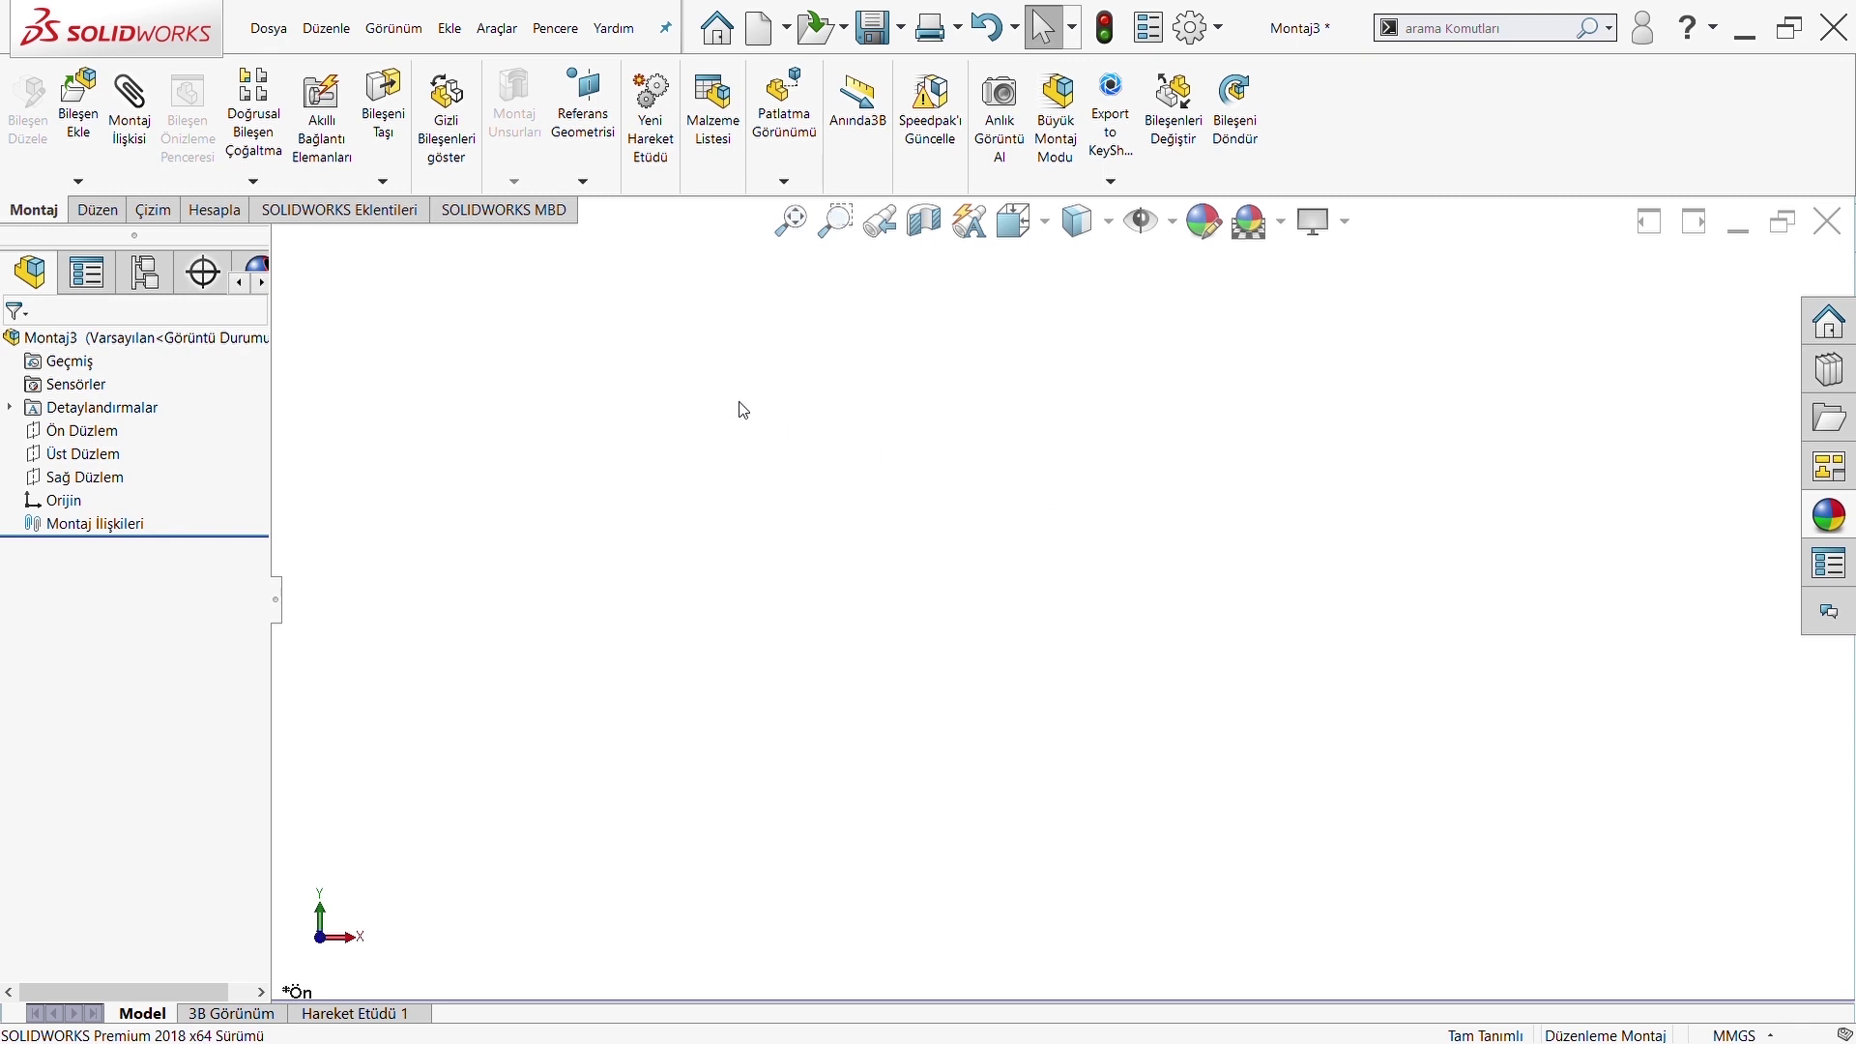
Start inserting a component into the empty Montaj3 assembly
left_click(75, 106)
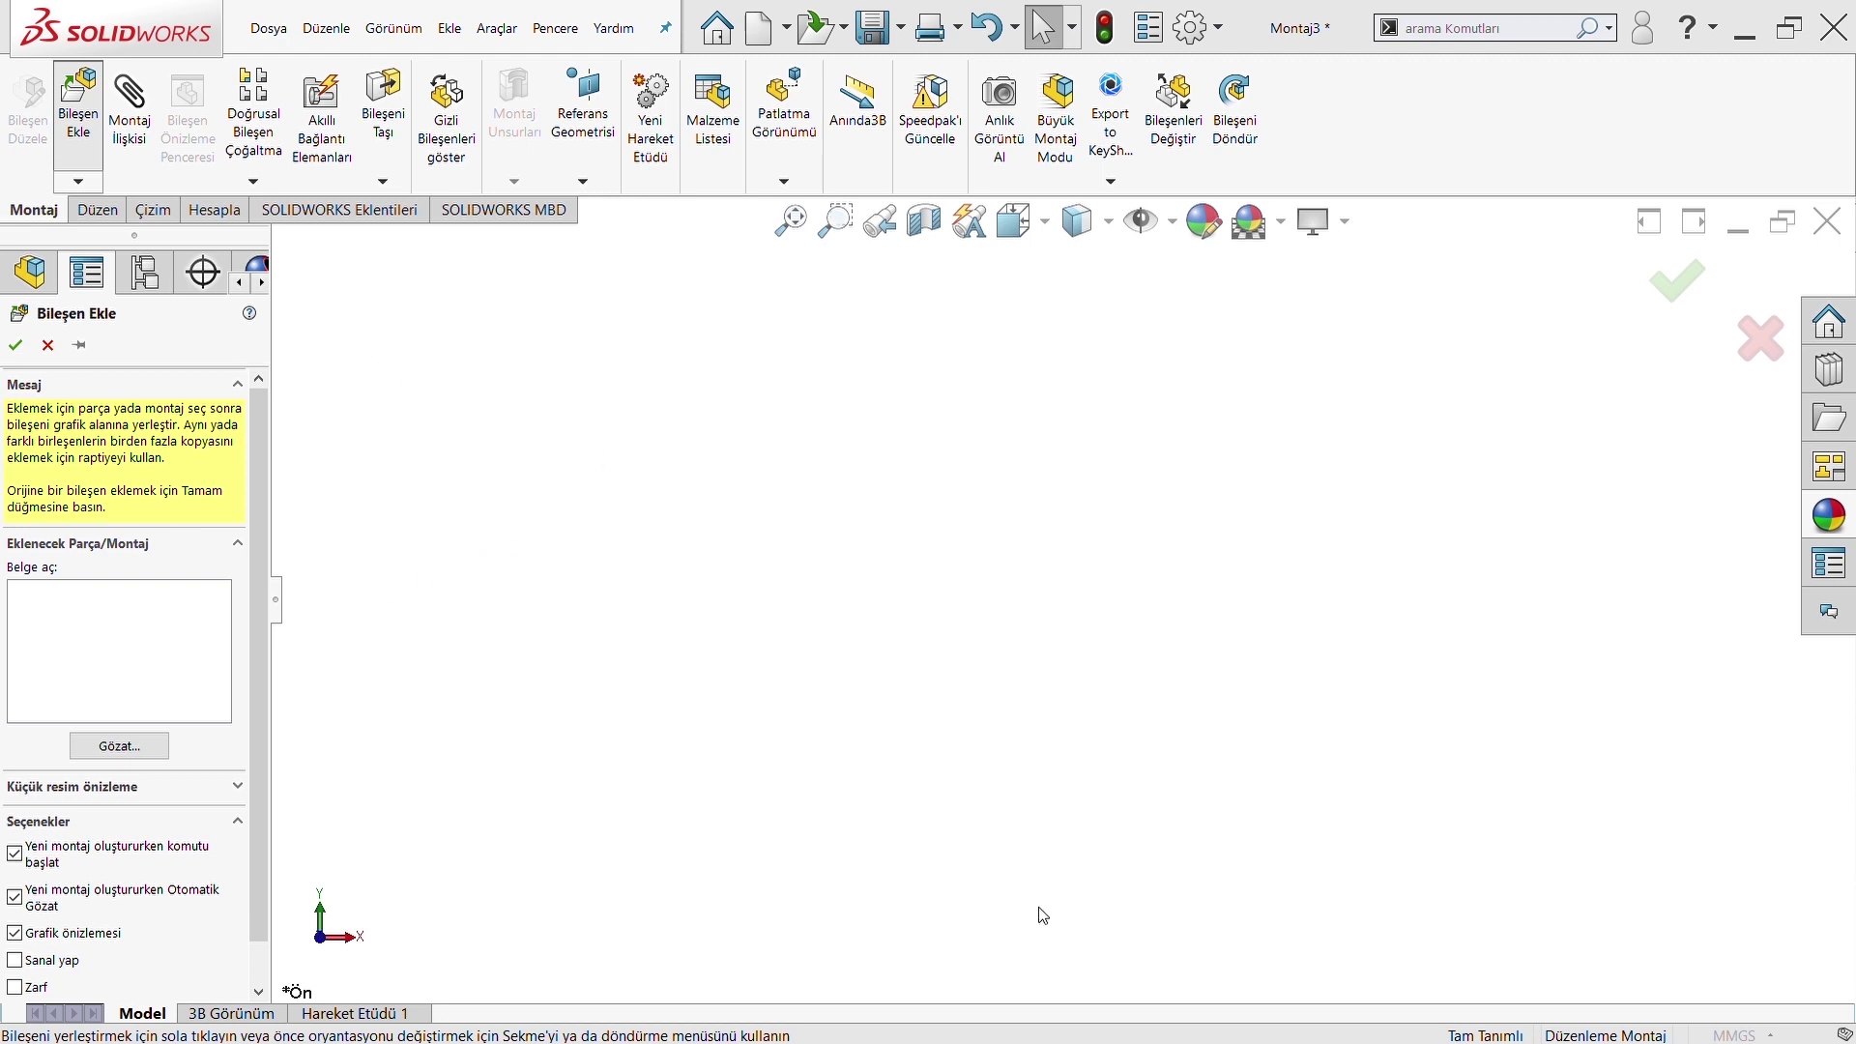
Place the base bracket, then insert the link bar and drag it above the bracket
left_click(1023, 629)
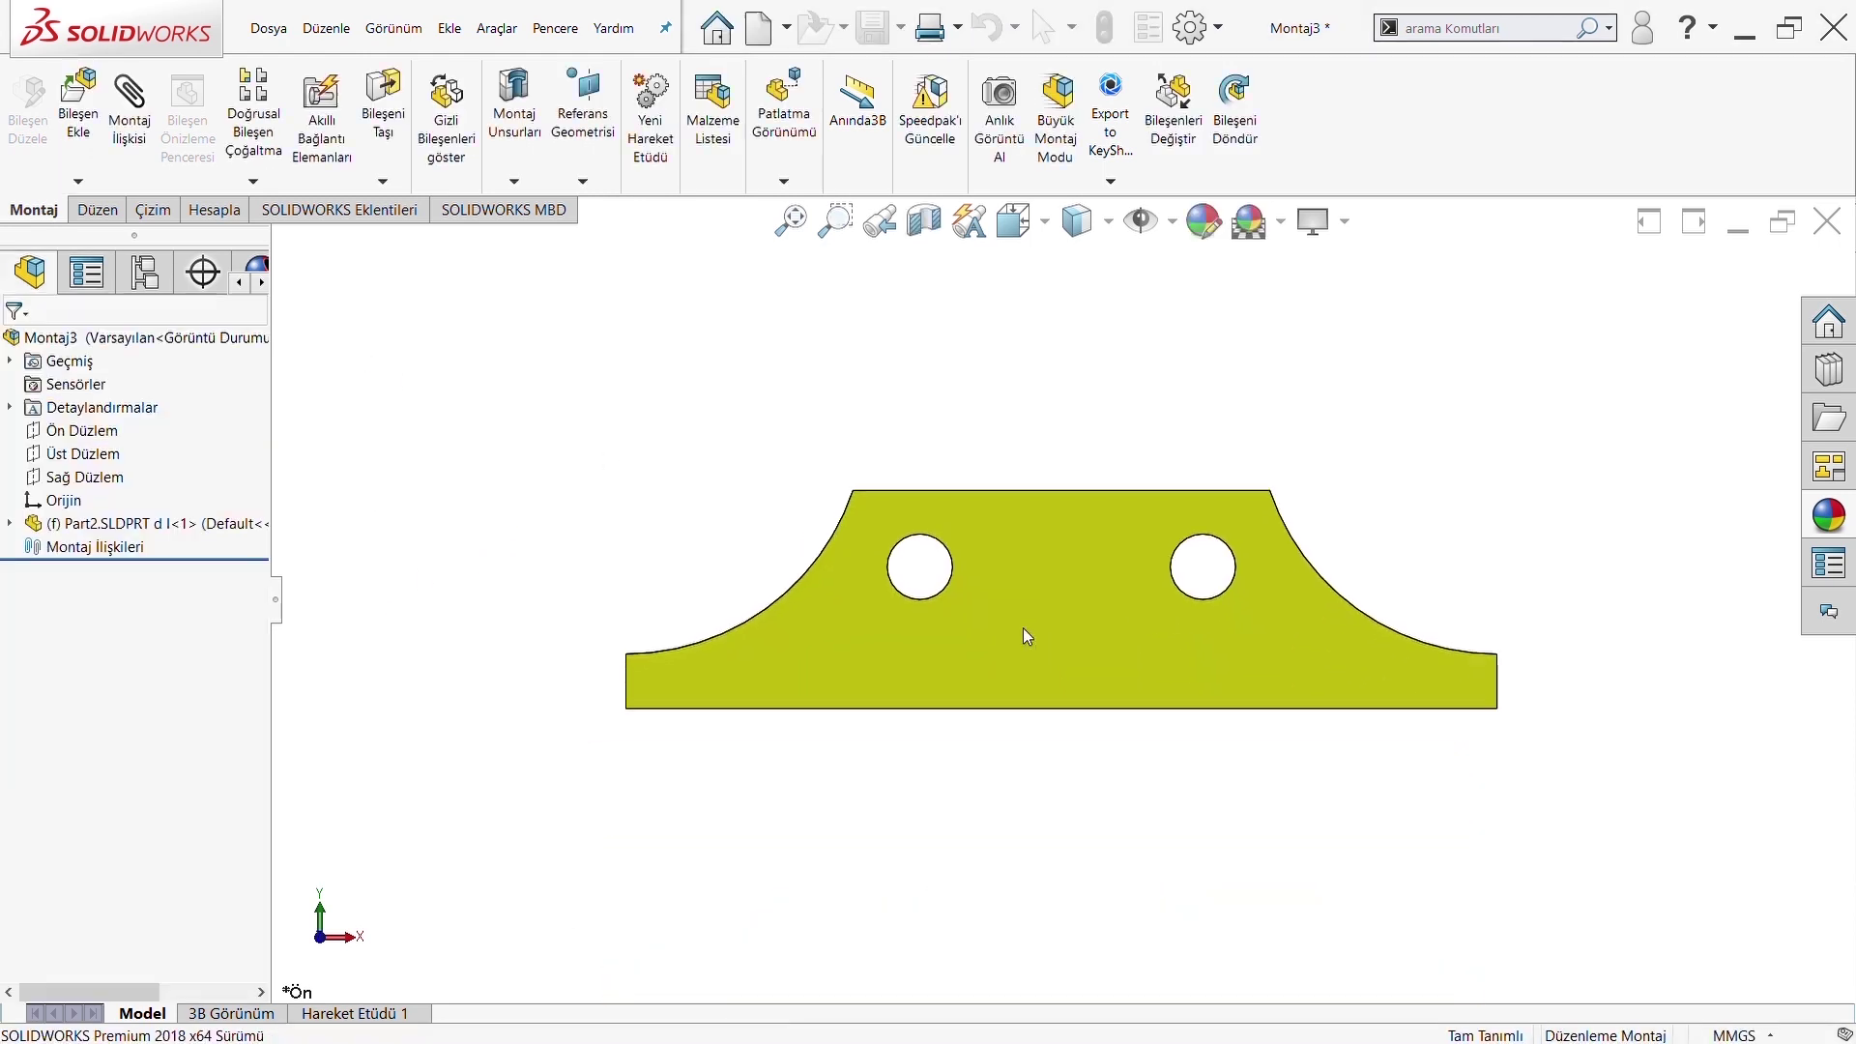
mouse_move(973, 634)
middle_mouse_down()
mouse_move(1039, 752)
mouse_move(1023, 743)
middle_mouse_up()
left_click(79, 104)
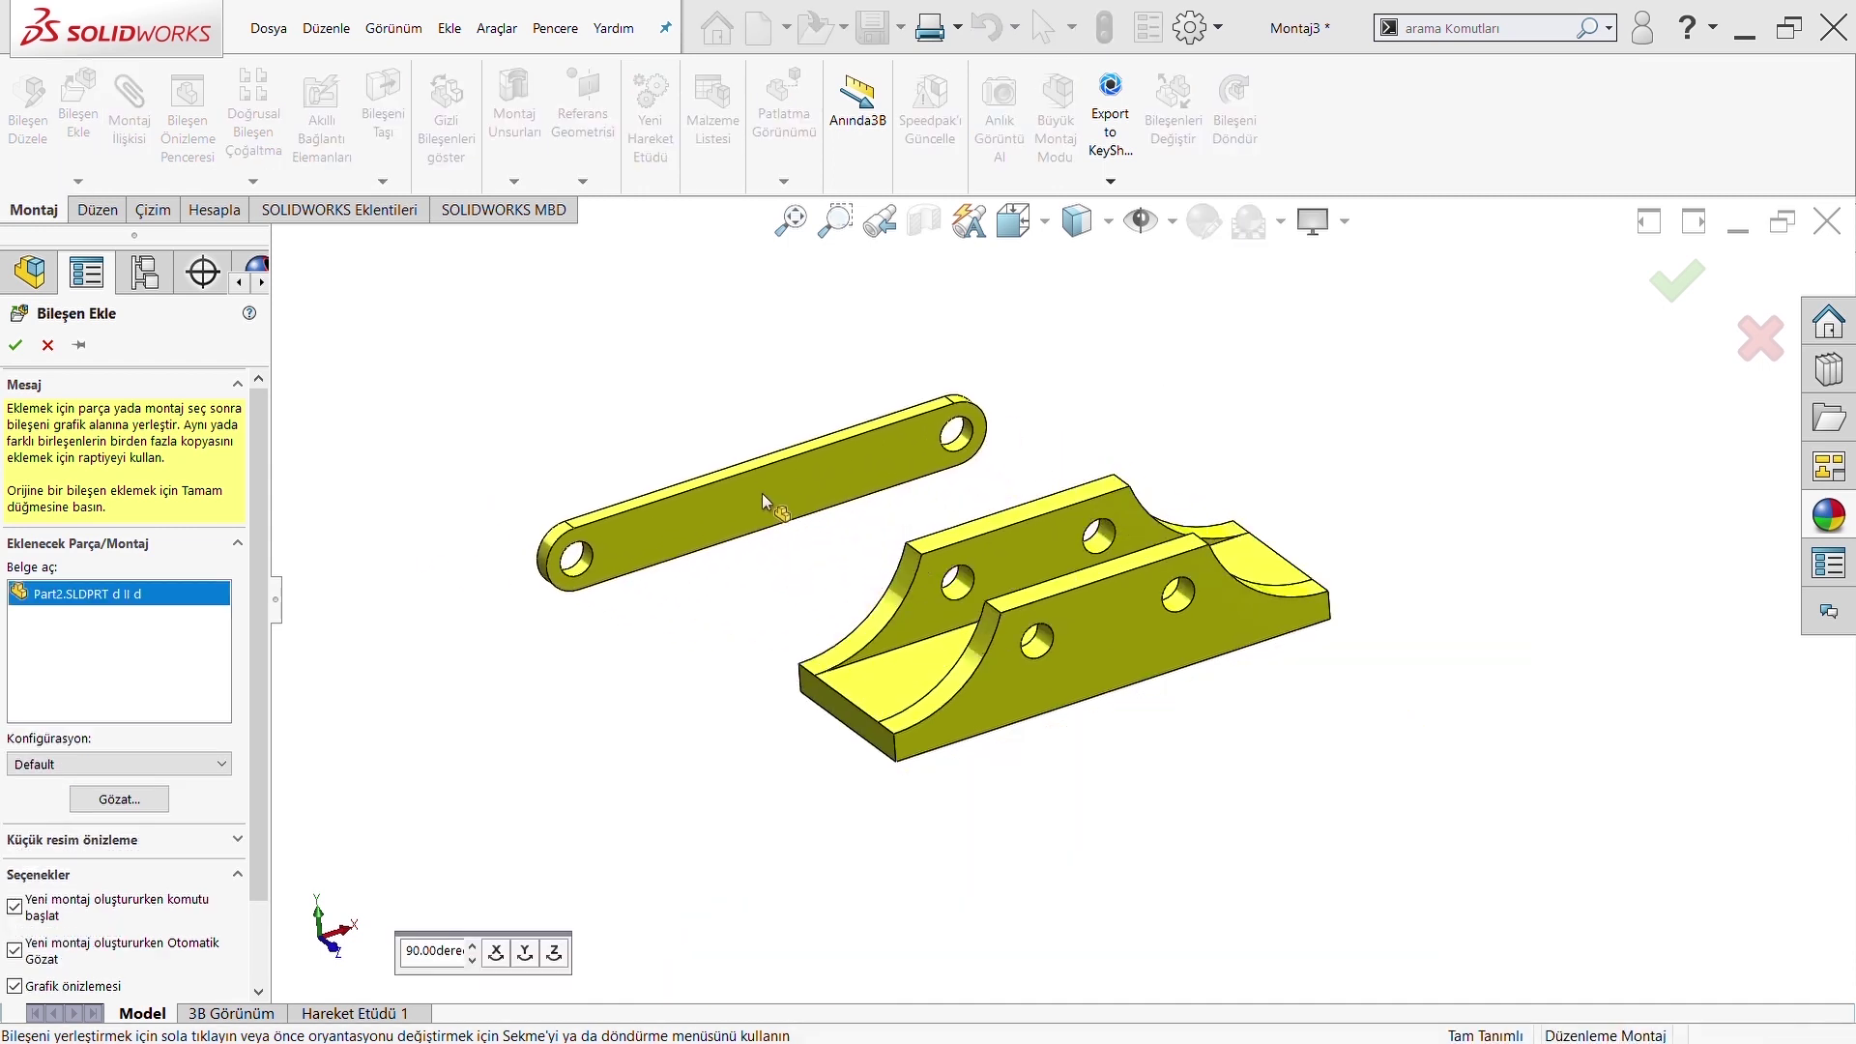
middle_click_drag(890, 634, 756, 478)
left_click(787, 510)
mouse_move(908, 628)
middle_mouse_down()
mouse_move(595, 658)
mouse_move(754, 613)
mouse_move(729, 613)
mouse_move(920, 529)
middle_mouse_up()
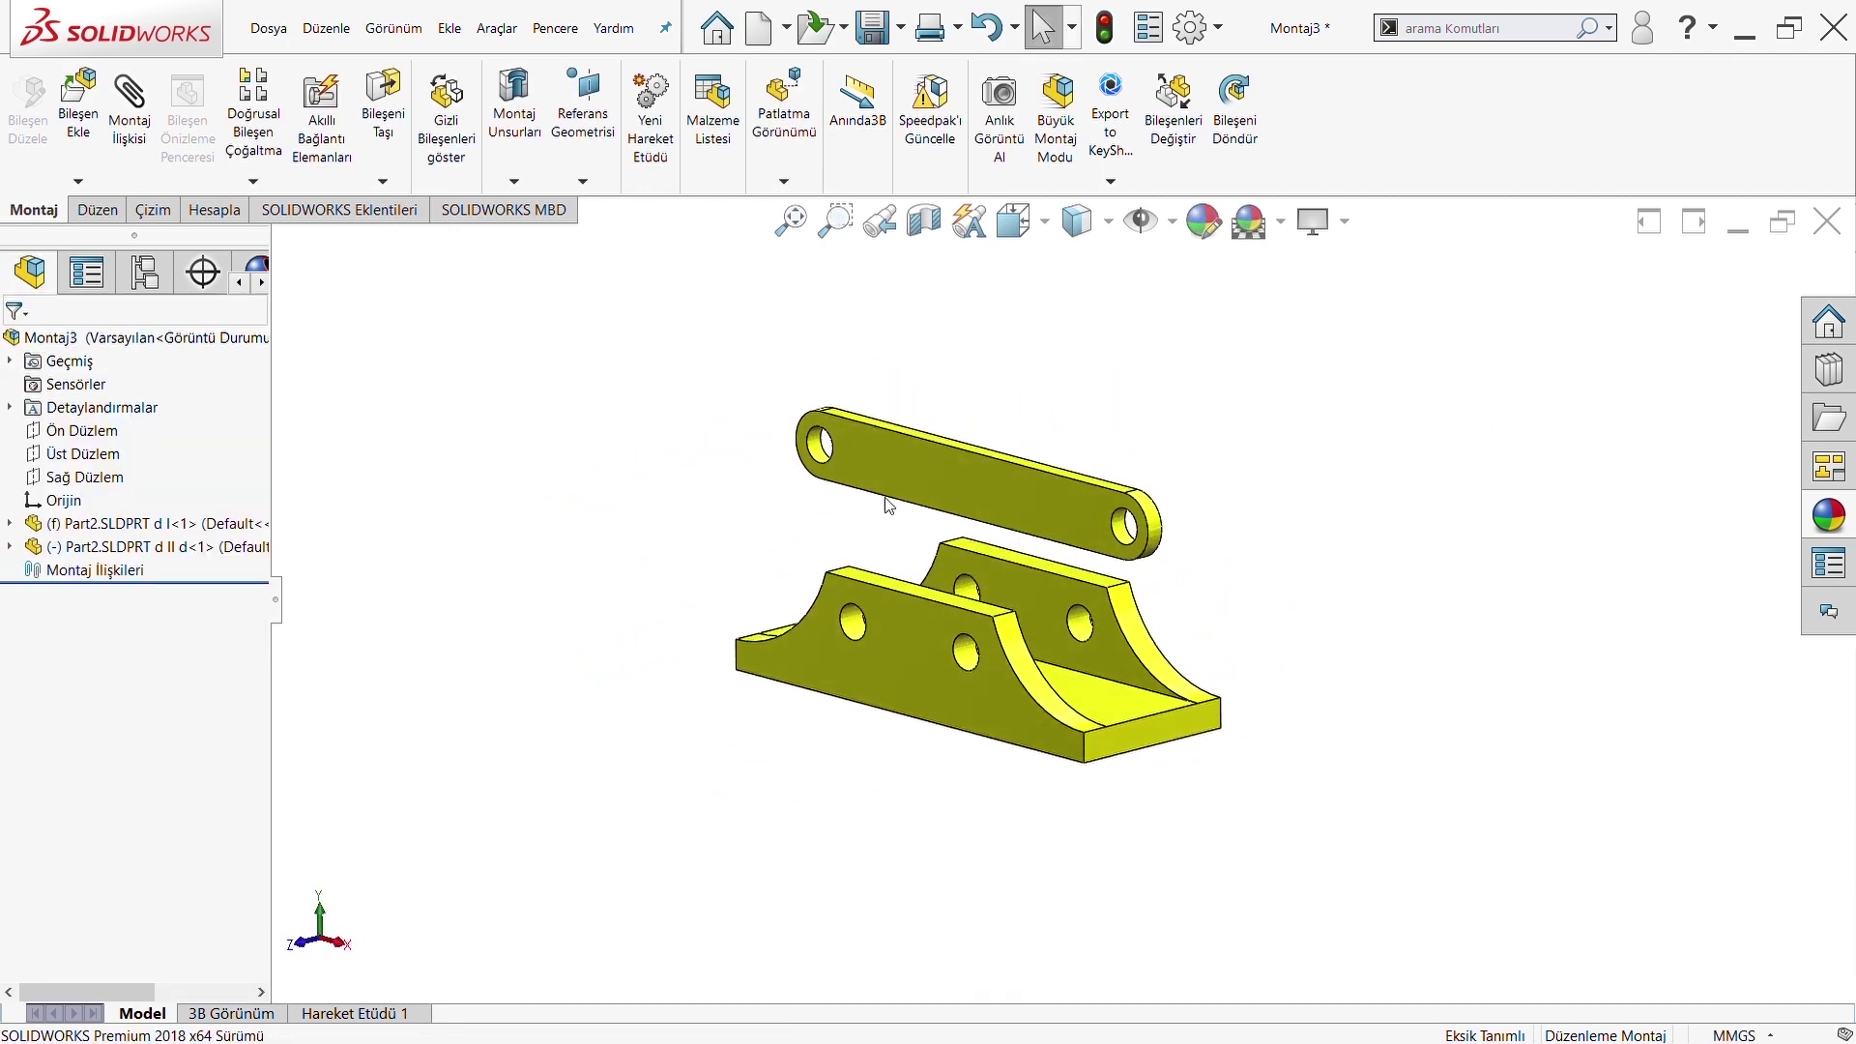
left_click_drag(889, 506, 635, 469)
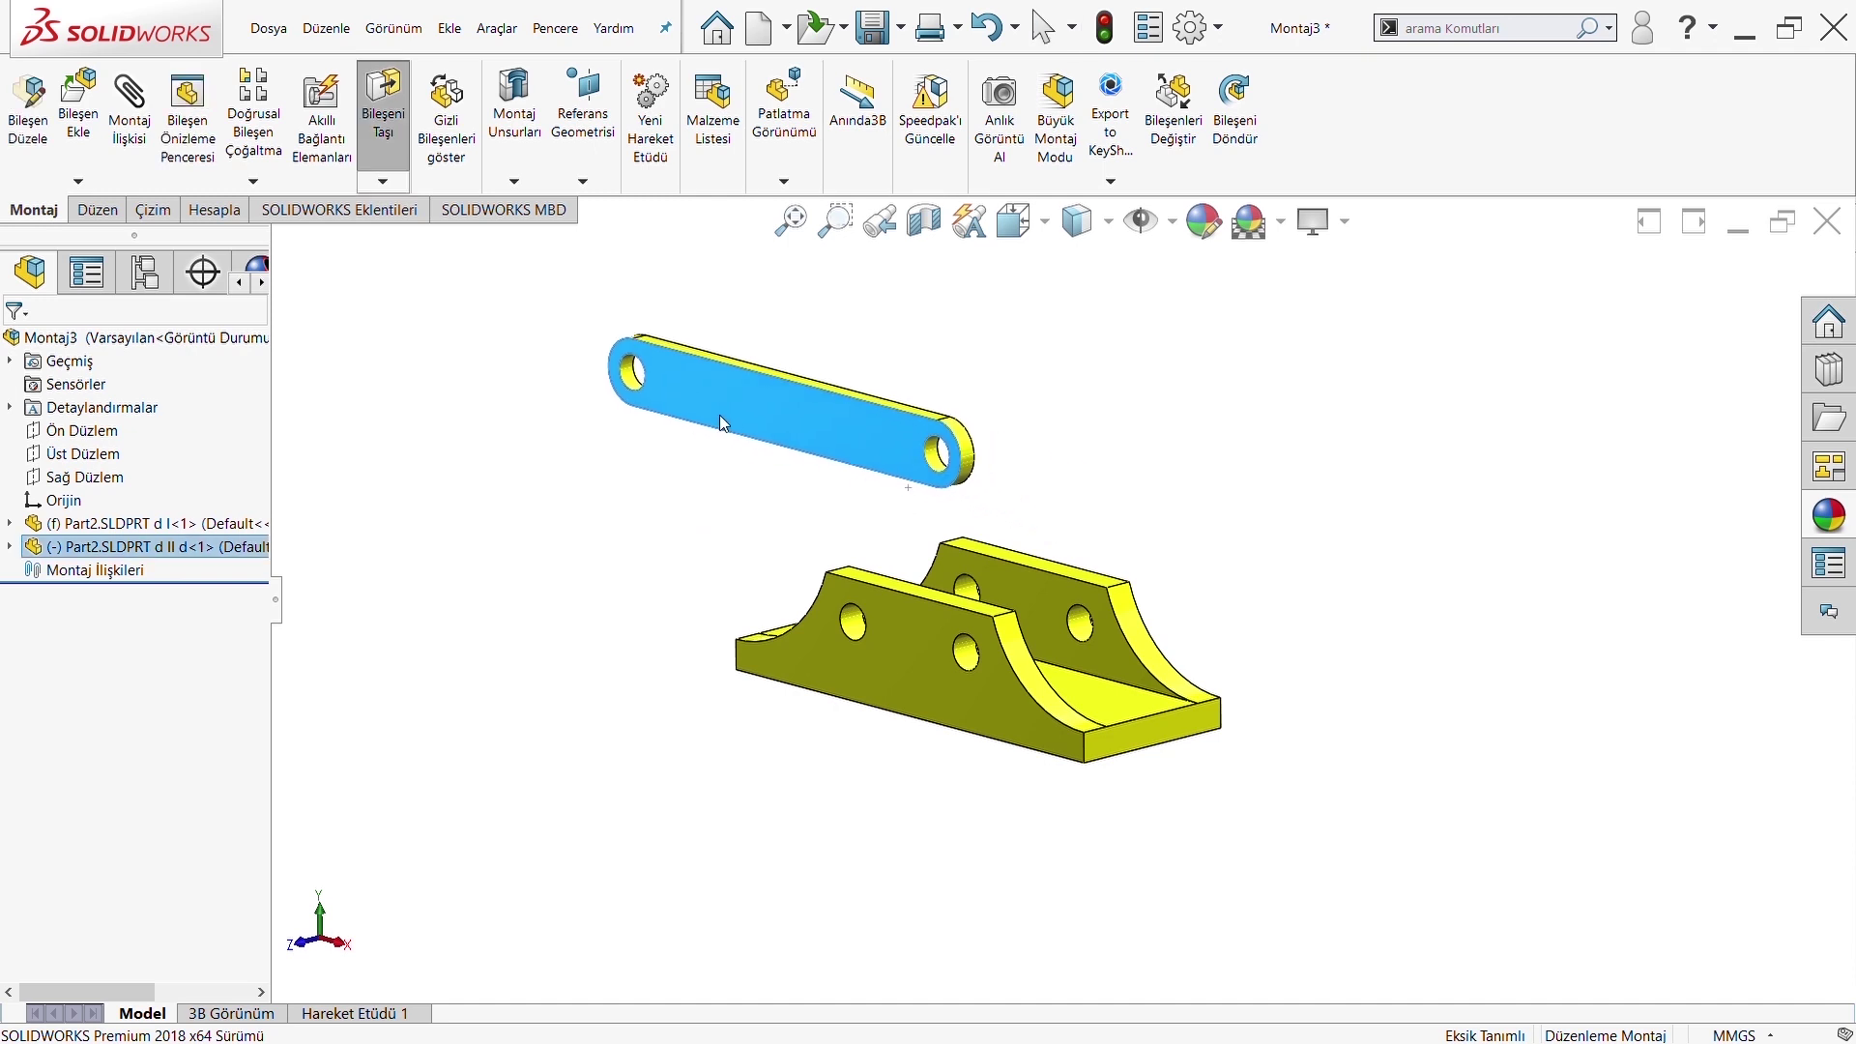
Begin a Hinge mate between the link bar and the bracket
left_click(561, 591)
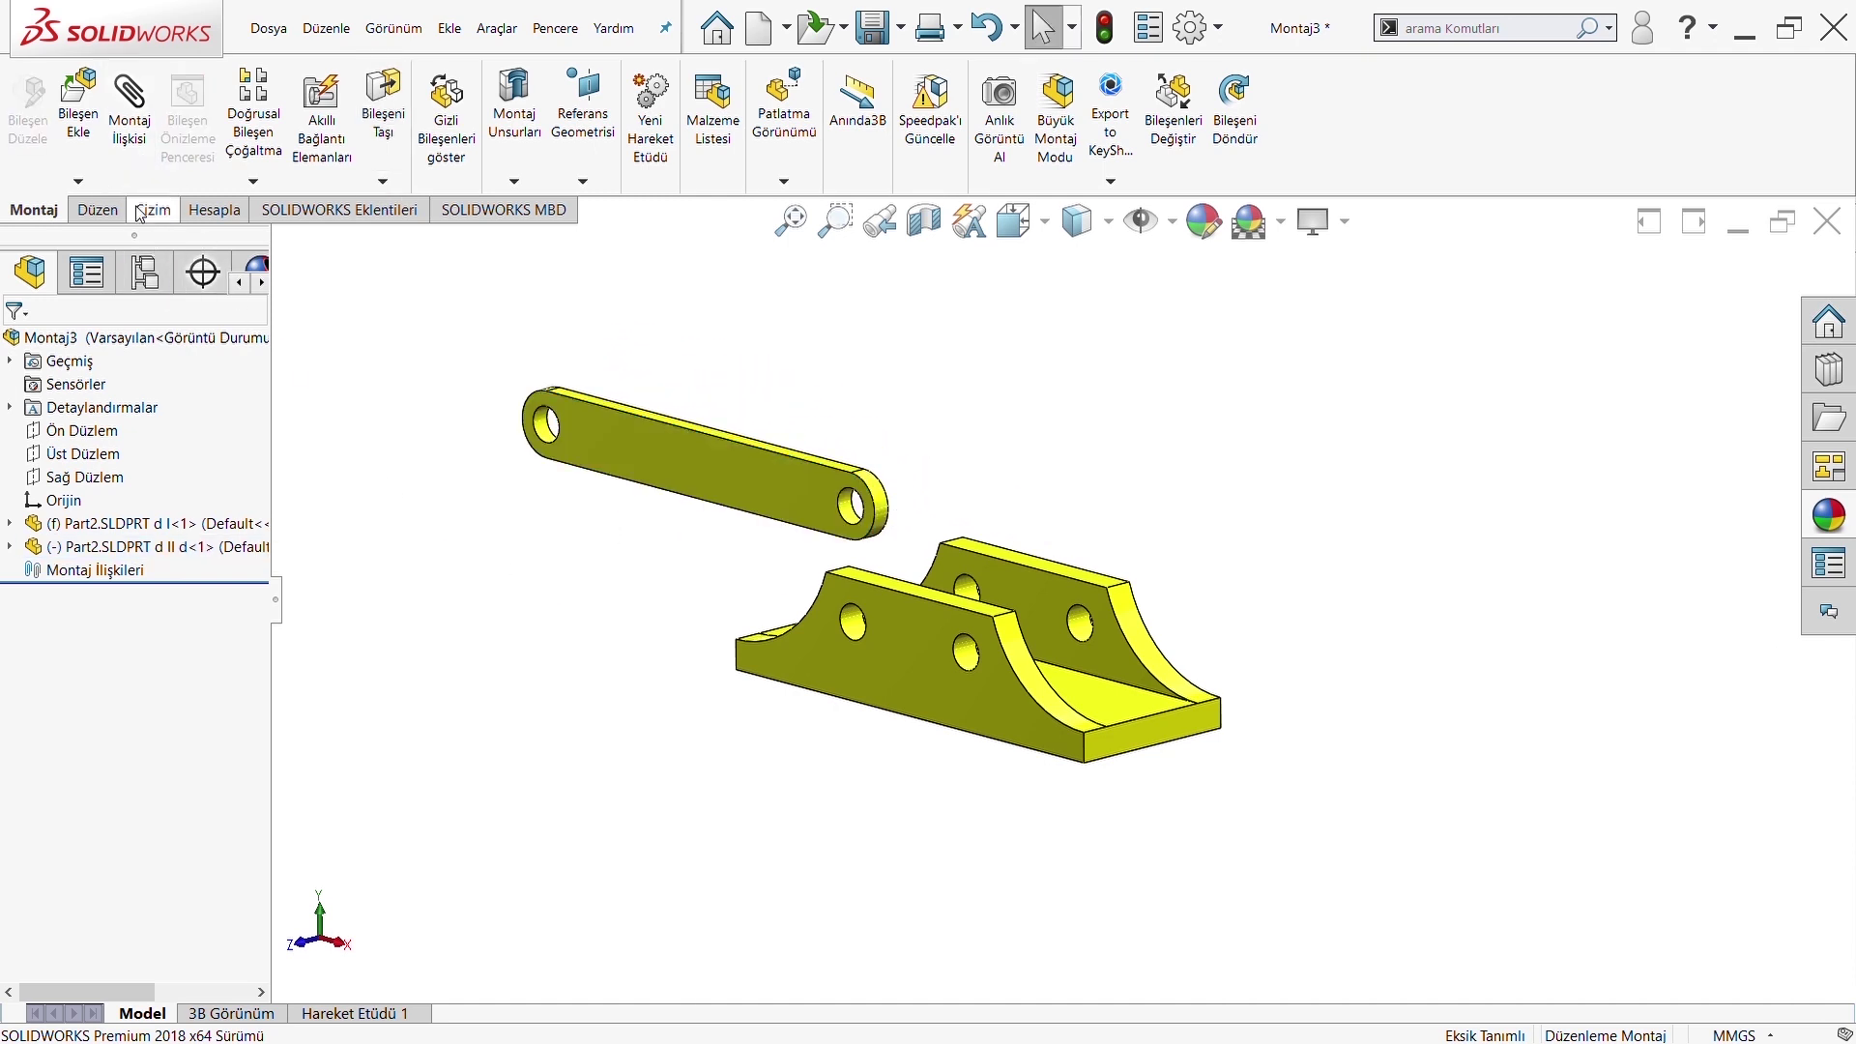
left_click(126, 143)
scroll(97, 742, "down", 3)
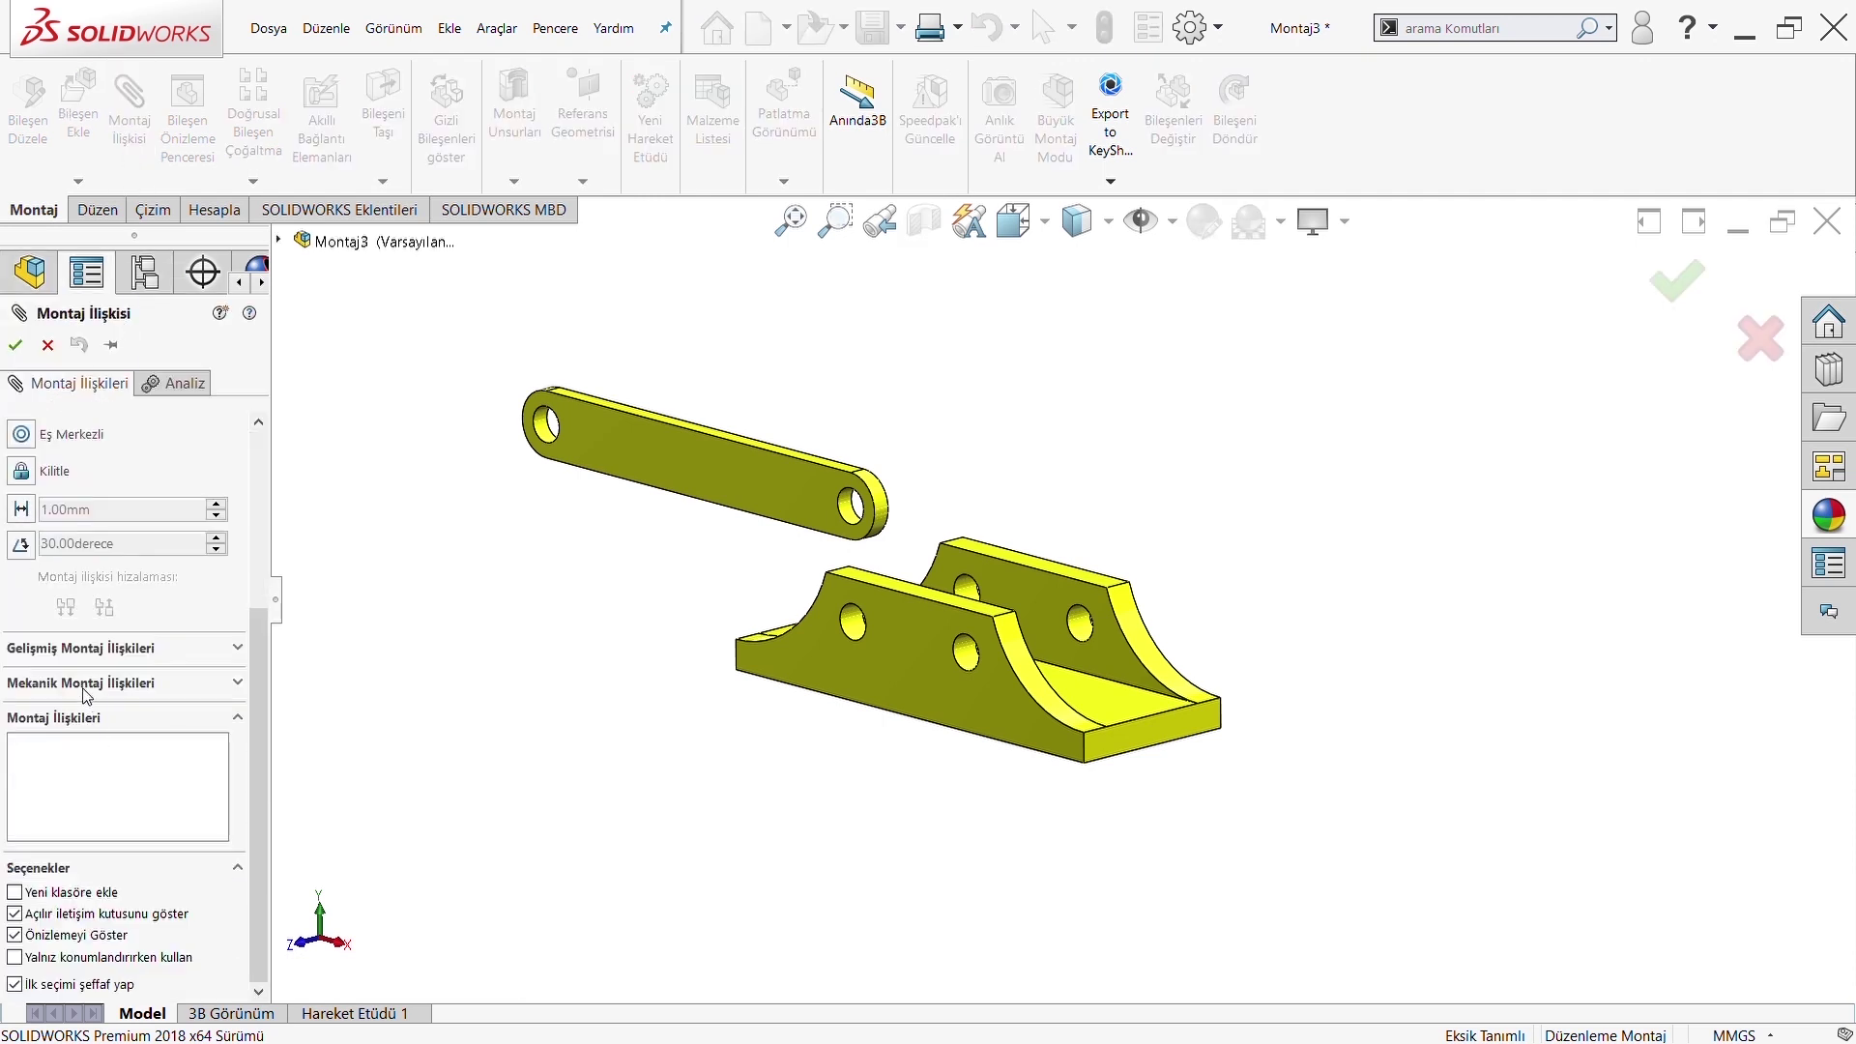
left_click(83, 689)
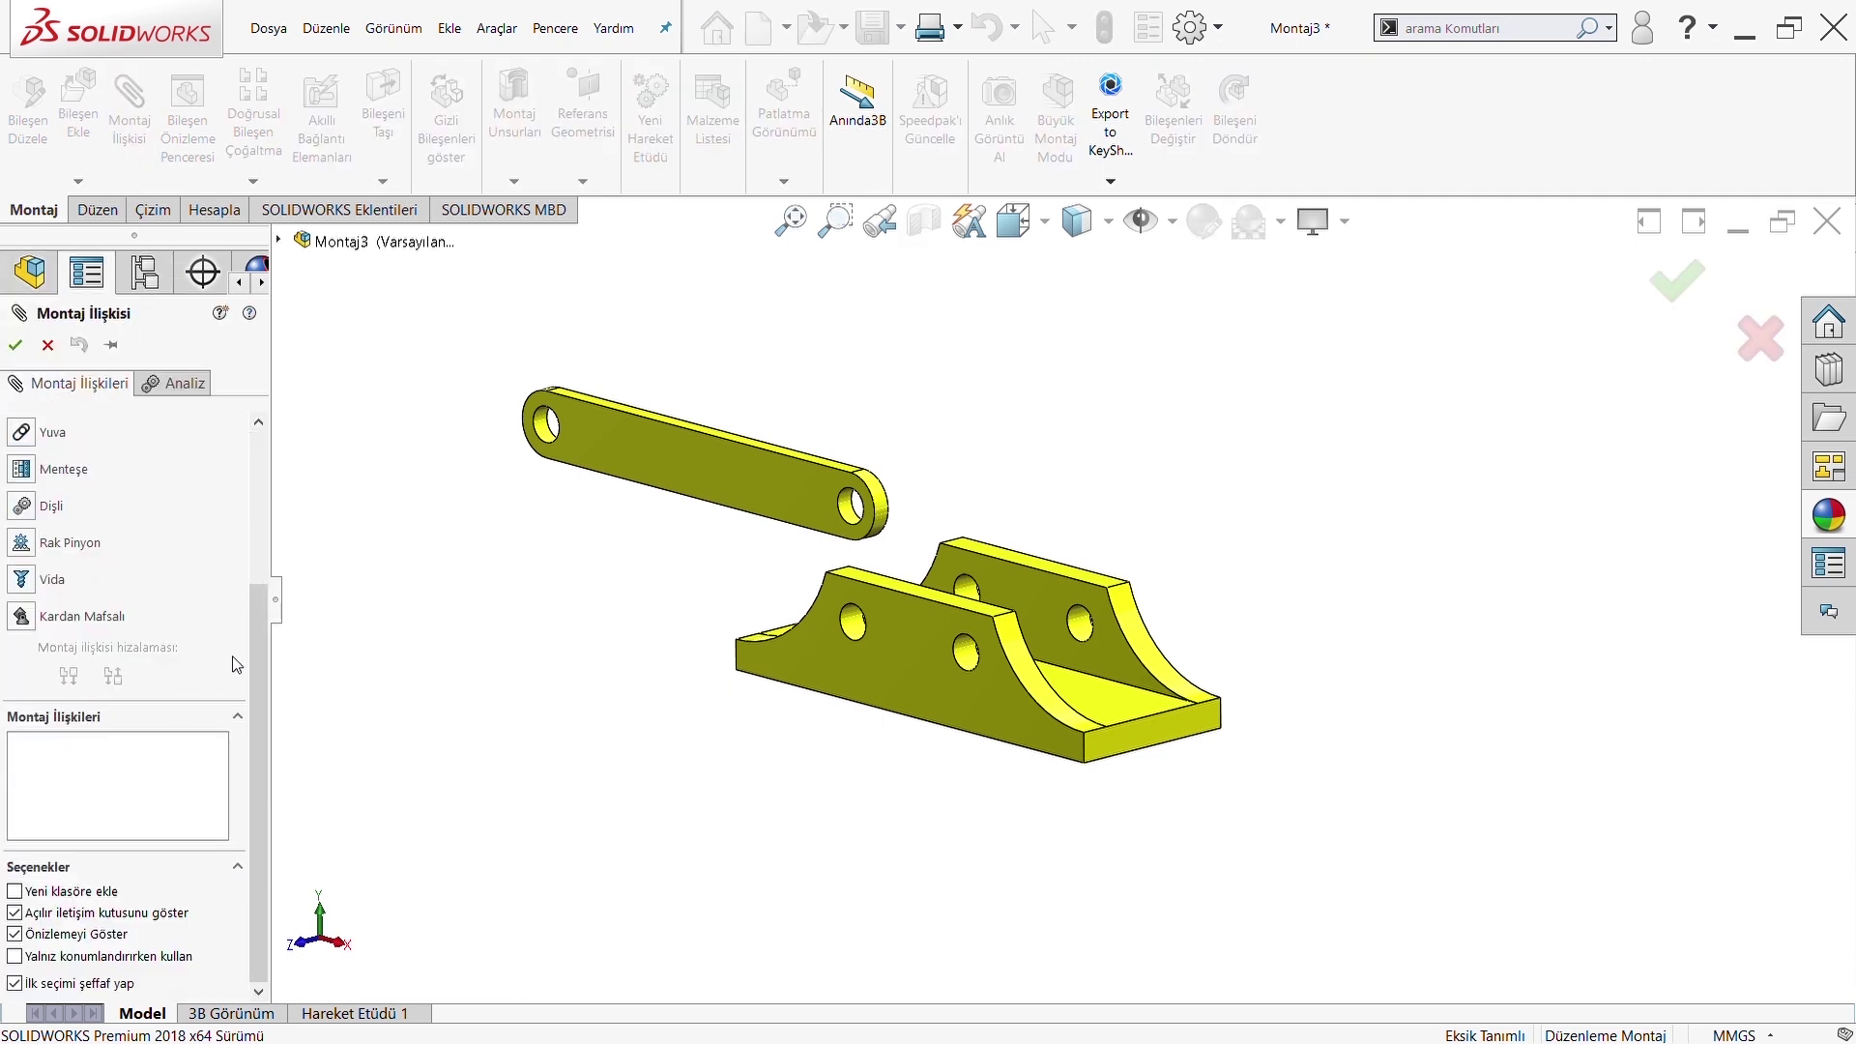
scroll(259, 635, "up", 5)
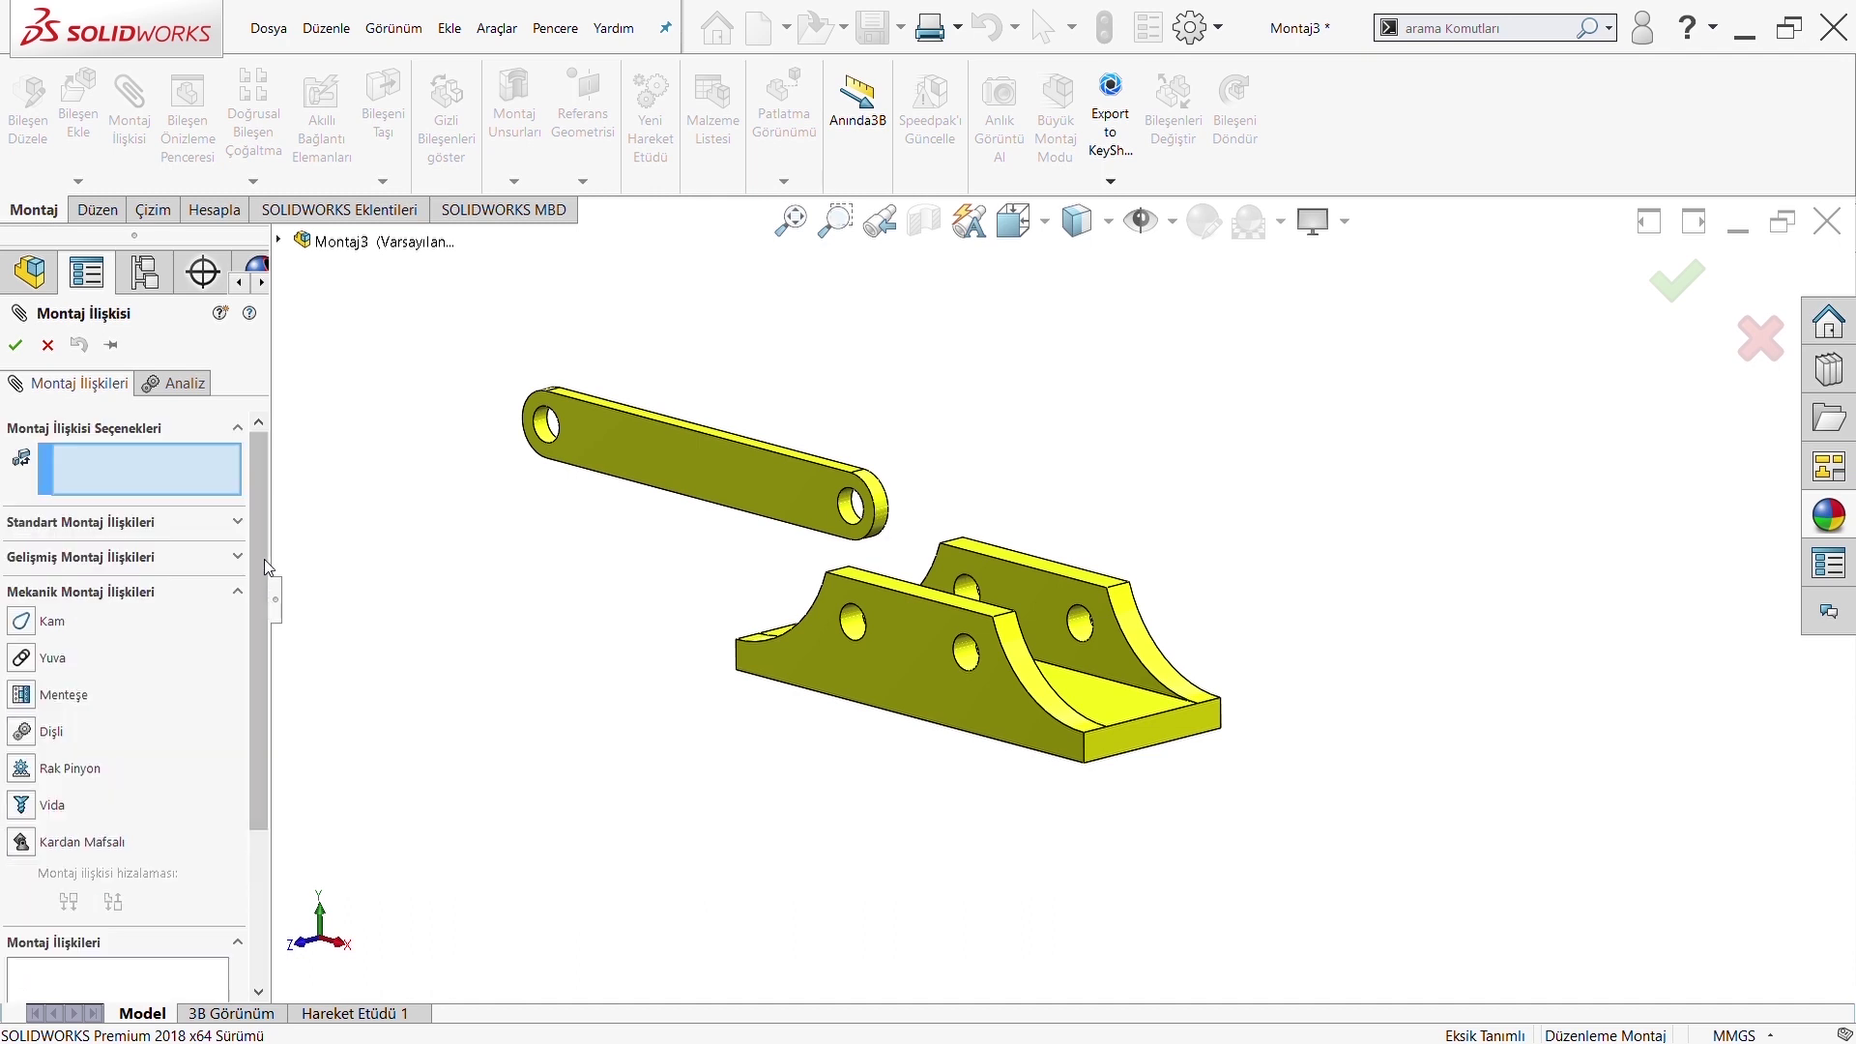
left_click(69, 696)
scroll(814, 527, "down", 2)
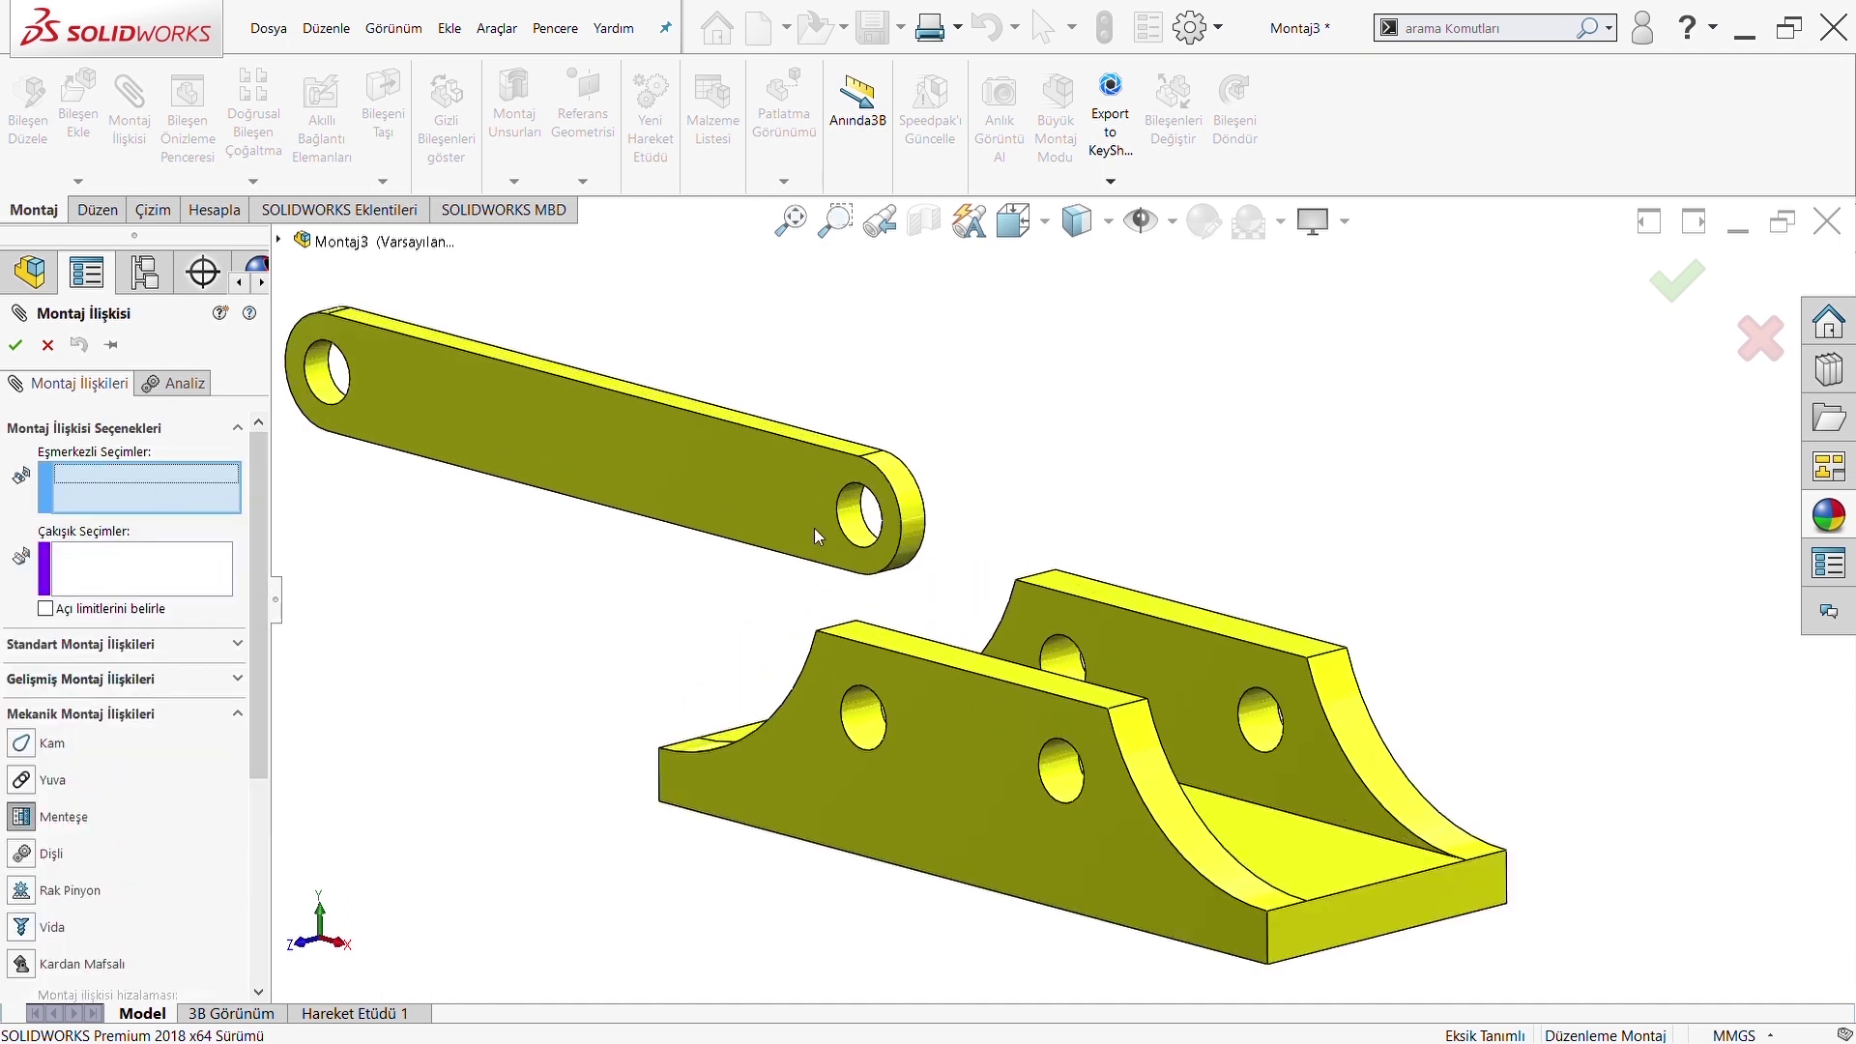
scroll(814, 528, "down", 2)
Pin the link bar's end hole to the bracket hole, its side face on the bracket's inner face
left_click(852, 514)
middle_click_drag(810, 716, 685, 753)
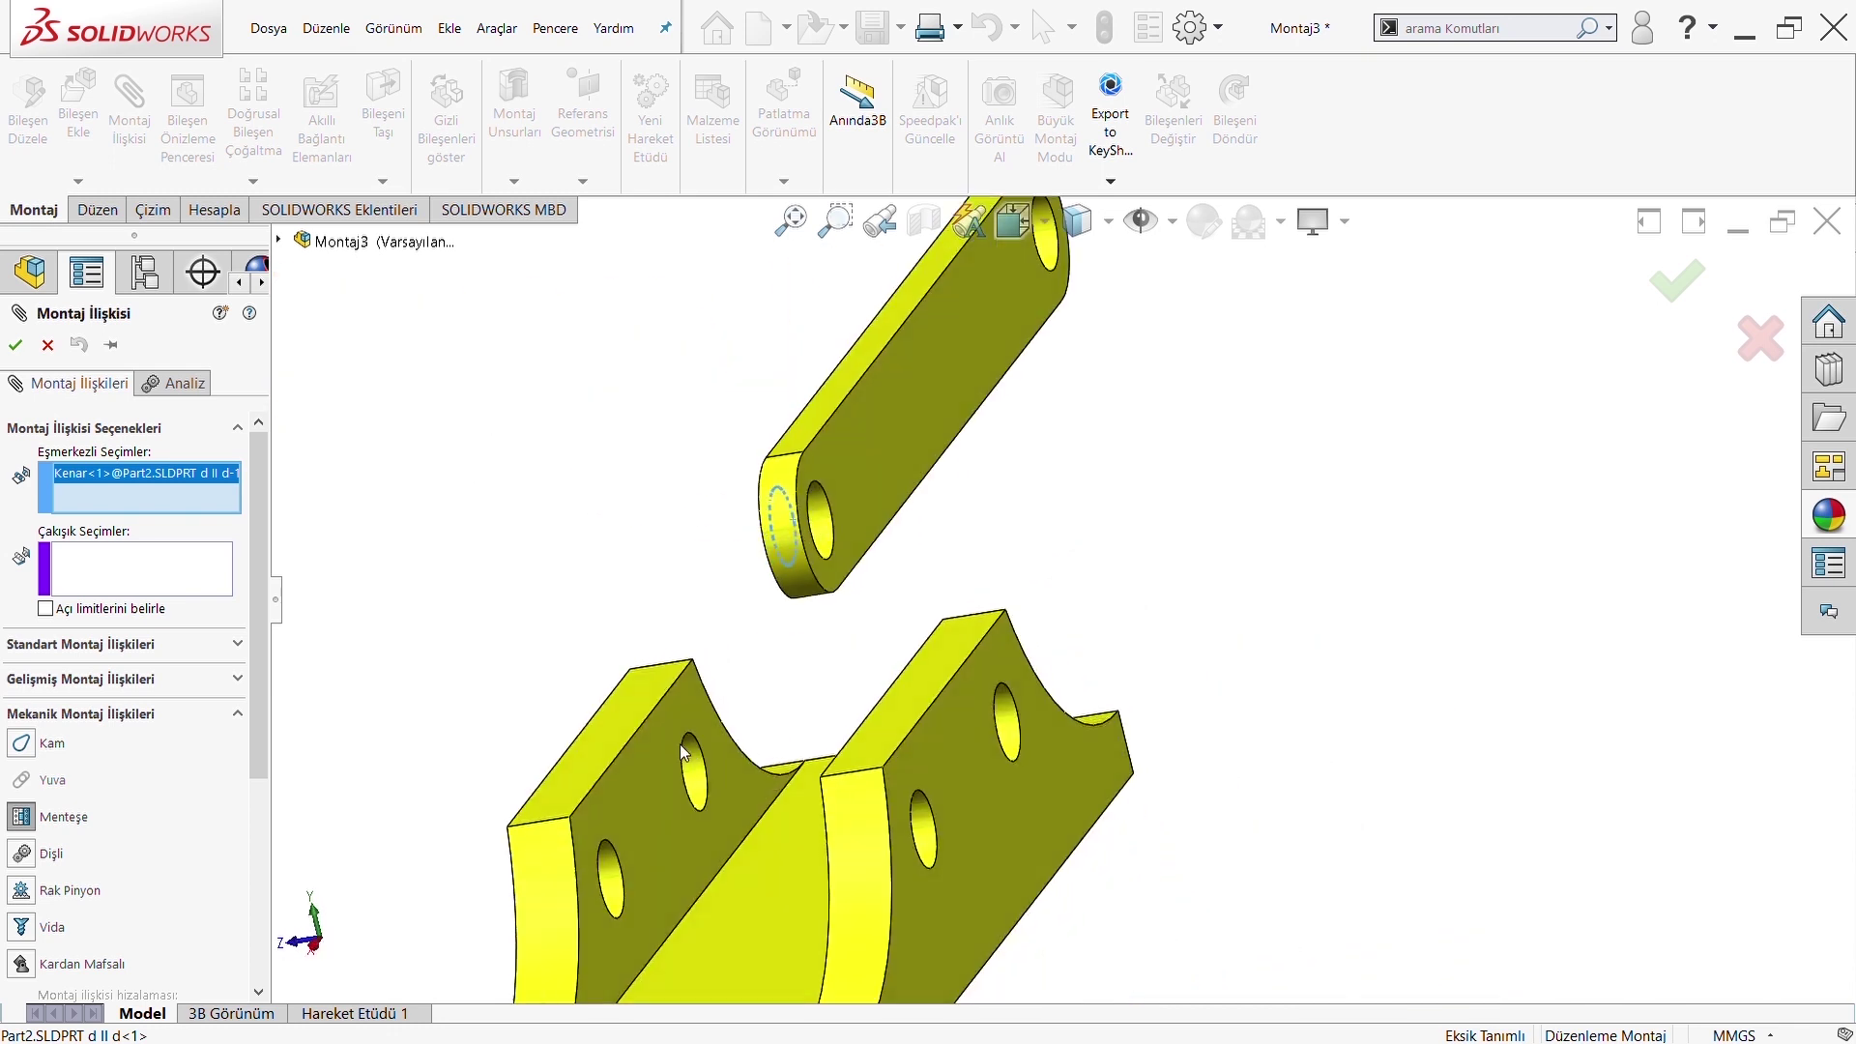
left_click(703, 759)
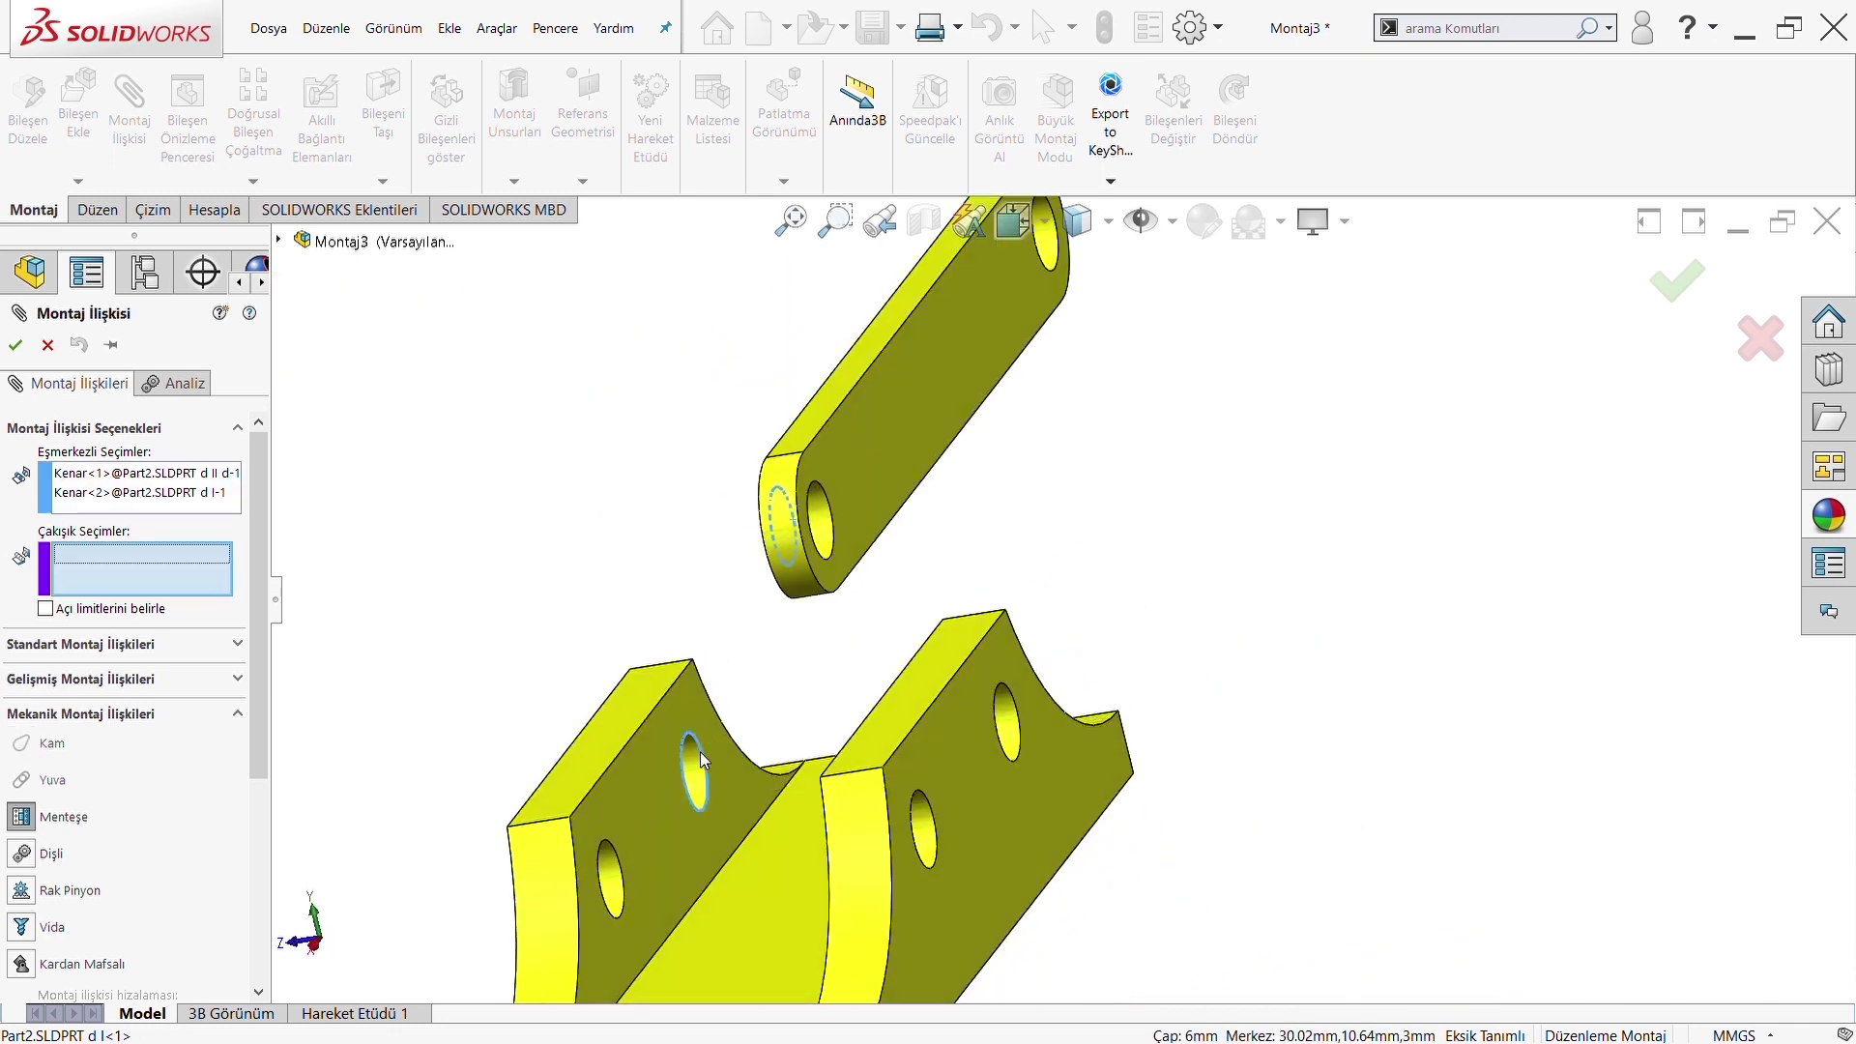
middle_click_drag(778, 646, 857, 645)
left_click(744, 522)
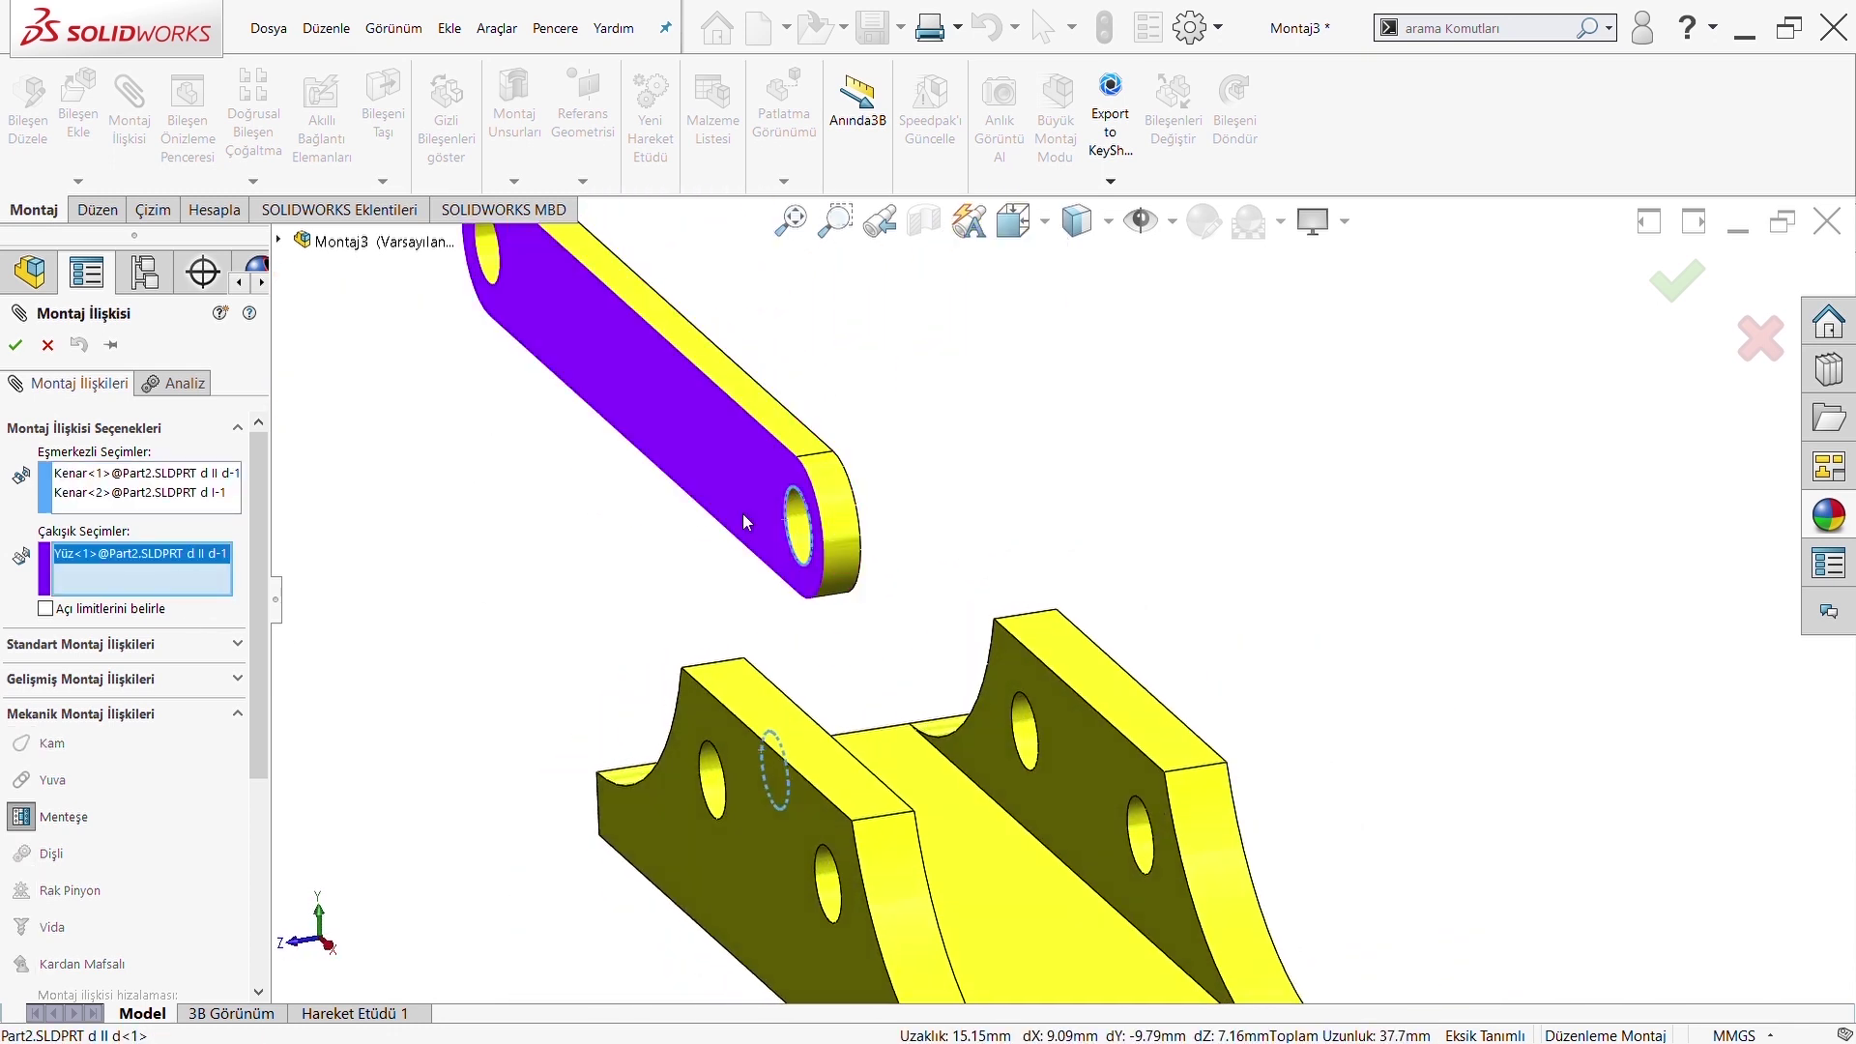
middle_click_drag(822, 752, 925, 785)
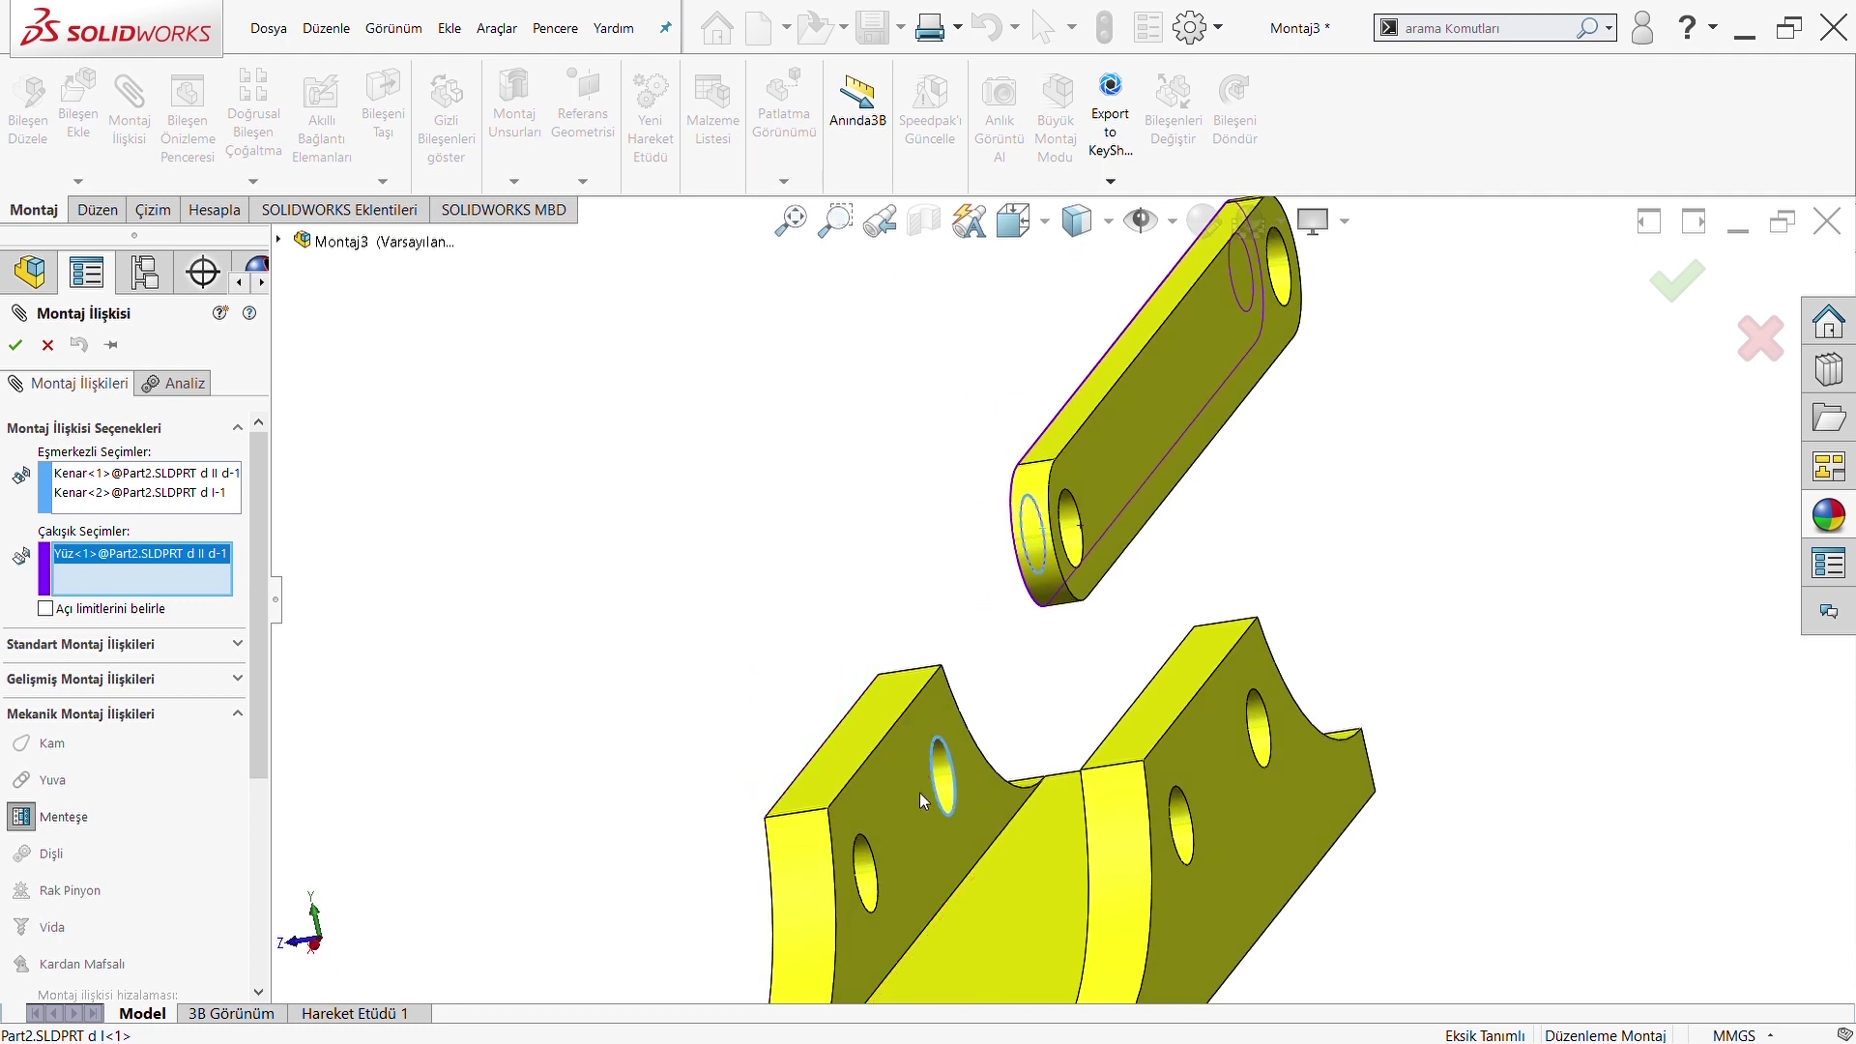
left_click(923, 800)
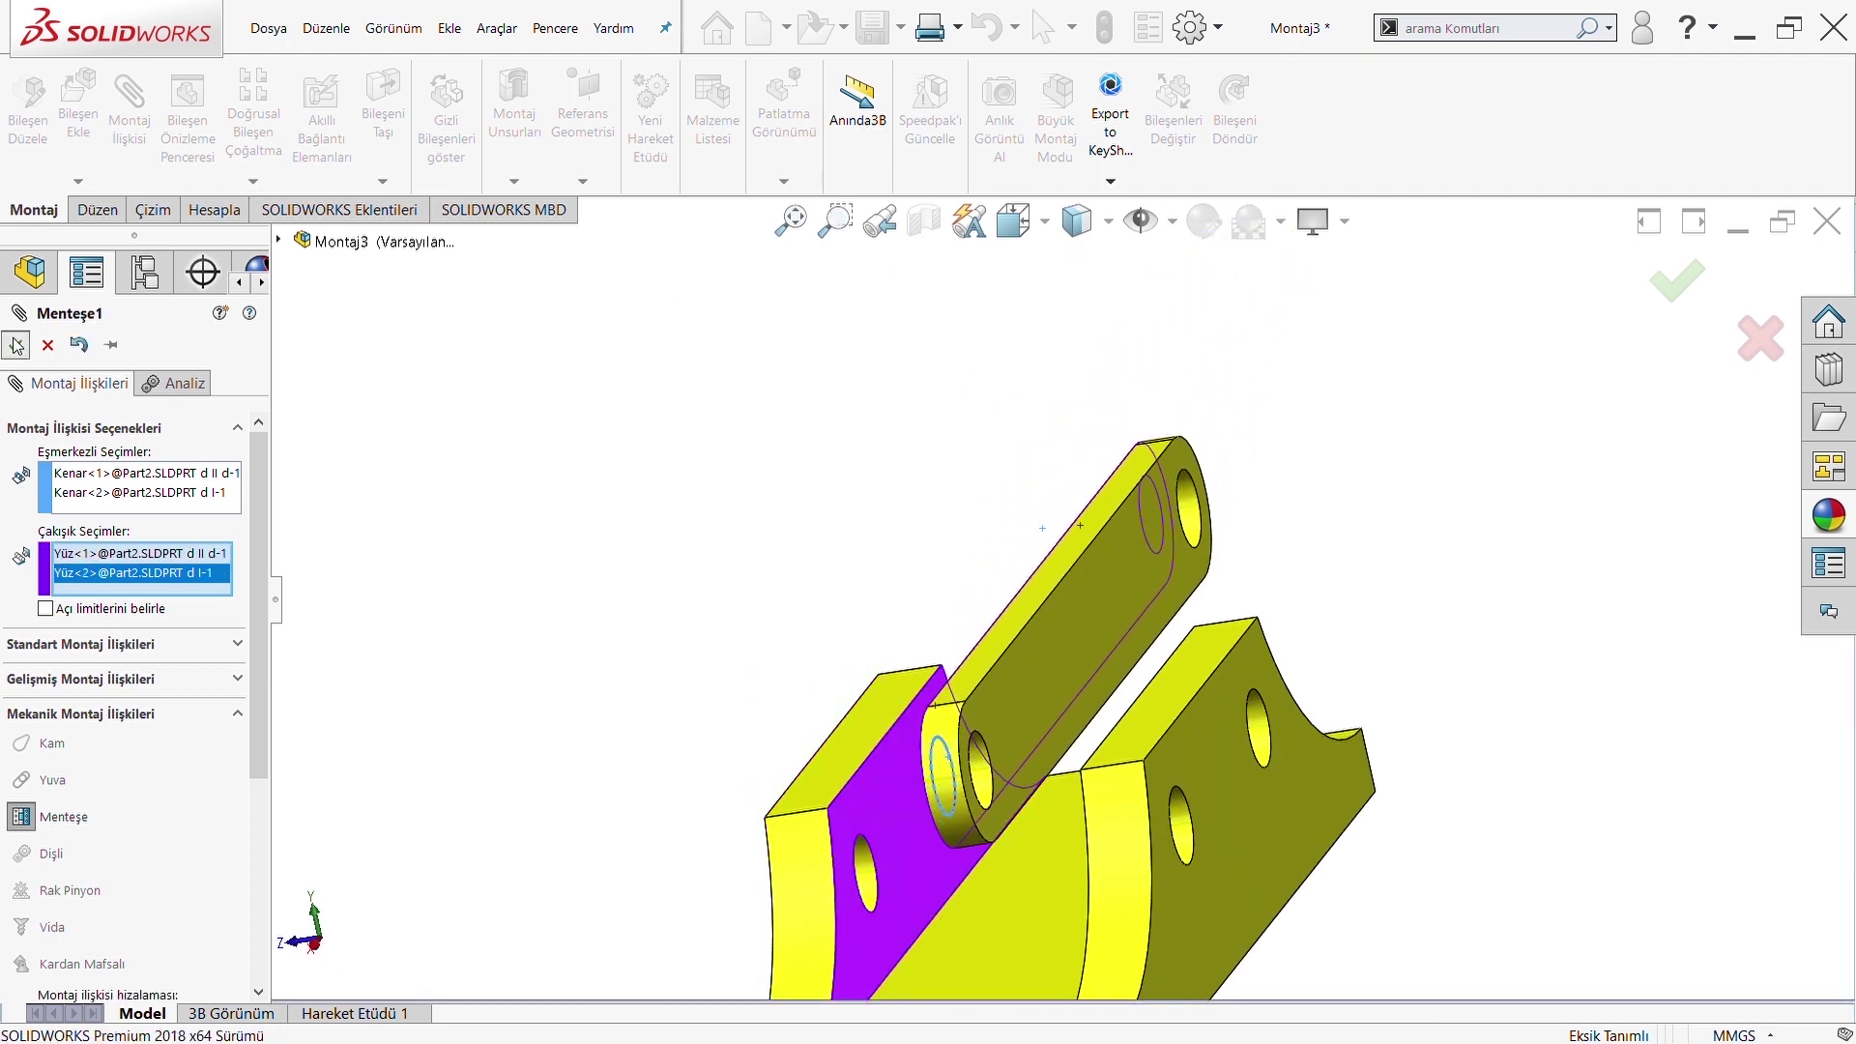
key("Return")
Swing the hinged link bar upright about its pin
middle_click_drag(1230, 696, 920, 737)
left_click(694, 684)
mouse_move(694, 684)
left_mouse_down()
mouse_move(856, 593)
mouse_move(779, 605)
left_mouse_up()
scroll(869, 657, "up", 2)
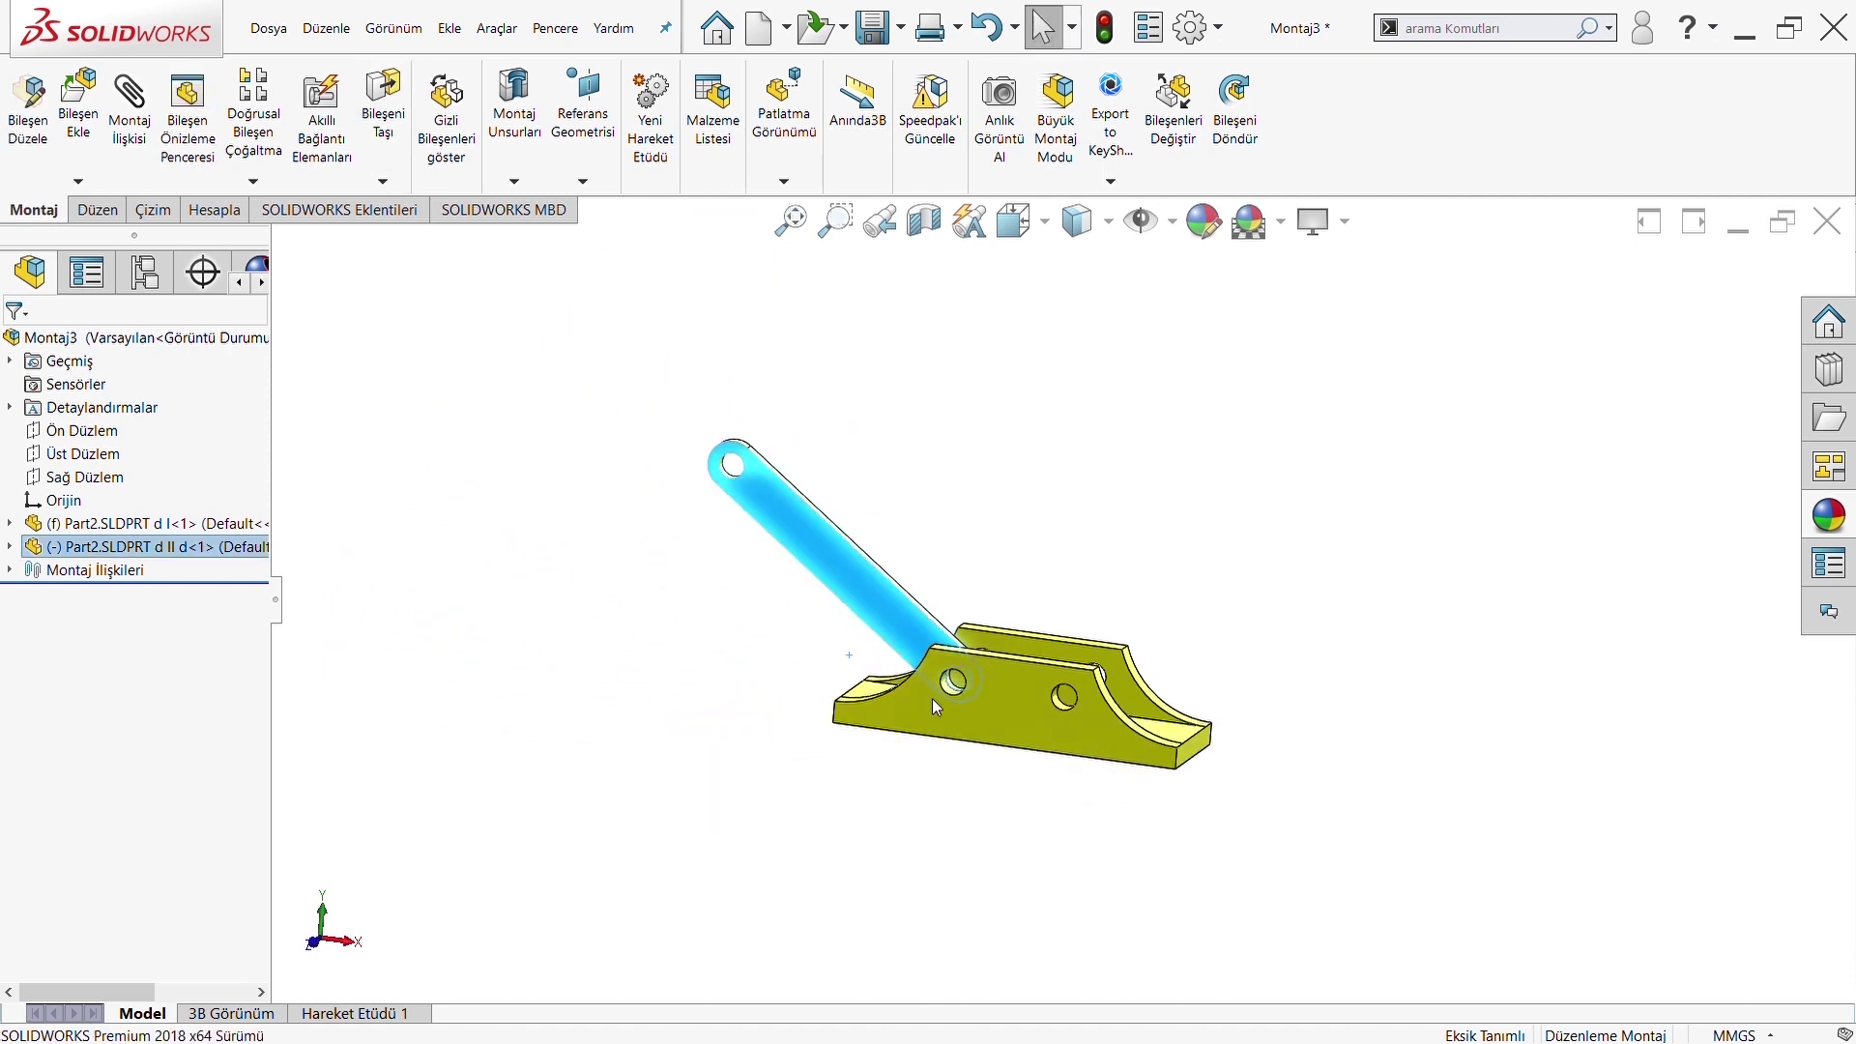
Ctrl-drag a second copy of the link bar beside the first
left_click(892, 790)
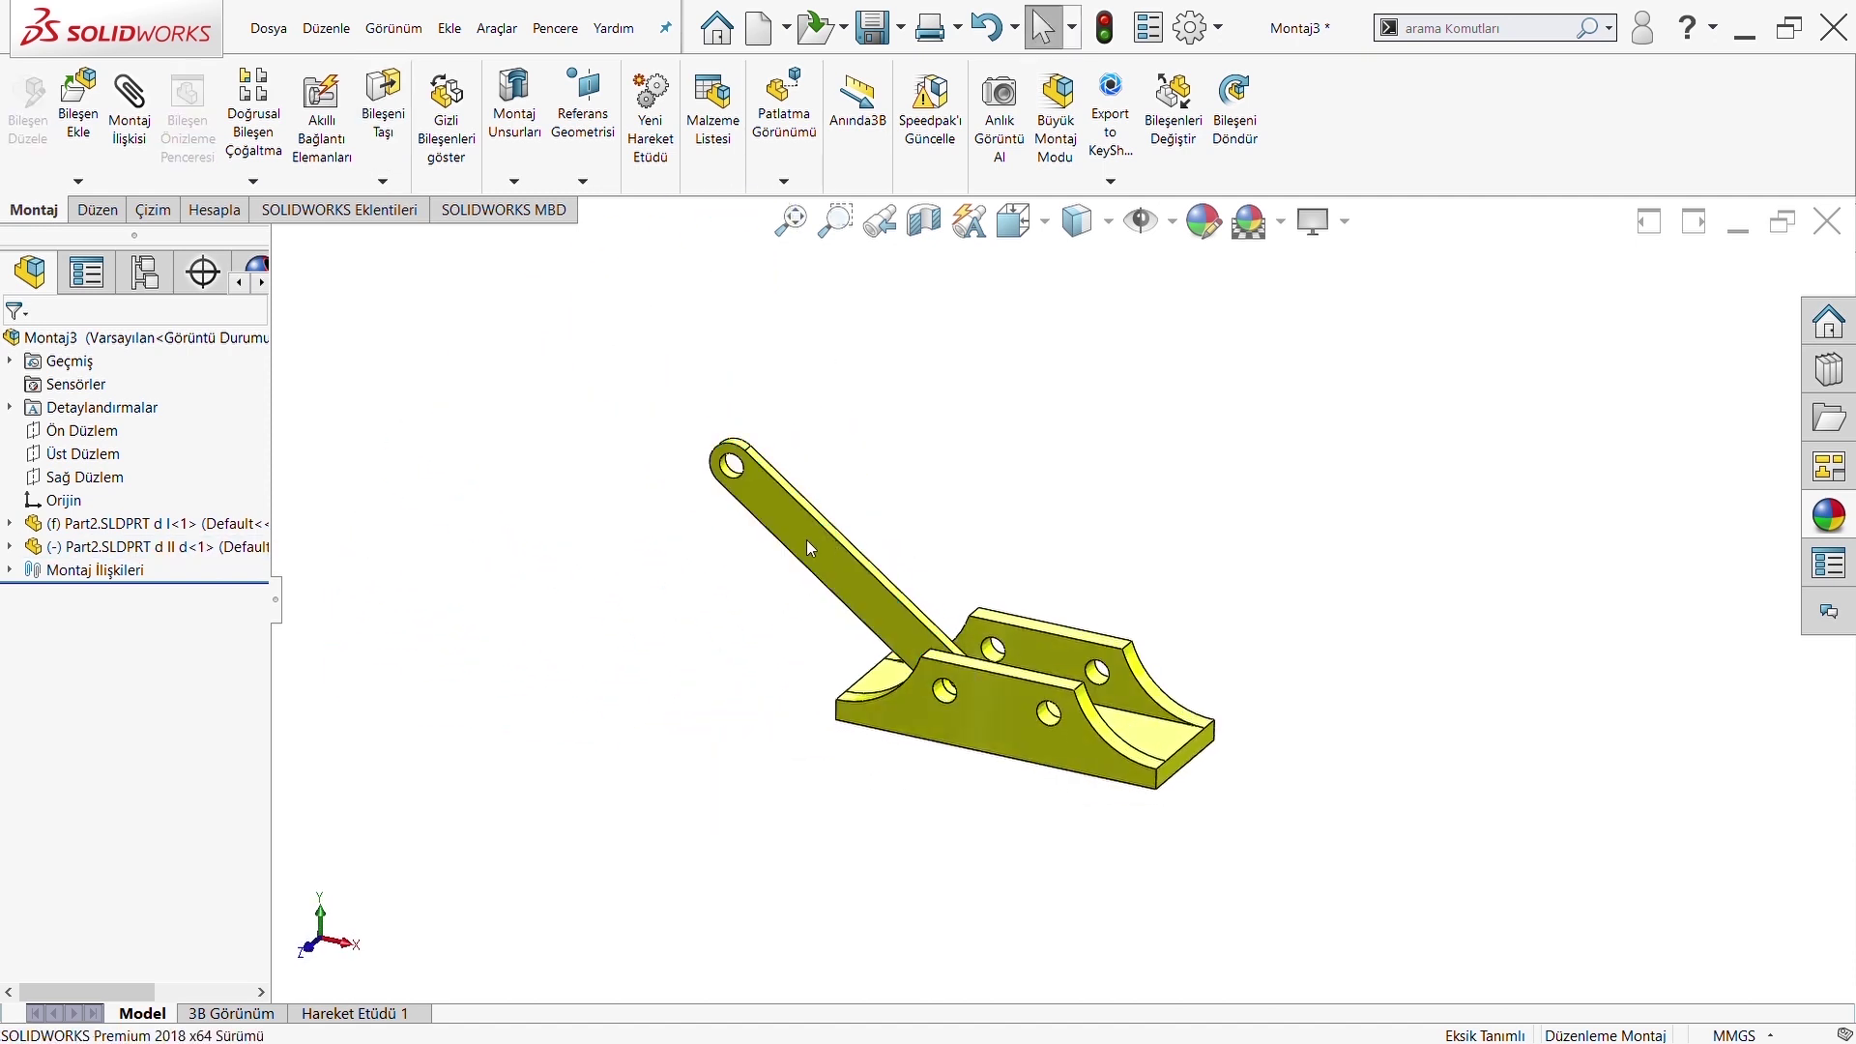
left_click_drag(807, 546, 944, 489, "ctrl")
middle_click_drag(944, 489, 974, 546)
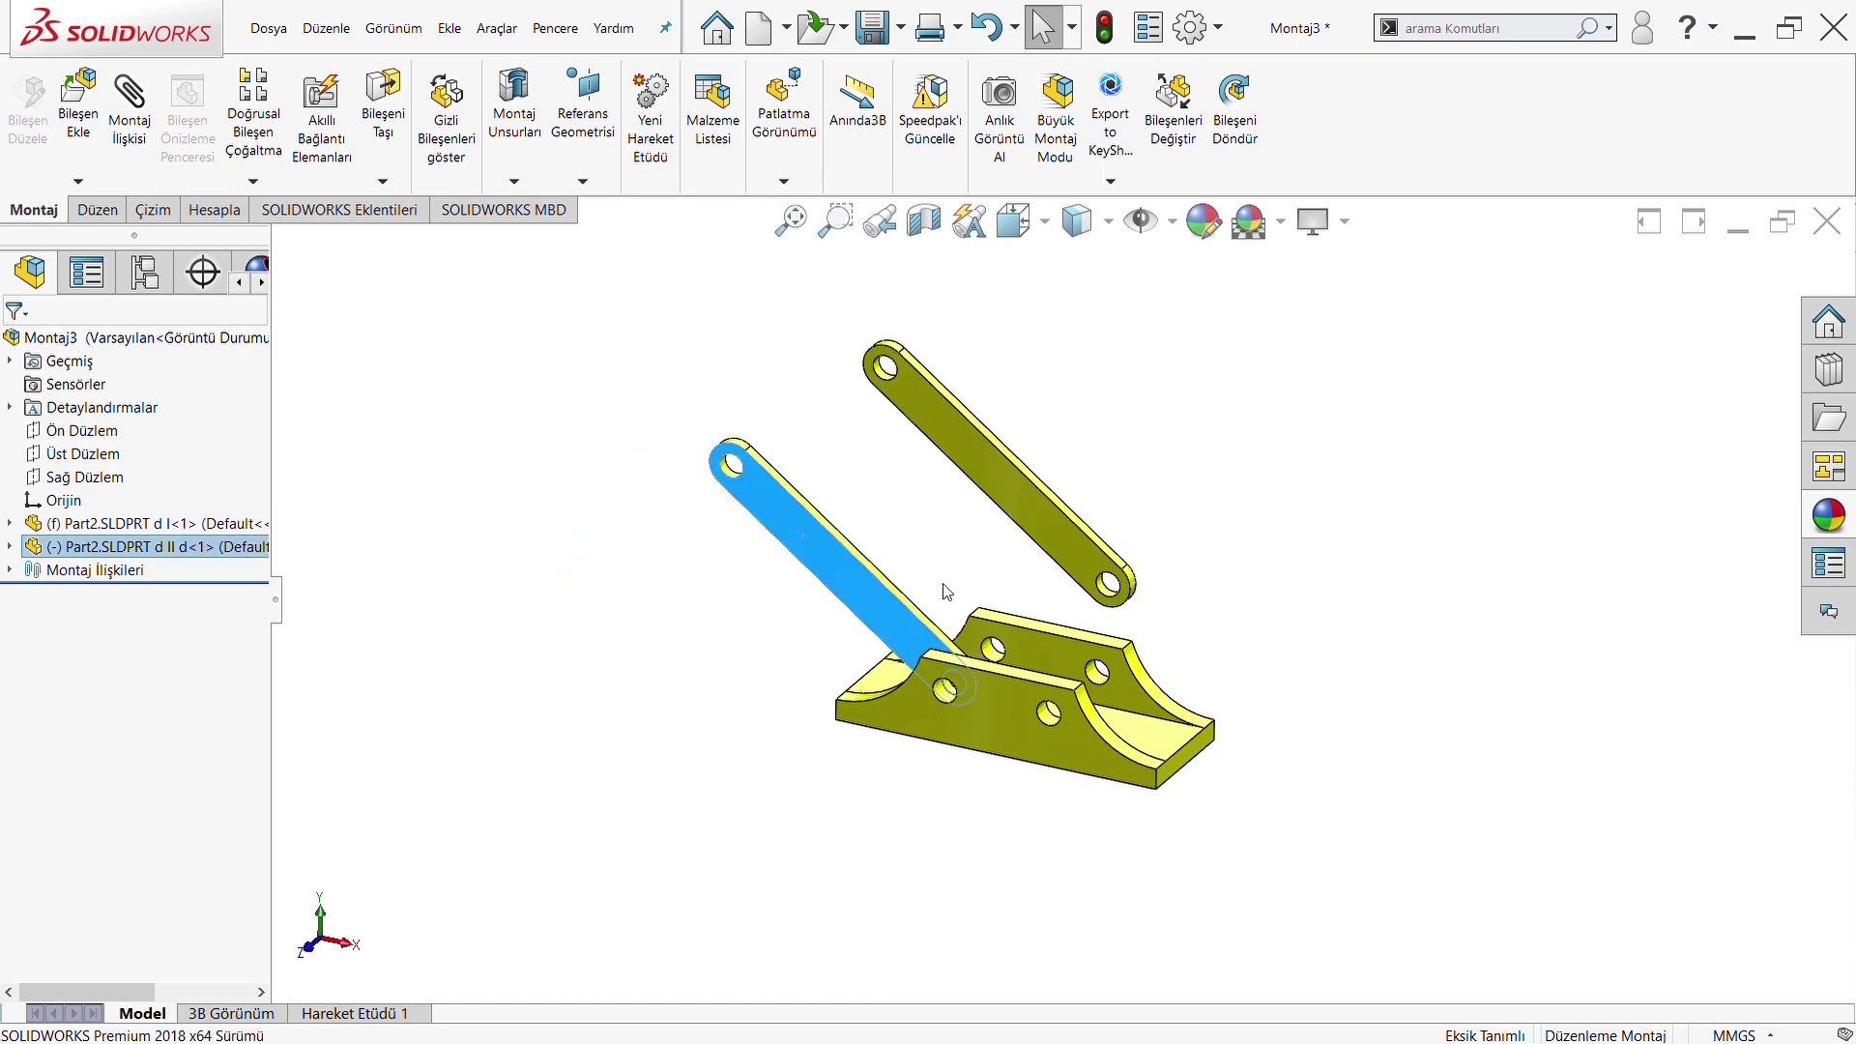
scroll(995, 604, "down", 2)
scroll(1025, 604, "down", 2)
Hinge the copied link's hole to the bracket hole, its face seated on the bracket wall
left_click(1031, 609)
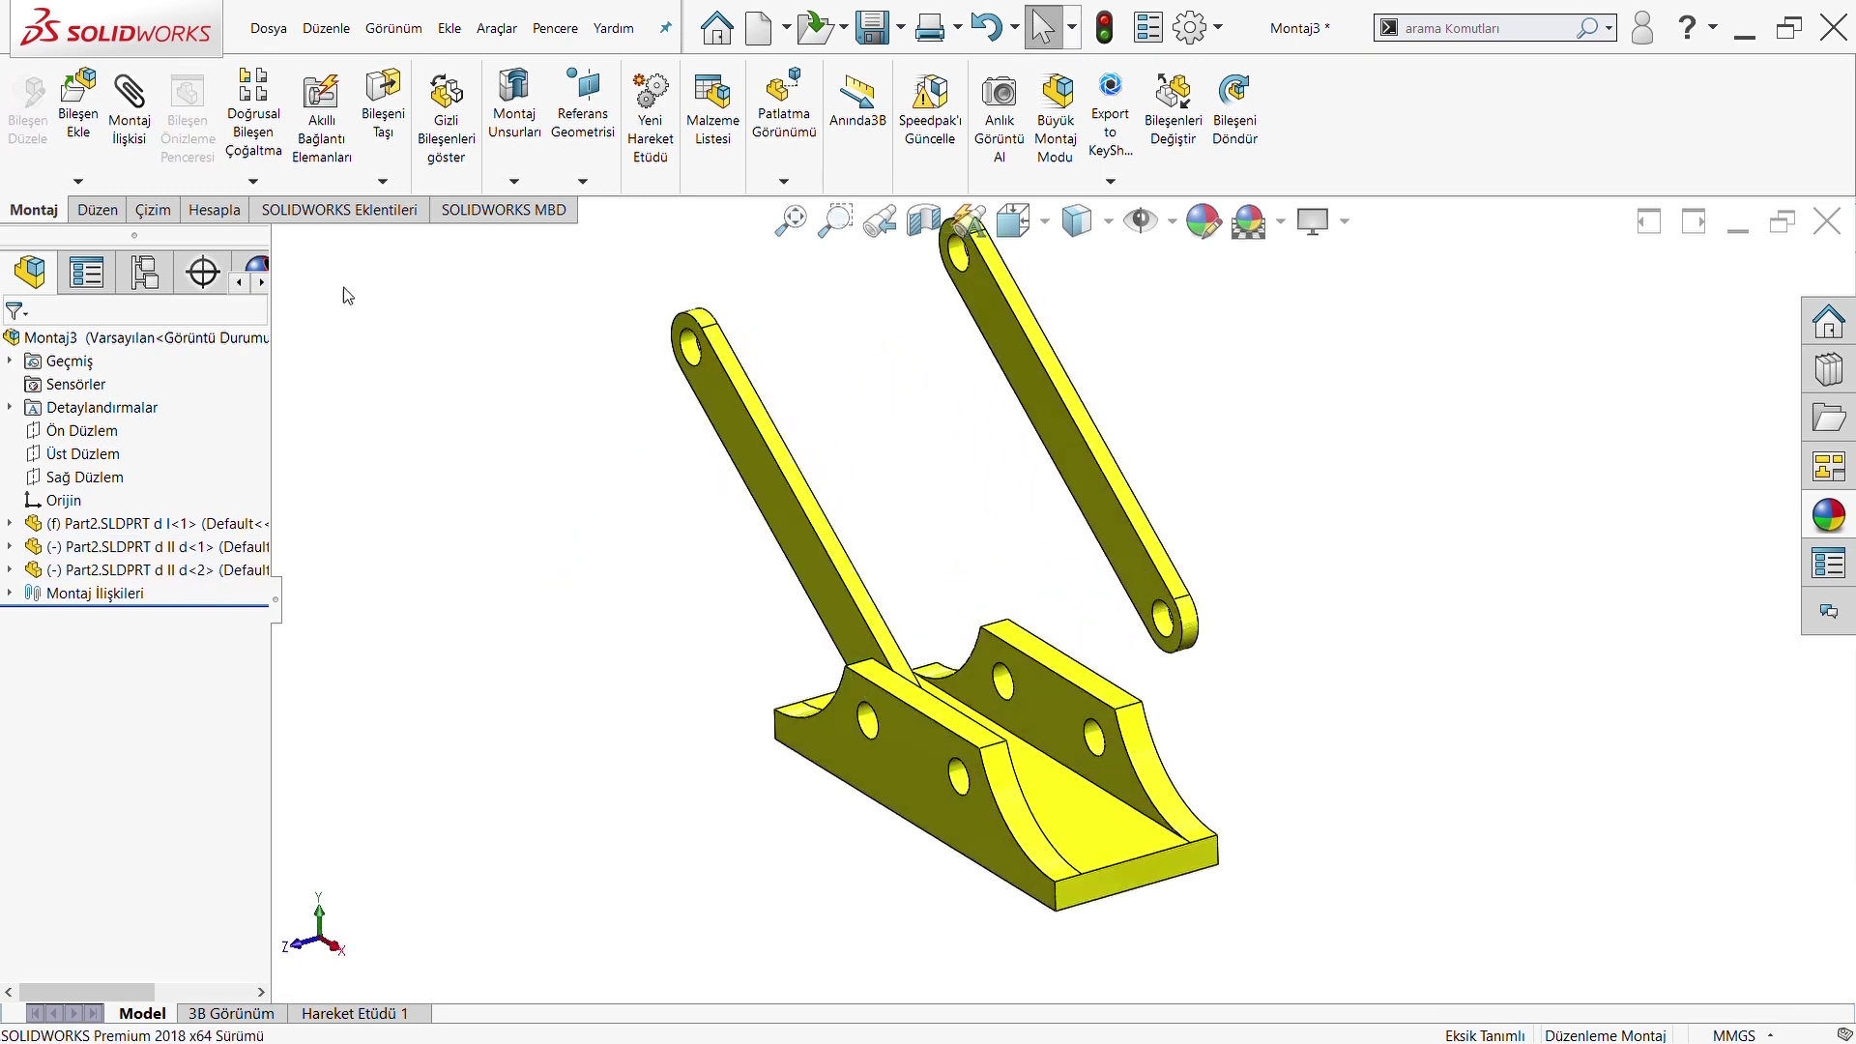
scroll(38, 821, "down", 3)
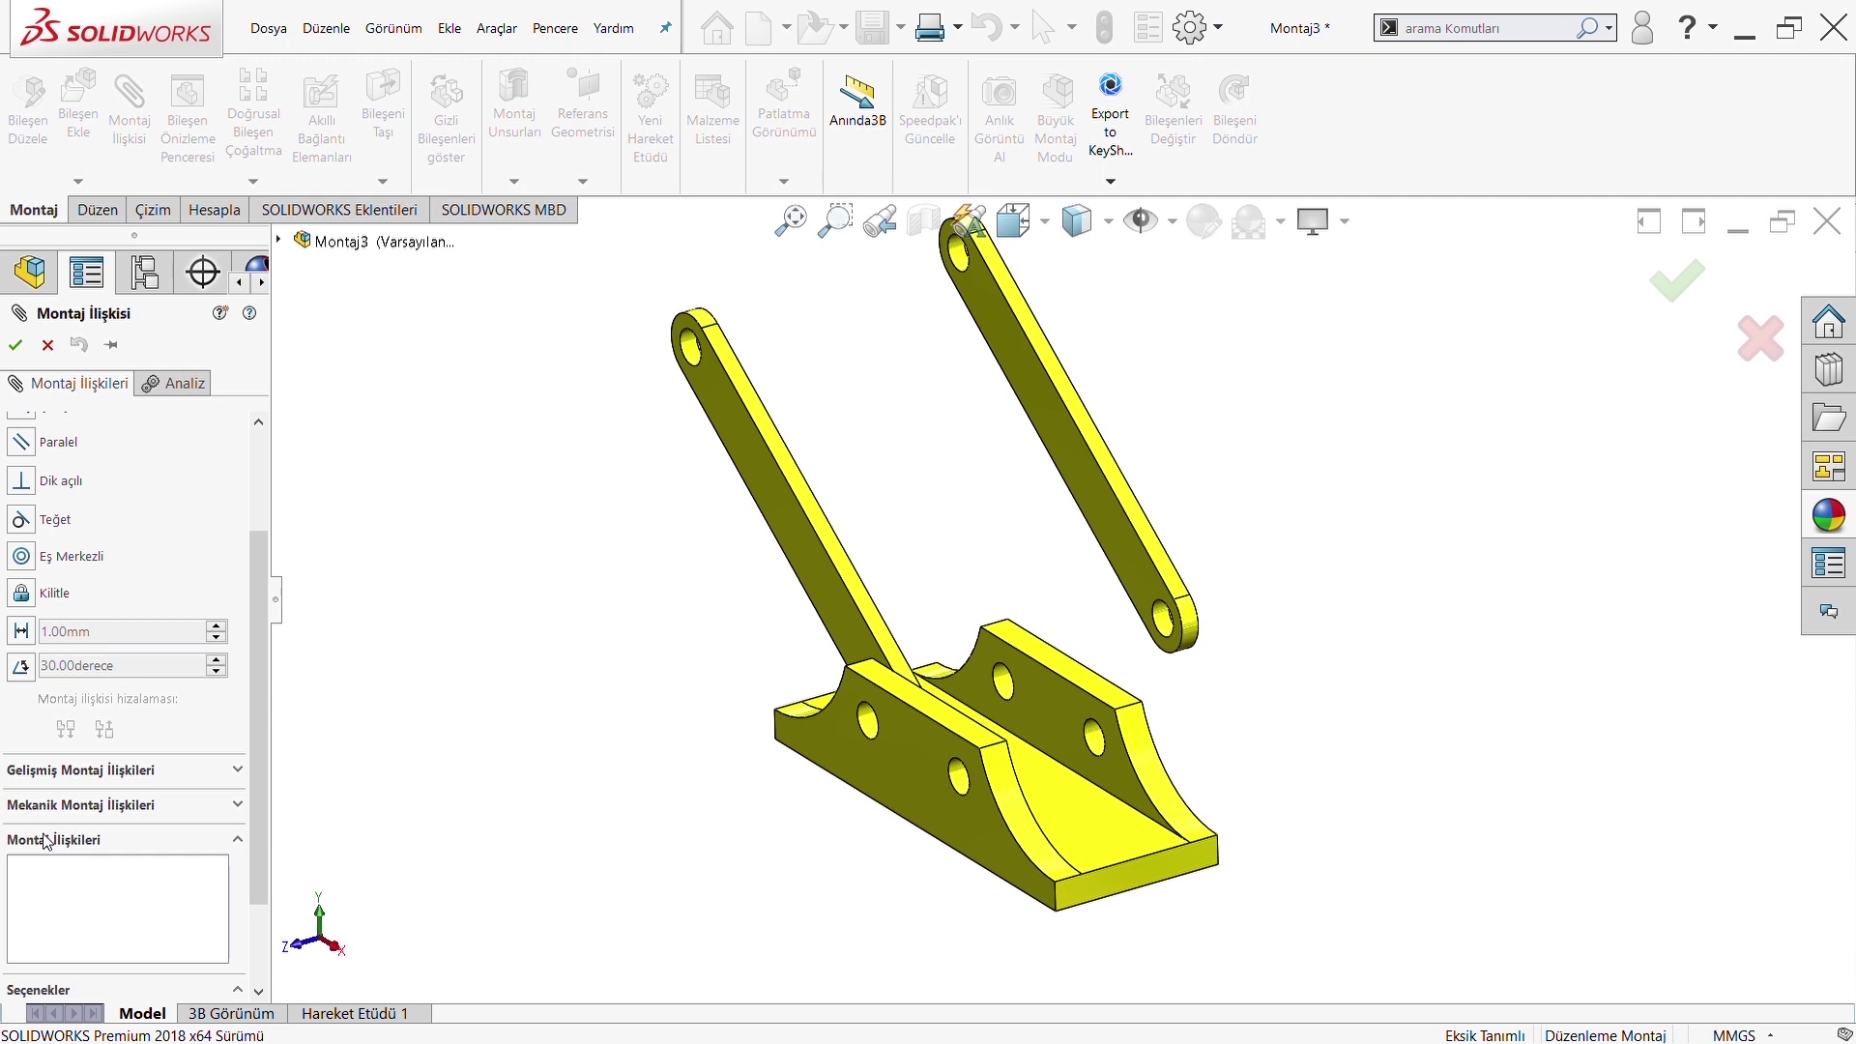
scroll(50, 820, "down", 3)
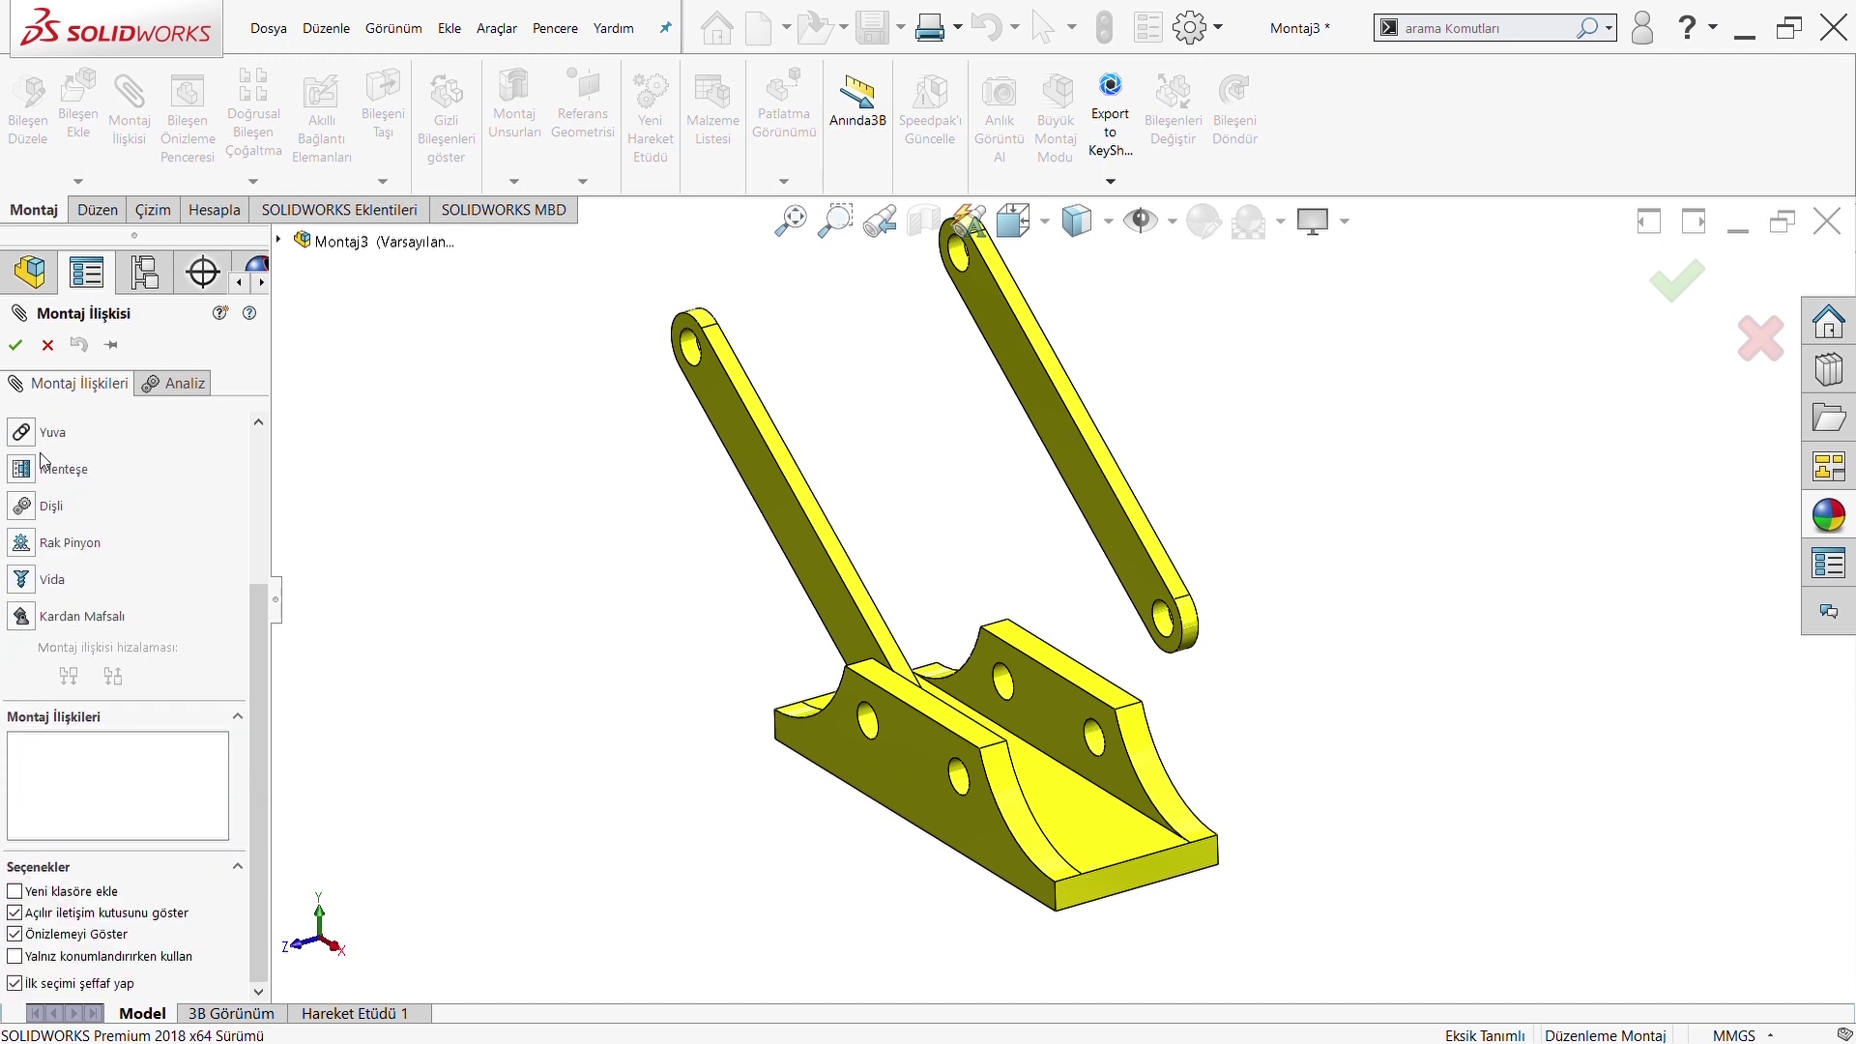
scroll(42, 462, "up", 3)
scroll(1132, 614, "down", 2)
middle_click_drag(1132, 614, 996, 630)
left_click(999, 651)
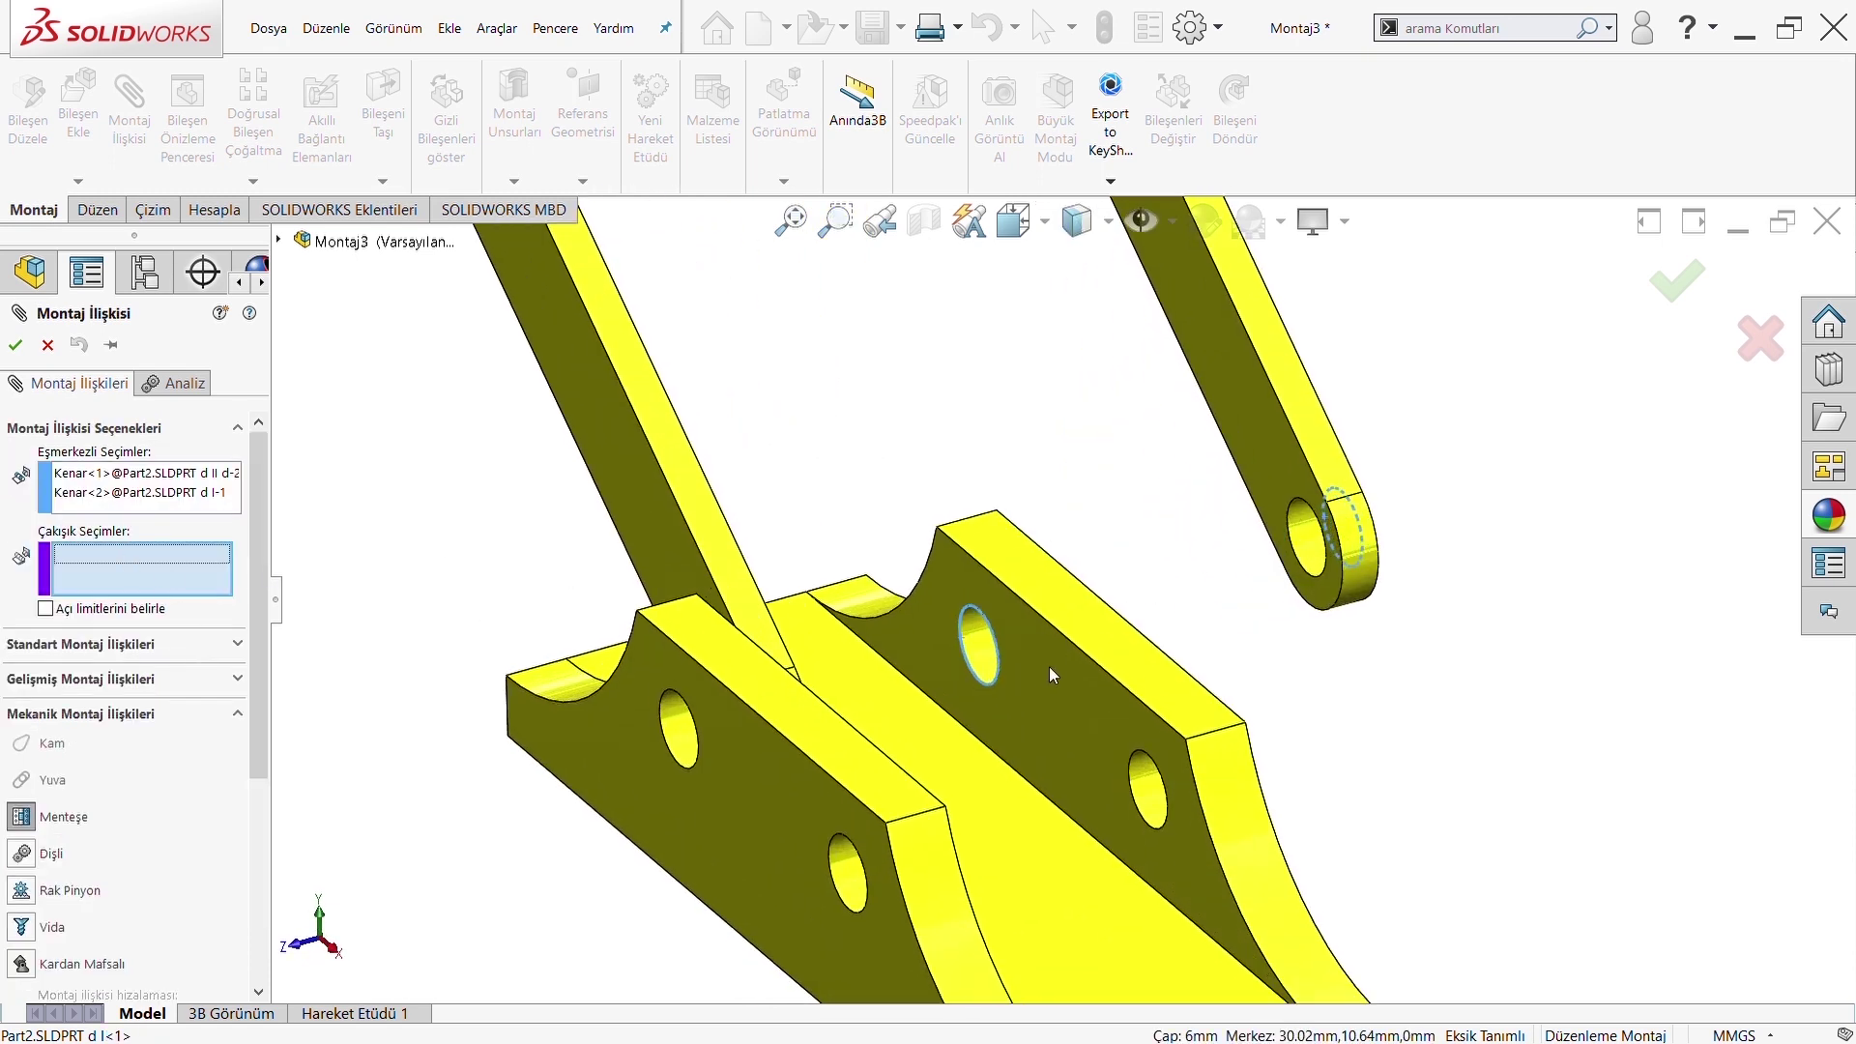
left_click(1044, 665)
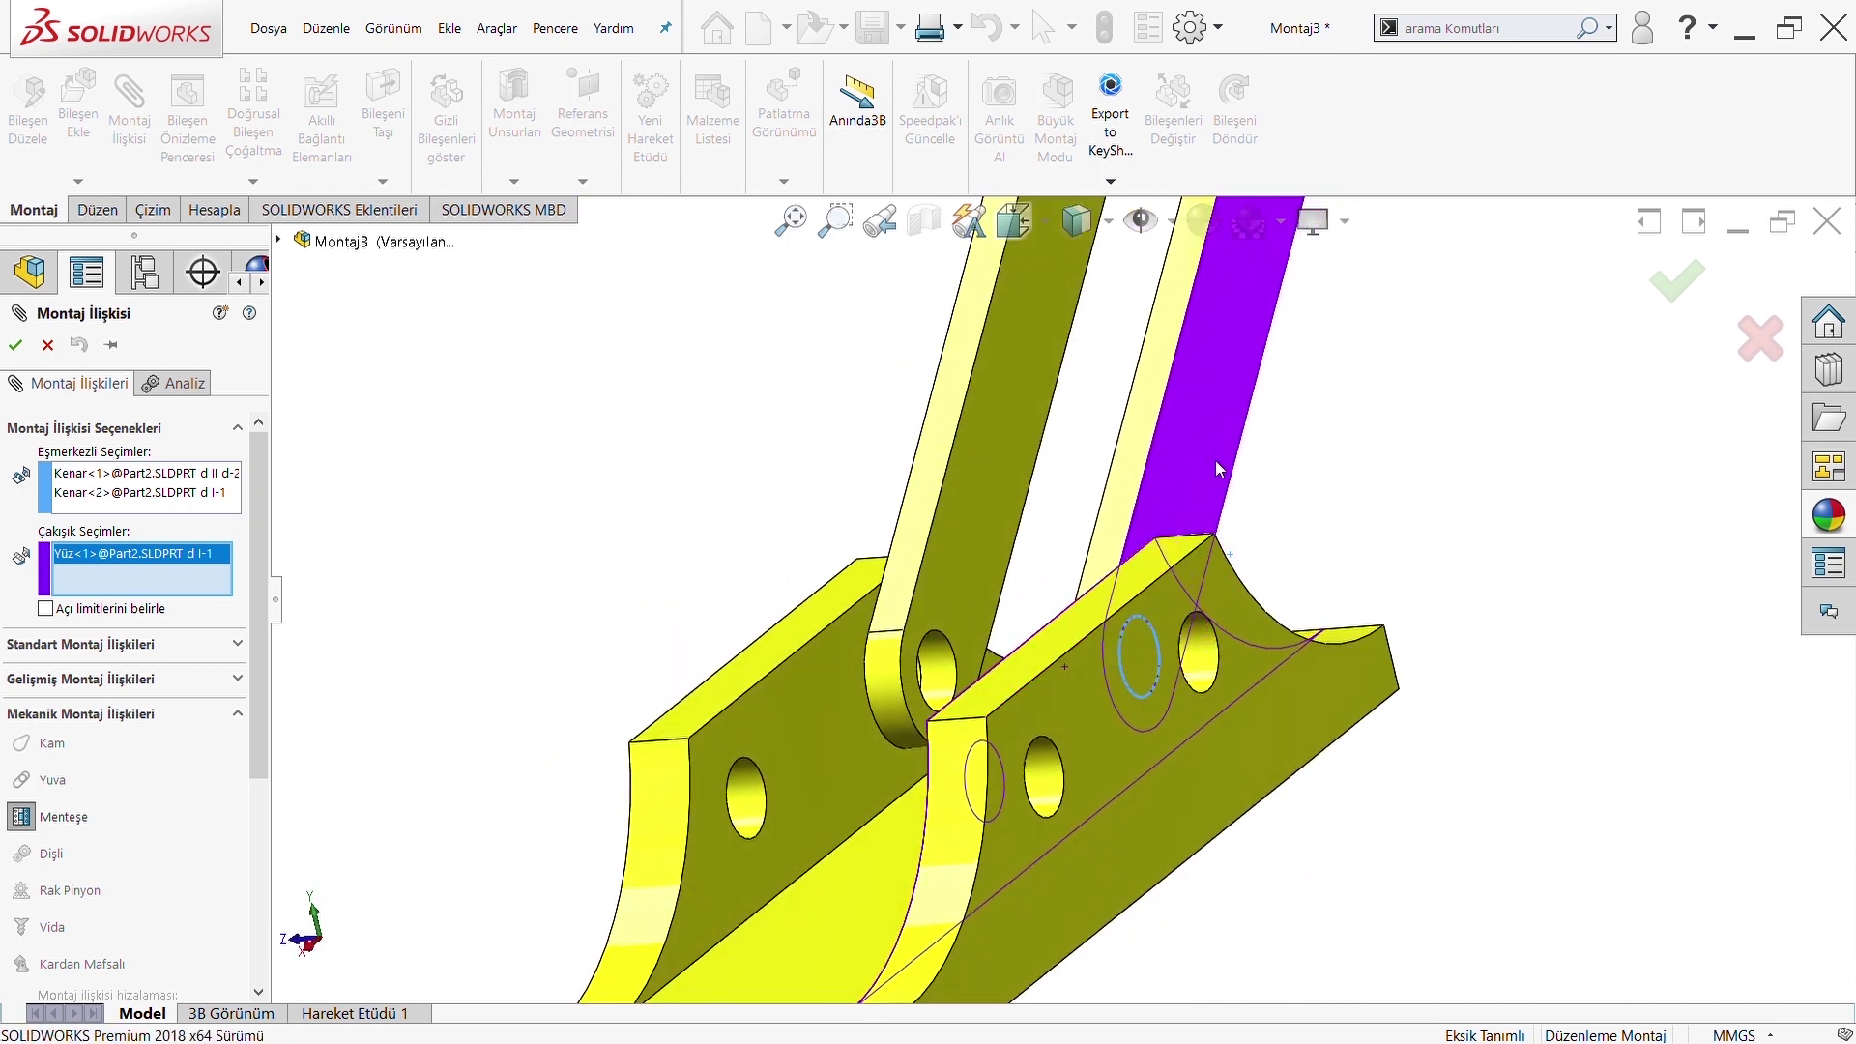
left_click(1215, 460)
left_click(15, 345)
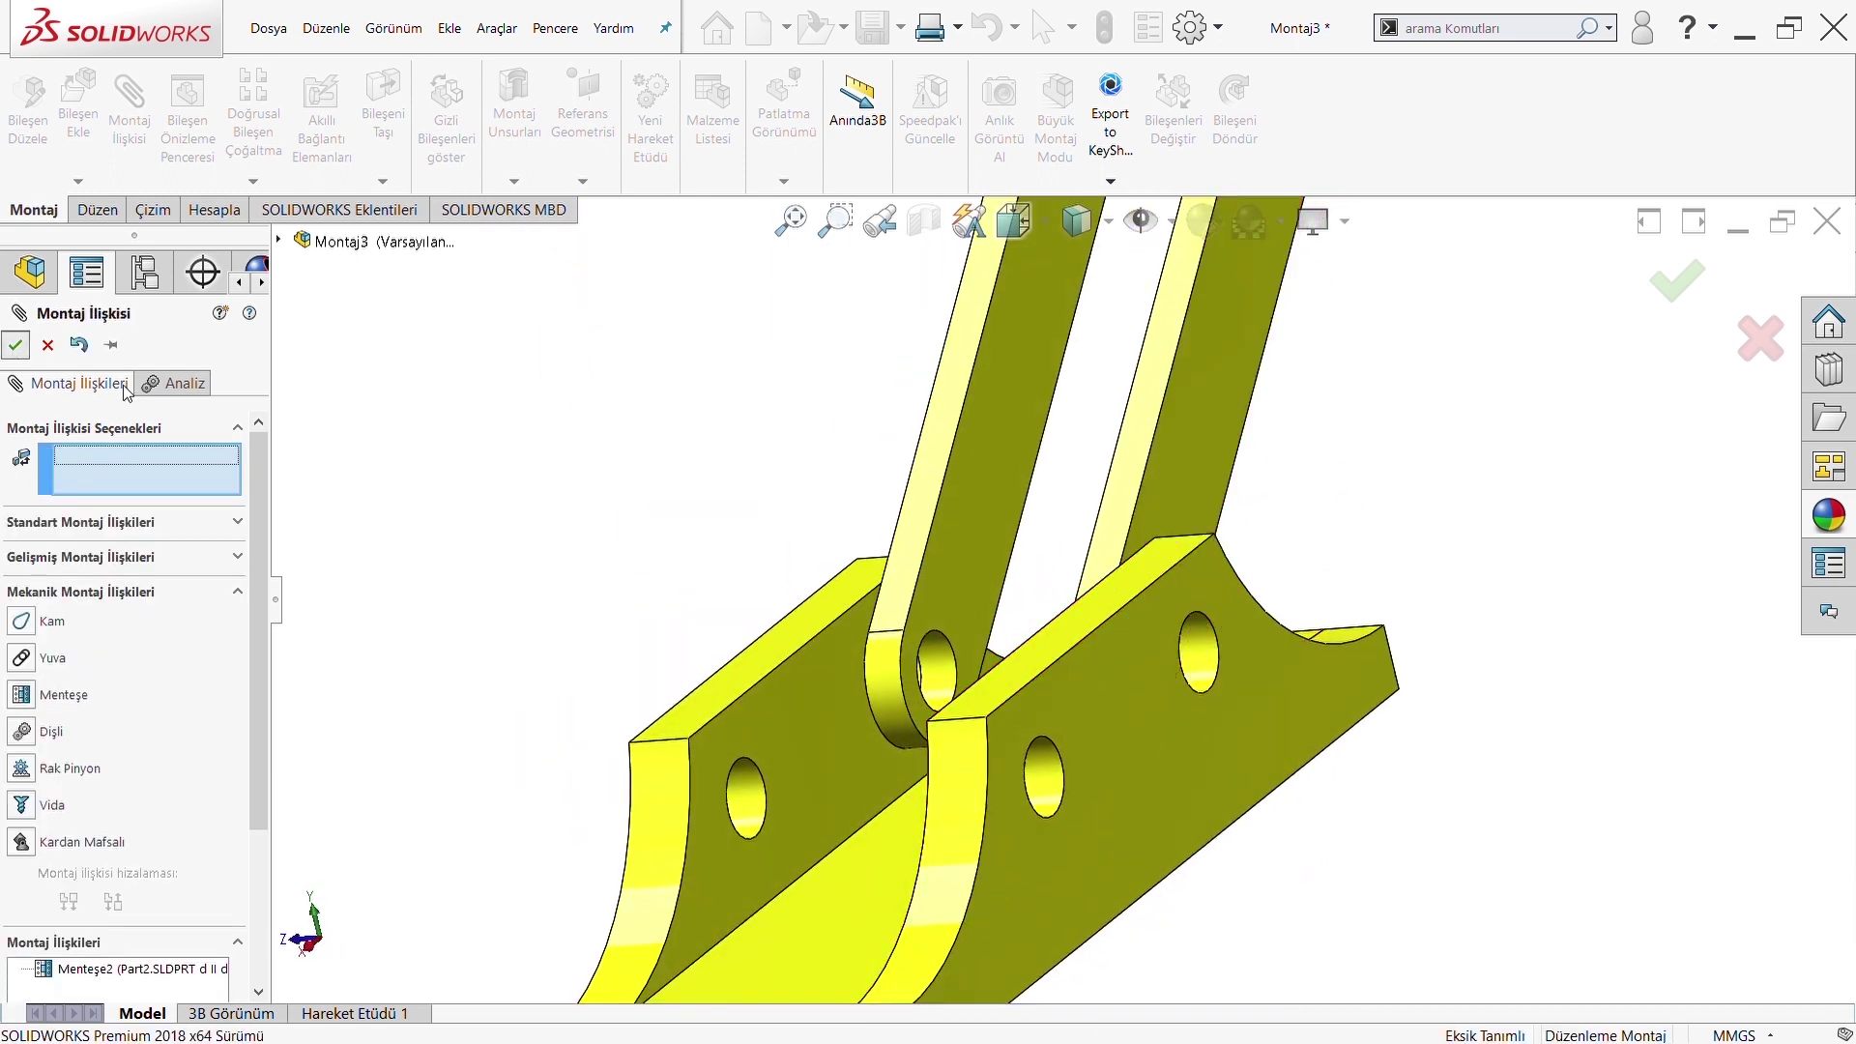
middle_click_drag(1209, 588, 1129, 633)
Copy a third link bar and select its hole edge and the bracket hole edge
left_click_drag(1093, 558, 729, 553, "ctrl")
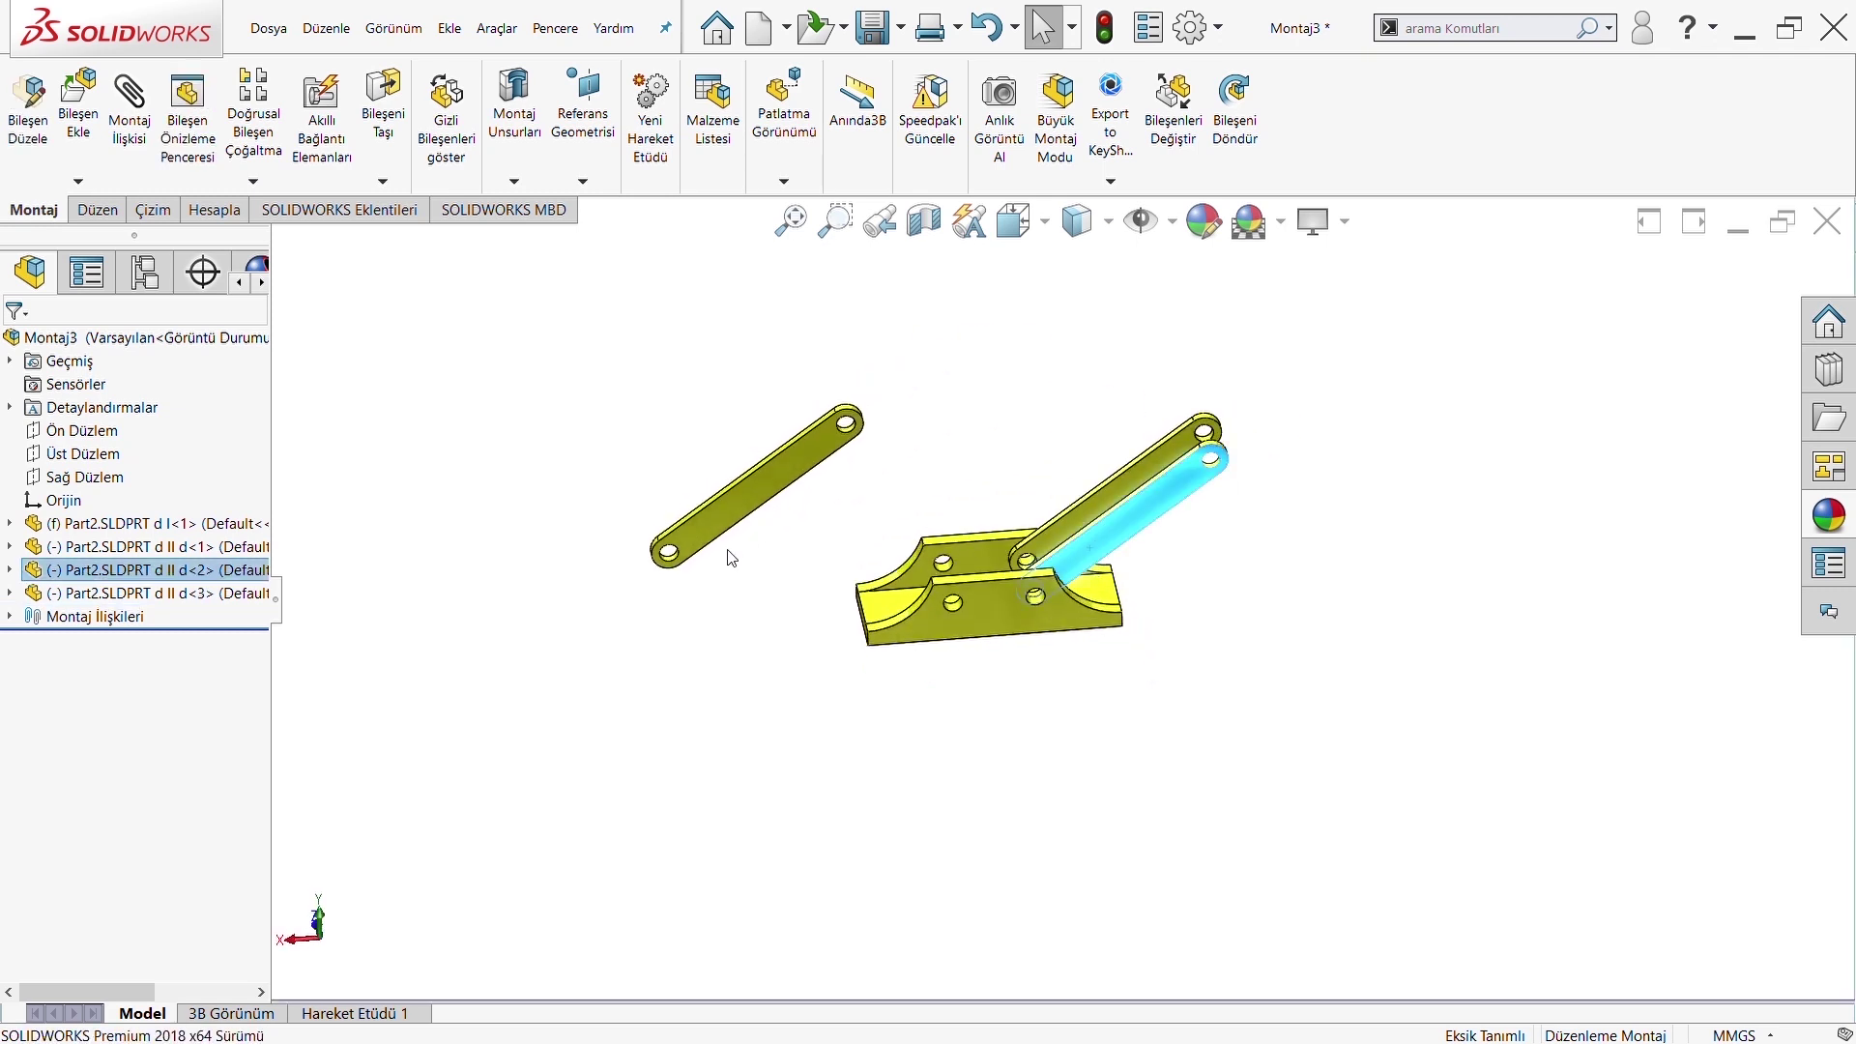
scroll(725, 571, "down", 3)
scroll(730, 575, "down", 3)
left_click(732, 577)
left_click(129, 106)
mouse_move(1320, 641)
middle_mouse_down()
mouse_move(1607, 712)
mouse_move(1289, 637)
middle_mouse_up()
left_click(1261, 597)
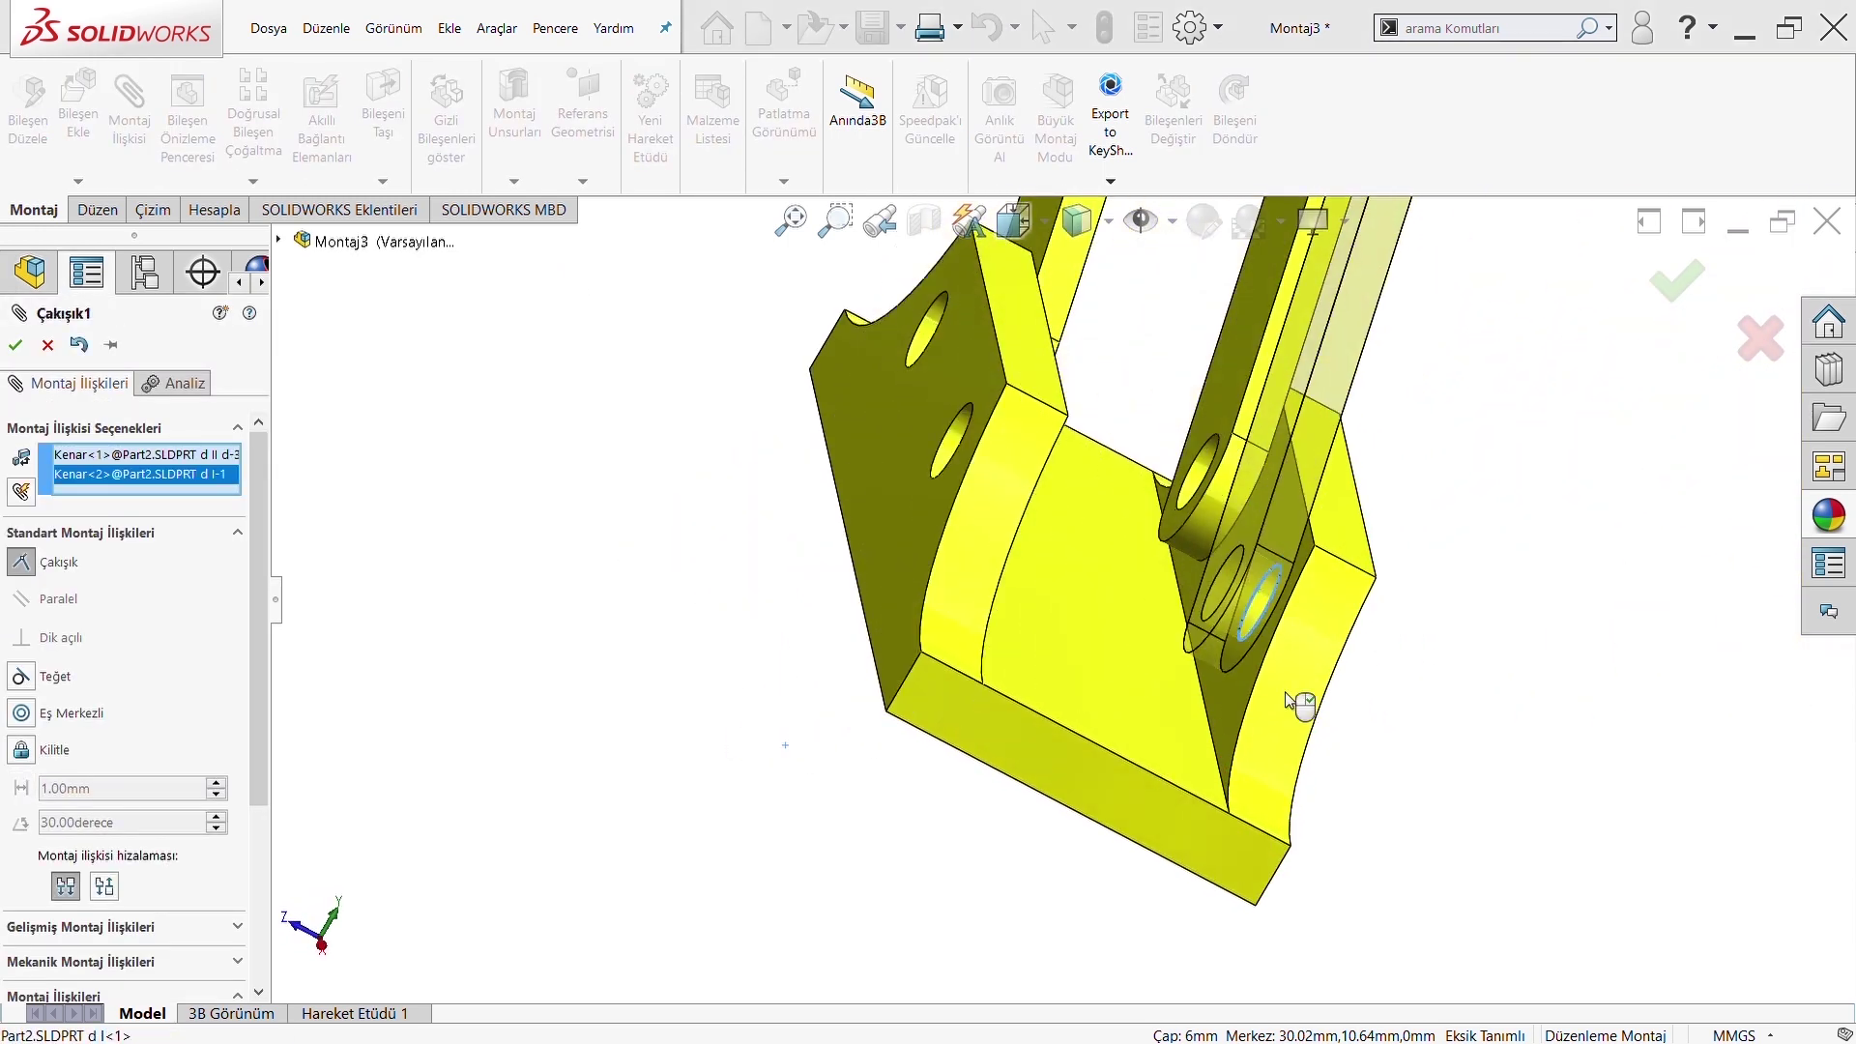
Make the mate a Hinge, seat the link face flush on the base, and confirm
scroll(83, 801, "down", 3)
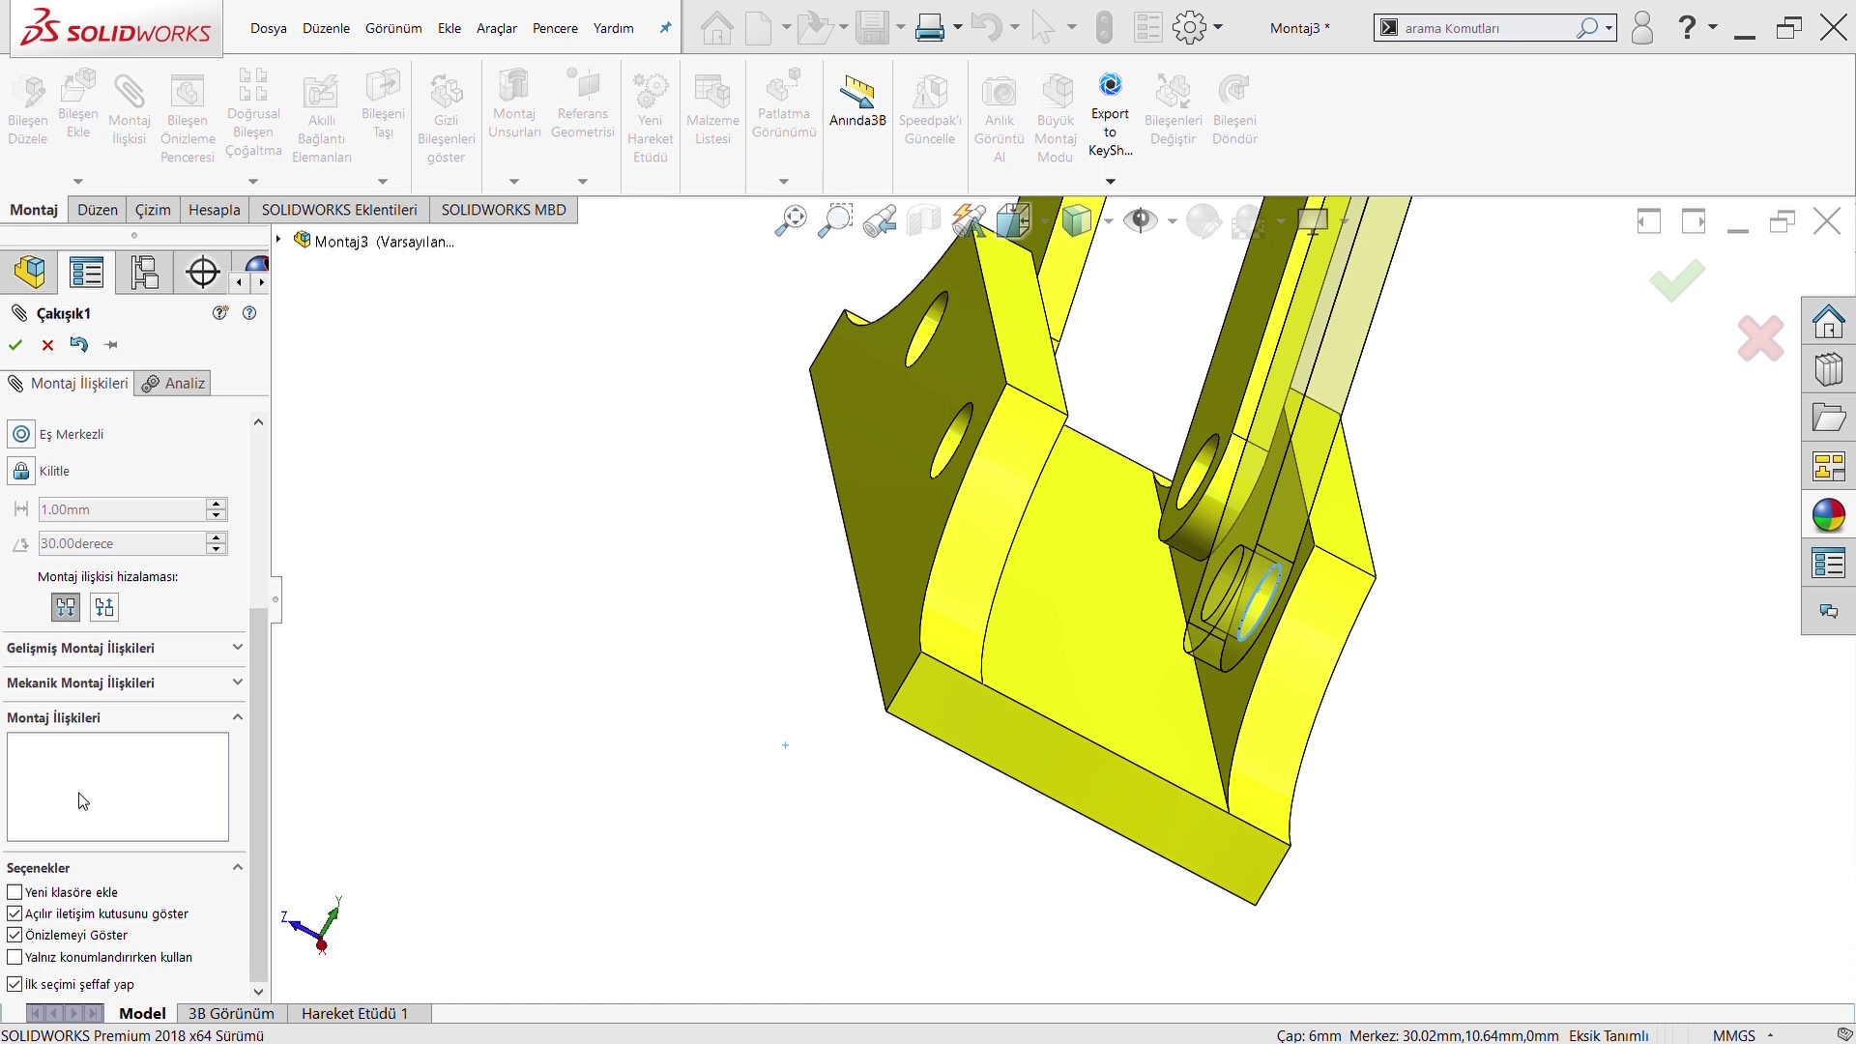
left_click(65, 683)
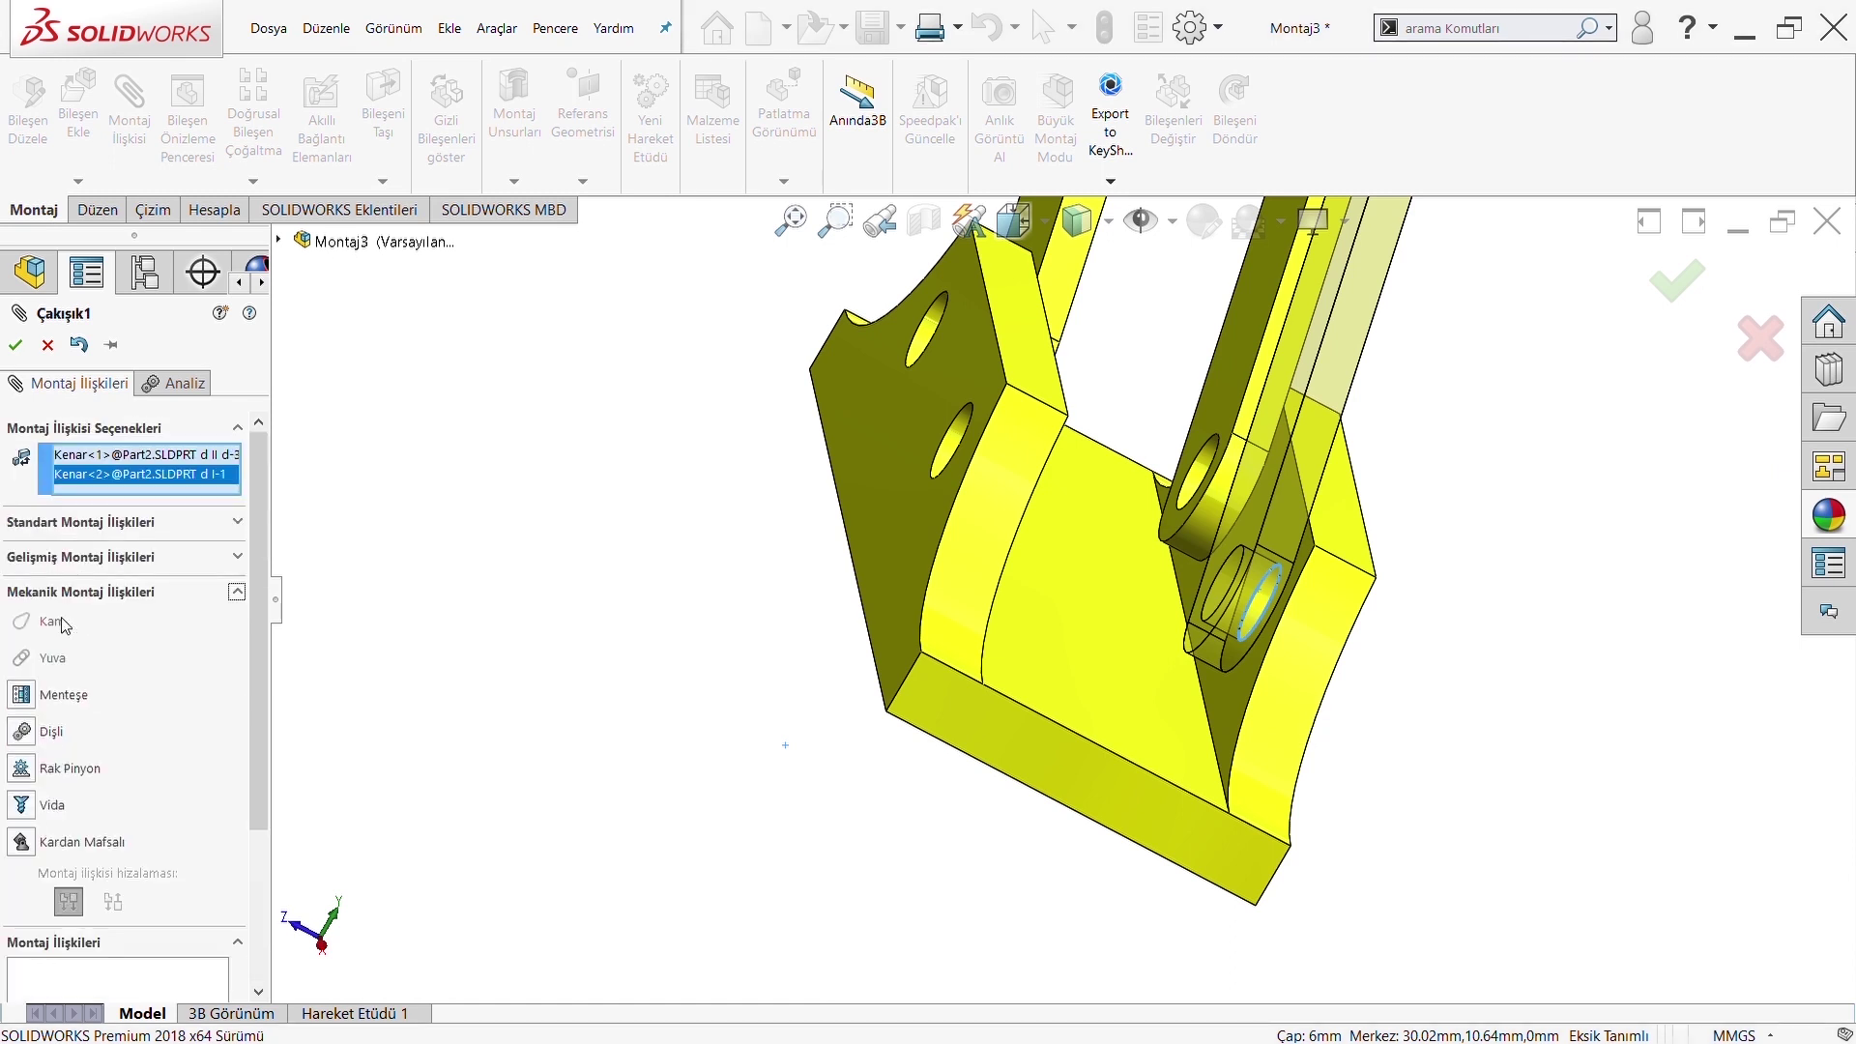
left_click(44, 703)
mouse_move(1124, 663)
middle_mouse_down()
mouse_move(1056, 641)
mouse_move(1307, 471)
middle_mouse_up()
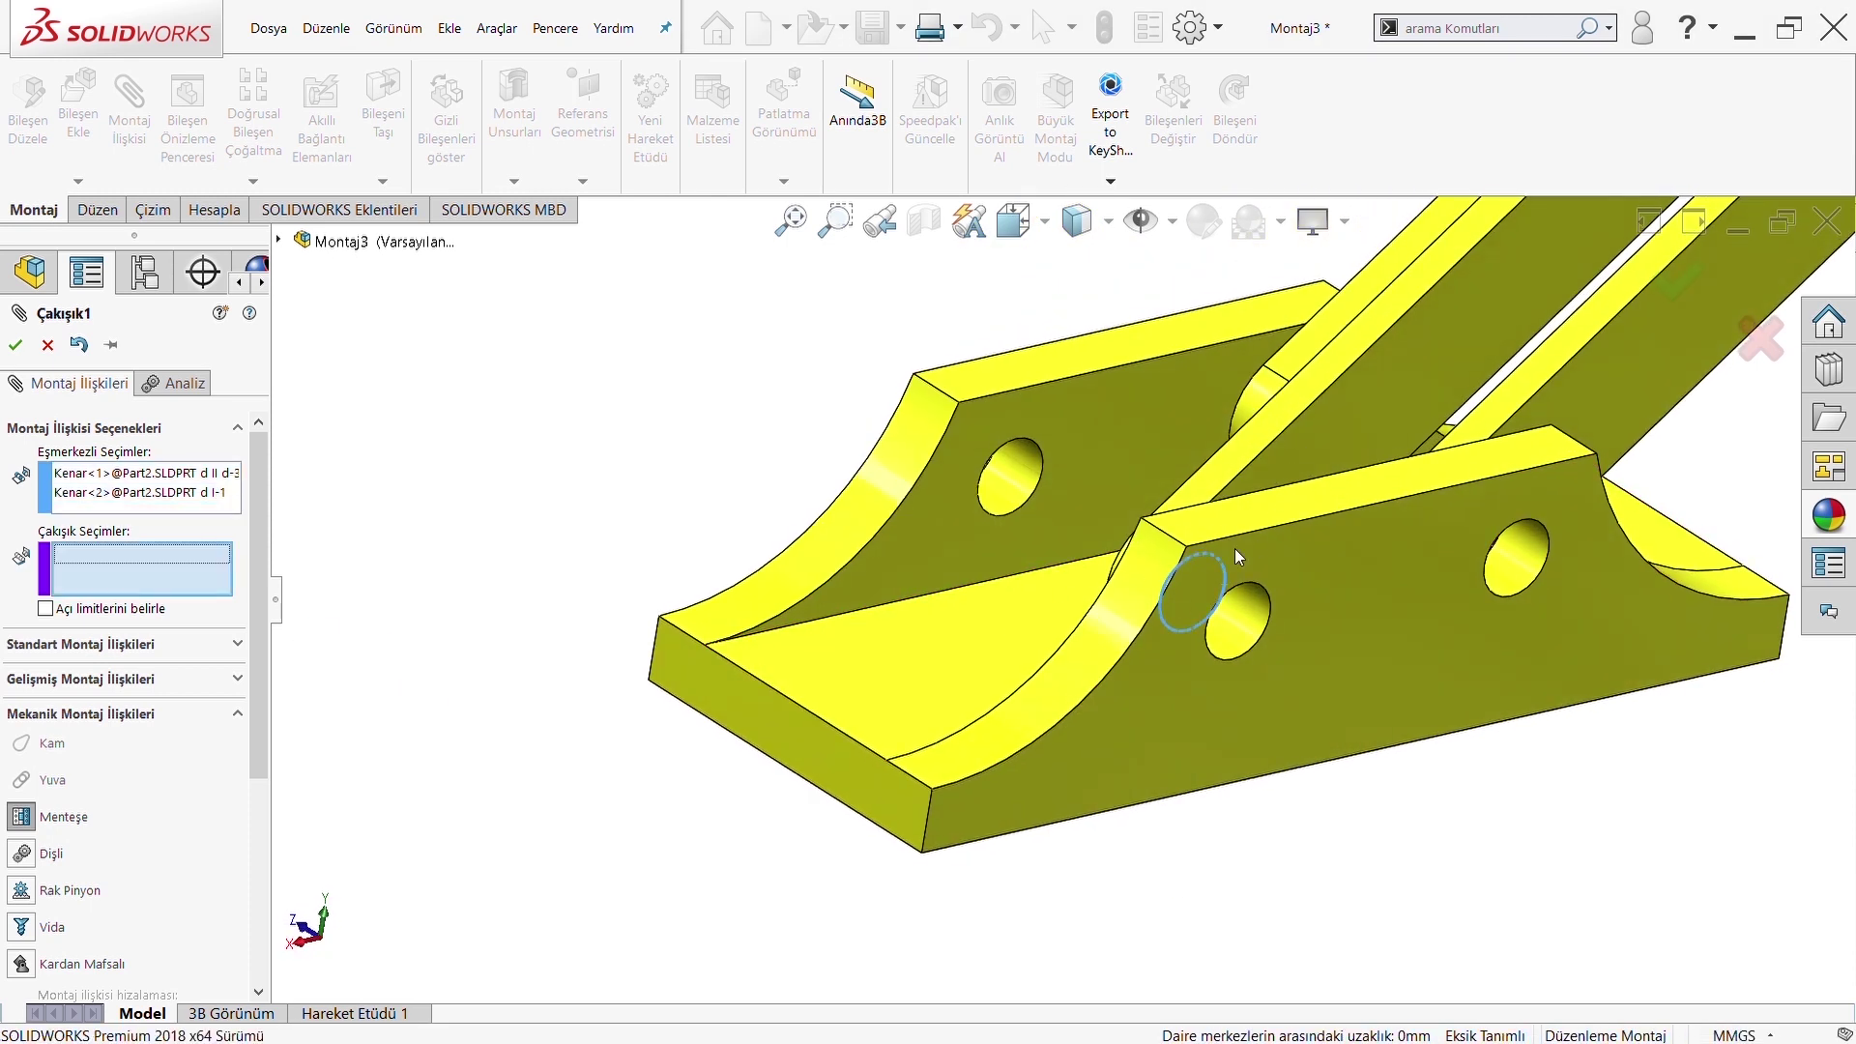
left_click(1304, 469)
middle_click_drag(1271, 530, 1195, 723)
left_click(1195, 723)
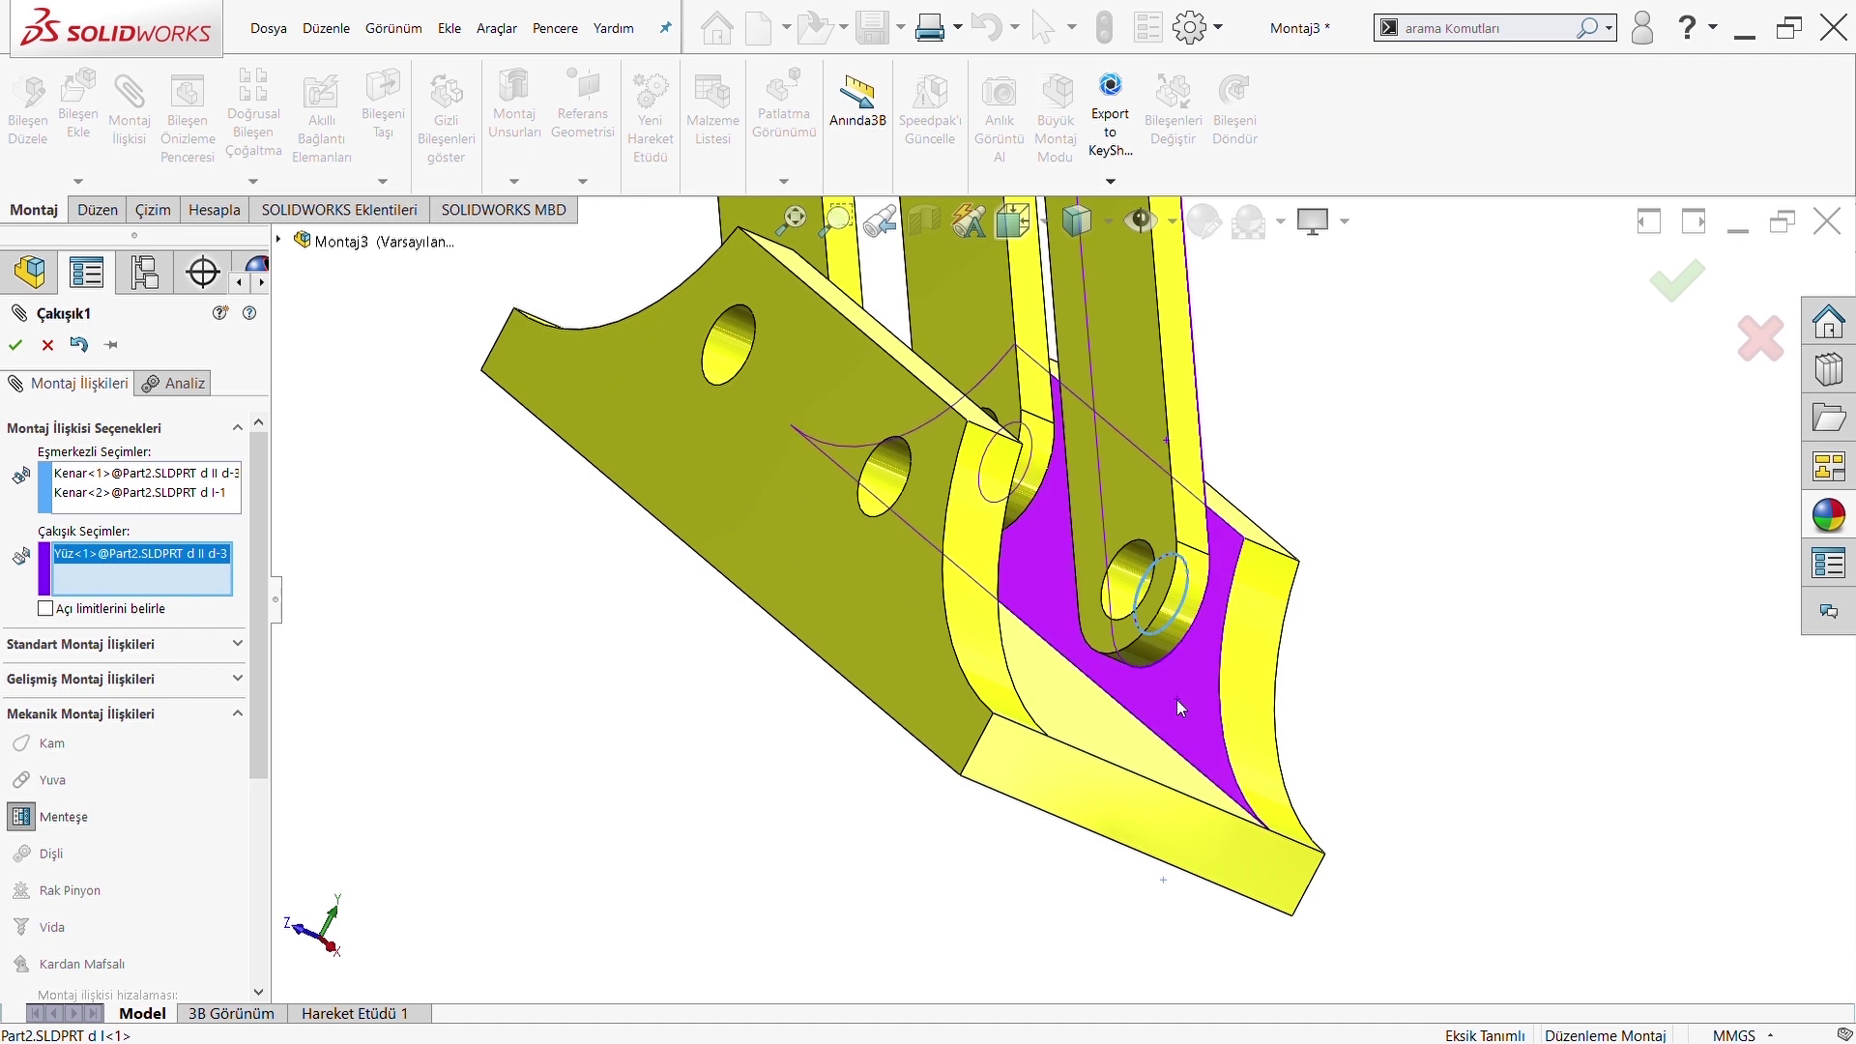
middle_click_drag(1198, 606, 1068, 605)
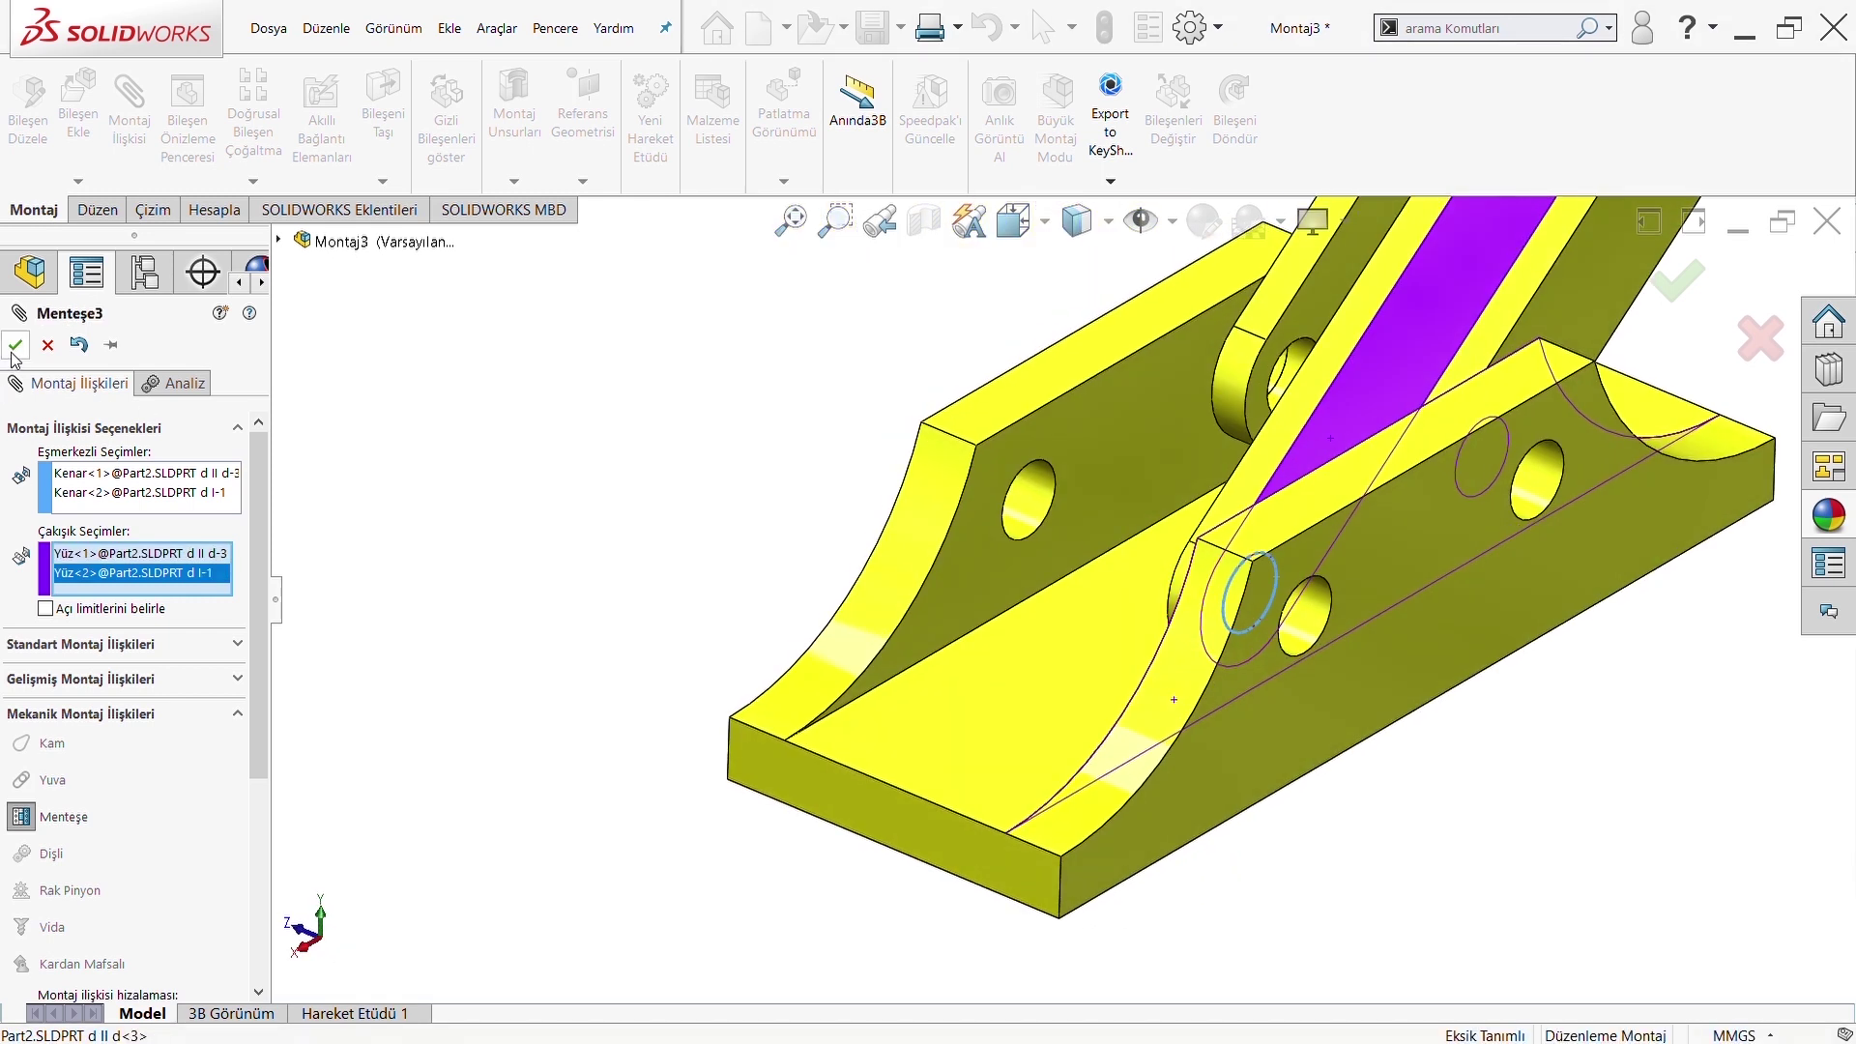
left_click(14, 346)
Swing the existing arm left about its pin and return to an isometric view
middle_click_drag(928, 542, 909, 587)
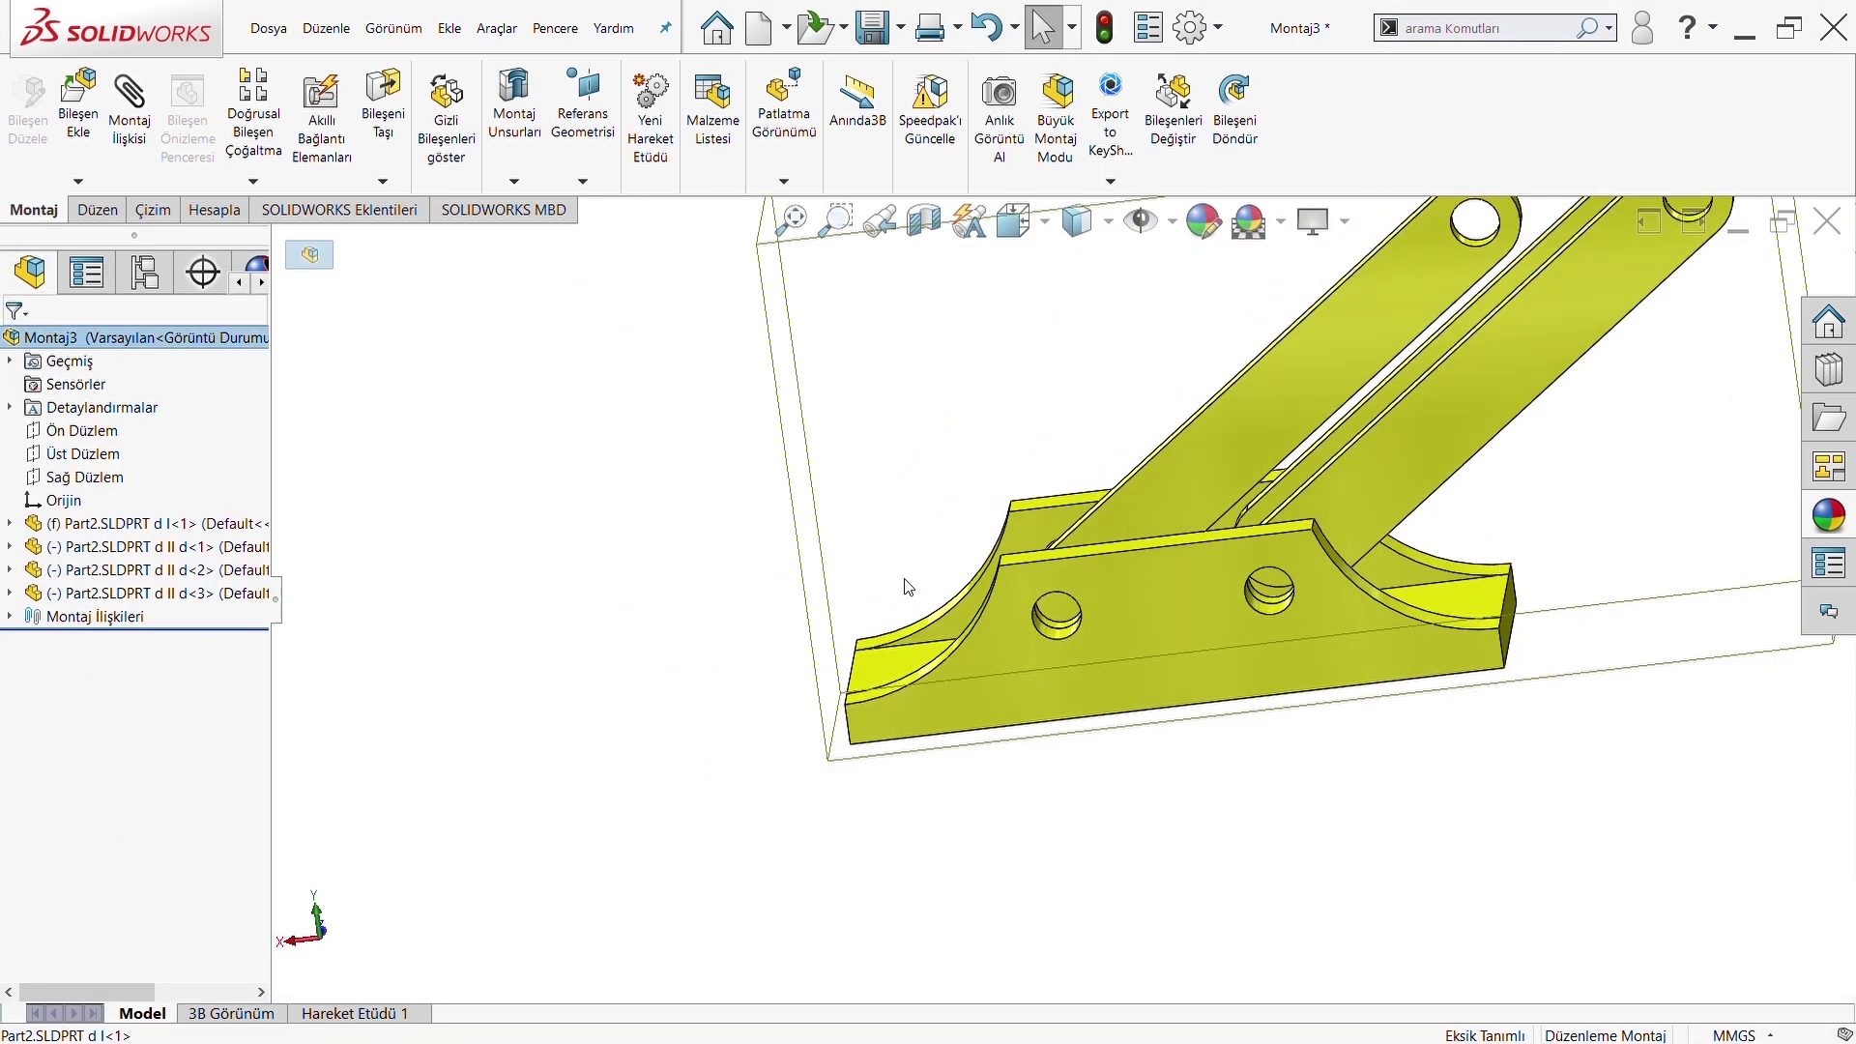
left_click(909, 586)
left_click_drag(1317, 360, 672, 414)
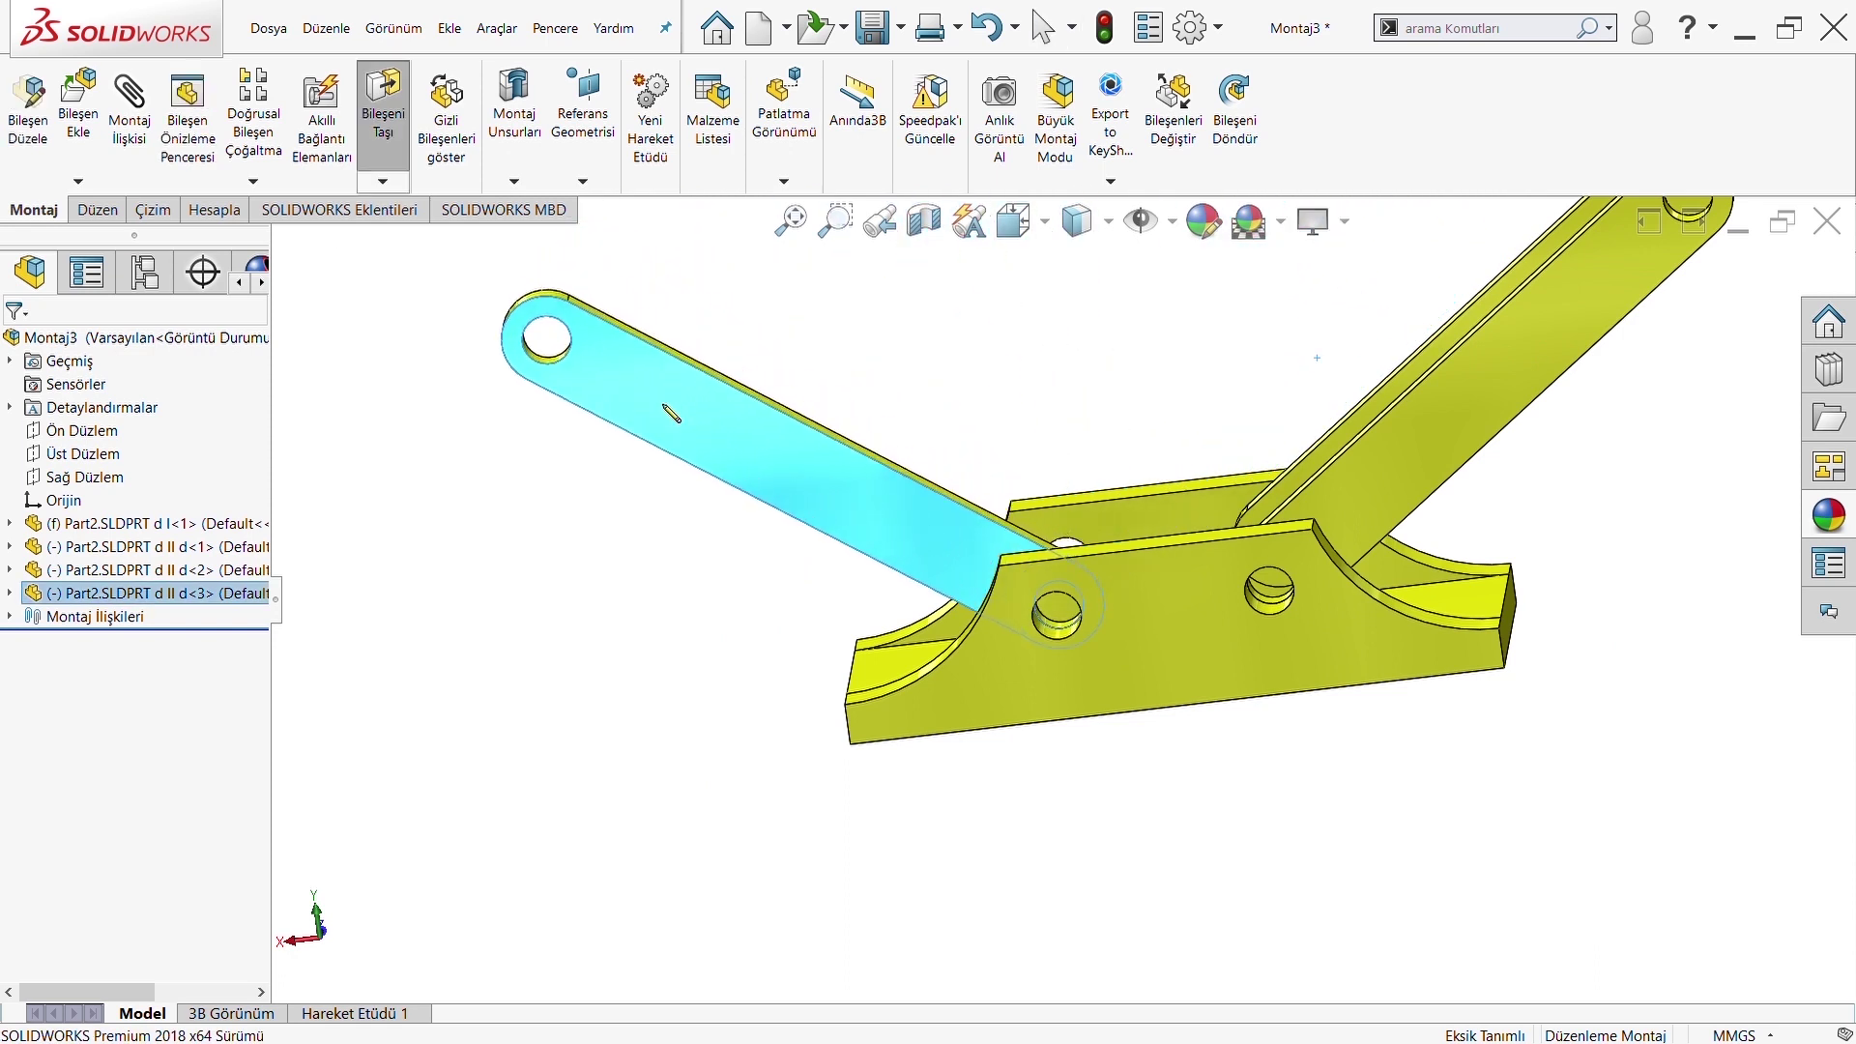
key("Escape")
key("ctrl+7")
Place a copy of the arm and set up a Hinge mate for it
mouse_move(885, 651)
left_mouse_down("ctrl")
mouse_move(467, 373)
mouse_move(454, 464)
left_mouse_up("ctrl")
scroll(647, 561, "up", 3)
middle_click_drag(648, 561, 850, 619)
left_click(129, 107)
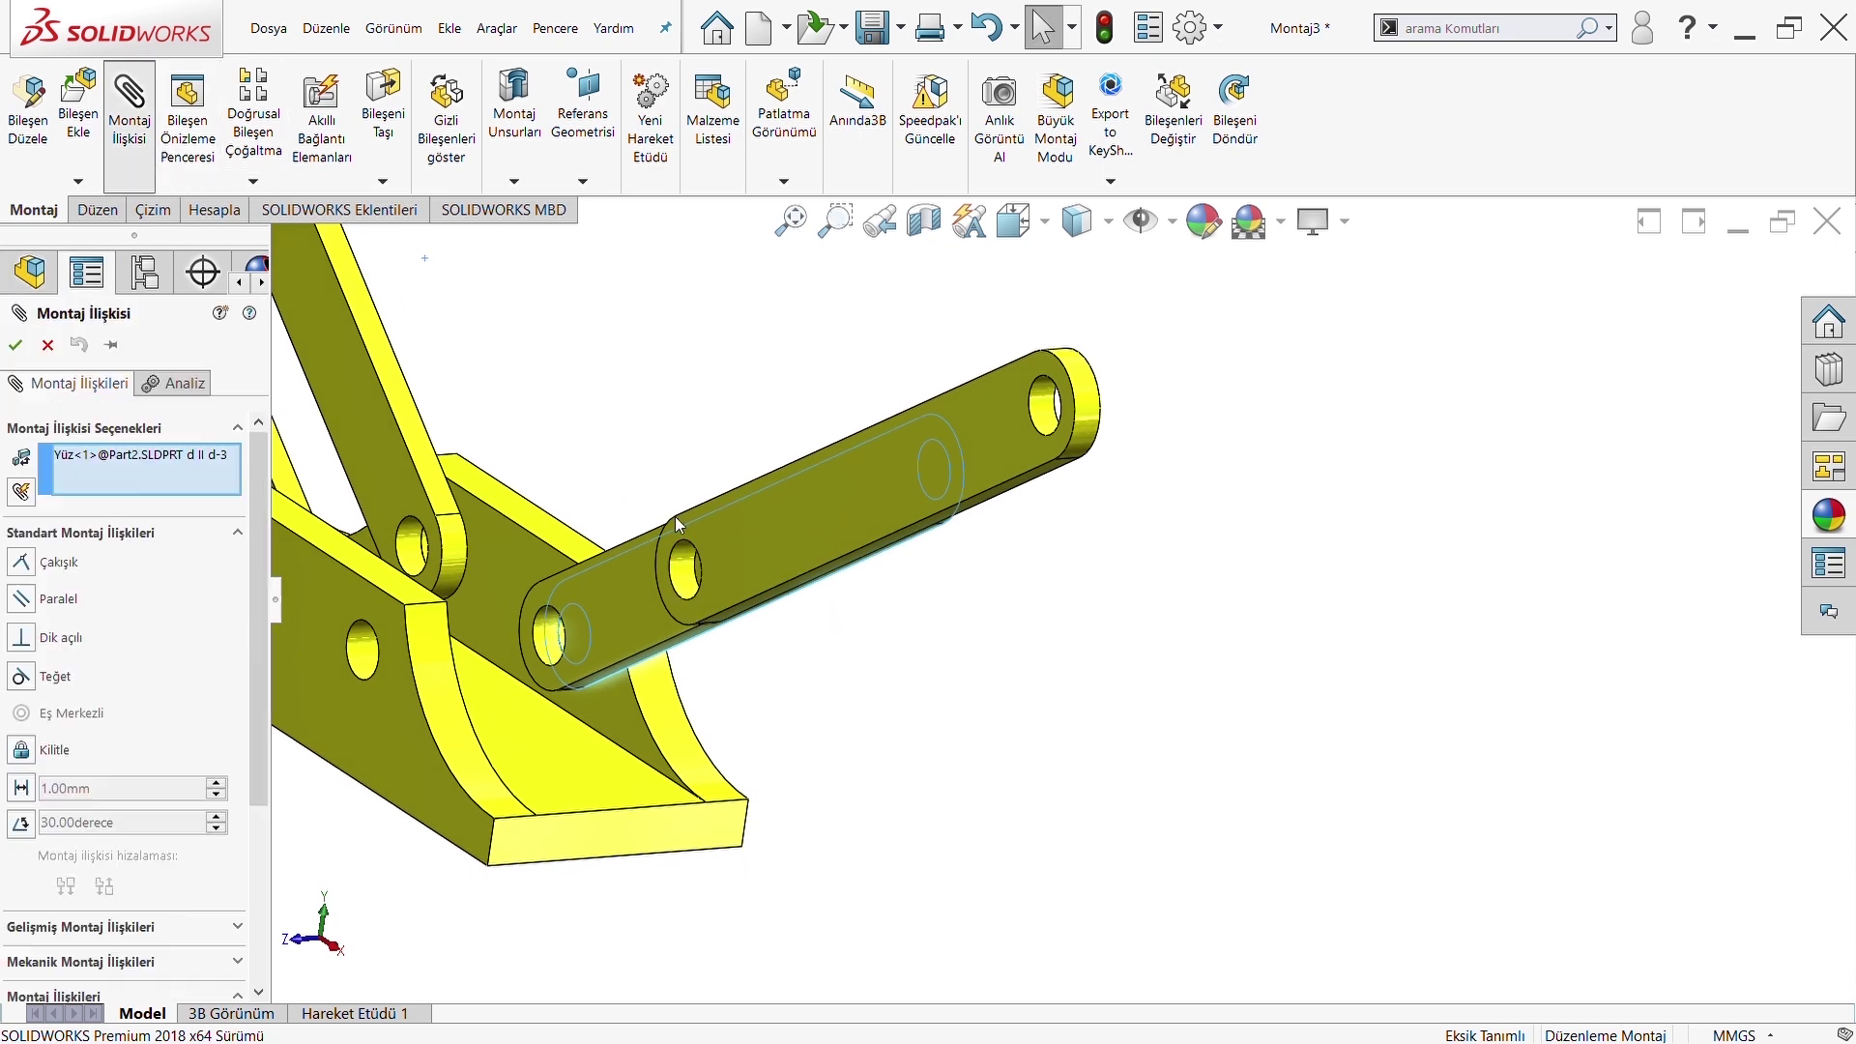
key("f")
scroll(138, 716, "down", 5)
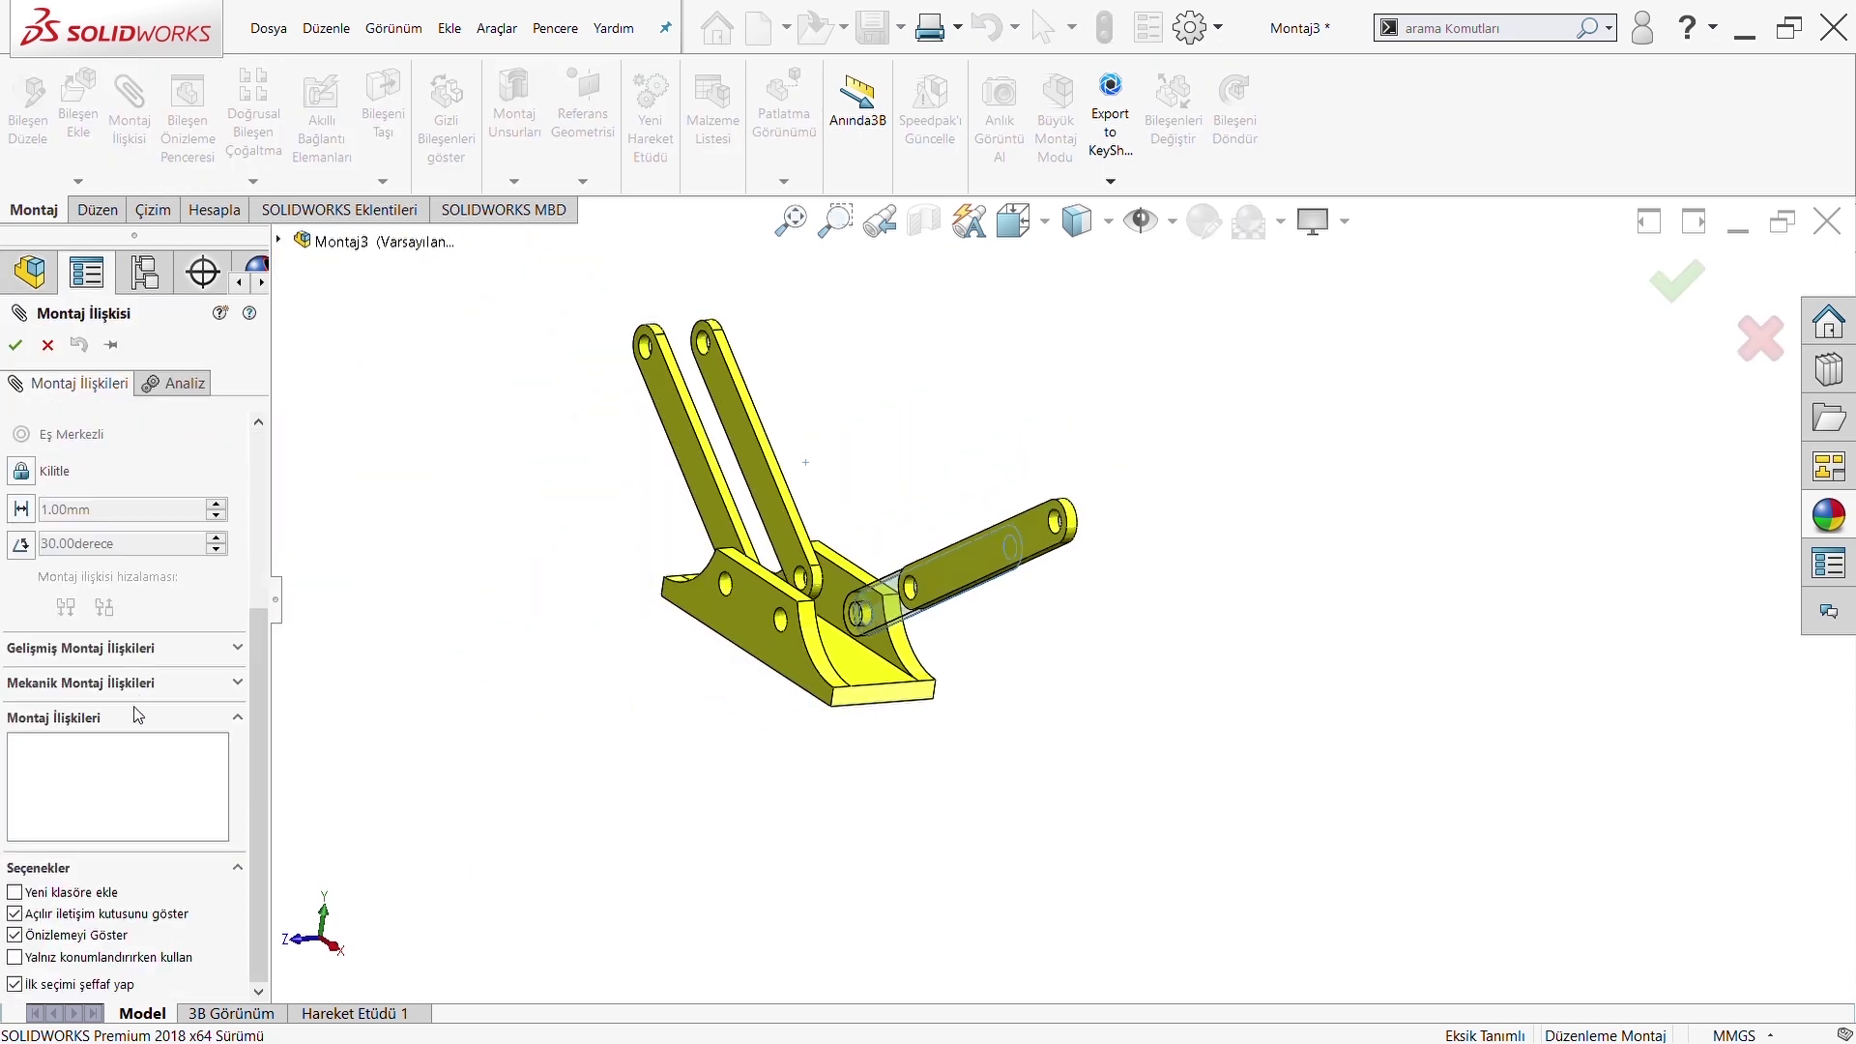
left_click(61, 683)
left_click(183, 453)
key("Delete")
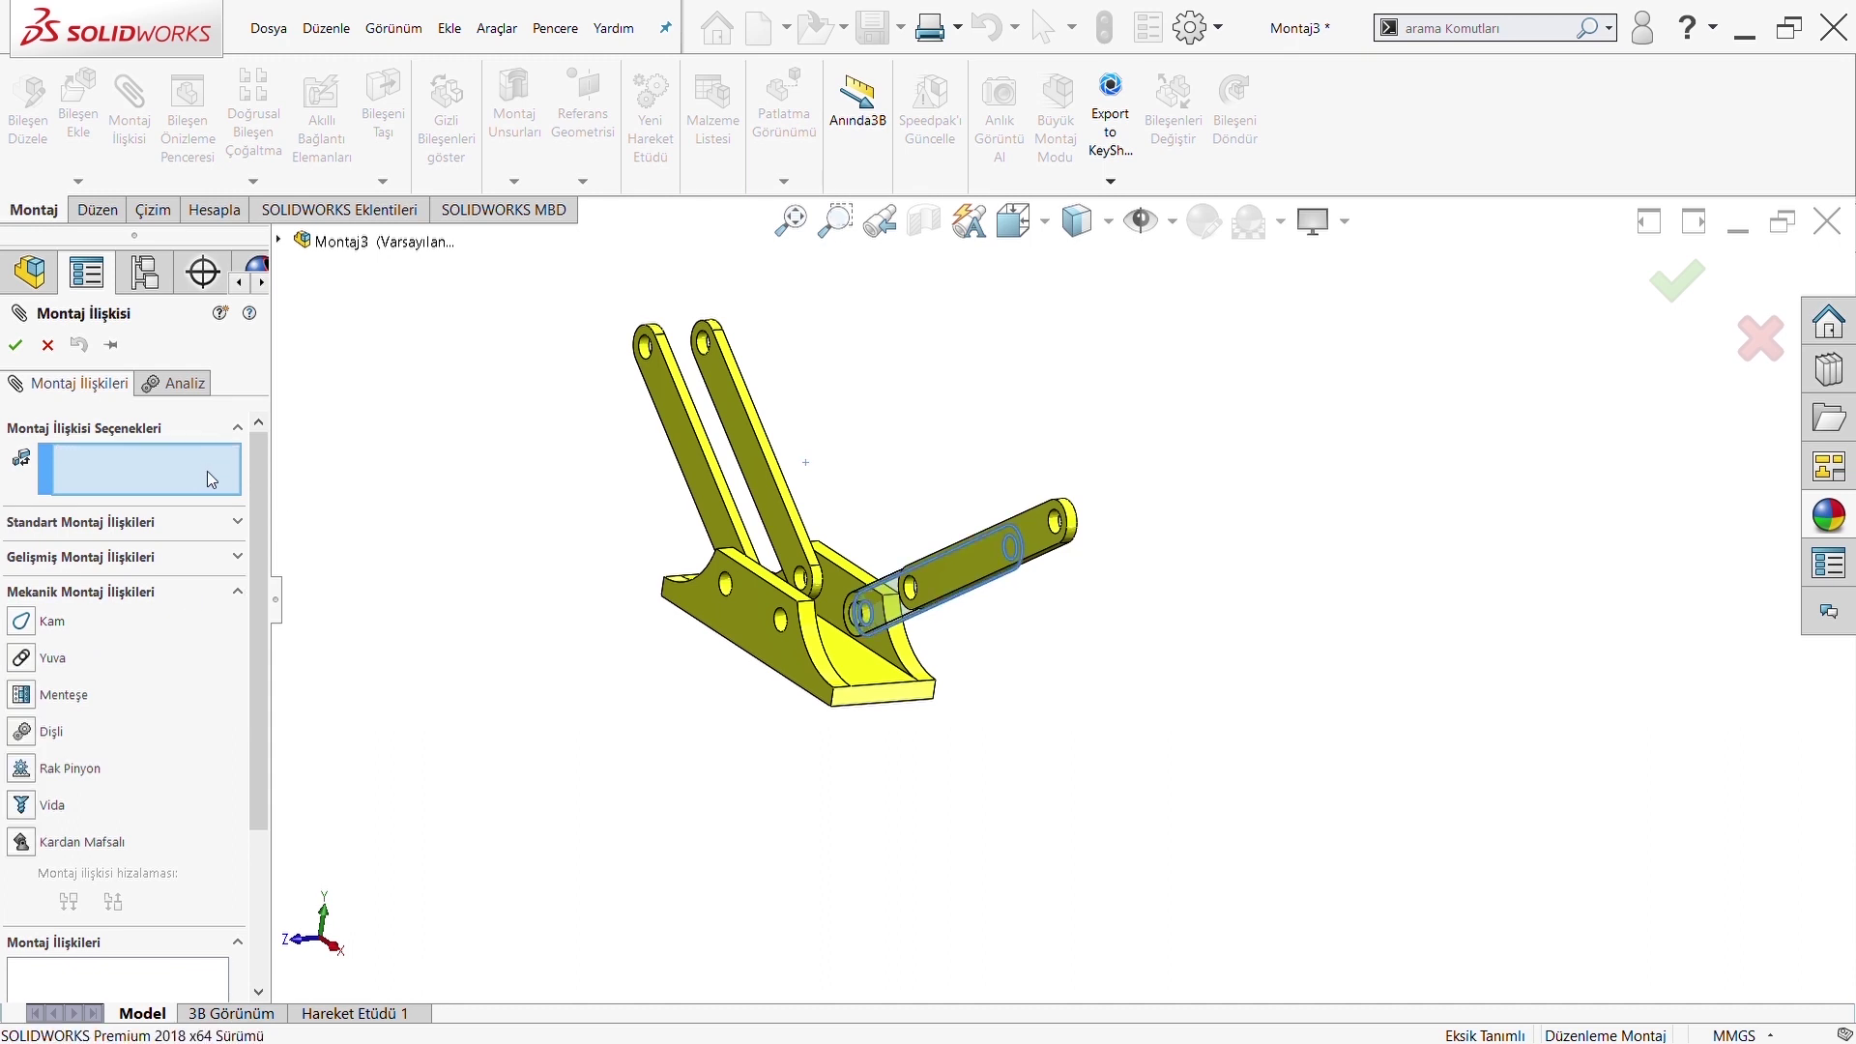
left_click(21, 694)
scroll(800, 651, "down", 6)
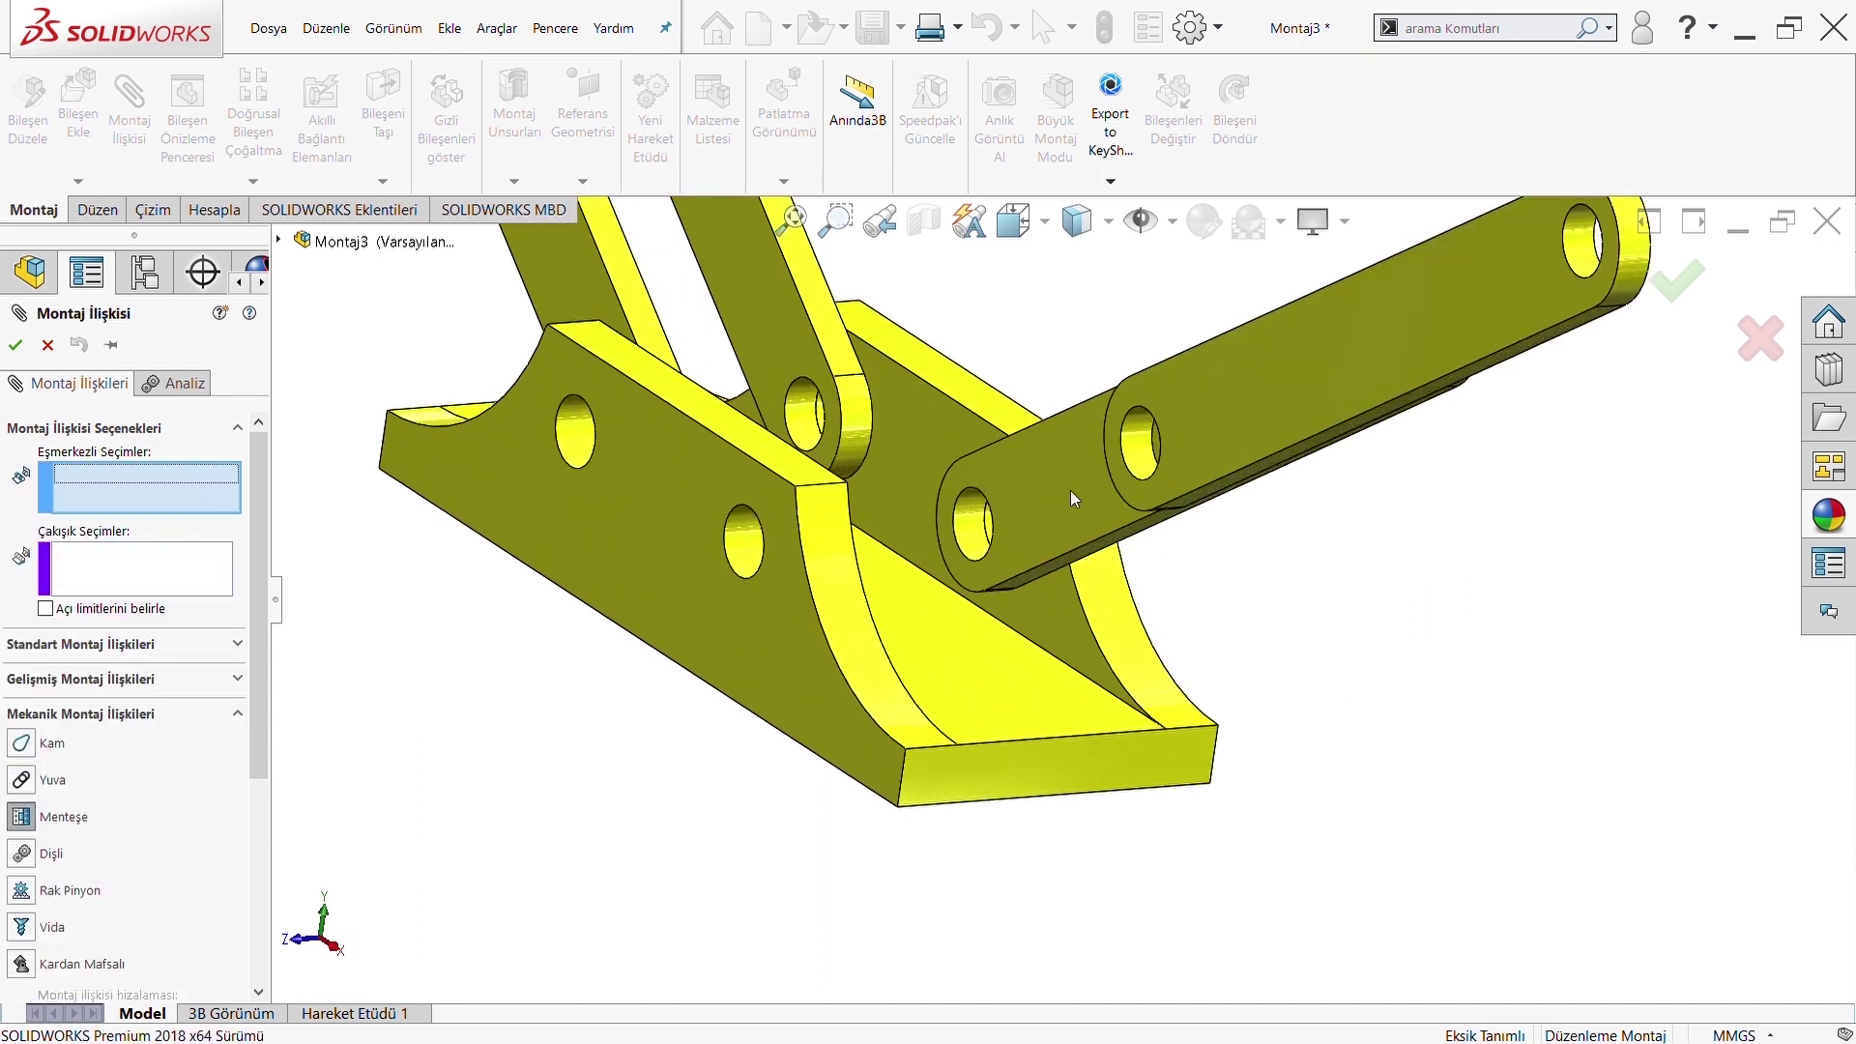
Pin the new arm's hole to the base hole with faces flush, confirming Menteşe4
left_click(1122, 450)
mouse_move(1122, 449)
middle_mouse_down()
mouse_move(654, 551)
mouse_move(829, 554)
mouse_move(569, 382)
mouse_move(551, 335)
mouse_move(557, 513)
mouse_move(541, 496)
mouse_move(617, 577)
mouse_move(390, 537)
middle_mouse_up()
left_click(855, 543)
left_click(551, 336)
left_click(541, 497)
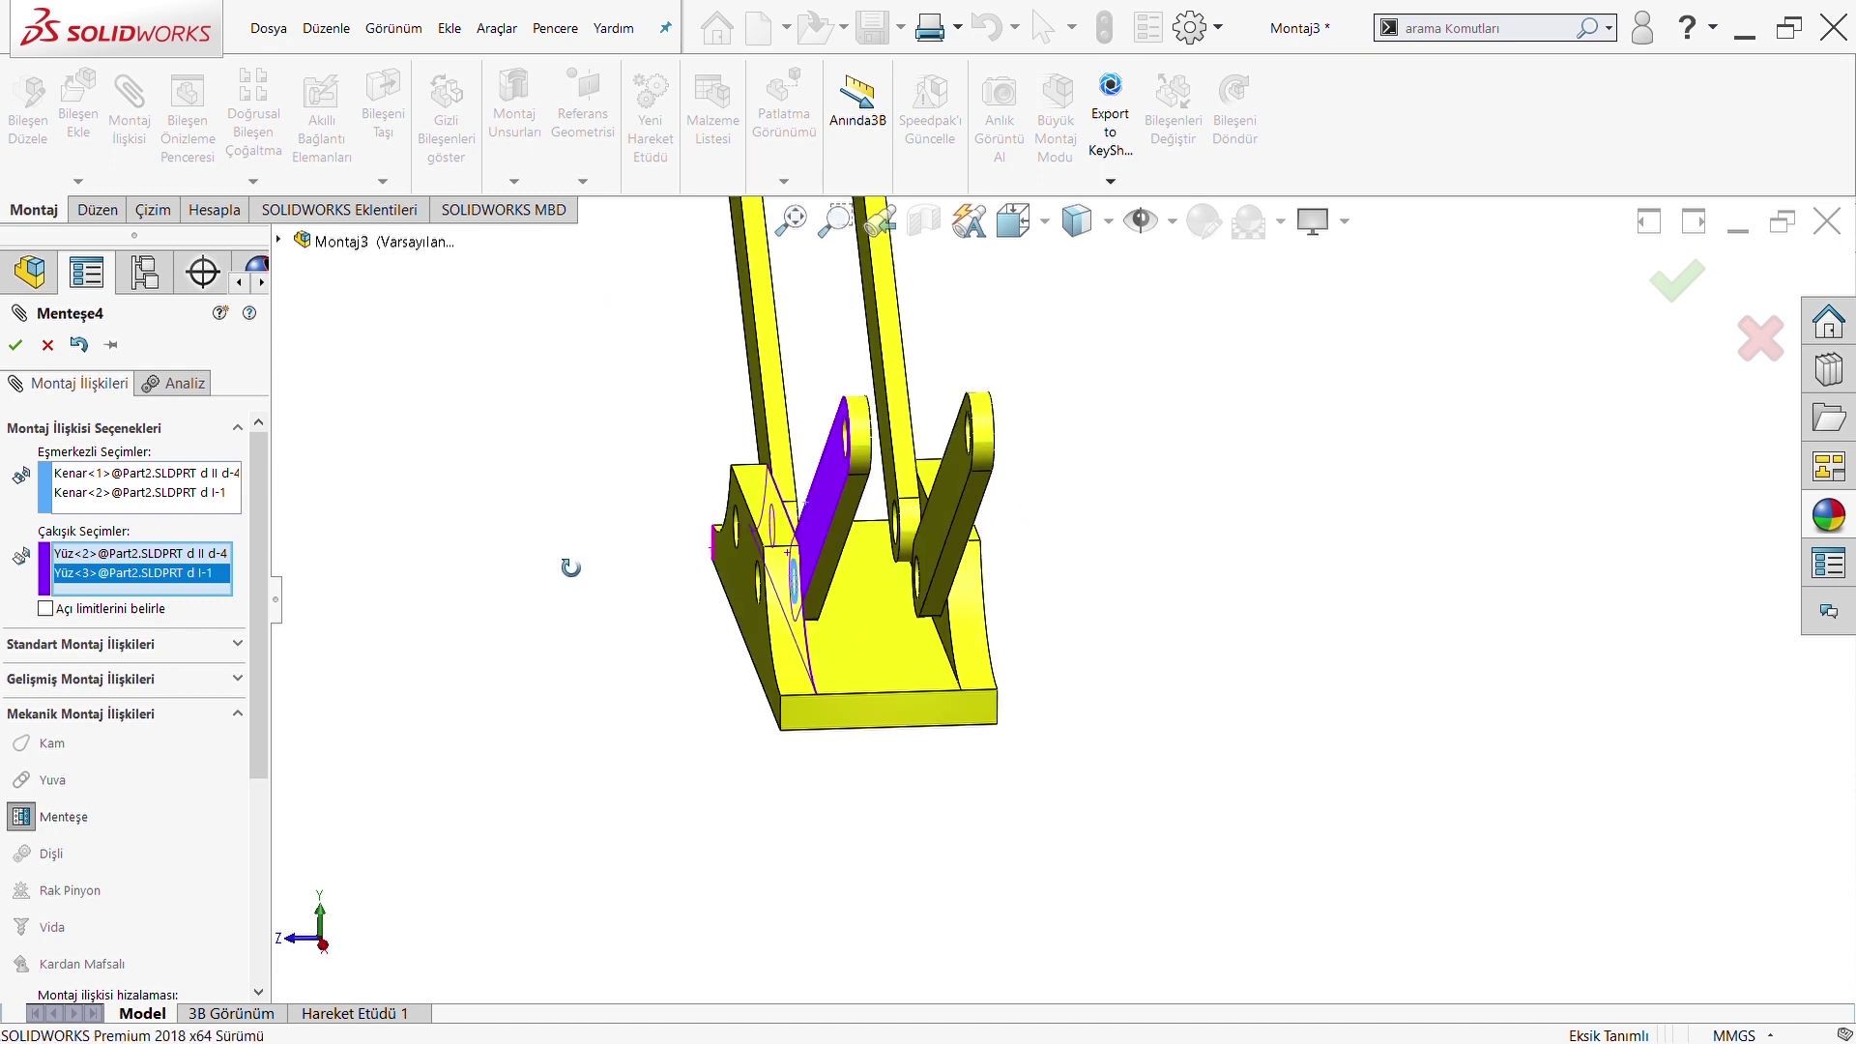
middle_click_drag(570, 575, 416, 427)
middle_click_drag(717, 570, 43, 449, "shift")
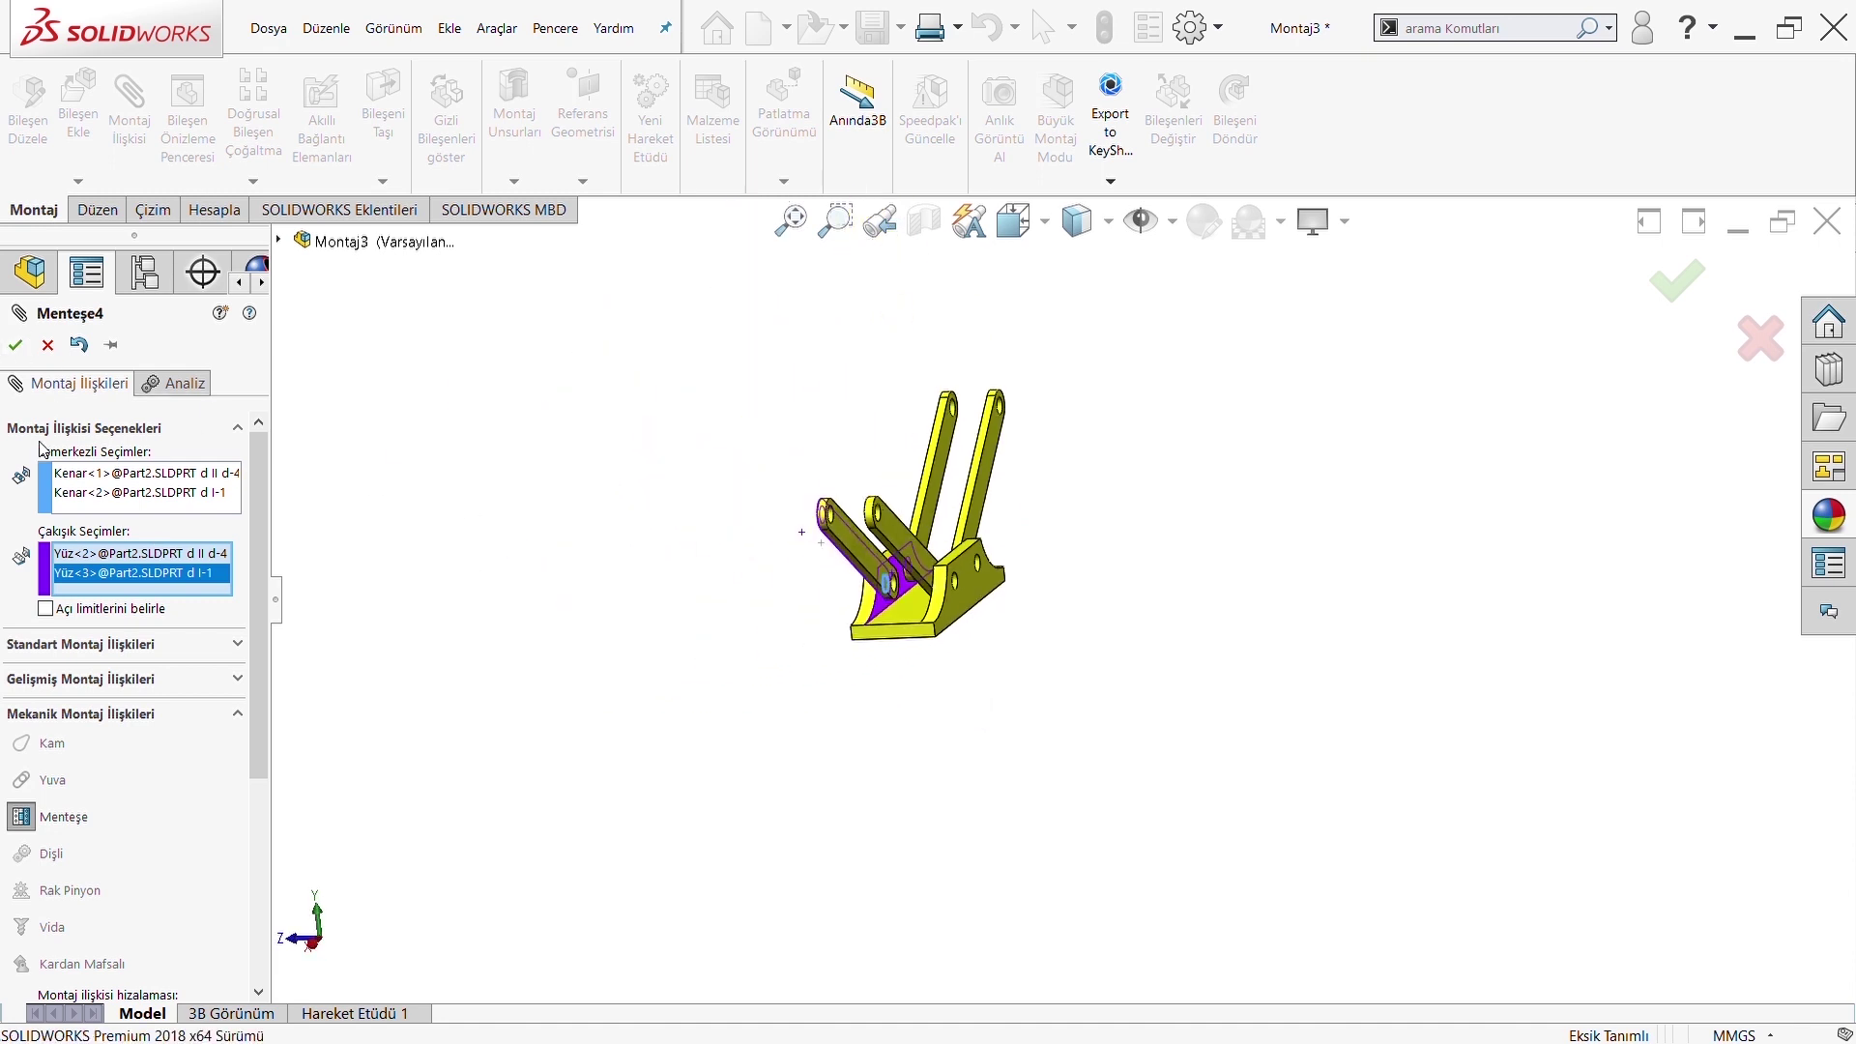
left_click(15, 344)
key("Escape")
mouse_move(512, 430)
middle_mouse_down()
mouse_move(871, 431)
mouse_move(947, 483)
middle_mouse_up()
scroll(909, 443, "down", 2)
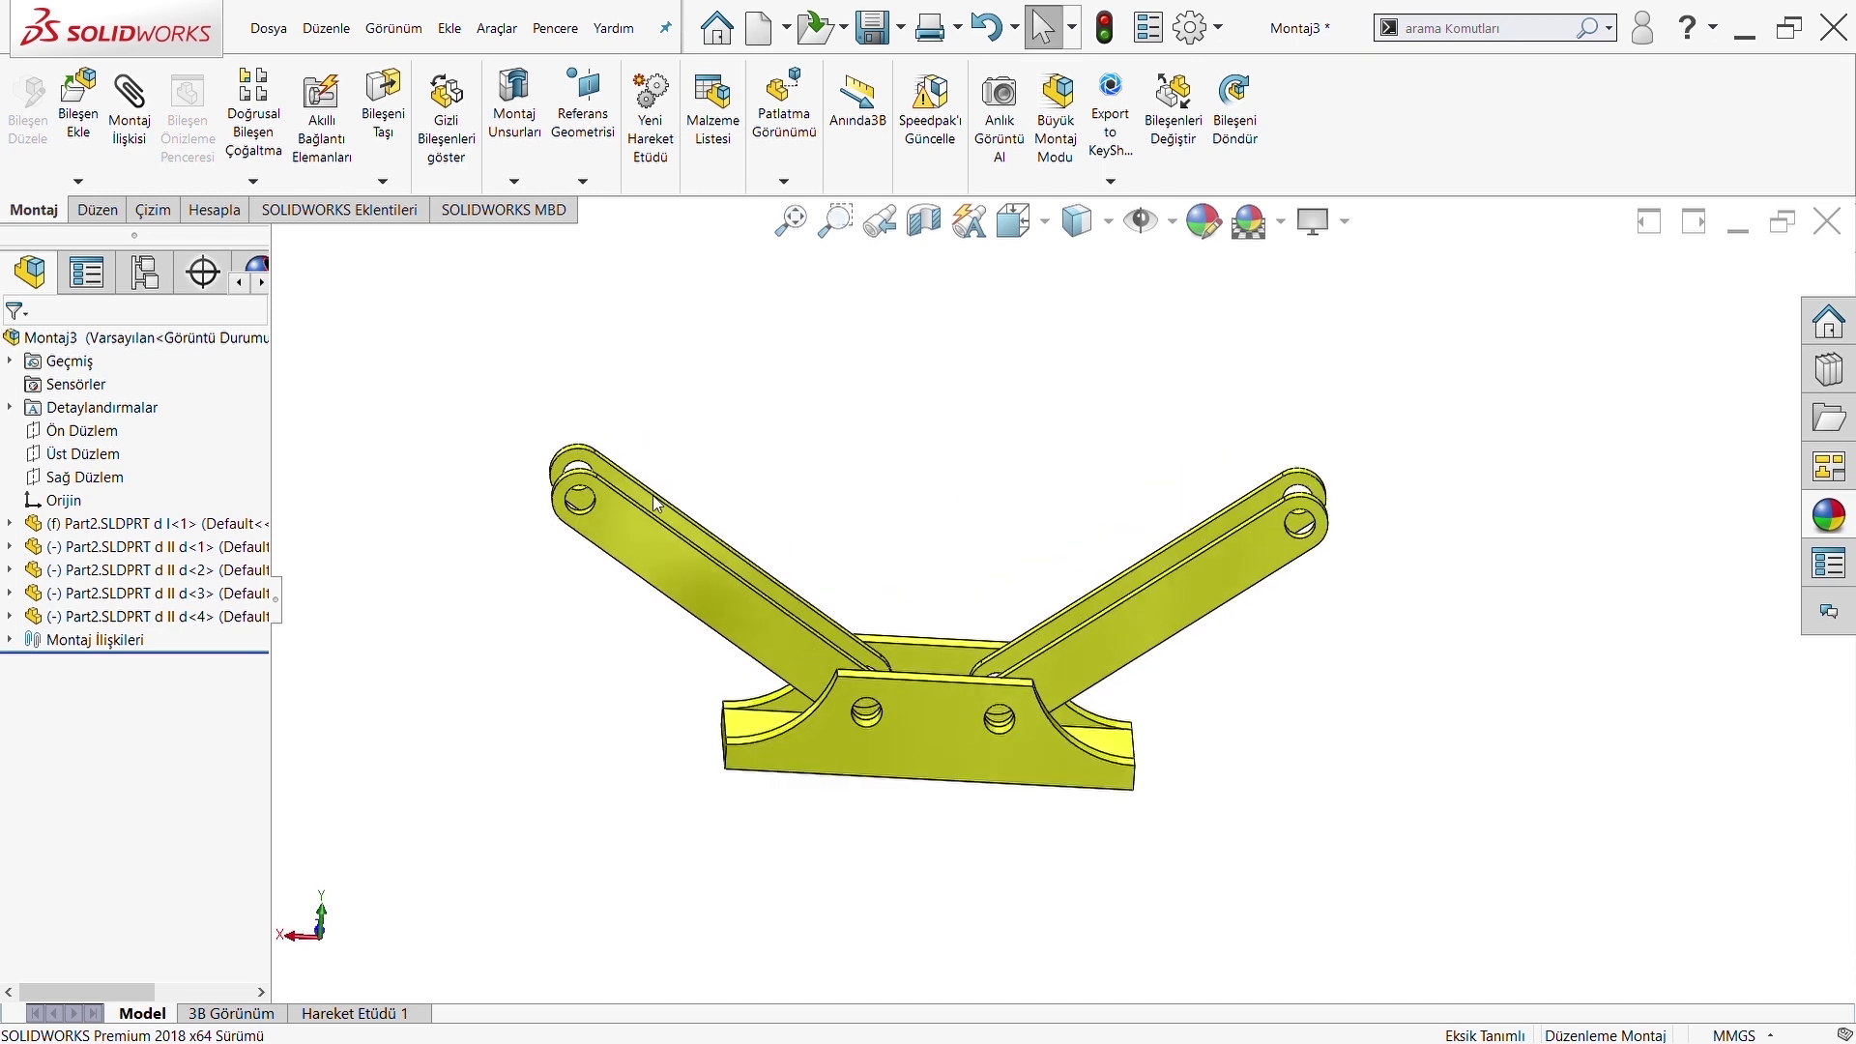
Add a copy of the link above the assembly and rotate it to a tilt
left_click_drag(644, 526, 878, 386, "ctrl")
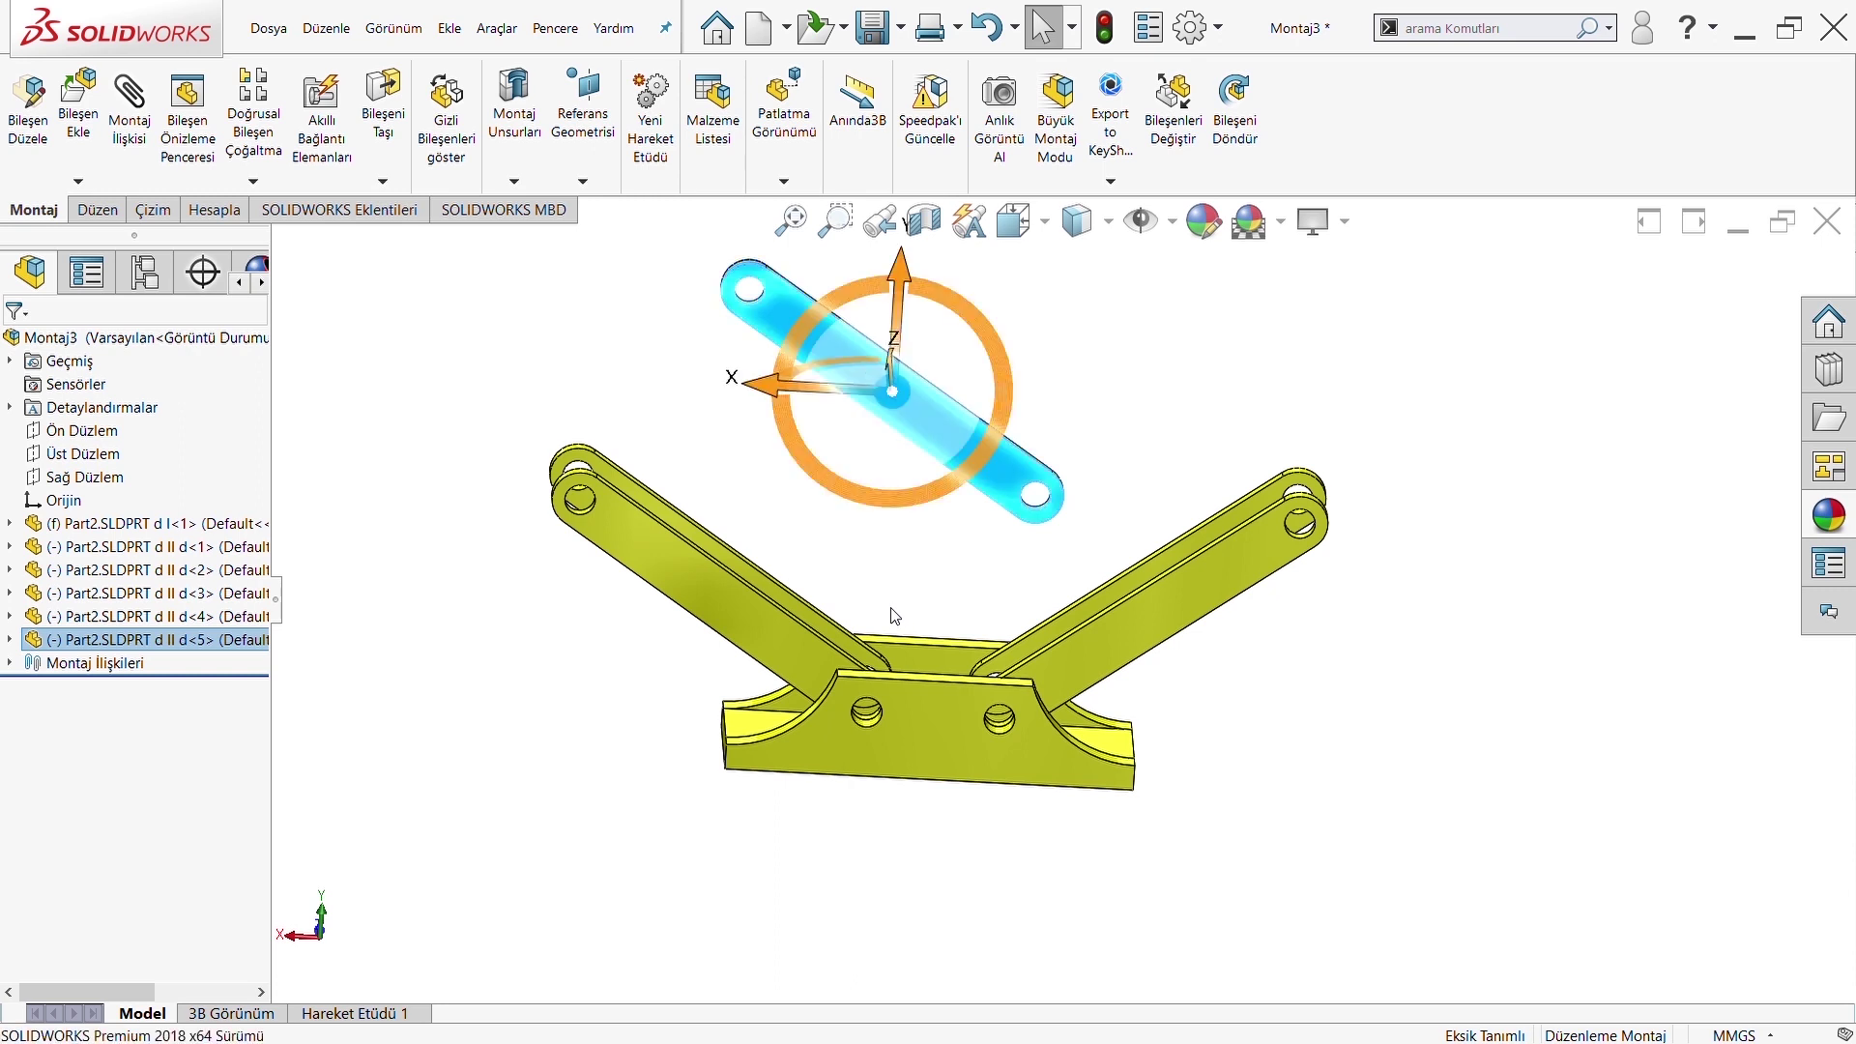
left_click_drag(899, 280, 1015, 351)
mouse_move(756, 456)
middle_mouse_down()
mouse_move(800, 404)
mouse_move(969, 489)
mouse_move(758, 468)
mouse_move(644, 424)
middle_mouse_up()
key("Escape")
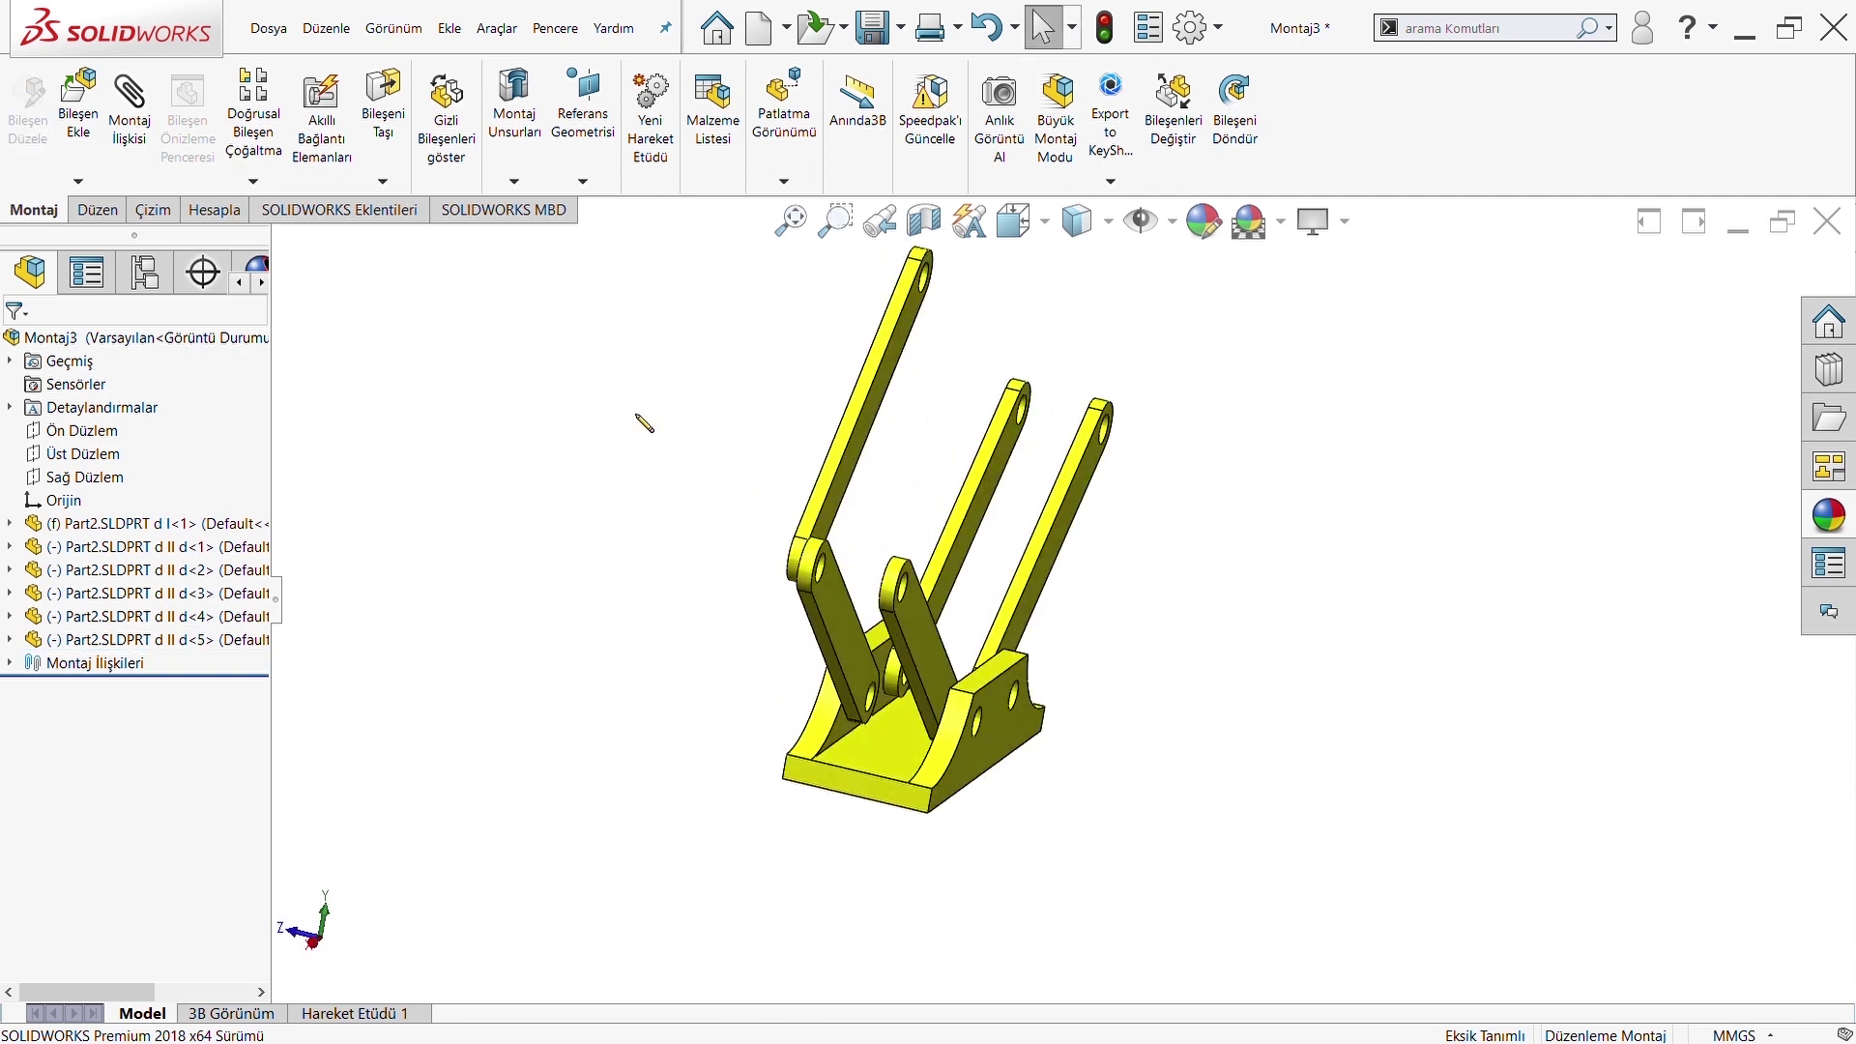
Start a Hinge mate for the new link
left_click(121, 125)
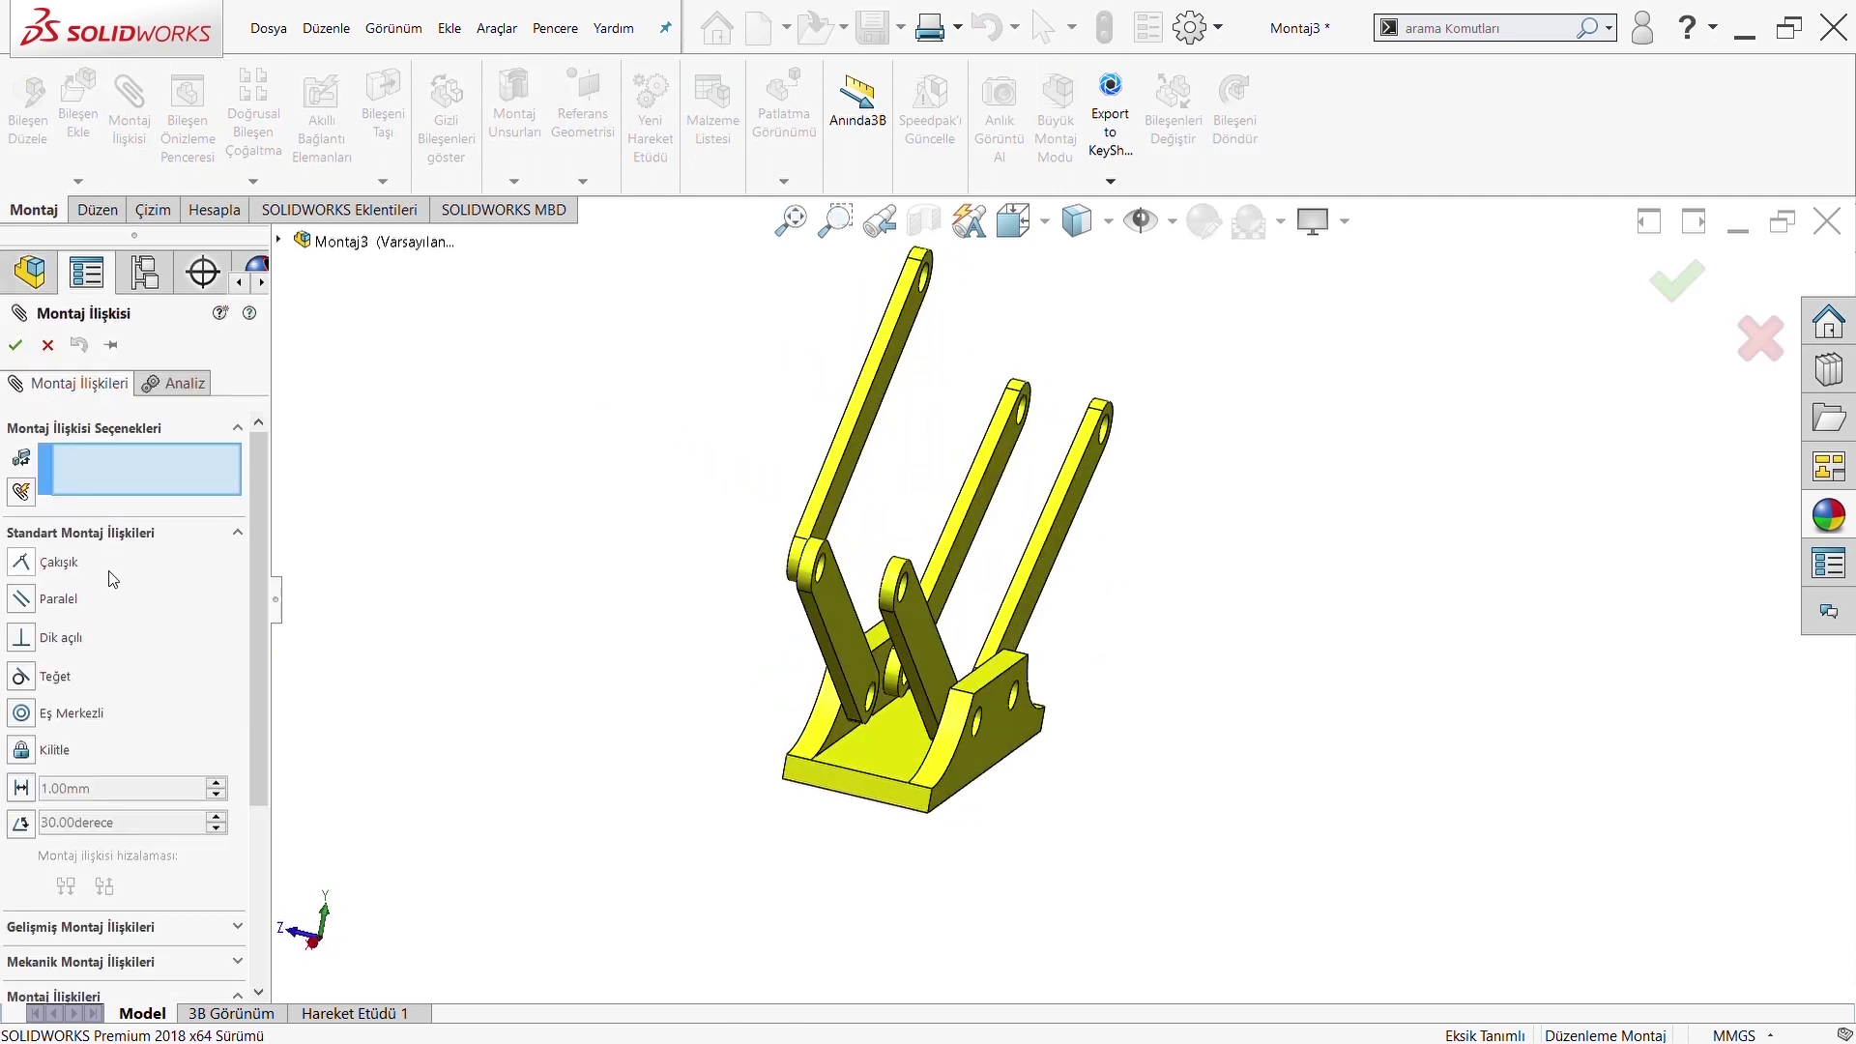
left_click(56, 810)
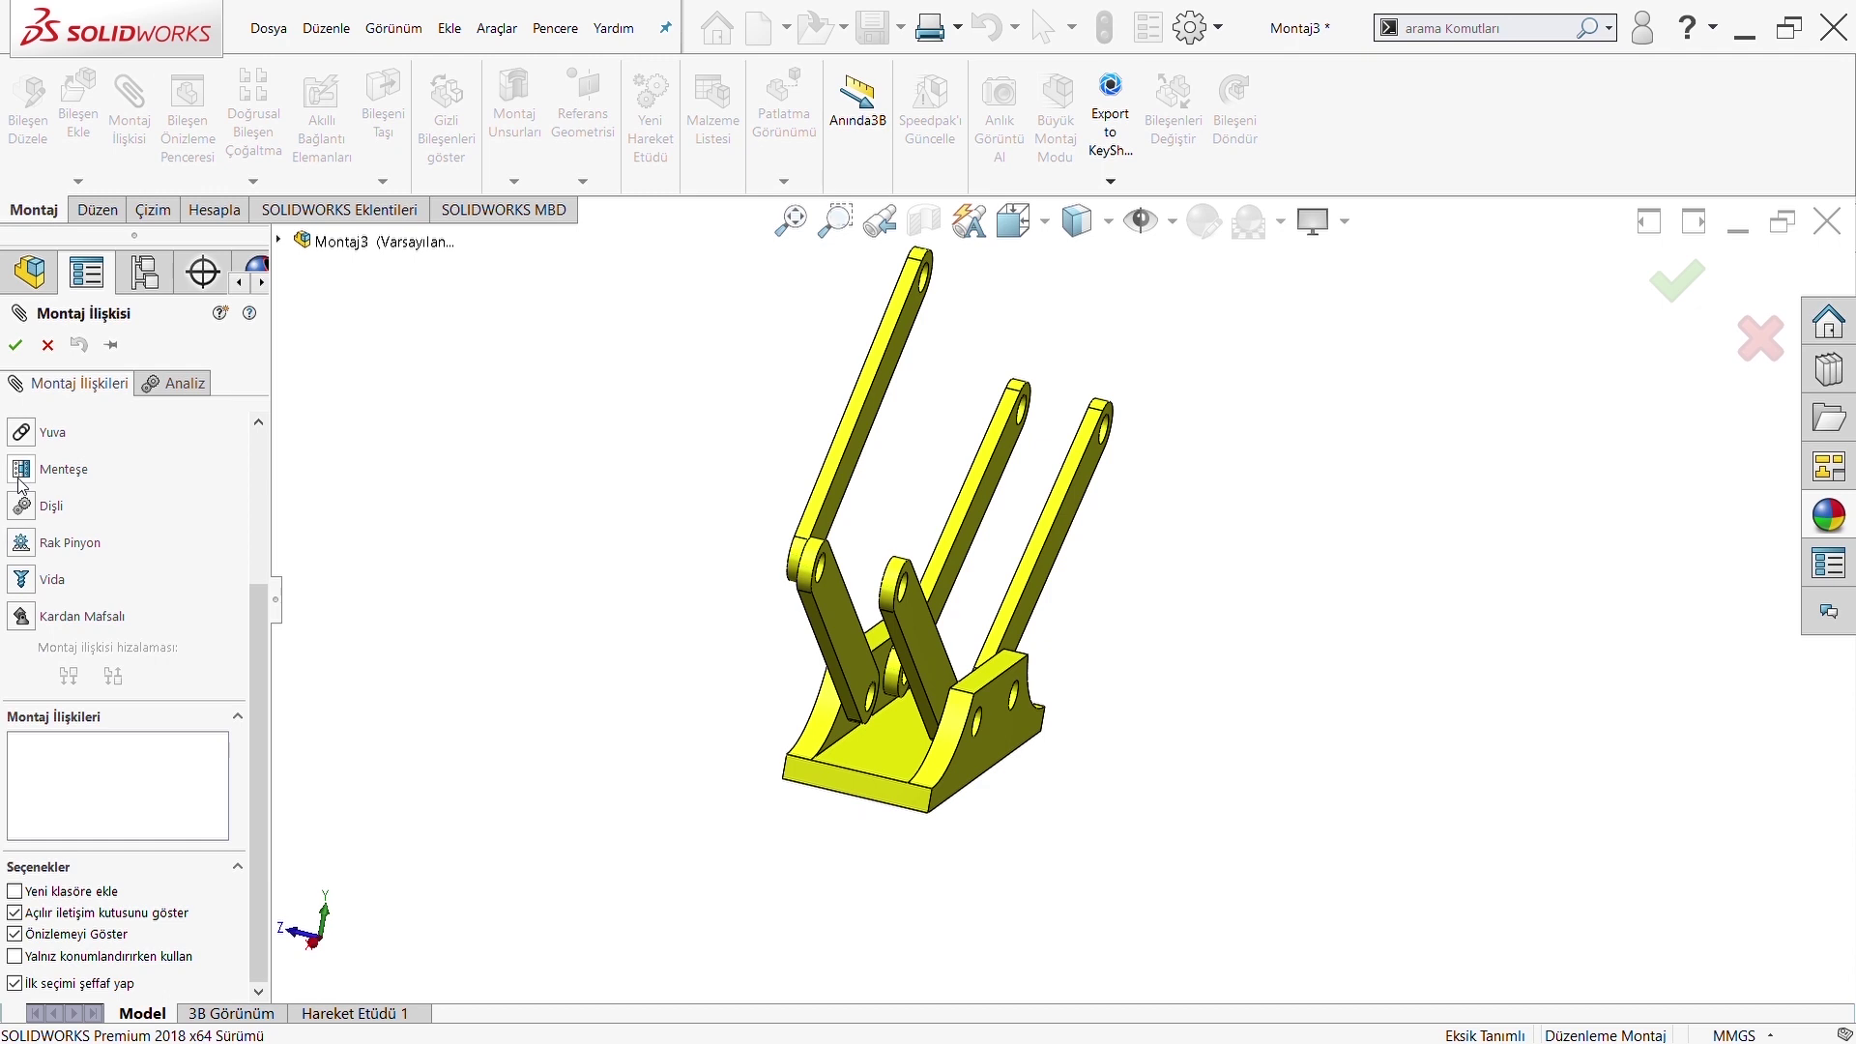
scroll(24, 473, "up", 3)
left_click(134, 582)
scroll(848, 589, "down", 1)
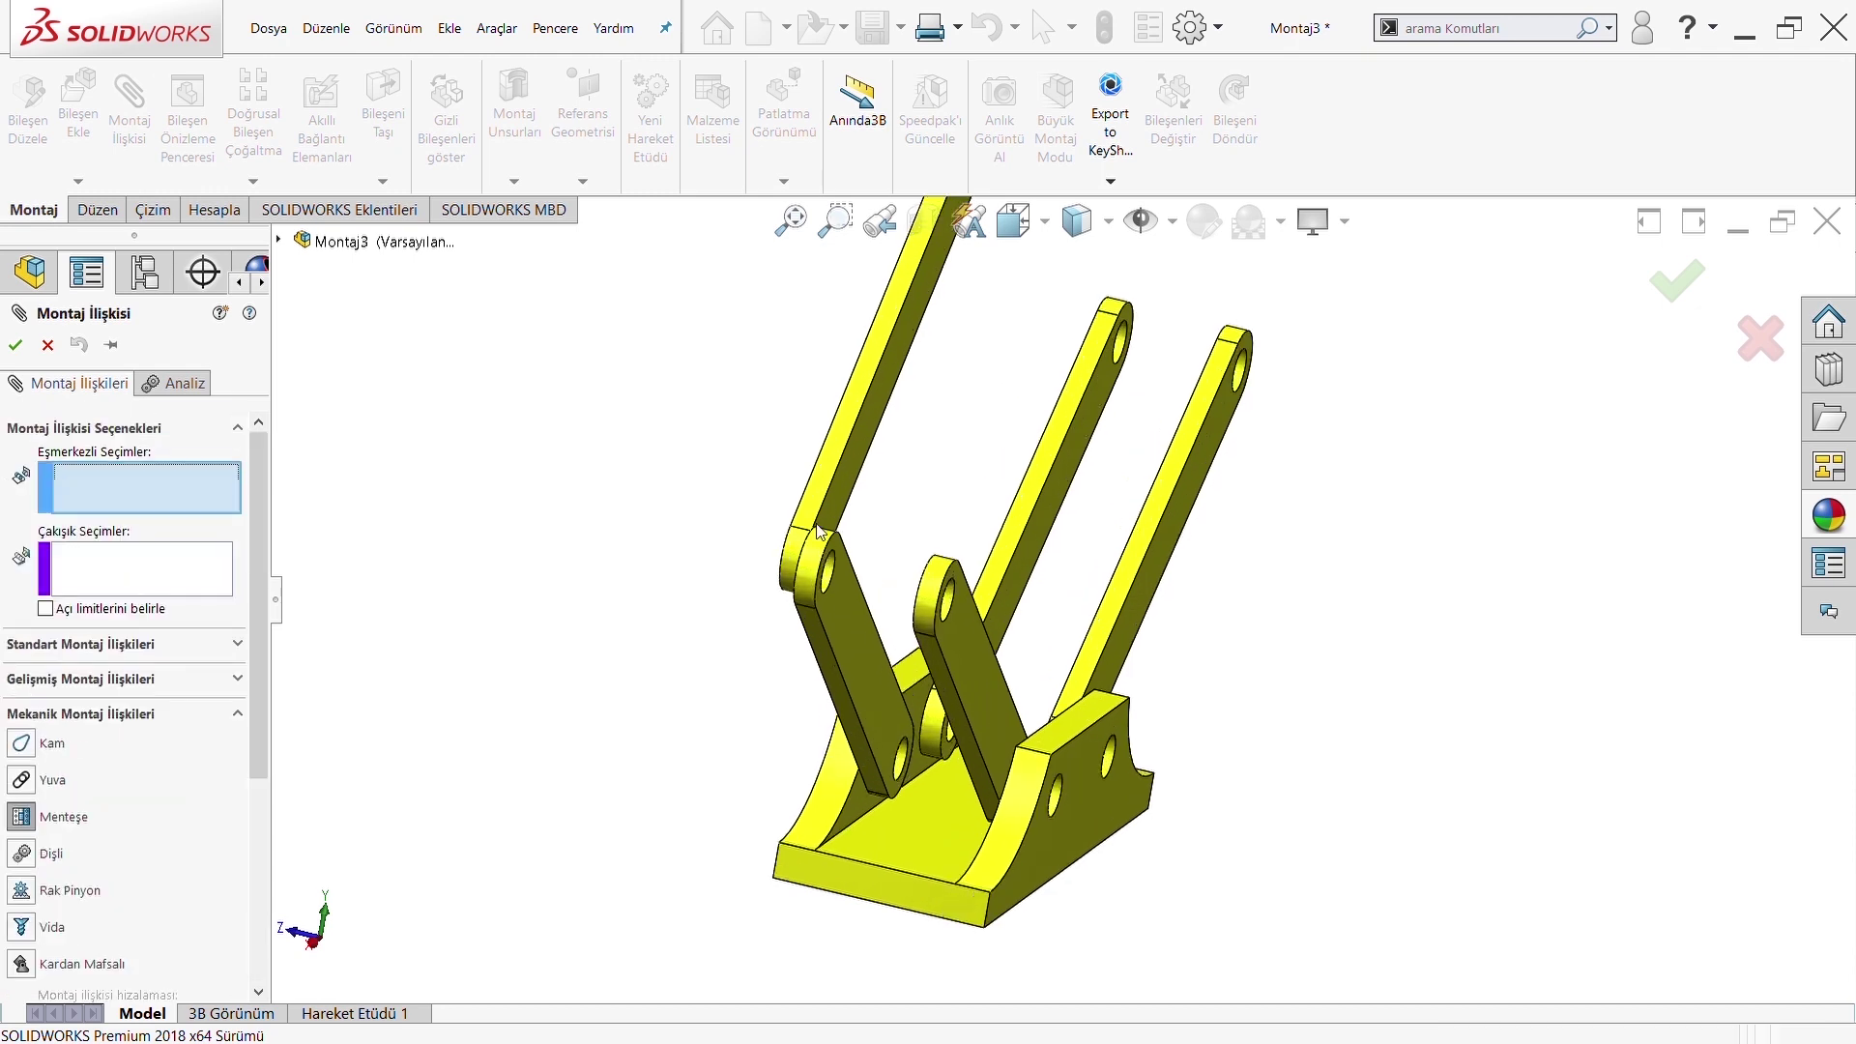
scroll(836, 565, "down", 2)
scroll(827, 543, "down", 1)
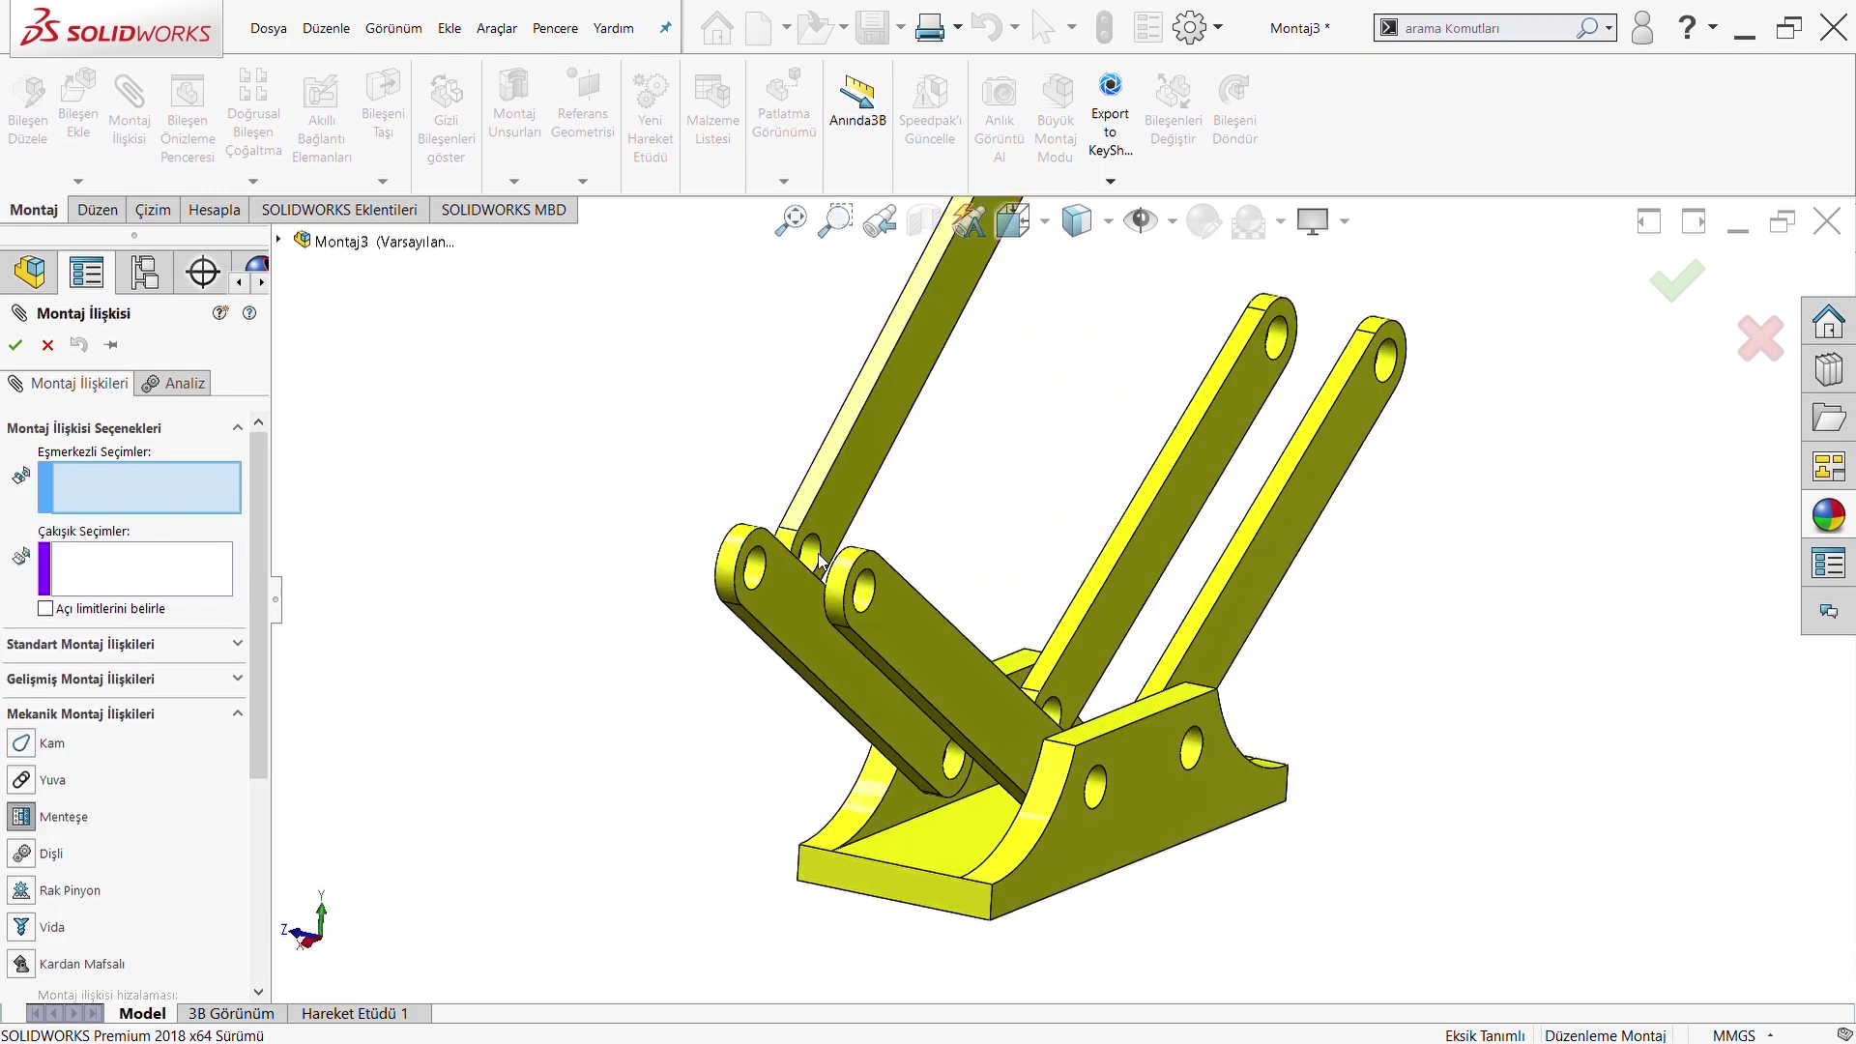
Pin the link's hole to the arm's top hole with faces flush, confirming Menteşe5
left_click(819, 560)
mouse_move(820, 561)
middle_mouse_down()
mouse_move(939, 606)
mouse_move(960, 670)
middle_mouse_up()
left_click(914, 600)
left_click(960, 670)
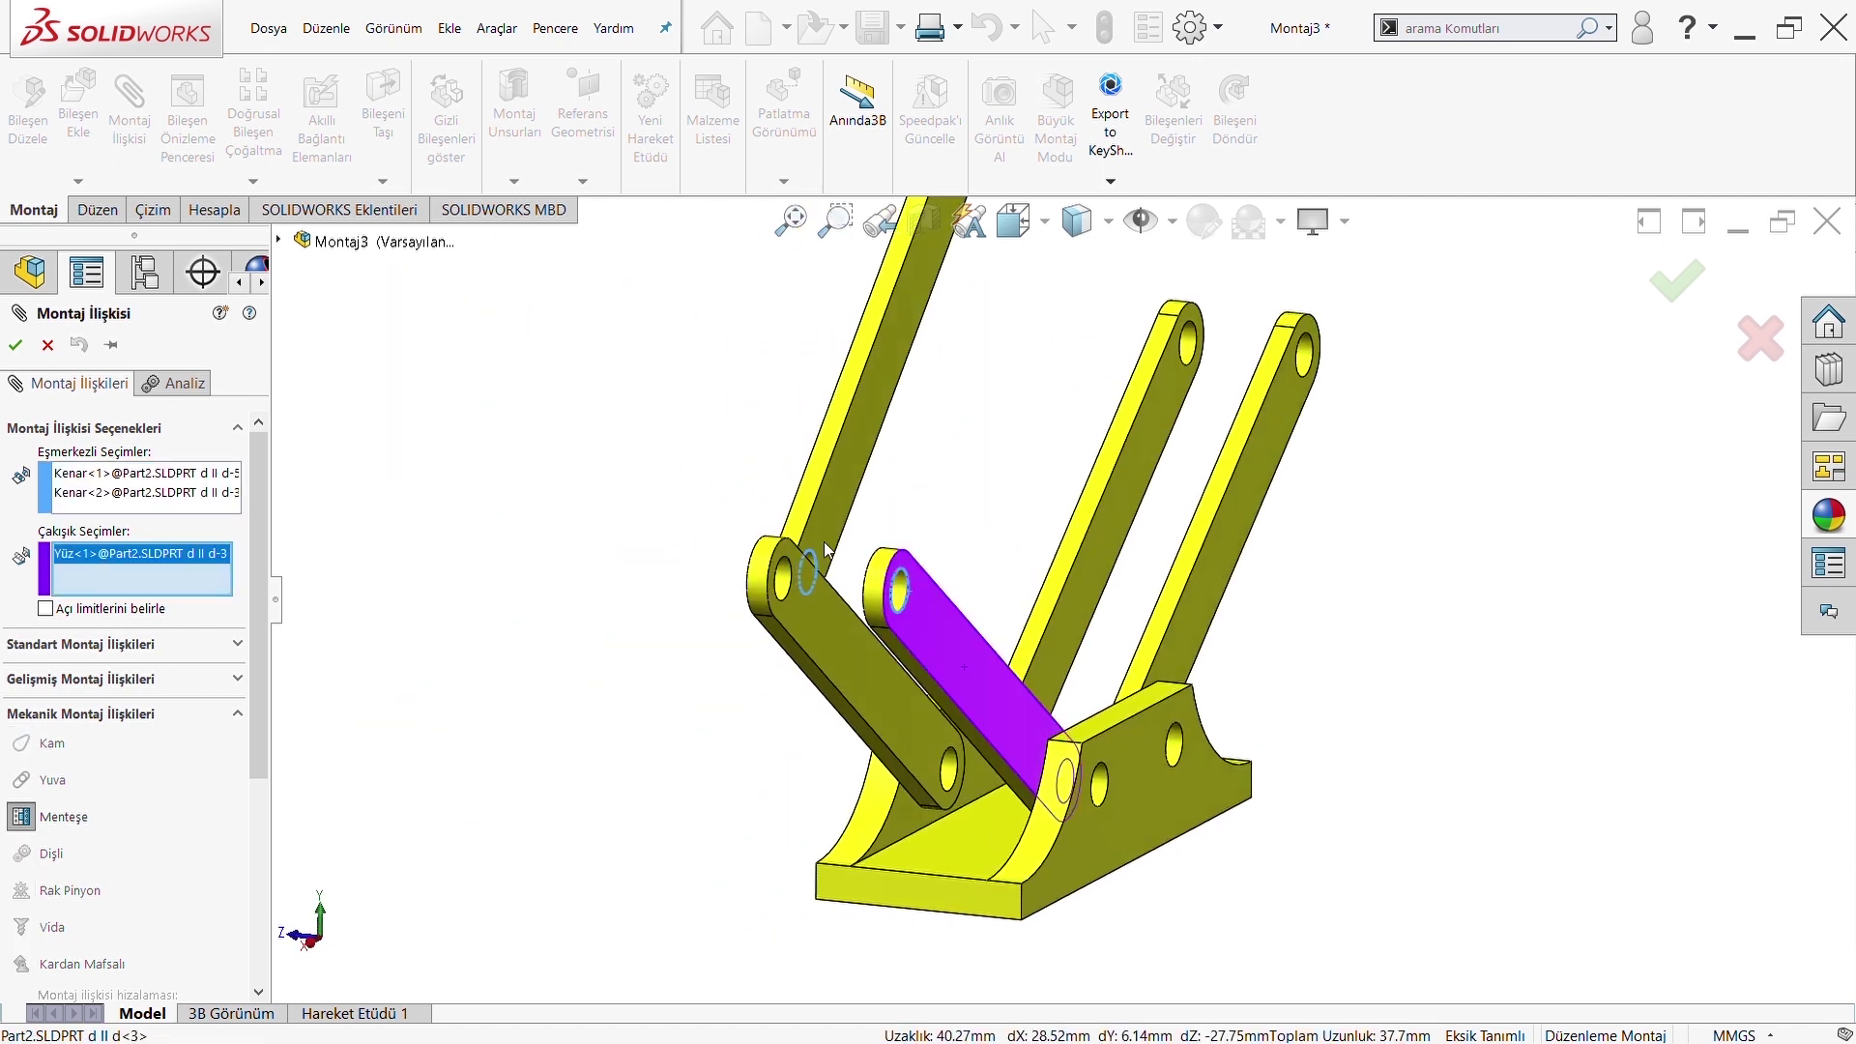
middle_click_drag(829, 549, 898, 519)
left_click(783, 505)
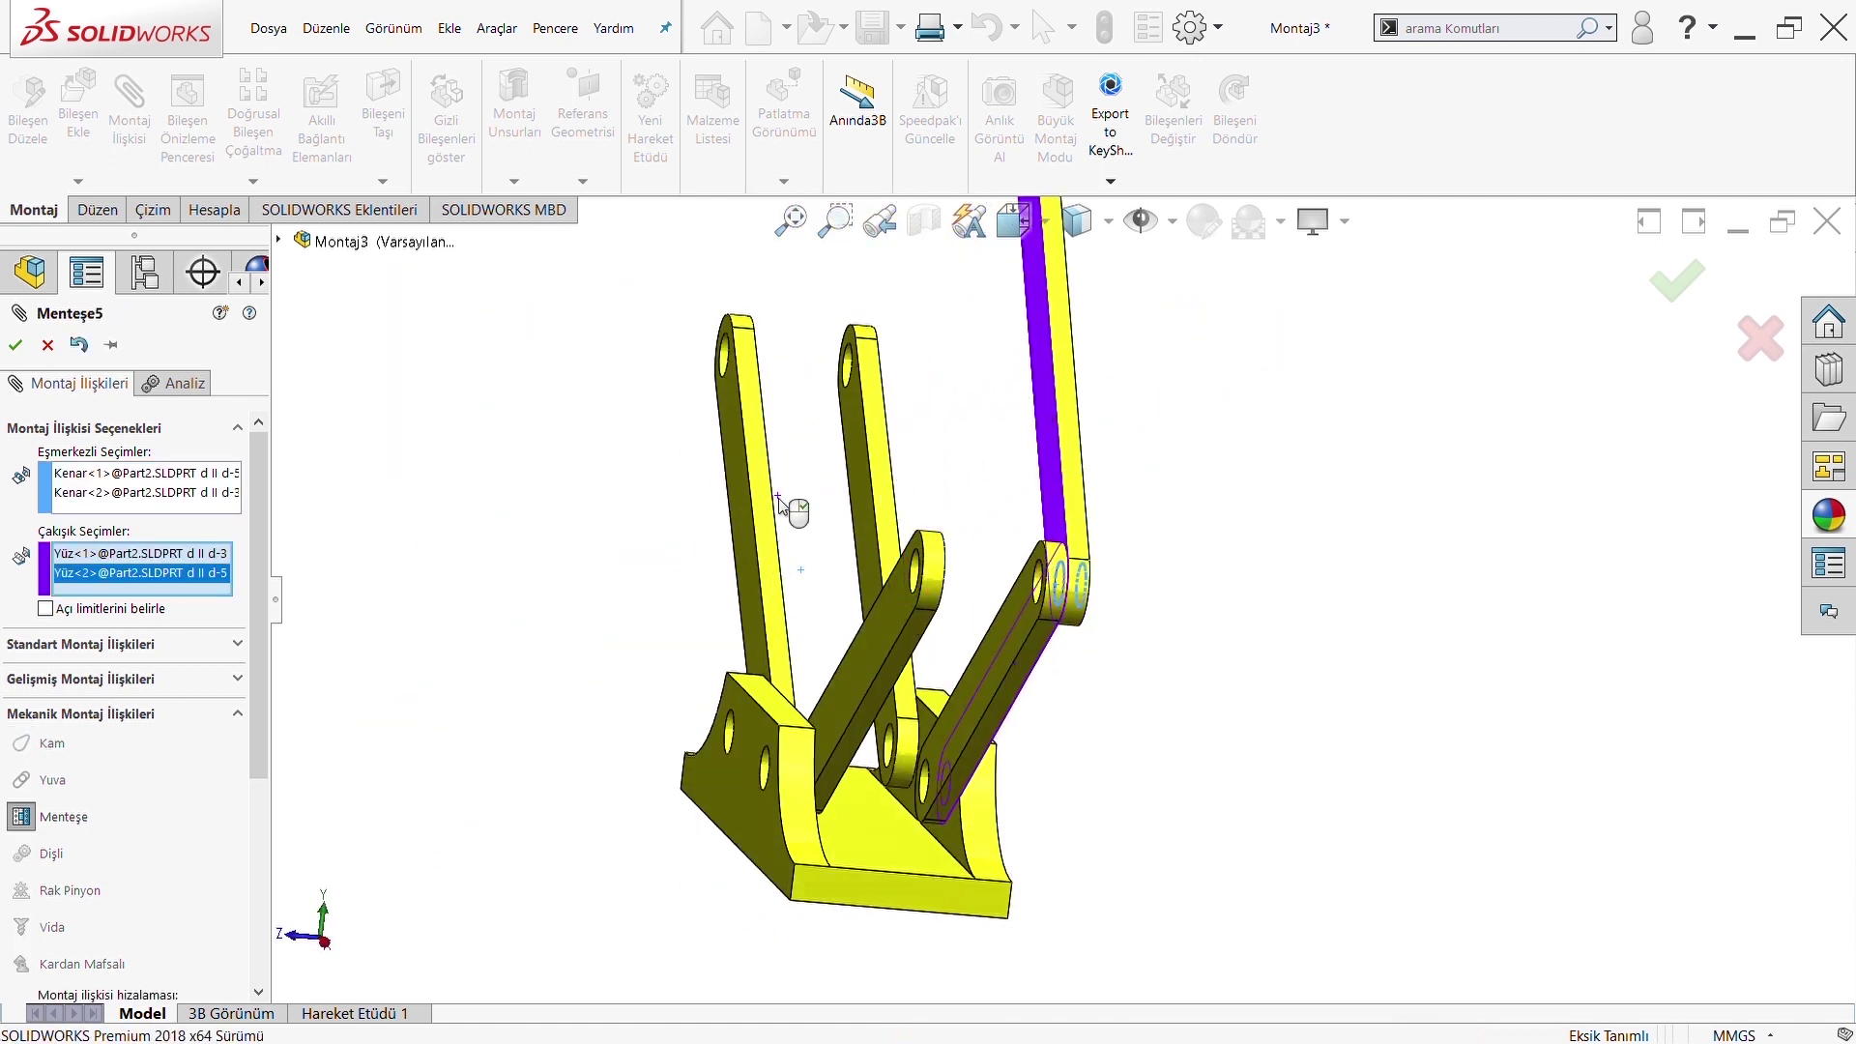
left_click(15, 345)
Pull the hidden link out to the left and select its hole edge
middle_click_drag(960, 550, 1107, 551)
mouse_move(1107, 550)
left_mouse_down()
mouse_move(877, 426)
mouse_move(891, 502)
left_mouse_up()
scroll(936, 602, "down", 2)
scroll(953, 579, "up", 3)
scroll(955, 580, "down", 3)
scroll(966, 619, "down", 3)
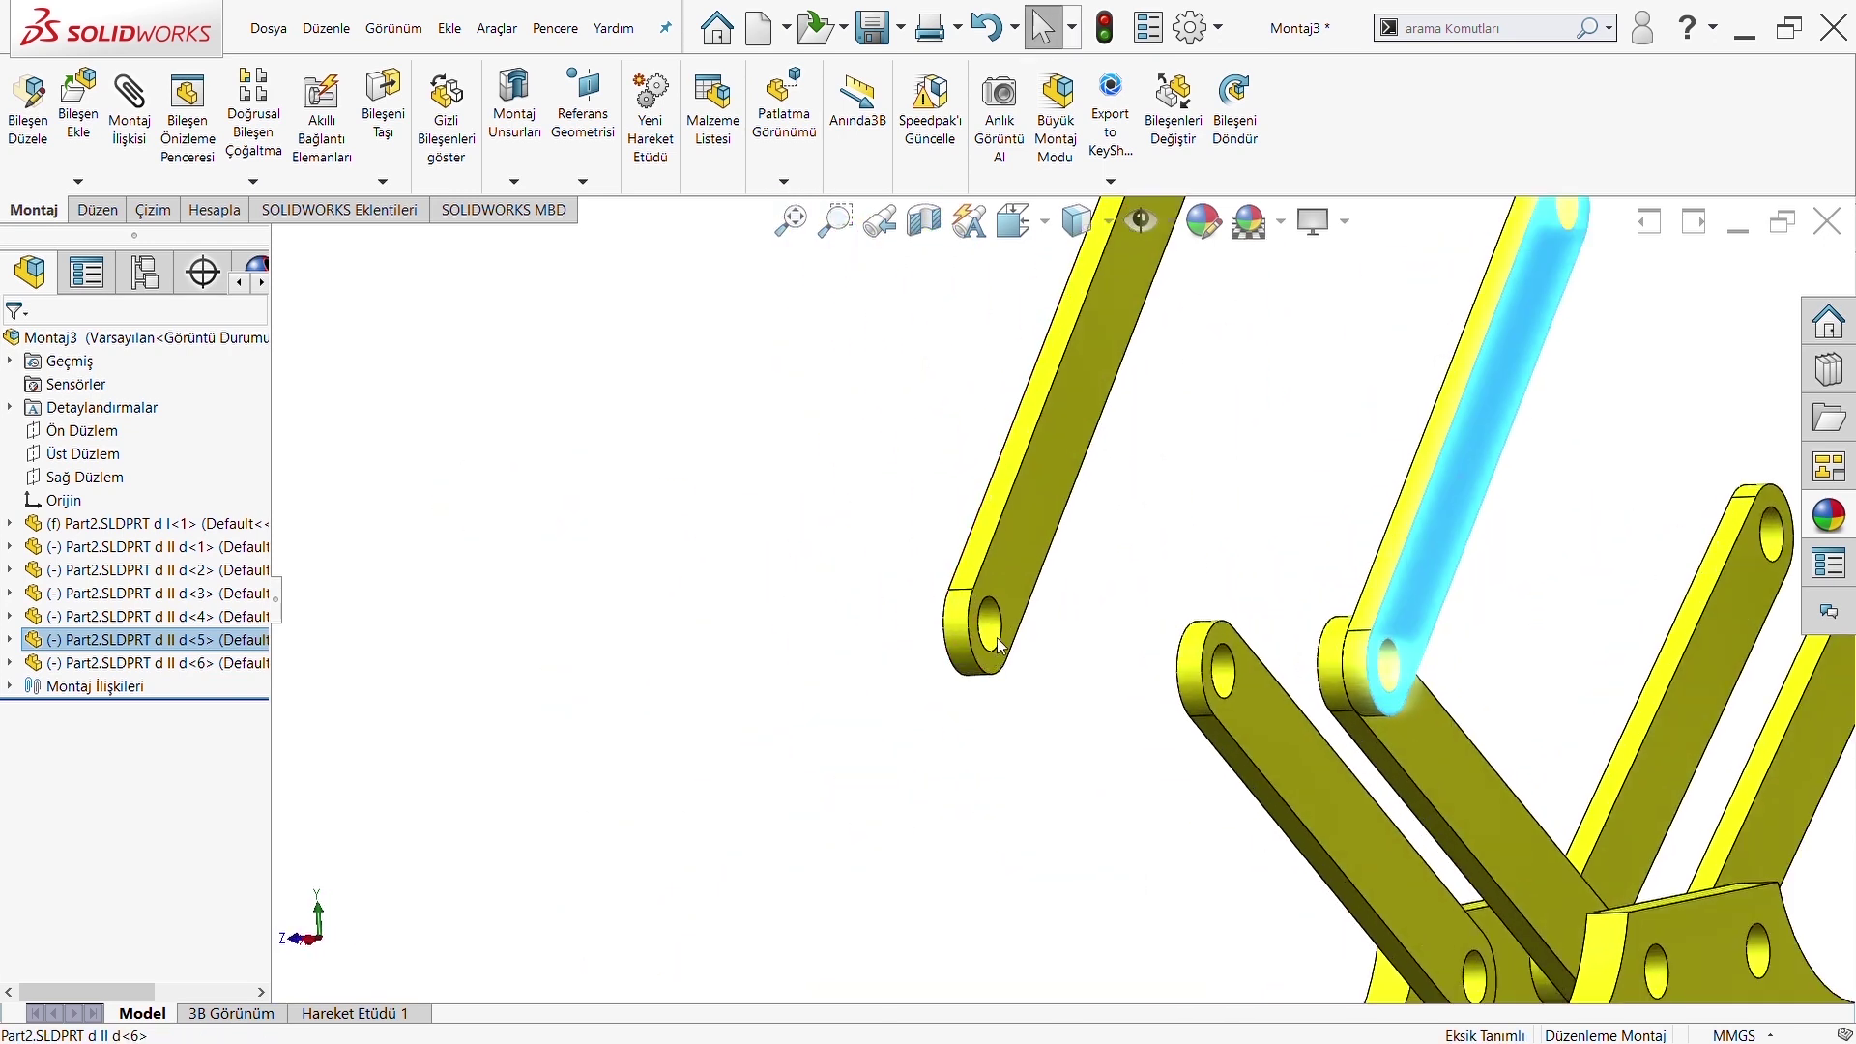
left_click(1000, 646)
left_click(1013, 640)
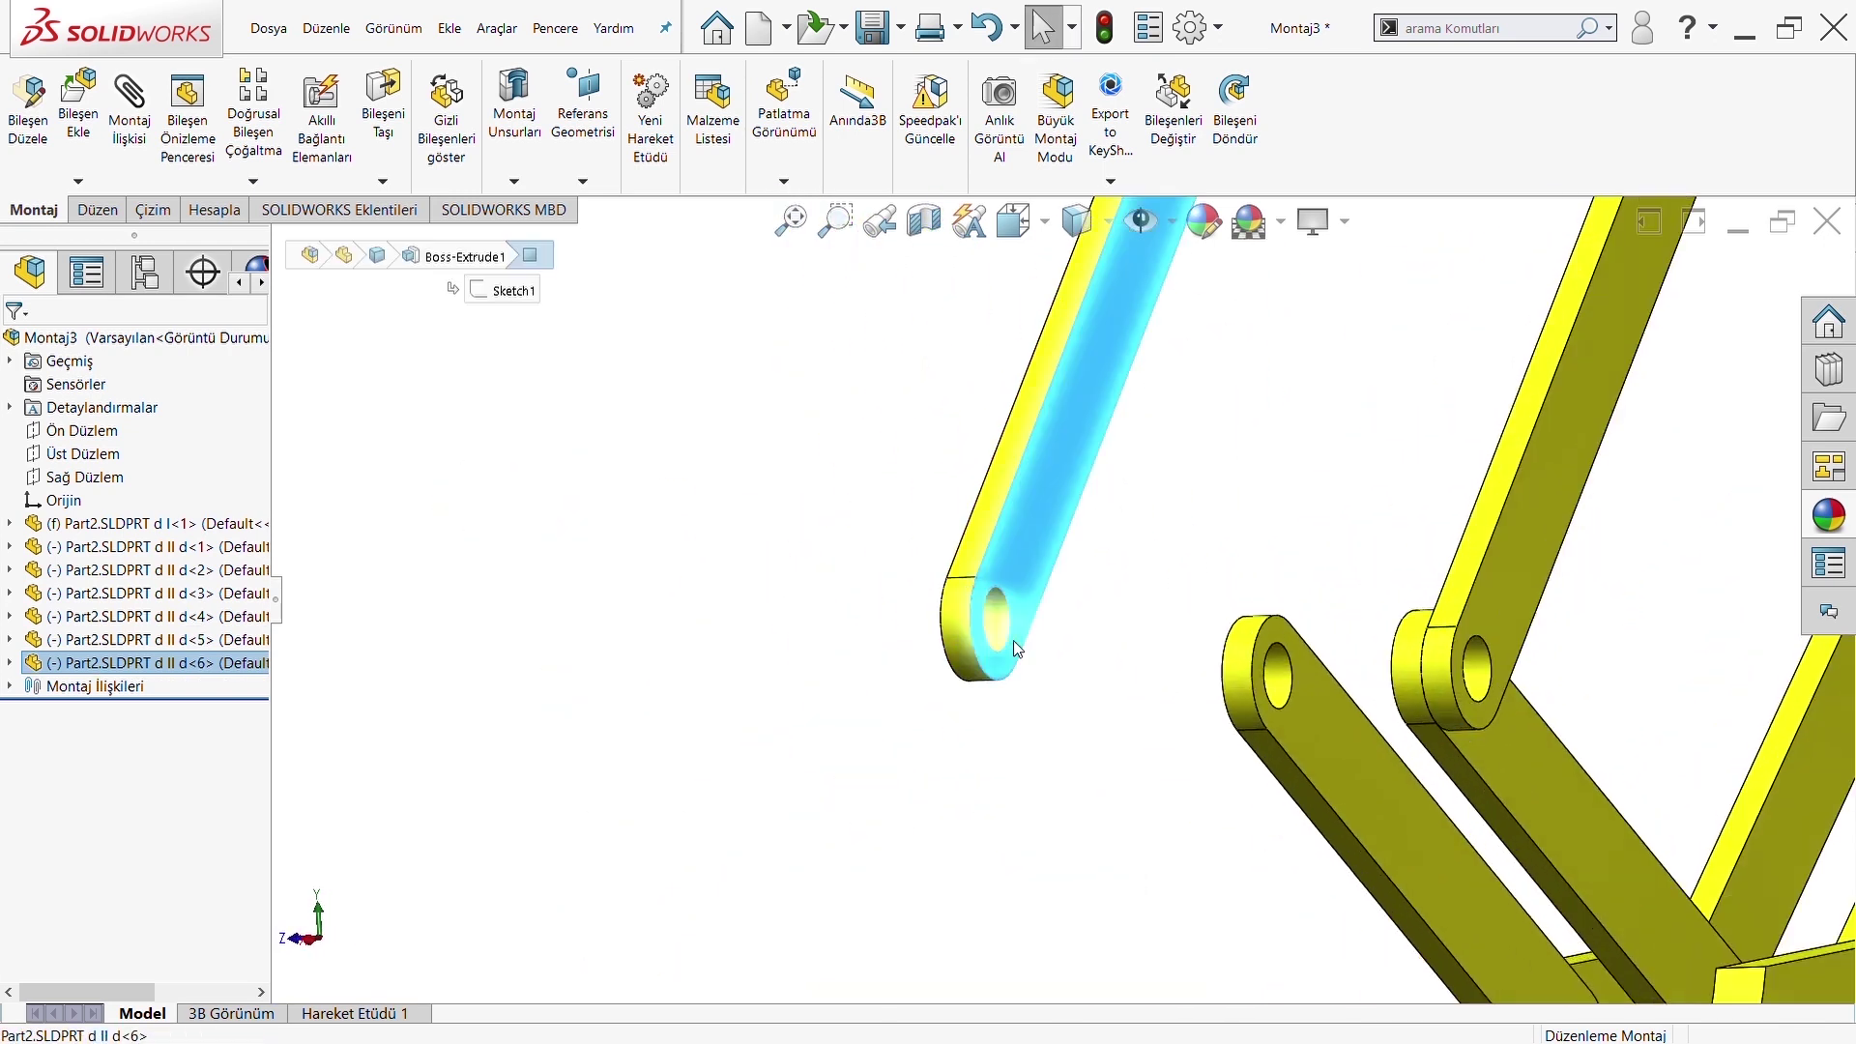
left_click(1010, 640)
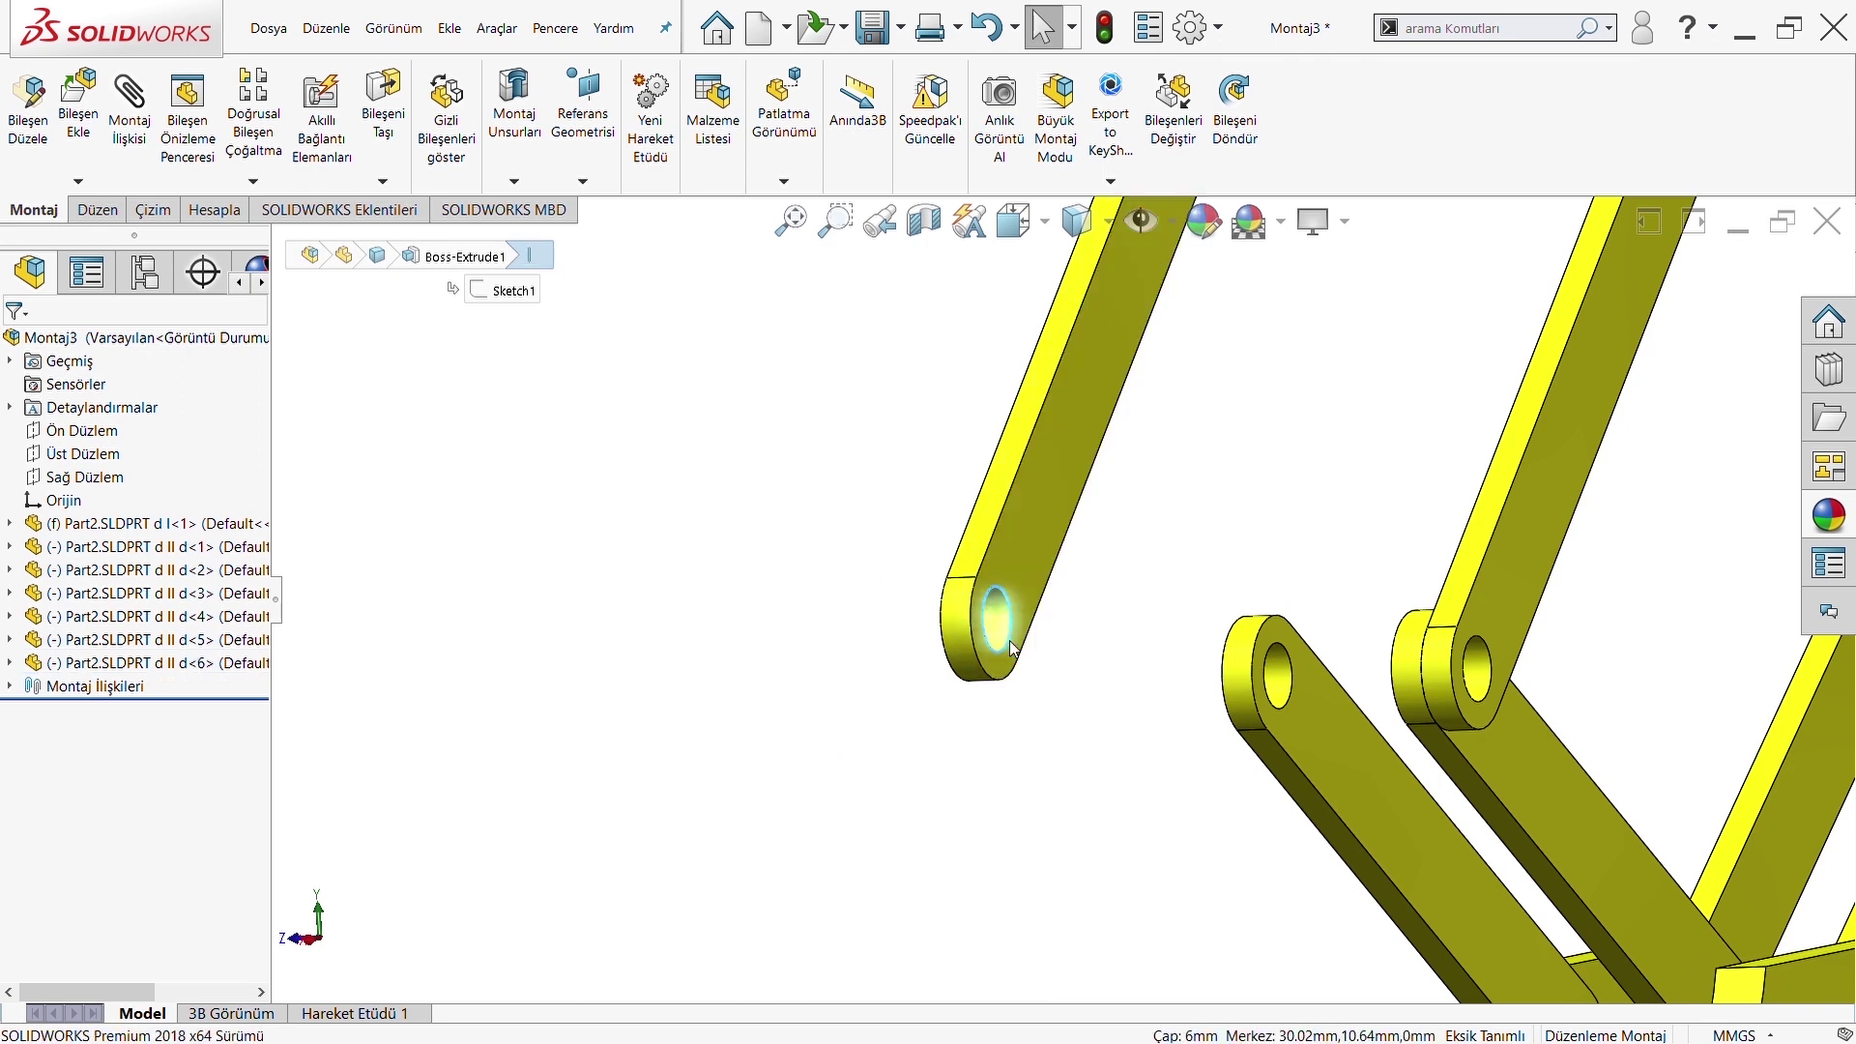
Start a Hinge mate from the Mechanical Mates list
left_click(525, 402)
left_click(125, 116)
scroll(80, 752, "down", 3)
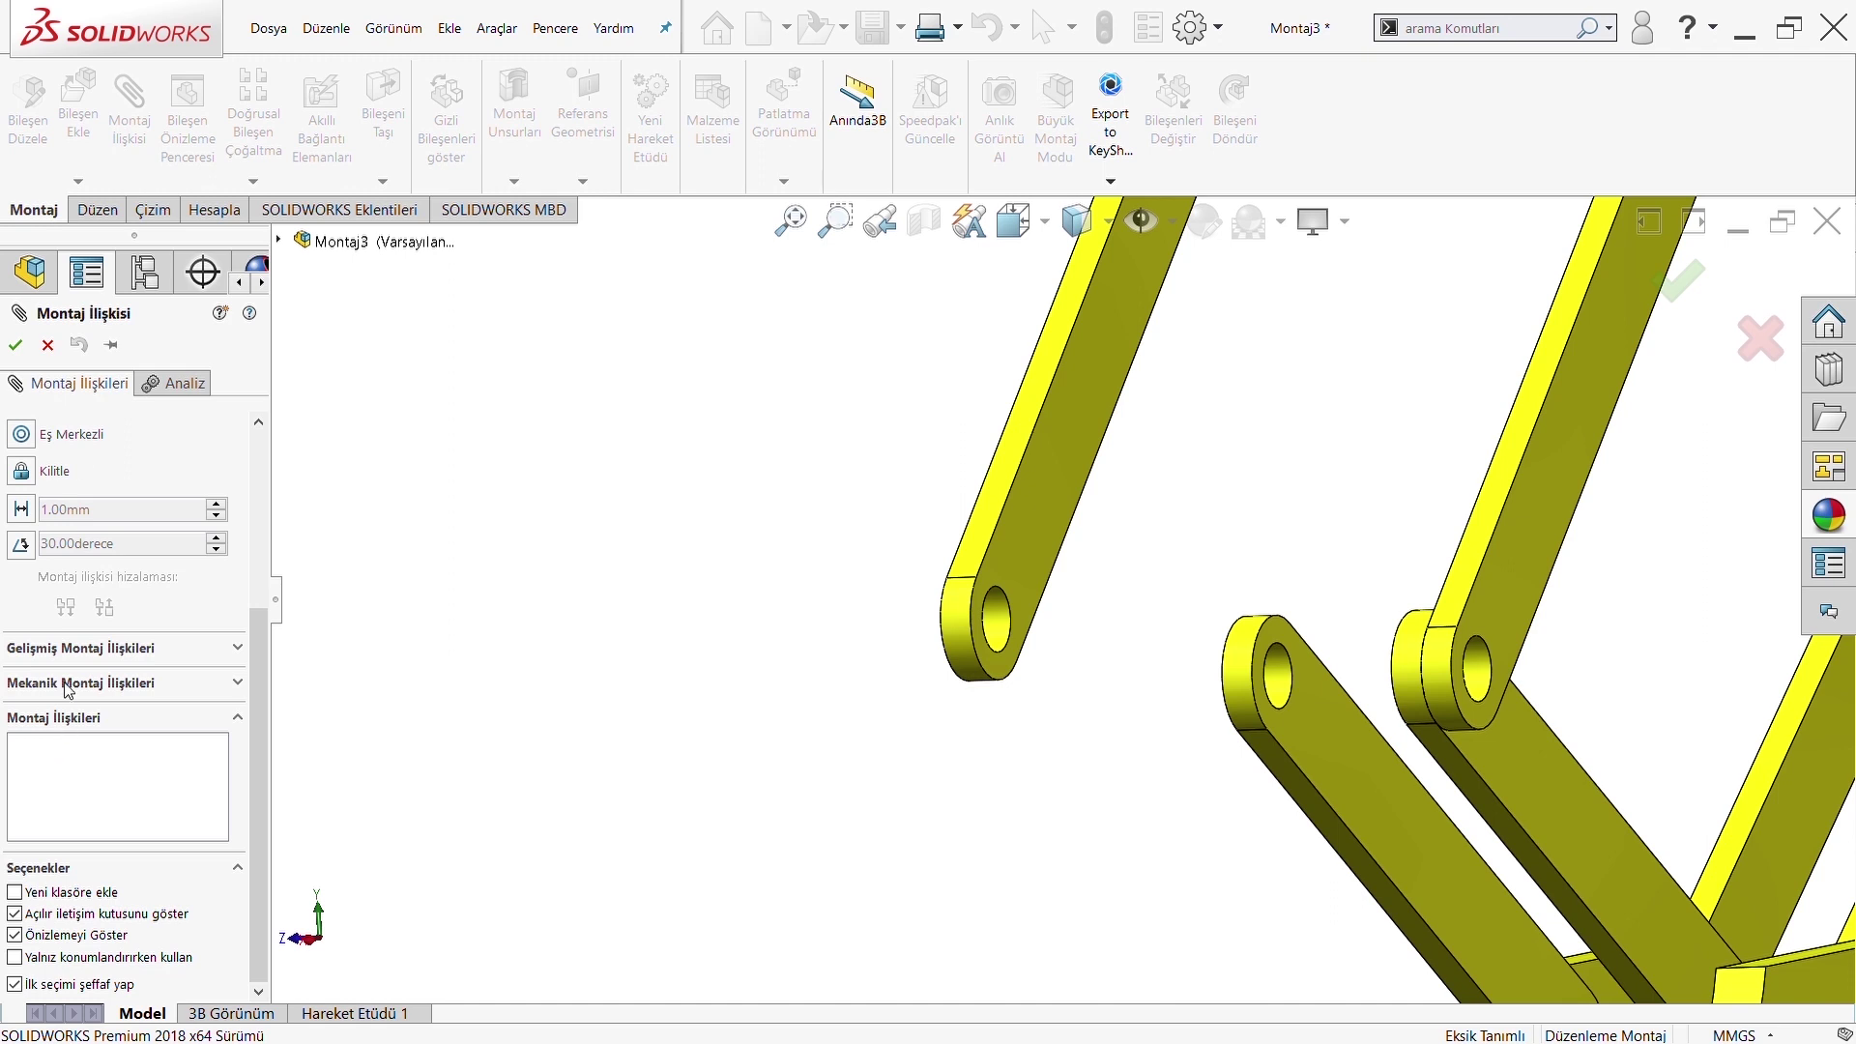
left_click(68, 683)
left_click(77, 693)
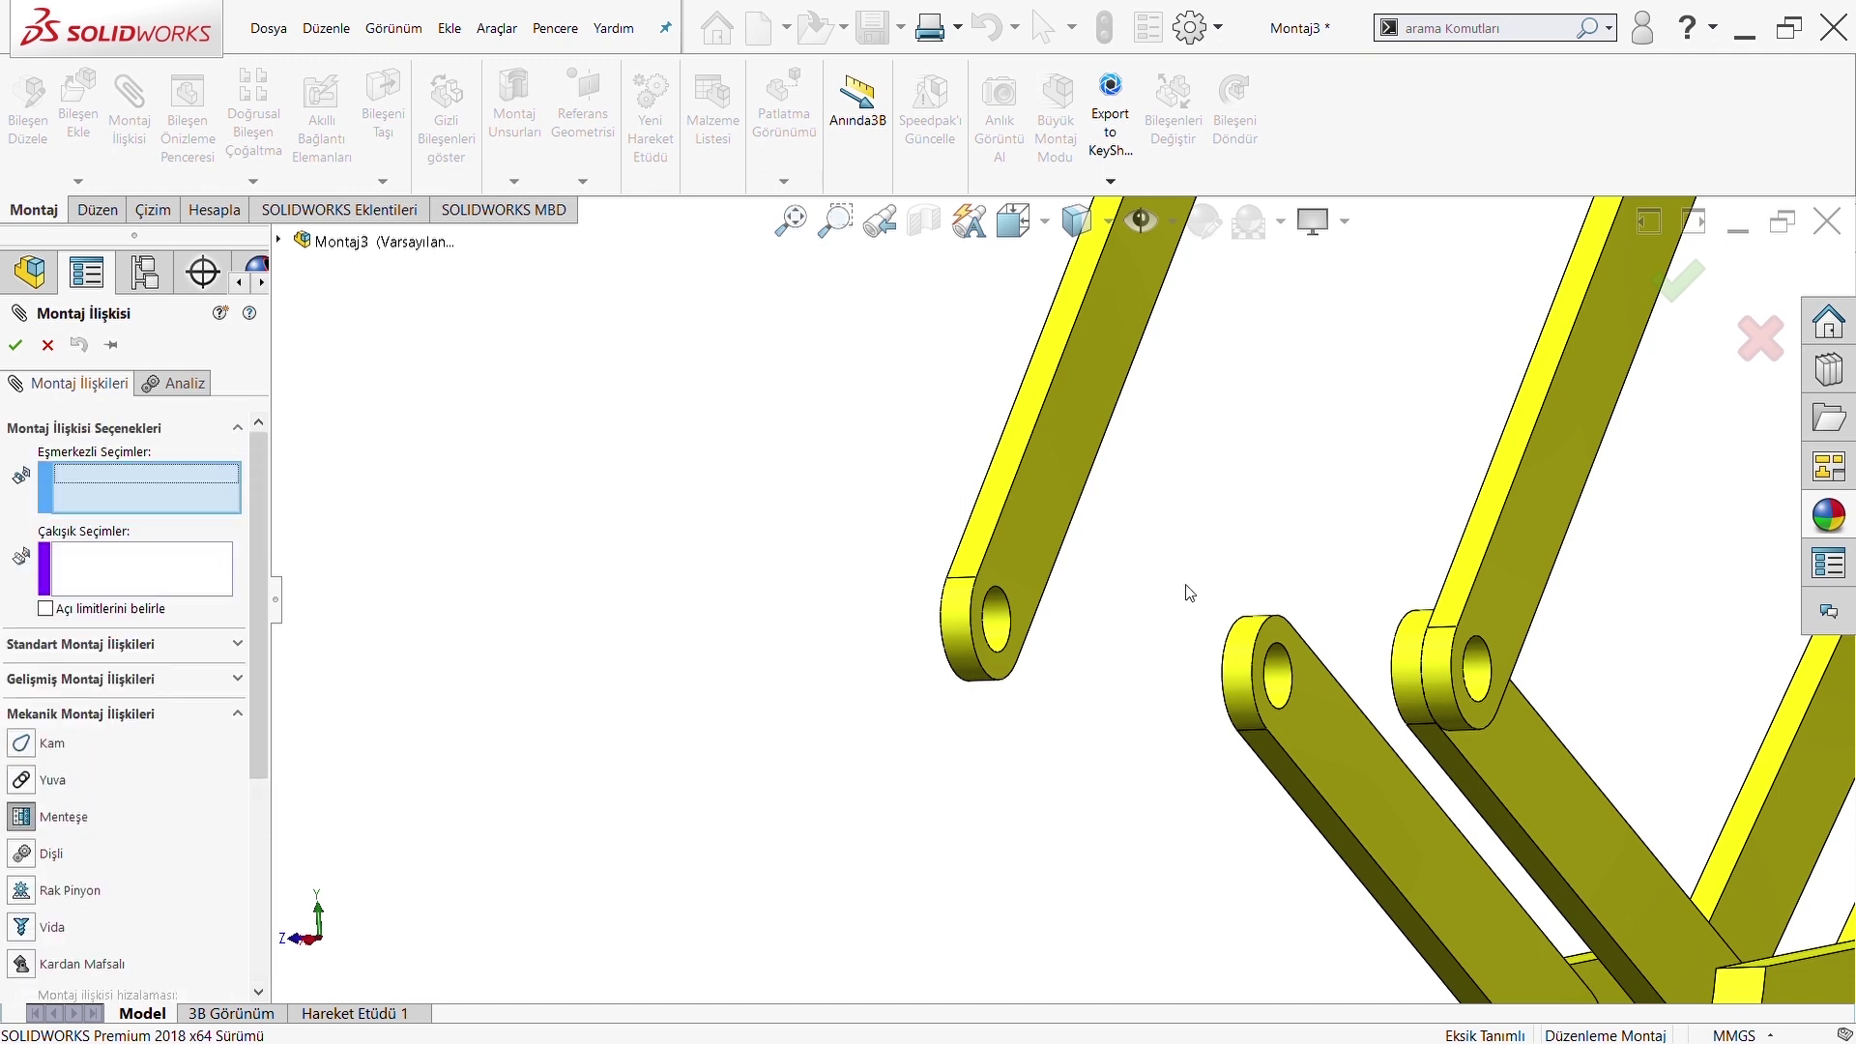
Pin the link's hole to the other arm's top hole, faces flush, confirming Menteşe6
left_click(1019, 639)
mouse_move(1256, 667)
middle_mouse_down()
mouse_move(1325, 712)
mouse_move(1222, 696)
middle_mouse_up()
left_click(1211, 689)
scroll(1159, 690, "up", 3)
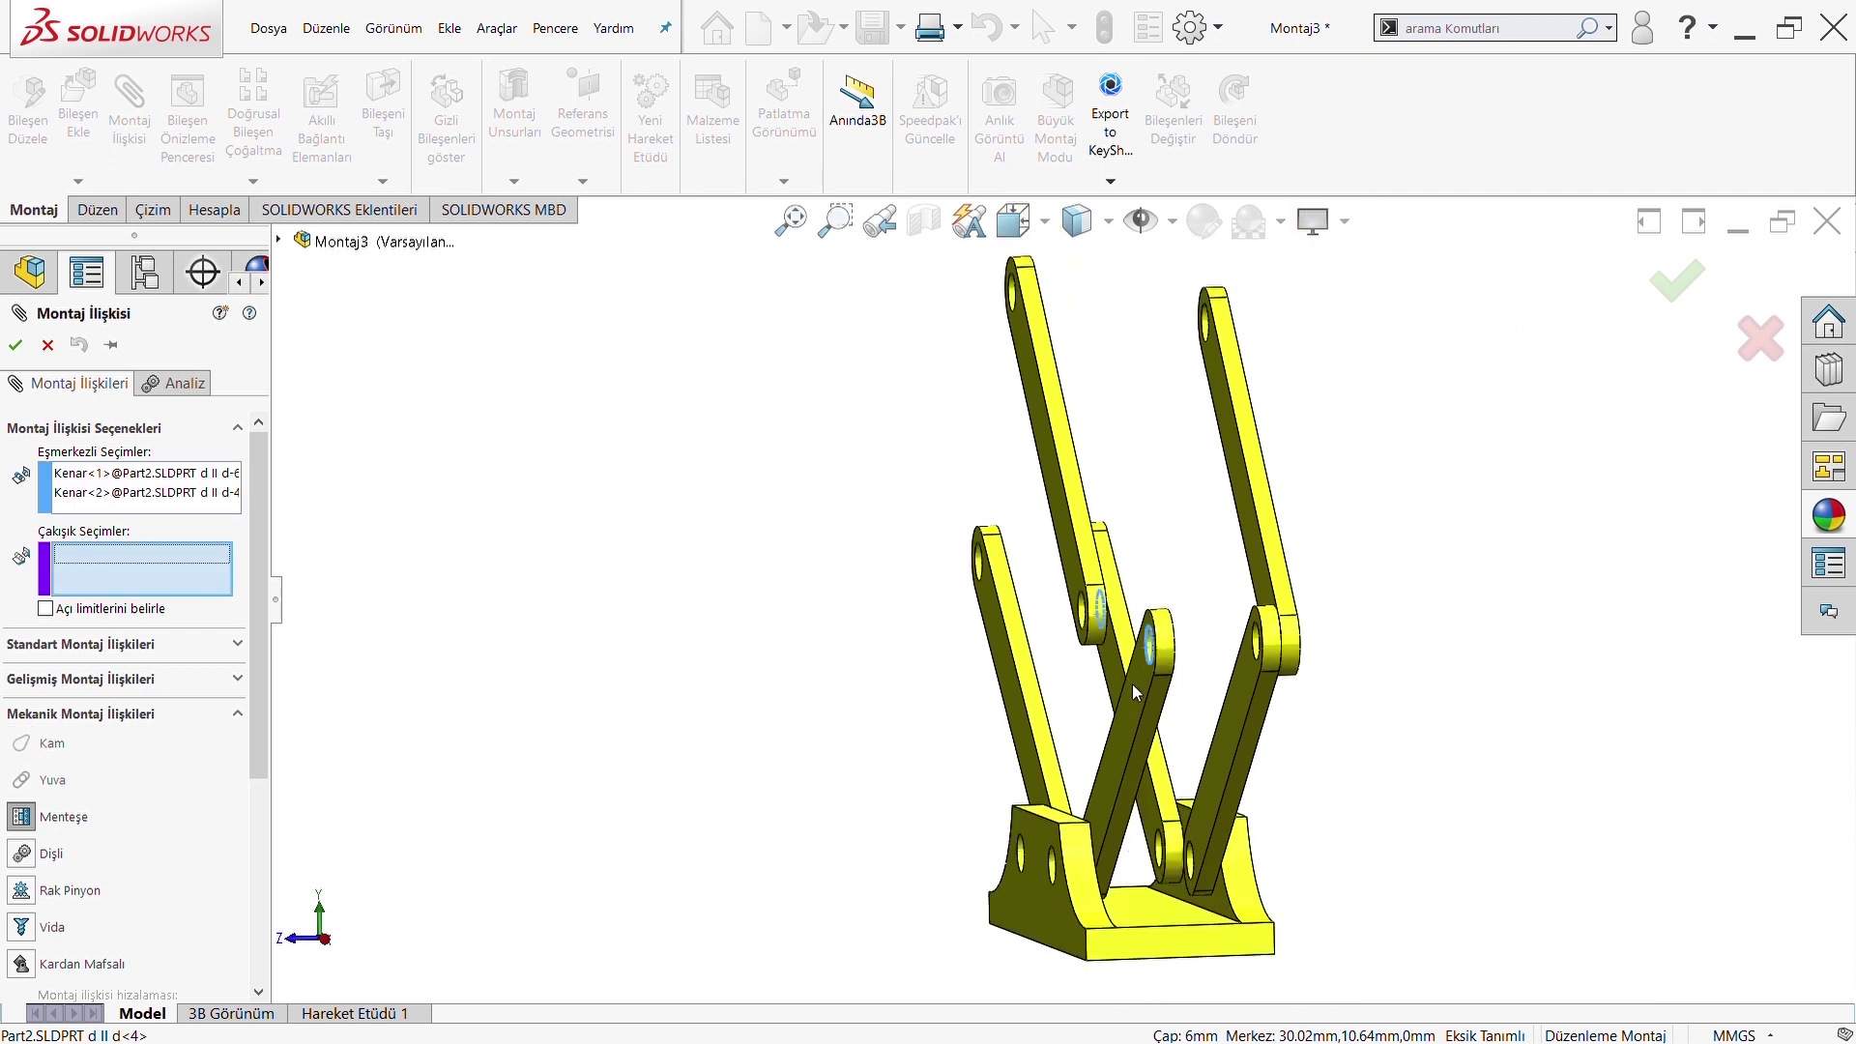
scroll(1153, 690, "down", 2)
scroll(1152, 690, "up", 2)
left_click(1024, 502)
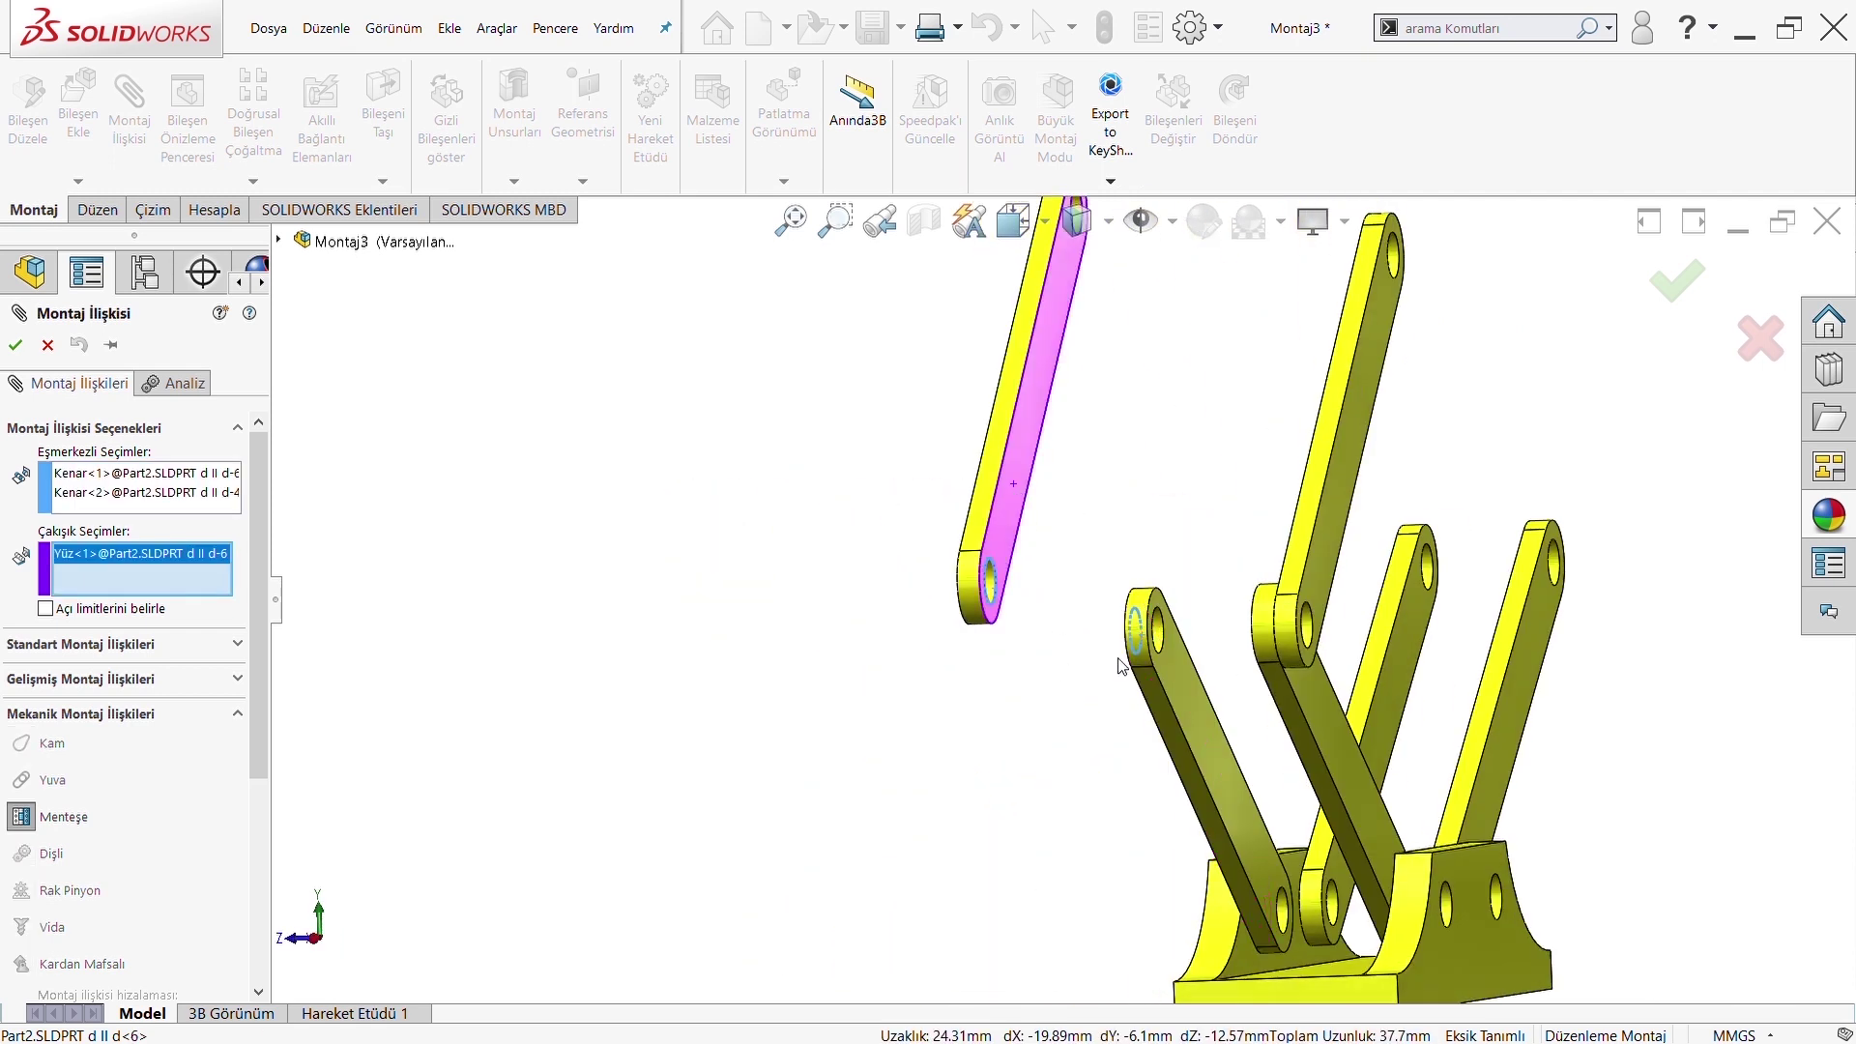
scroll(1228, 715, "down", 2)
left_click(1232, 720)
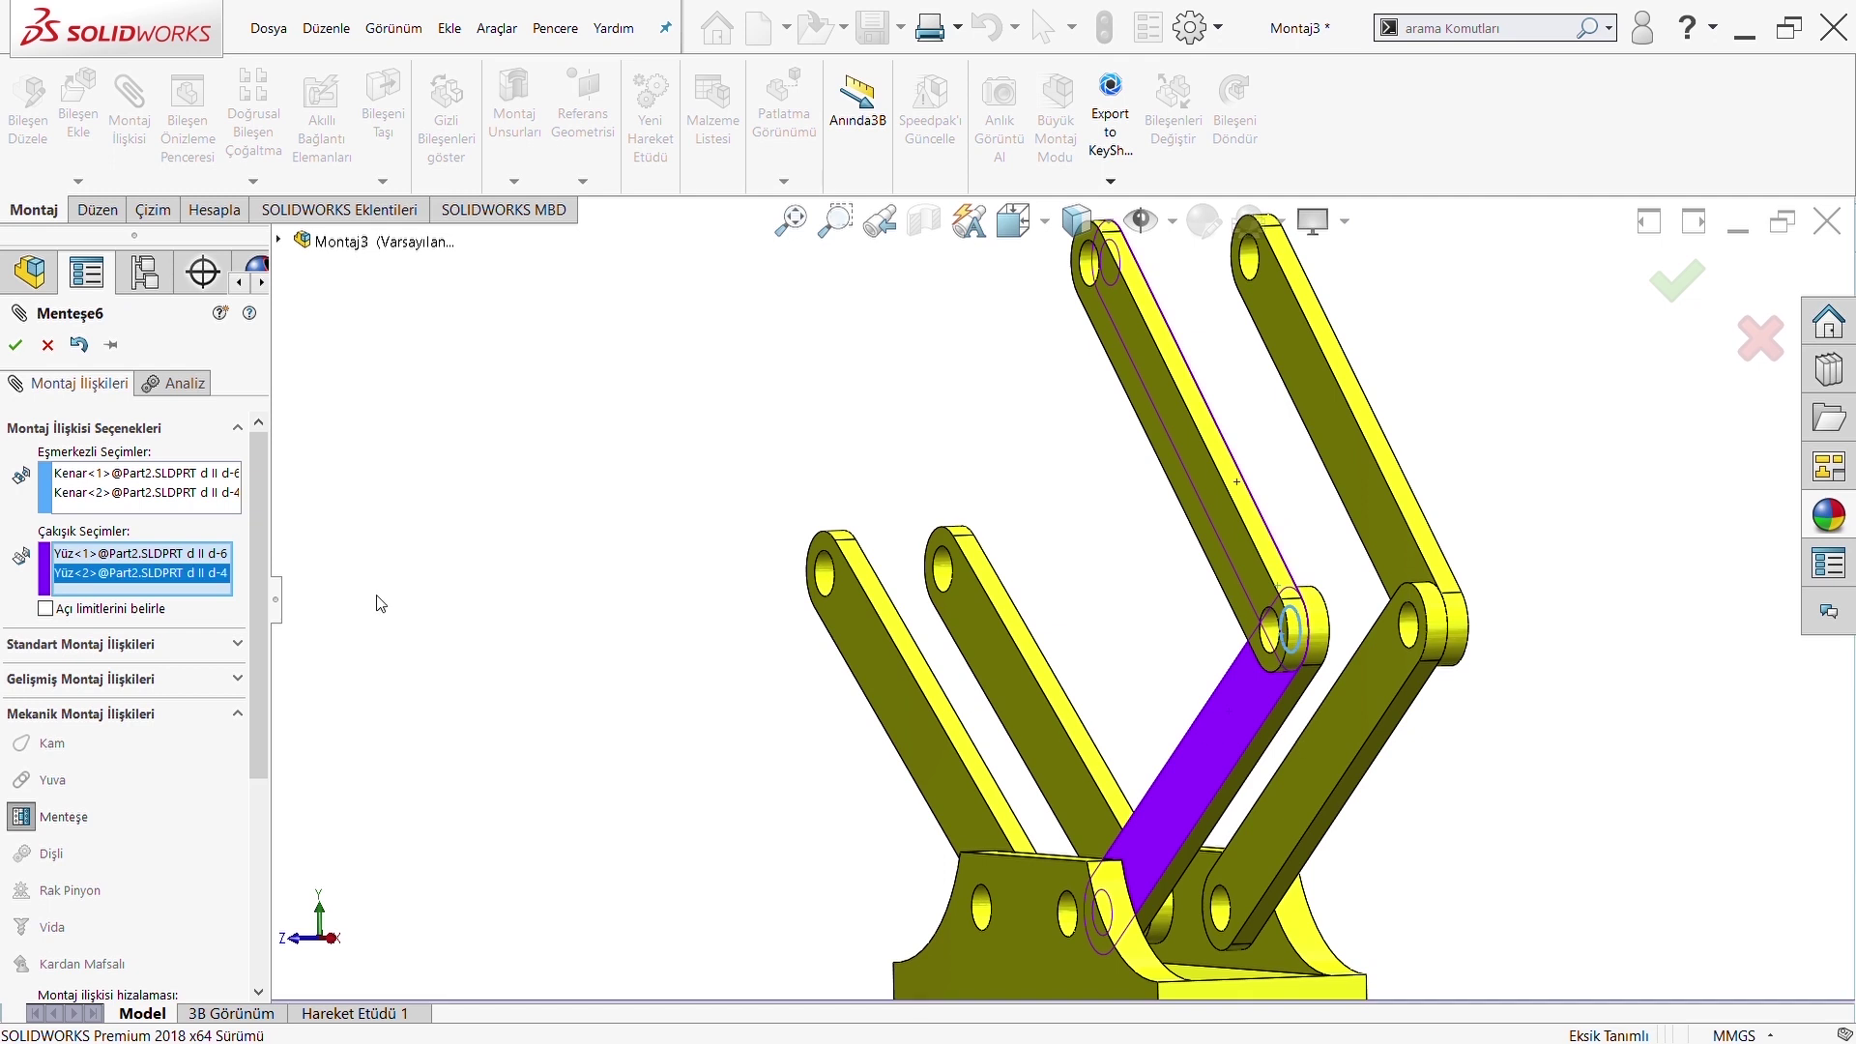
left_click(15, 344)
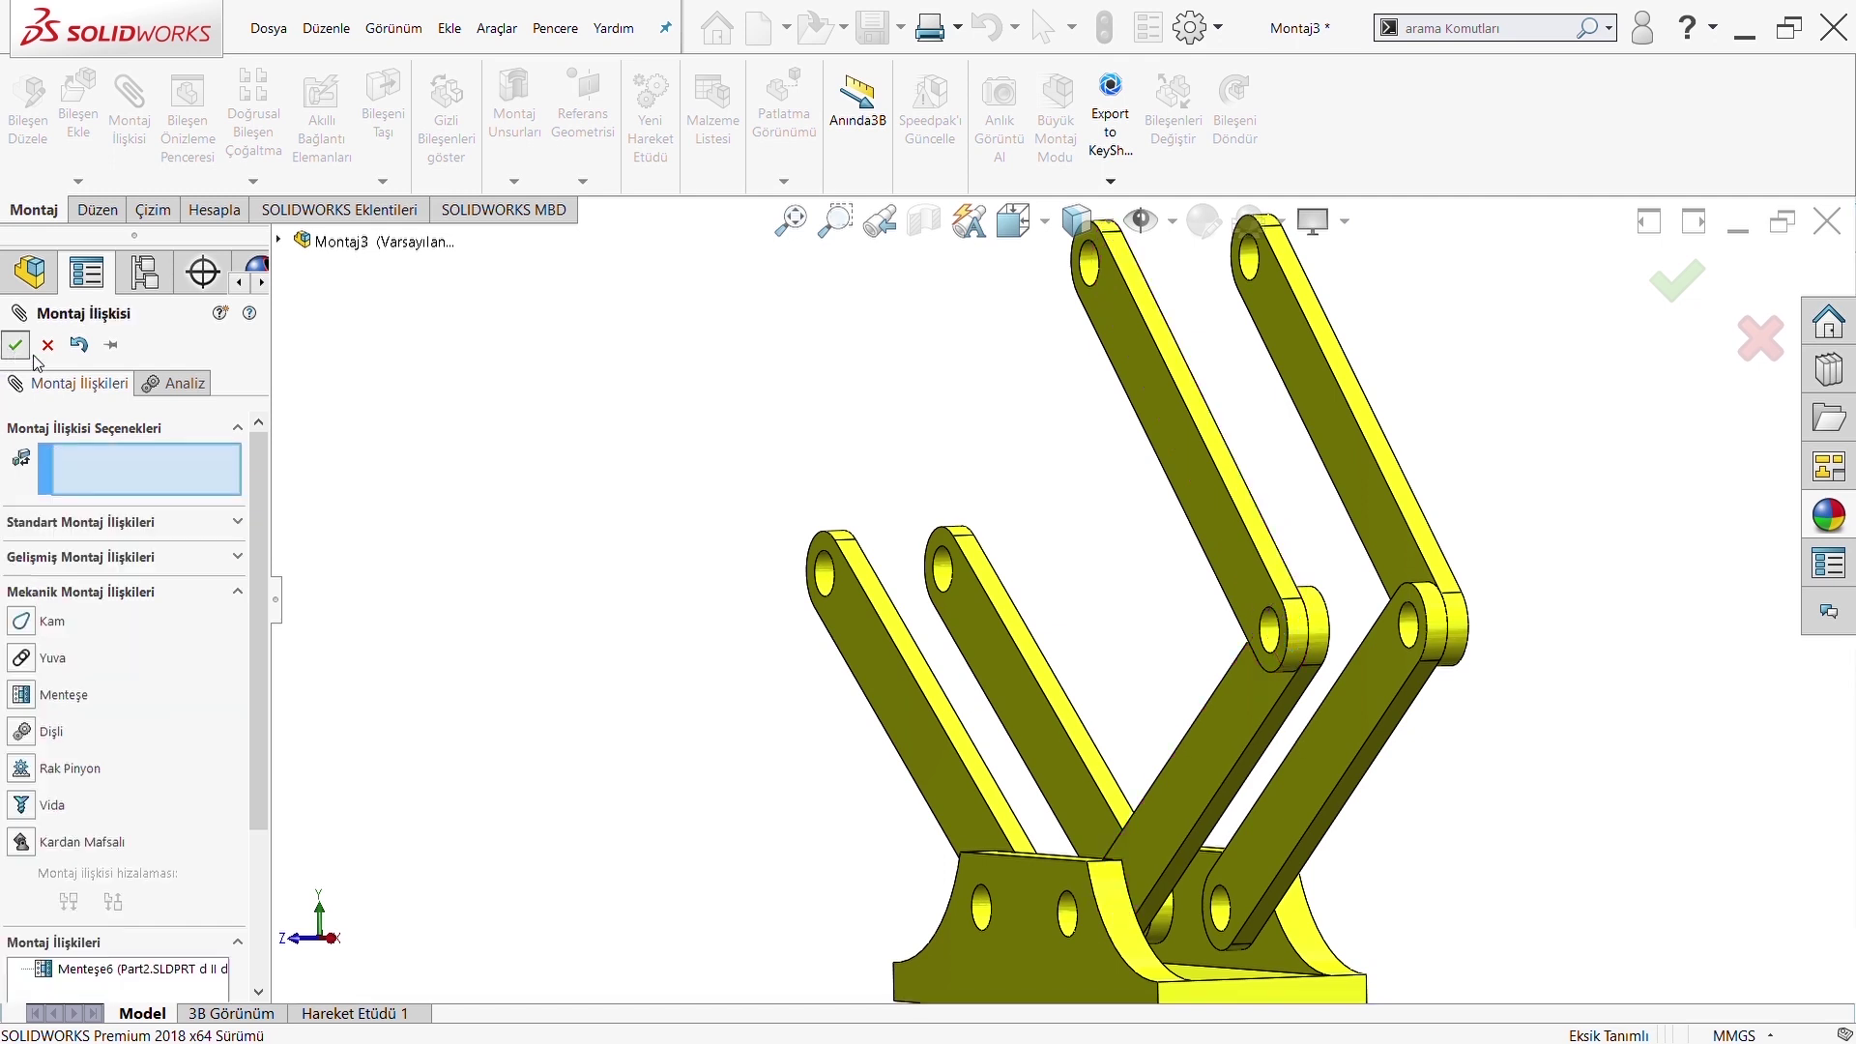
middle_click_drag(1372, 503, 1425, 621)
Ctrl-drag the link to add a seventh link bar copy to the assembly
key("f")
mouse_move(1231, 651)
middle_mouse_down()
mouse_move(1173, 543)
mouse_move(1119, 643)
mouse_move(1132, 590)
mouse_move(879, 609)
mouse_move(1156, 538)
mouse_move(1066, 562)
middle_mouse_up()
scroll(1066, 562, "down", 1)
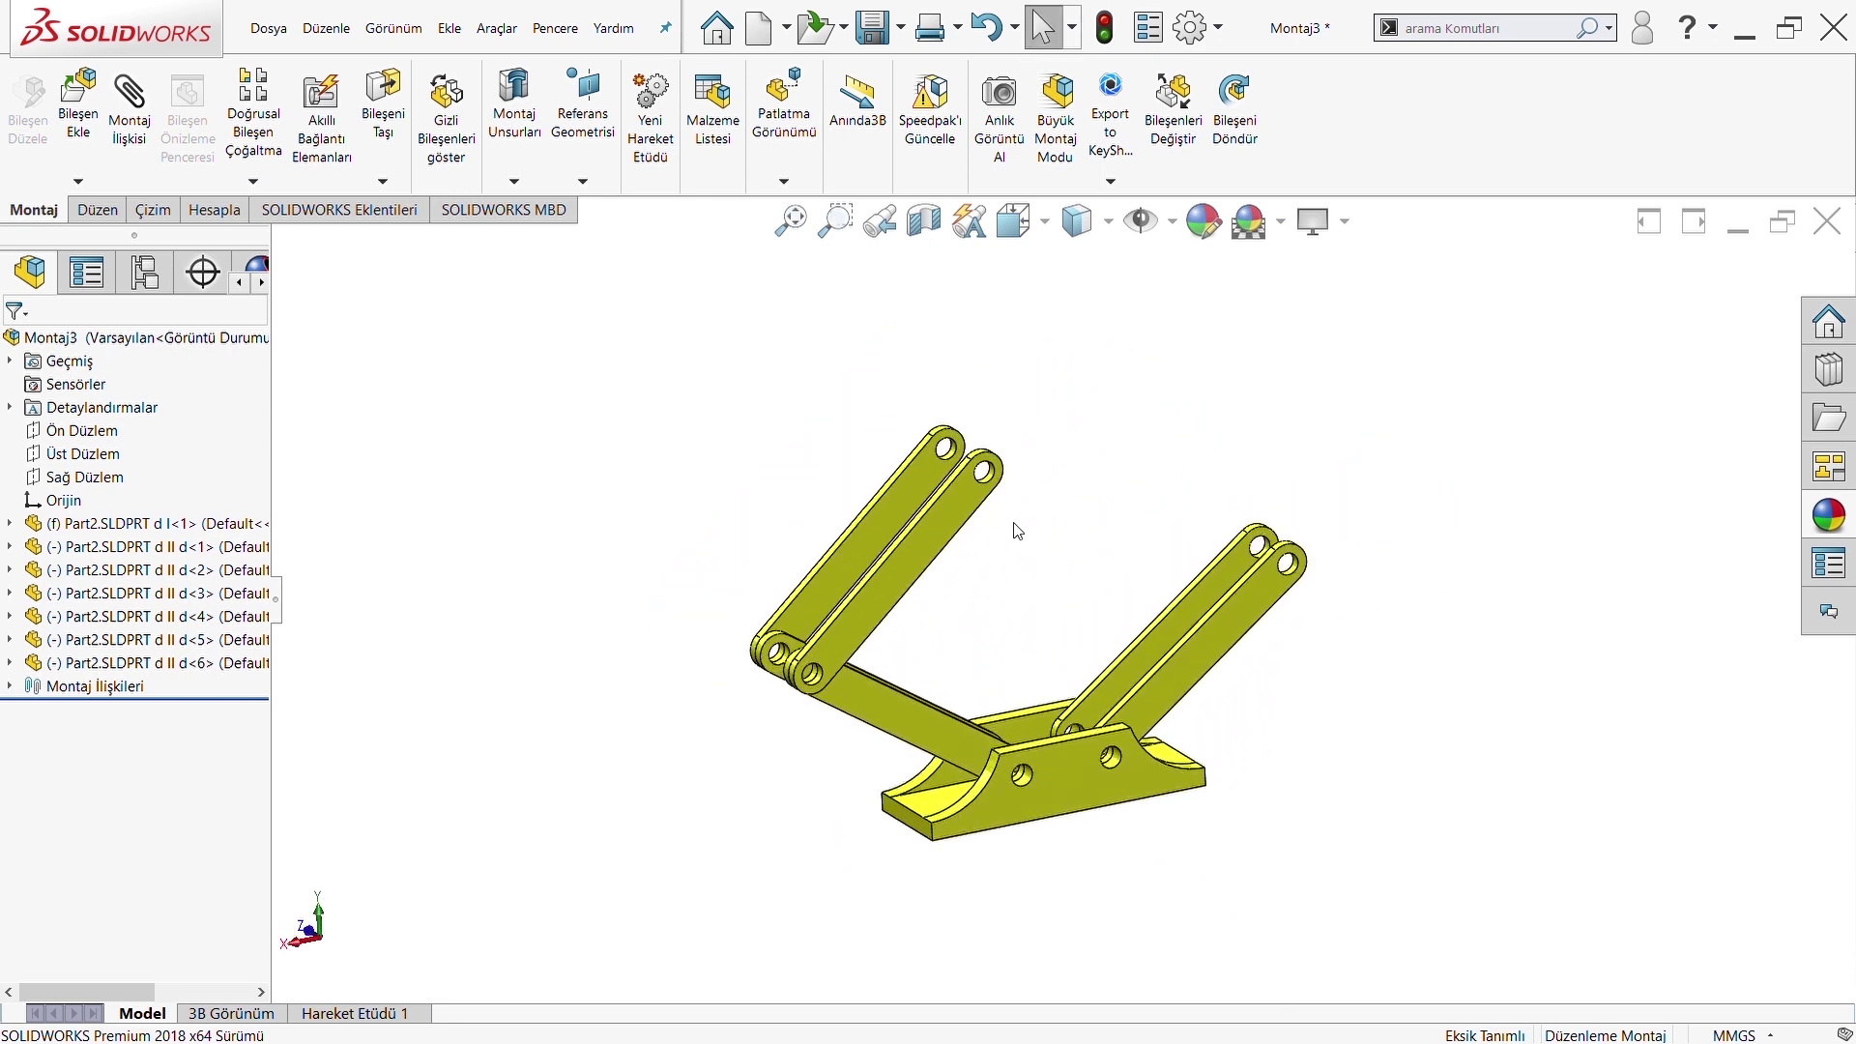
left_click_drag(996, 503, 1425, 462, "ctrl")
mouse_move(1425, 462)
middle_mouse_down()
mouse_move(1333, 571)
mouse_move(1408, 553)
mouse_move(1218, 536)
middle_mouse_up()
scroll(1218, 537, "down", 2)
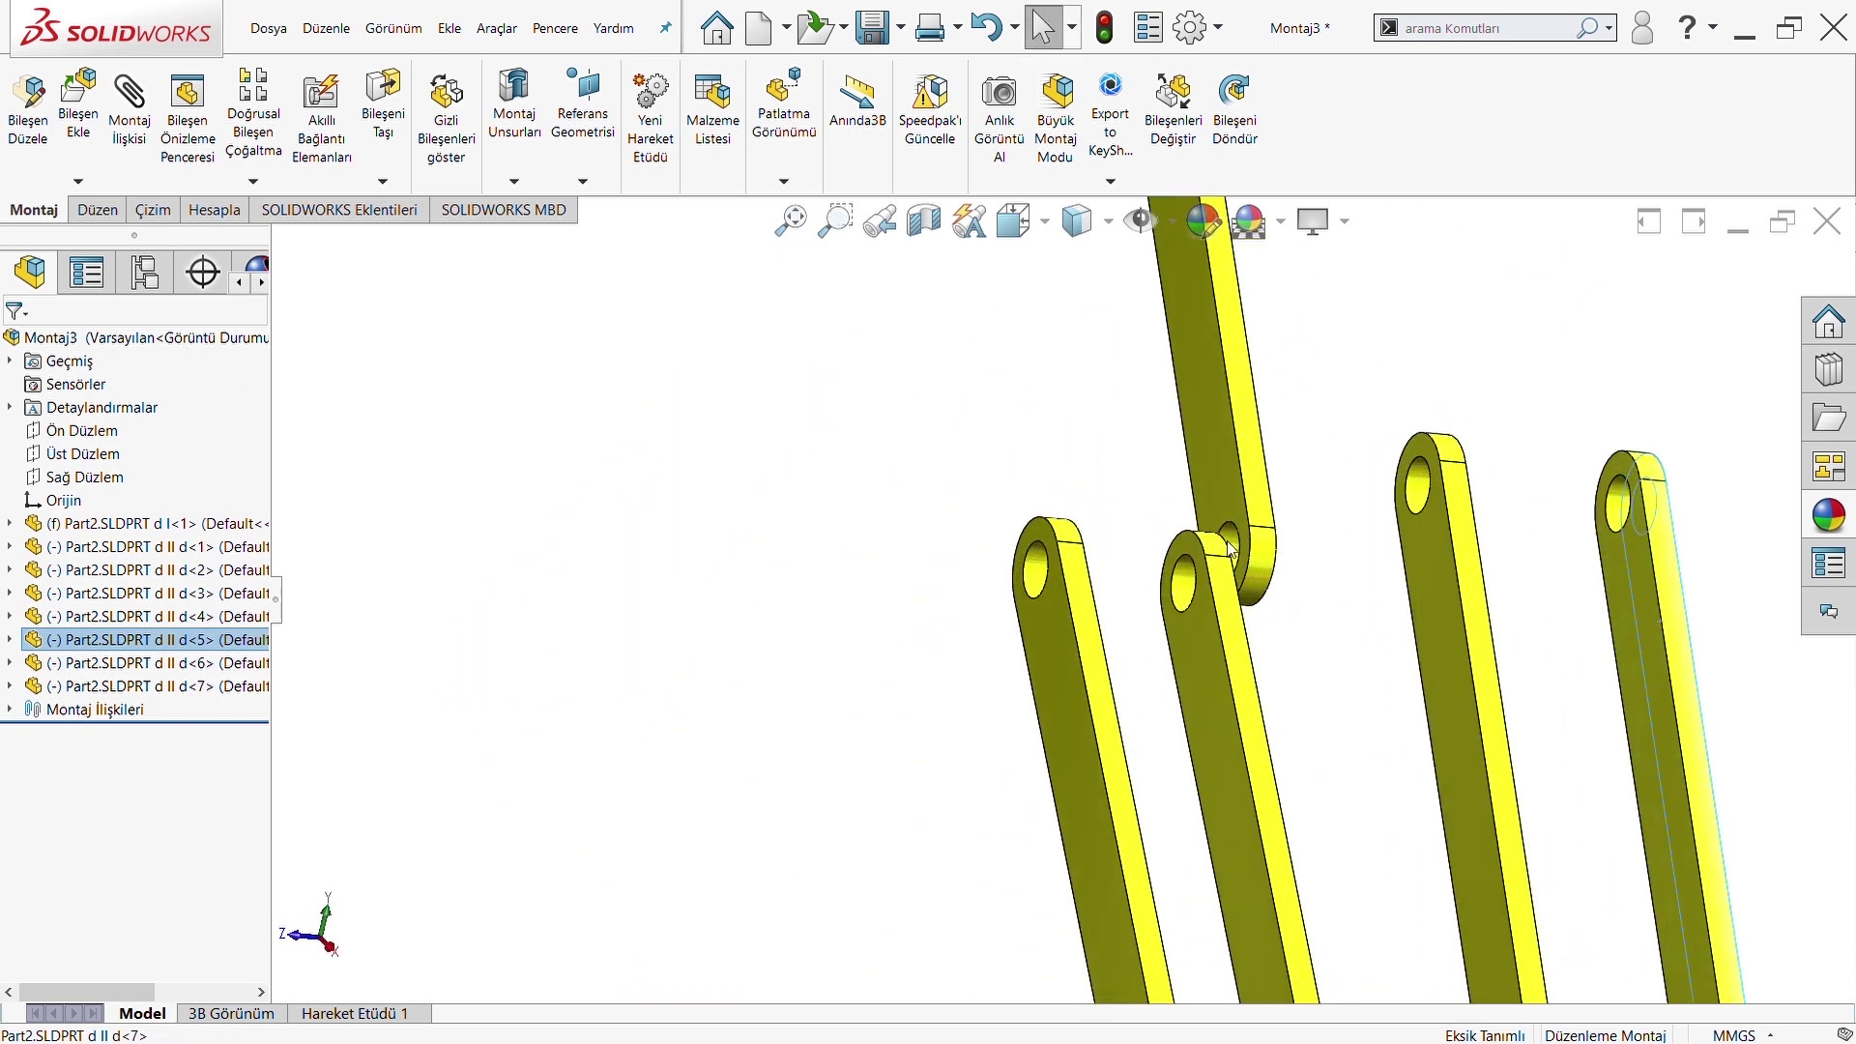
scroll(1148, 543, "down", 2)
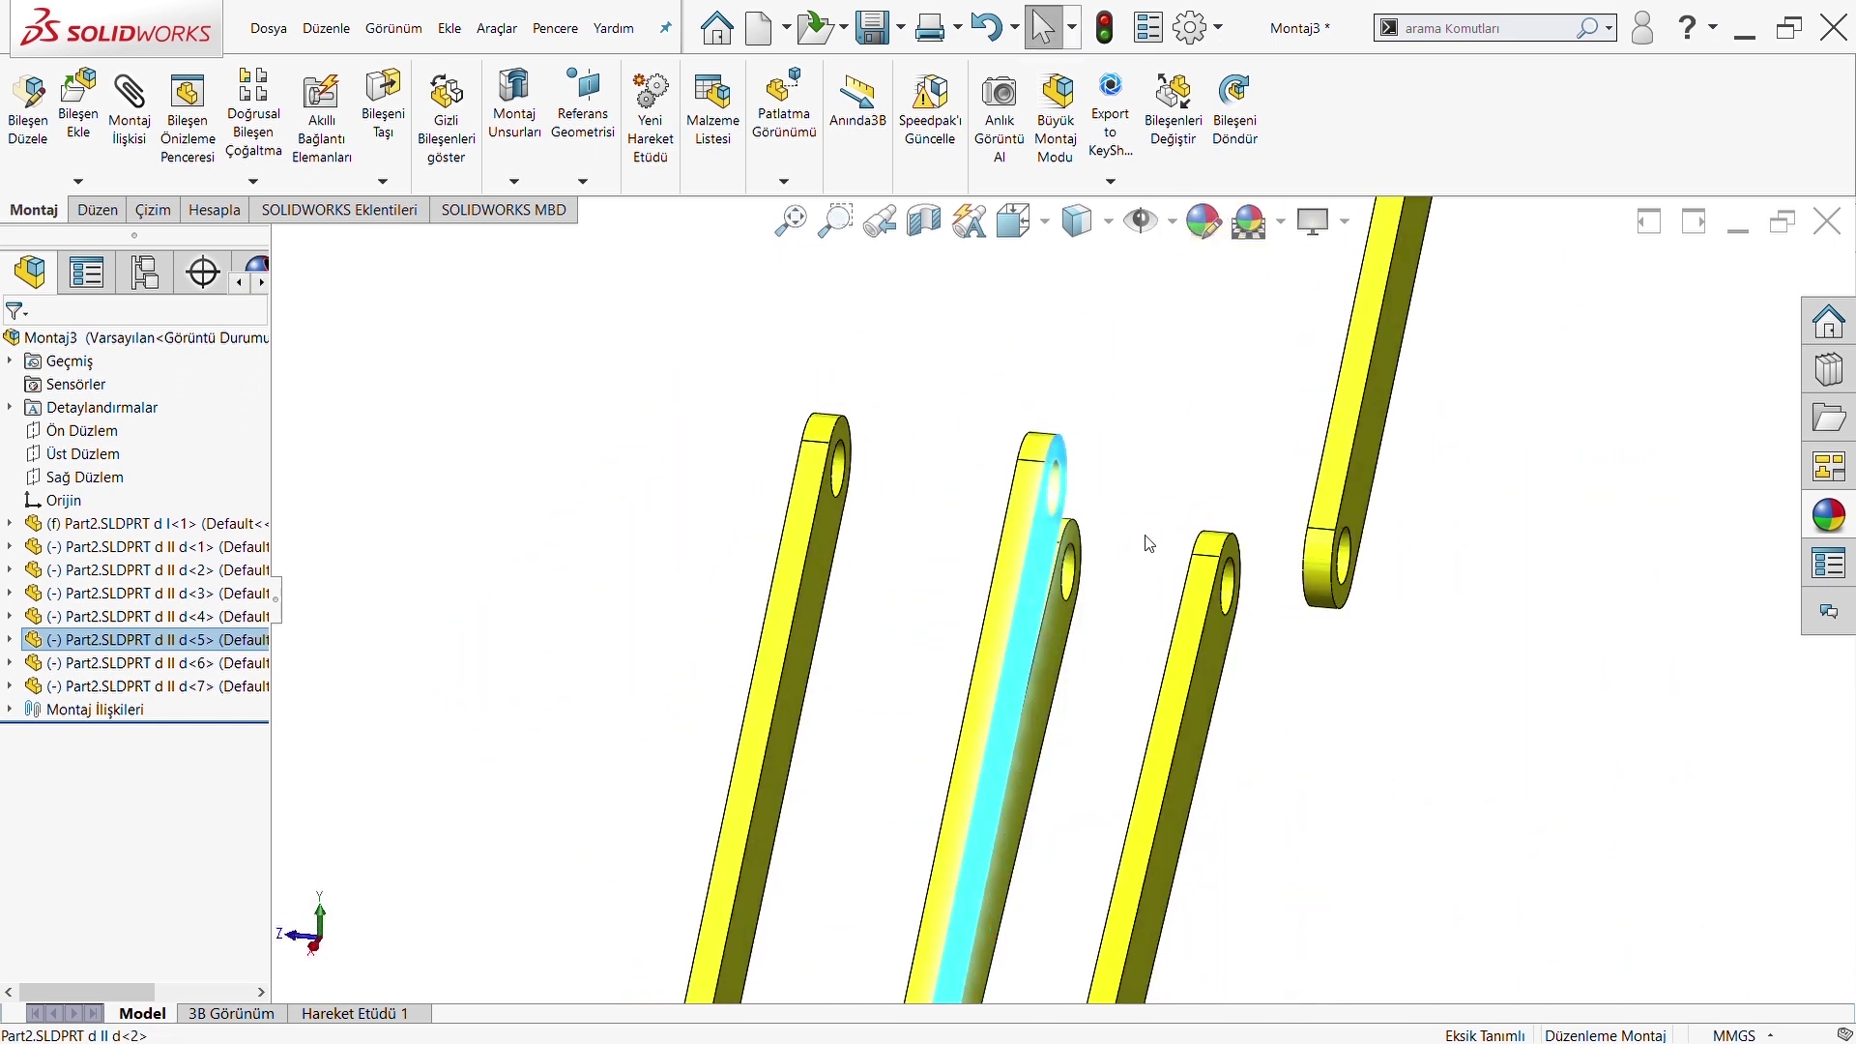
Try a hole edge on the link end, clear the pick, and start a new mate
left_click(1355, 575)
mouse_move(1285, 622)
middle_mouse_down()
mouse_move(1243, 538)
mouse_move(1367, 509)
middle_mouse_up()
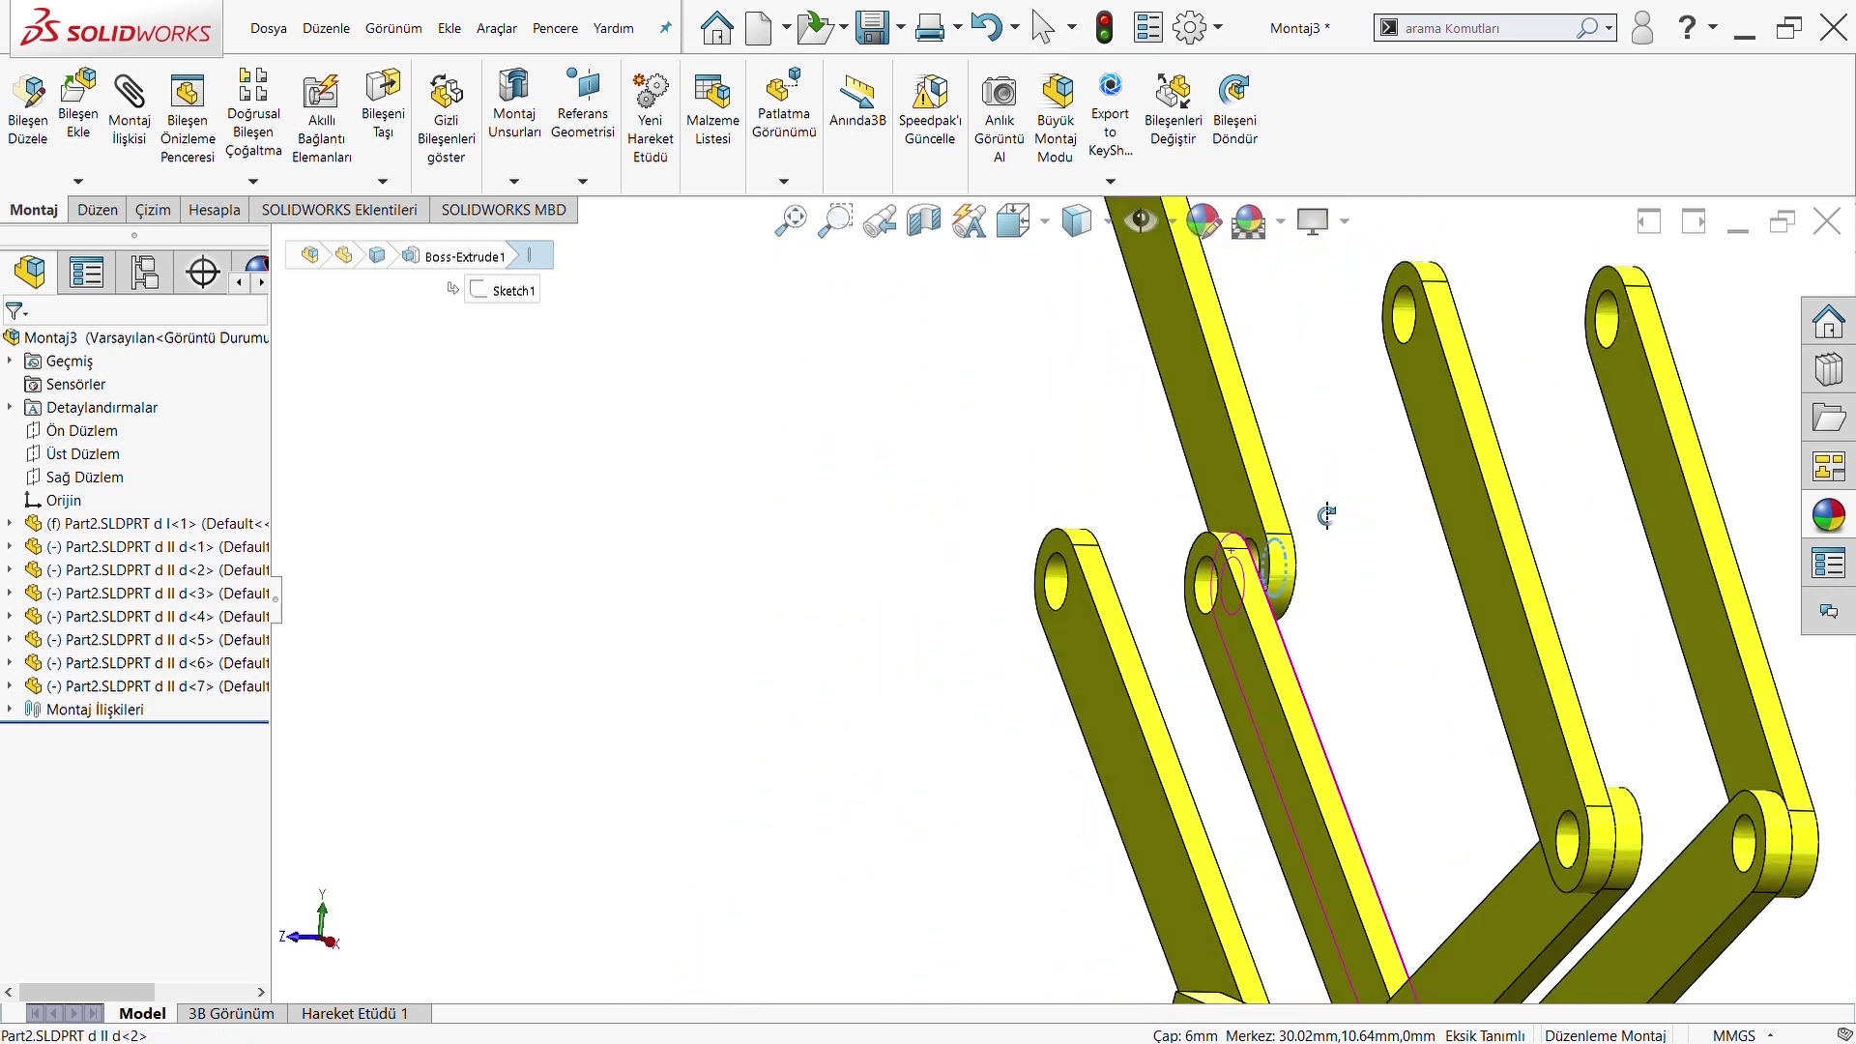
scroll(1367, 508, "down", 2)
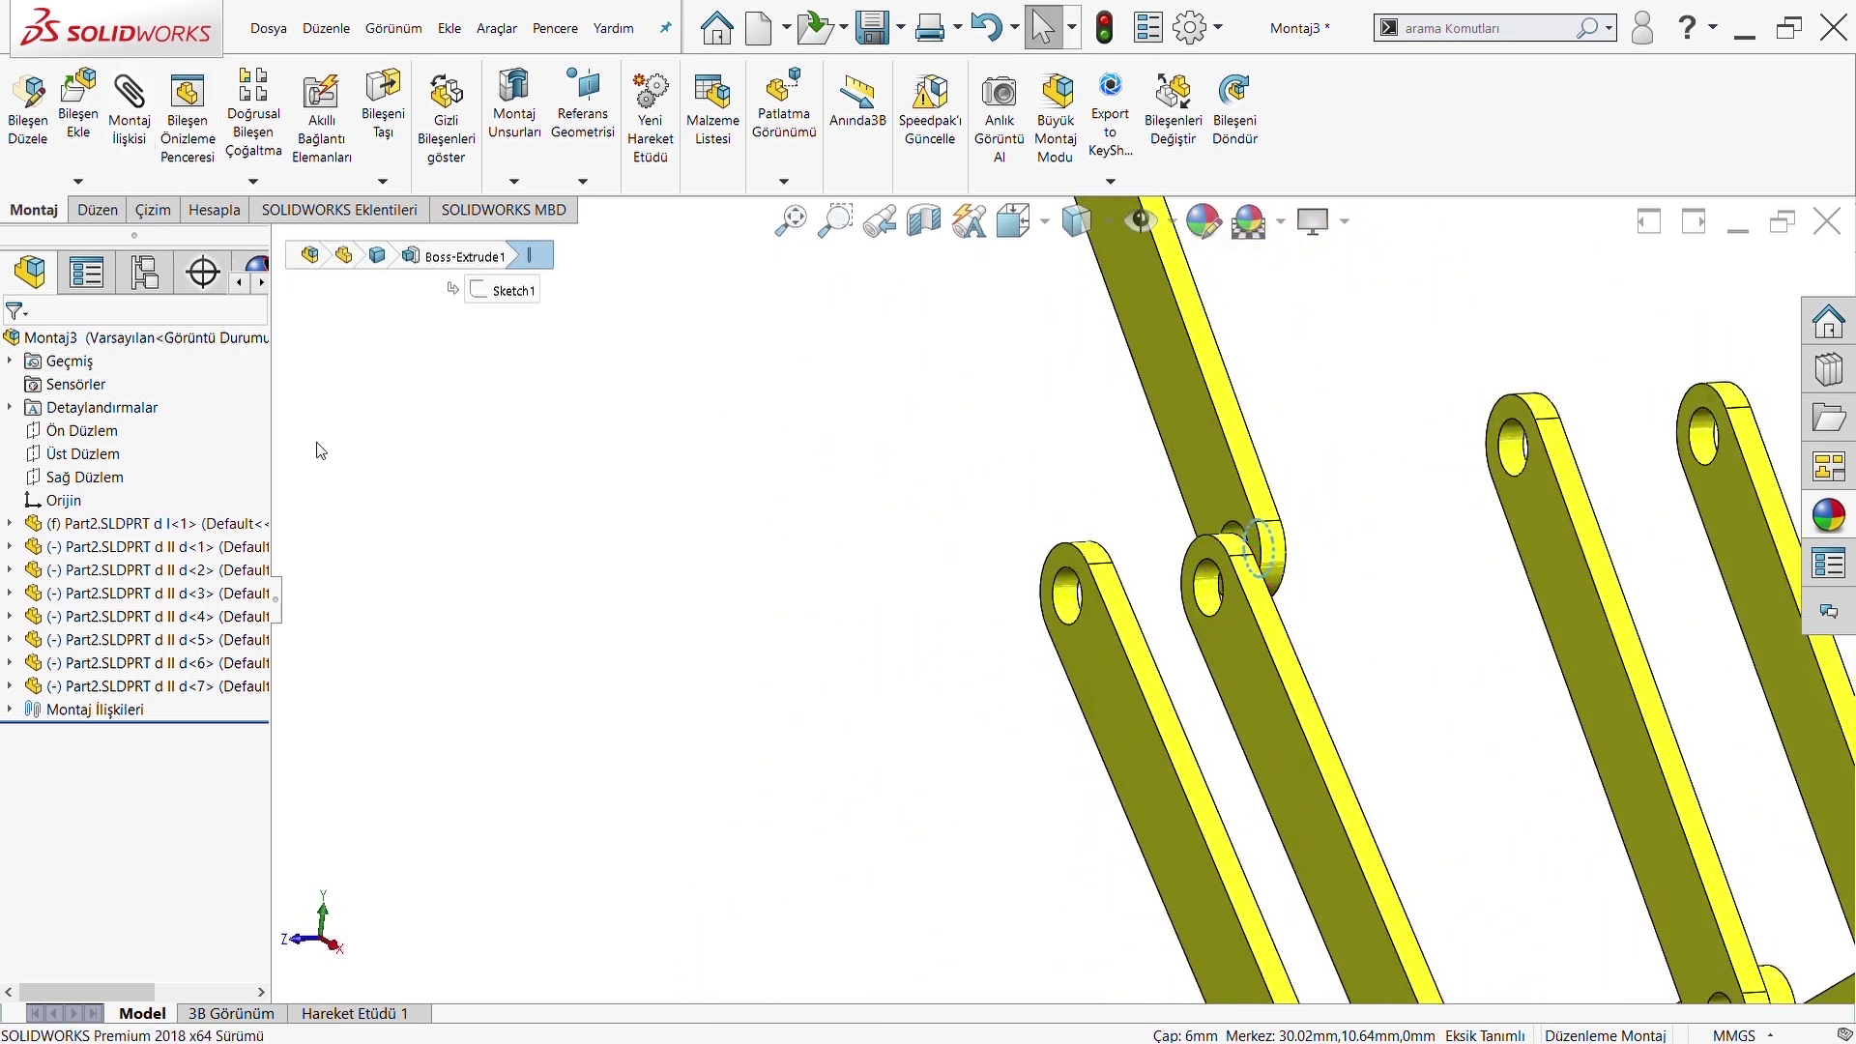
left_click(143, 180)
scroll(153, 628, "right", 1)
scroll(136, 676, "right", 2)
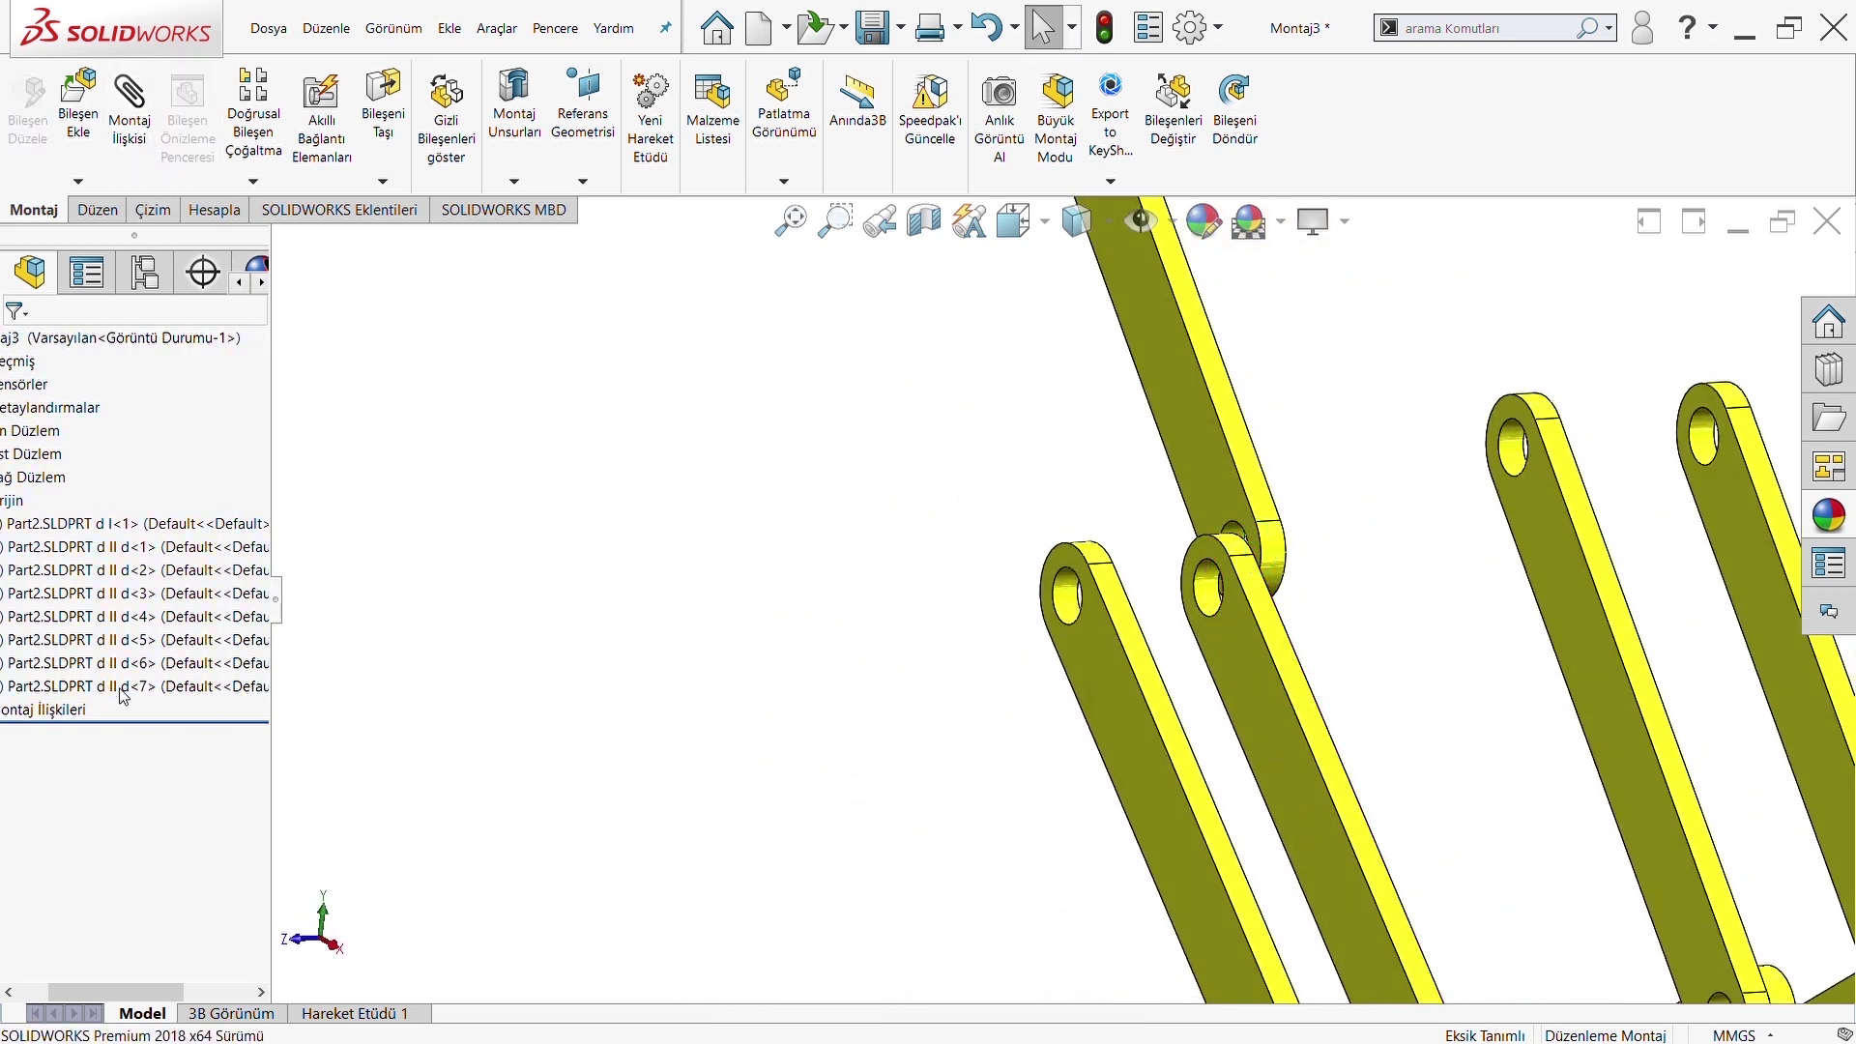
left_click(133, 170)
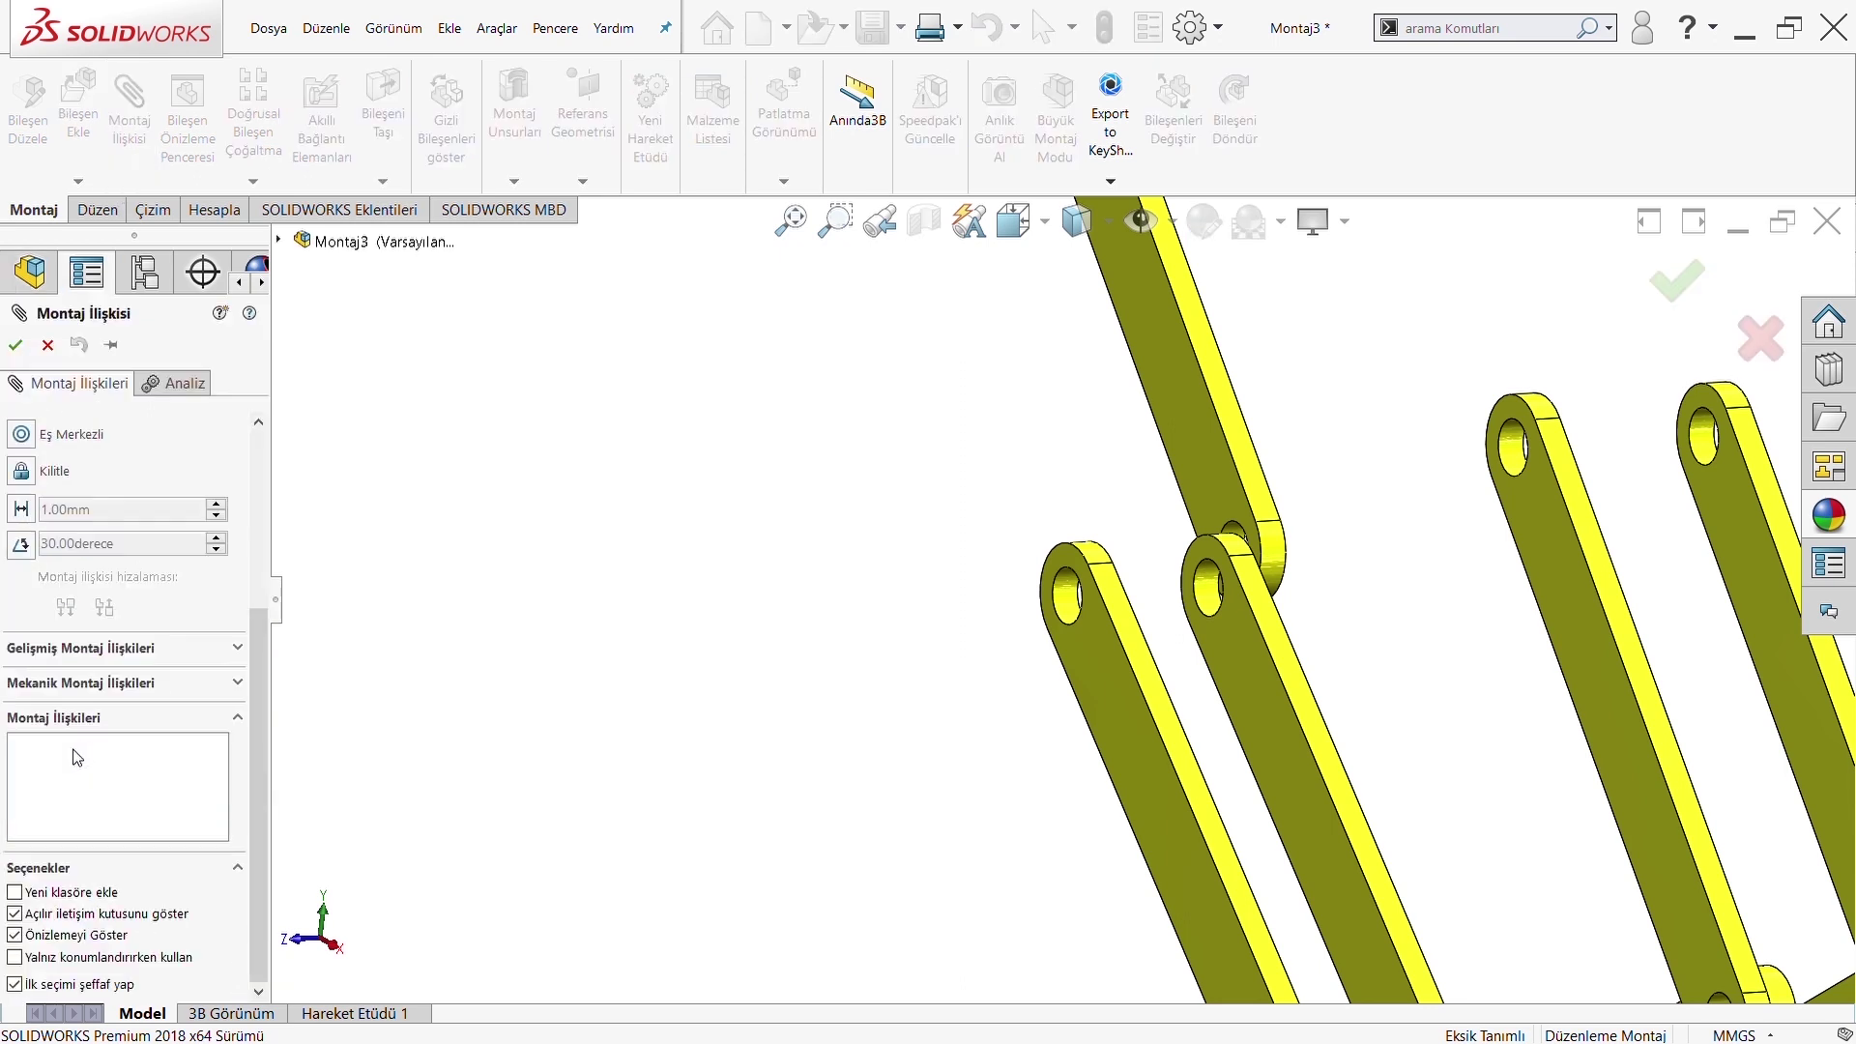
Hinge the seventh link's hole edge and face to the middle link's end hole (Menteşe7)
left_click(56, 684)
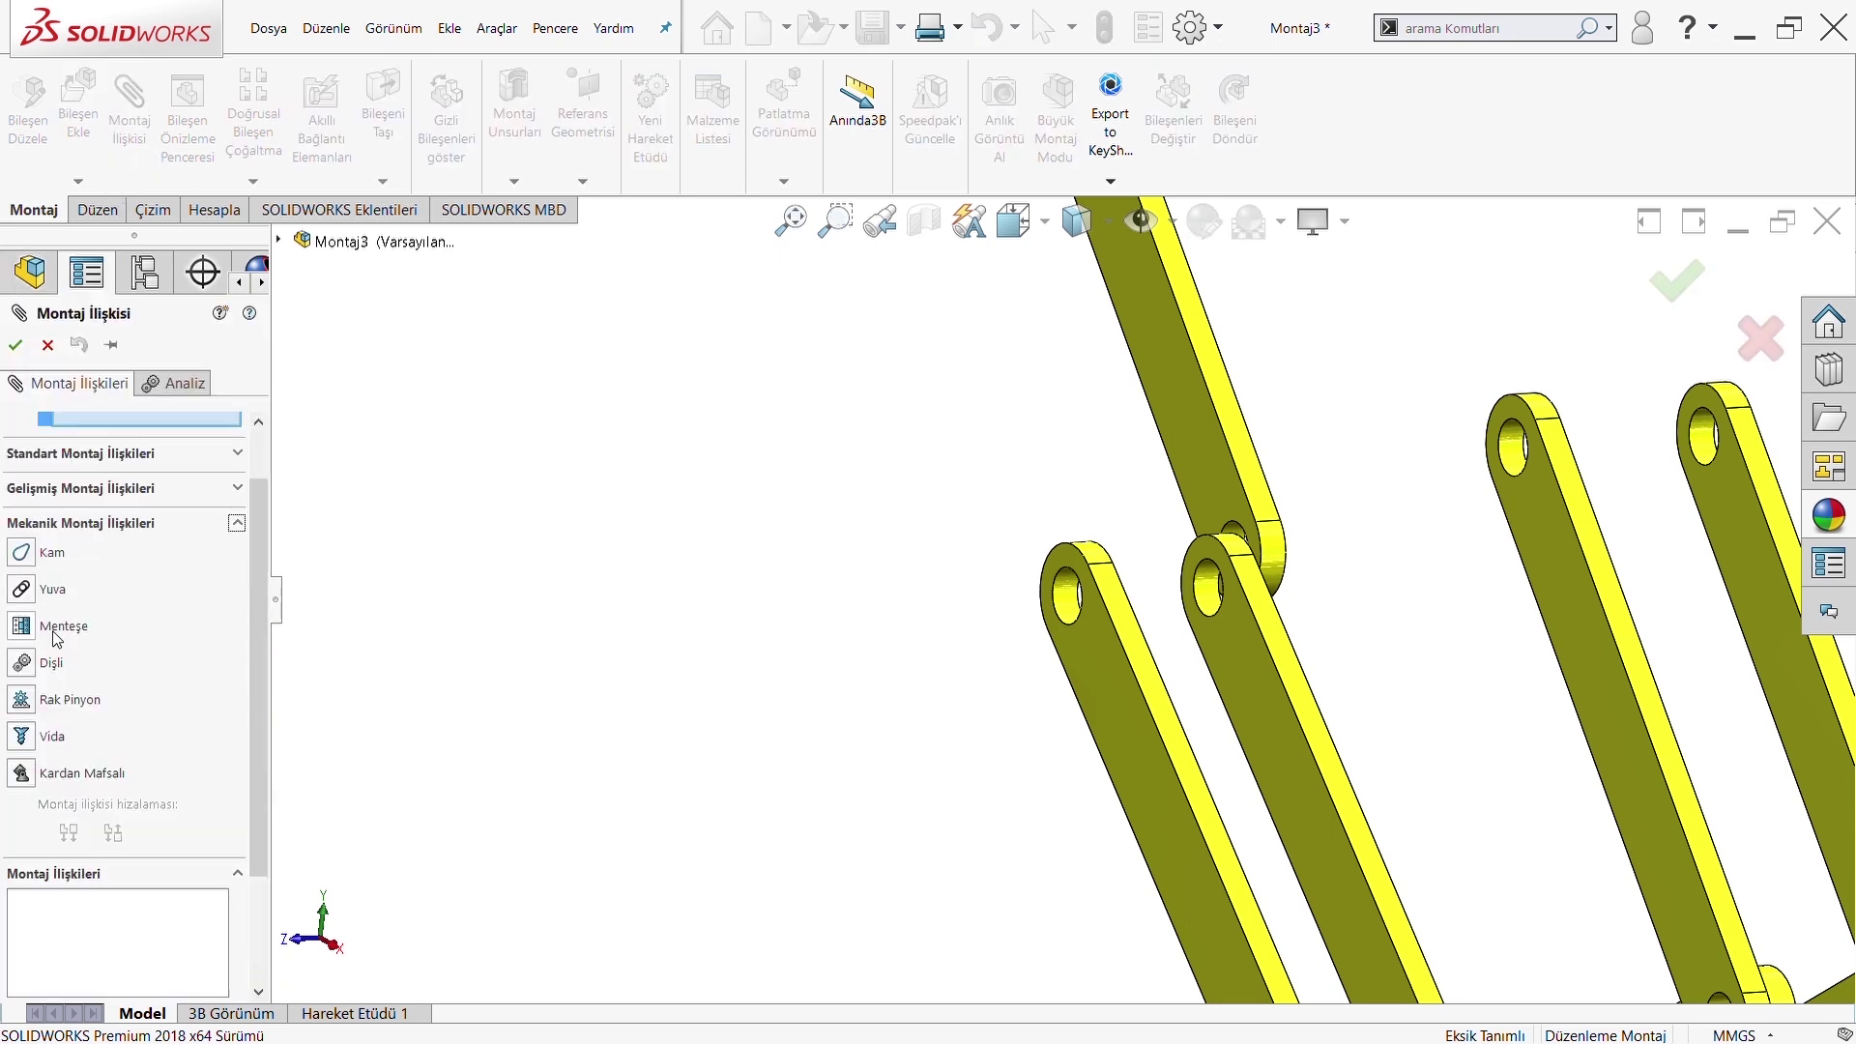
left_click(55, 633)
middle_click_drag(1083, 594, 936, 538)
scroll(1352, 661, "down", 5)
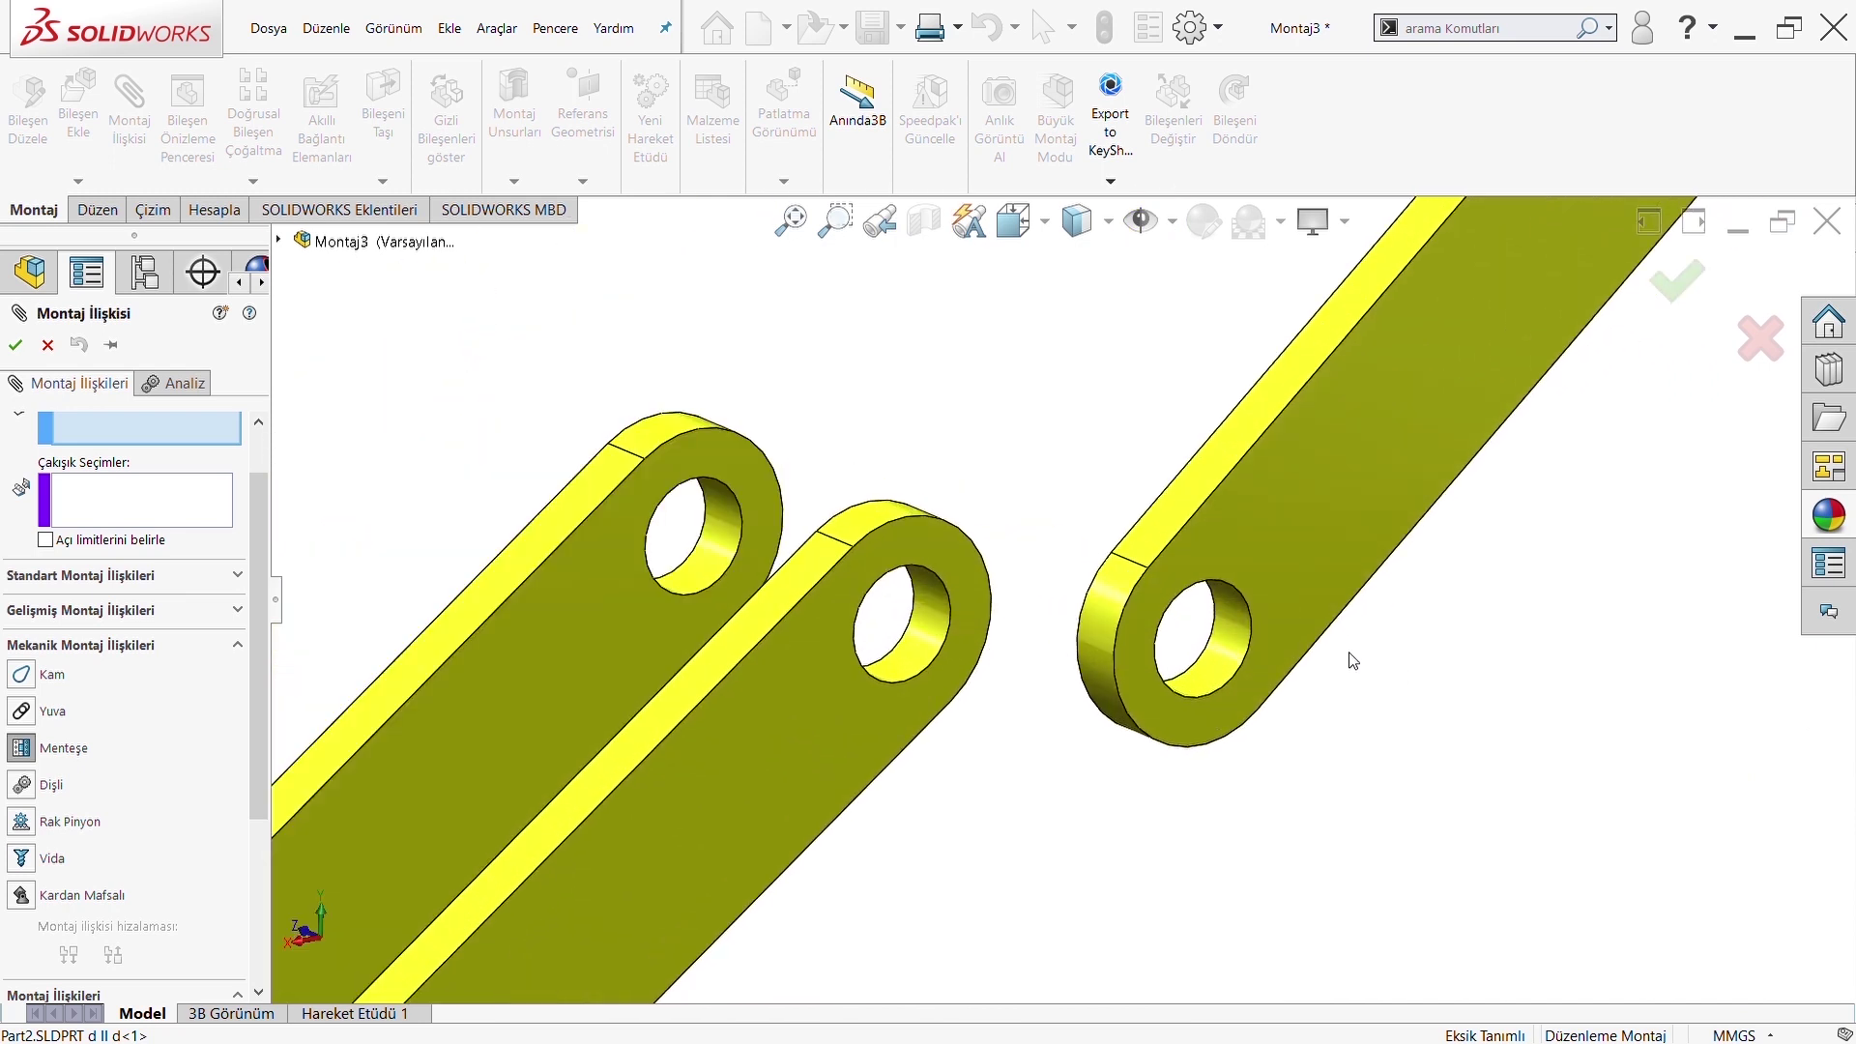
left_click(1247, 655)
mouse_move(1243, 659)
middle_mouse_down()
mouse_move(952, 633)
mouse_move(1069, 531)
mouse_move(805, 616)
middle_mouse_up()
left_click(952, 633)
left_click(1075, 553)
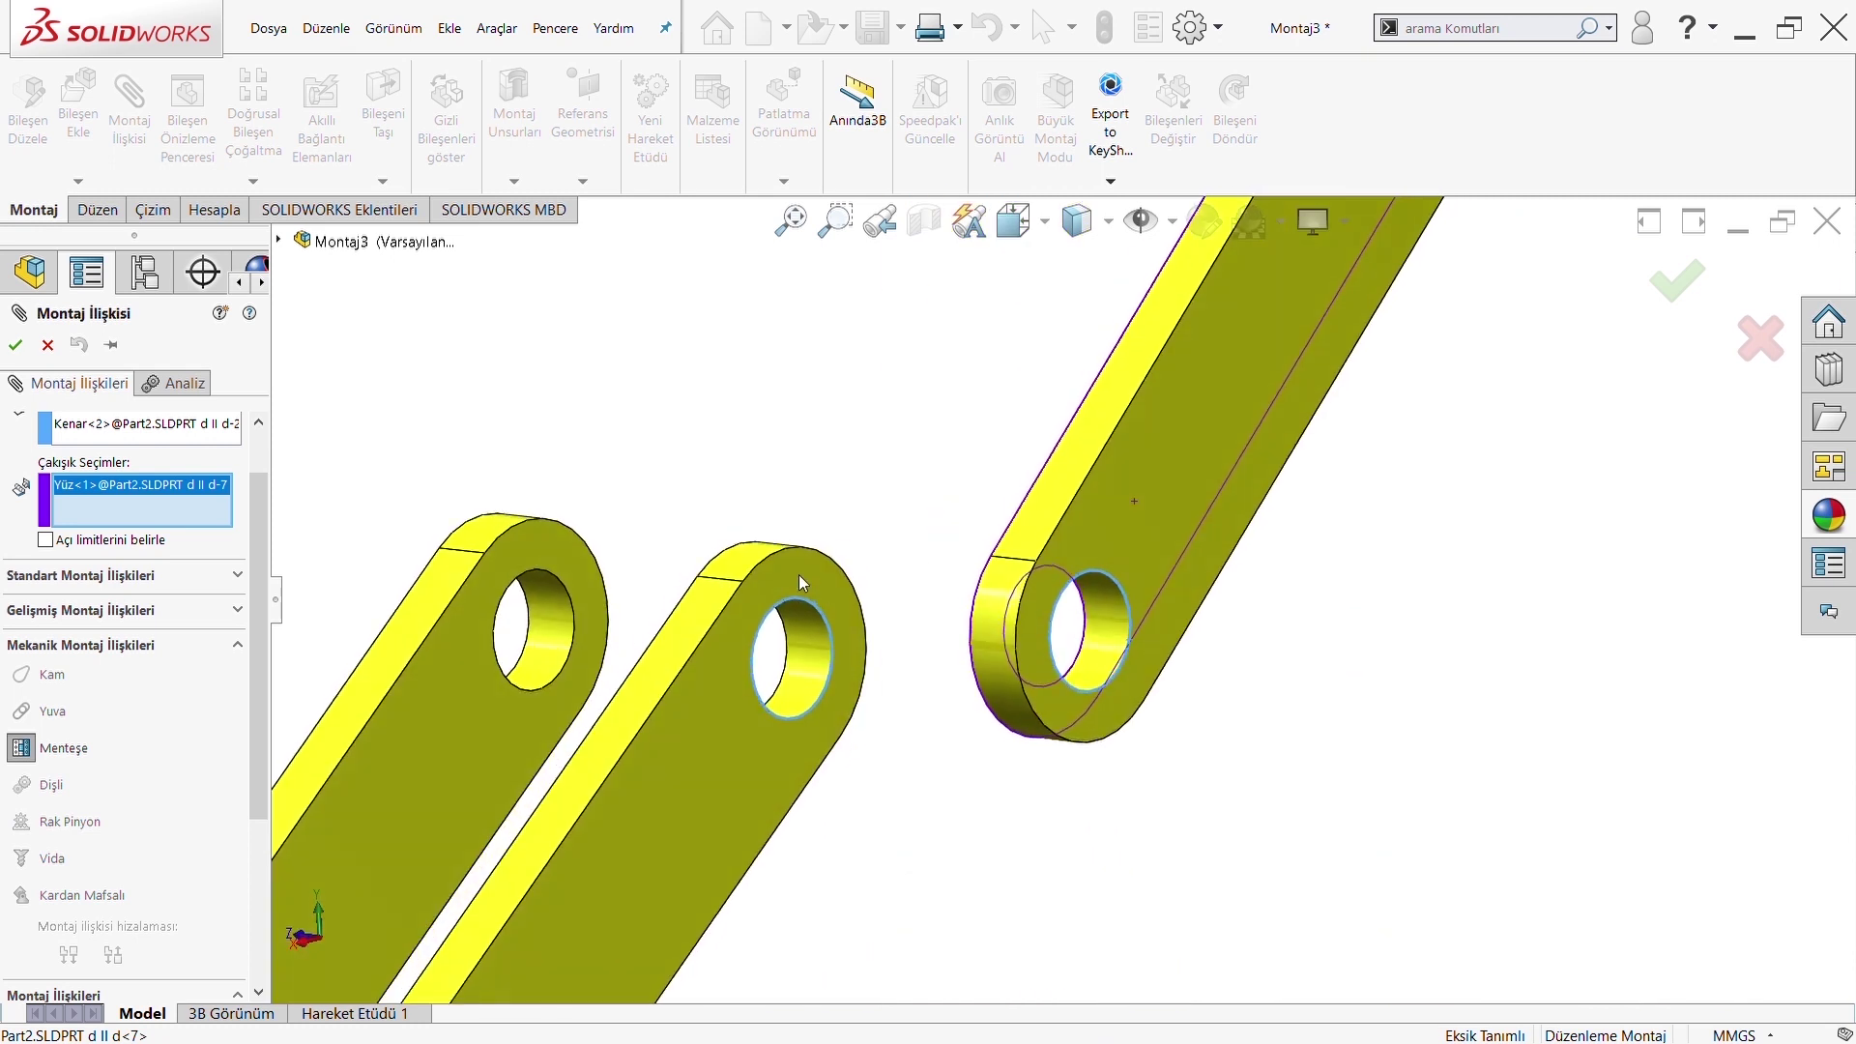
left_click(801, 583)
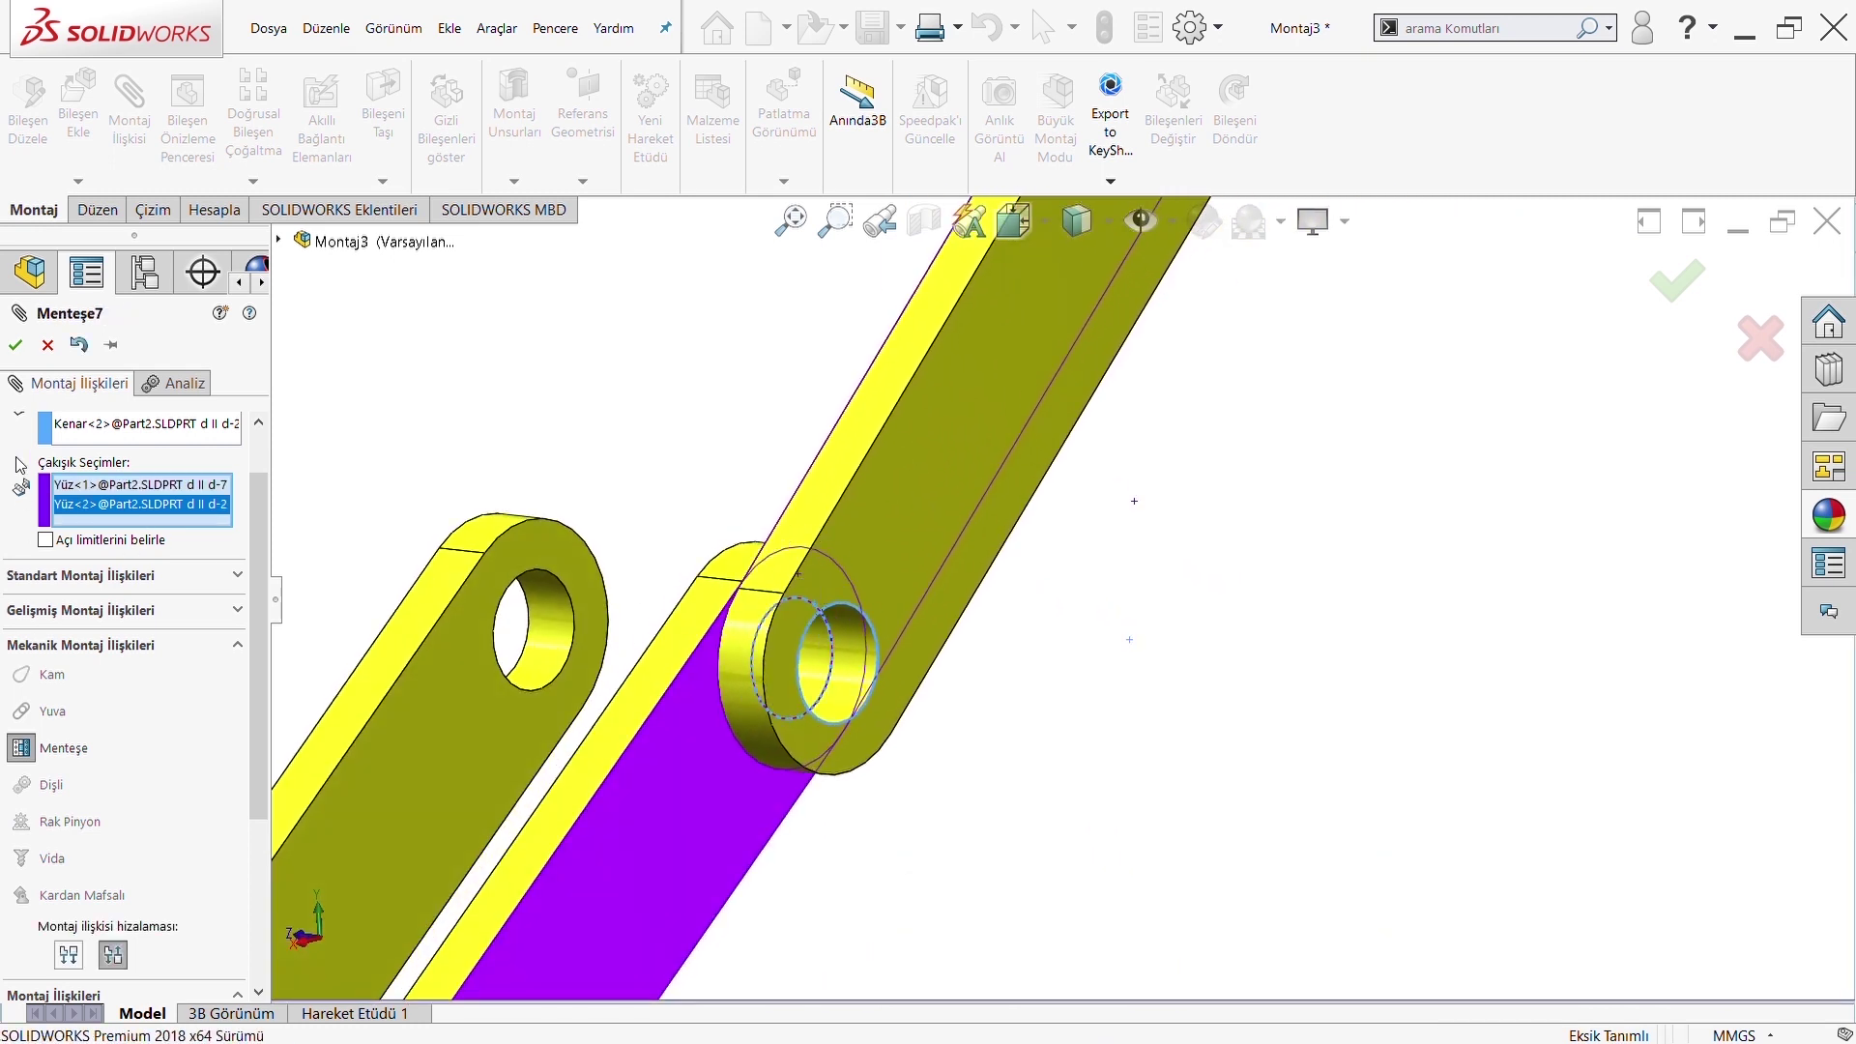
left_click(14, 344)
scroll(914, 694, "up", 5)
Swing the hinged link about its pin to a new angle
scroll(899, 643, "up", 4)
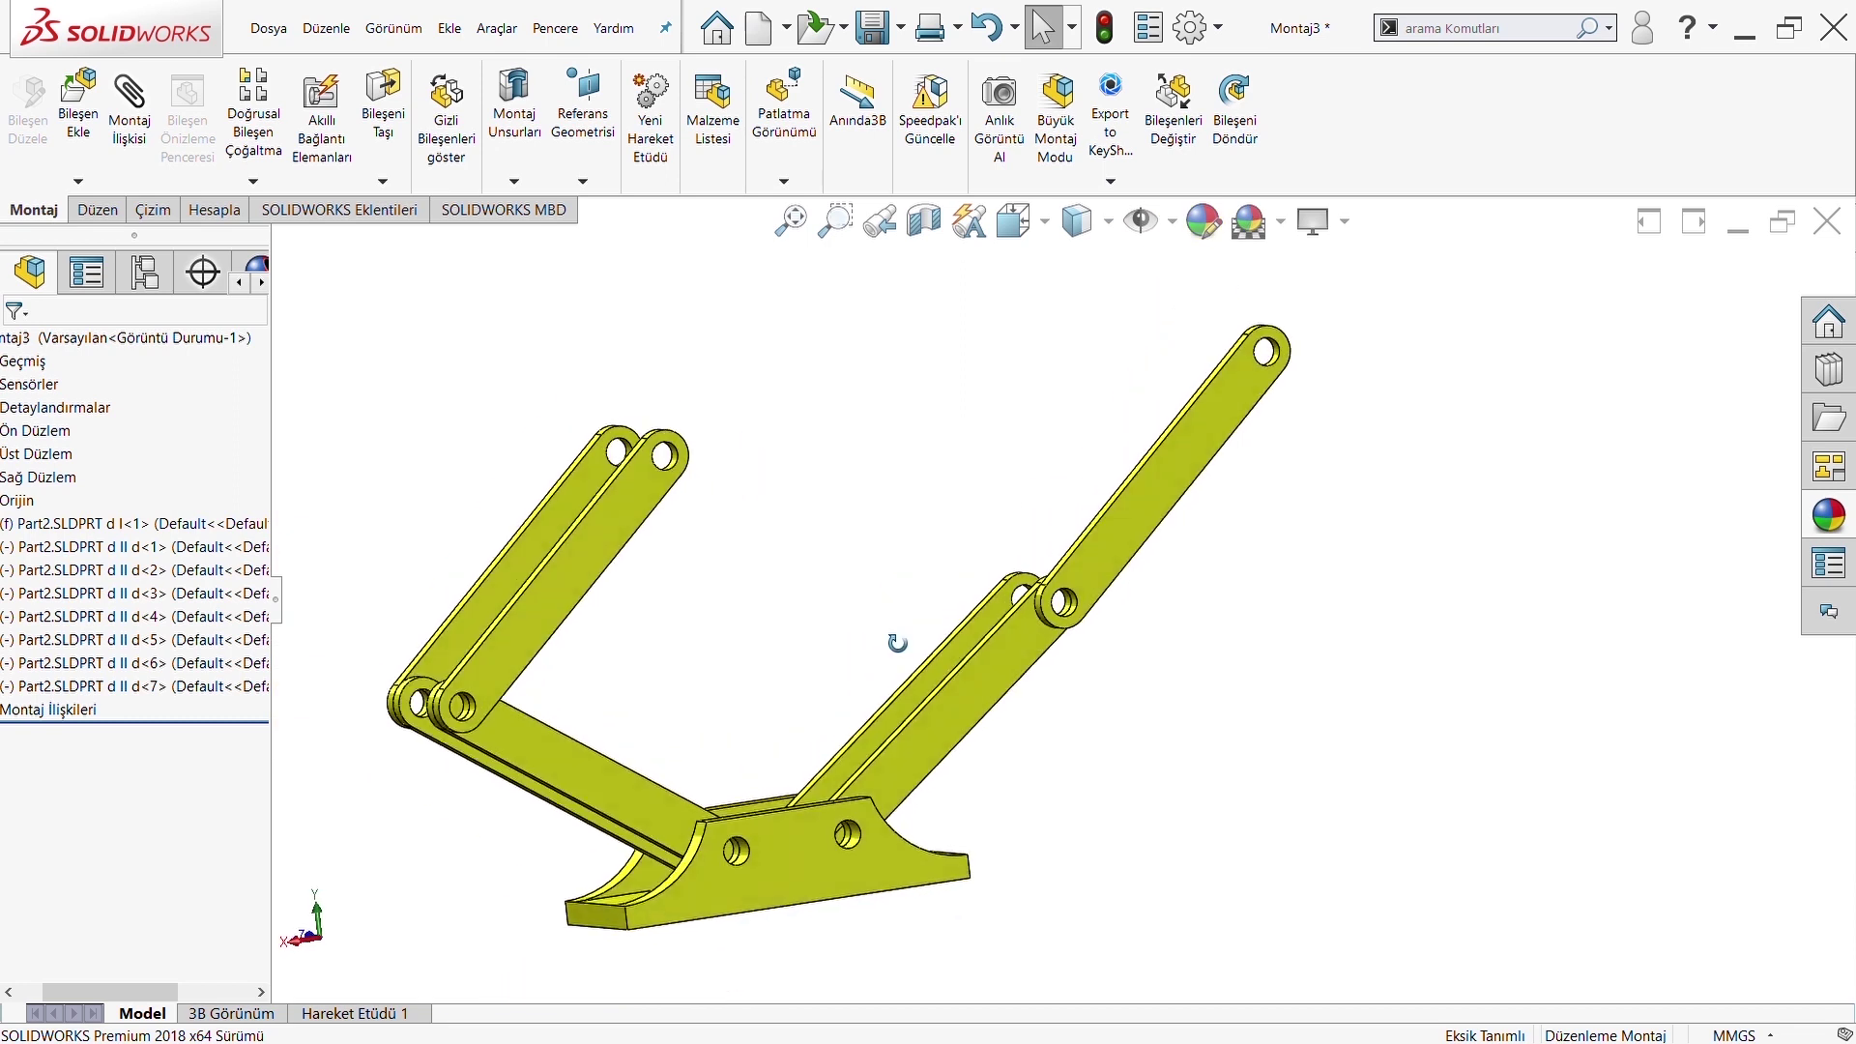
mouse_move(1238, 420)
left_mouse_down()
mouse_move(924, 377)
mouse_move(746, 397)
mouse_move(767, 481)
mouse_move(745, 422)
left_mouse_up()
key("Escape")
mouse_move(944, 455)
middle_mouse_down()
mouse_move(803, 492)
mouse_move(850, 584)
mouse_move(950, 601)
middle_mouse_up()
key("Escape")
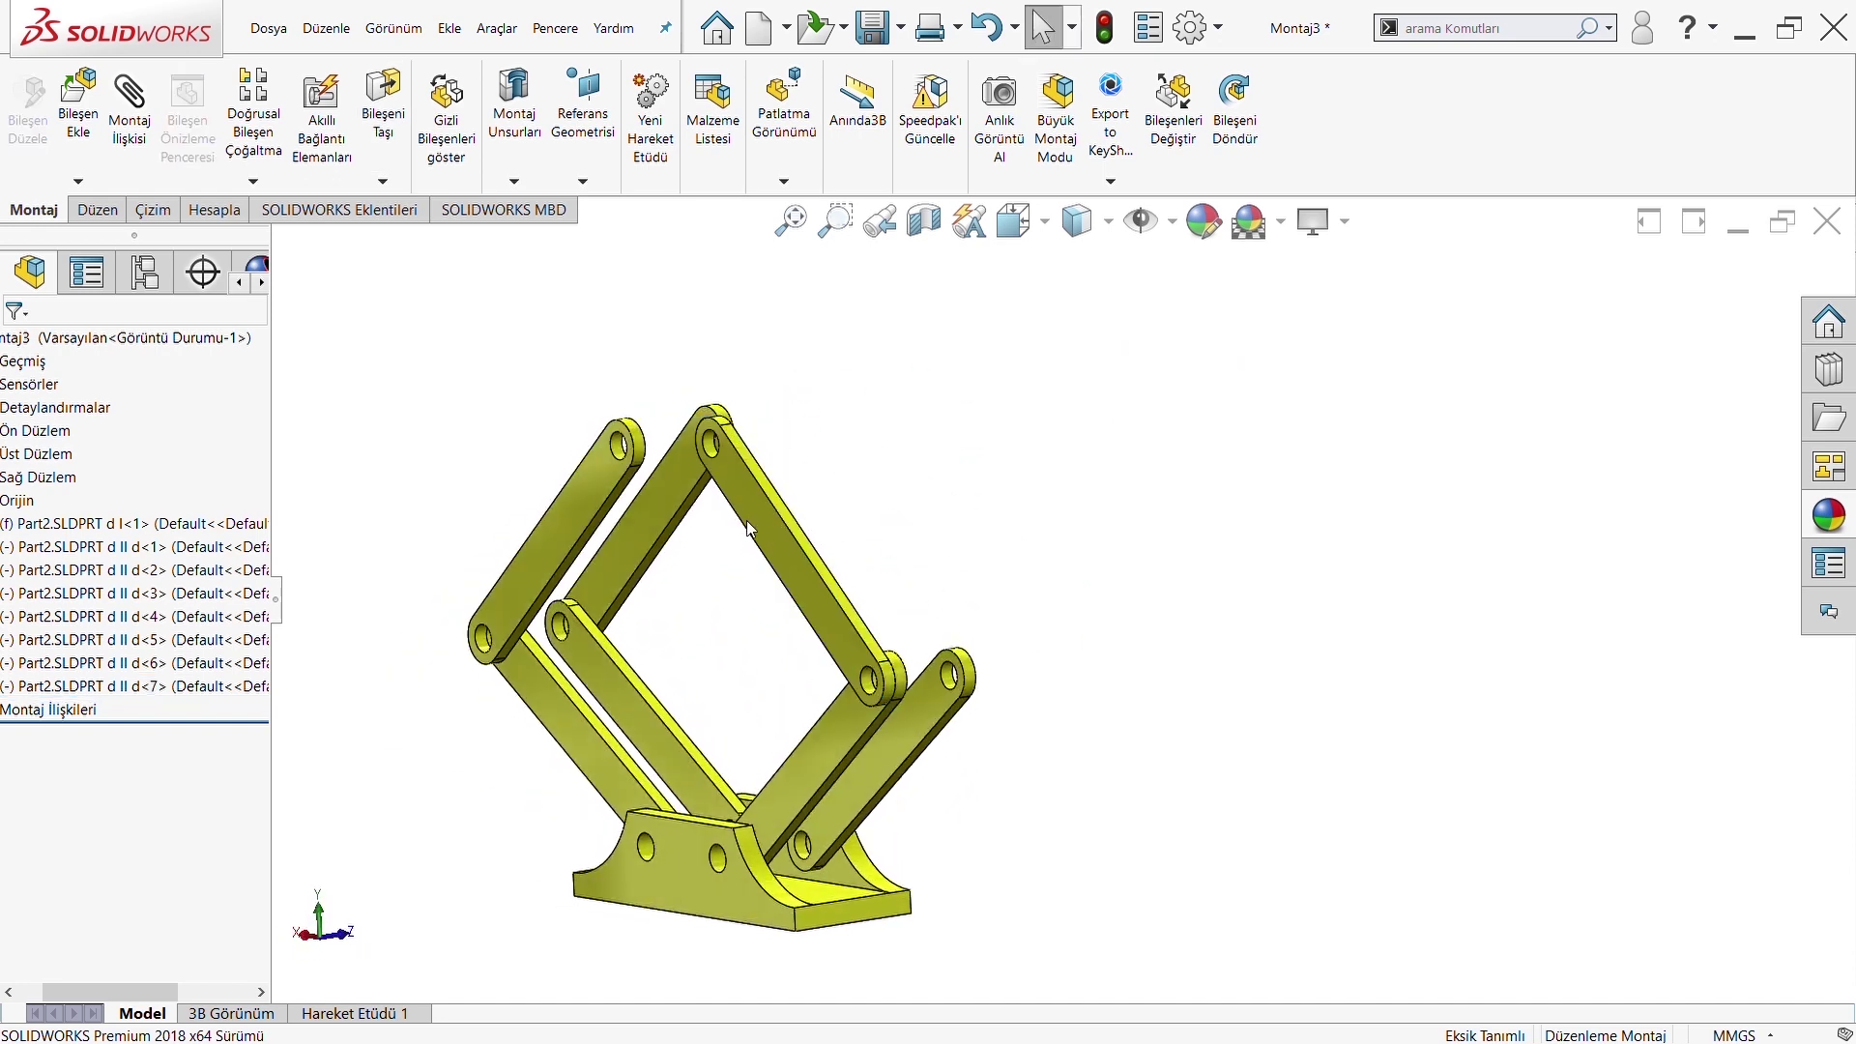
Ctrl-drag a link to create an eighth link bar copy
mouse_move(772, 532)
left_mouse_down("ctrl")
mouse_move(942, 464)
mouse_move(952, 619)
left_mouse_up("ctrl")
mouse_move(952, 618)
middle_mouse_down()
mouse_move(890, 653)
mouse_move(933, 675)
middle_mouse_up()
scroll(950, 657, "down", 1)
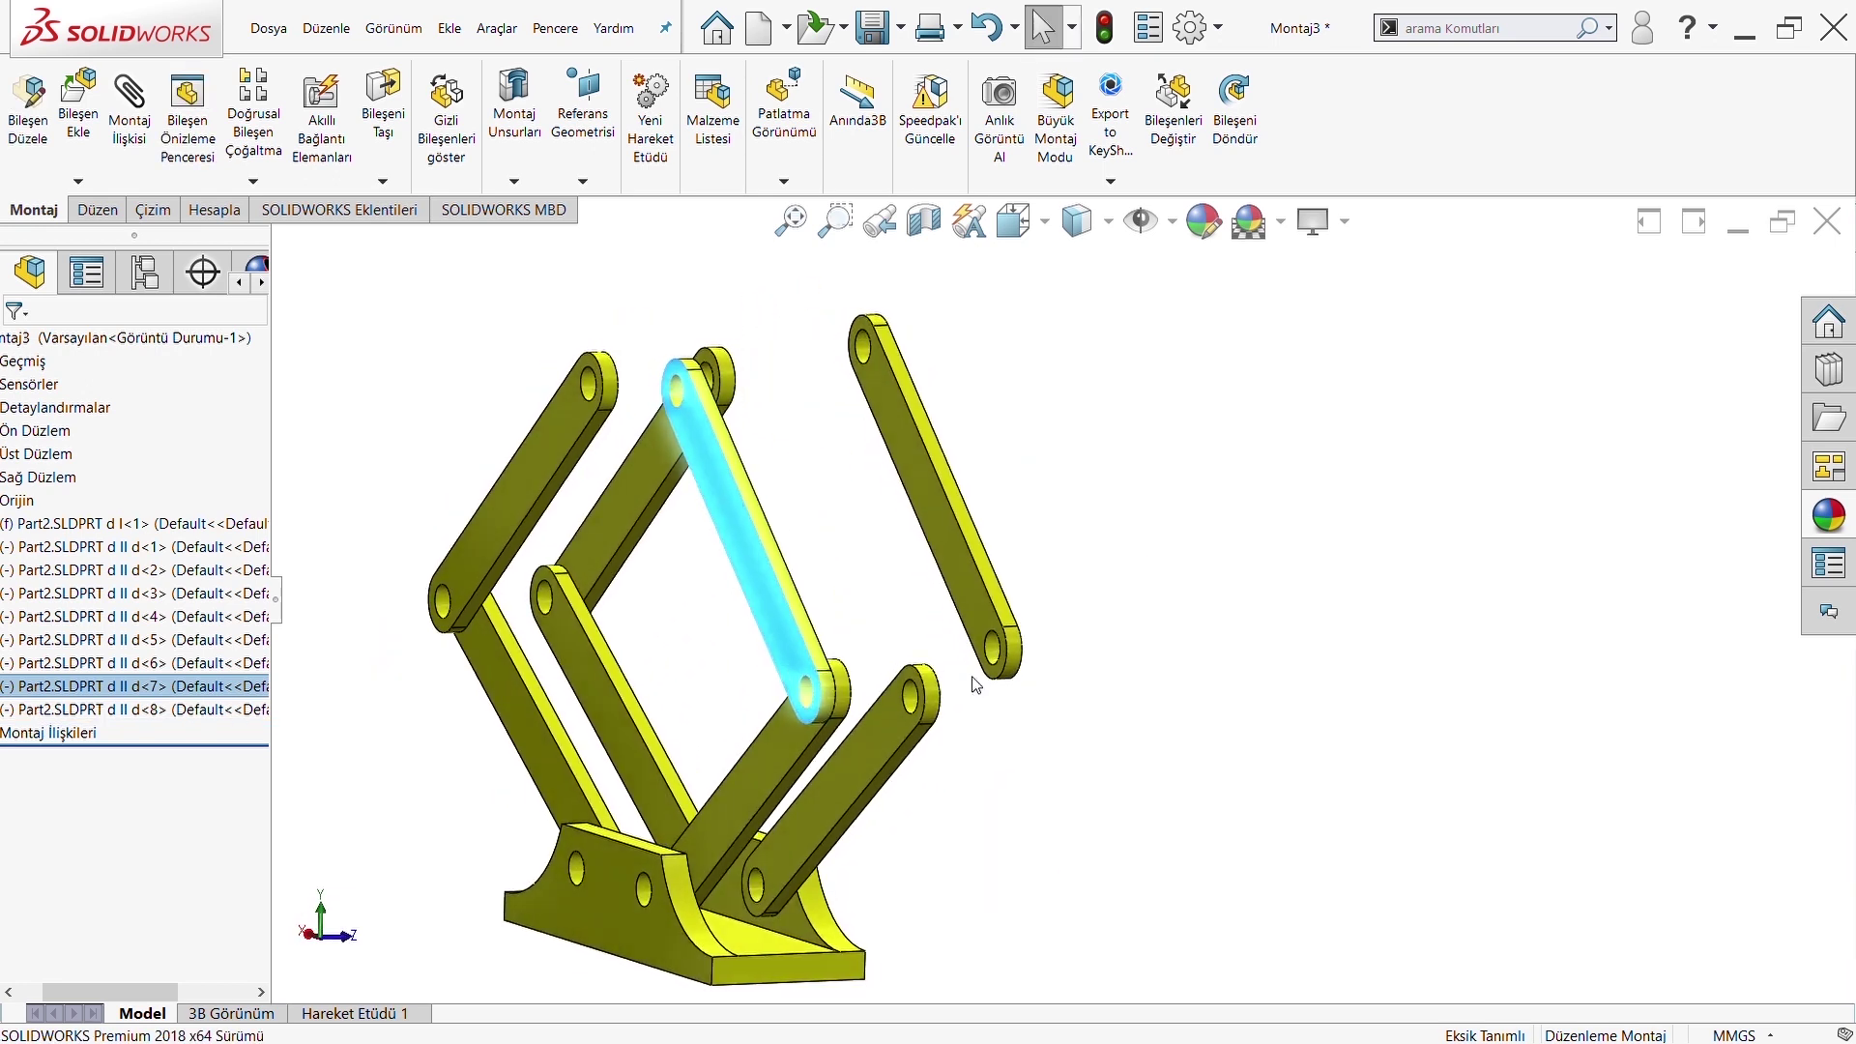
scroll(950, 657, "down", 3)
left_click(828, 520)
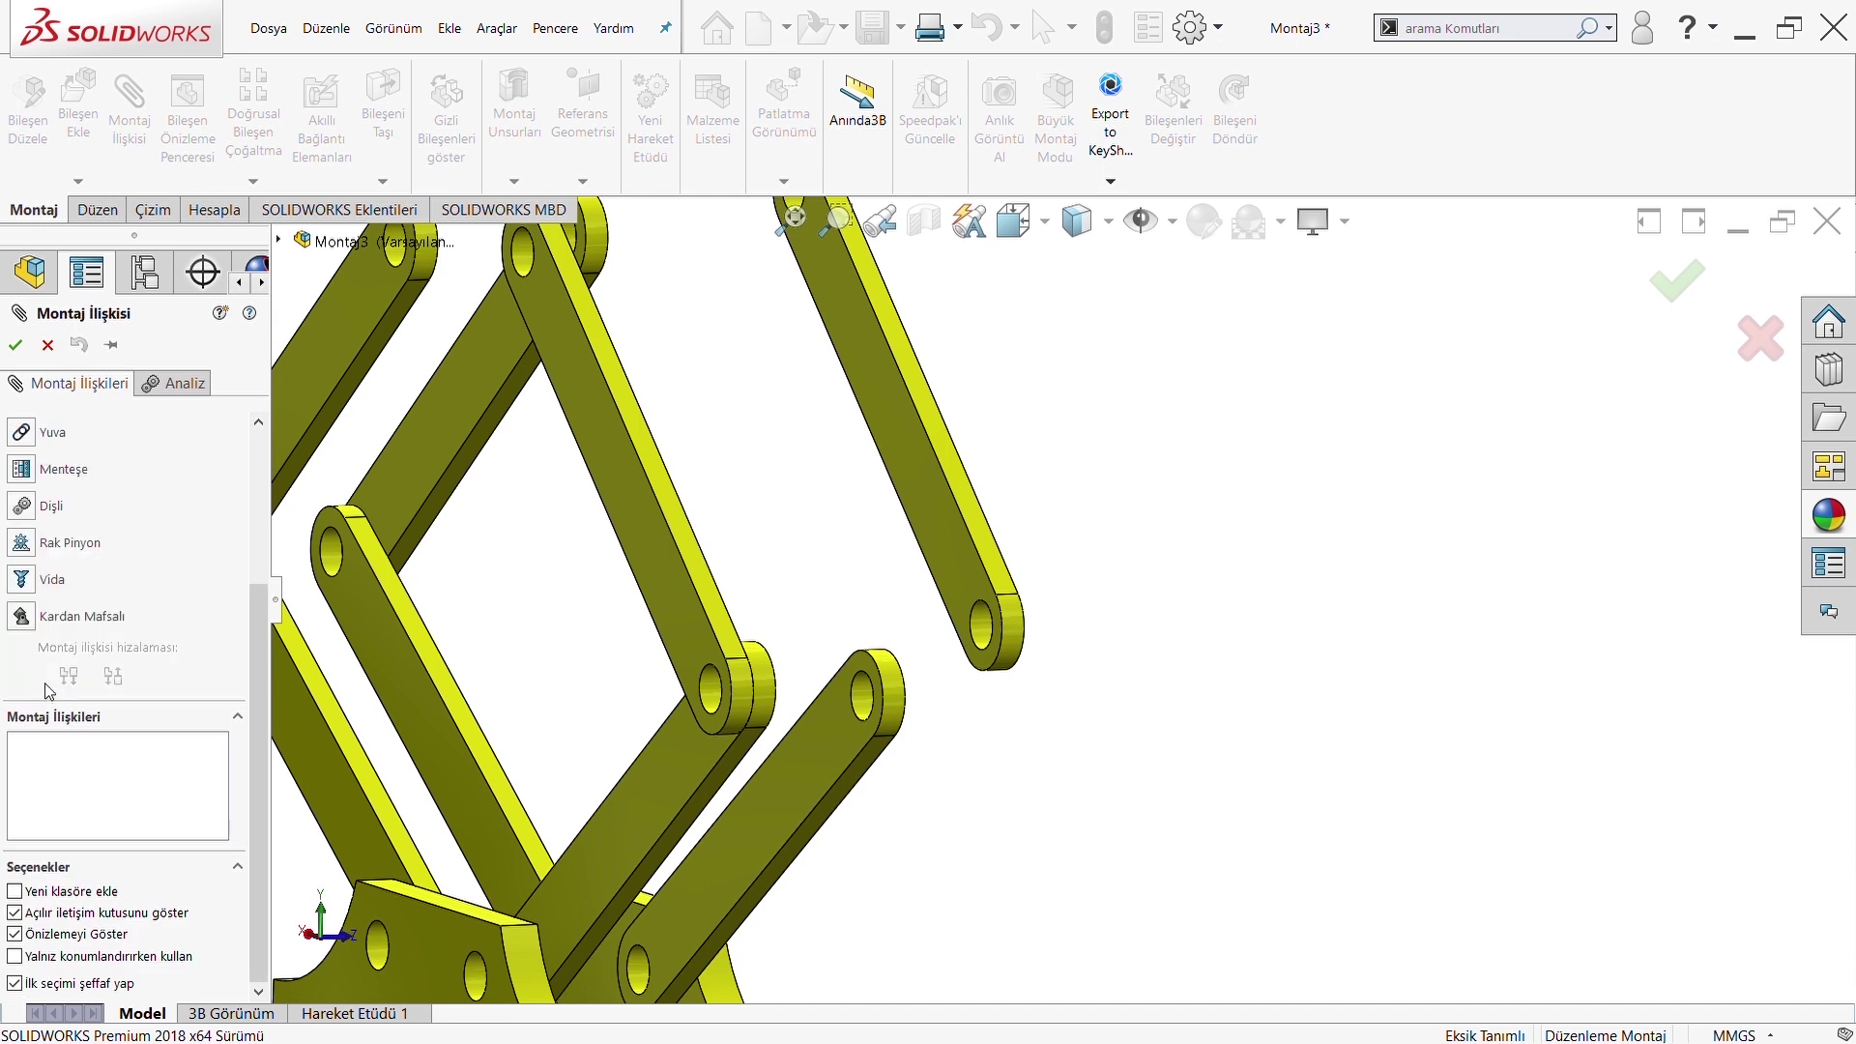
Hinge the eighth link to the lower link's upper hole and face as Menteşe8
left_click(50, 682)
left_click(49, 629)
scroll(837, 604, "down", 1)
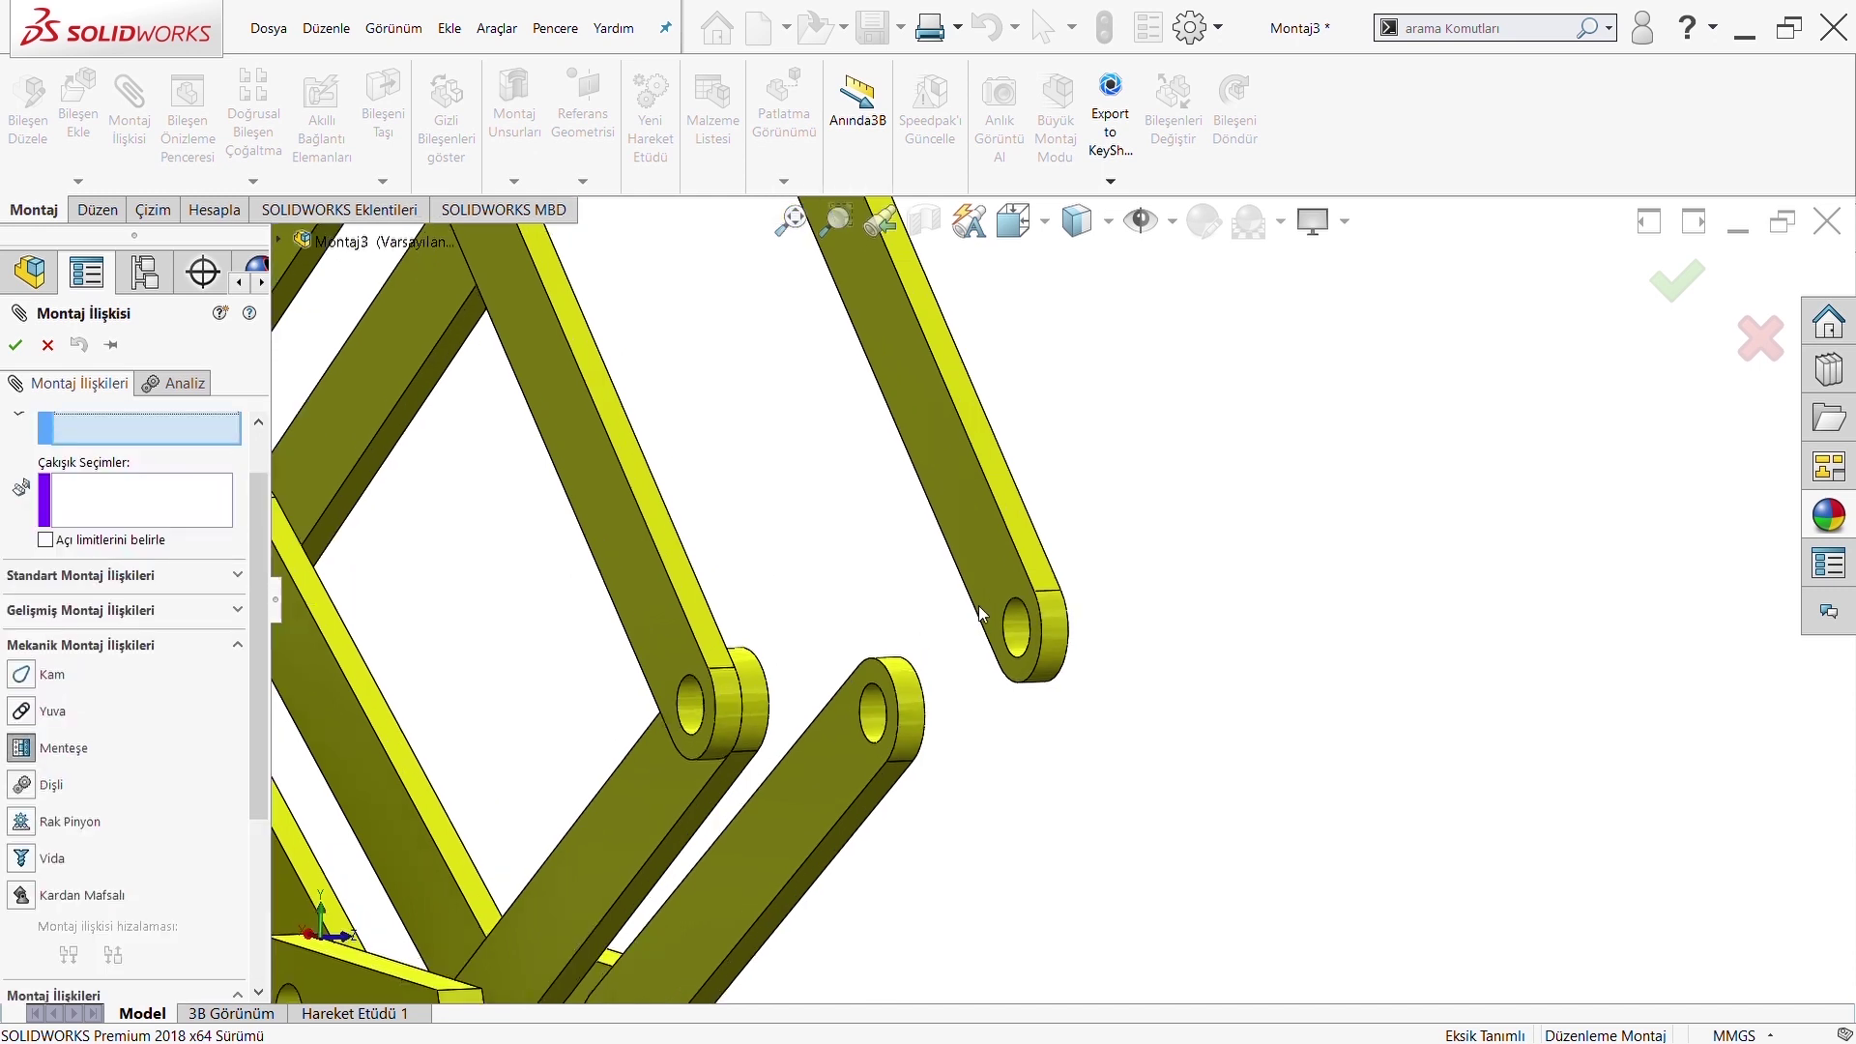
middle_click_drag(952, 676, 936, 779)
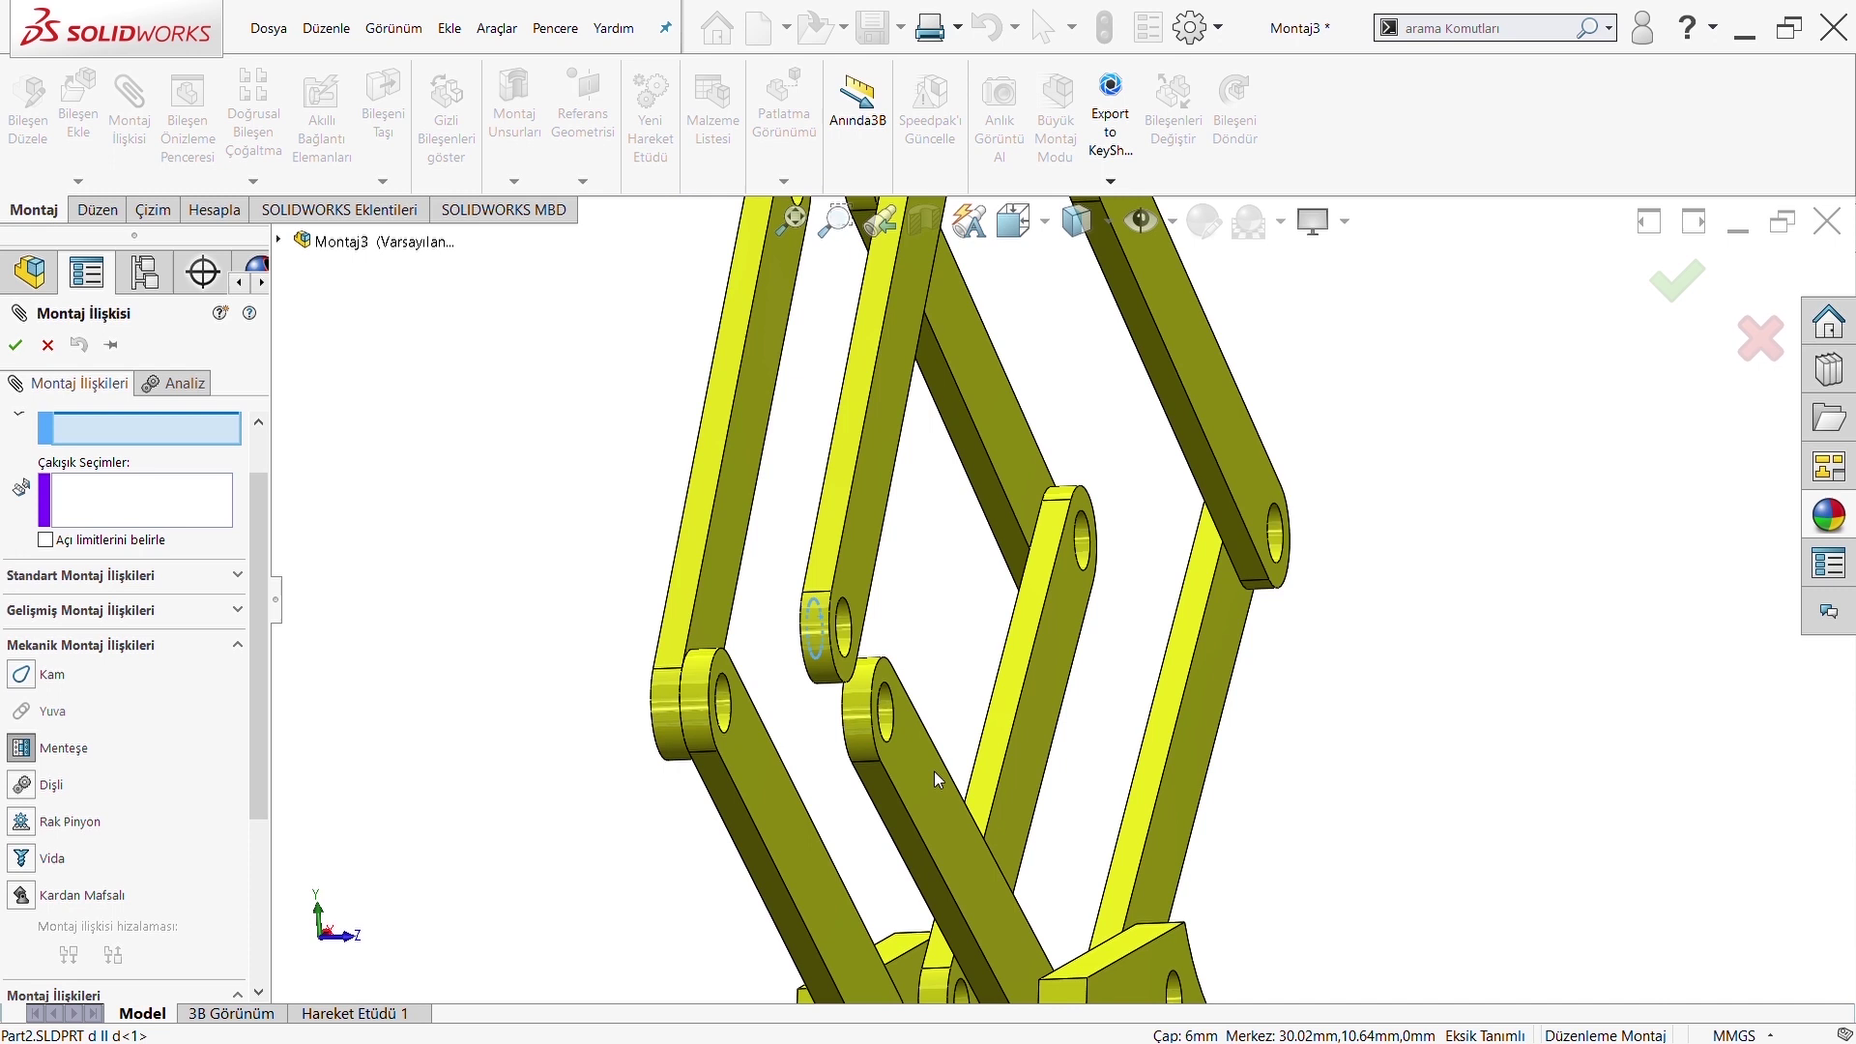
left_click(886, 716)
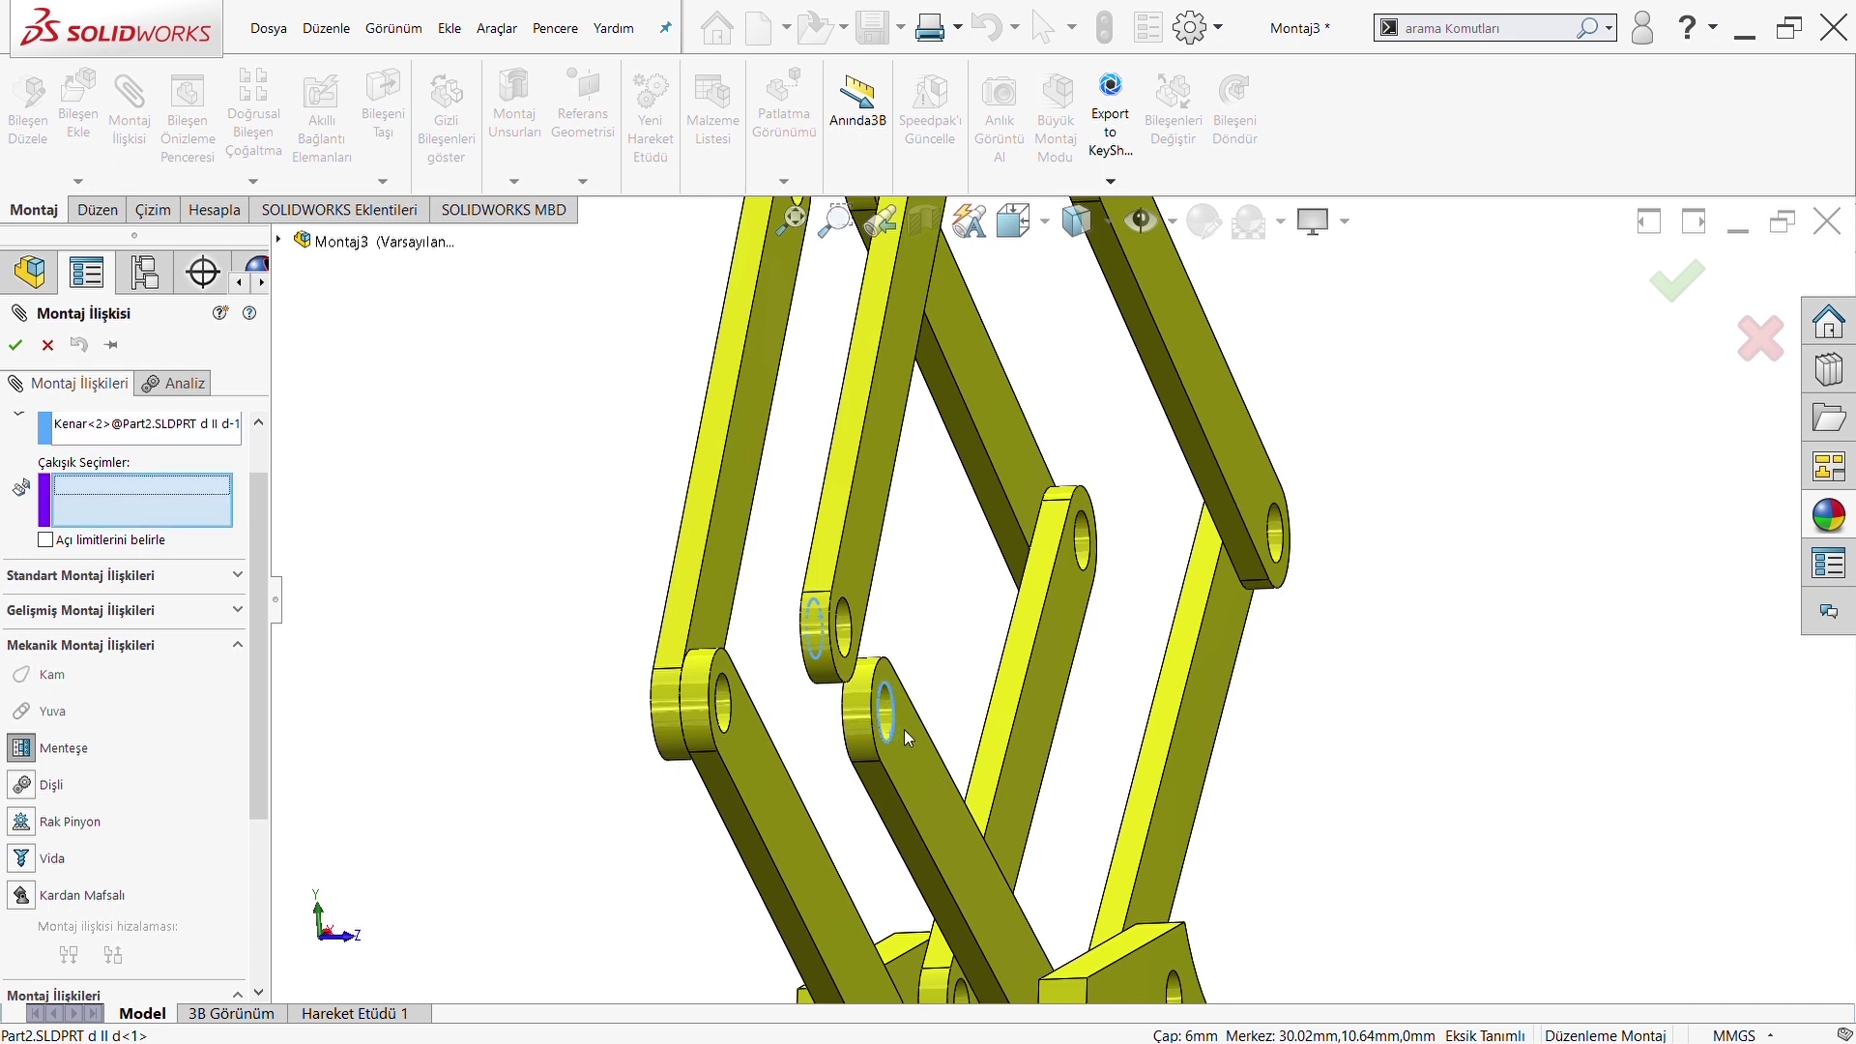
left_click(920, 769)
middle_click_drag(1012, 522, 1479, 553)
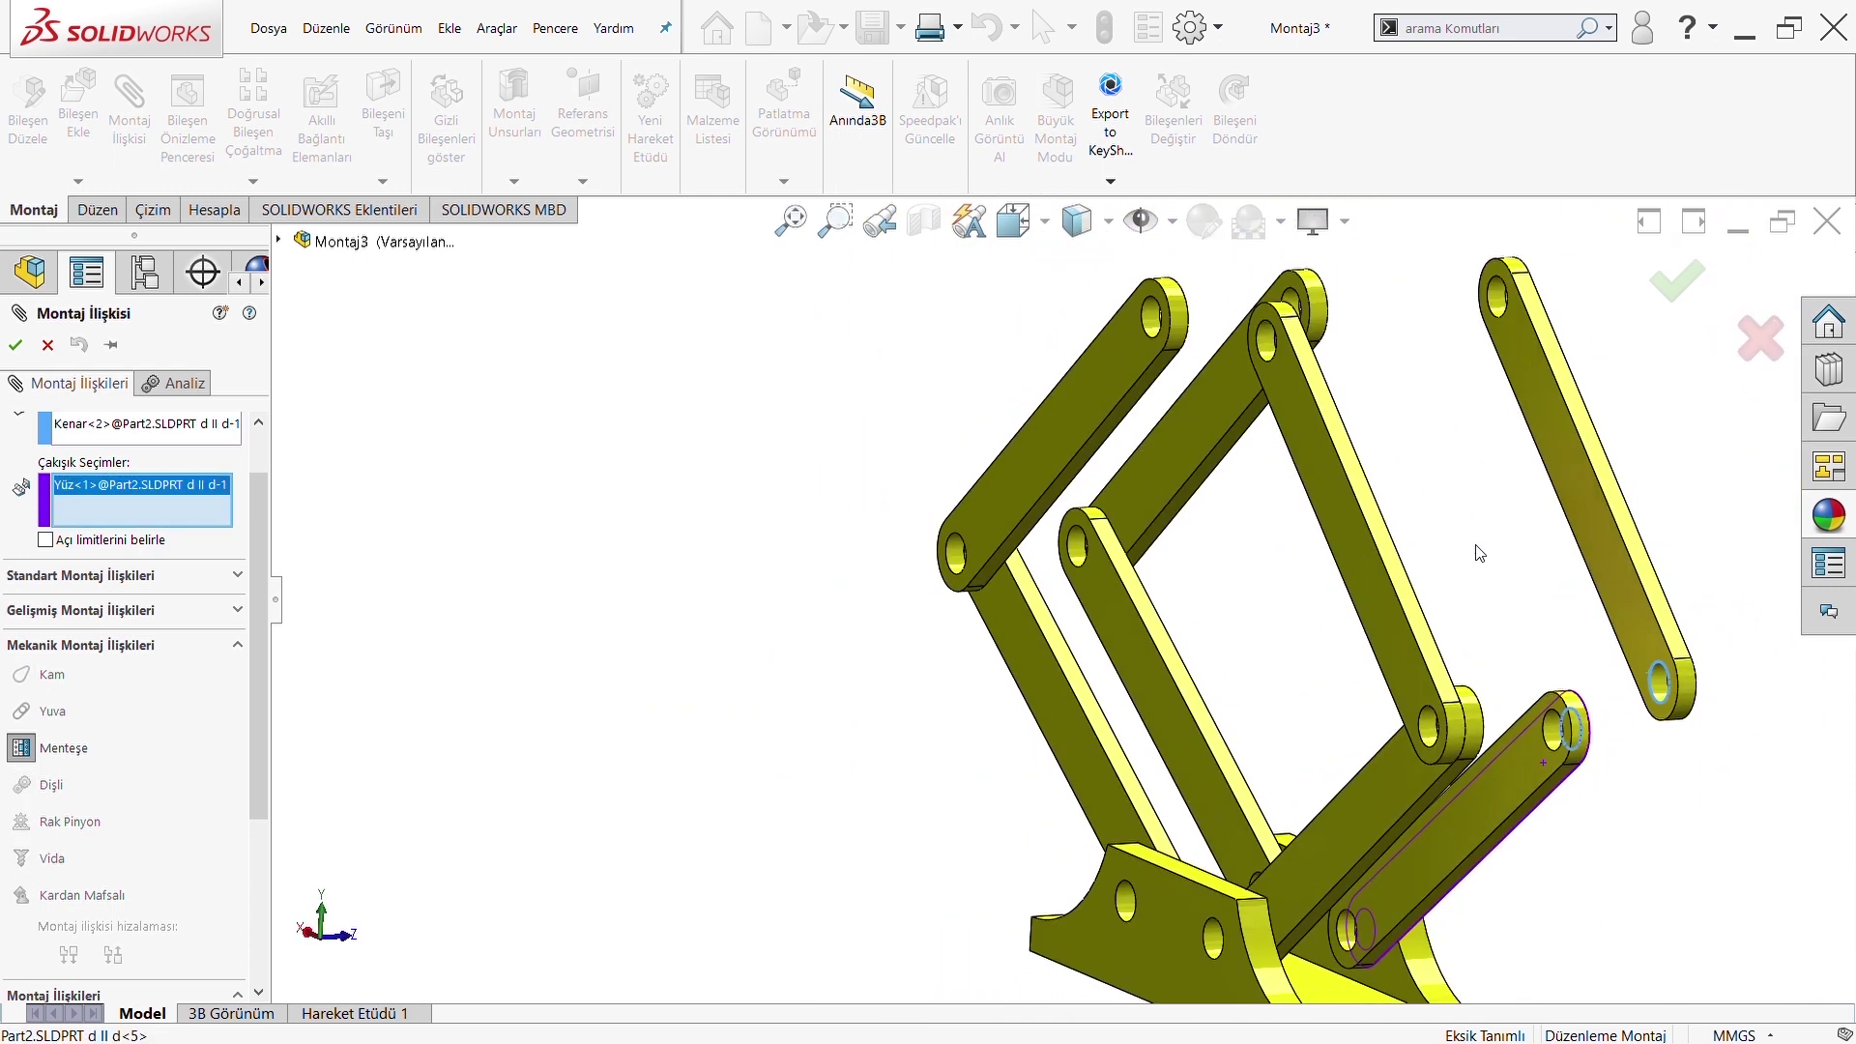
scroll(1547, 532, "down", 2)
left_click(1440, 527)
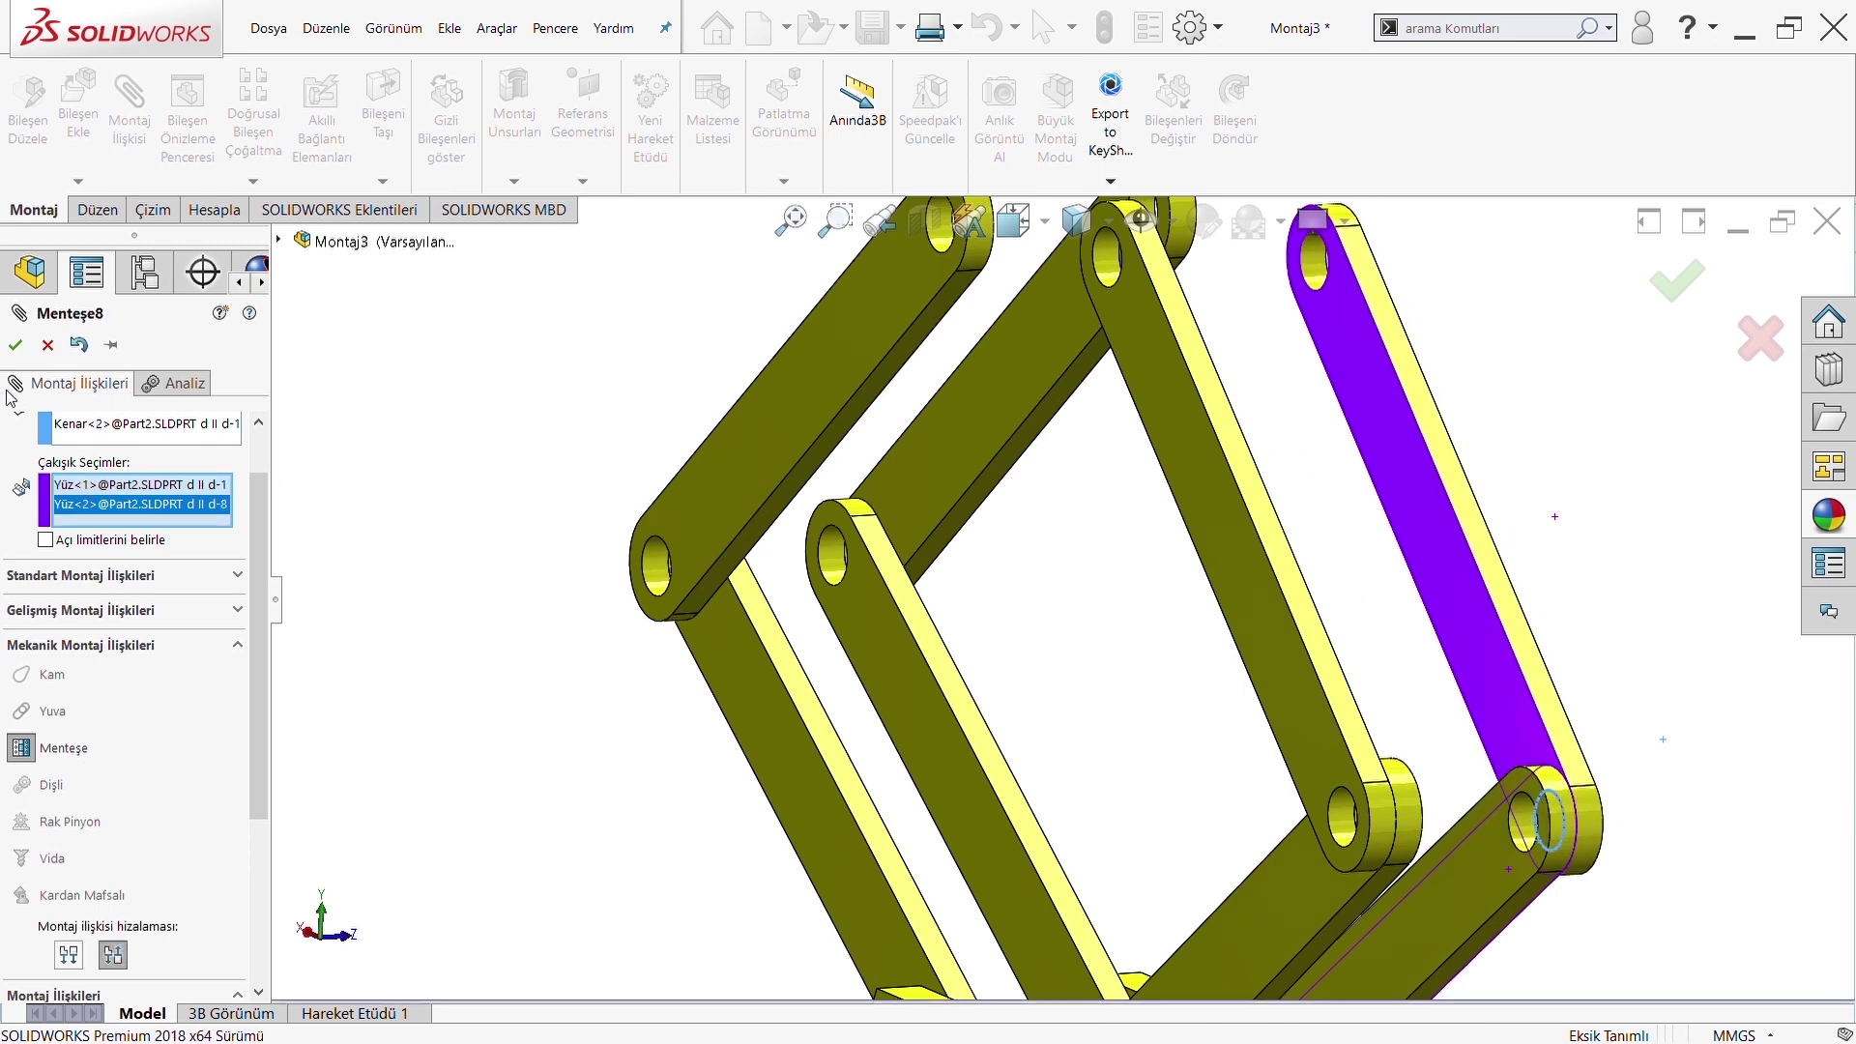
left_click(16, 346)
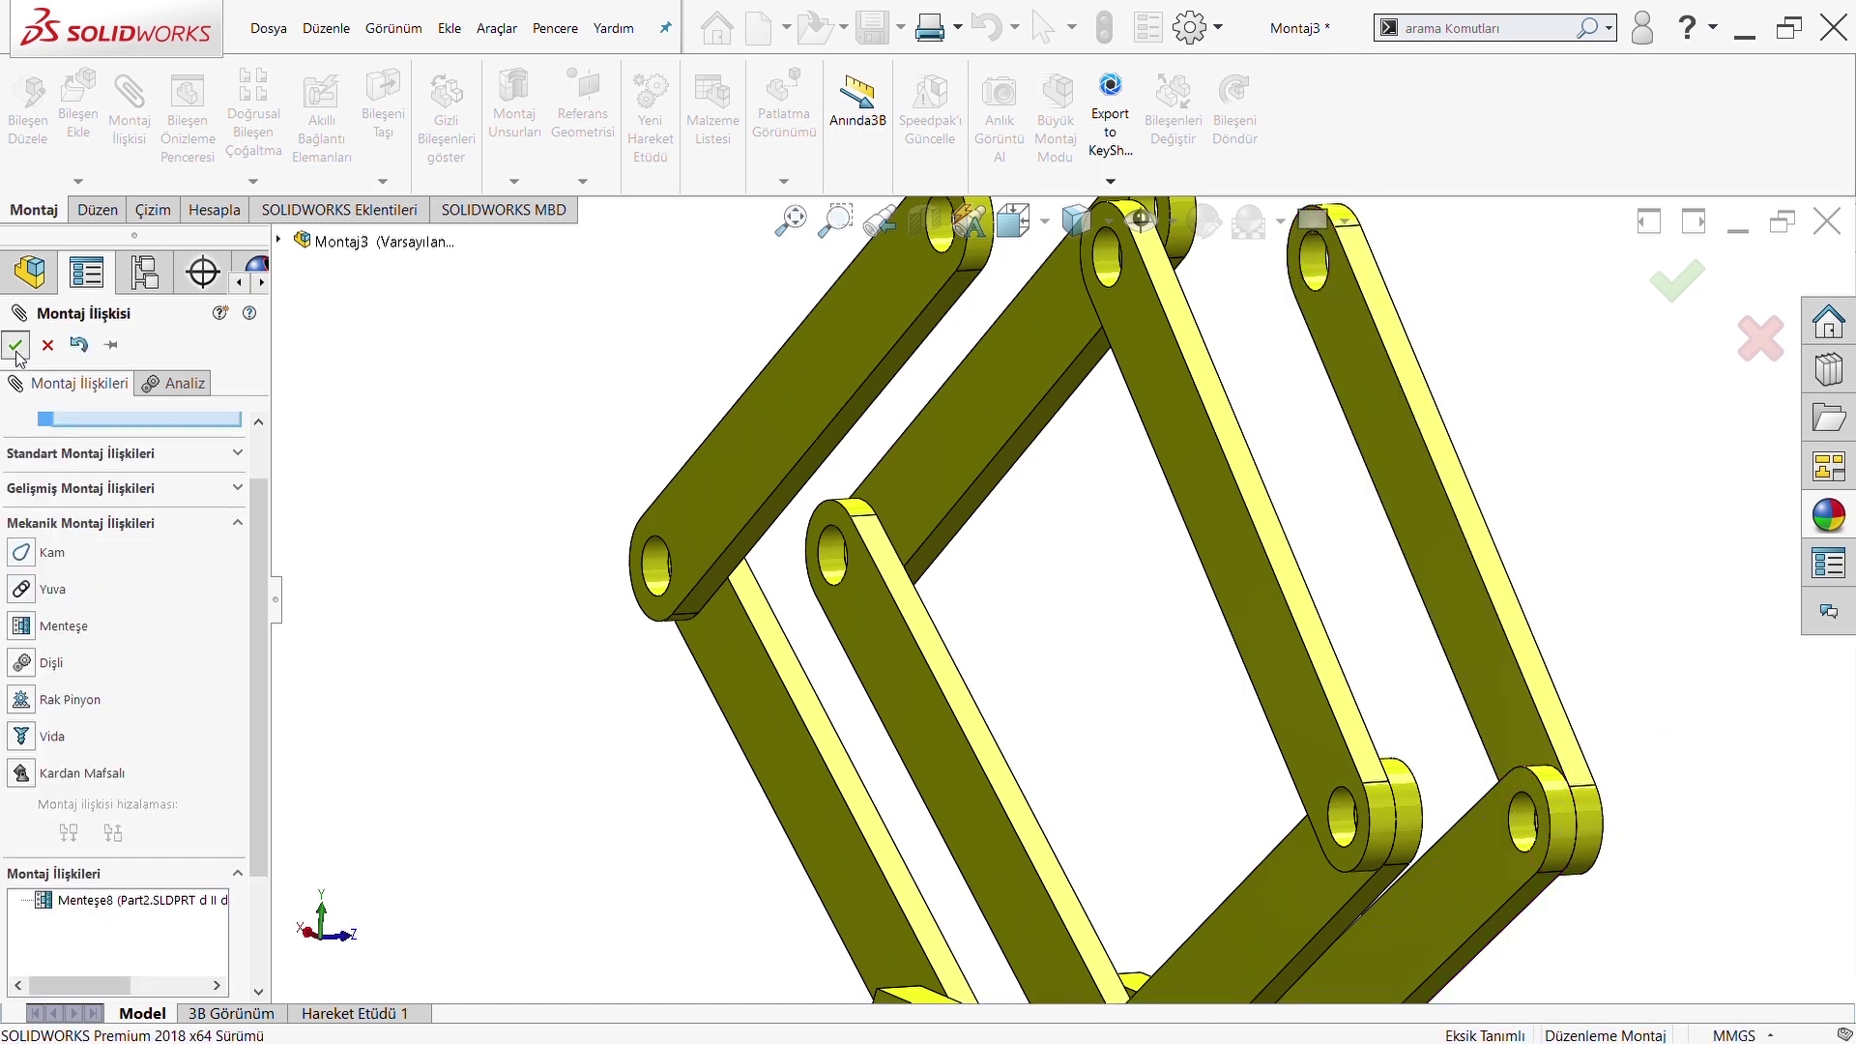
scroll(1144, 563, "up", 3)
scroll(1336, 580, "up", 2)
In front view, insert Part1, the pegged top block, and place it above the linkage
middle_click_drag(1254, 580, 1298, 613)
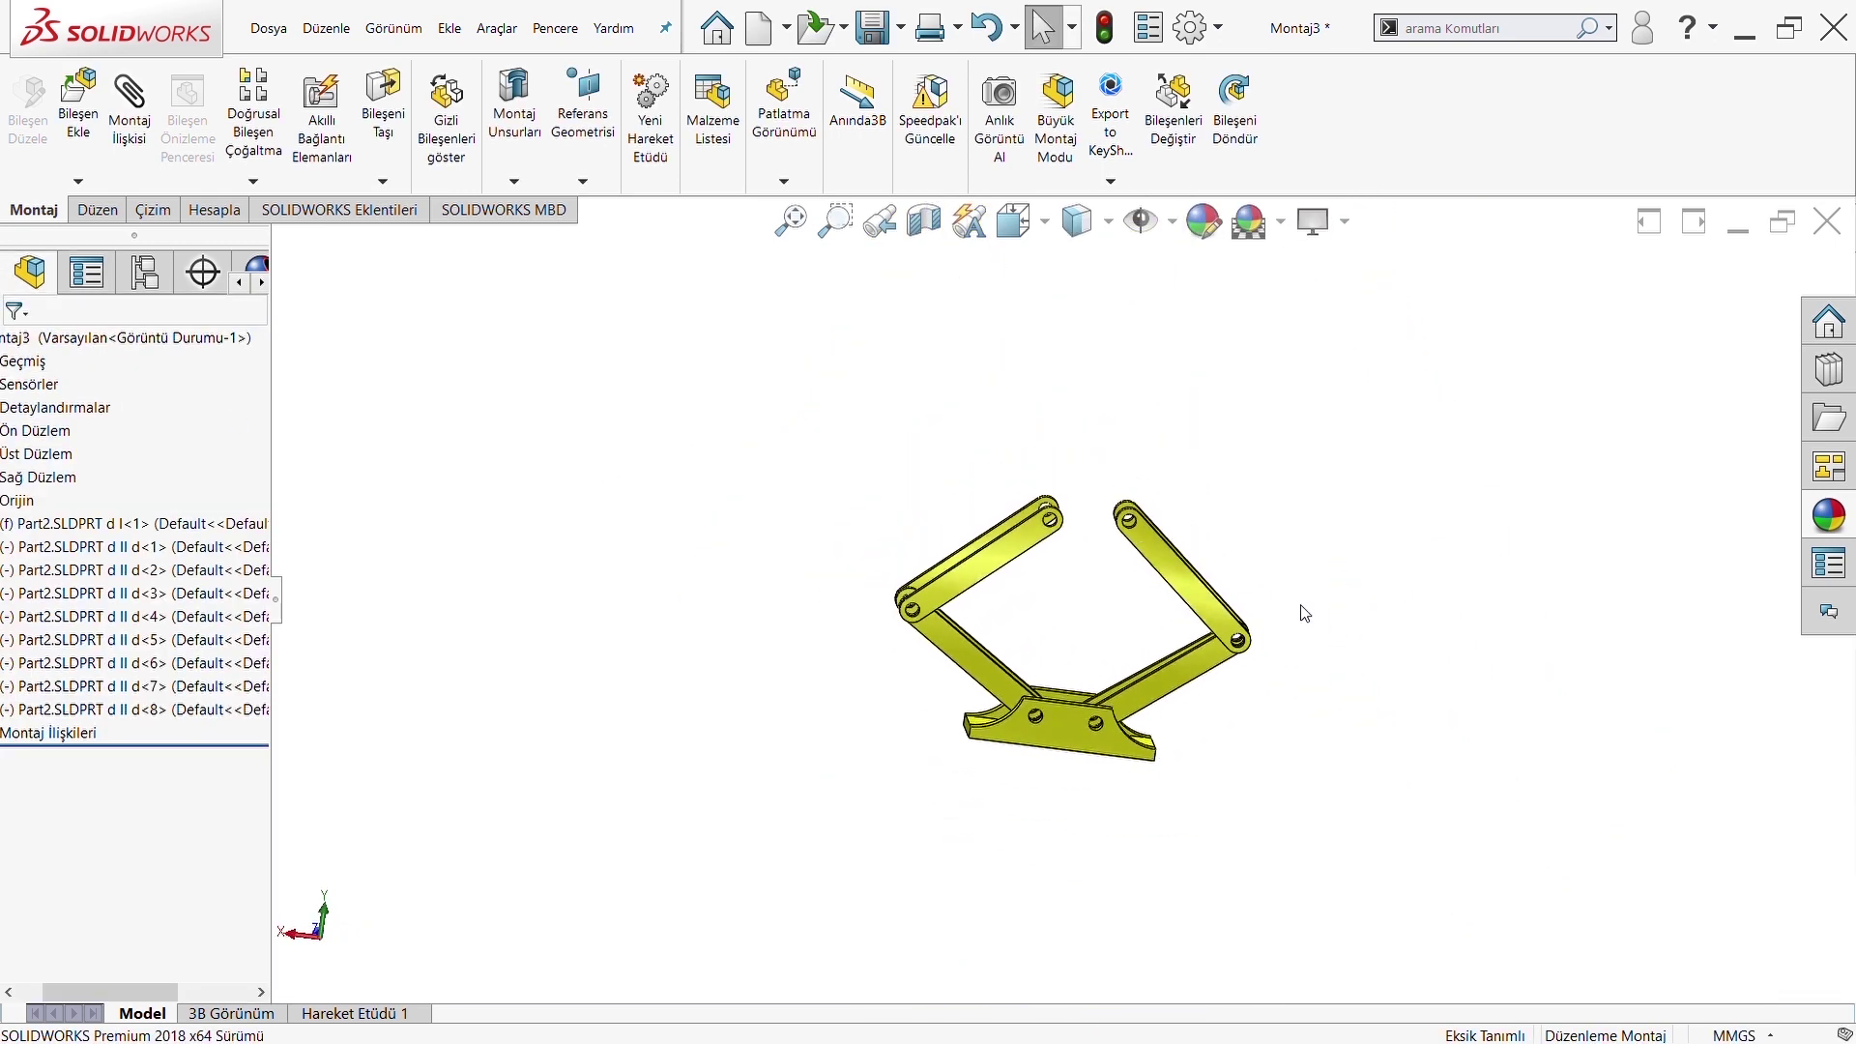
scroll(1298, 614, "down", 3)
key("ctrl+1")
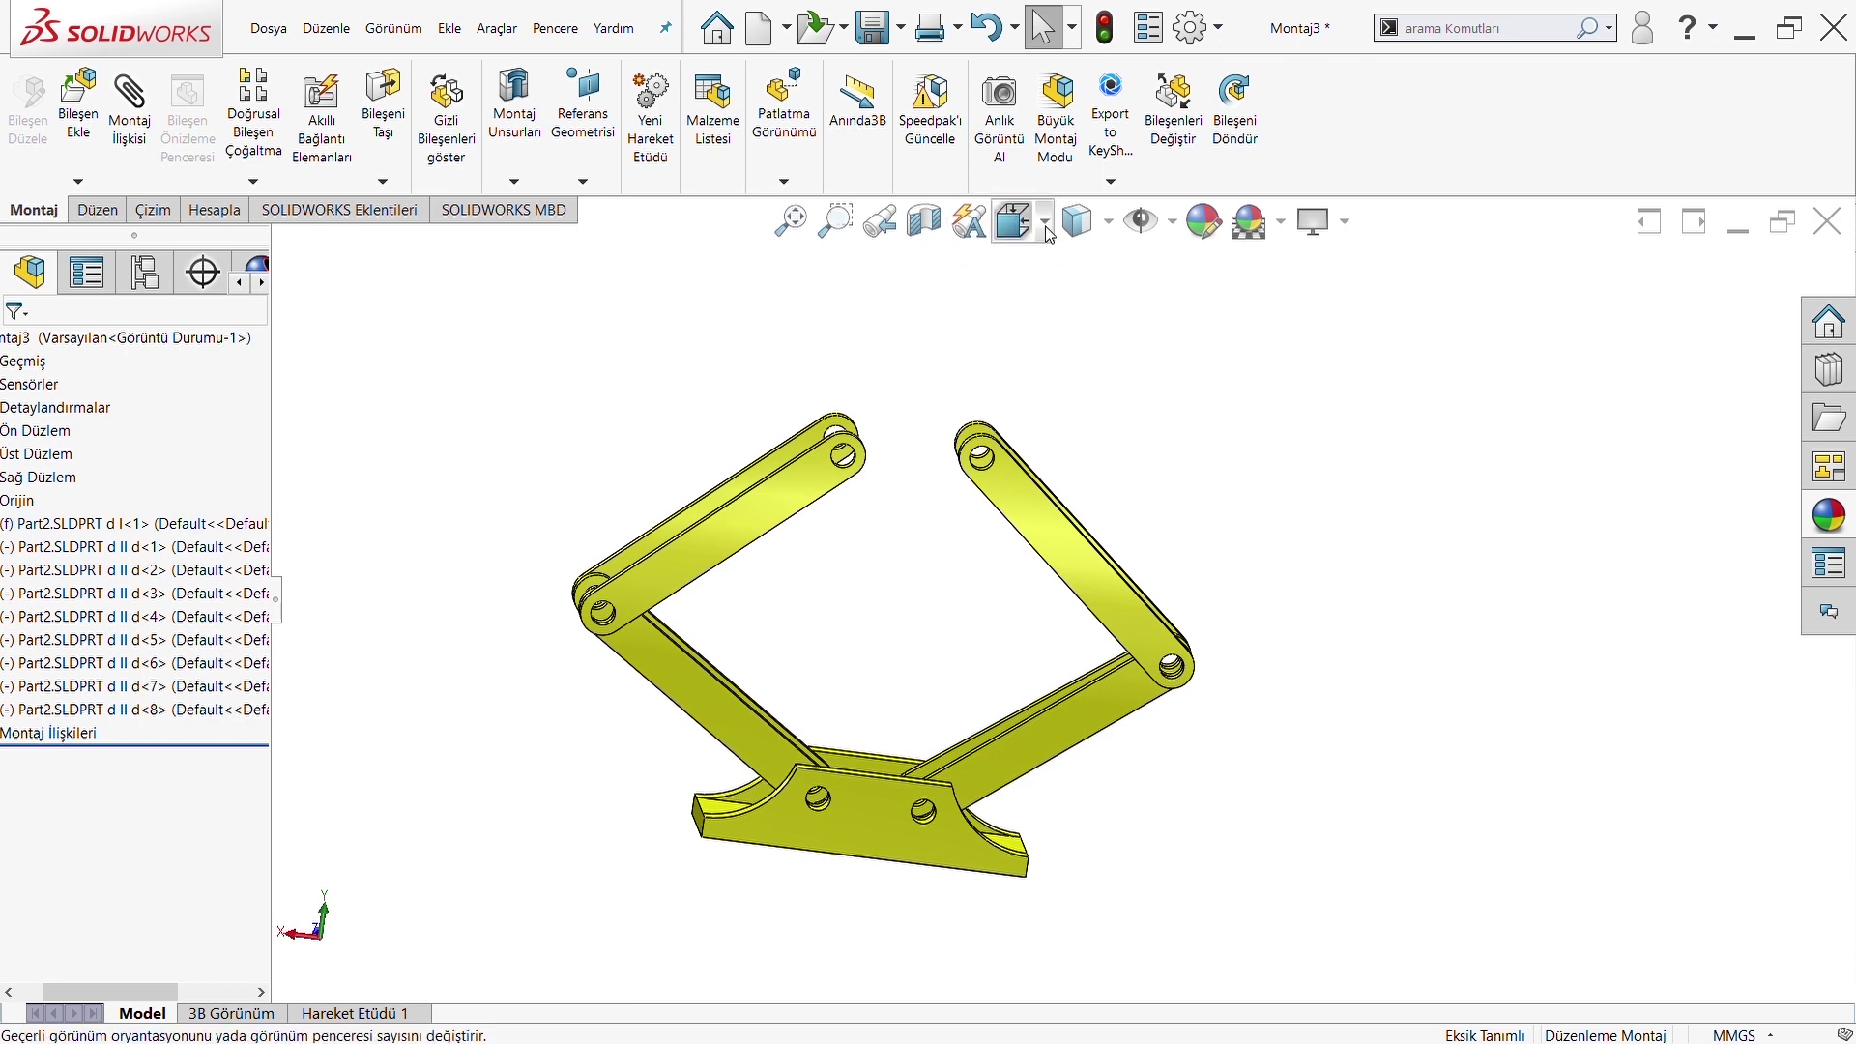
left_click_drag(958, 461, 961, 467)
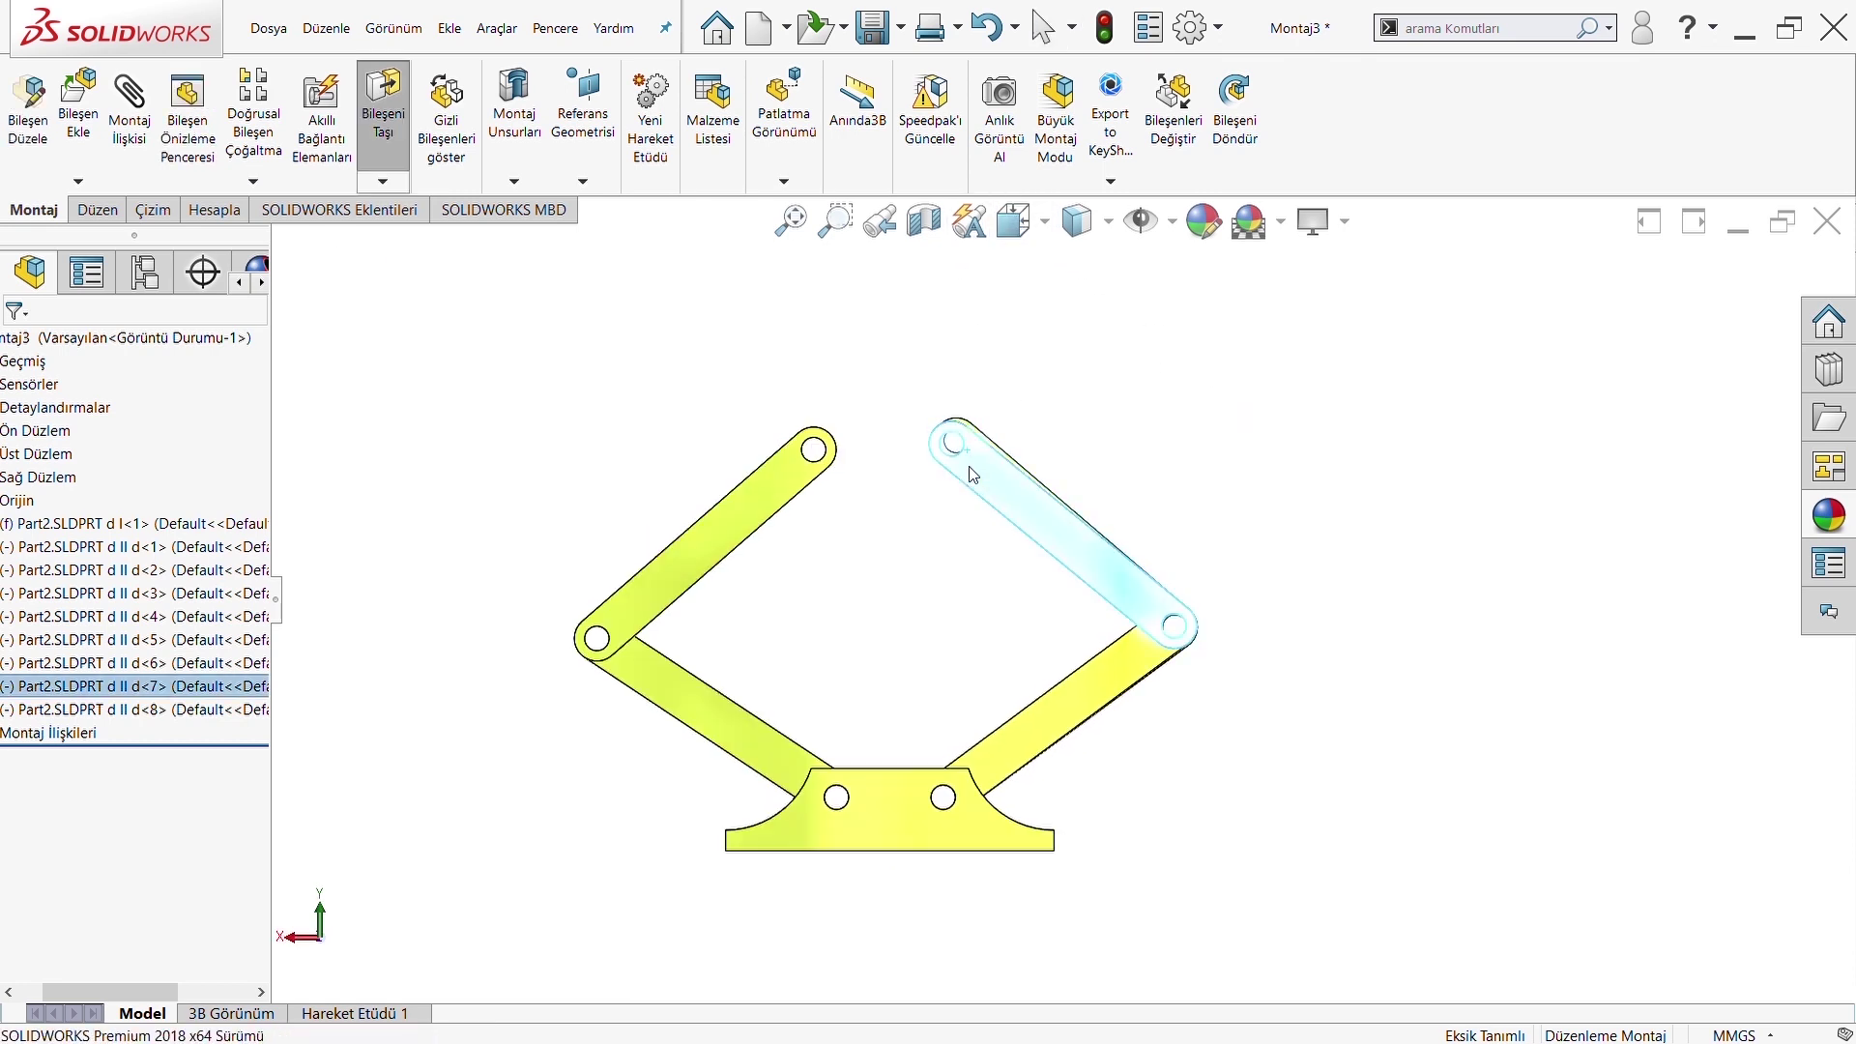
left_click(78, 121)
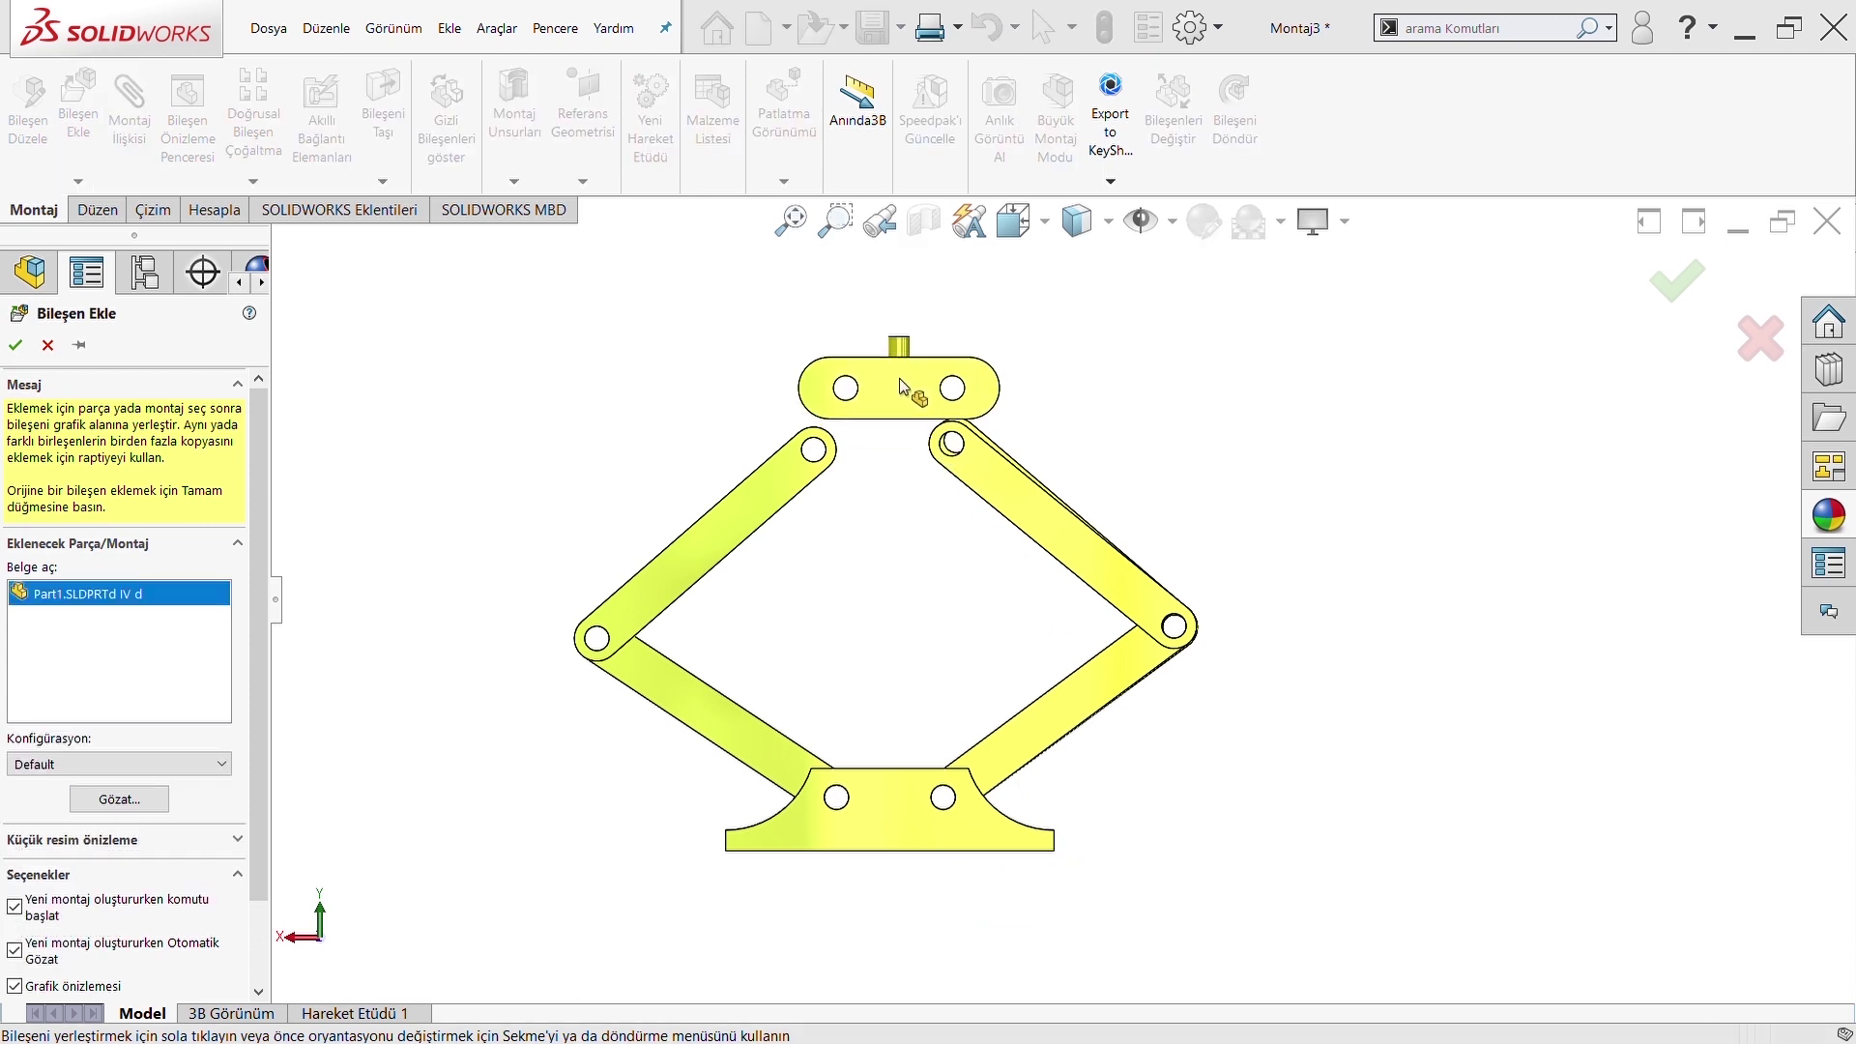
middle_click_drag(880, 454, 837, 410)
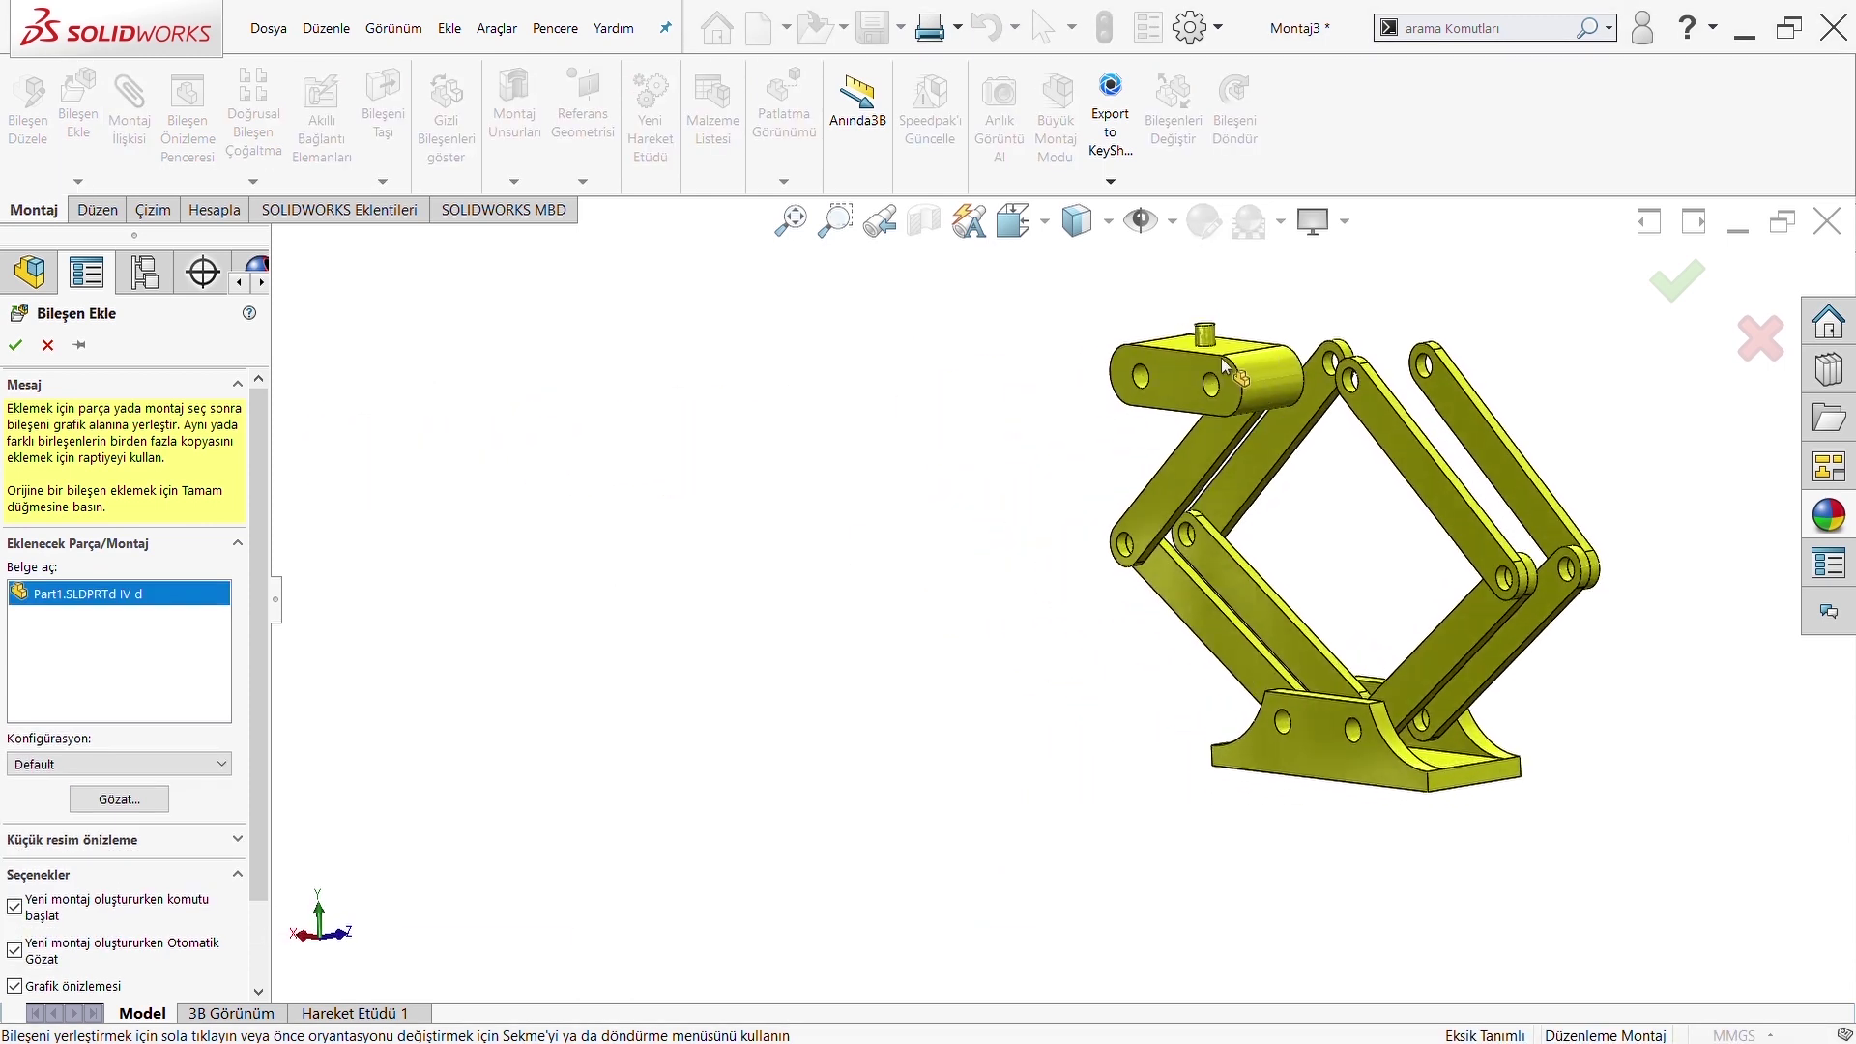
left_click(1377, 323)
scroll(1132, 523, "down", 5)
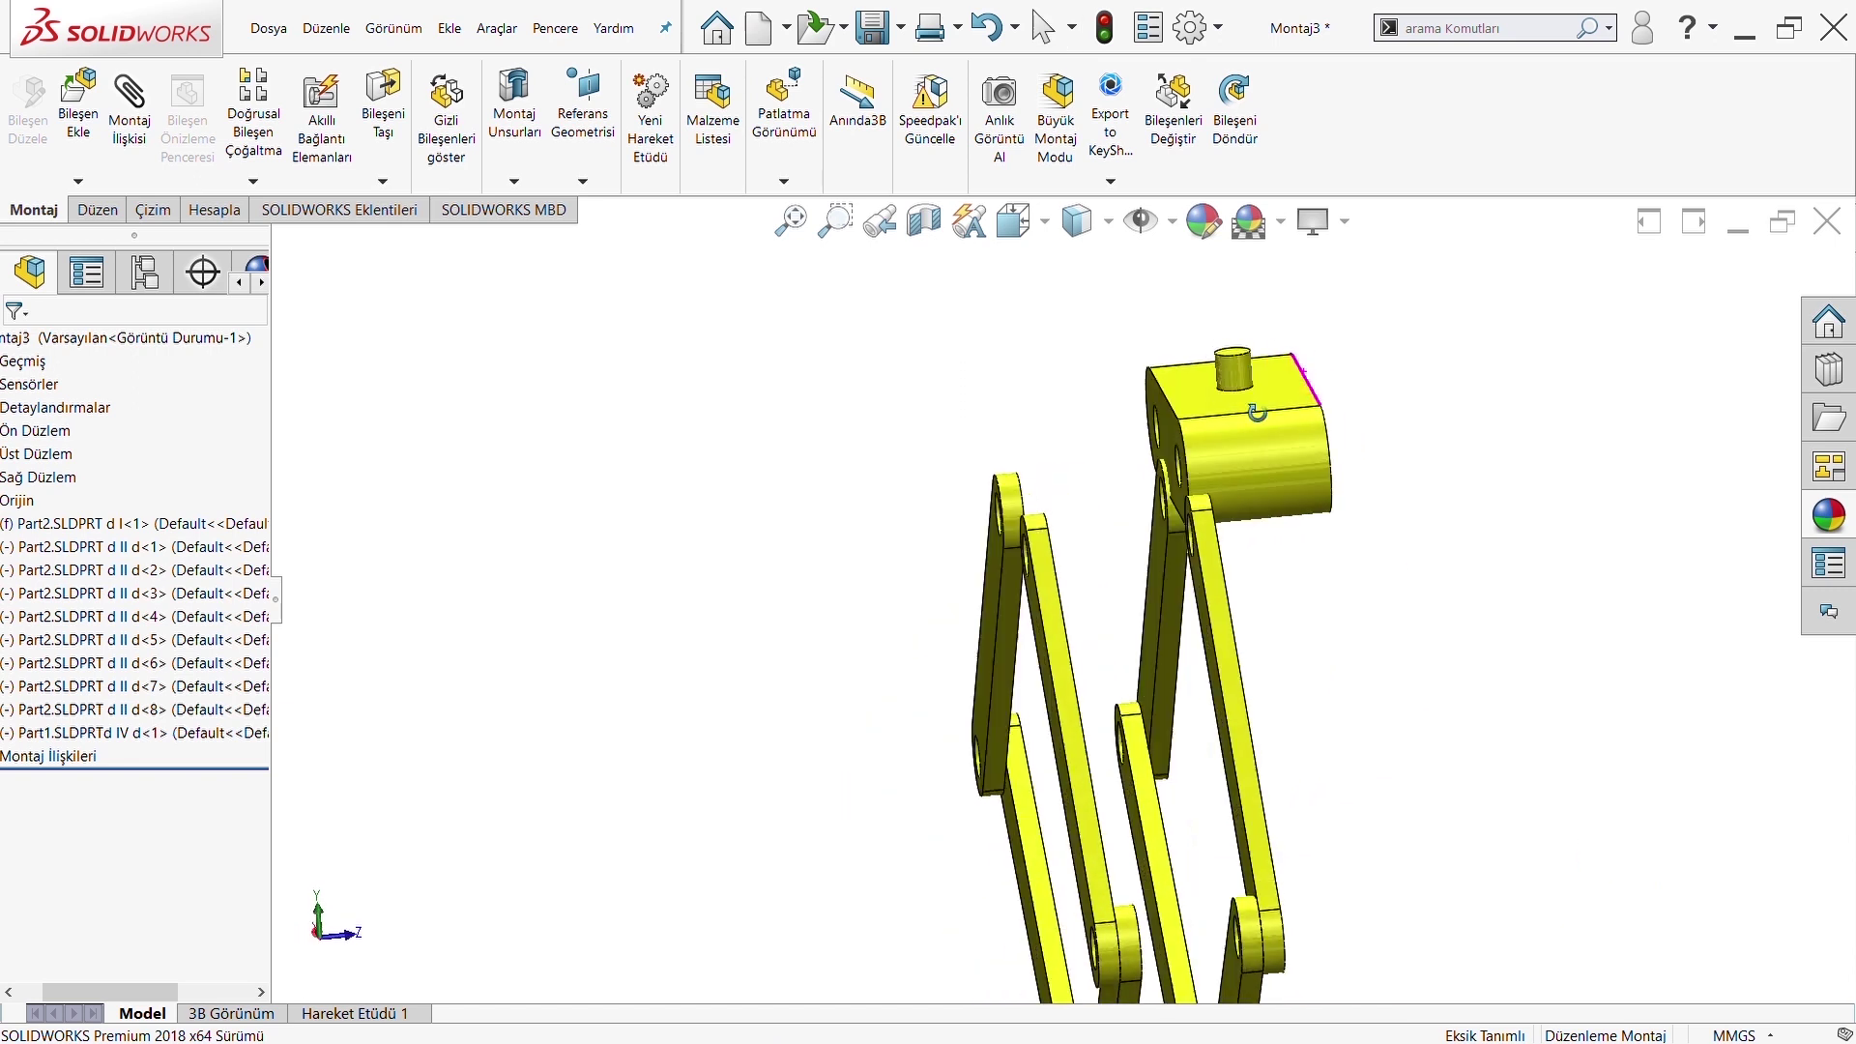
middle_click_drag(1133, 523, 1064, 580)
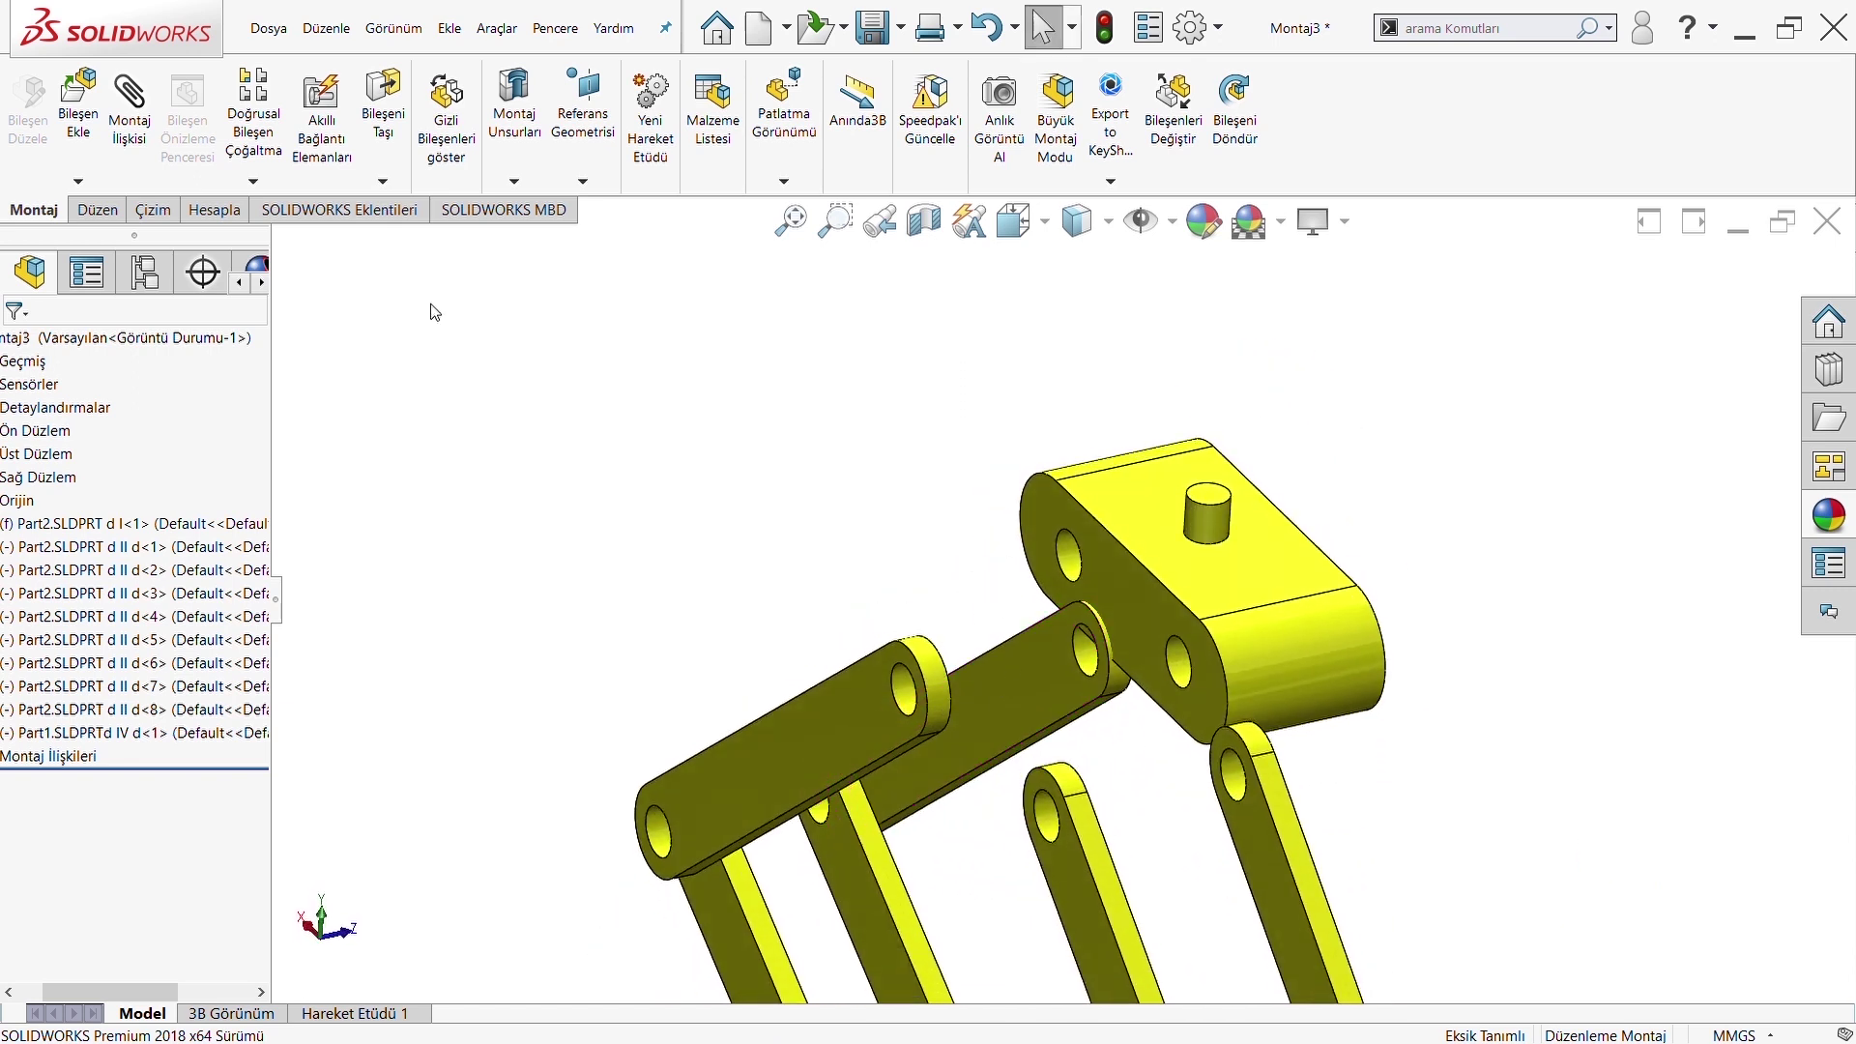
Hinge an upper scissor link to a hole in the top block as Menteşe9
left_click(135, 121)
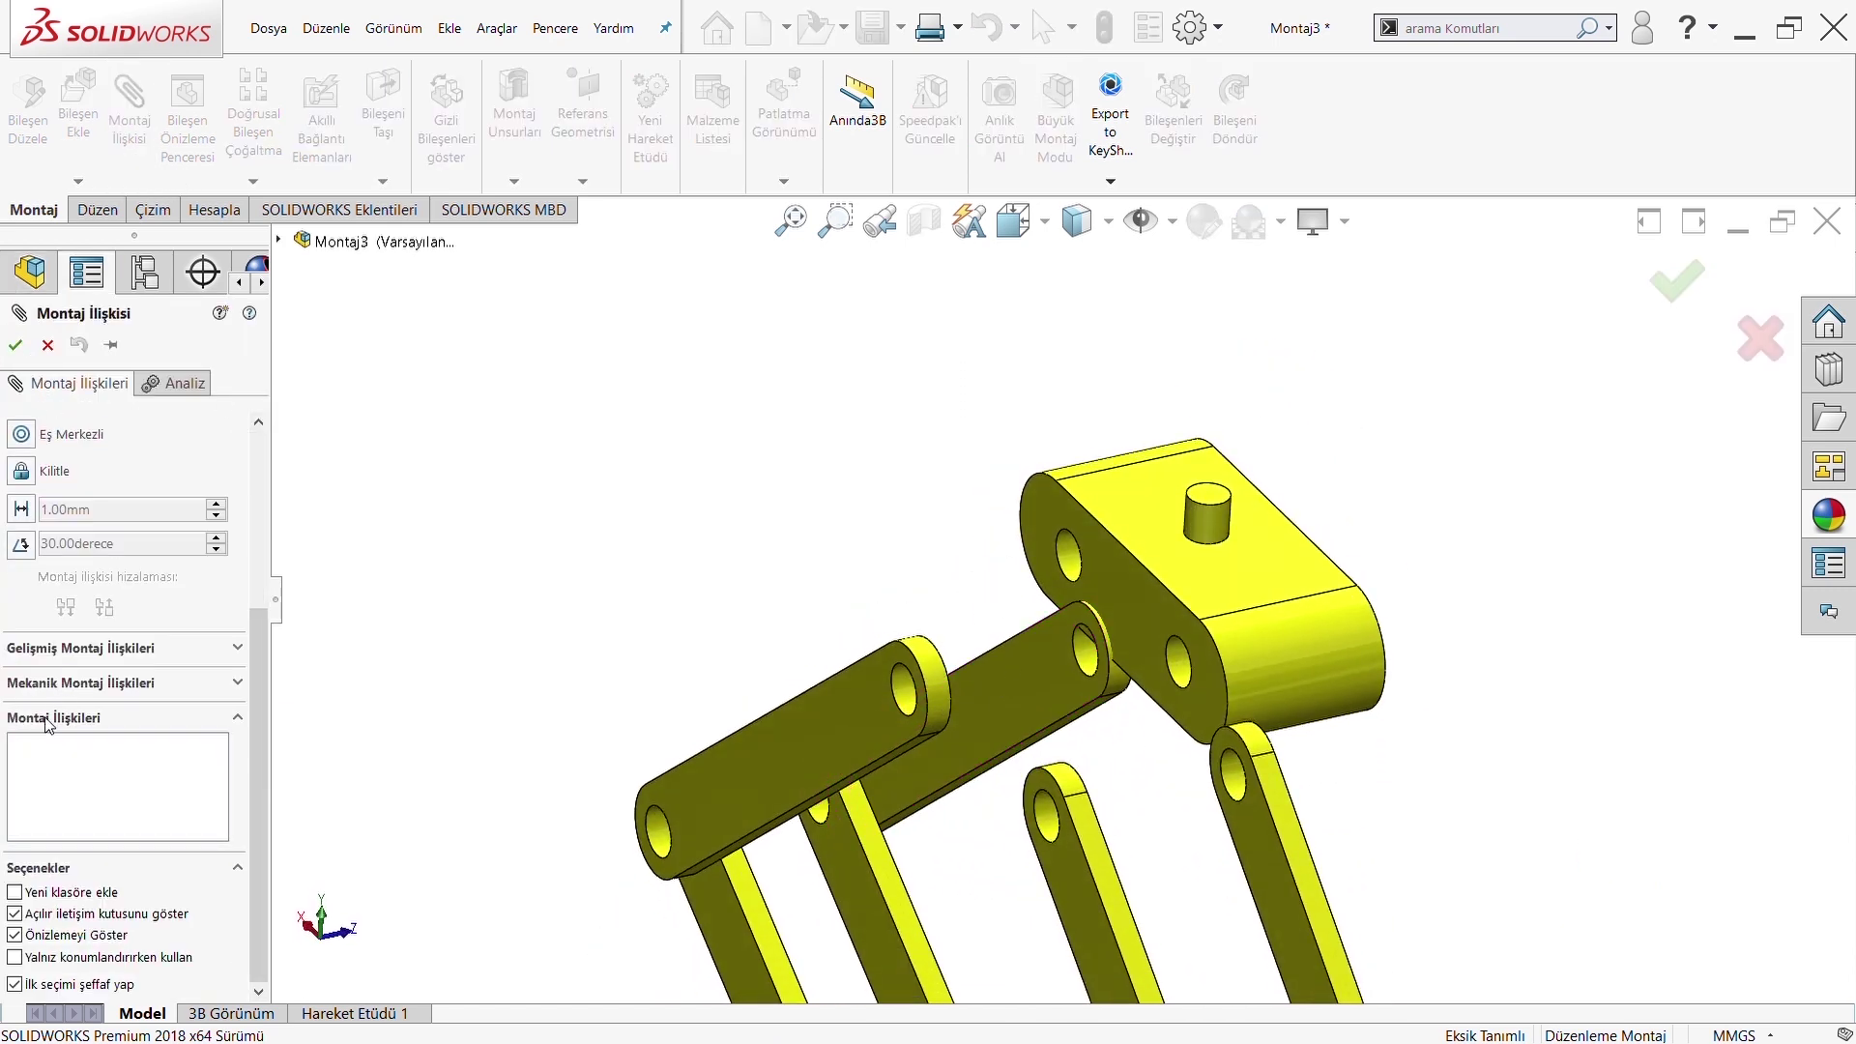
left_click(53, 692)
scroll(48, 488, "up", 2)
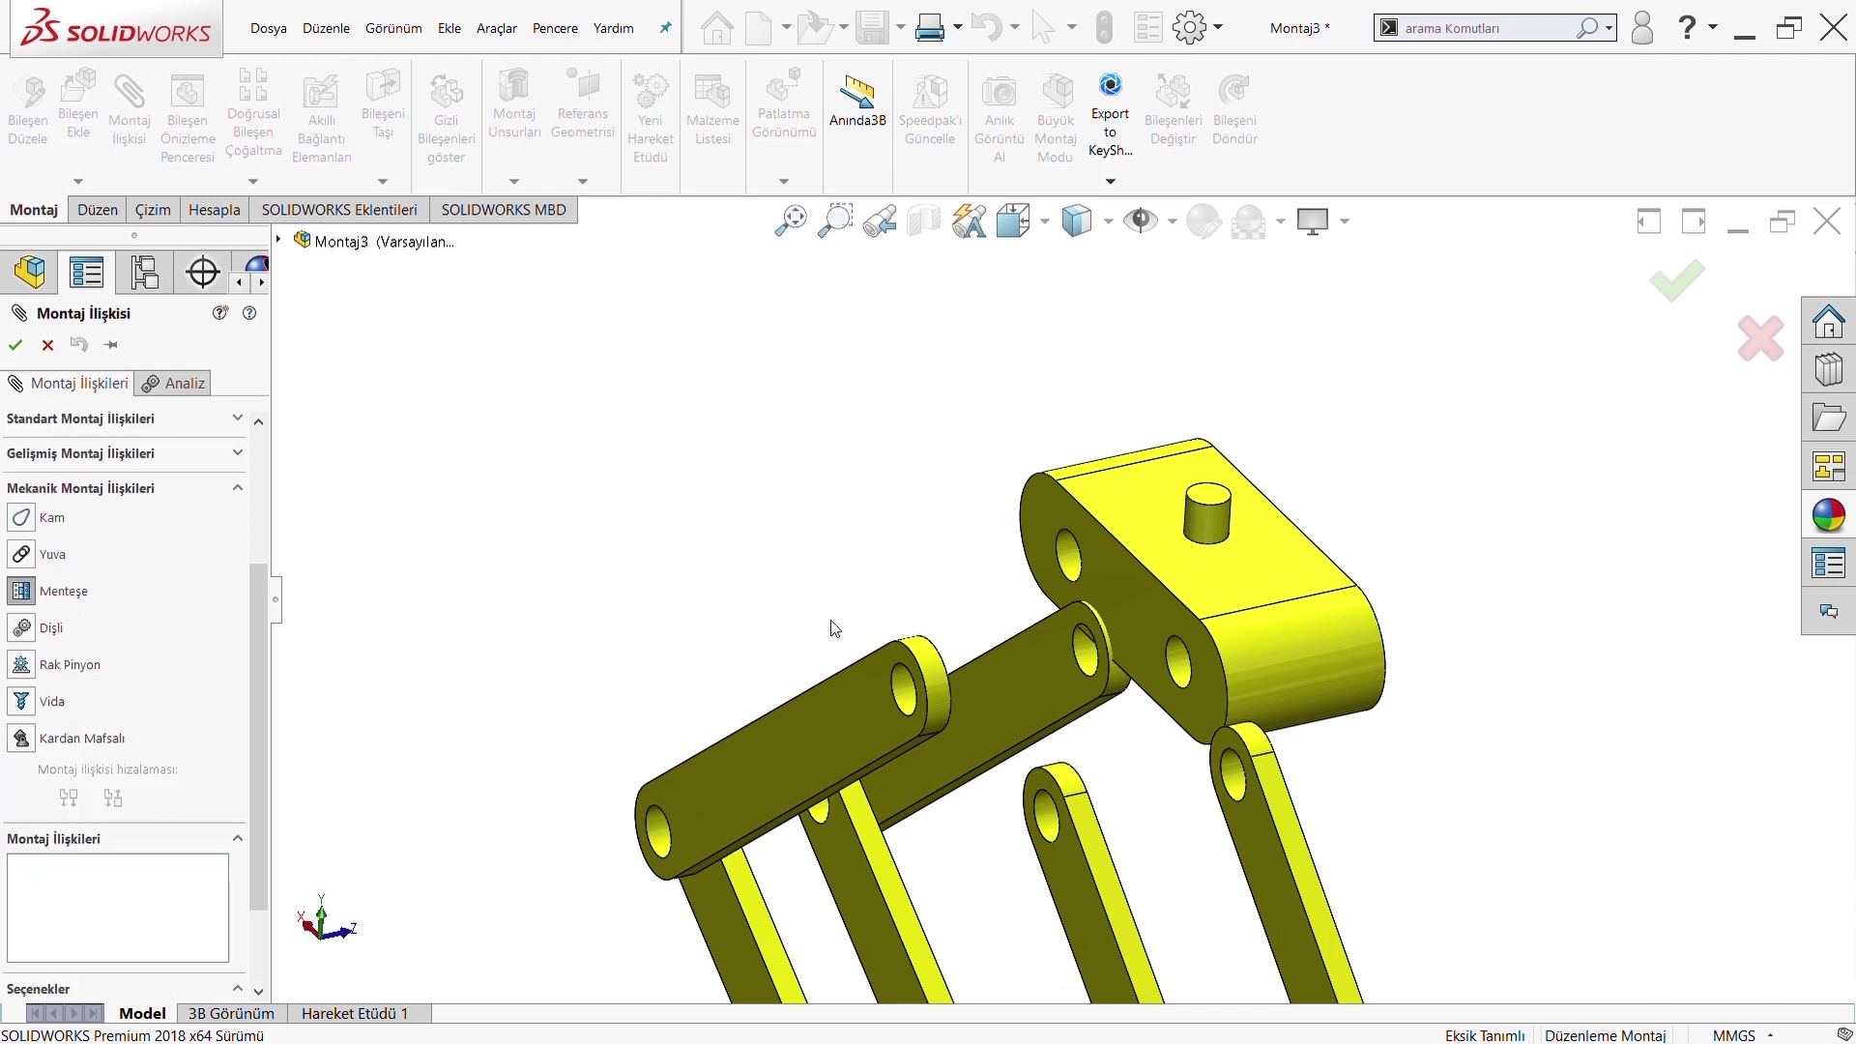
scroll(830, 626, "down", 2)
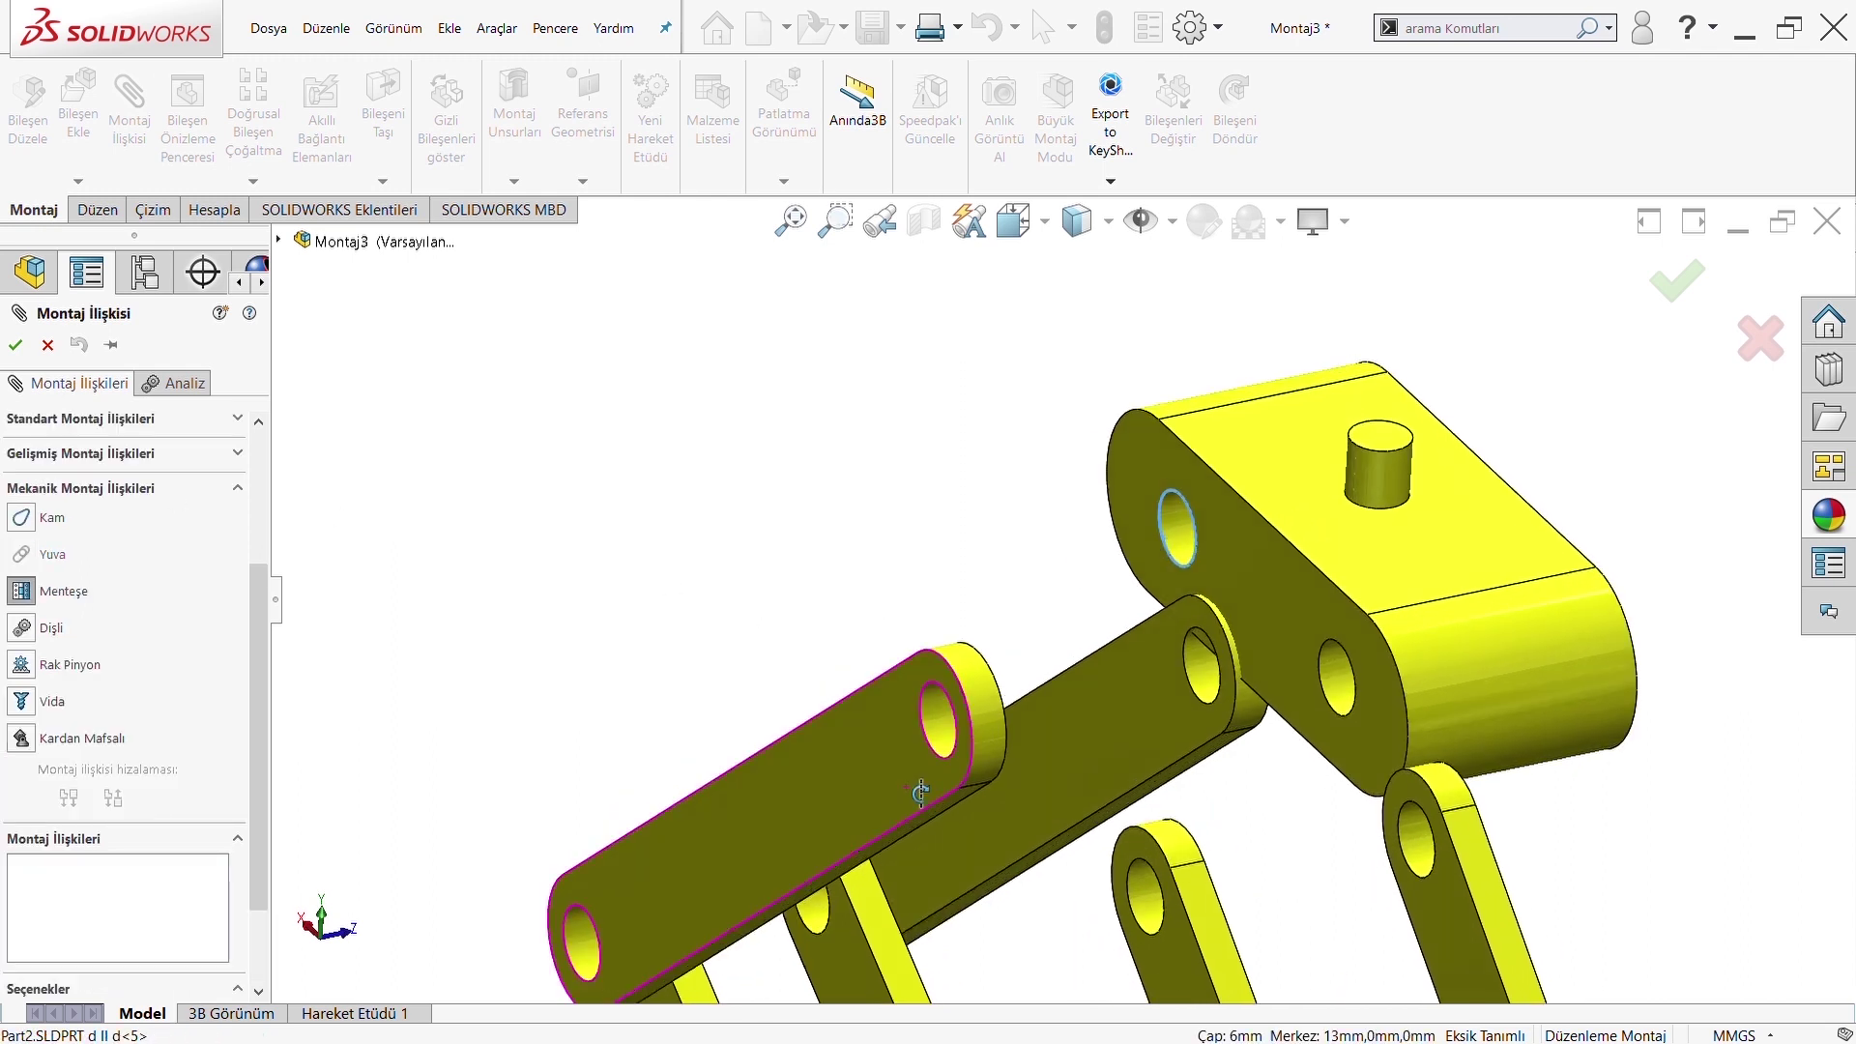
middle_click_drag(962, 754, 841, 802)
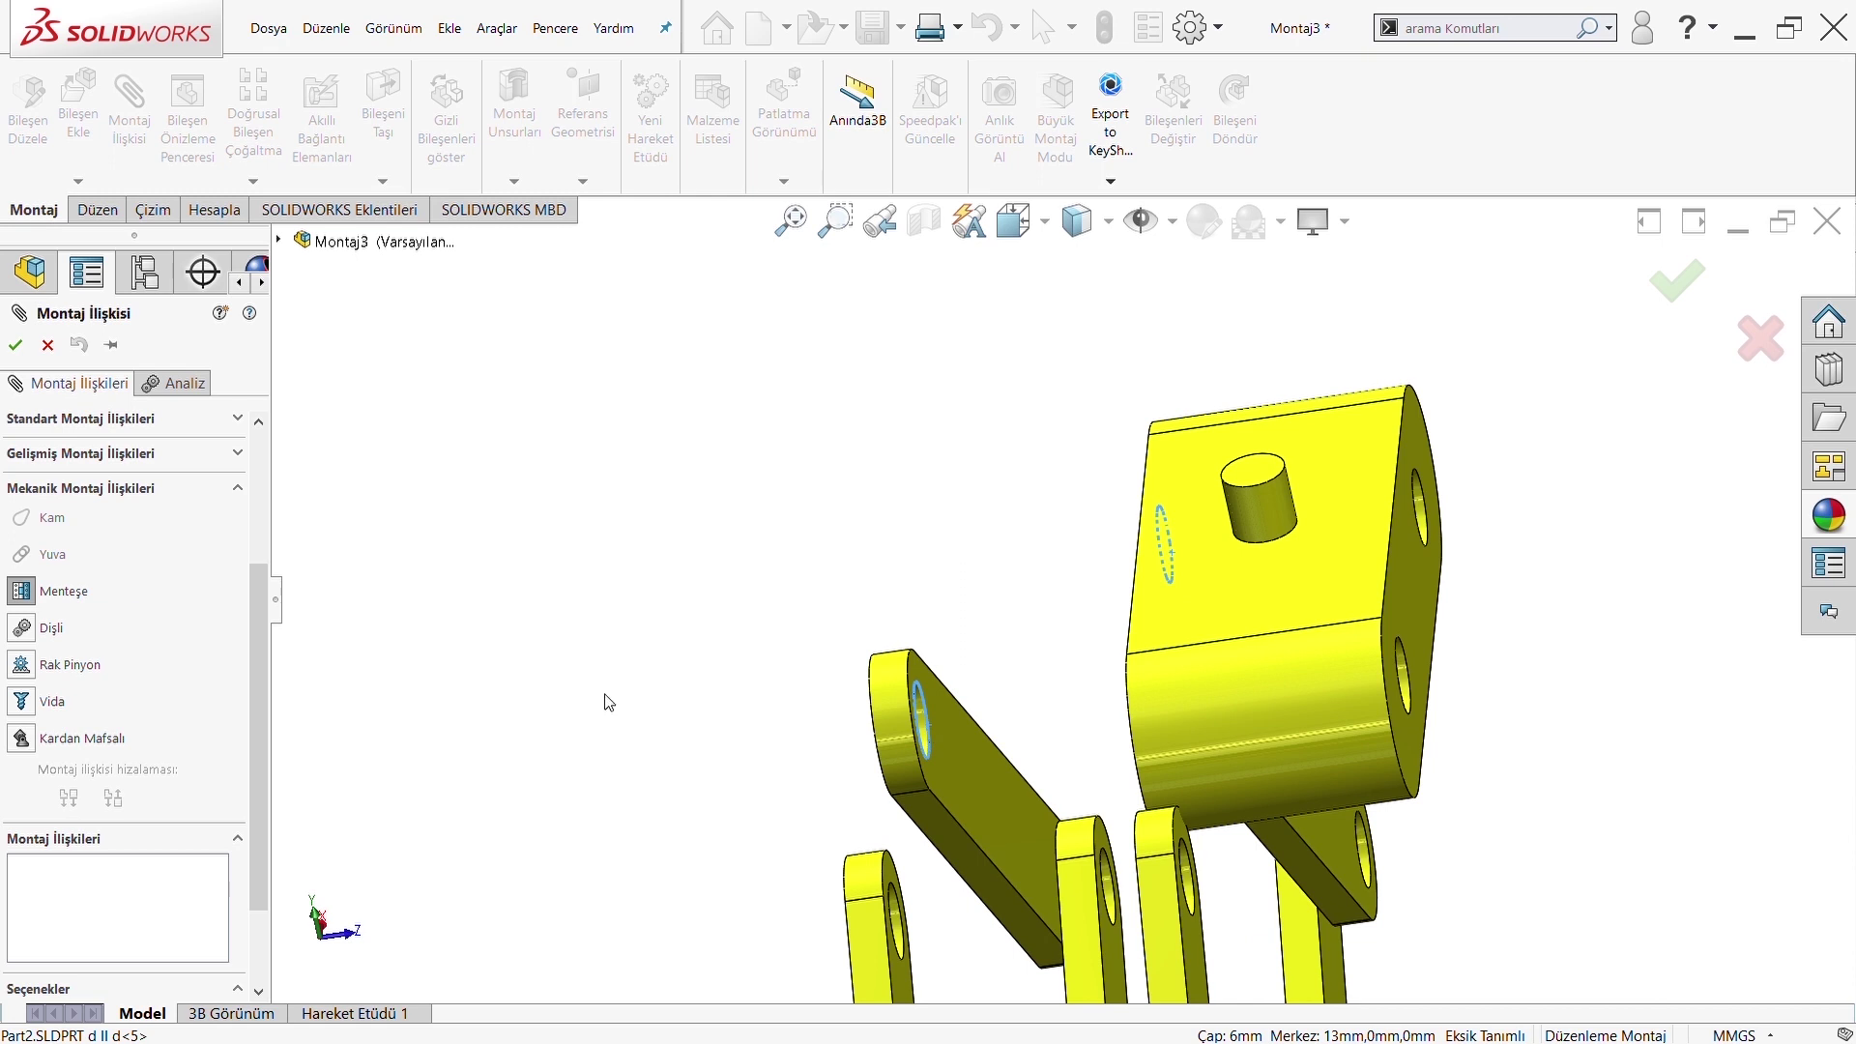
mouse_move(345, 633)
middle_mouse_down()
mouse_move(1064, 650)
mouse_move(792, 742)
middle_mouse_up()
left_click(825, 738)
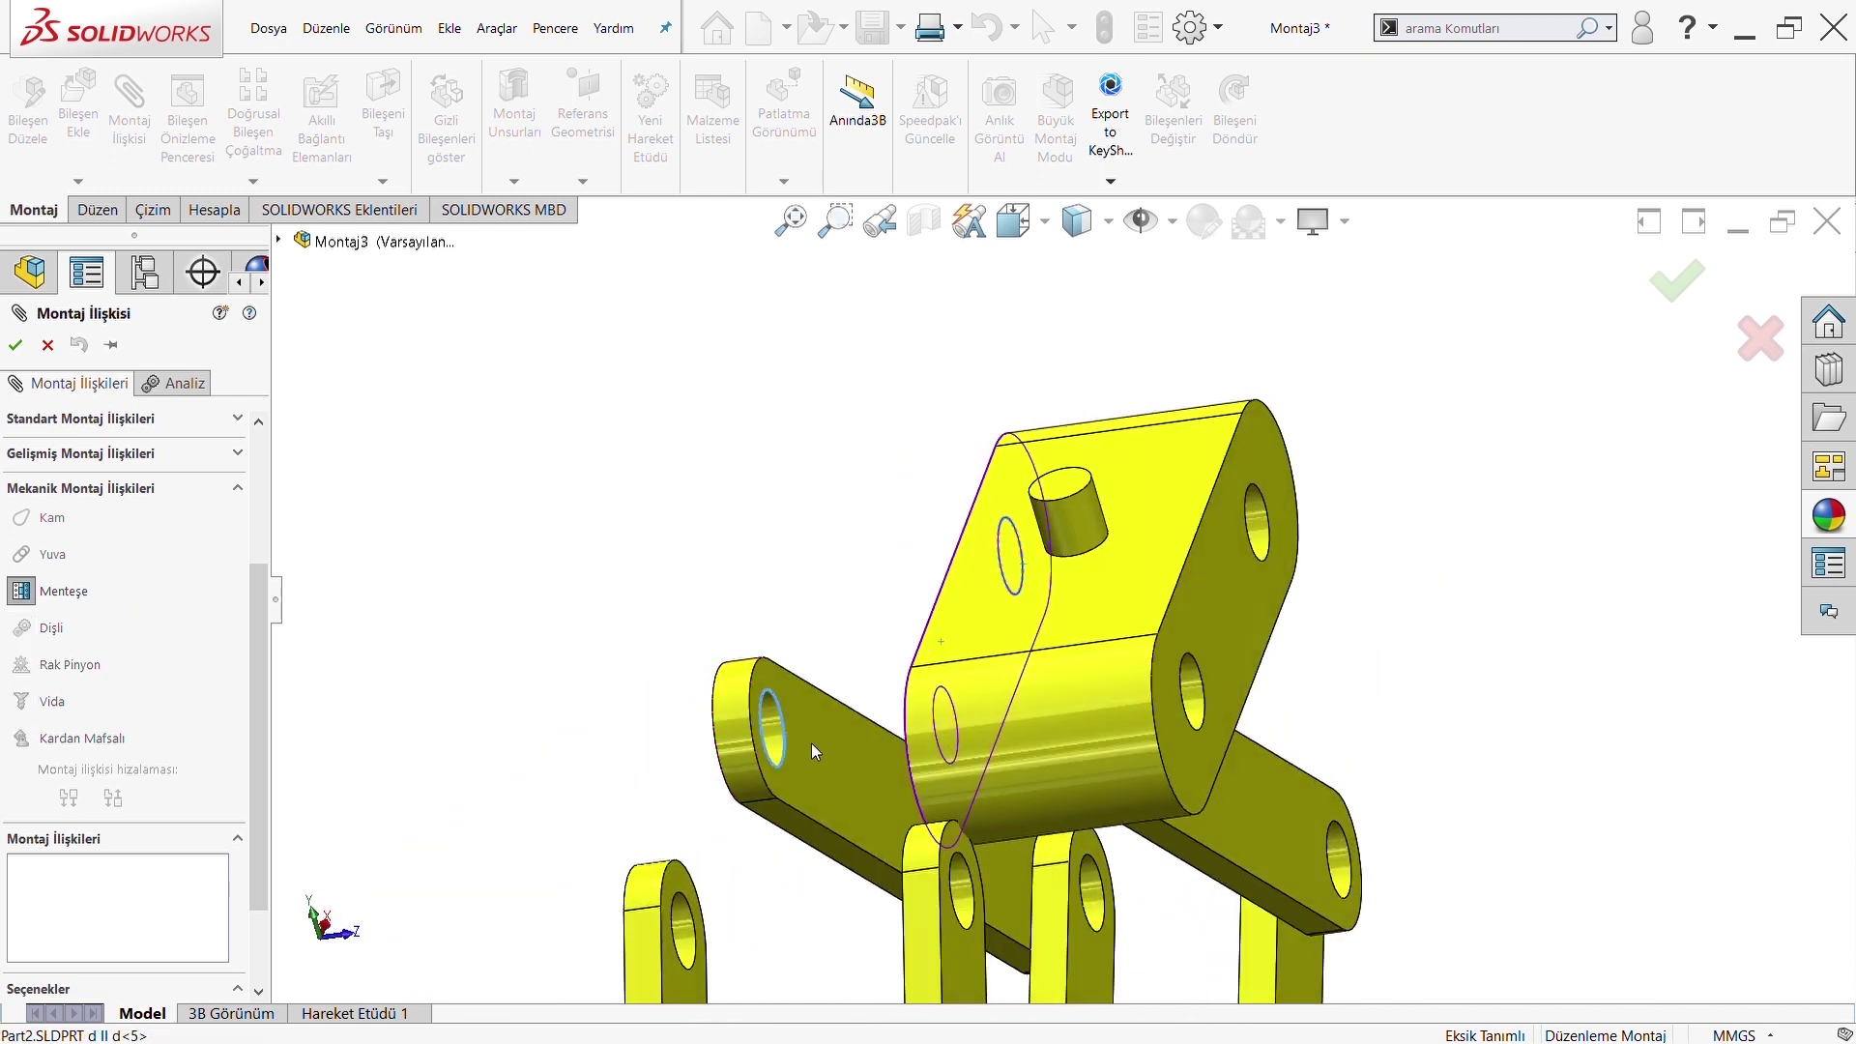
left_click(16, 344)
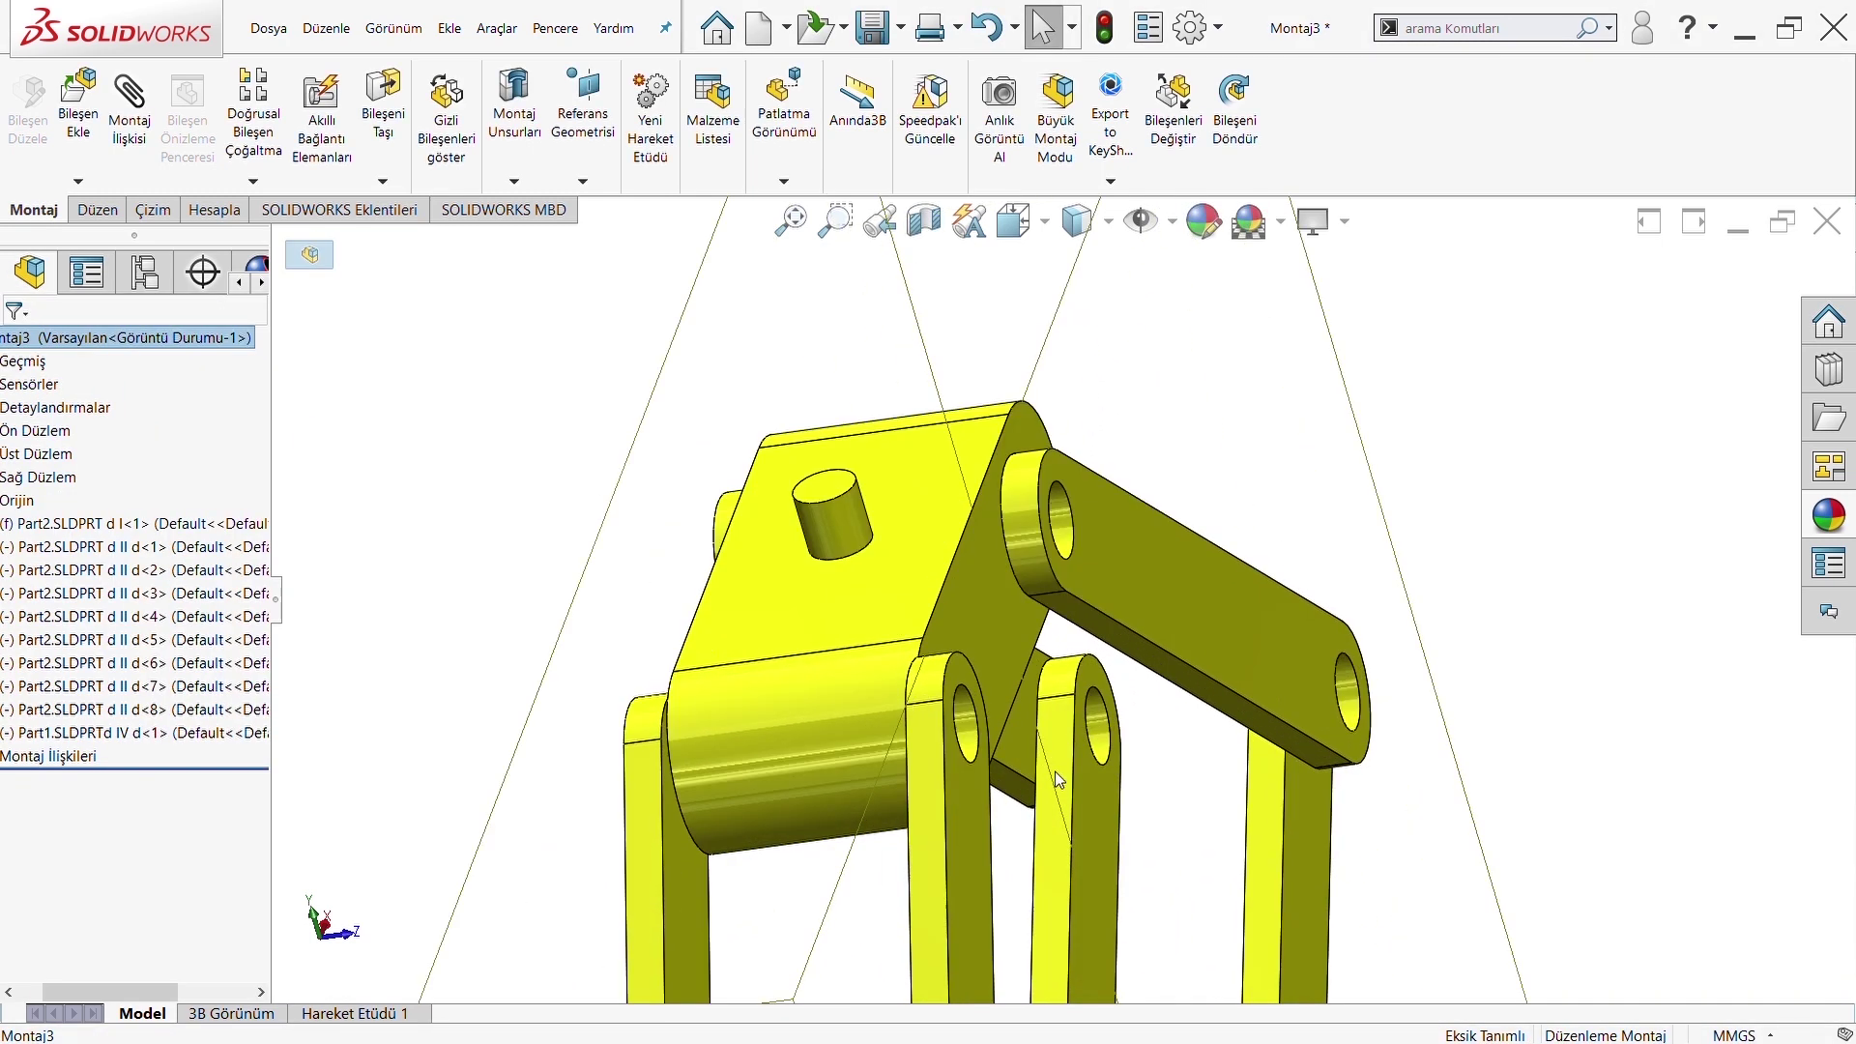
middle_click_drag(1103, 419, 976, 739)
Flex the arms, then hinge a second link into the top block's other hole
left_click_drag(869, 517, 866, 454)
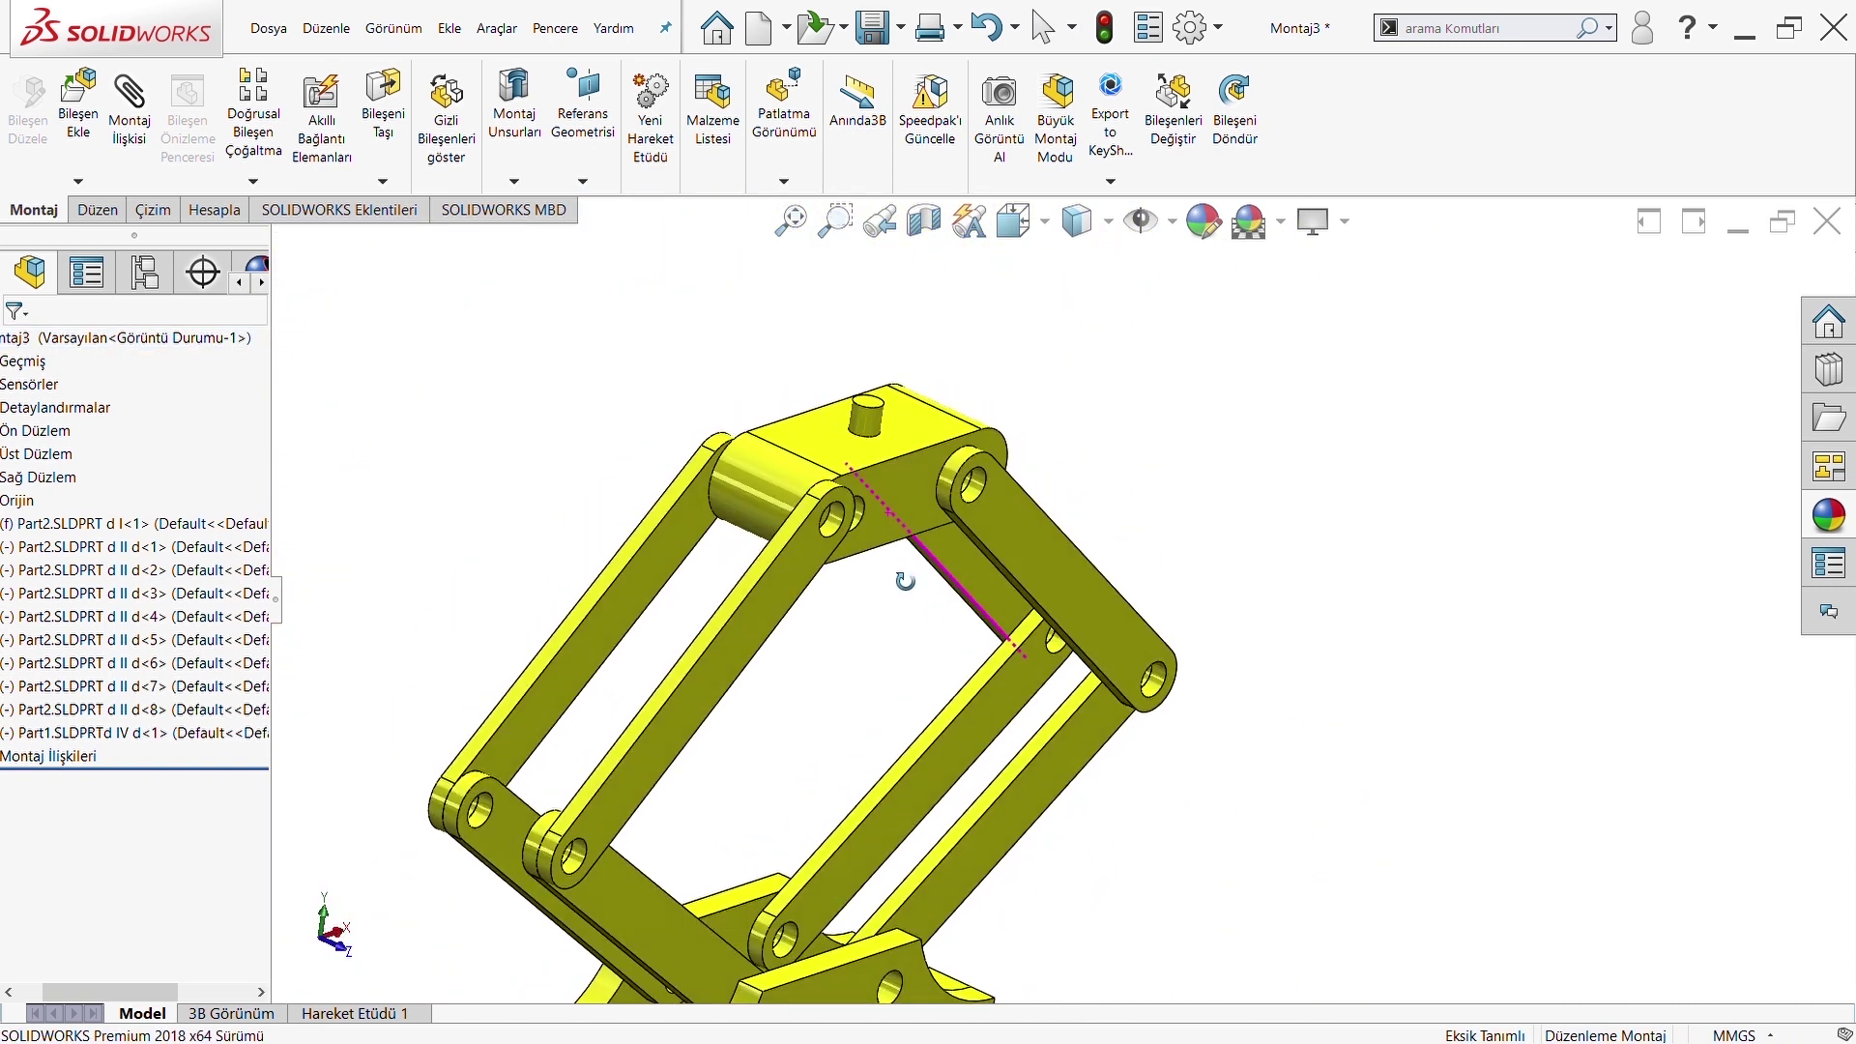
left_click(555, 381)
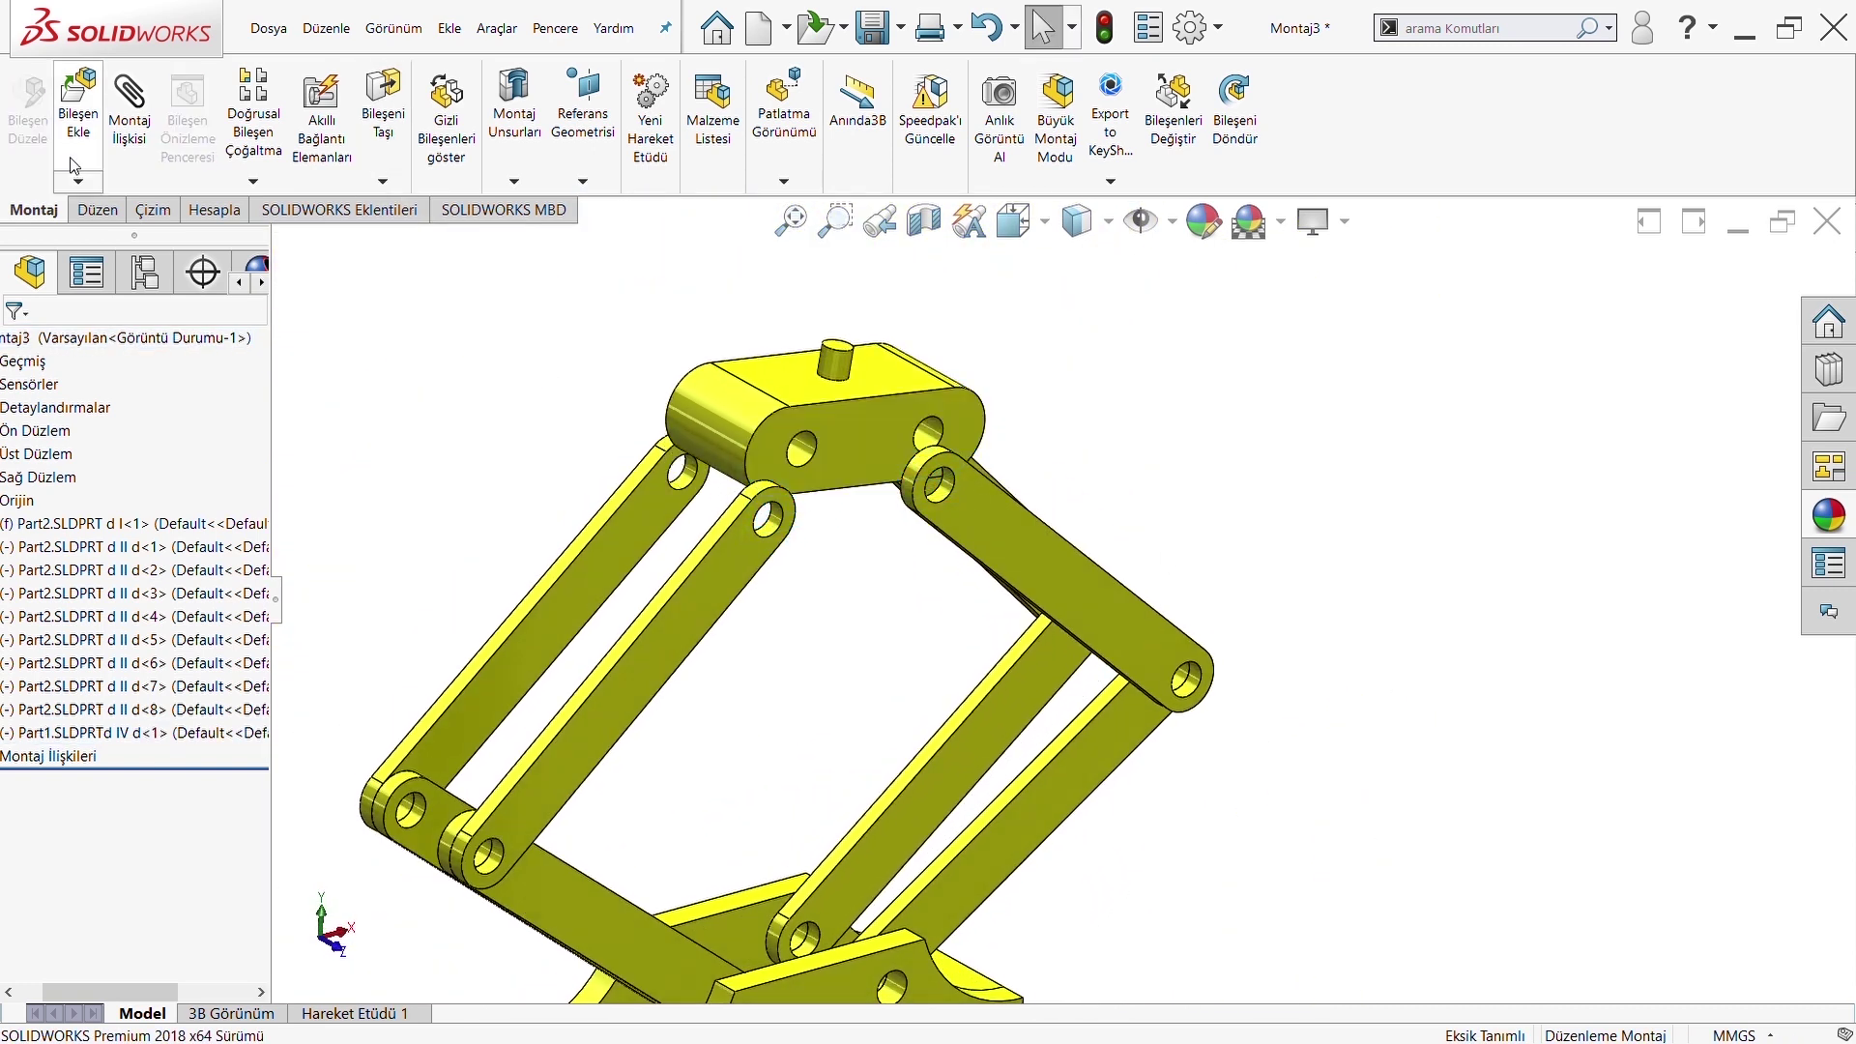
left_click(128, 108)
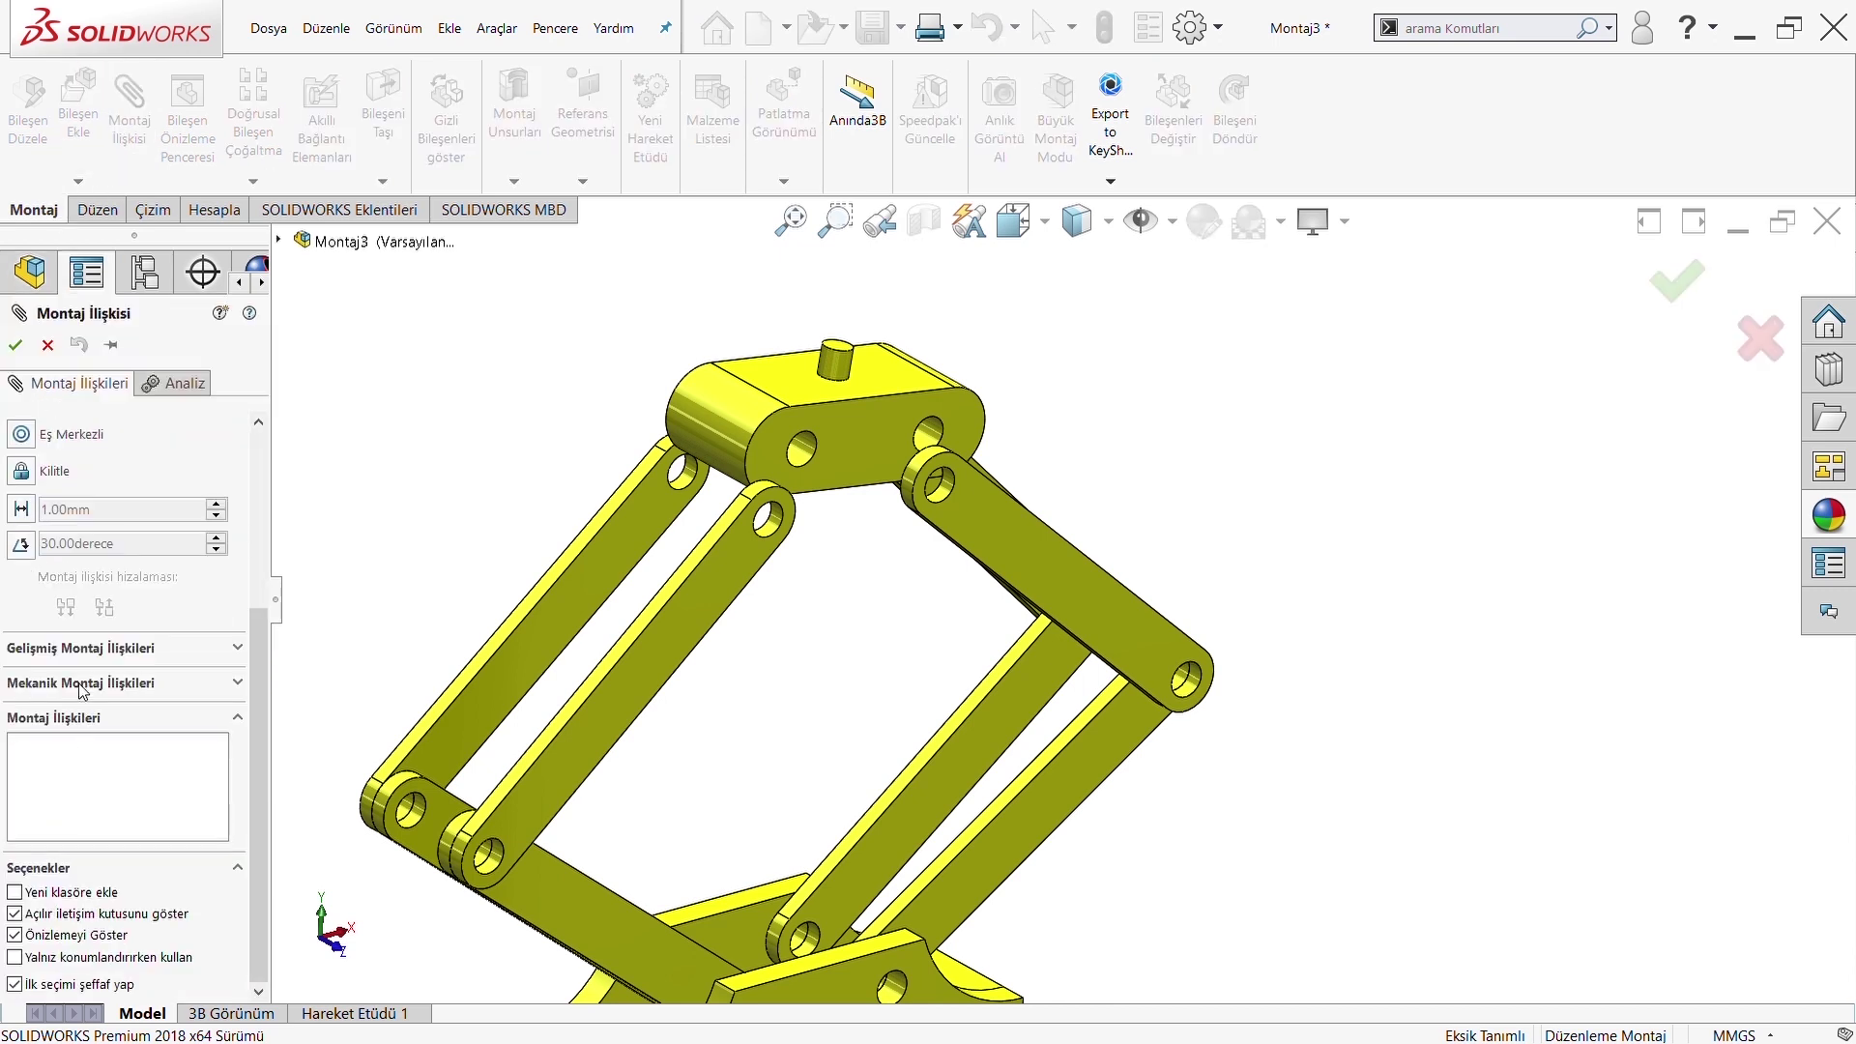
left_click(82, 685)
scroll(106, 491, "up", 2)
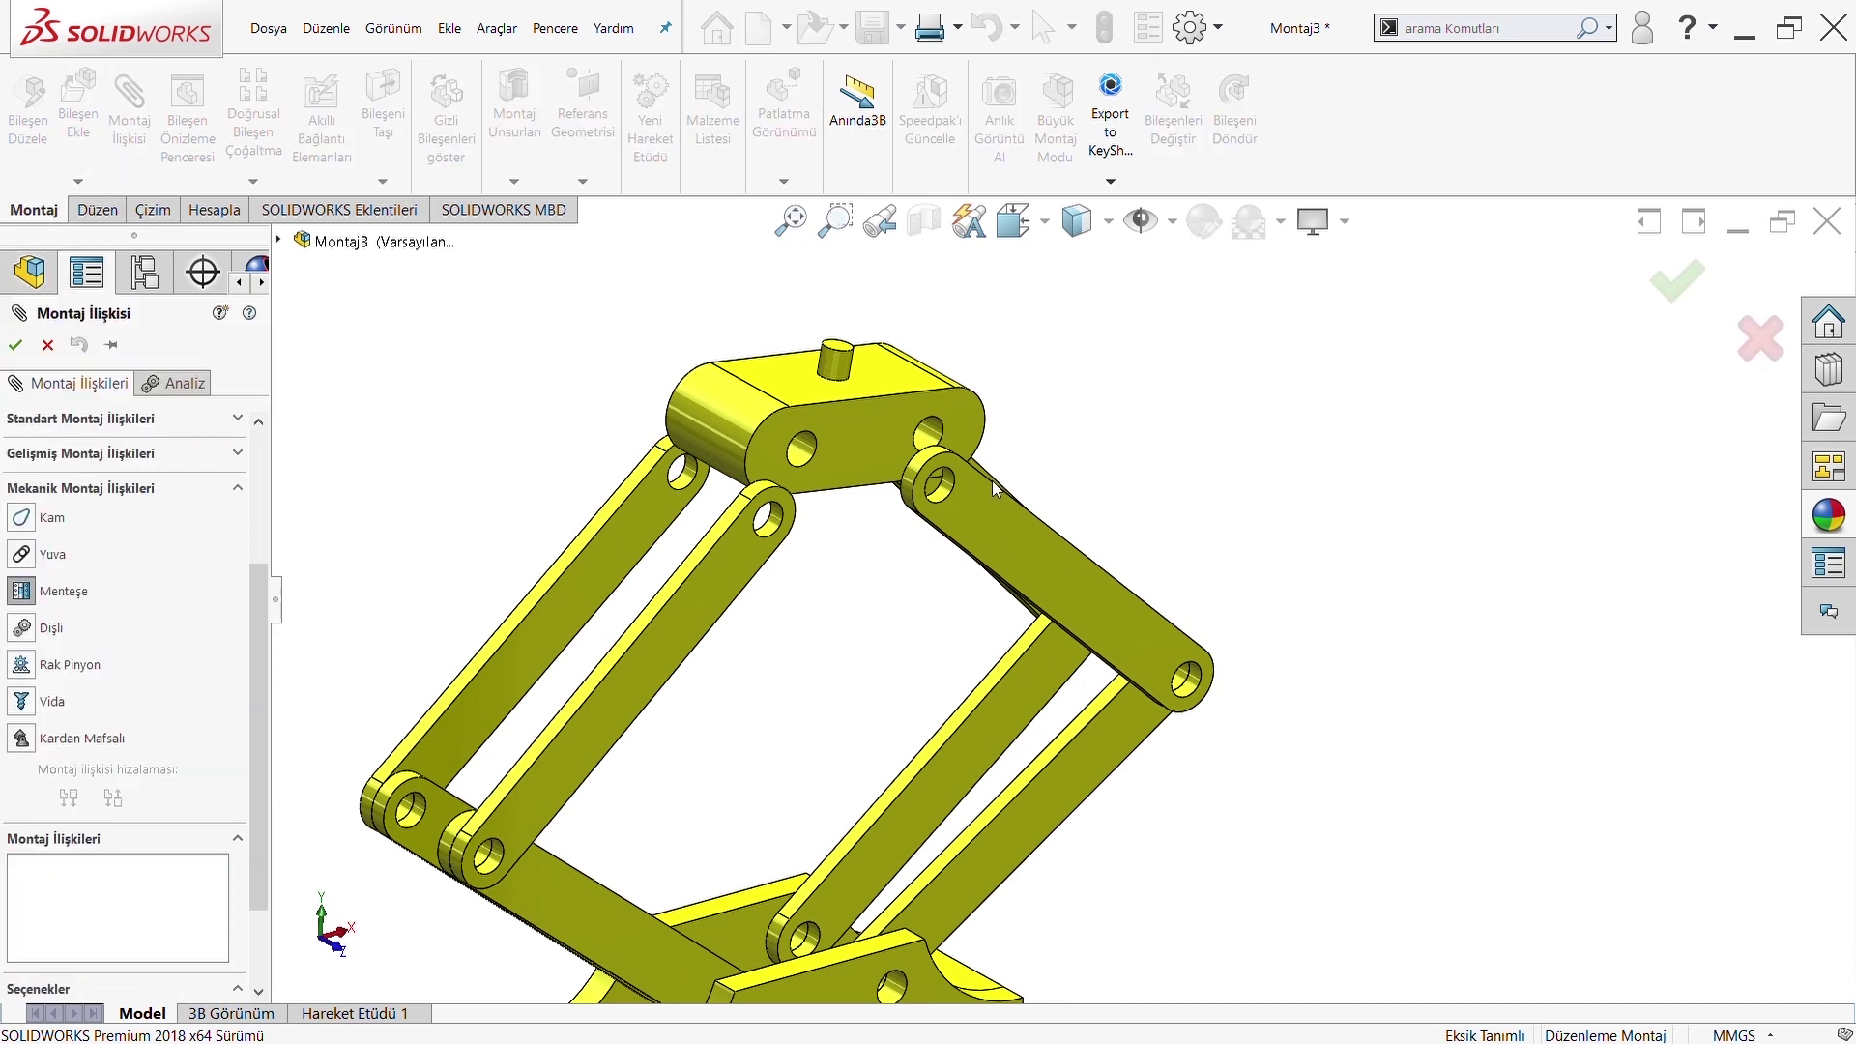
scroll(991, 479, "down", 4)
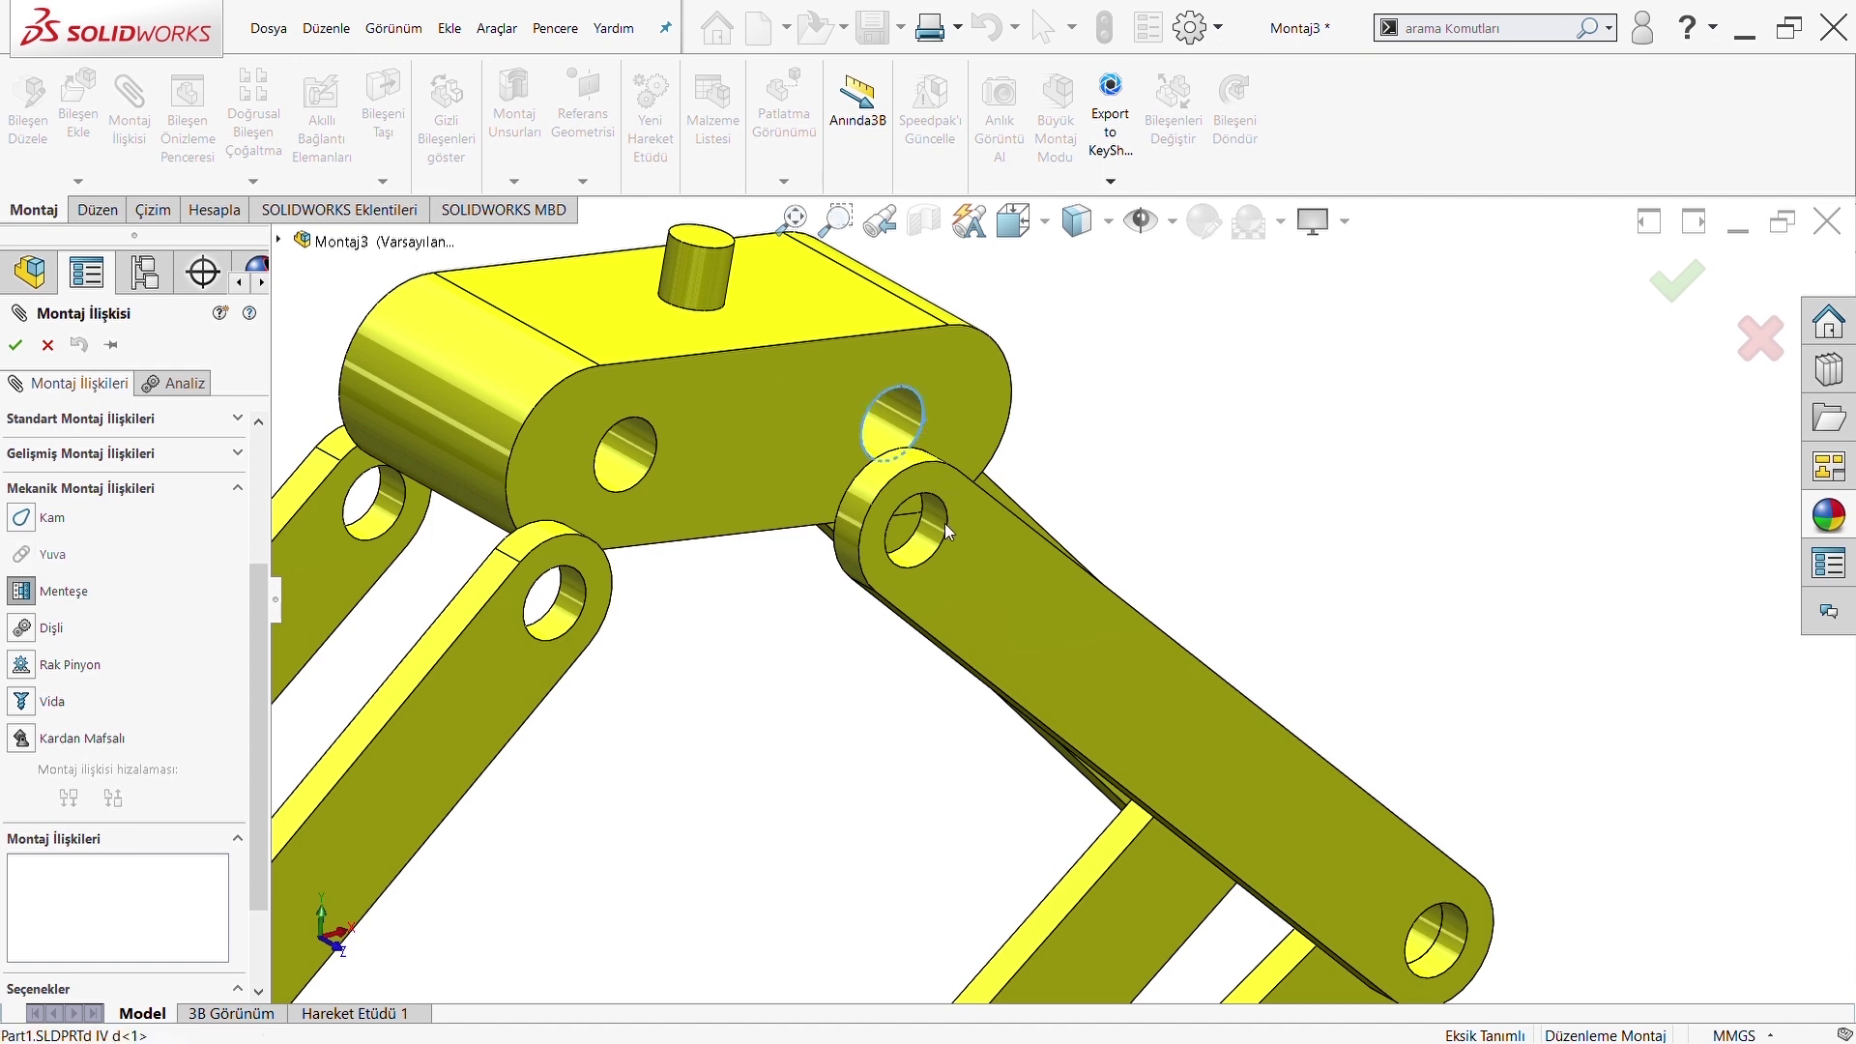
middle_click_drag(792, 456, 766, 657)
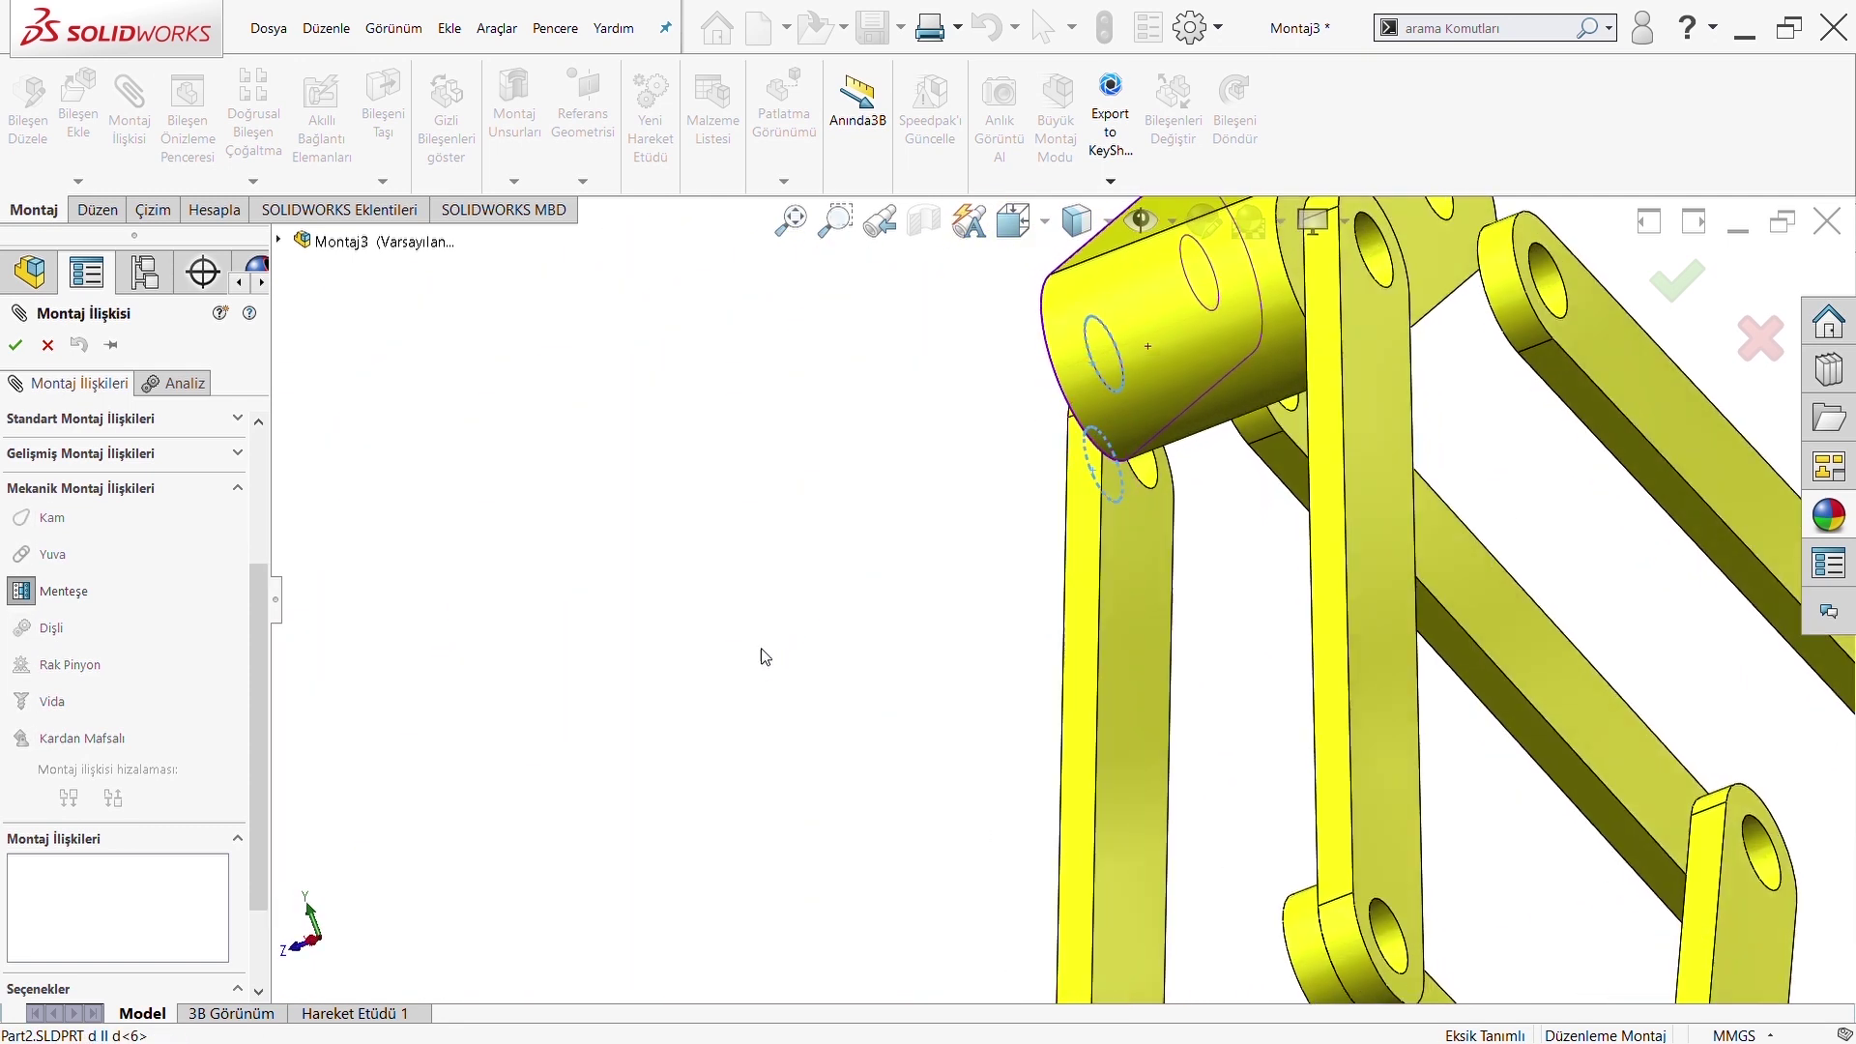
left_click(1144, 526)
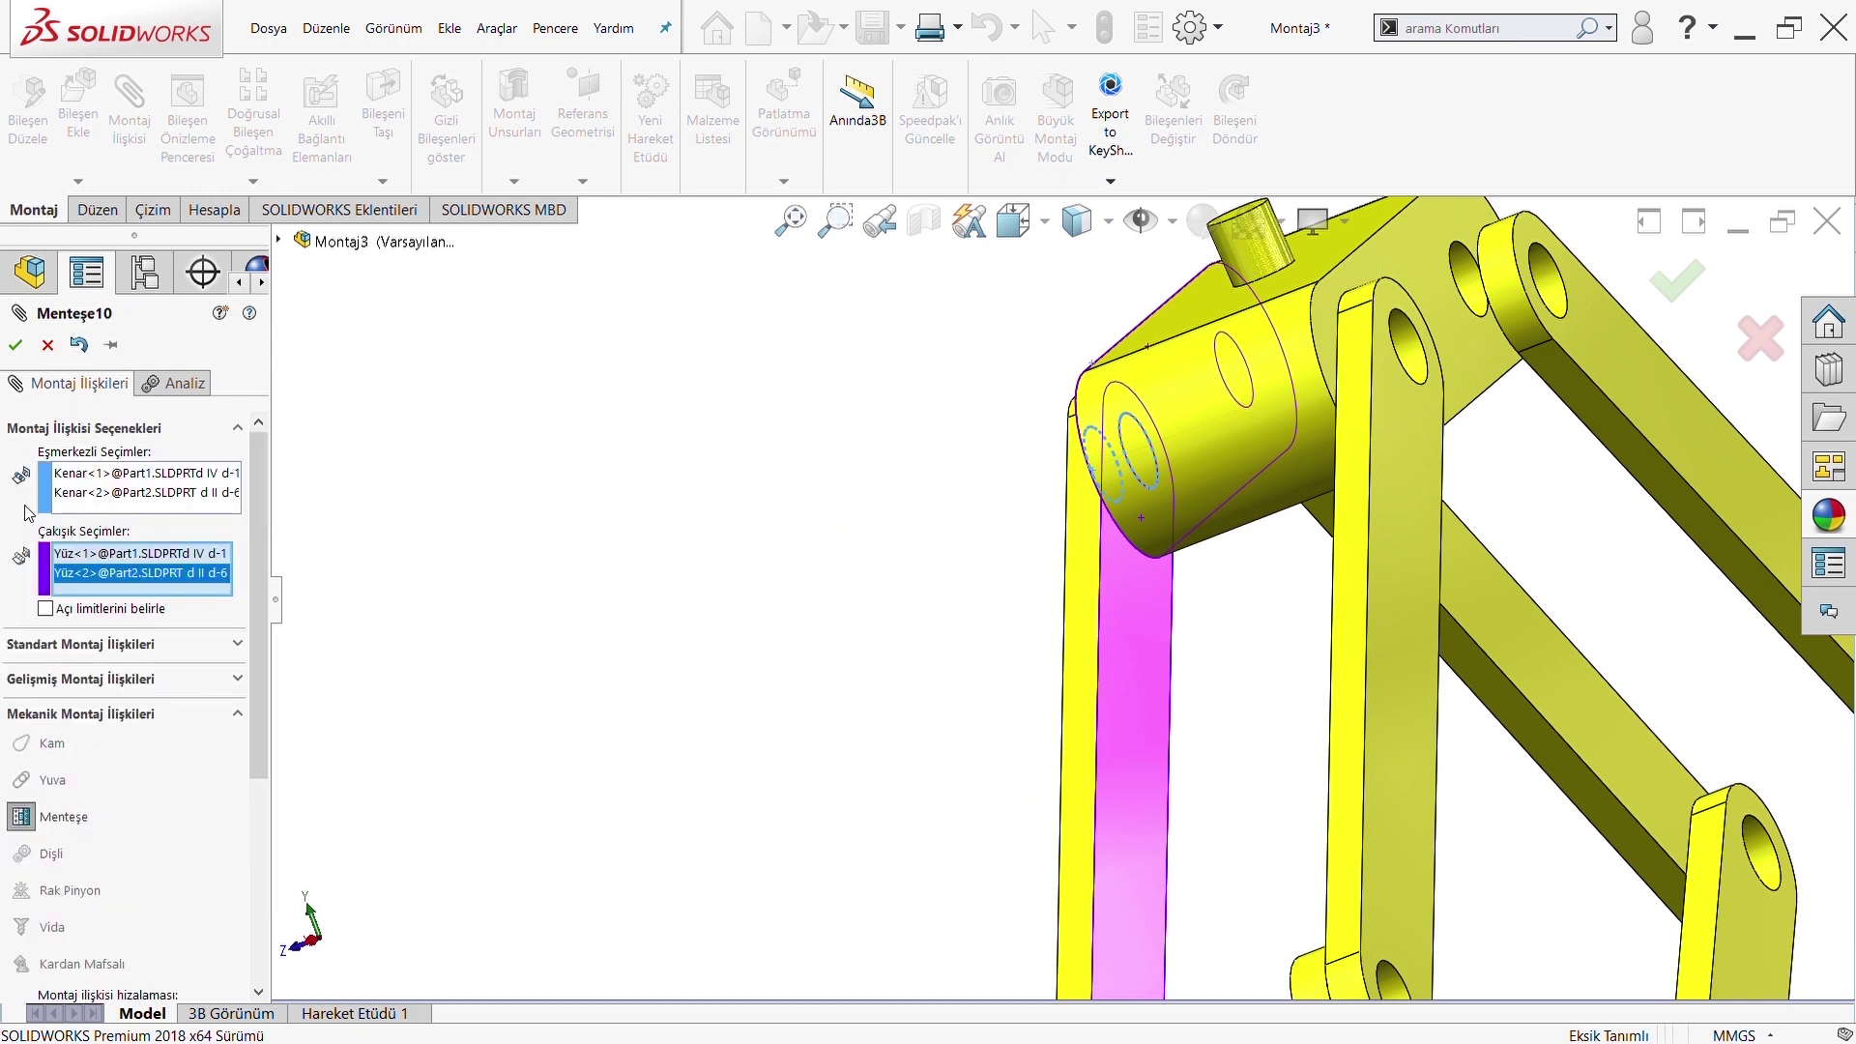
left_click(12, 345)
mouse_move(919, 530)
middle_mouse_down()
mouse_move(1277, 468)
mouse_move(558, 453)
middle_mouse_up()
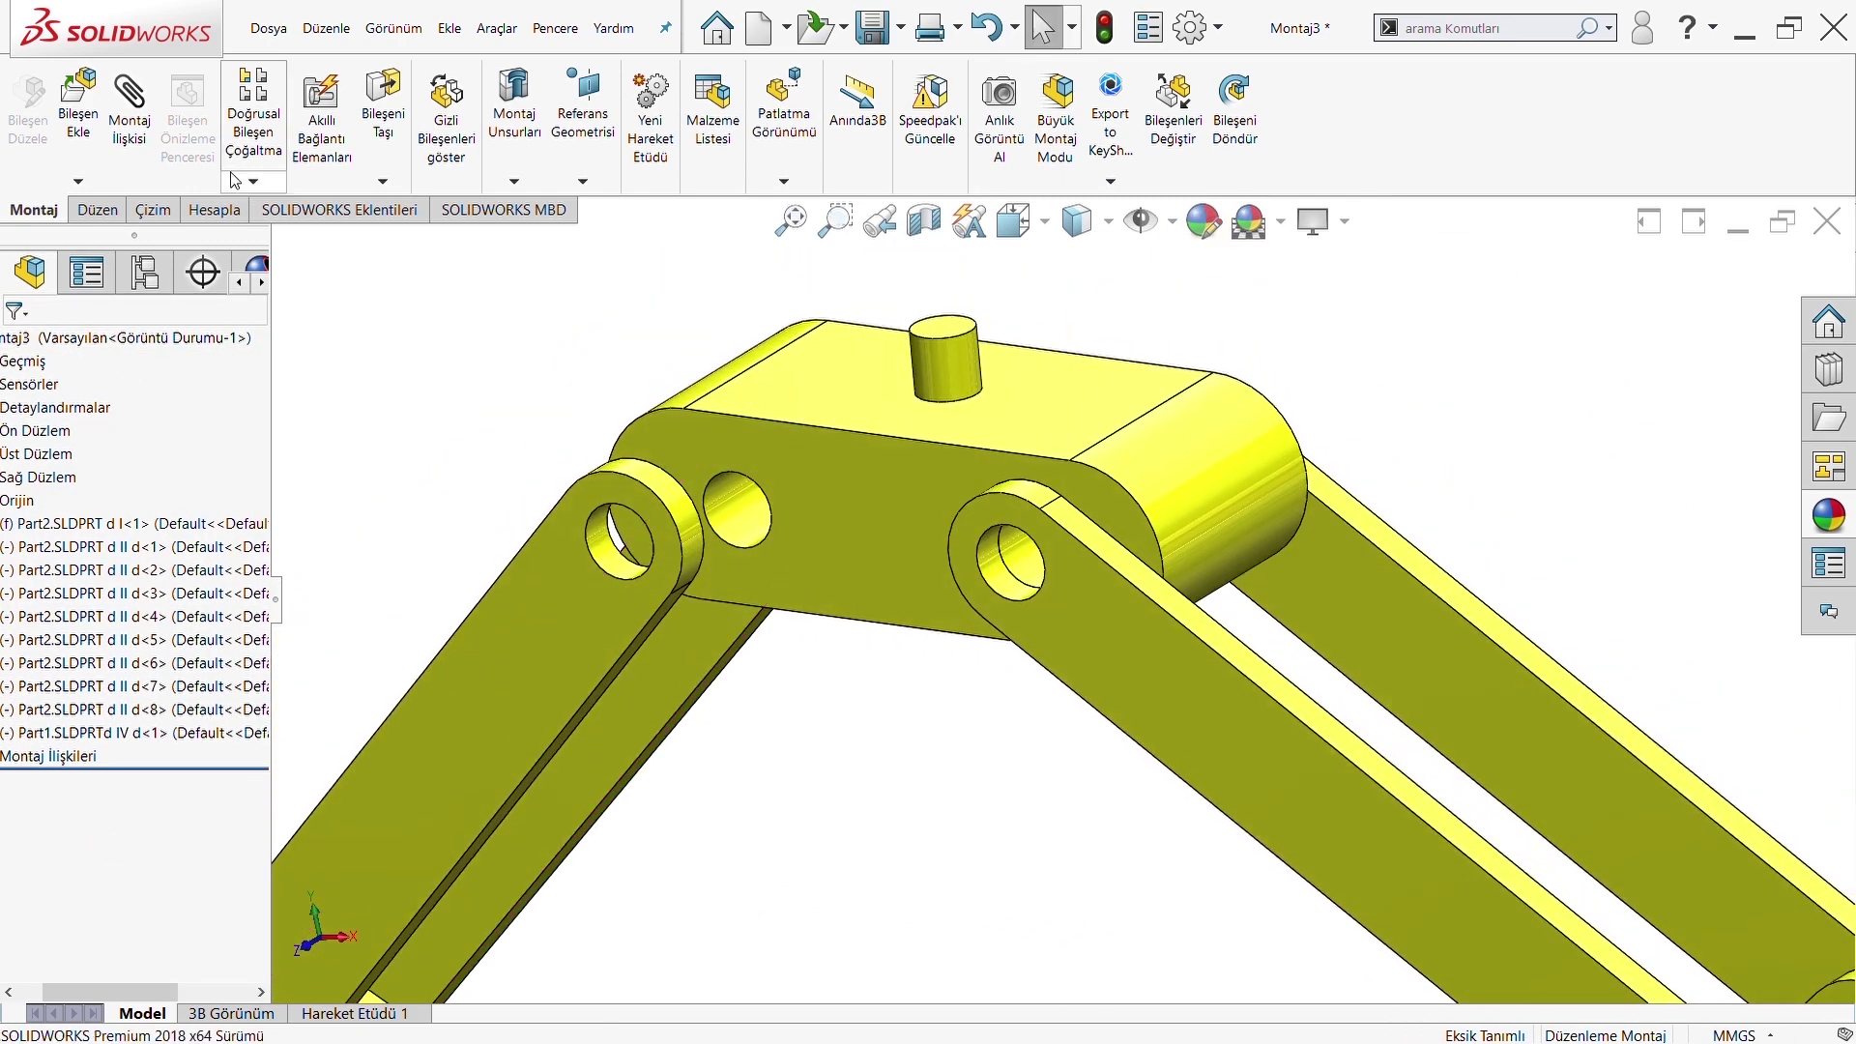
Hinge a third link's hole and face to the top block (Menteşe11), then flex the linkage
left_click(154, 145)
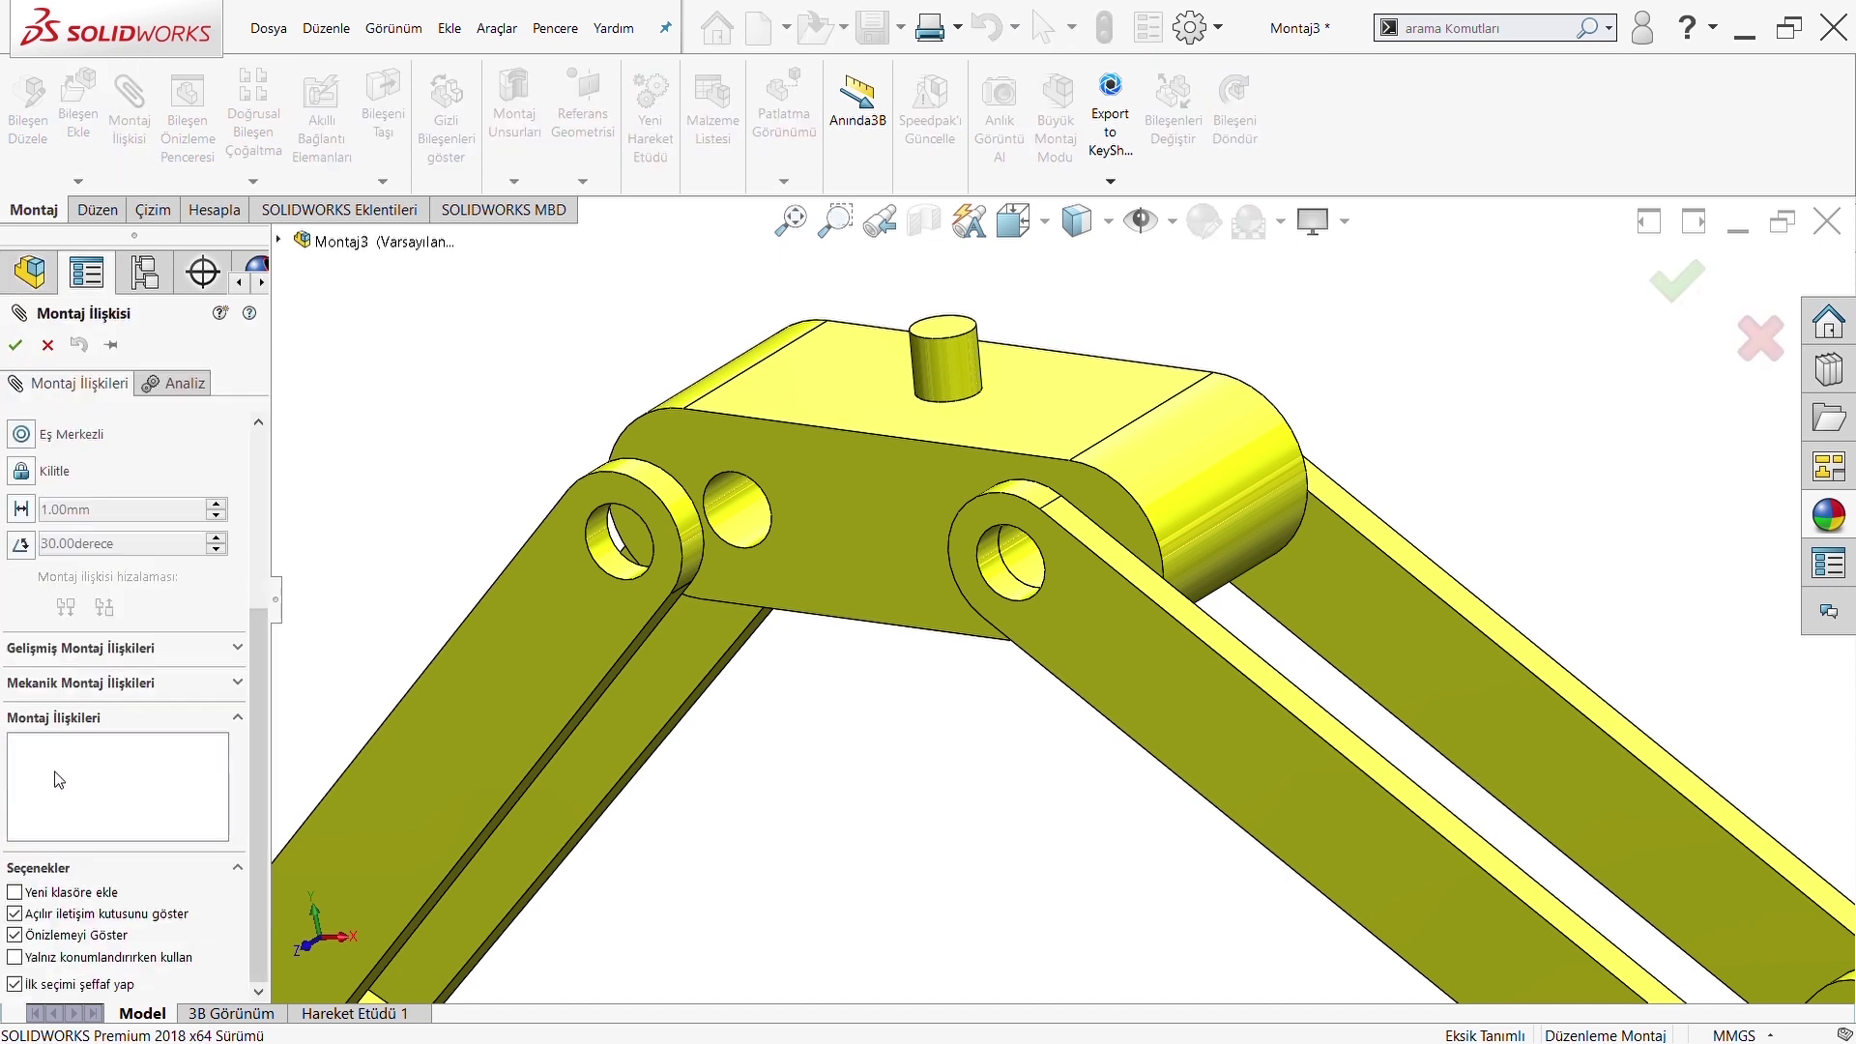
left_click(63, 686)
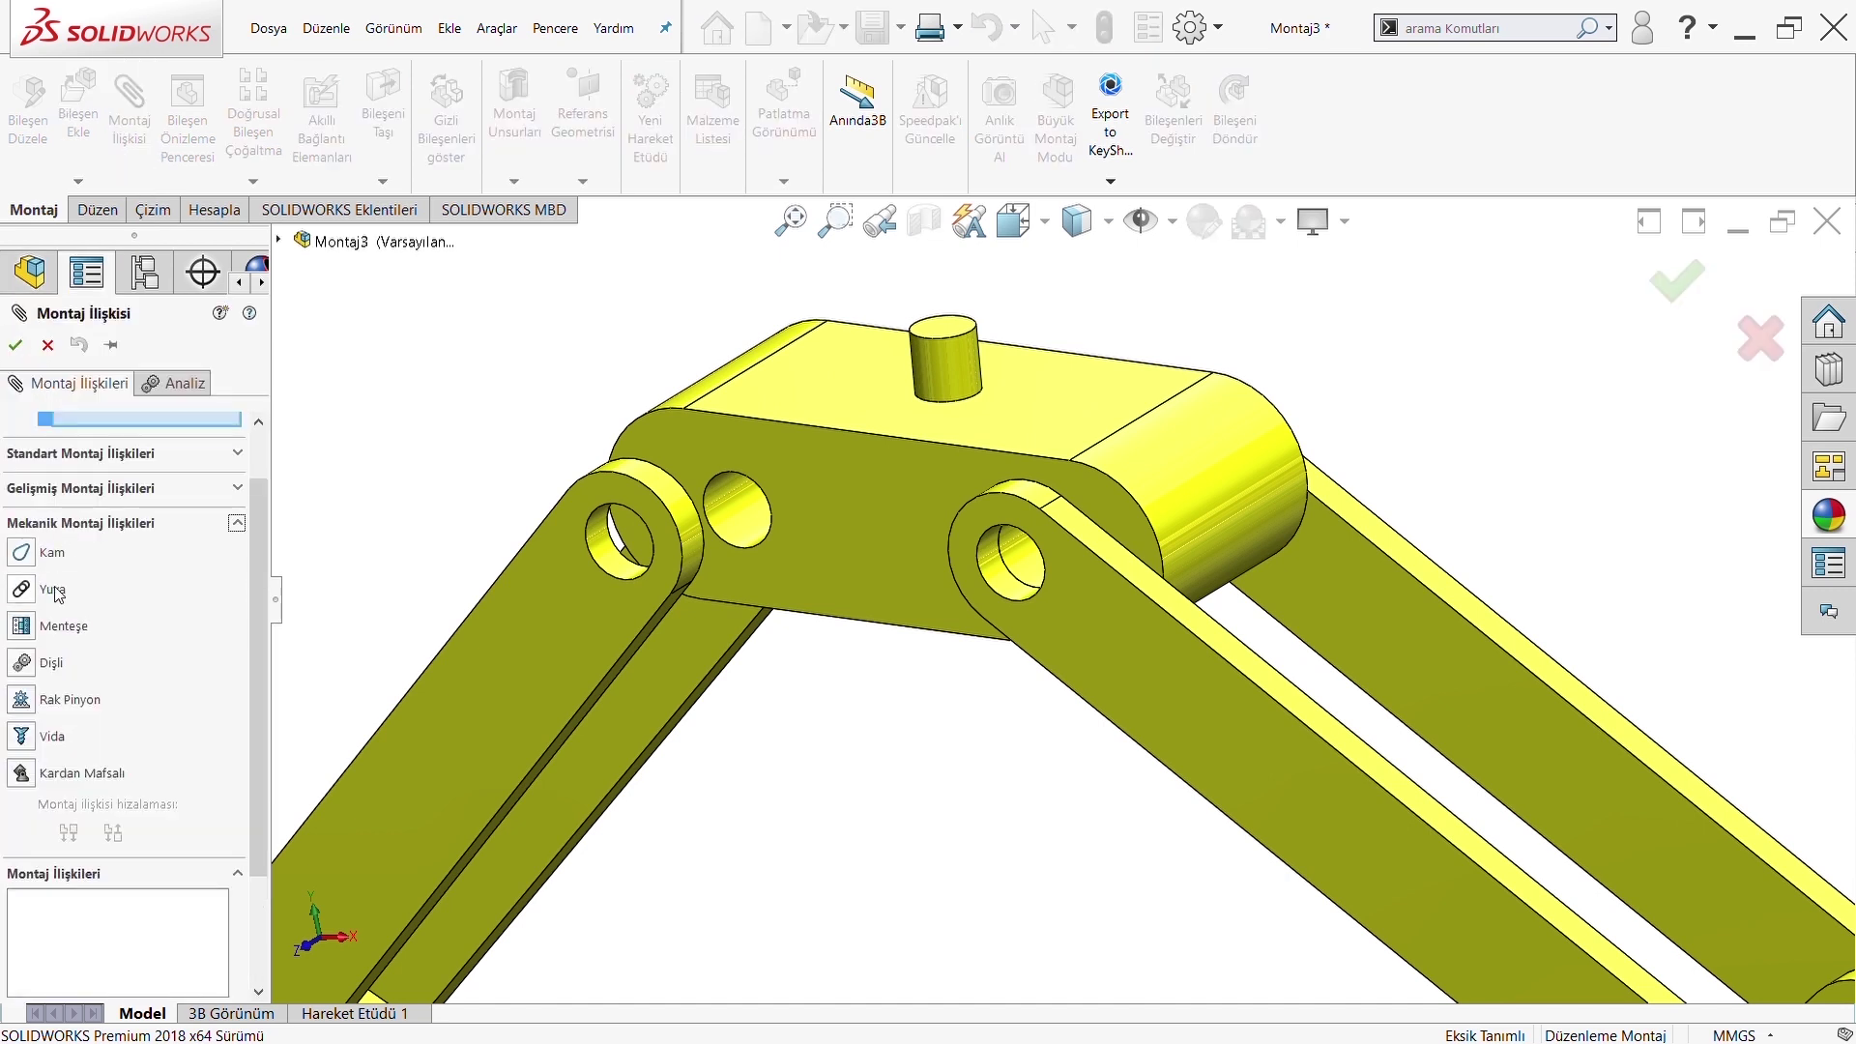
left_click(58, 625)
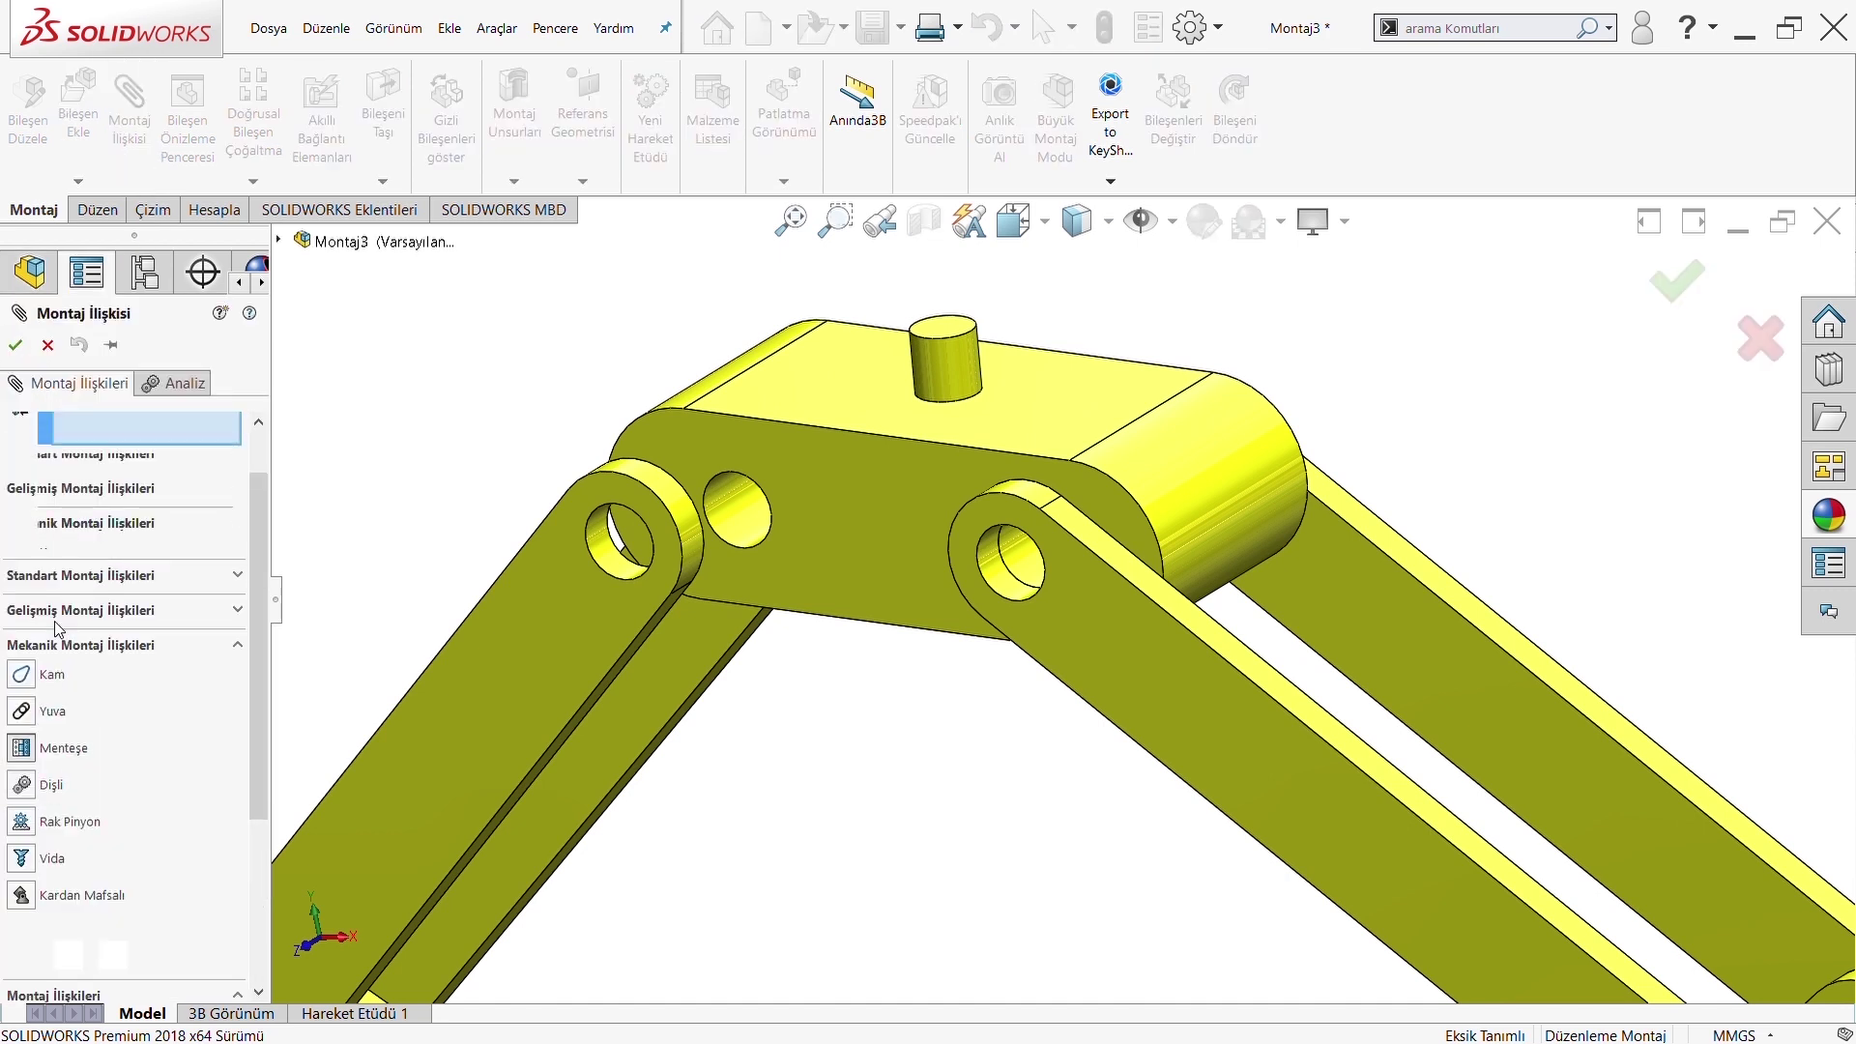
left_click(712, 497)
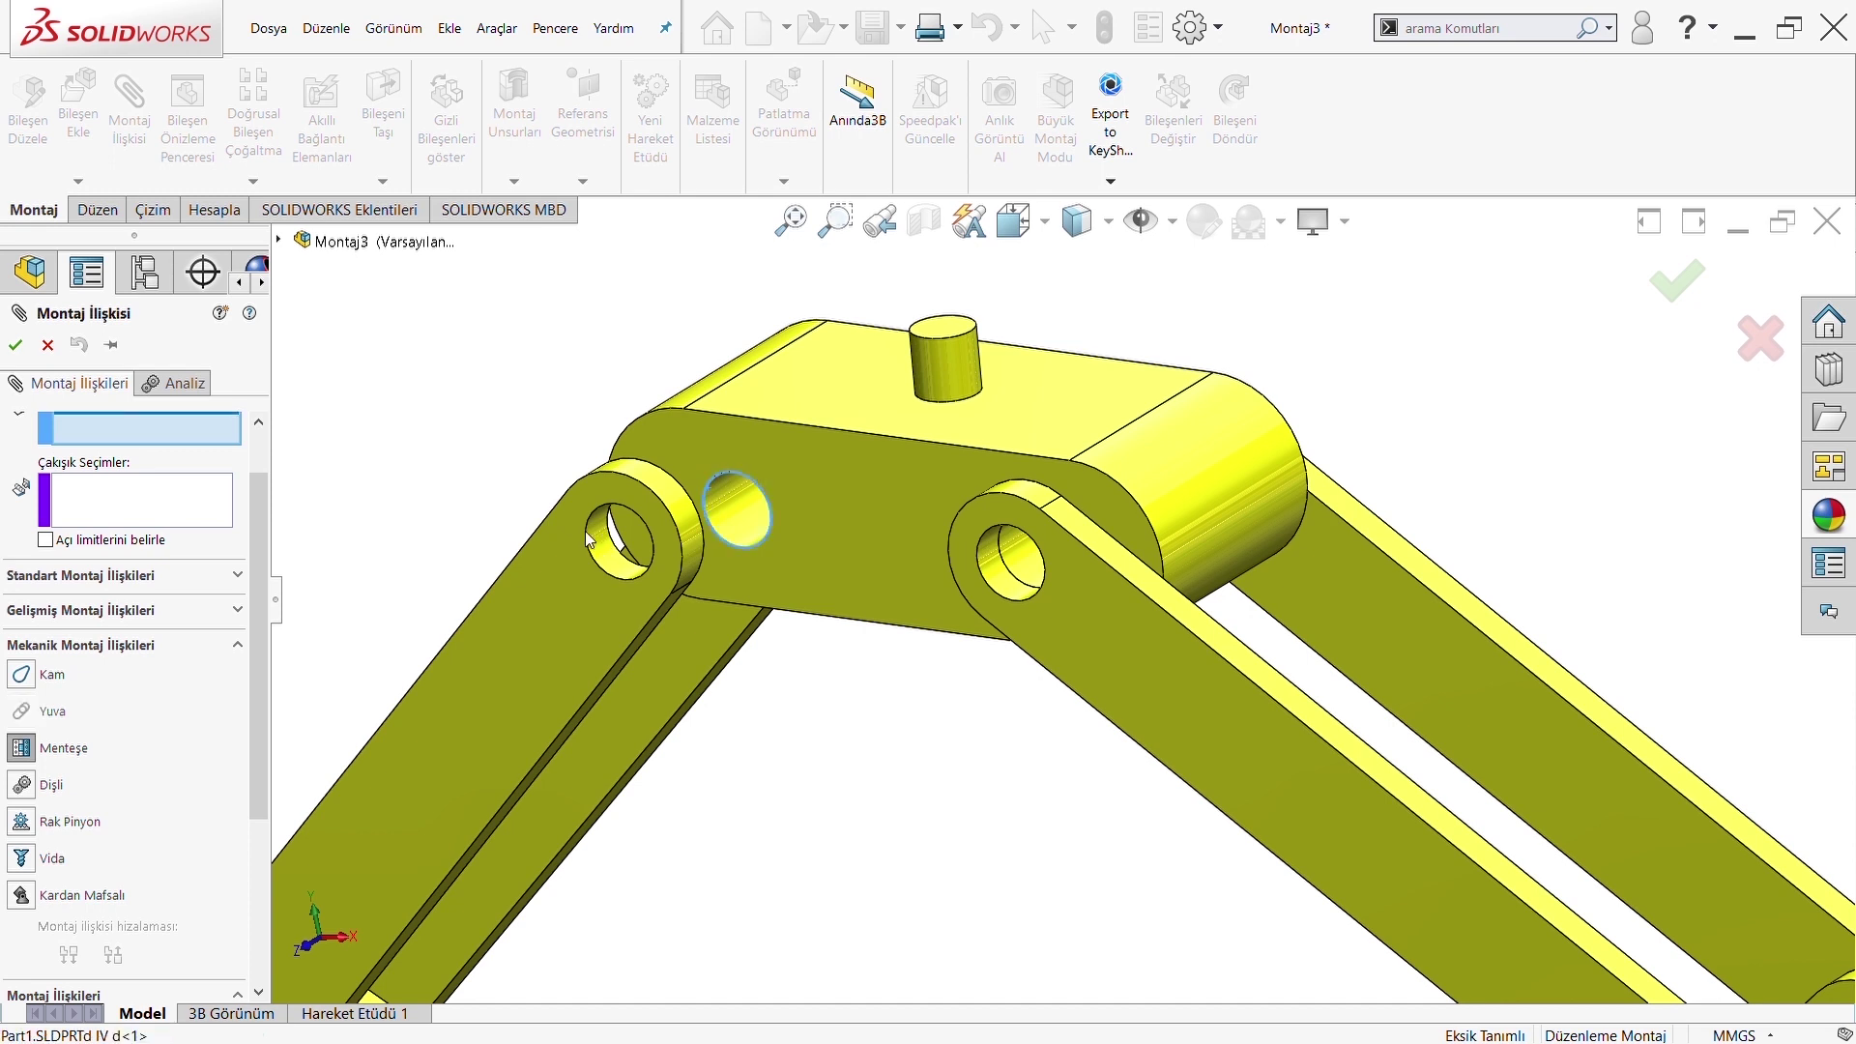
left_click(590, 539)
left_click(860, 537)
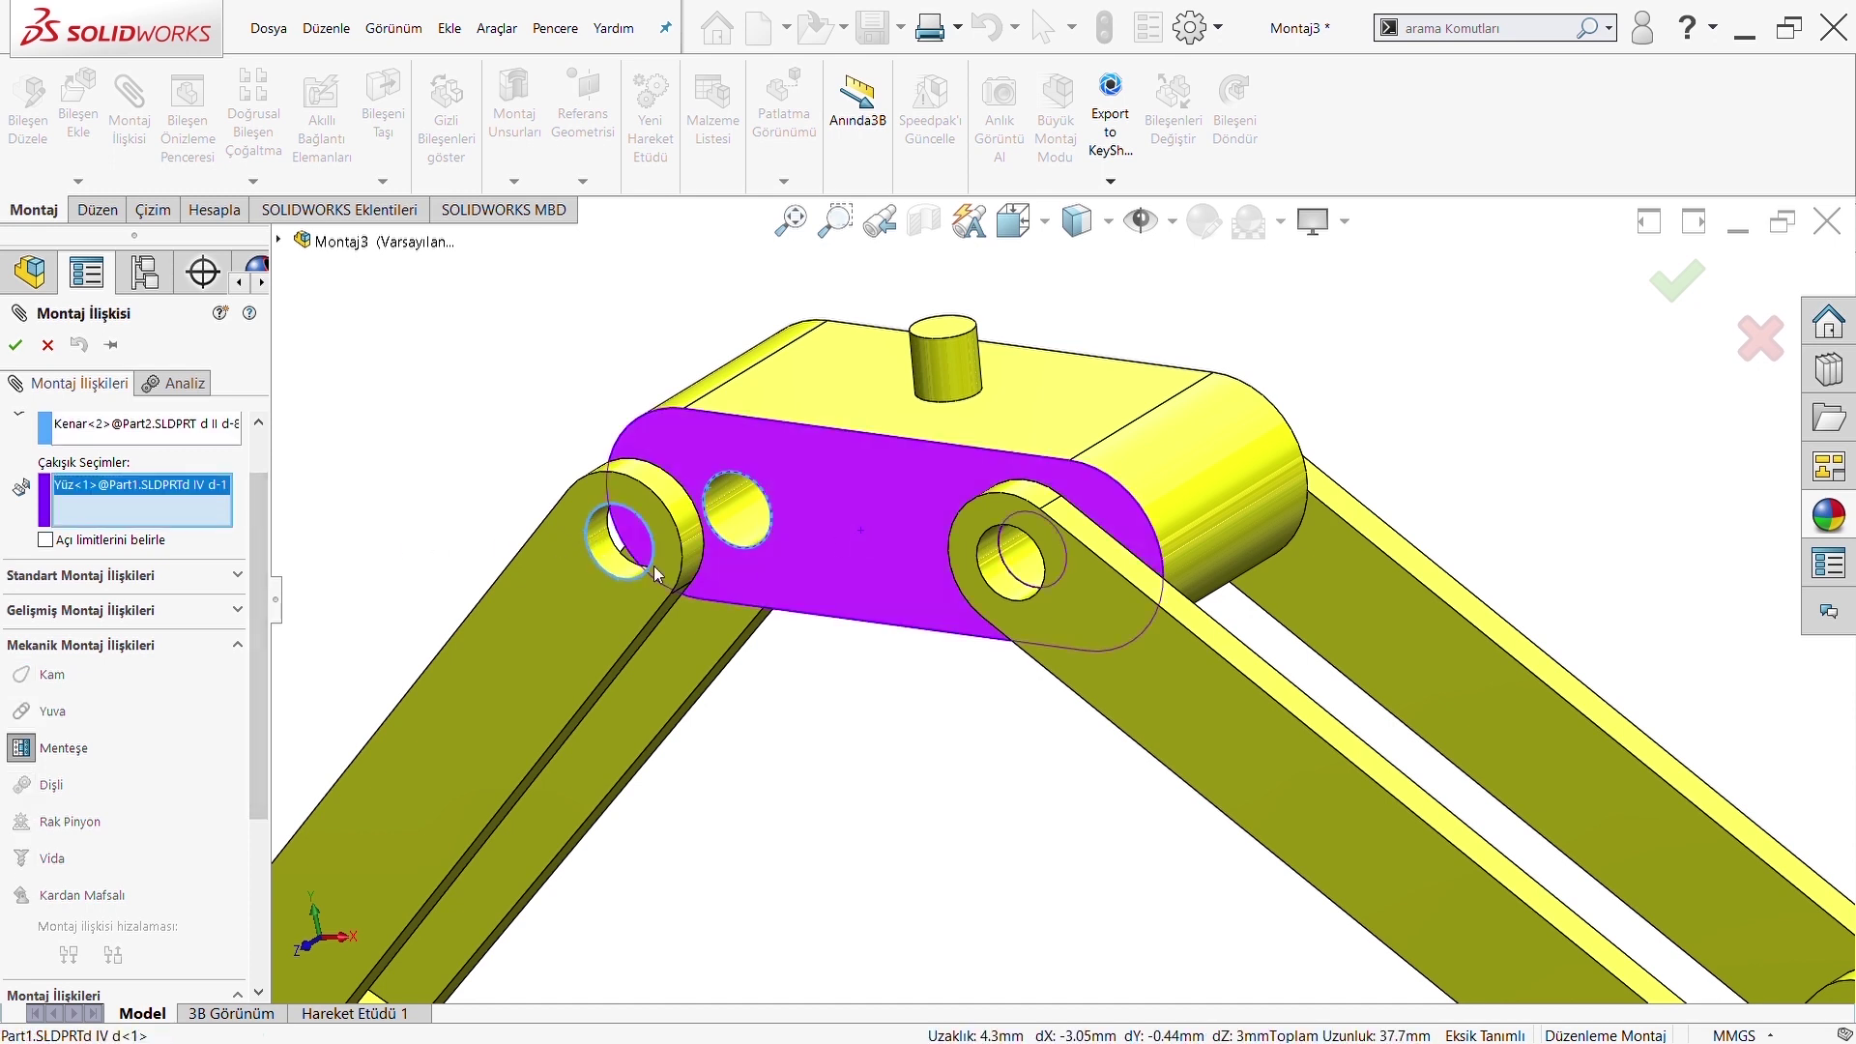
middle_click_drag(860, 536, 444, 616)
left_click(906, 649)
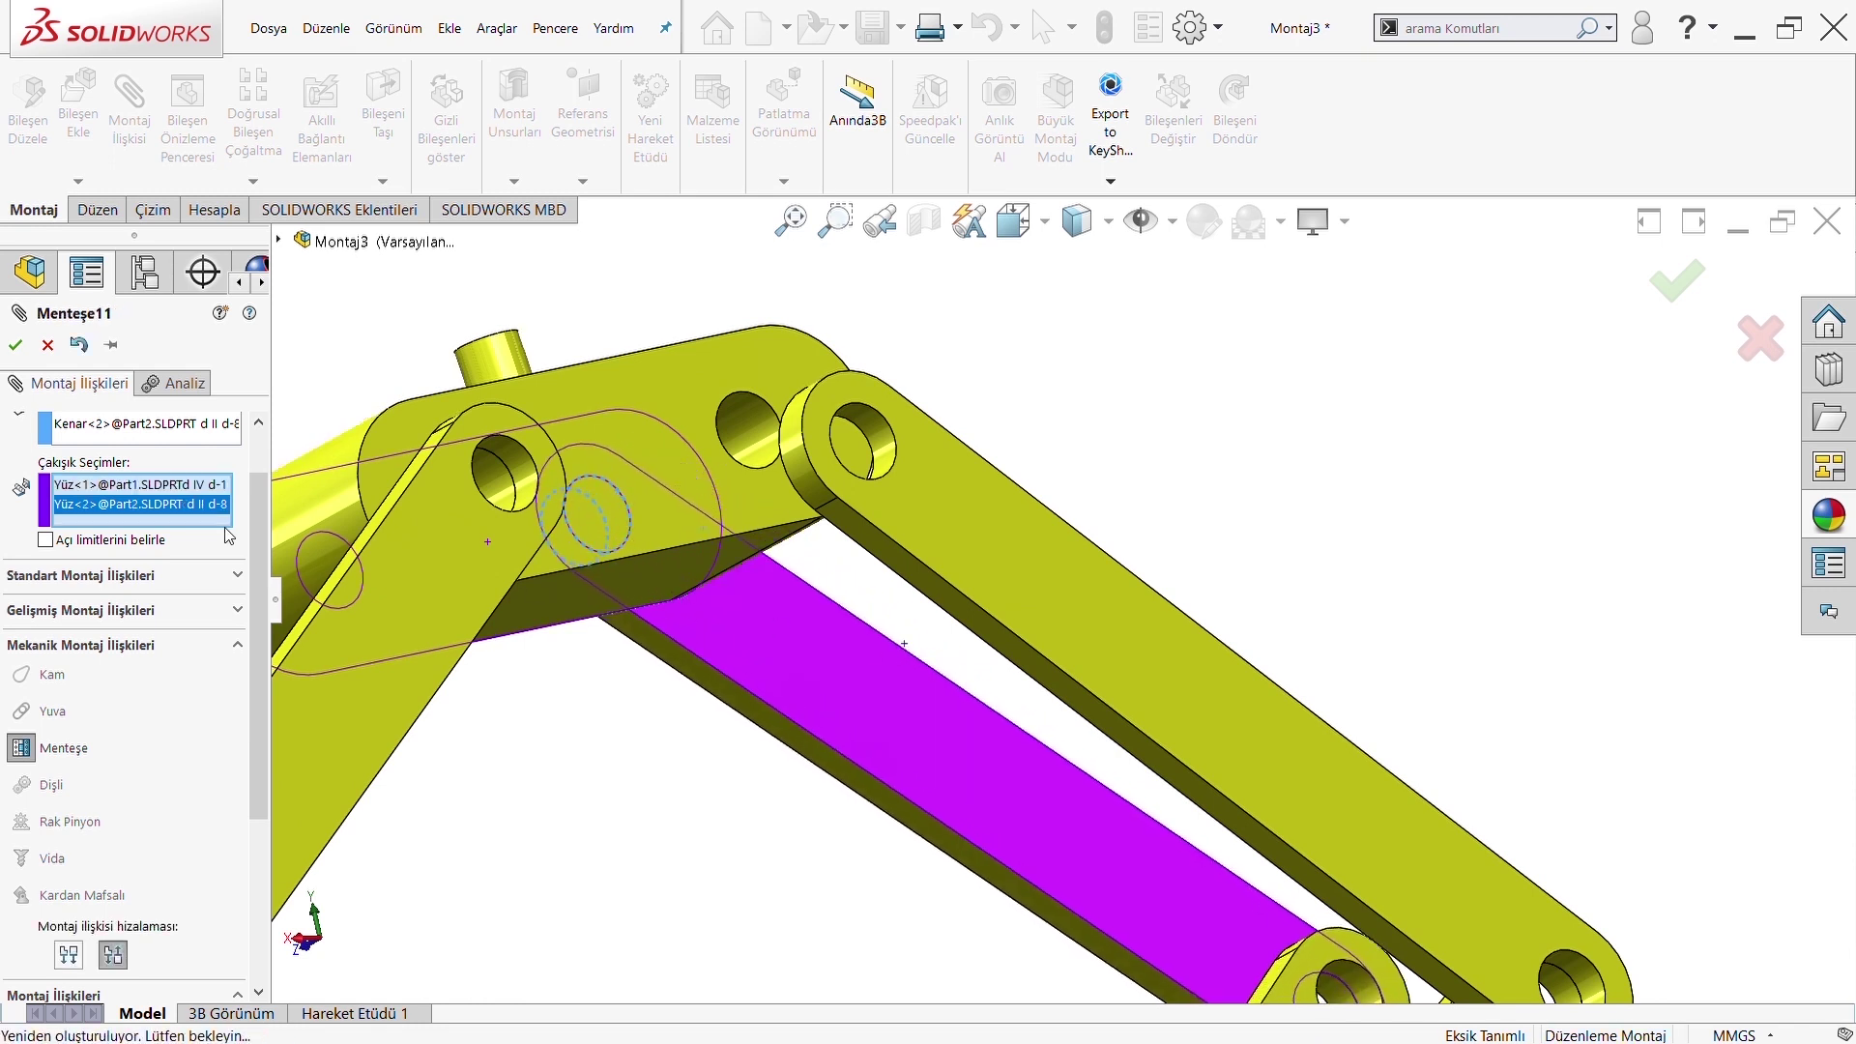
left_click(16, 345)
left_click_drag(857, 435, 870, 497)
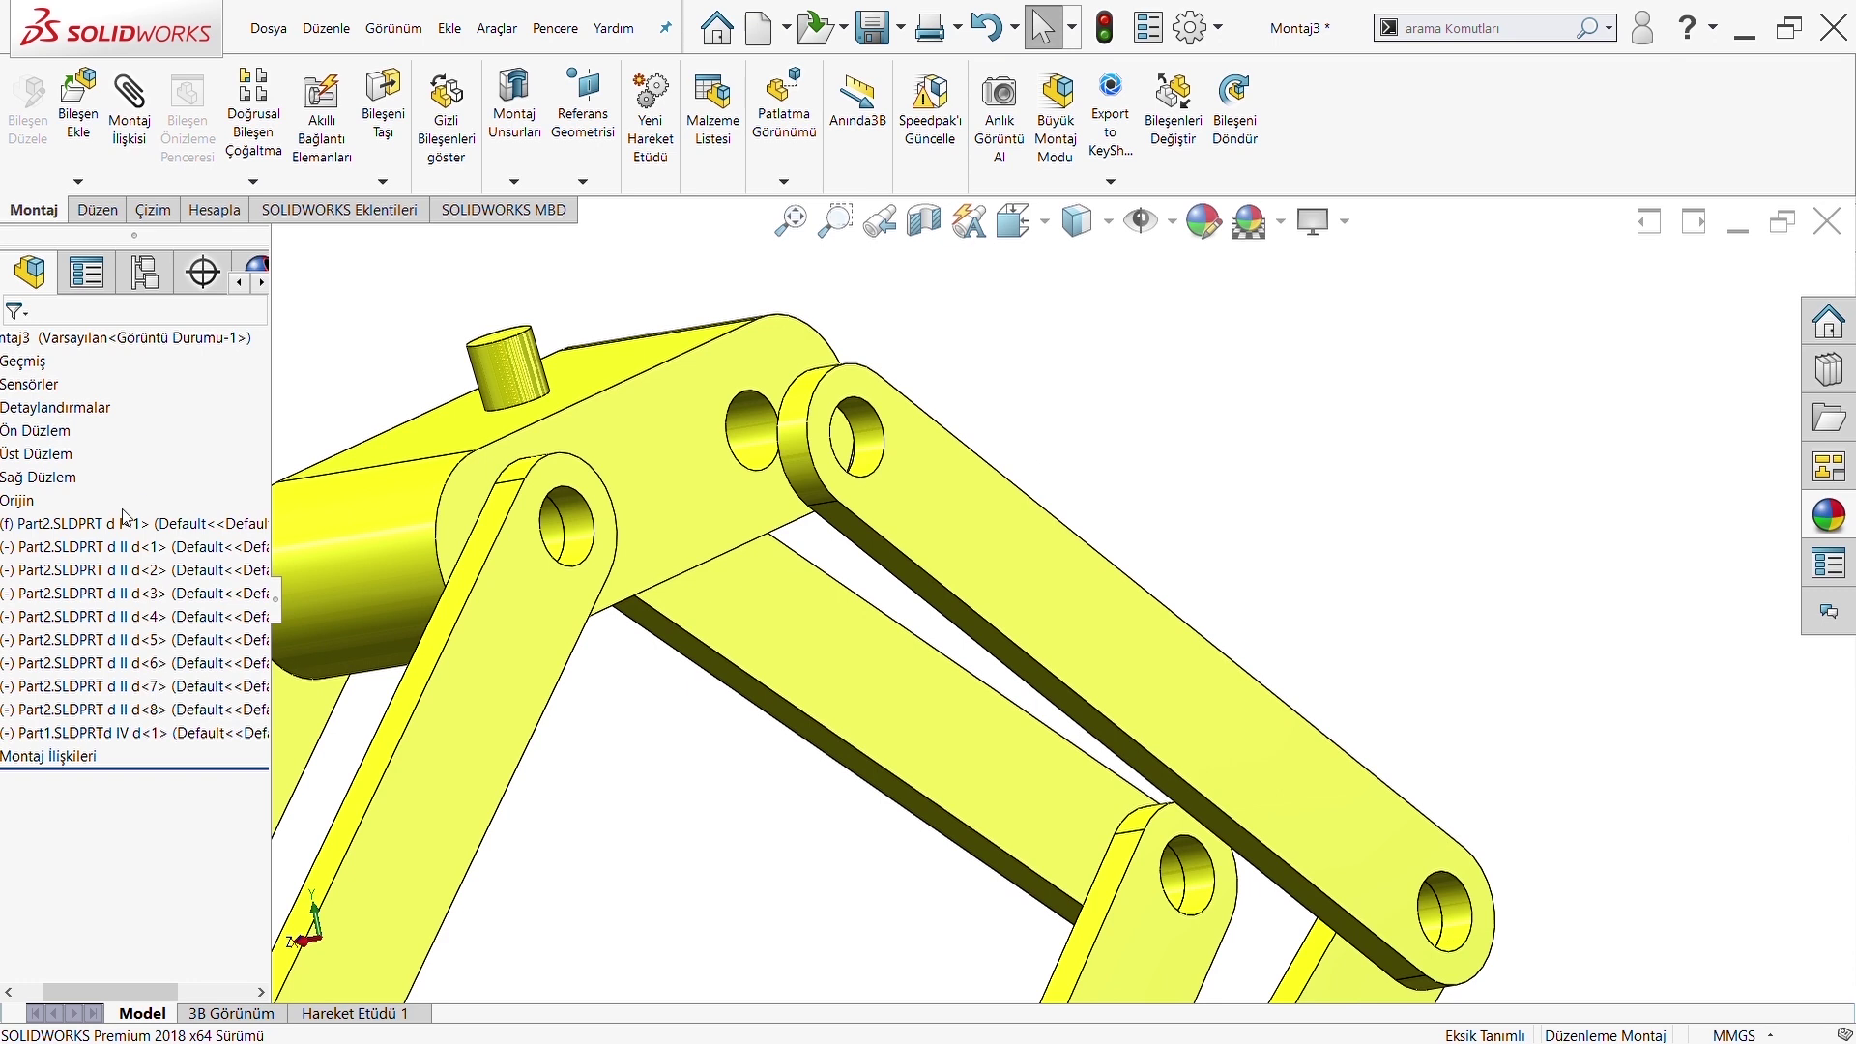
Start a hinge mate between the top block's last hole edge and a link's hole
left_click(129, 107)
scroll(69, 690, "down", 3)
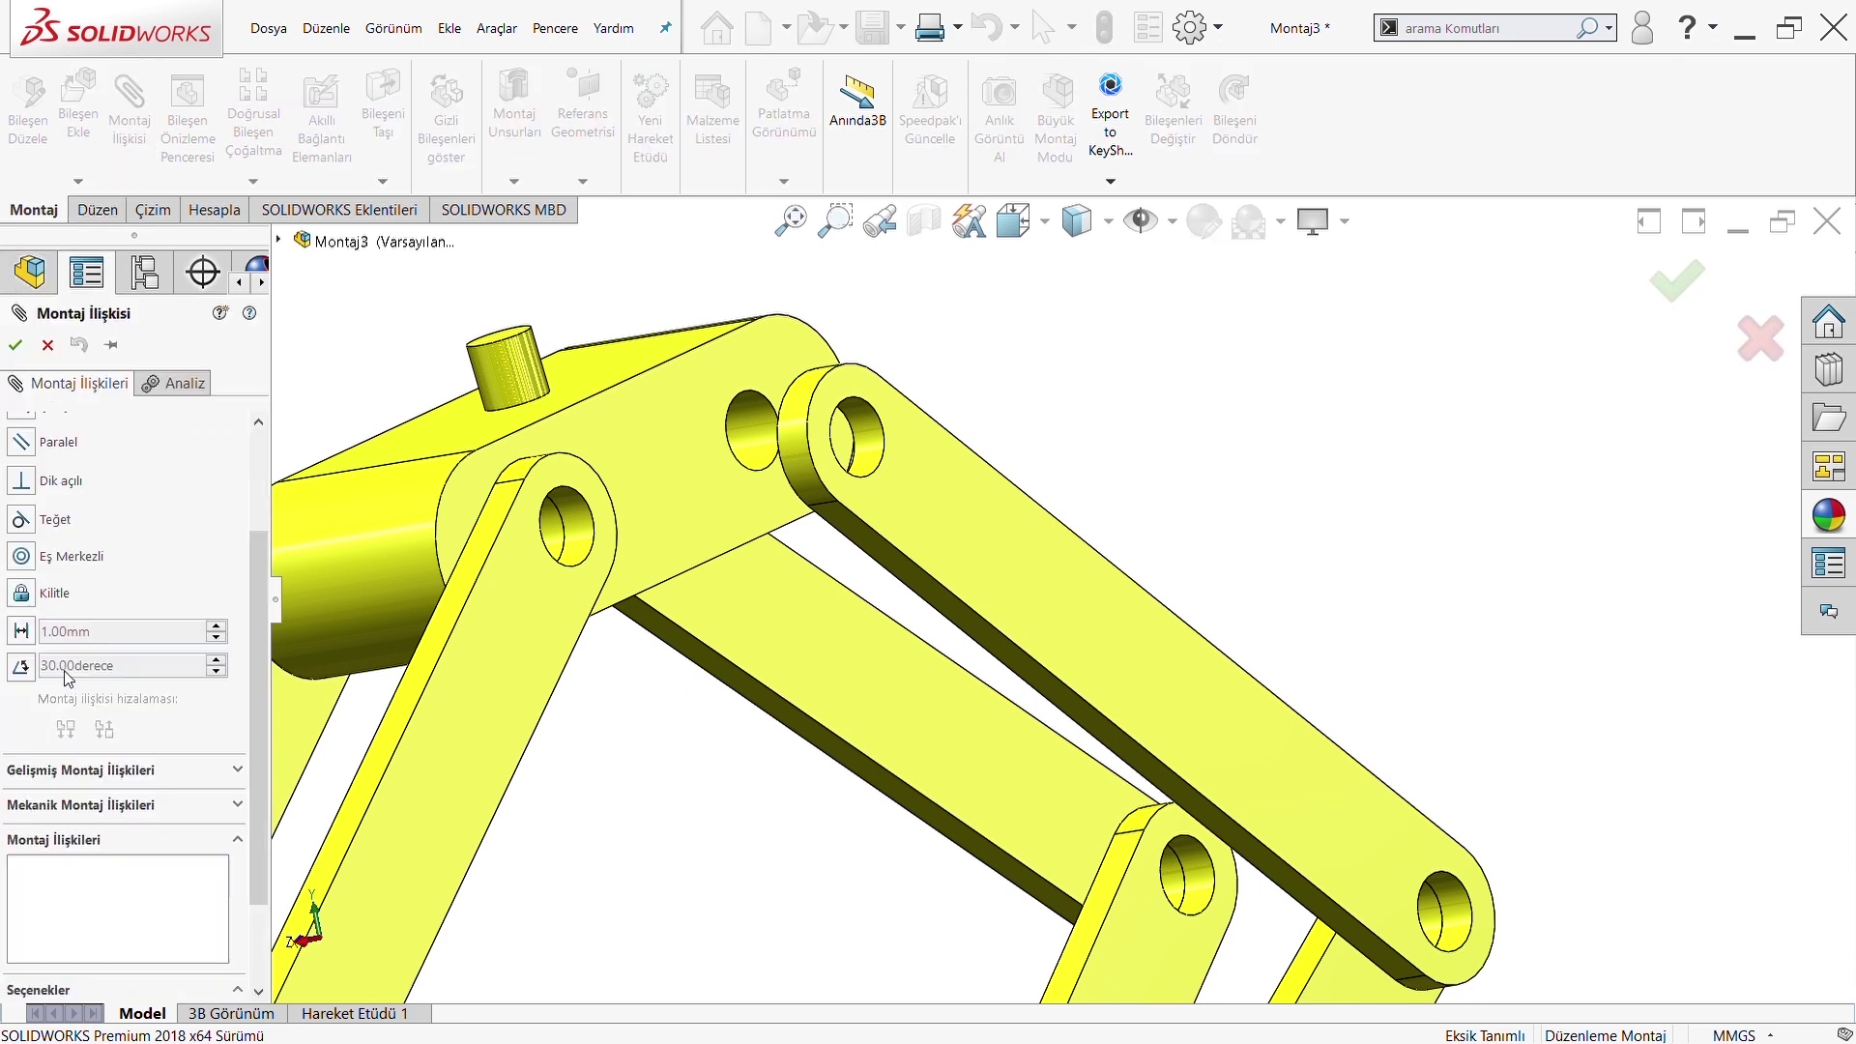
scroll(70, 690, "down", 2)
left_click(69, 682)
scroll(60, 500, "up", 2)
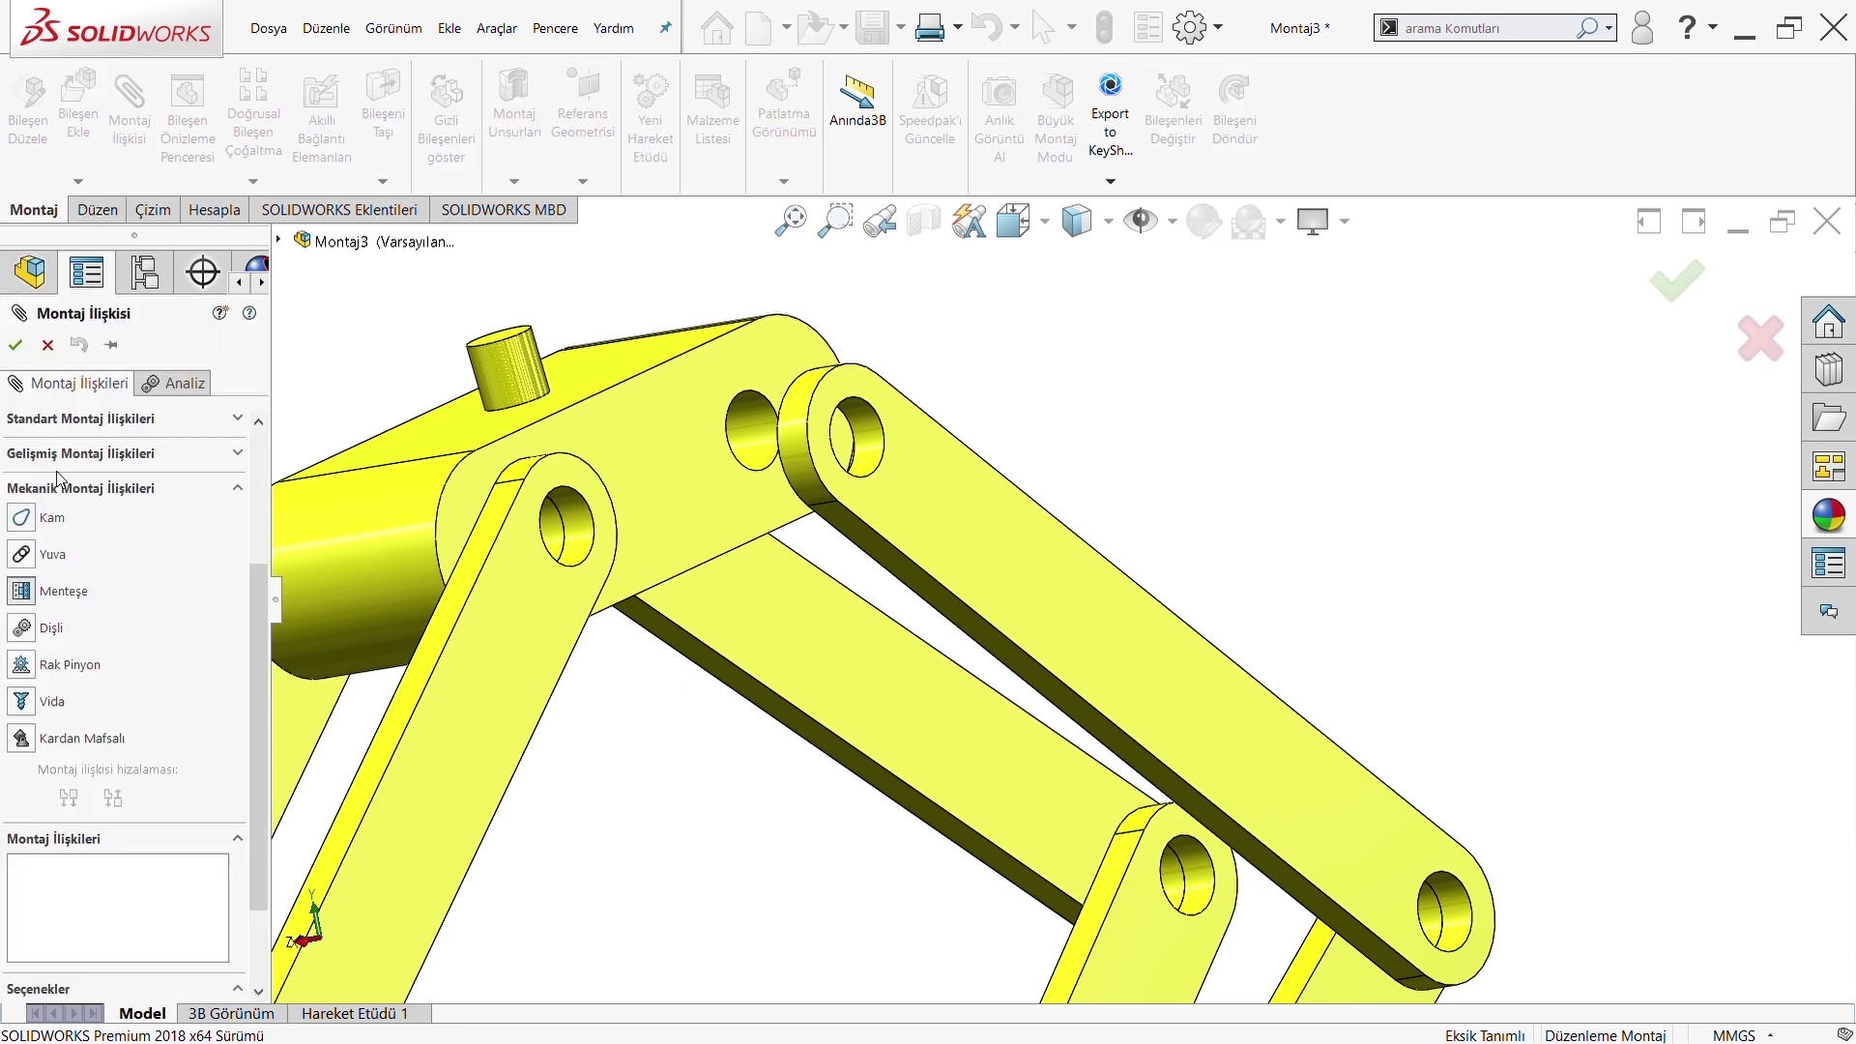
left_click(783, 471)
mouse_move(849, 422)
middle_mouse_down()
mouse_move(1028, 237)
mouse_move(851, 449)
mouse_move(542, 526)
mouse_move(890, 502)
mouse_move(726, 479)
middle_mouse_up()
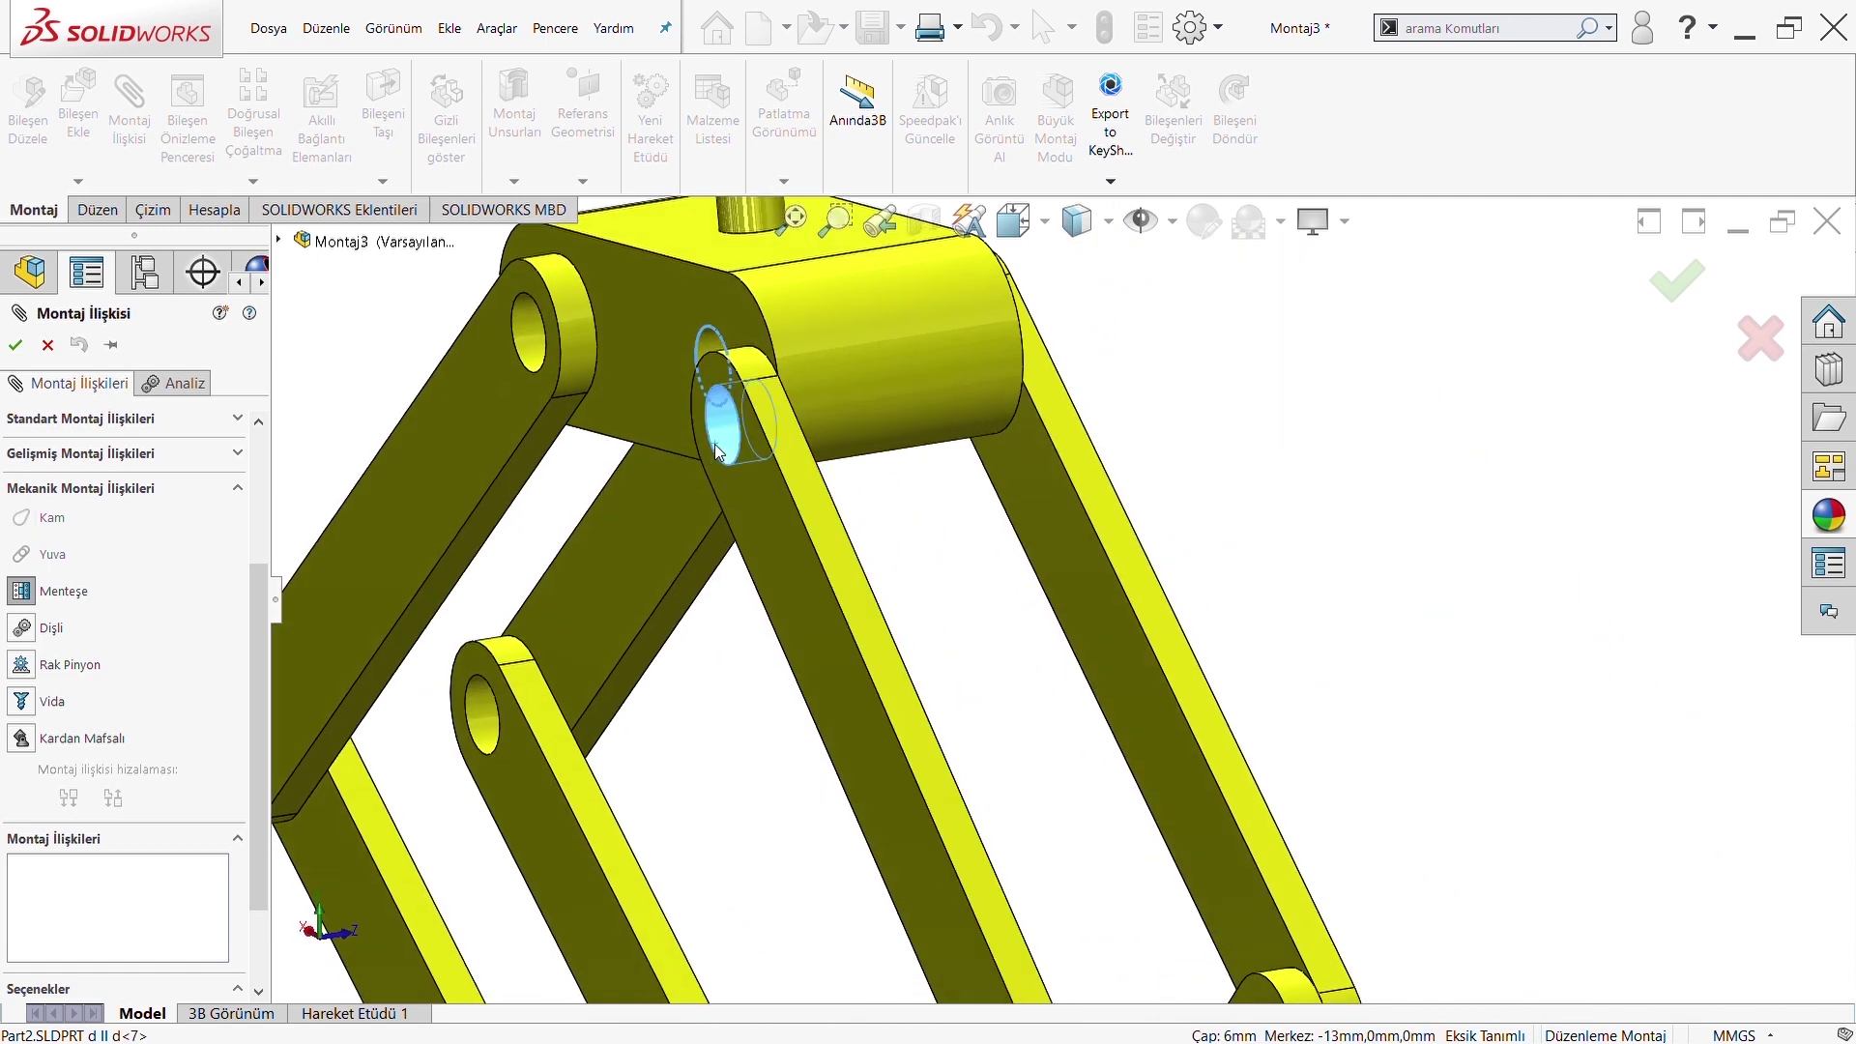
left_click(715, 448)
Delete the mistaken pick, add the link hole edge and both faces, confirming Menteşe12
mouse_move(715, 447)
middle_mouse_down()
mouse_move(675, 514)
mouse_move(817, 522)
middle_mouse_up()
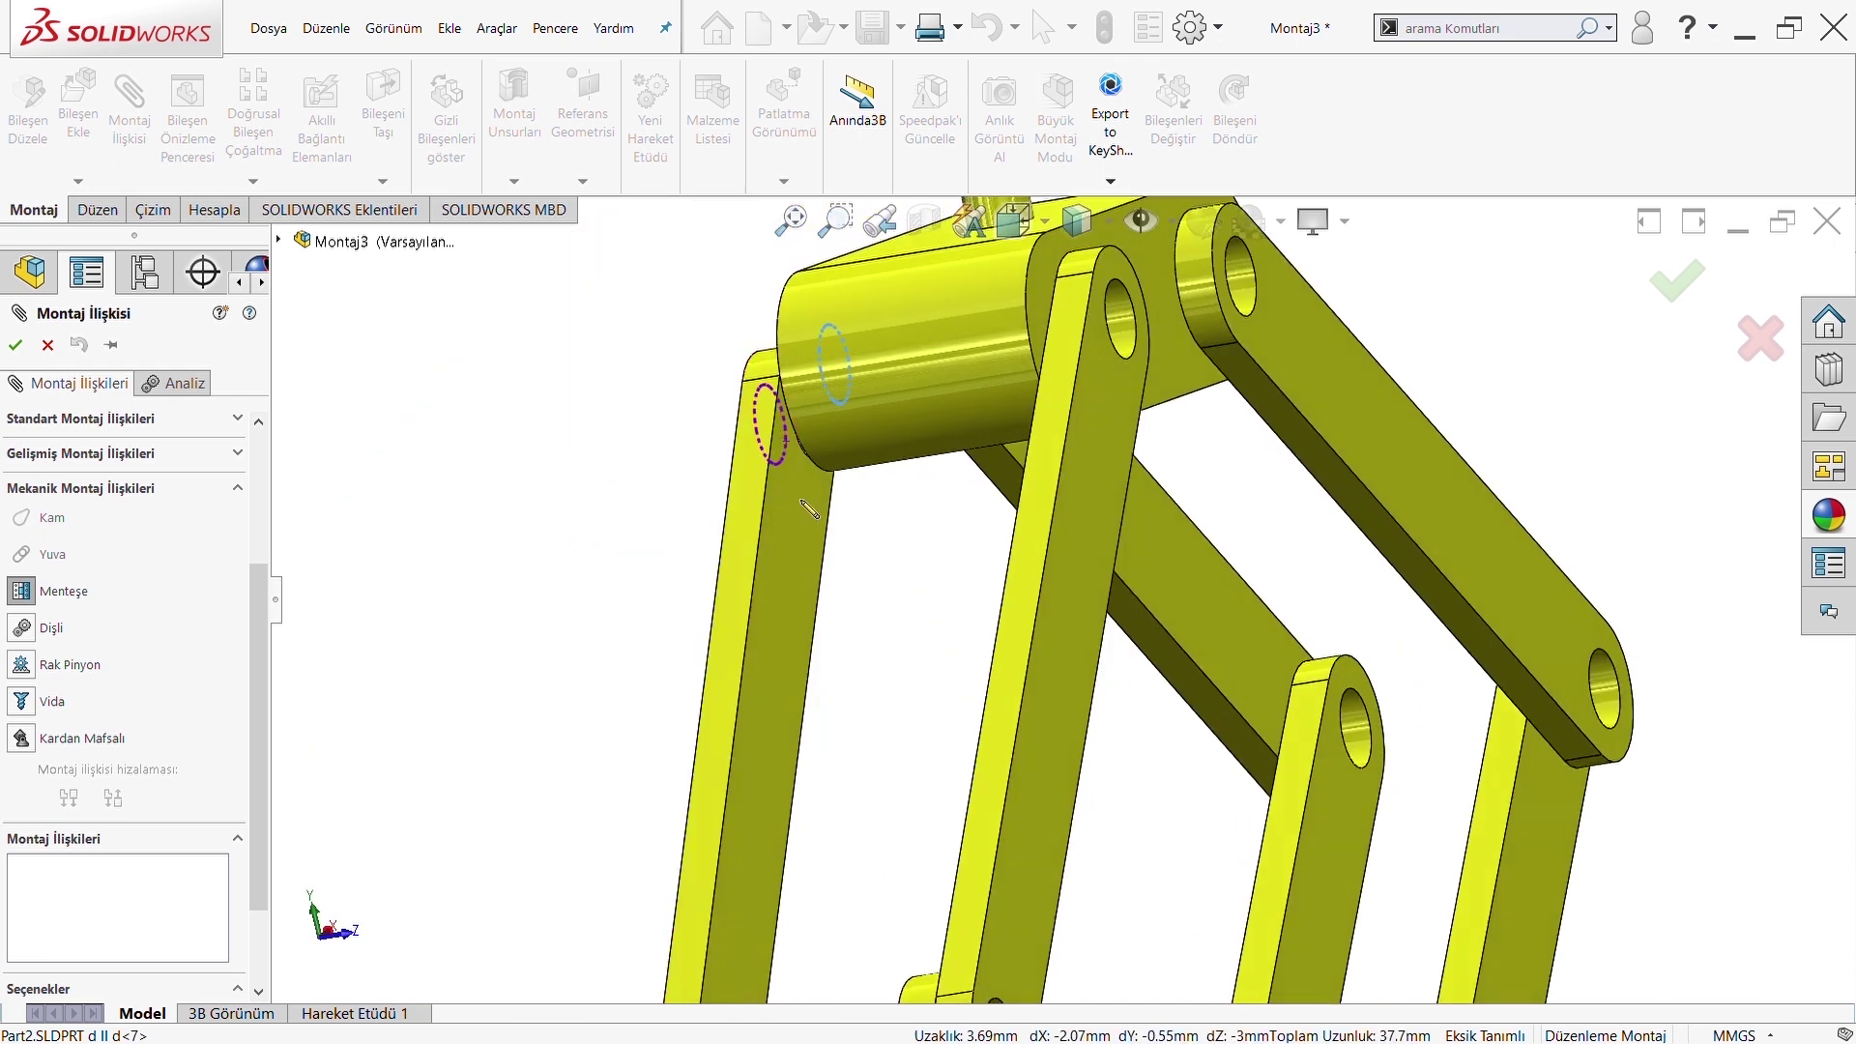
scroll(95, 558, "up", 3)
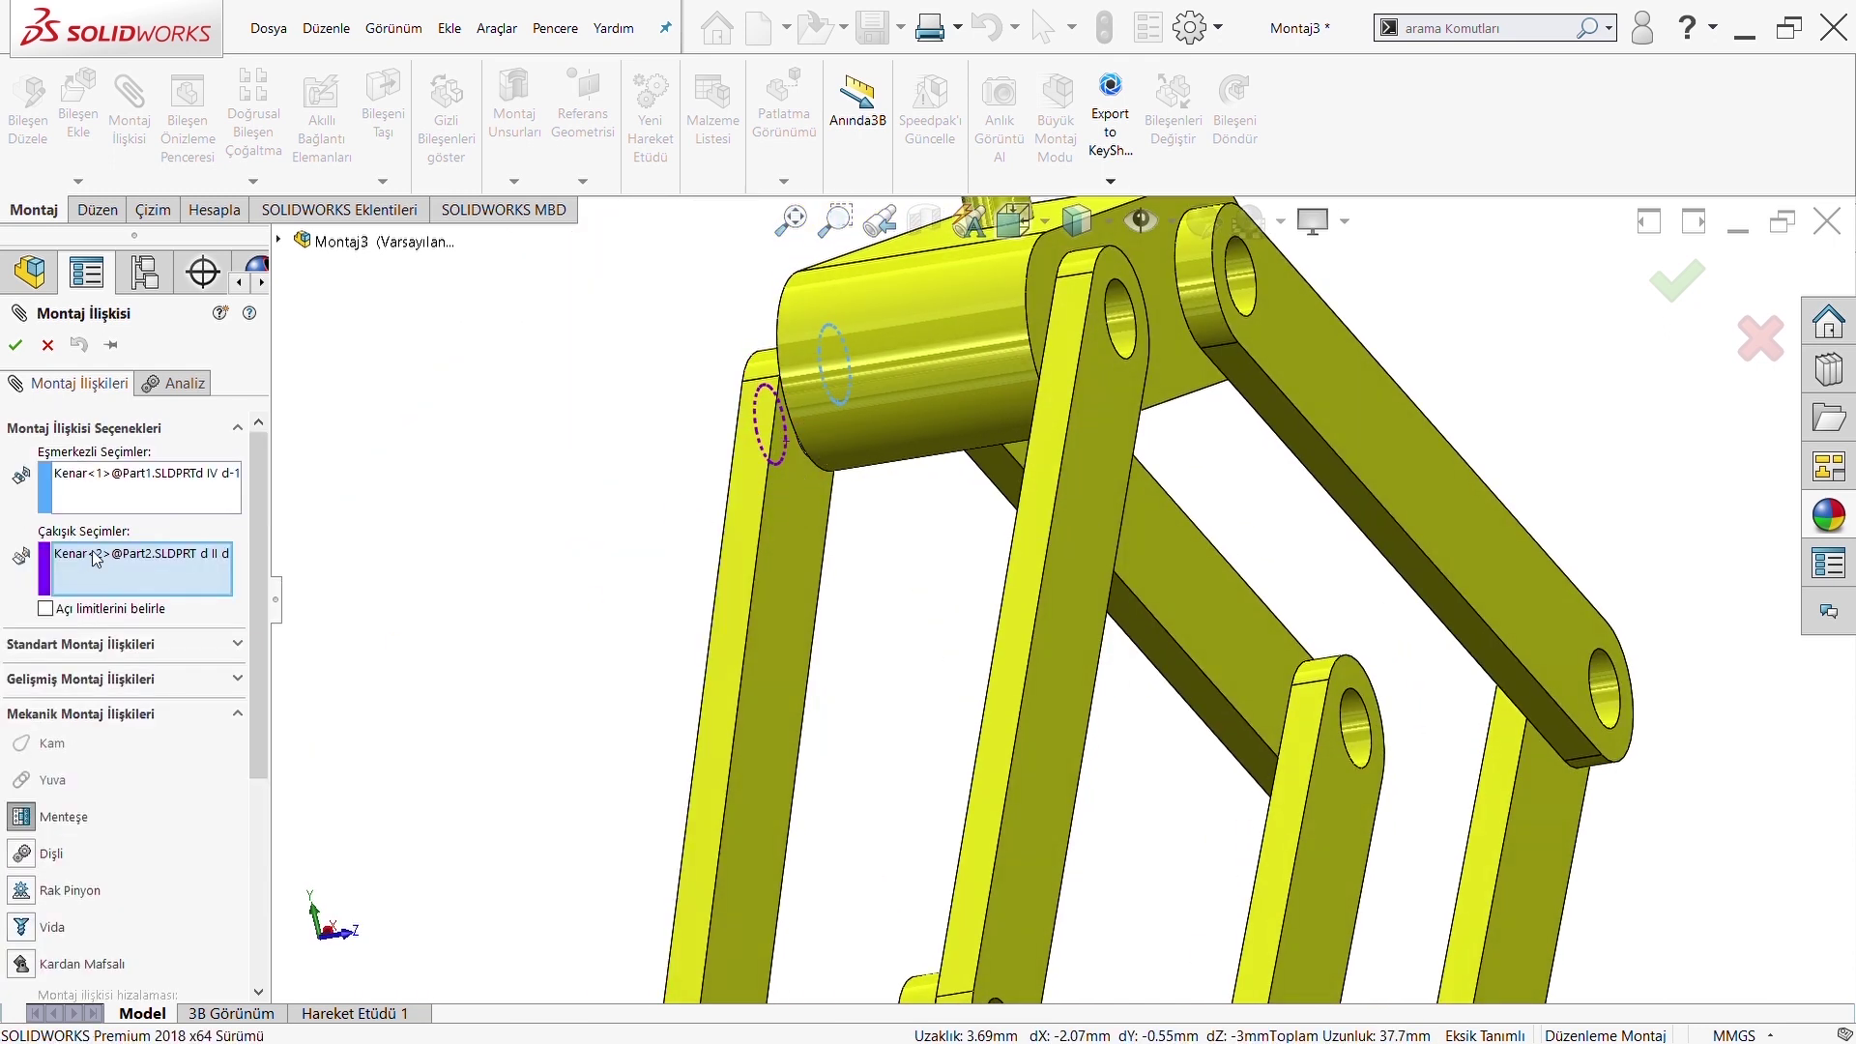
key("Delete")
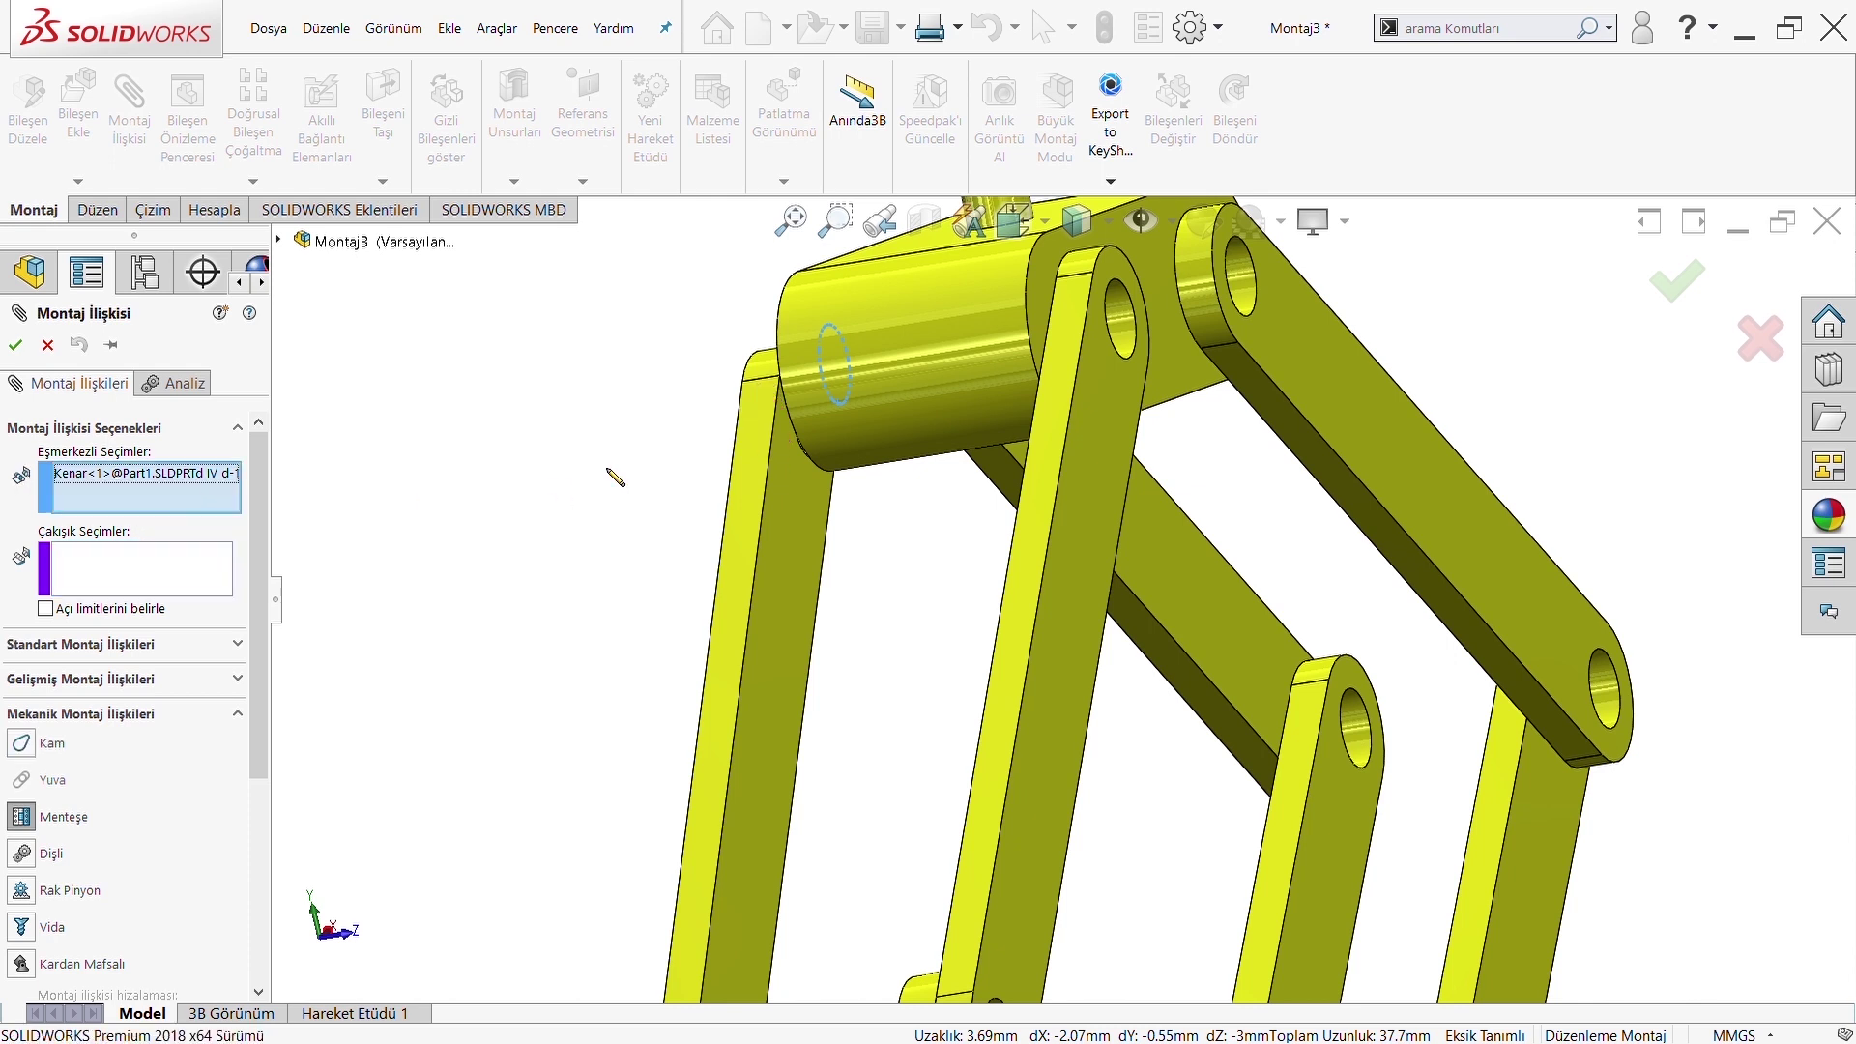
middle_click_drag(613, 477, 912, 489)
left_click(740, 433)
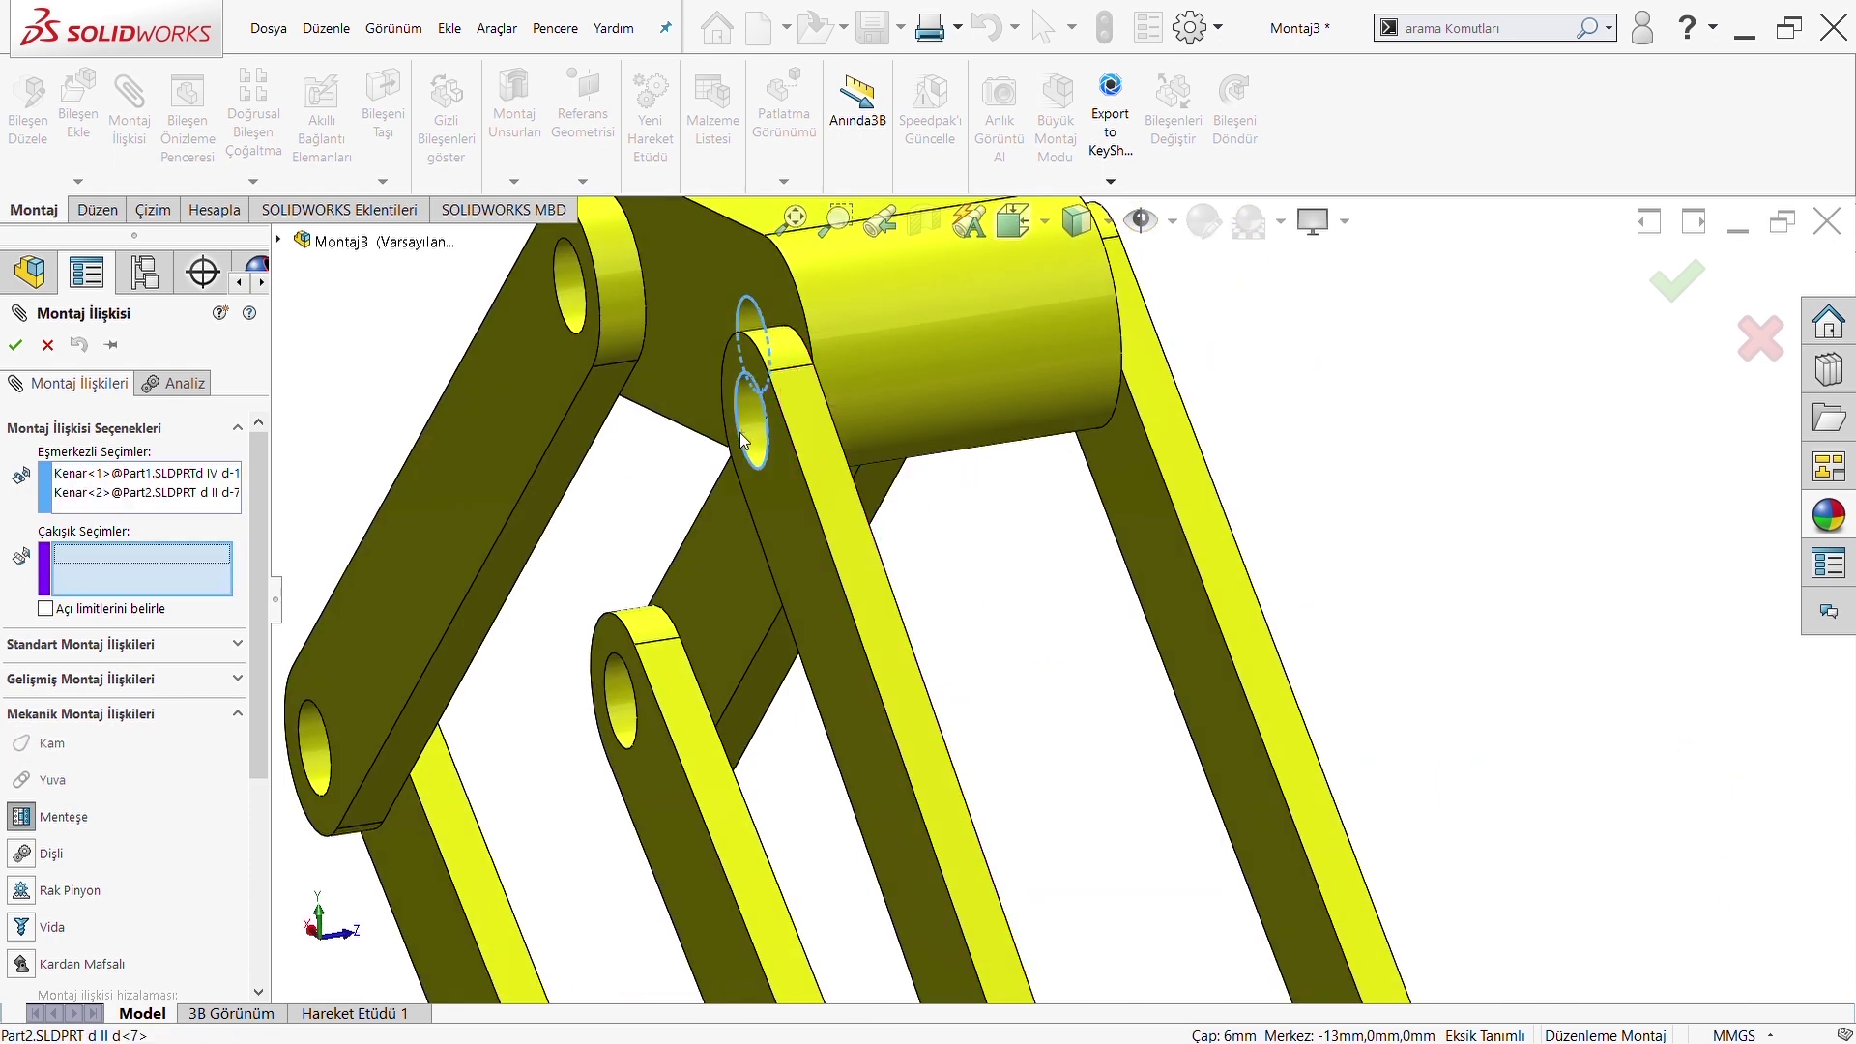
mouse_move(740, 432)
middle_mouse_down()
mouse_move(851, 554)
mouse_move(896, 454)
middle_mouse_up()
left_click(852, 551)
left_click(739, 335)
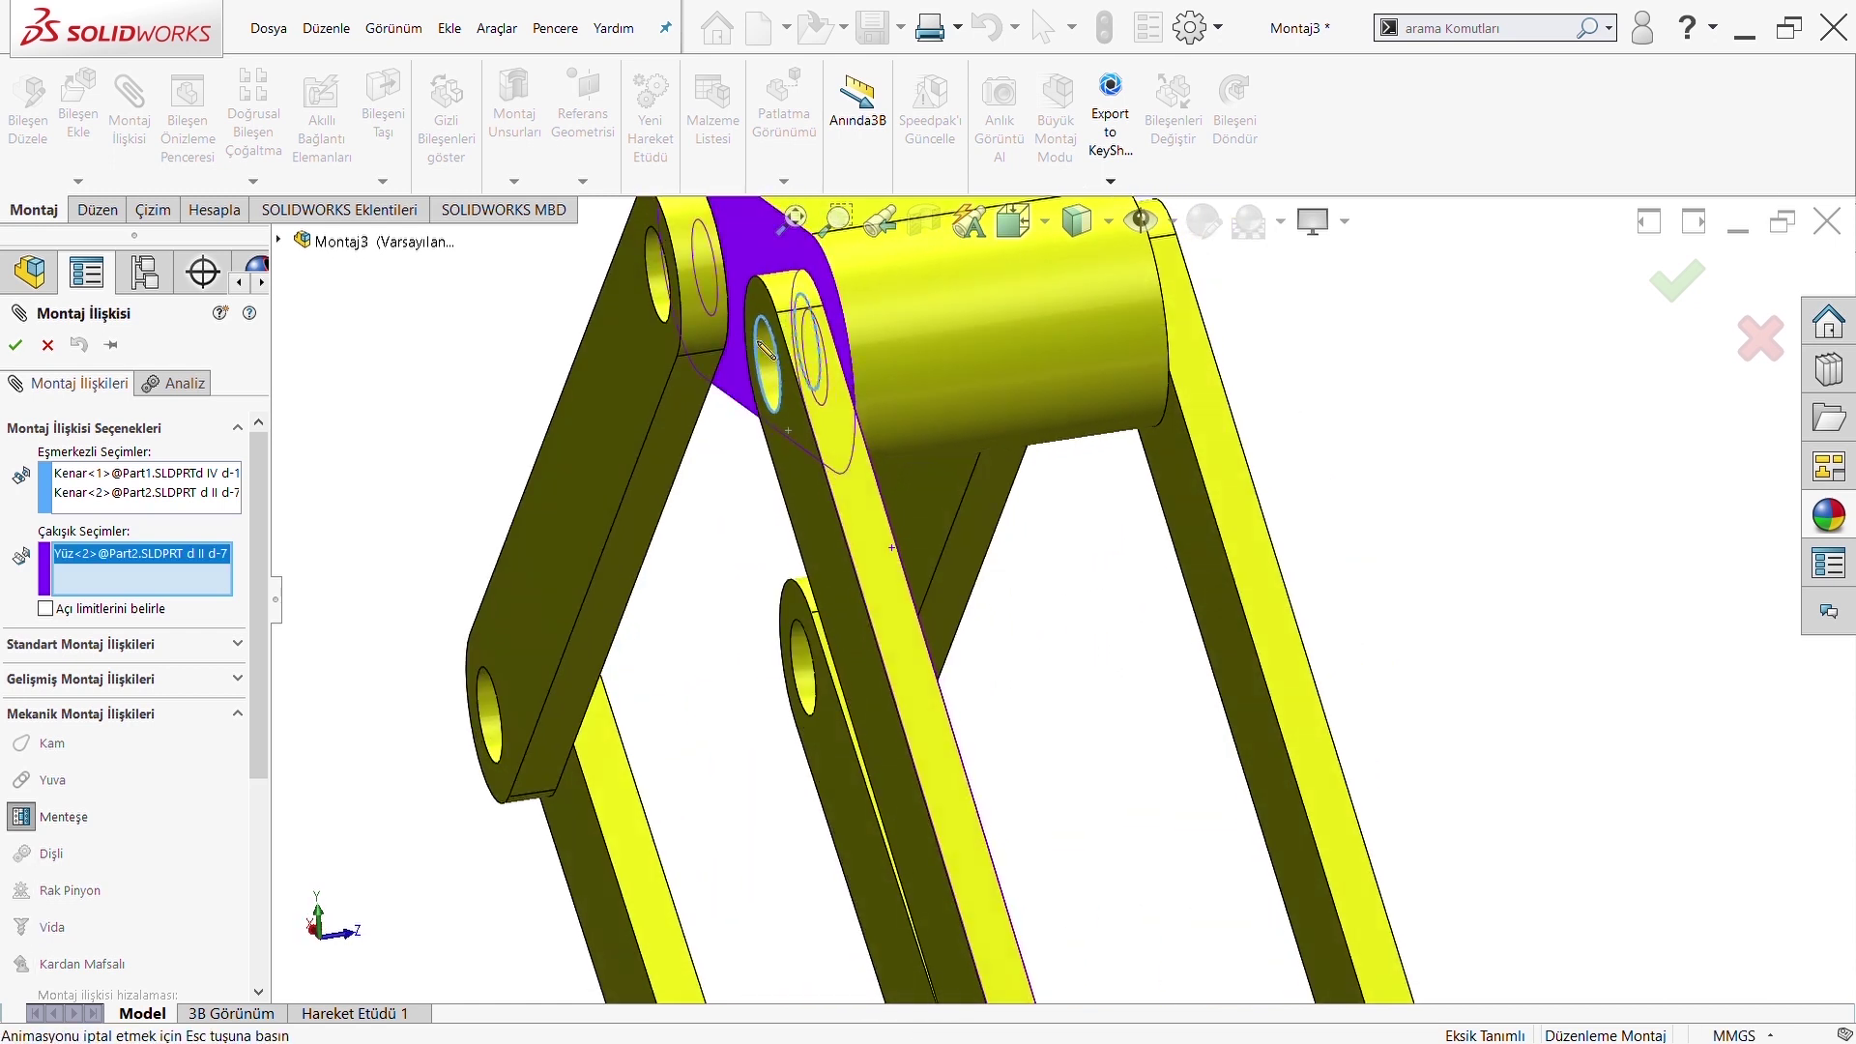
left_click(16, 351)
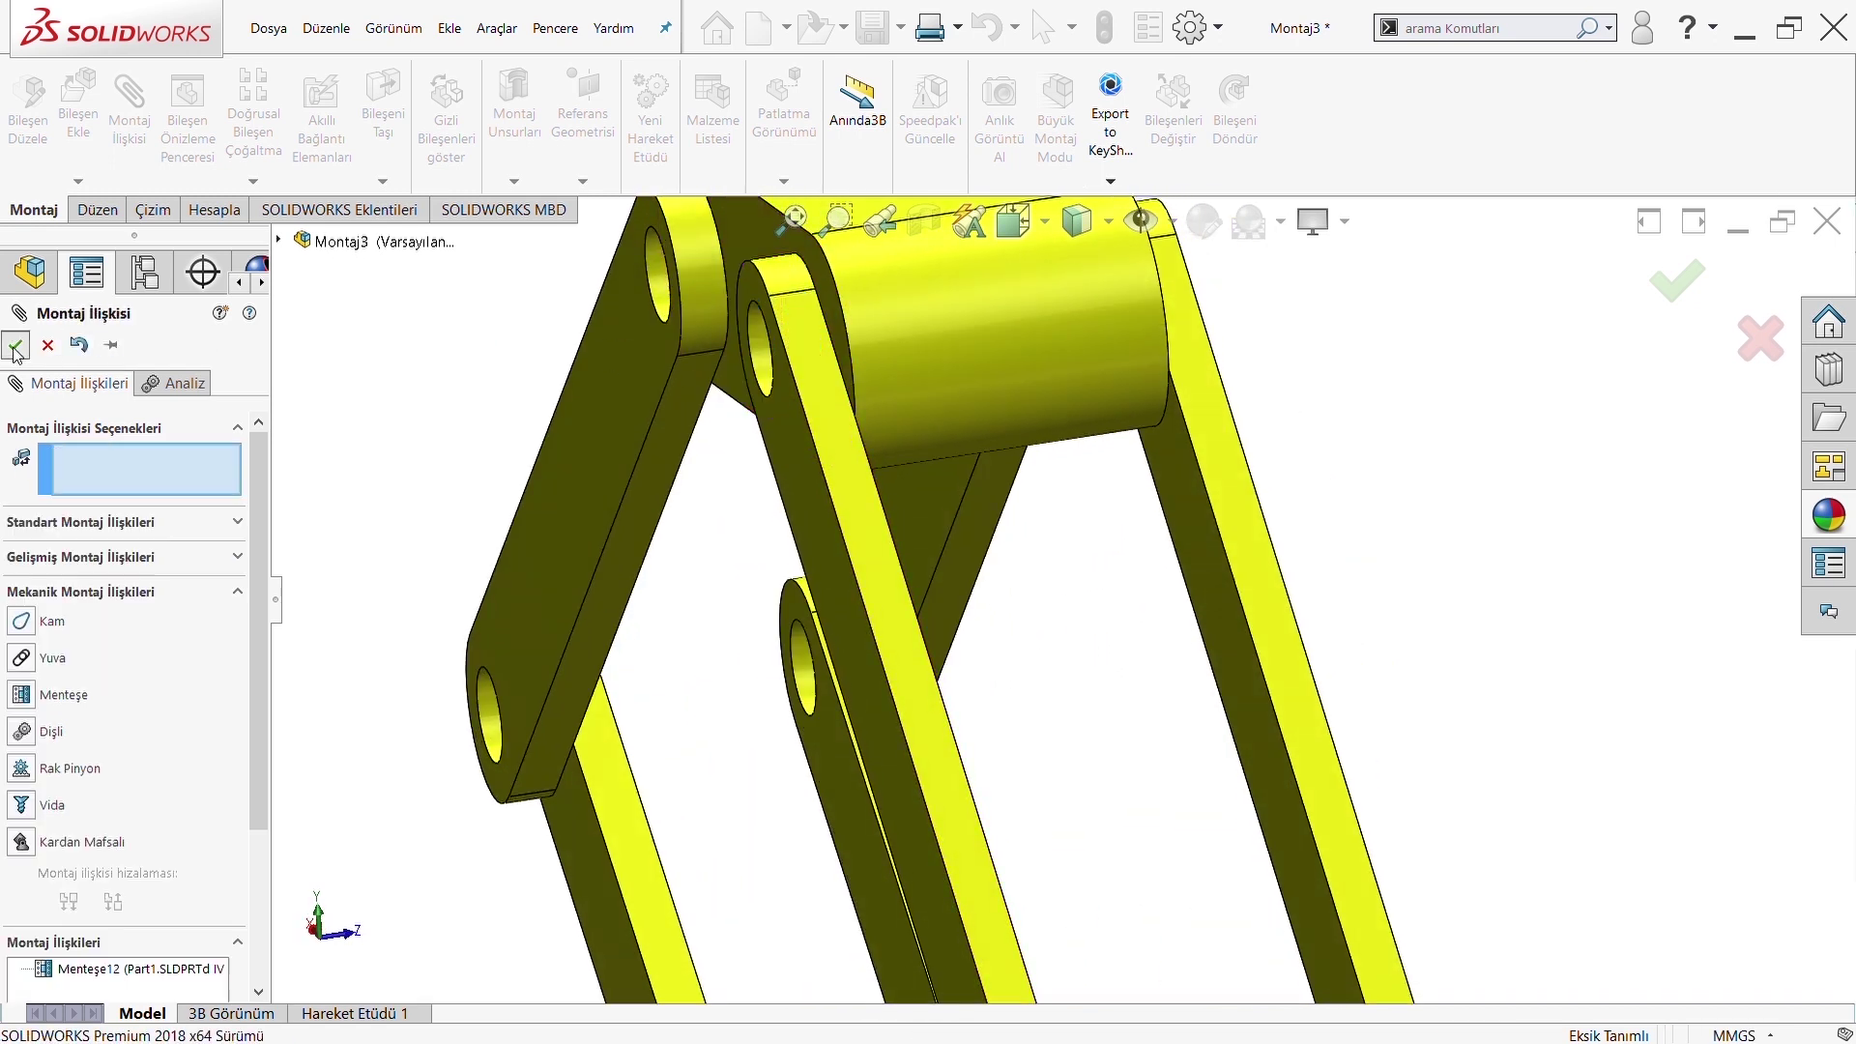
mouse_move(328, 407)
middle_mouse_down()
mouse_move(856, 523)
mouse_move(1080, 425)
middle_mouse_up()
scroll(855, 523, "down", 5)
left_click(1080, 426)
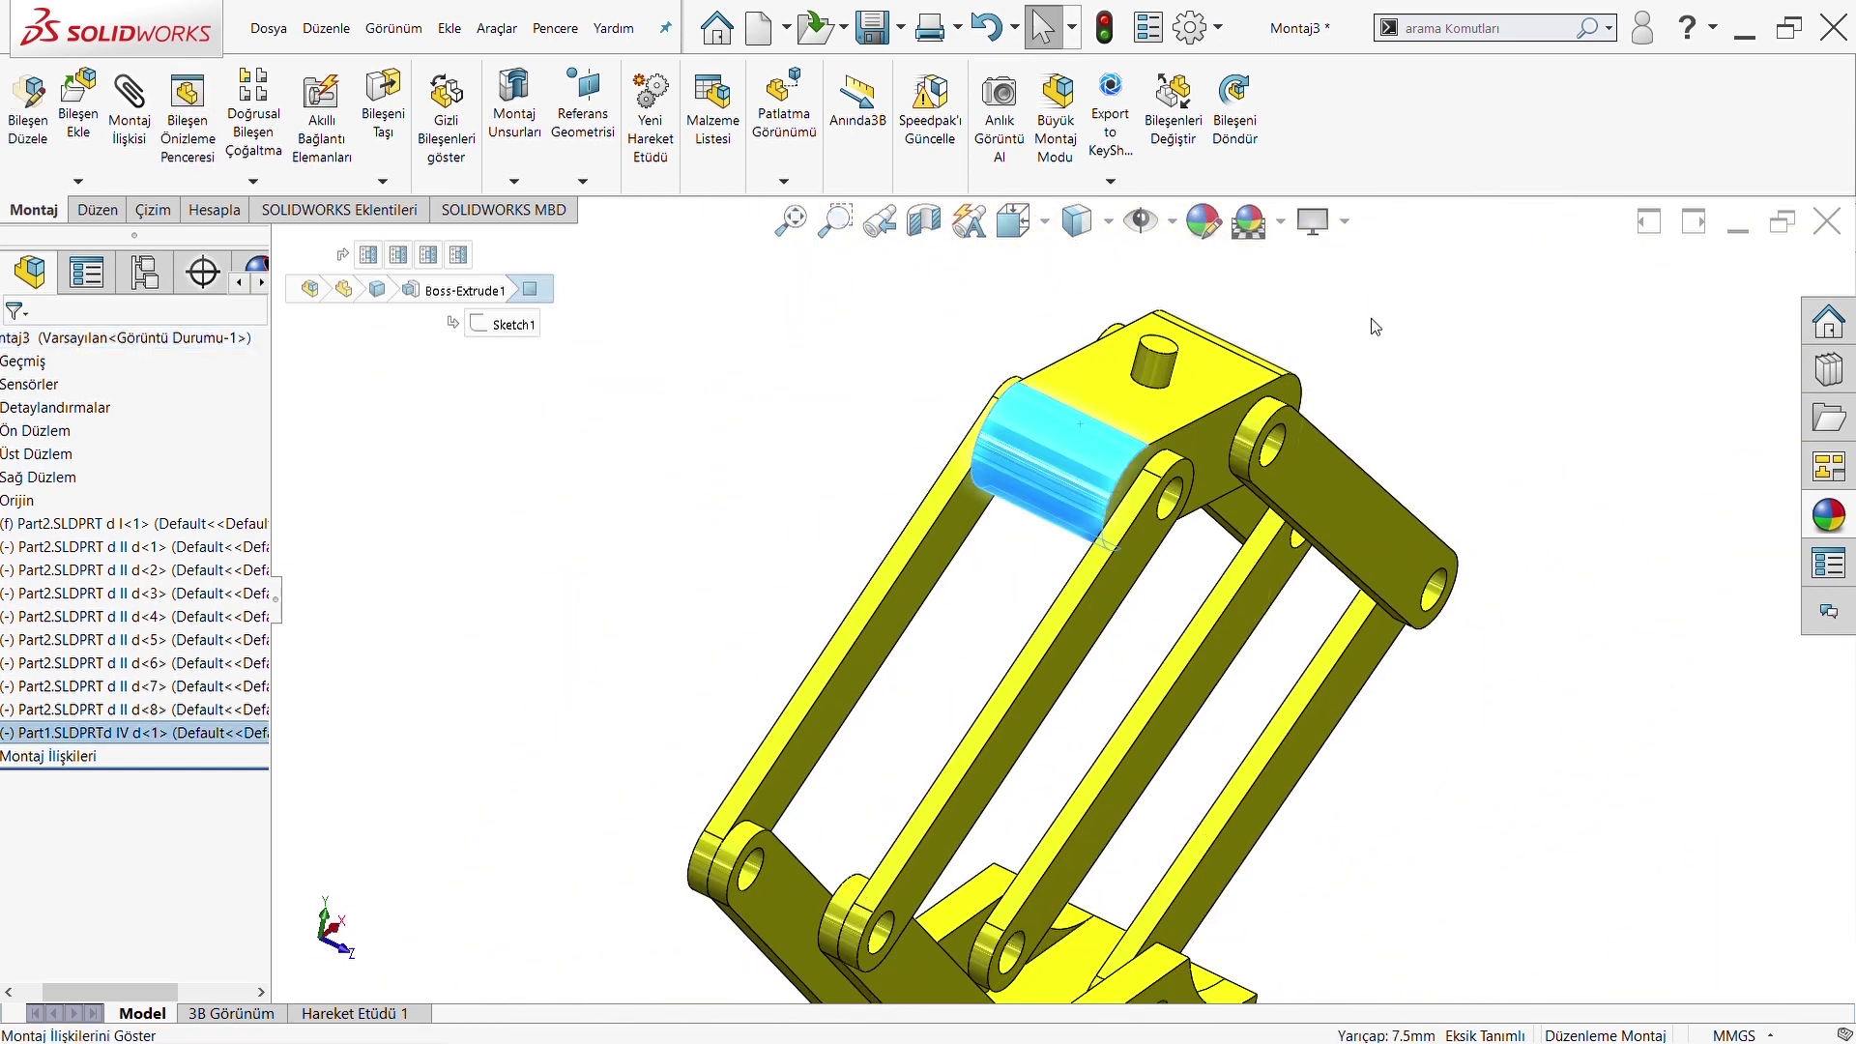
Show the top block's mates and return all parts to normal display
left_click(649, 331)
left_click(594, 259)
scroll(1153, 497, "down", 5)
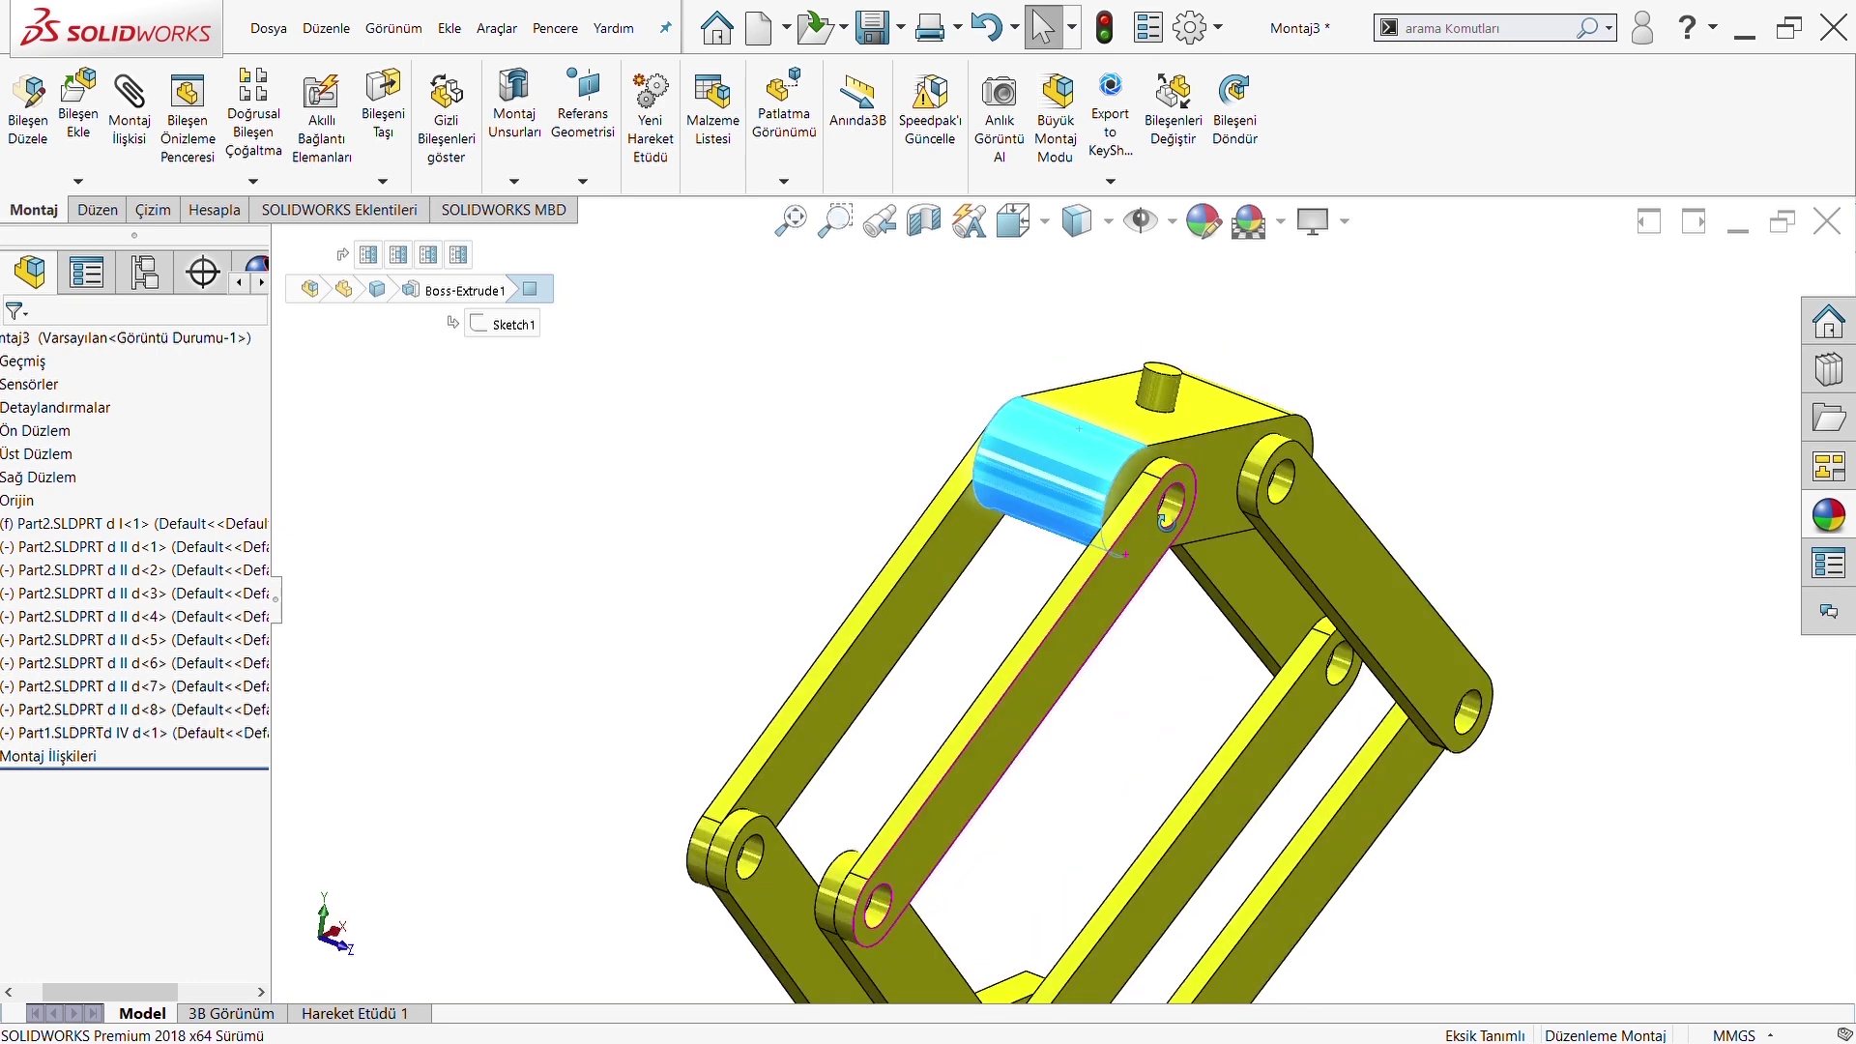
middle_click_drag(1153, 497, 964, 342)
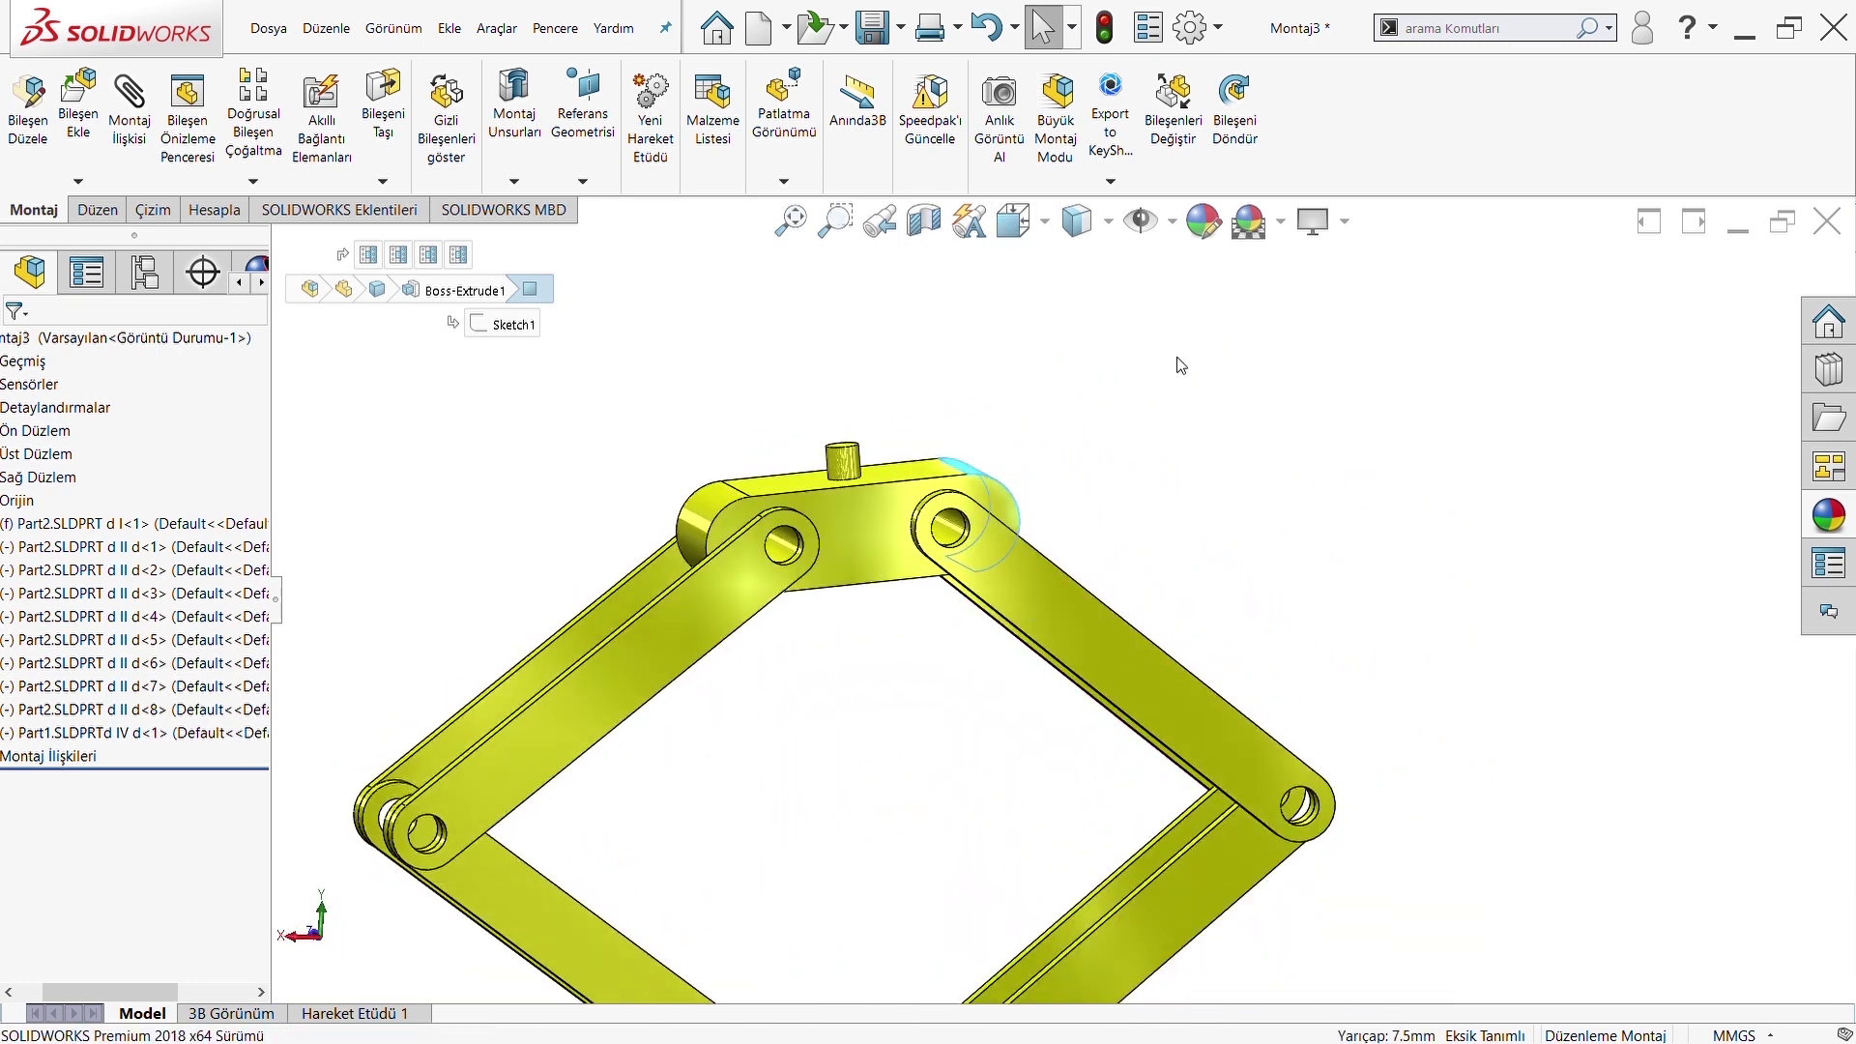
scroll(1205, 396, "up", 5)
mouse_move(1098, 526)
middle_mouse_down()
mouse_move(966, 385)
mouse_move(1296, 451)
mouse_move(1341, 499)
middle_mouse_up()
middle_click_drag(1180, 324, 1176, 412)
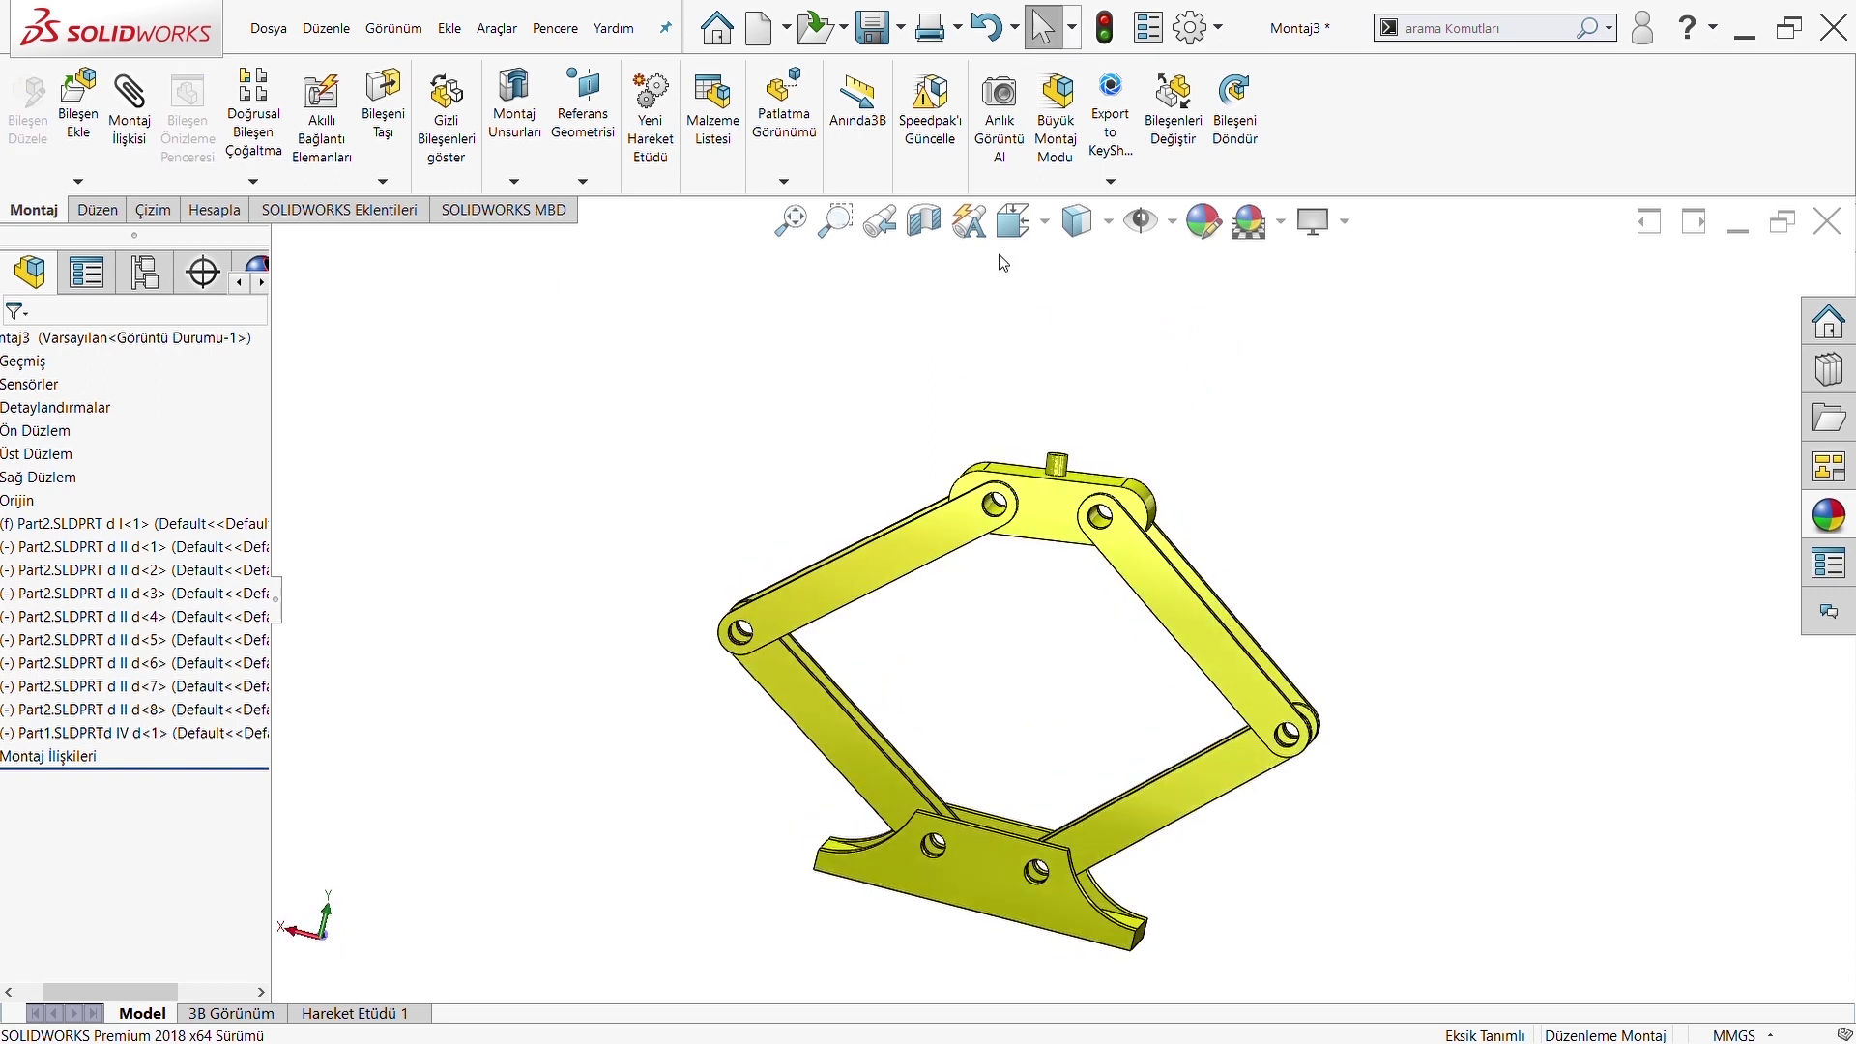
In front view, drag the top block to flex the links, then expand Part1's features
key("ctrl+1")
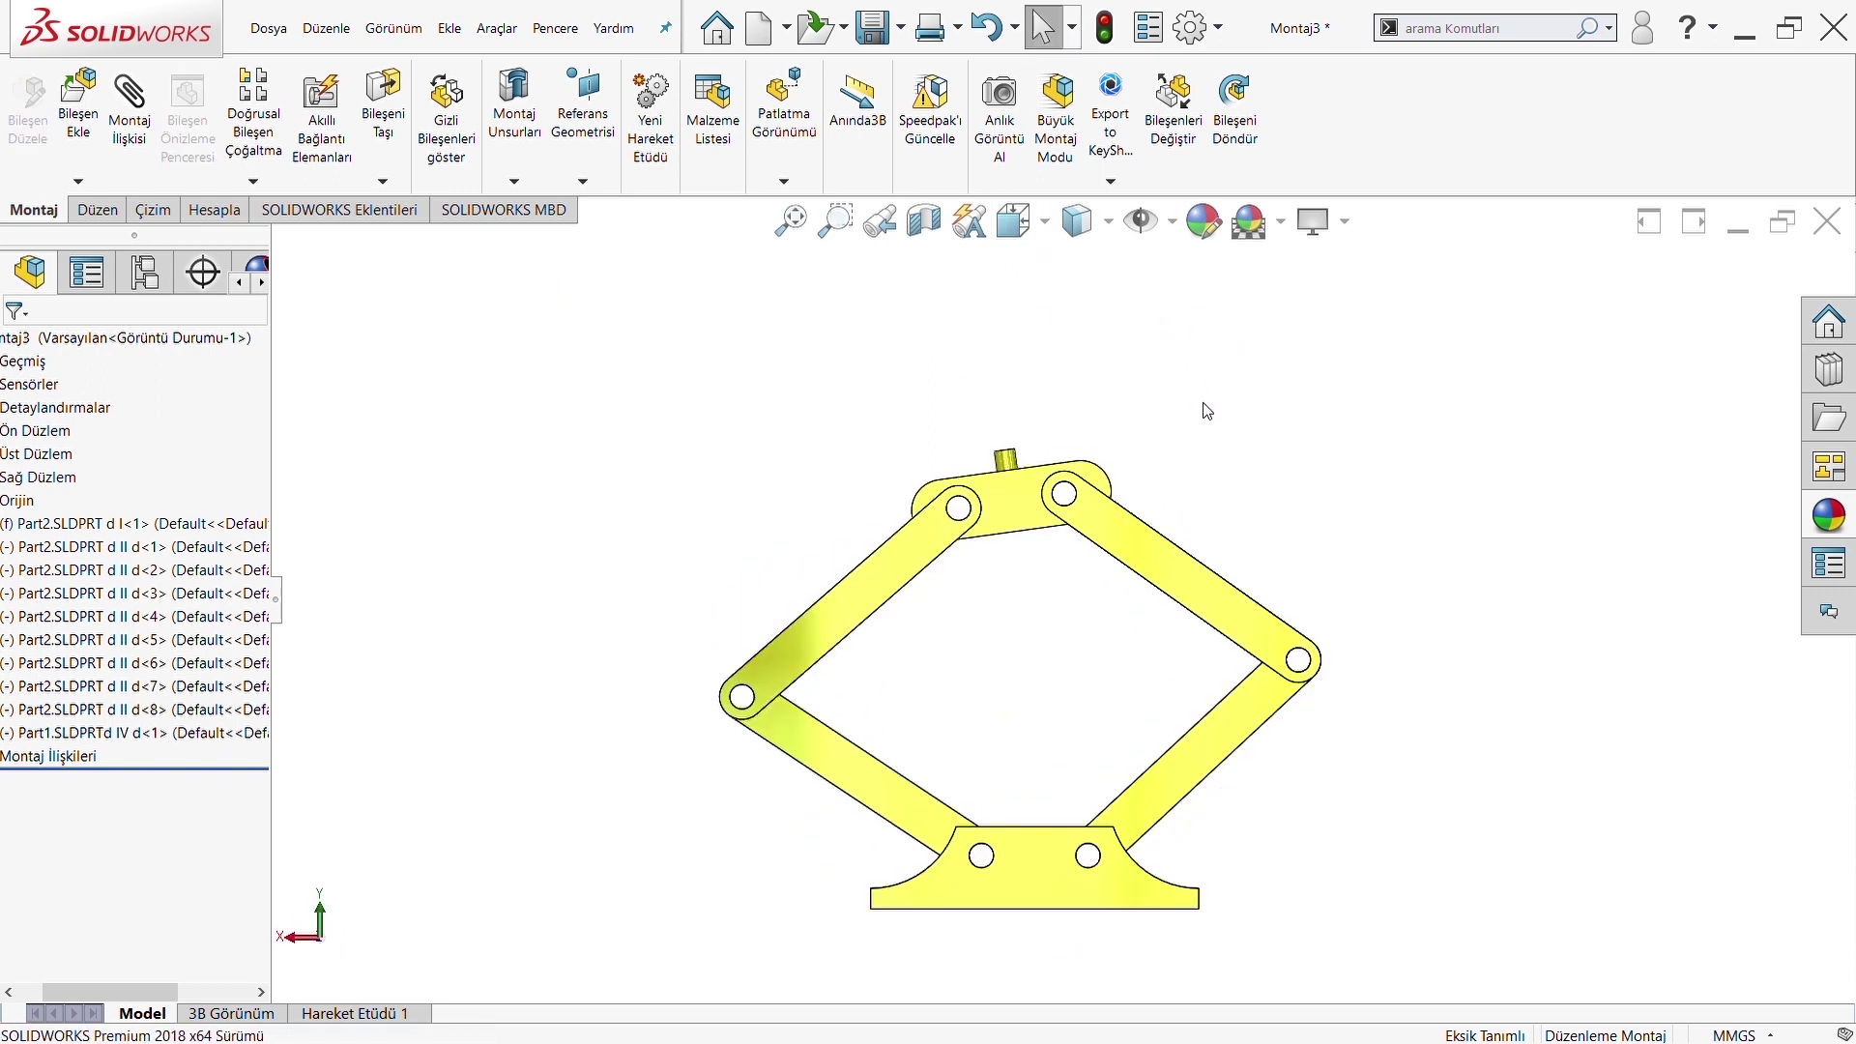
left_click_drag(1056, 495, 1010, 656)
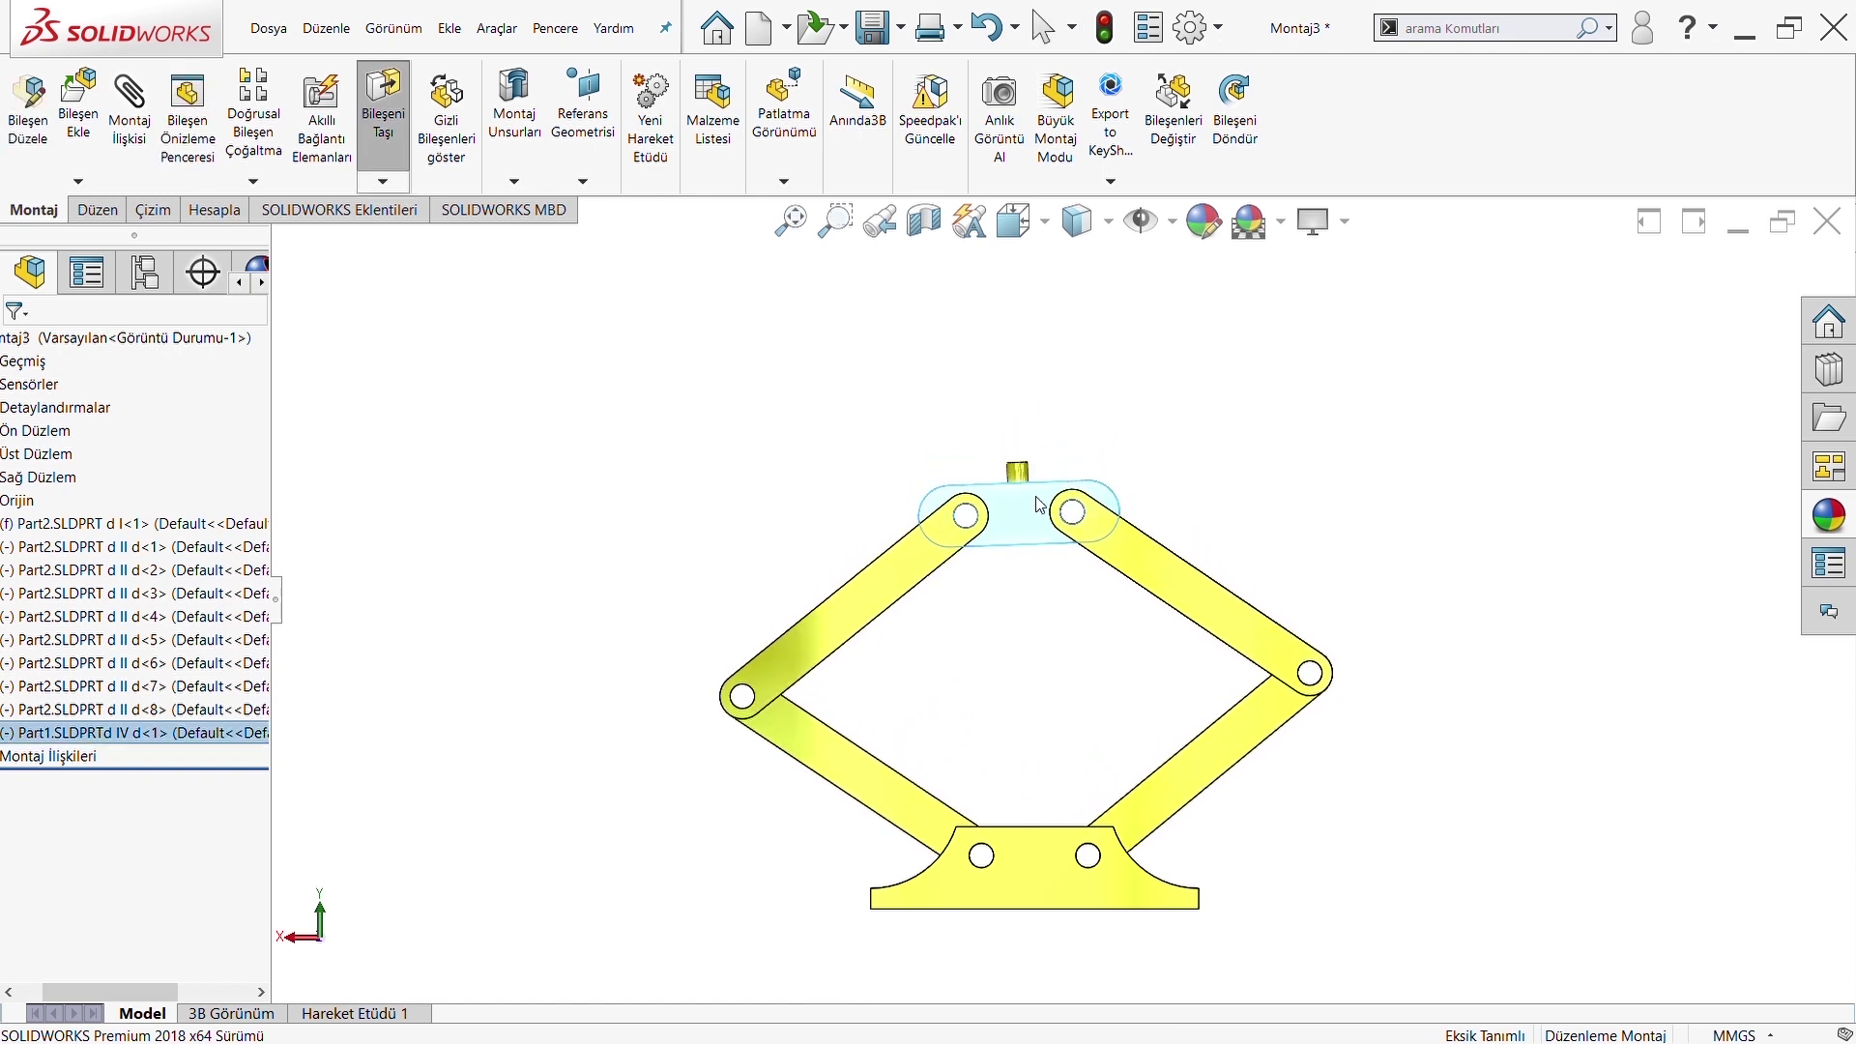
key("ctrl+7")
left_click(996, 649)
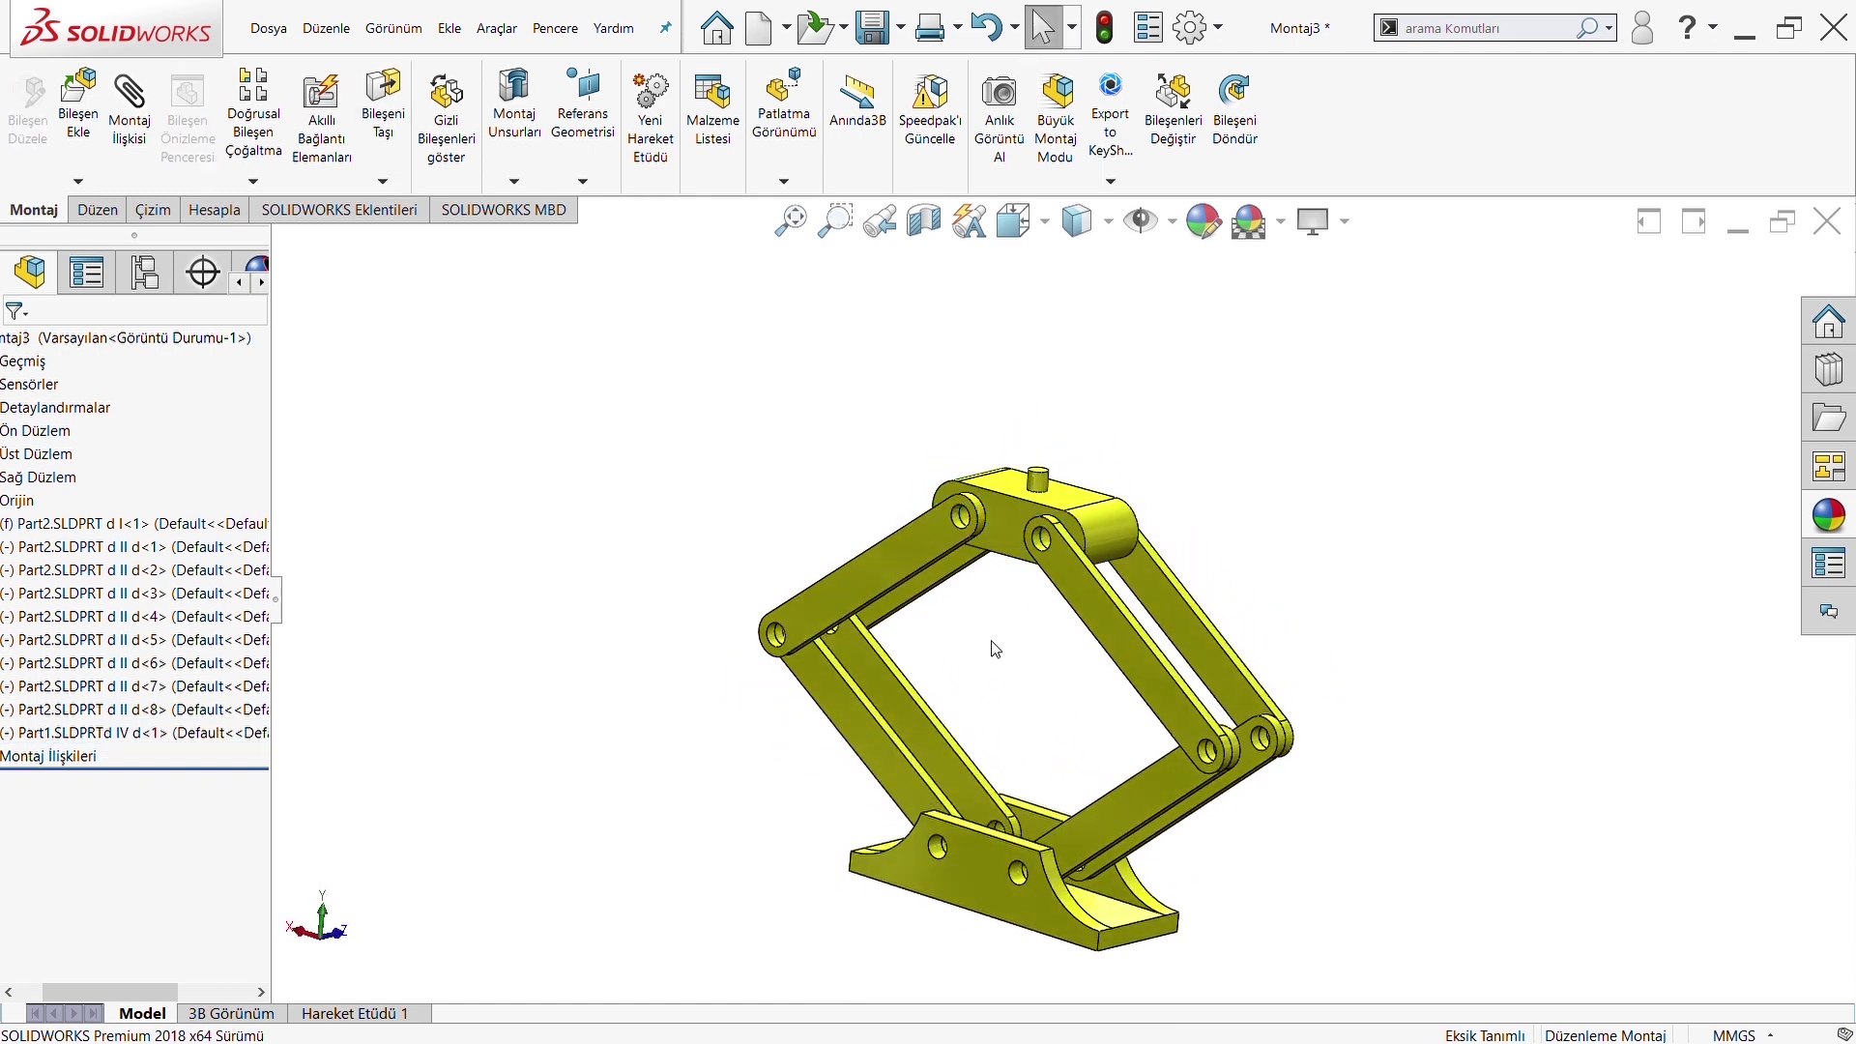
left_click(995, 569)
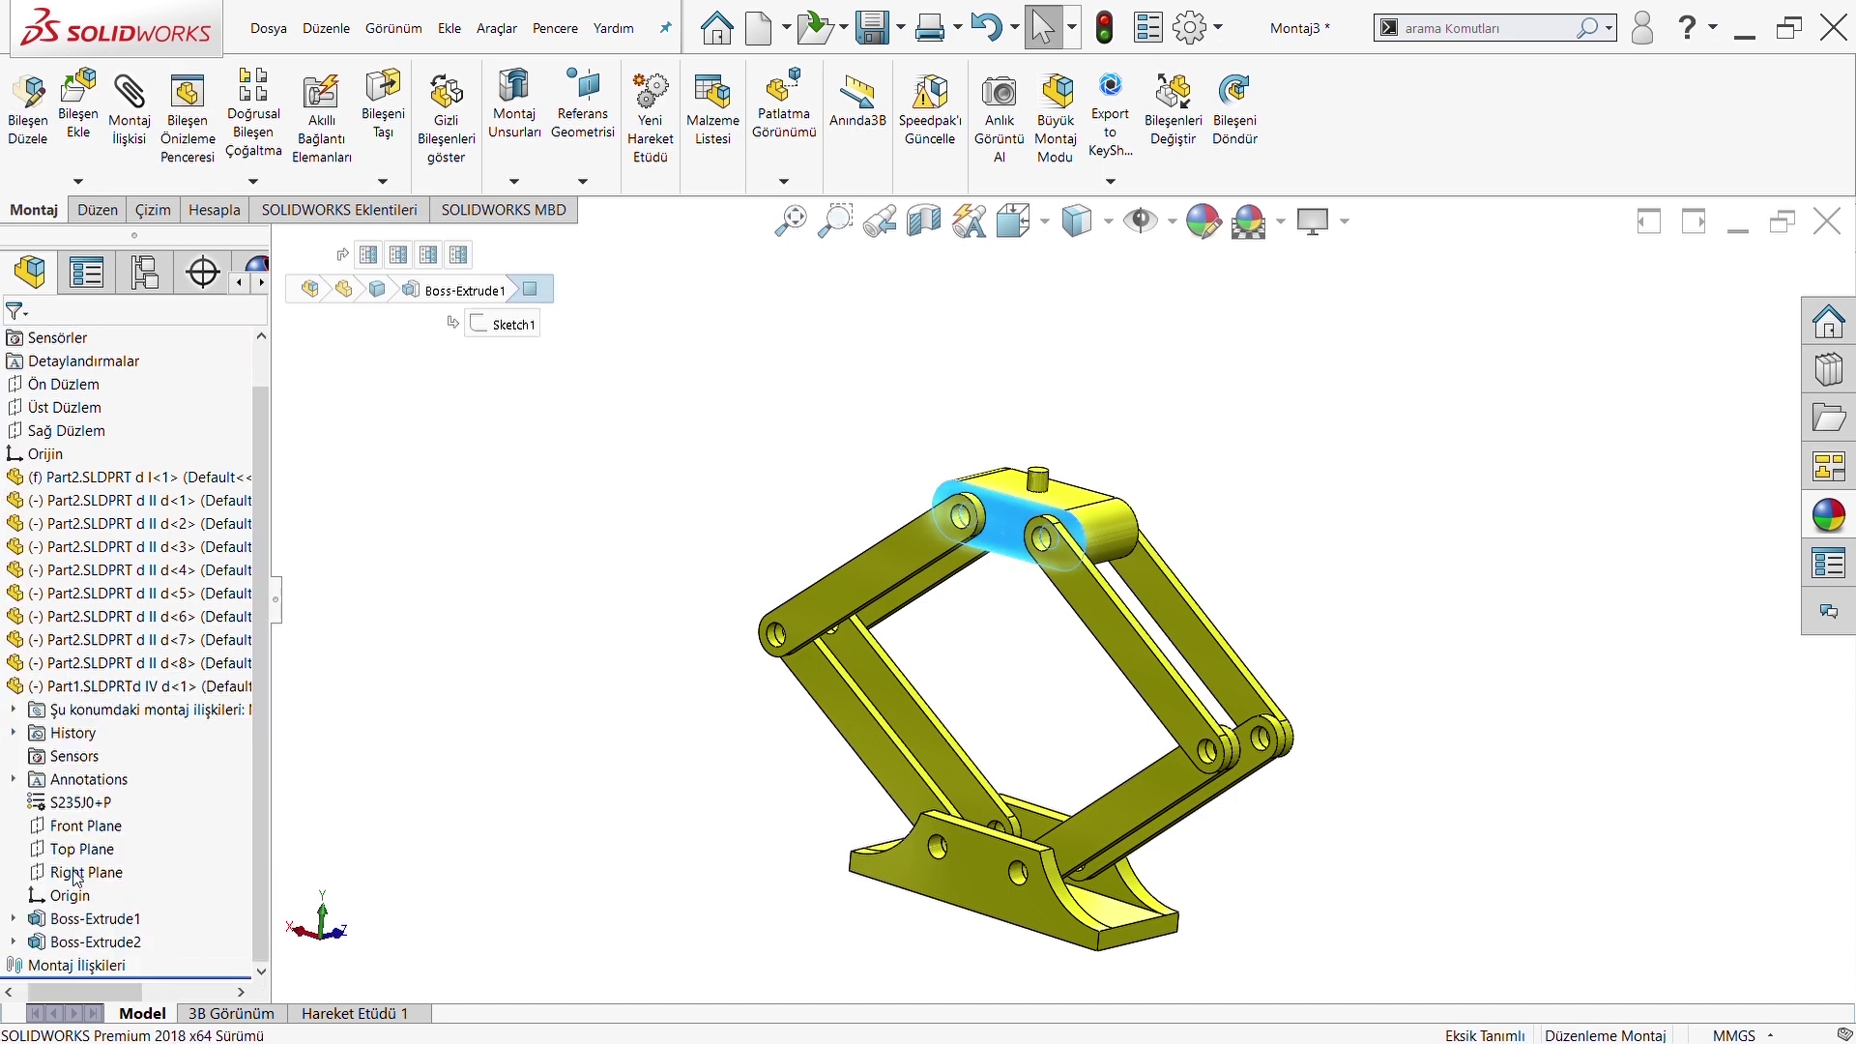
Coincide the Right Planes of Part1 and Part2 with mate Çakışık2
left_click(78, 873)
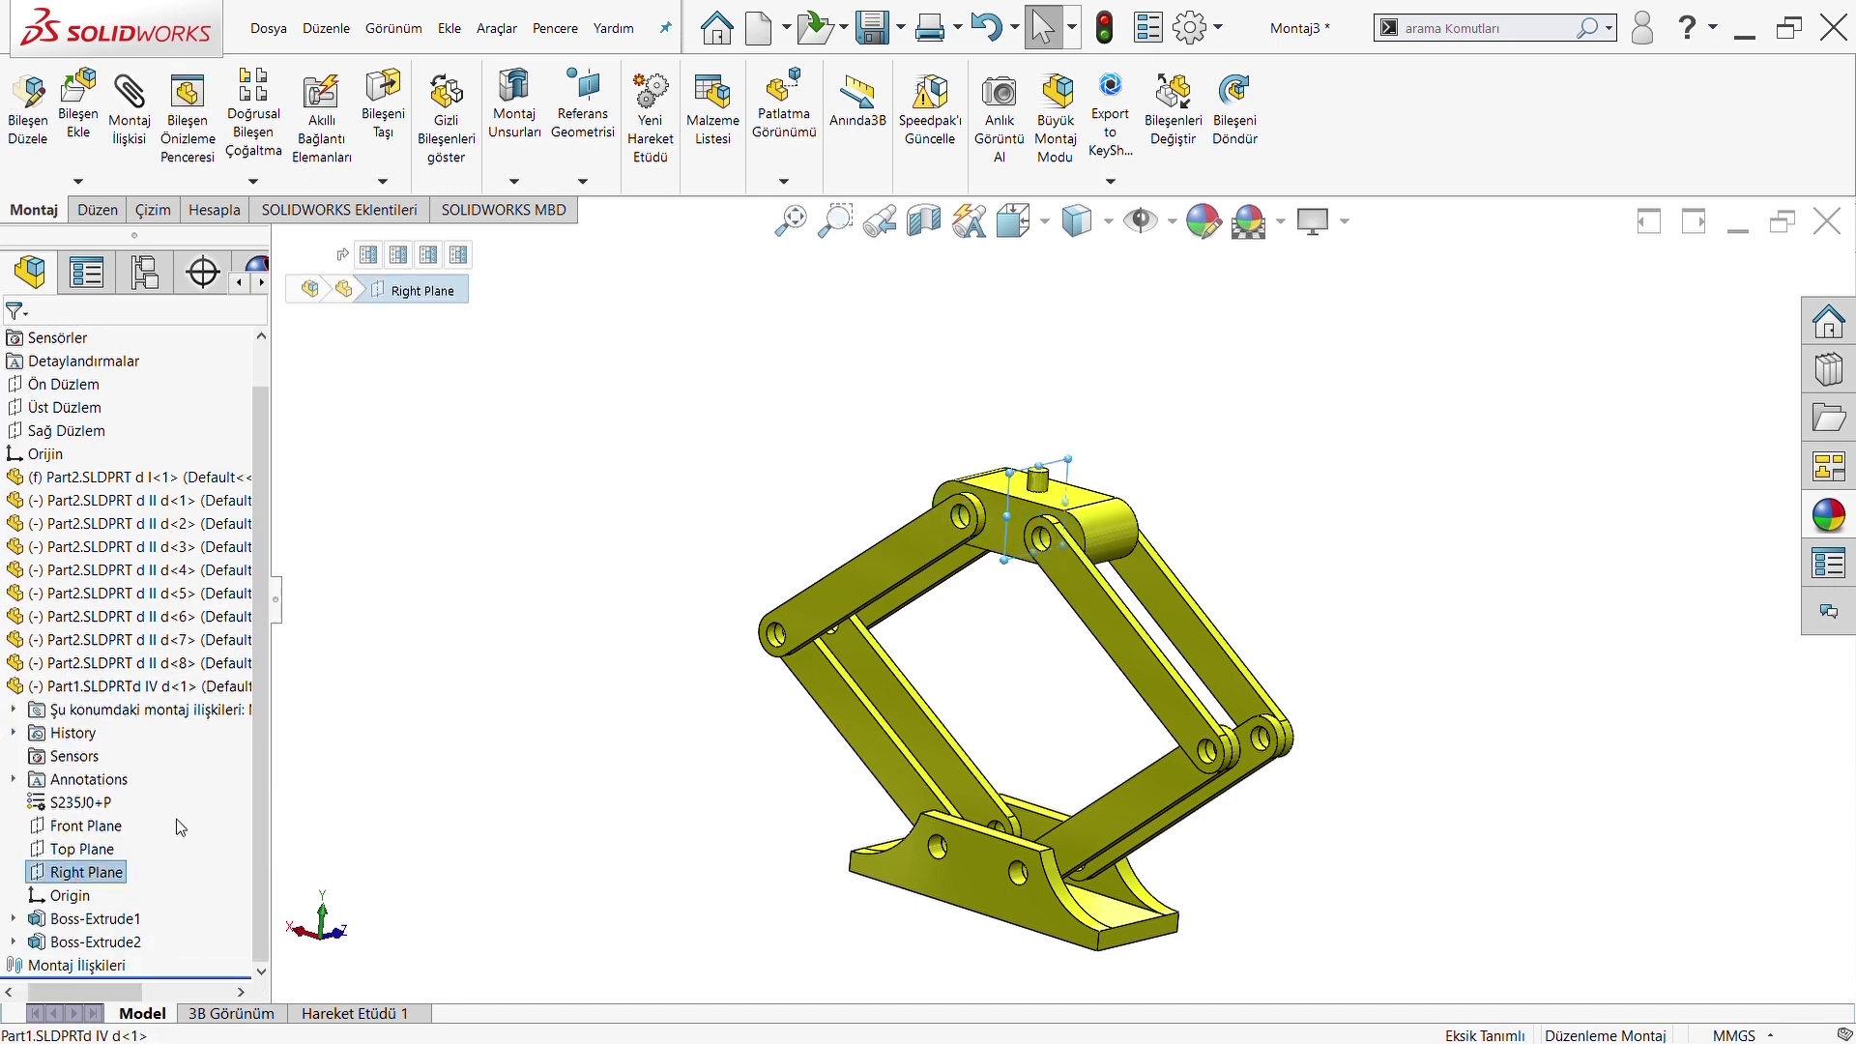
left_click(9, 478)
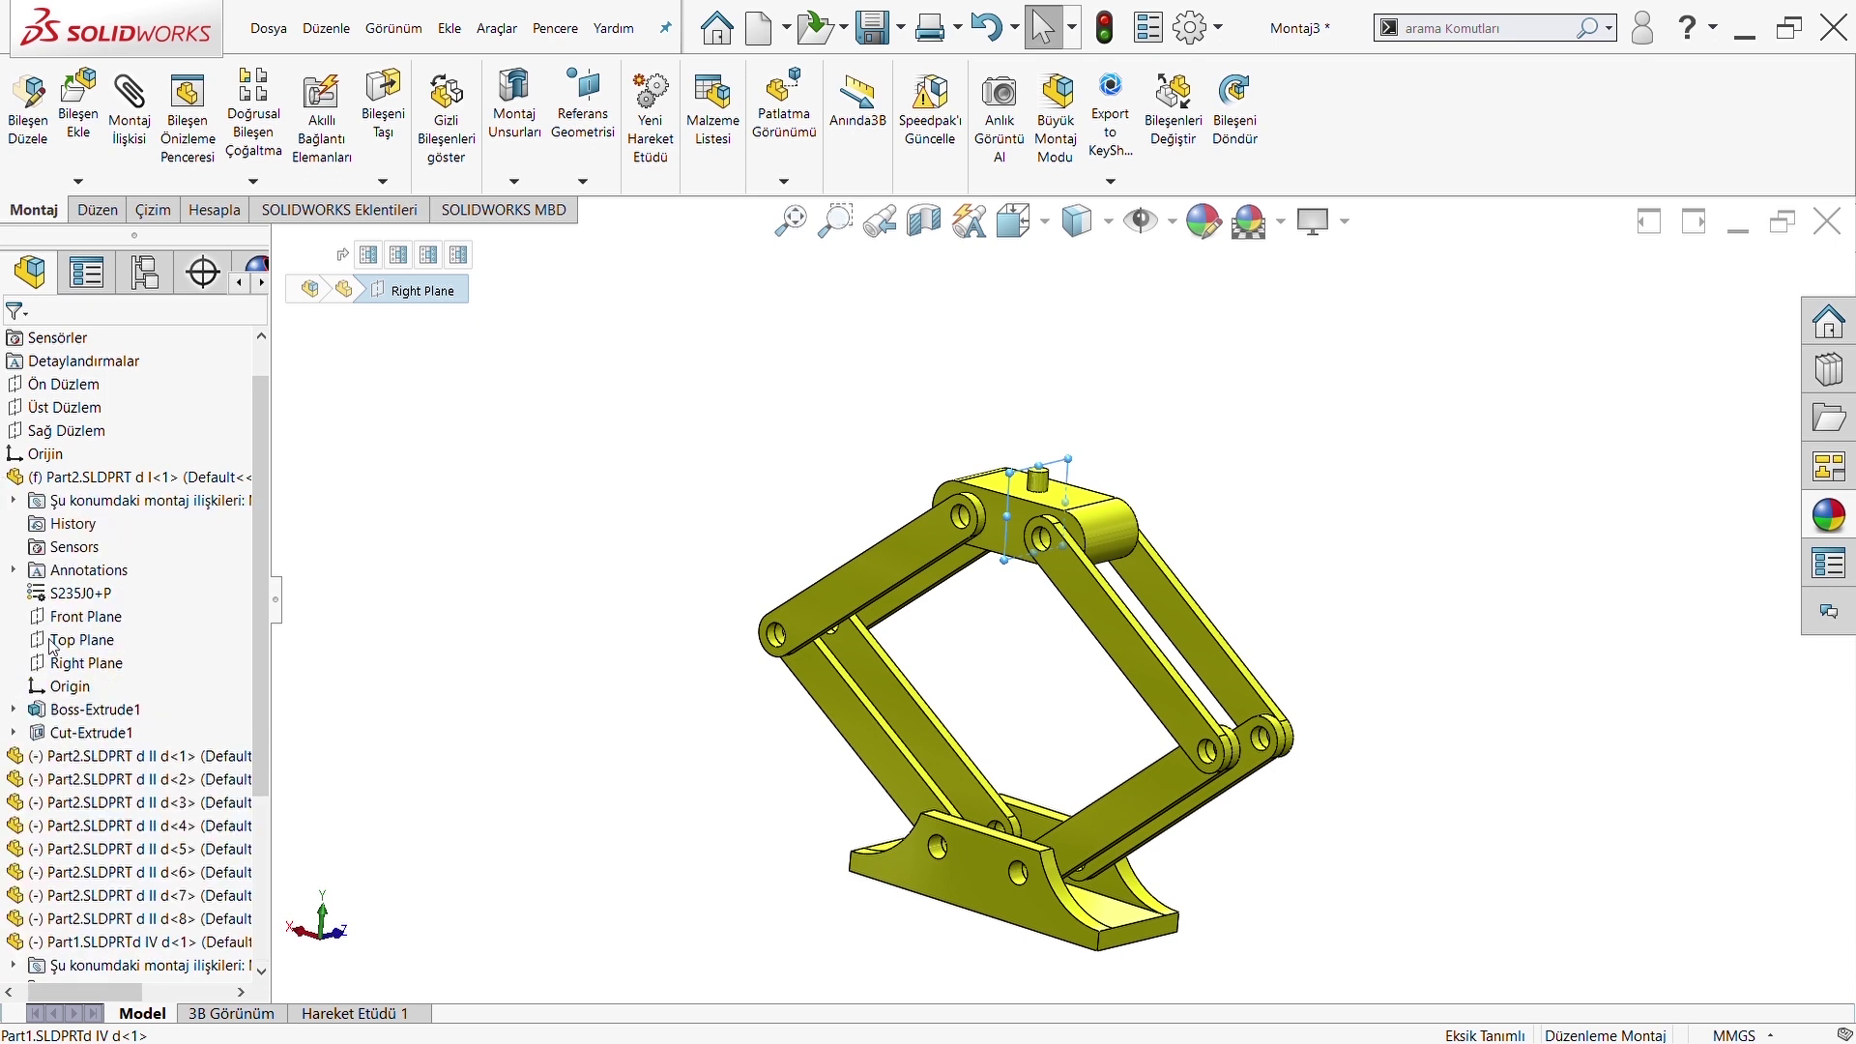
left_click(86, 672)
left_click(131, 111)
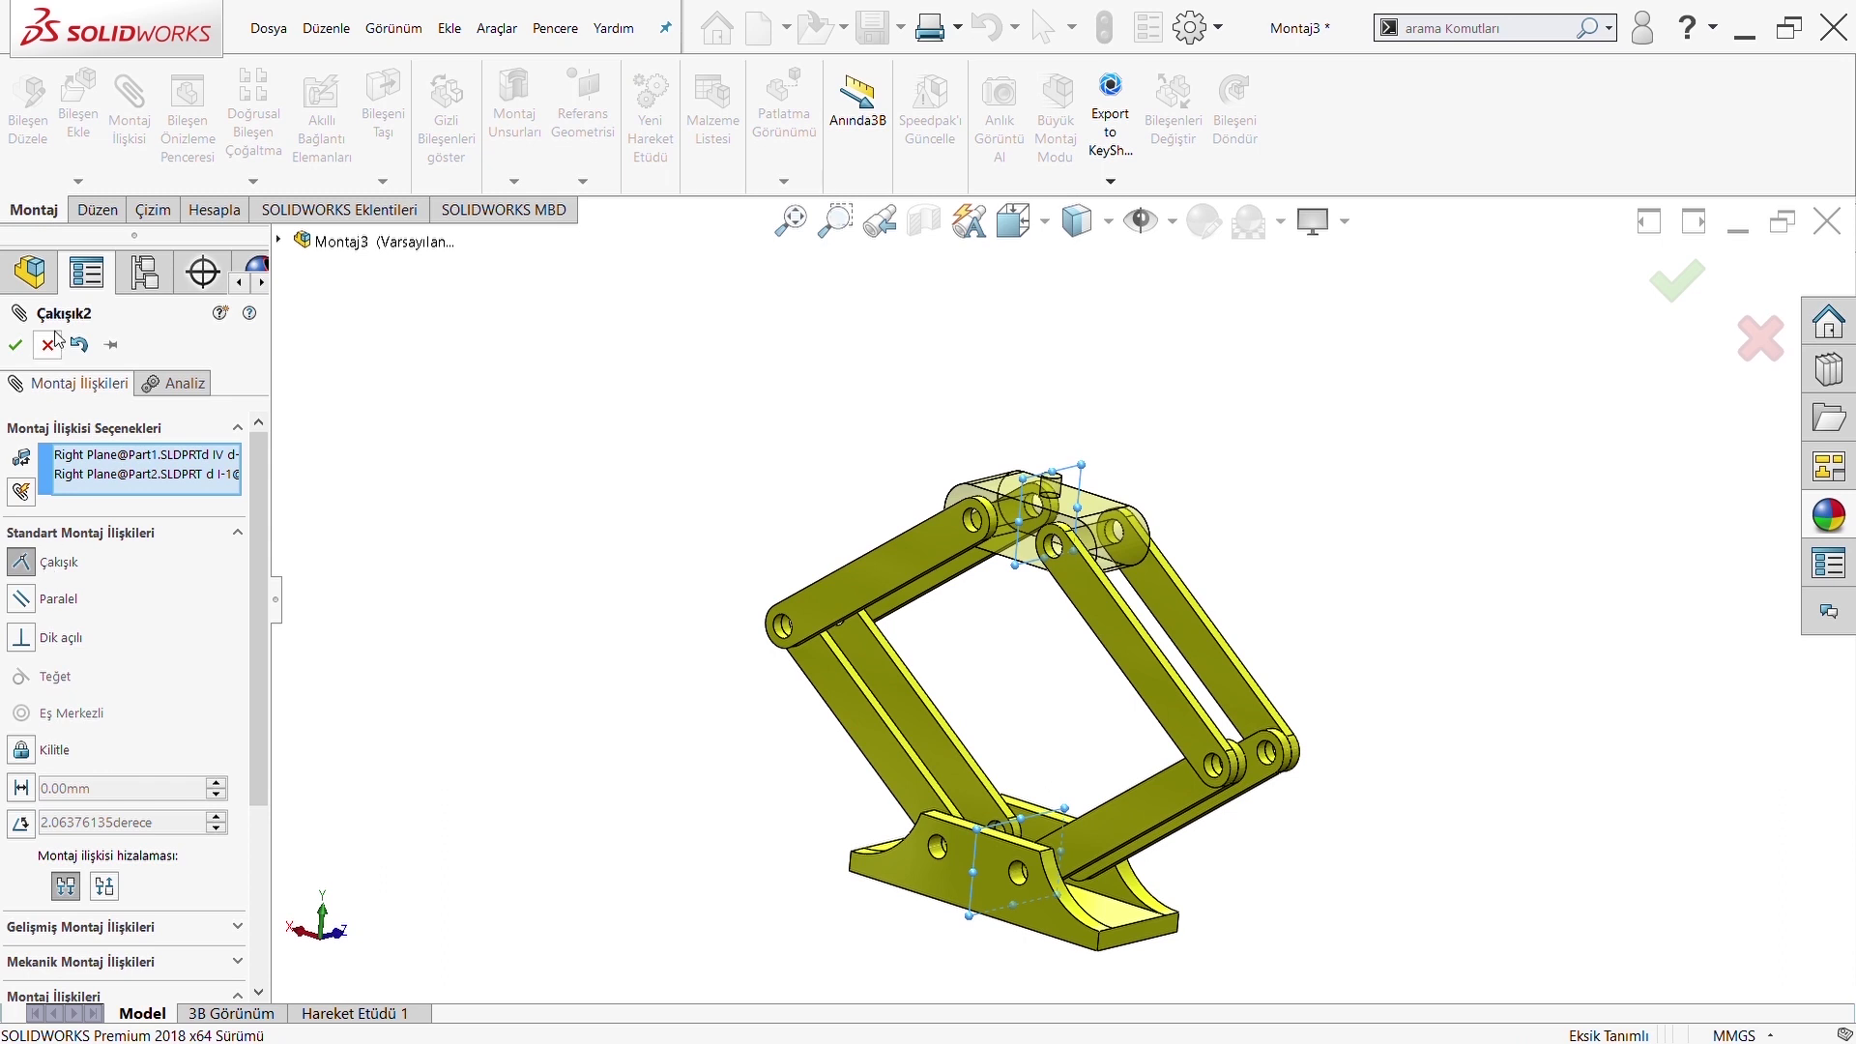
left_click(14, 350)
mouse_move(1027, 654)
middle_mouse_down()
mouse_move(1127, 609)
mouse_move(1069, 663)
mouse_move(1127, 650)
mouse_move(1102, 471)
middle_mouse_up()
scroll(1078, 688, "down", 2)
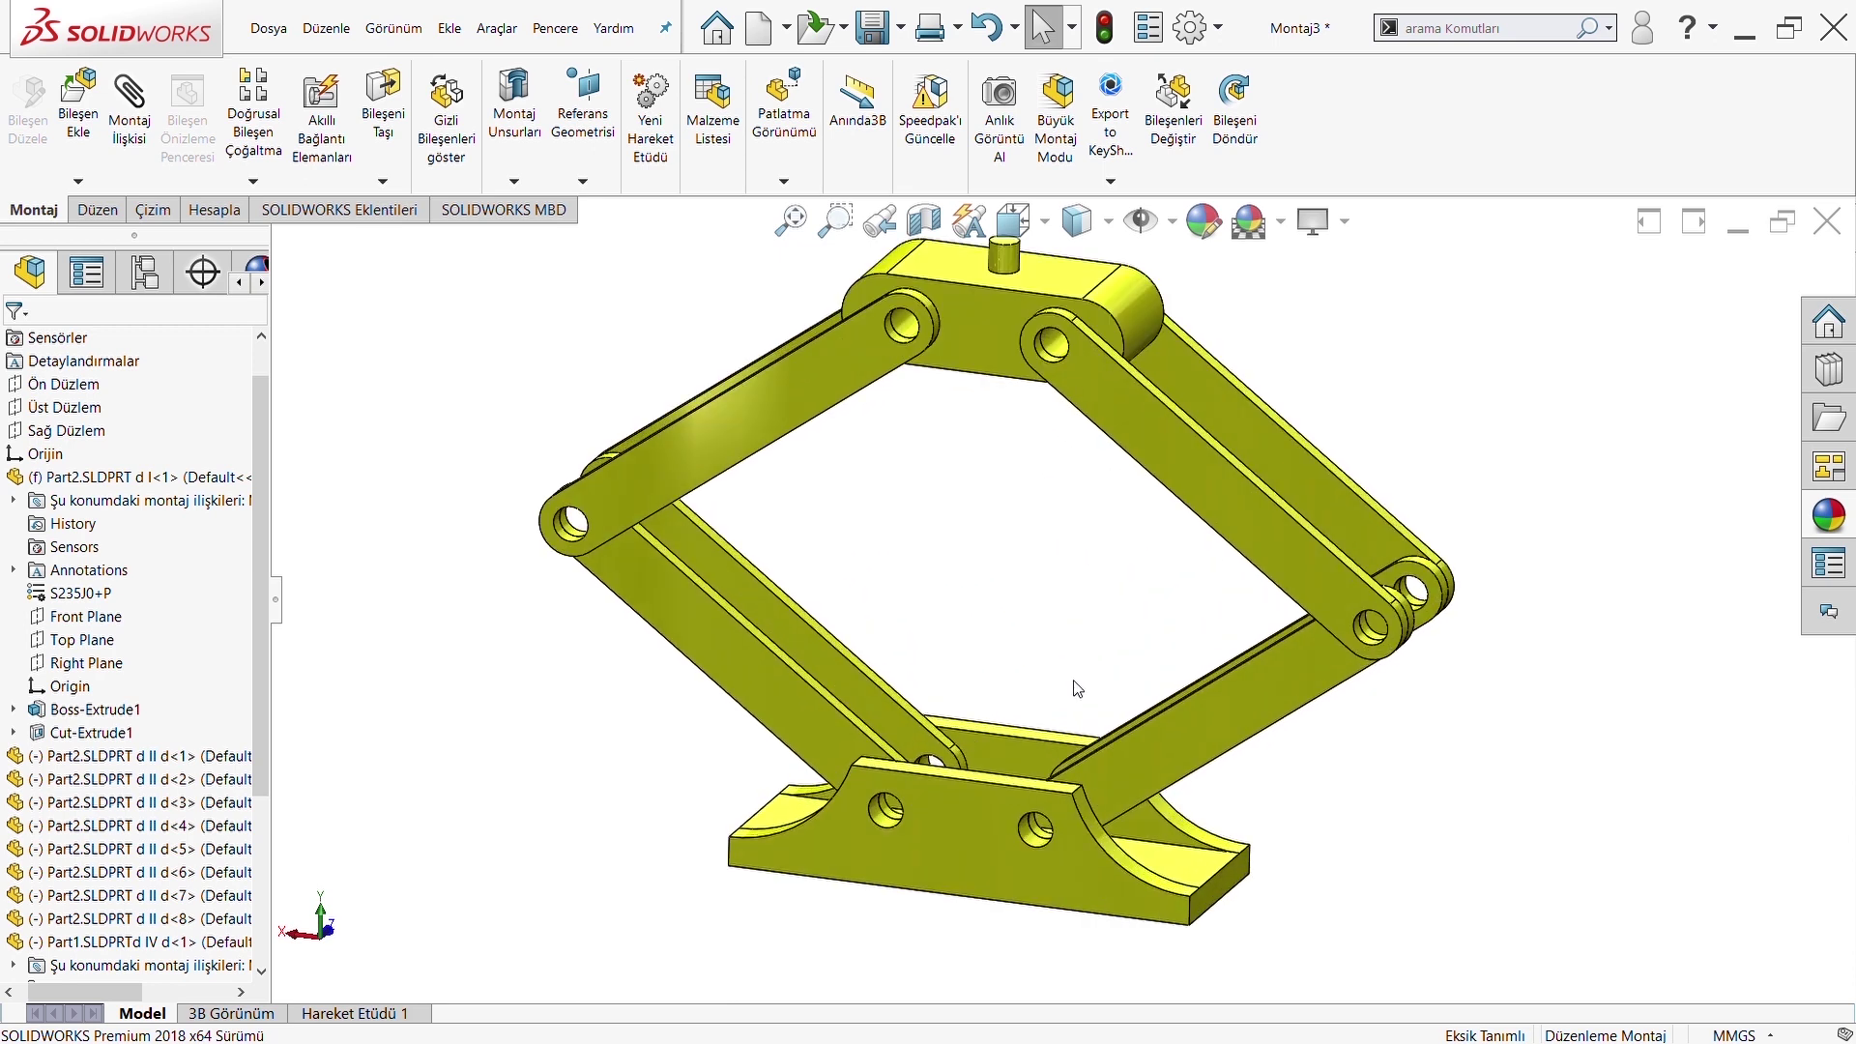
scroll(1061, 615, "up", 1)
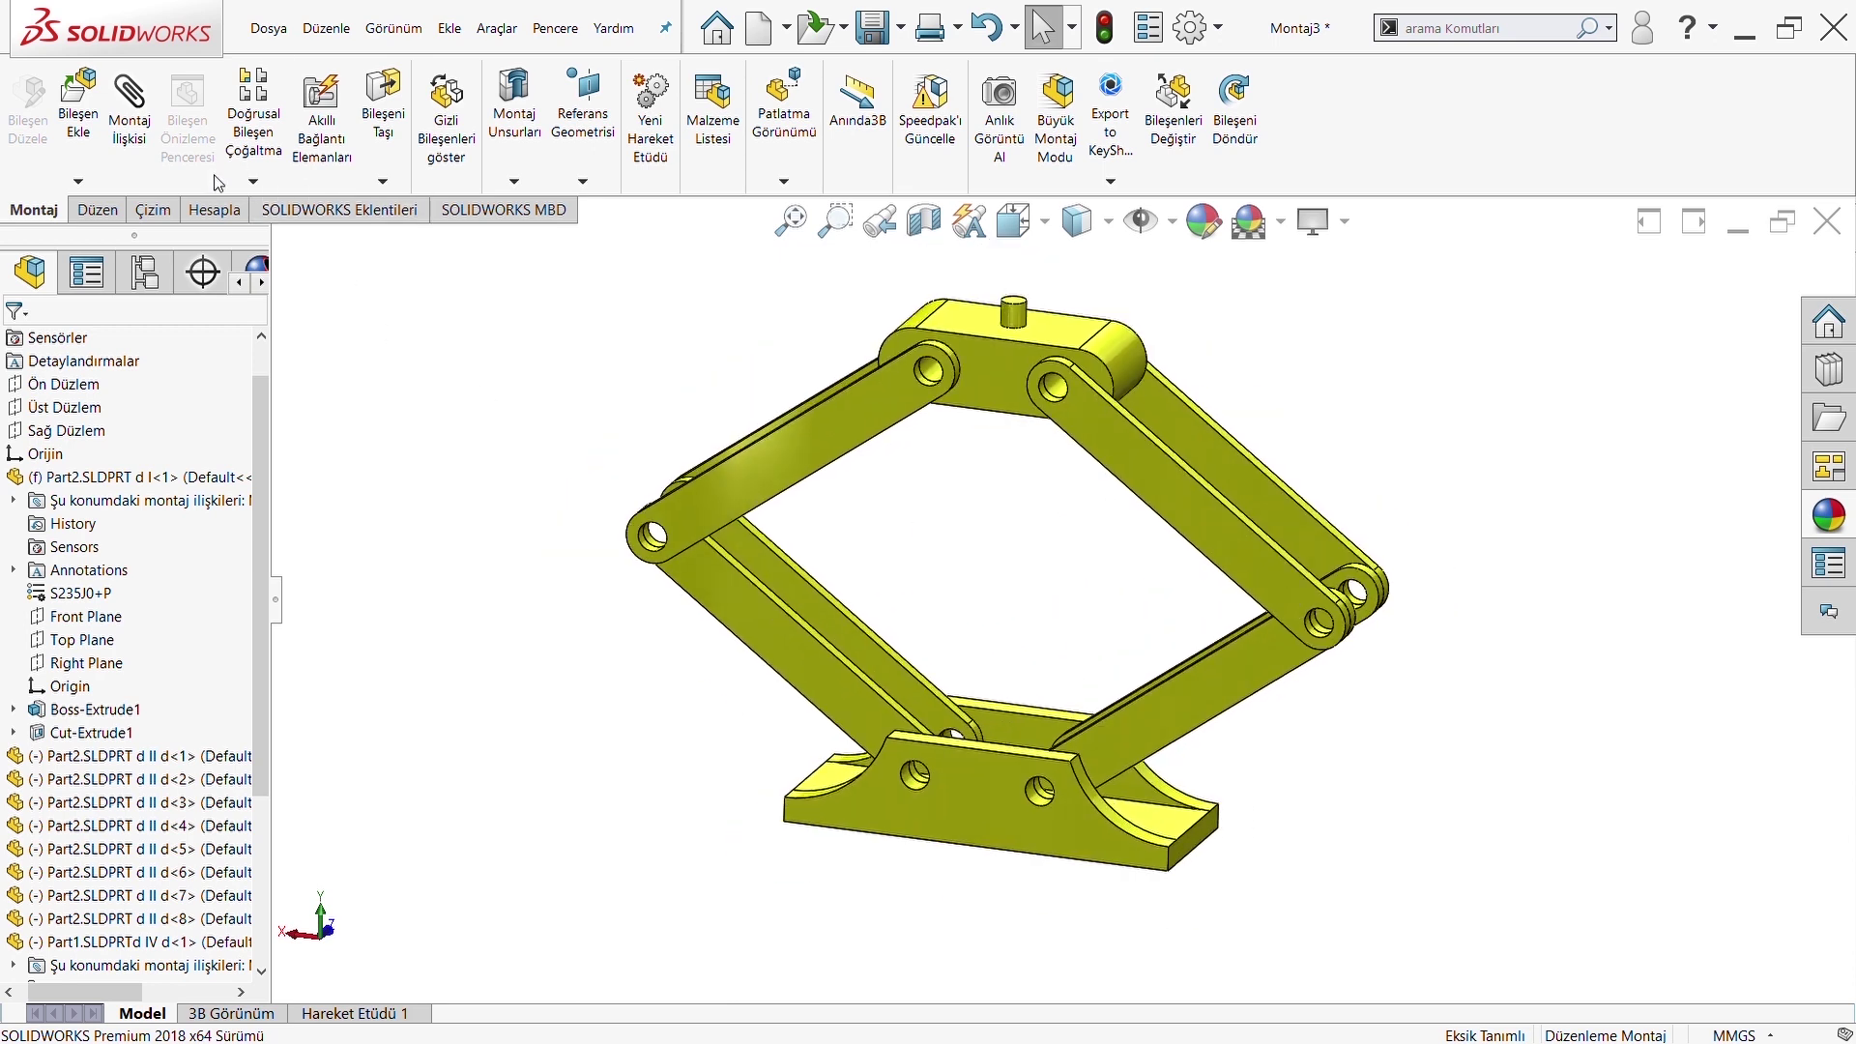
Insert Part3, the small two-holed block, beside the scissor jack
left_click(78, 104)
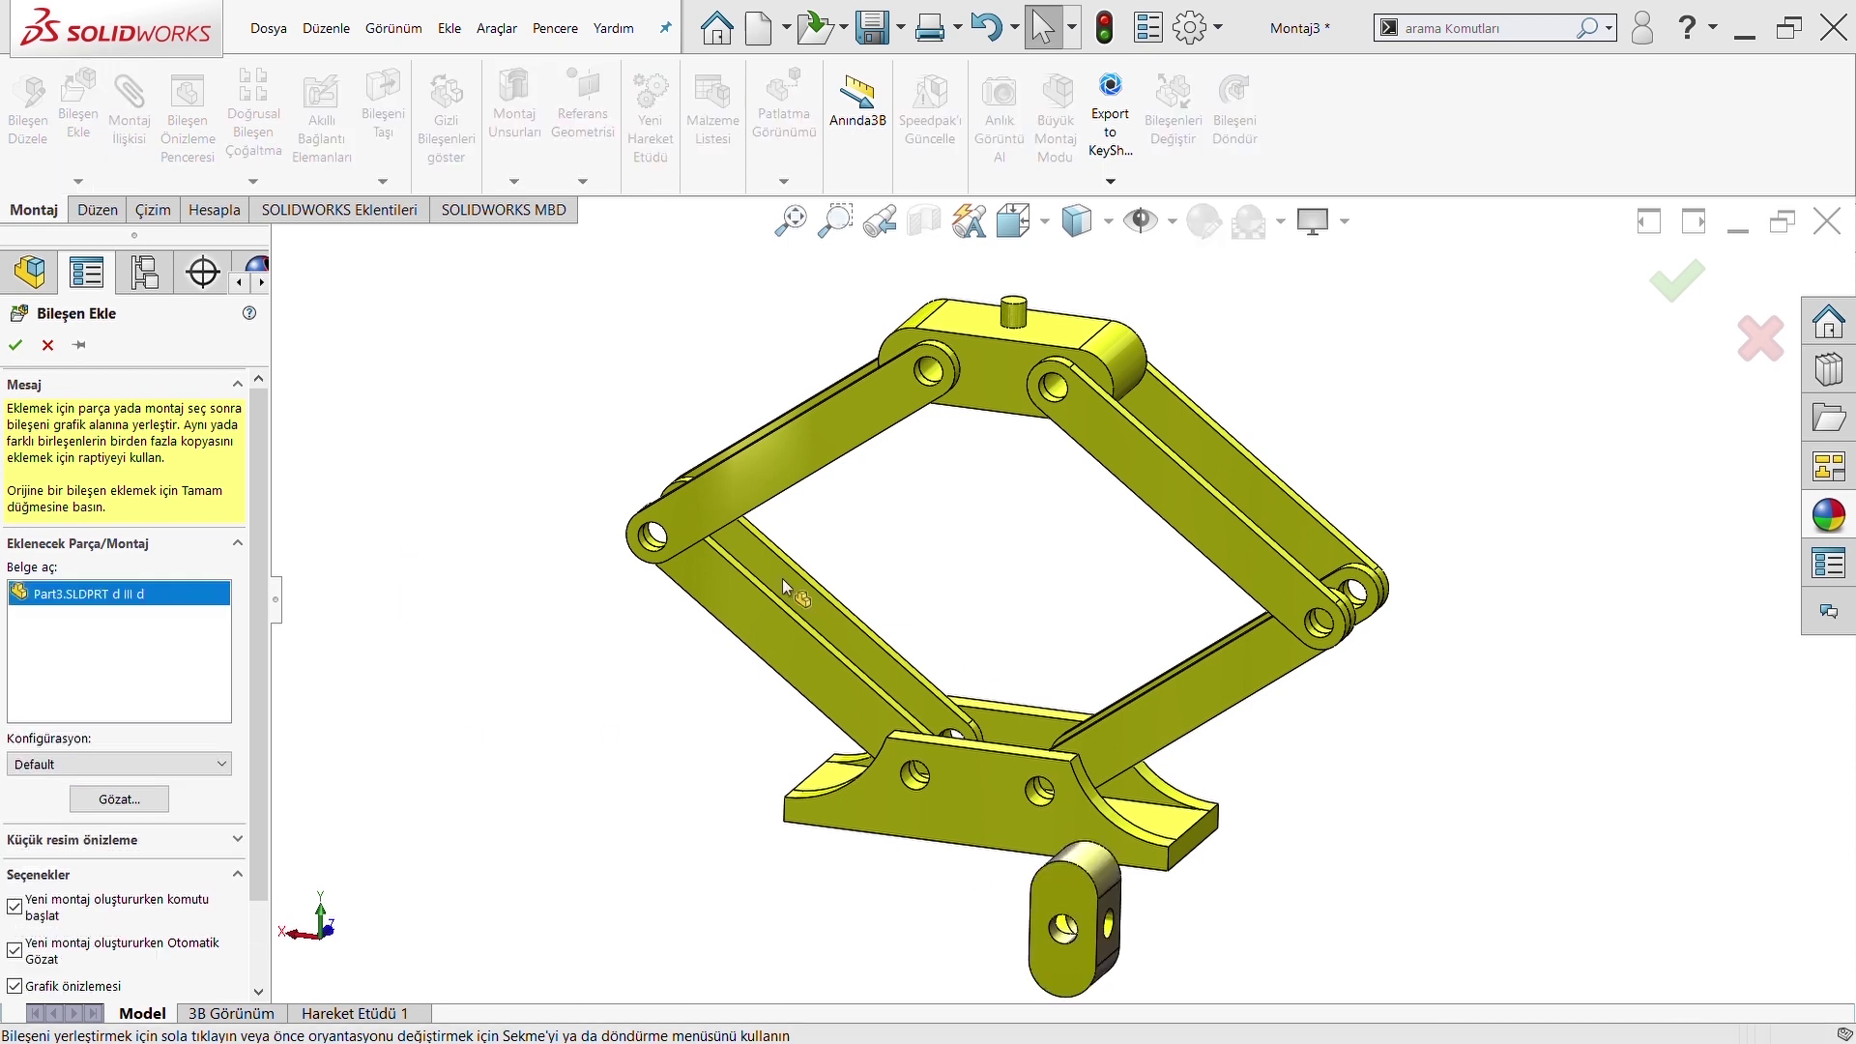
left_click(655, 537)
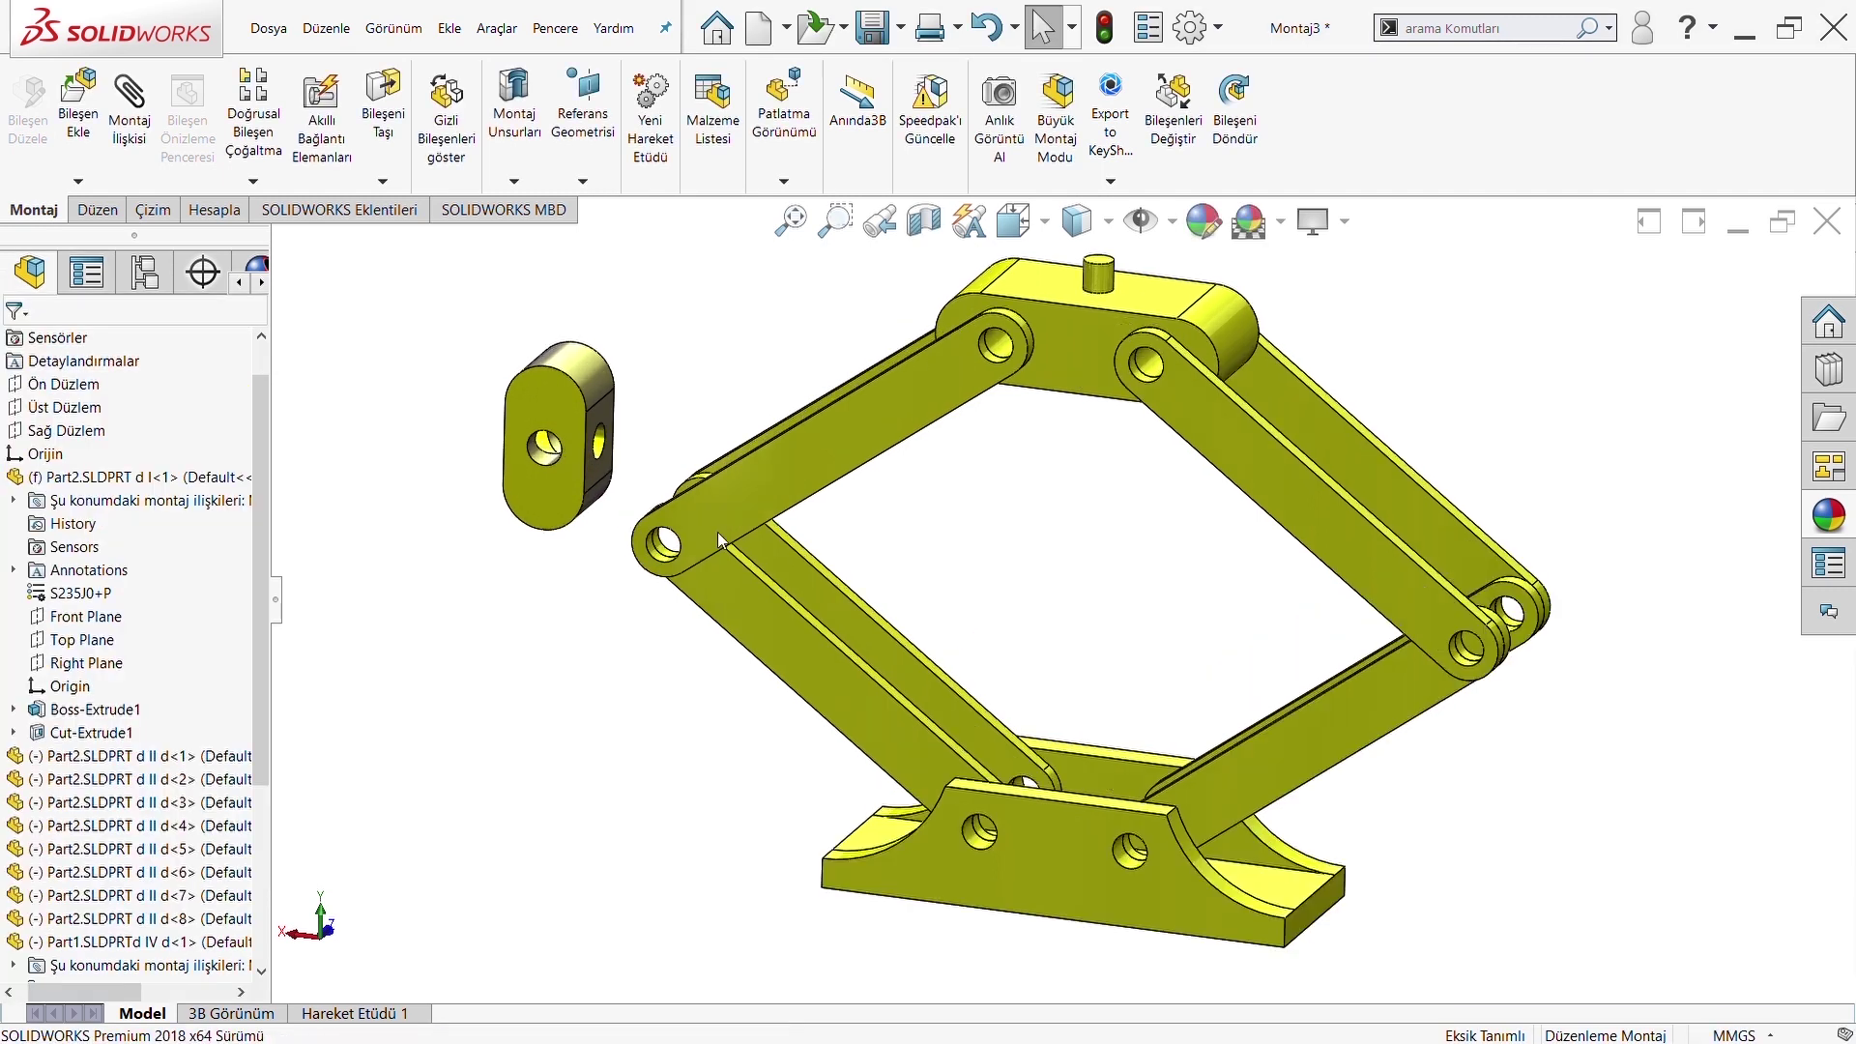
middle_click_drag(718, 532, 786, 508)
scroll(786, 508, "down", 1)
Give the Part3 block a dark grey brushed steel appearance
left_click(601, 478)
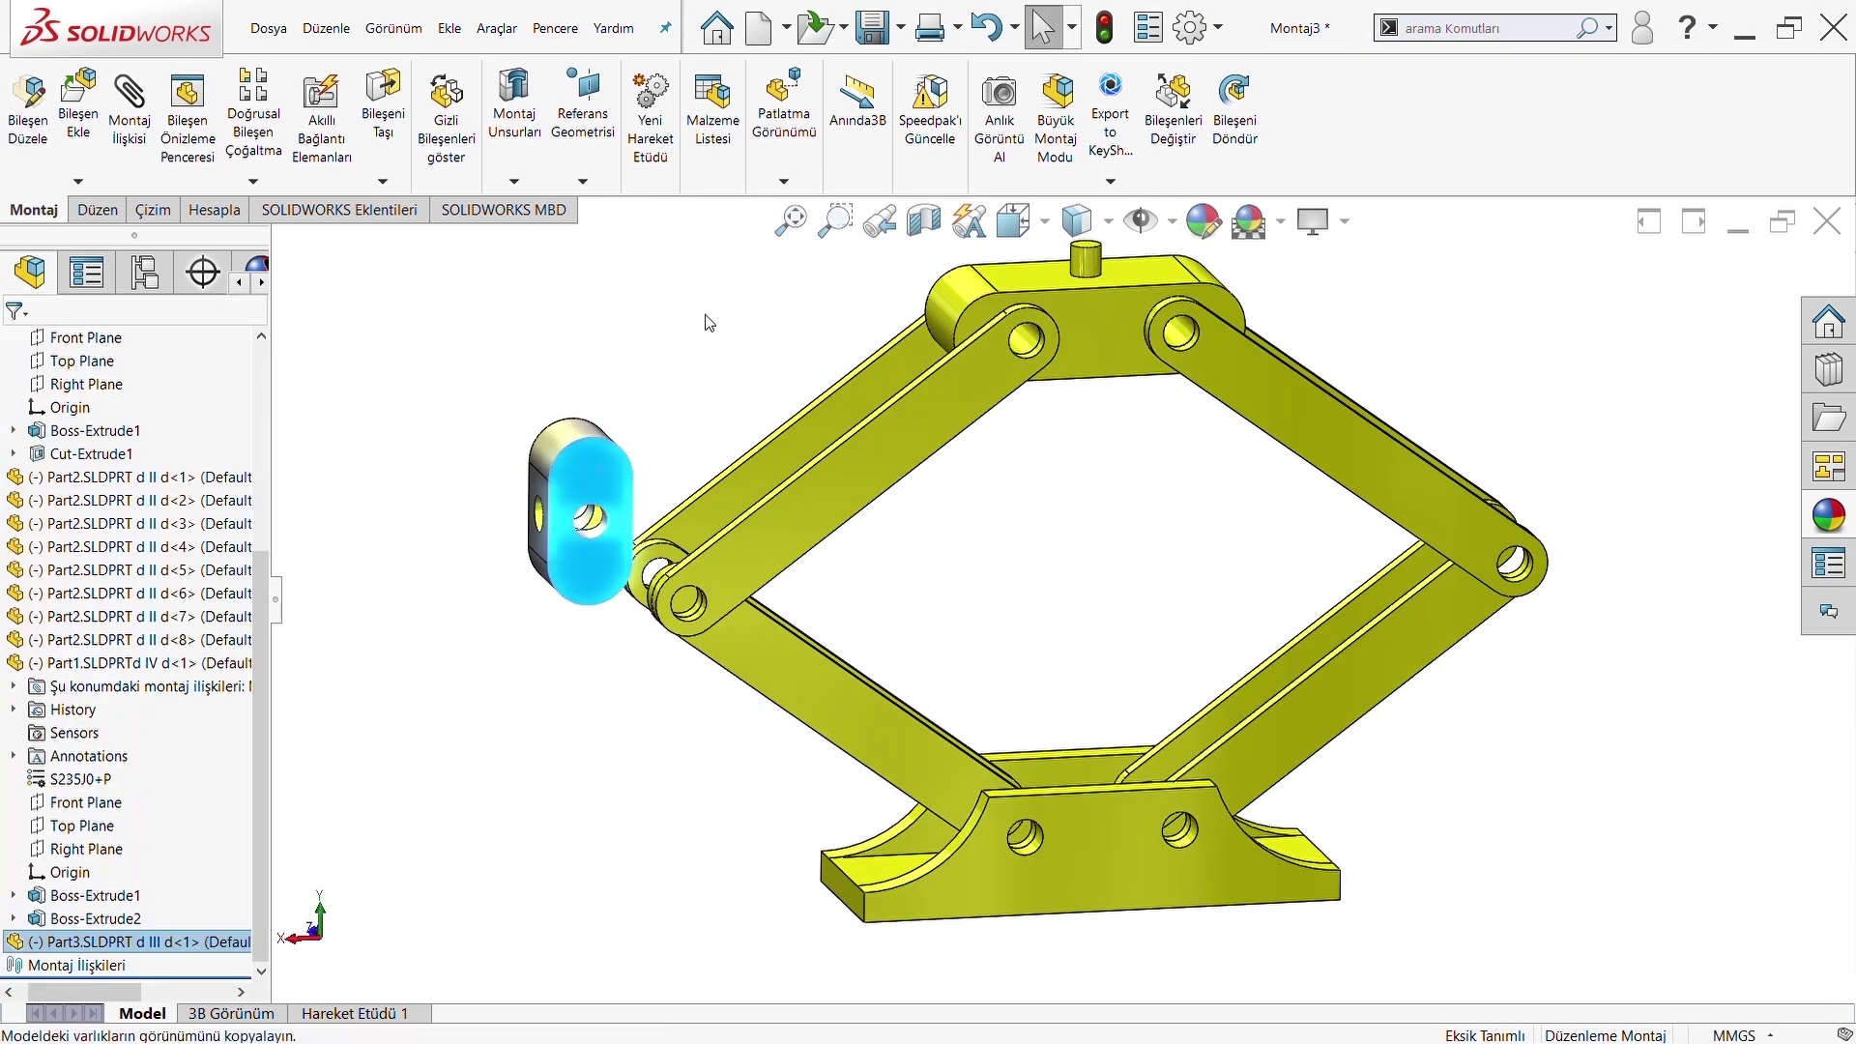
right_click(602, 478)
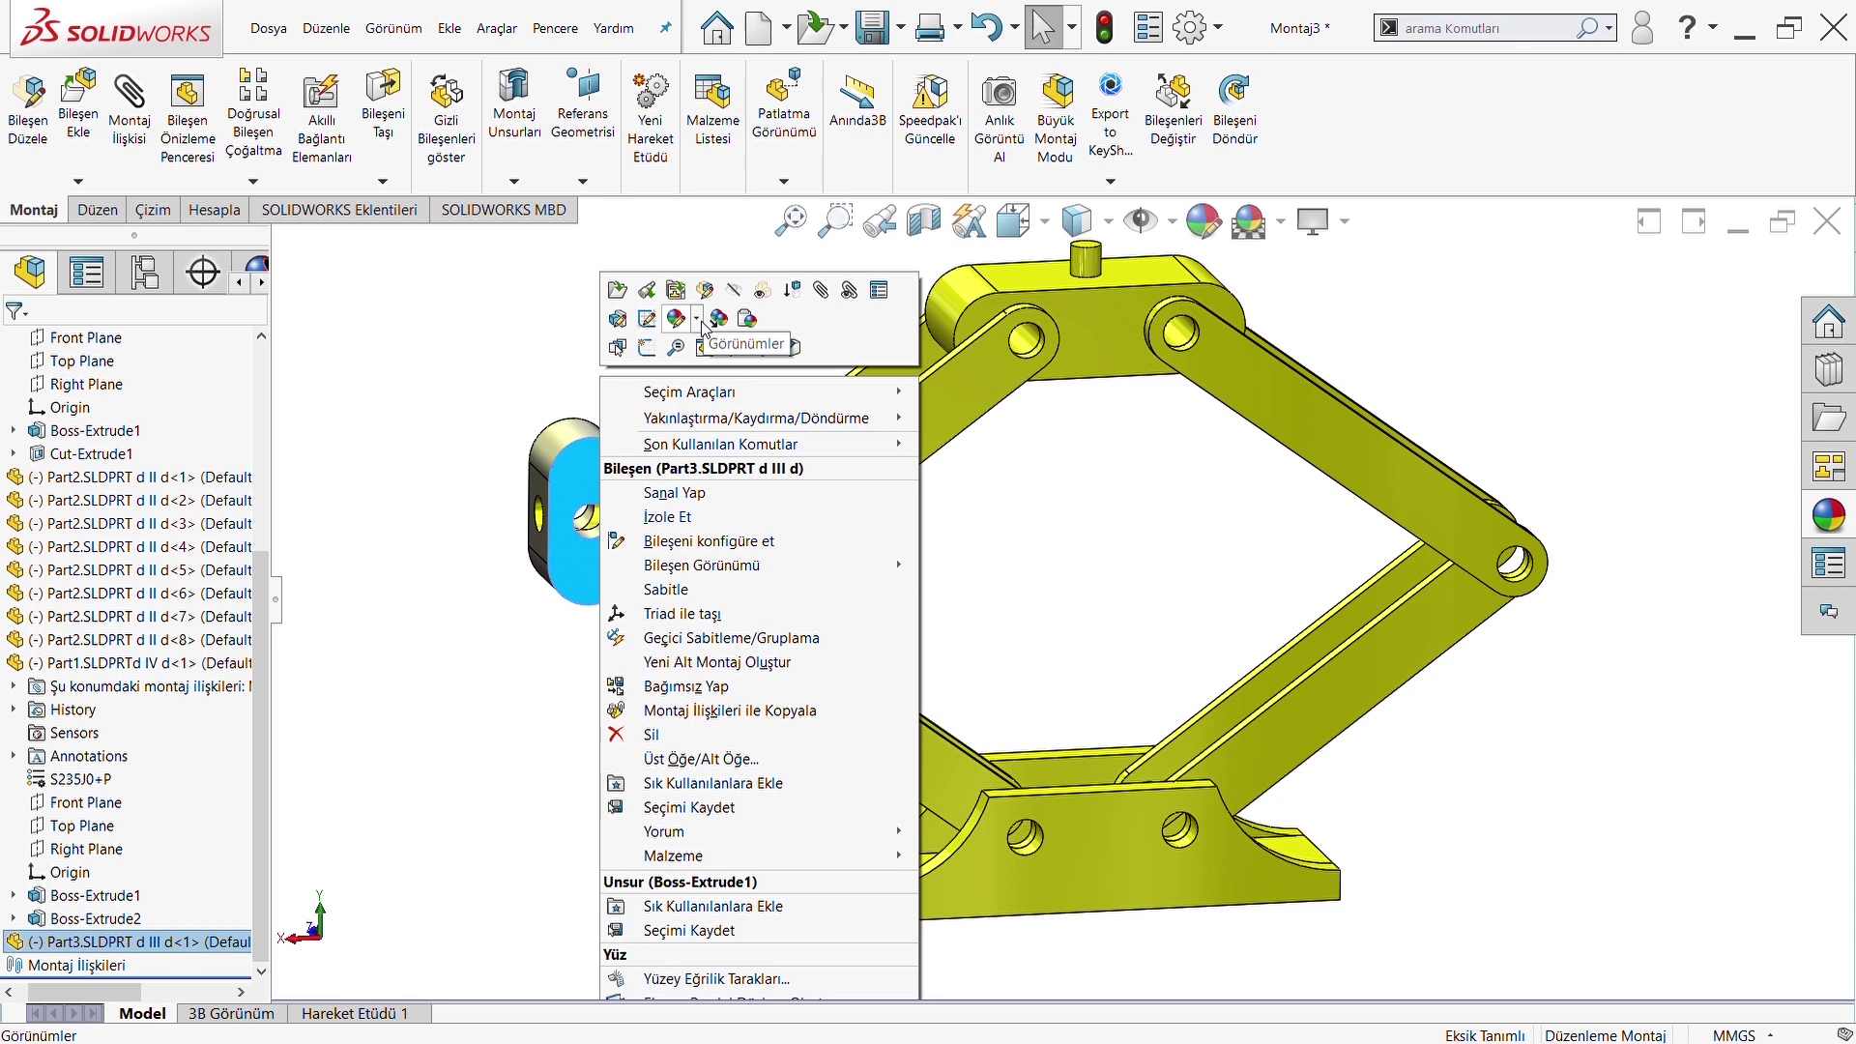
key("Escape")
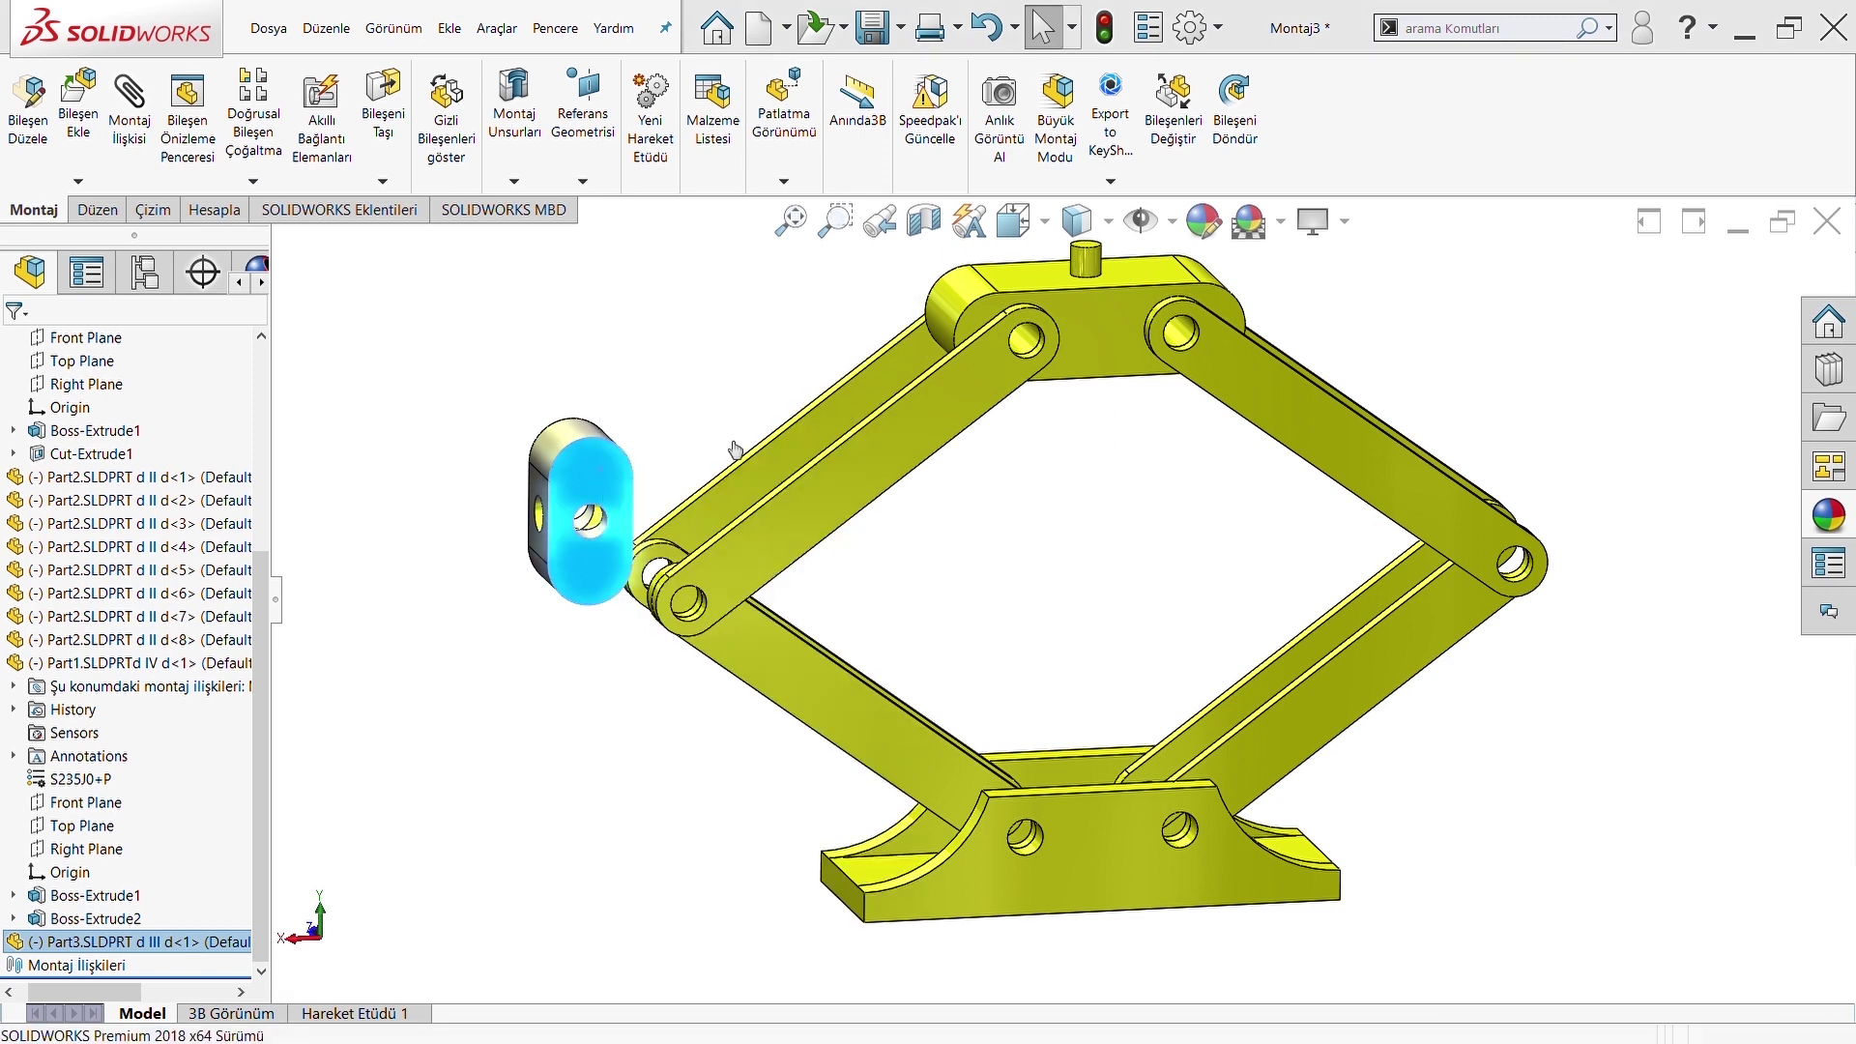
left_click(402, 512)
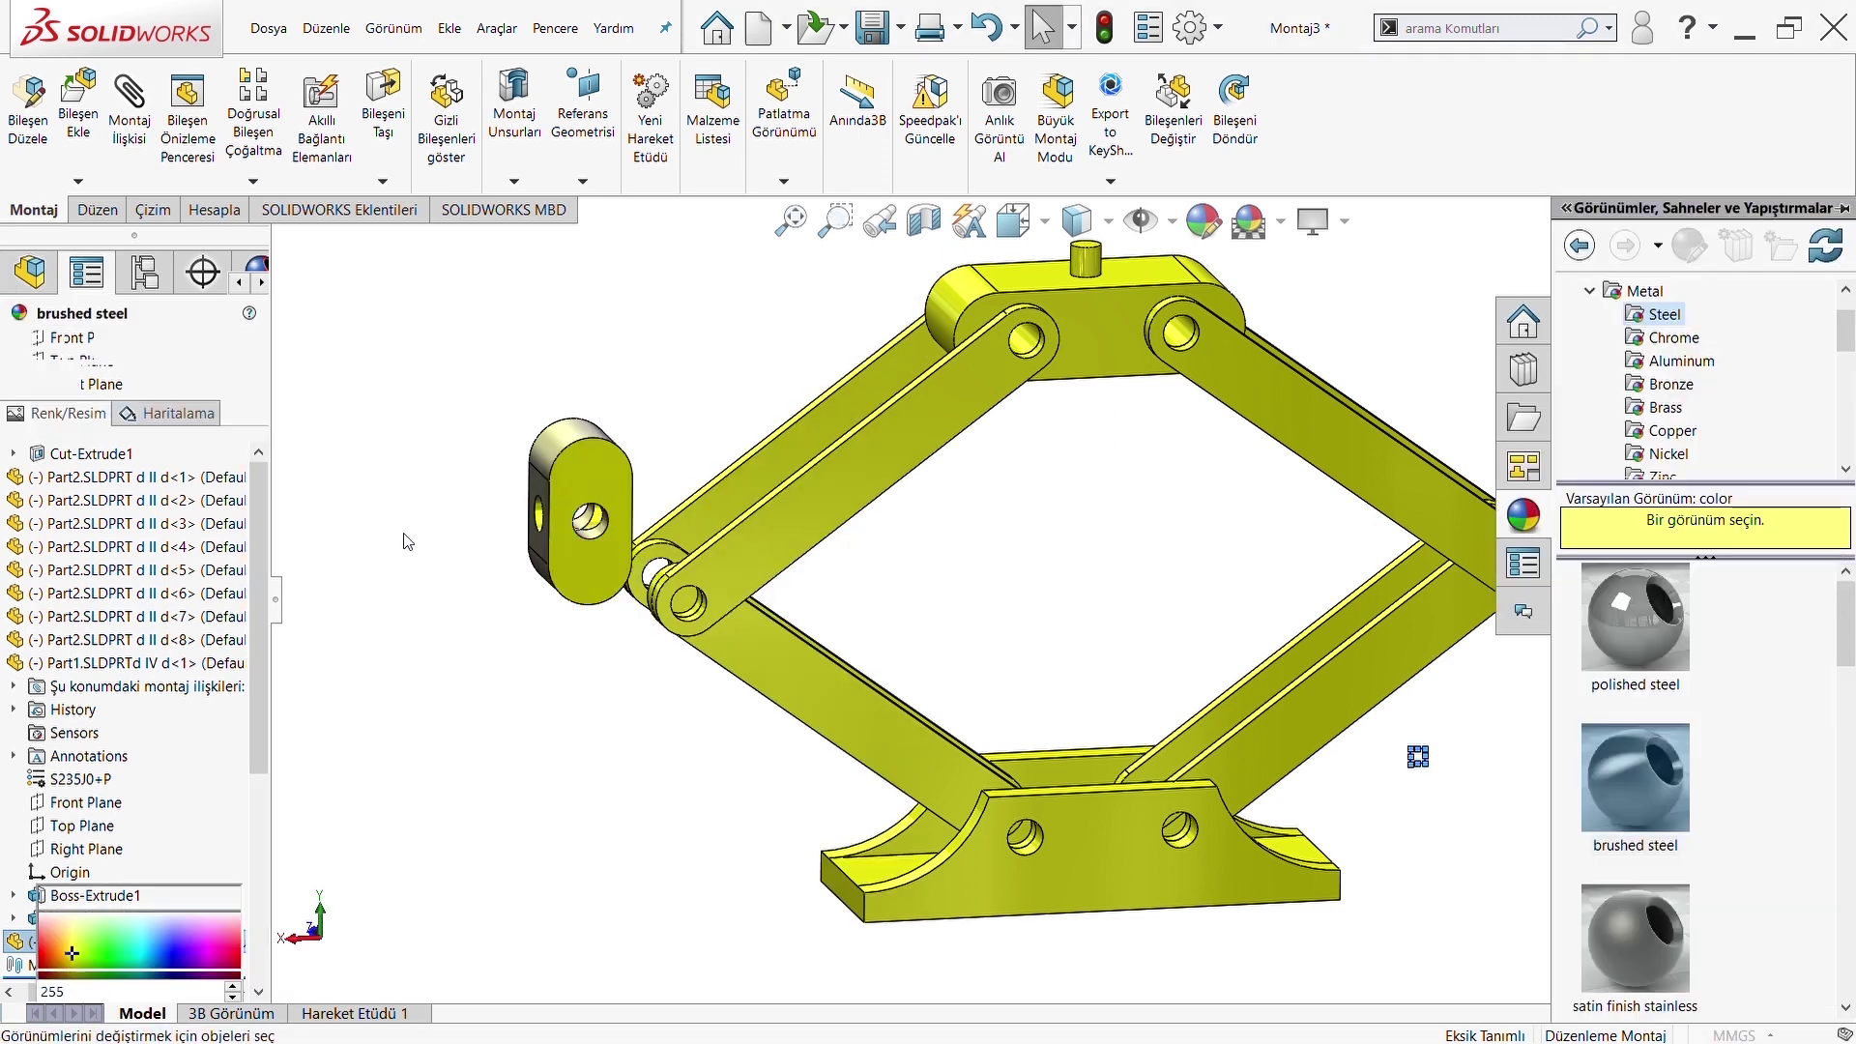
left_click(183, 835)
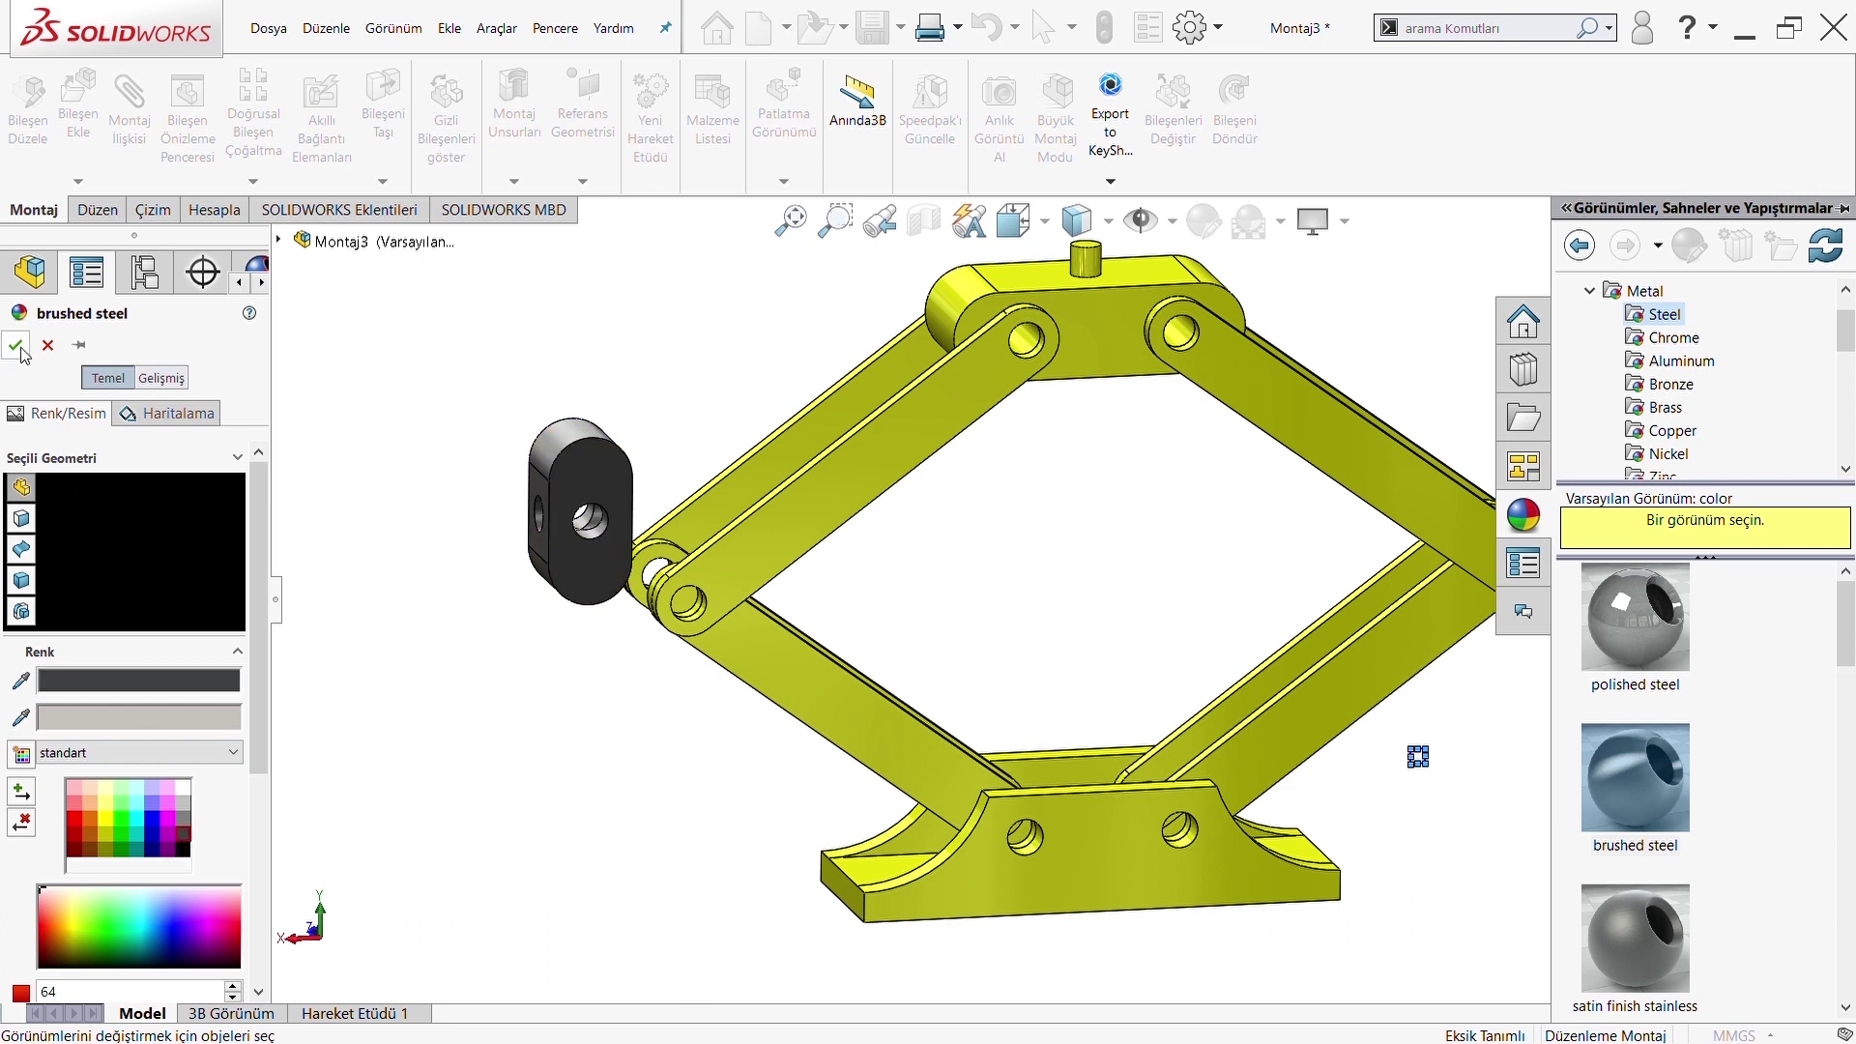
left_click(17, 345)
scroll(676, 531, "down", 2)
scroll(735, 607, "down", 1)
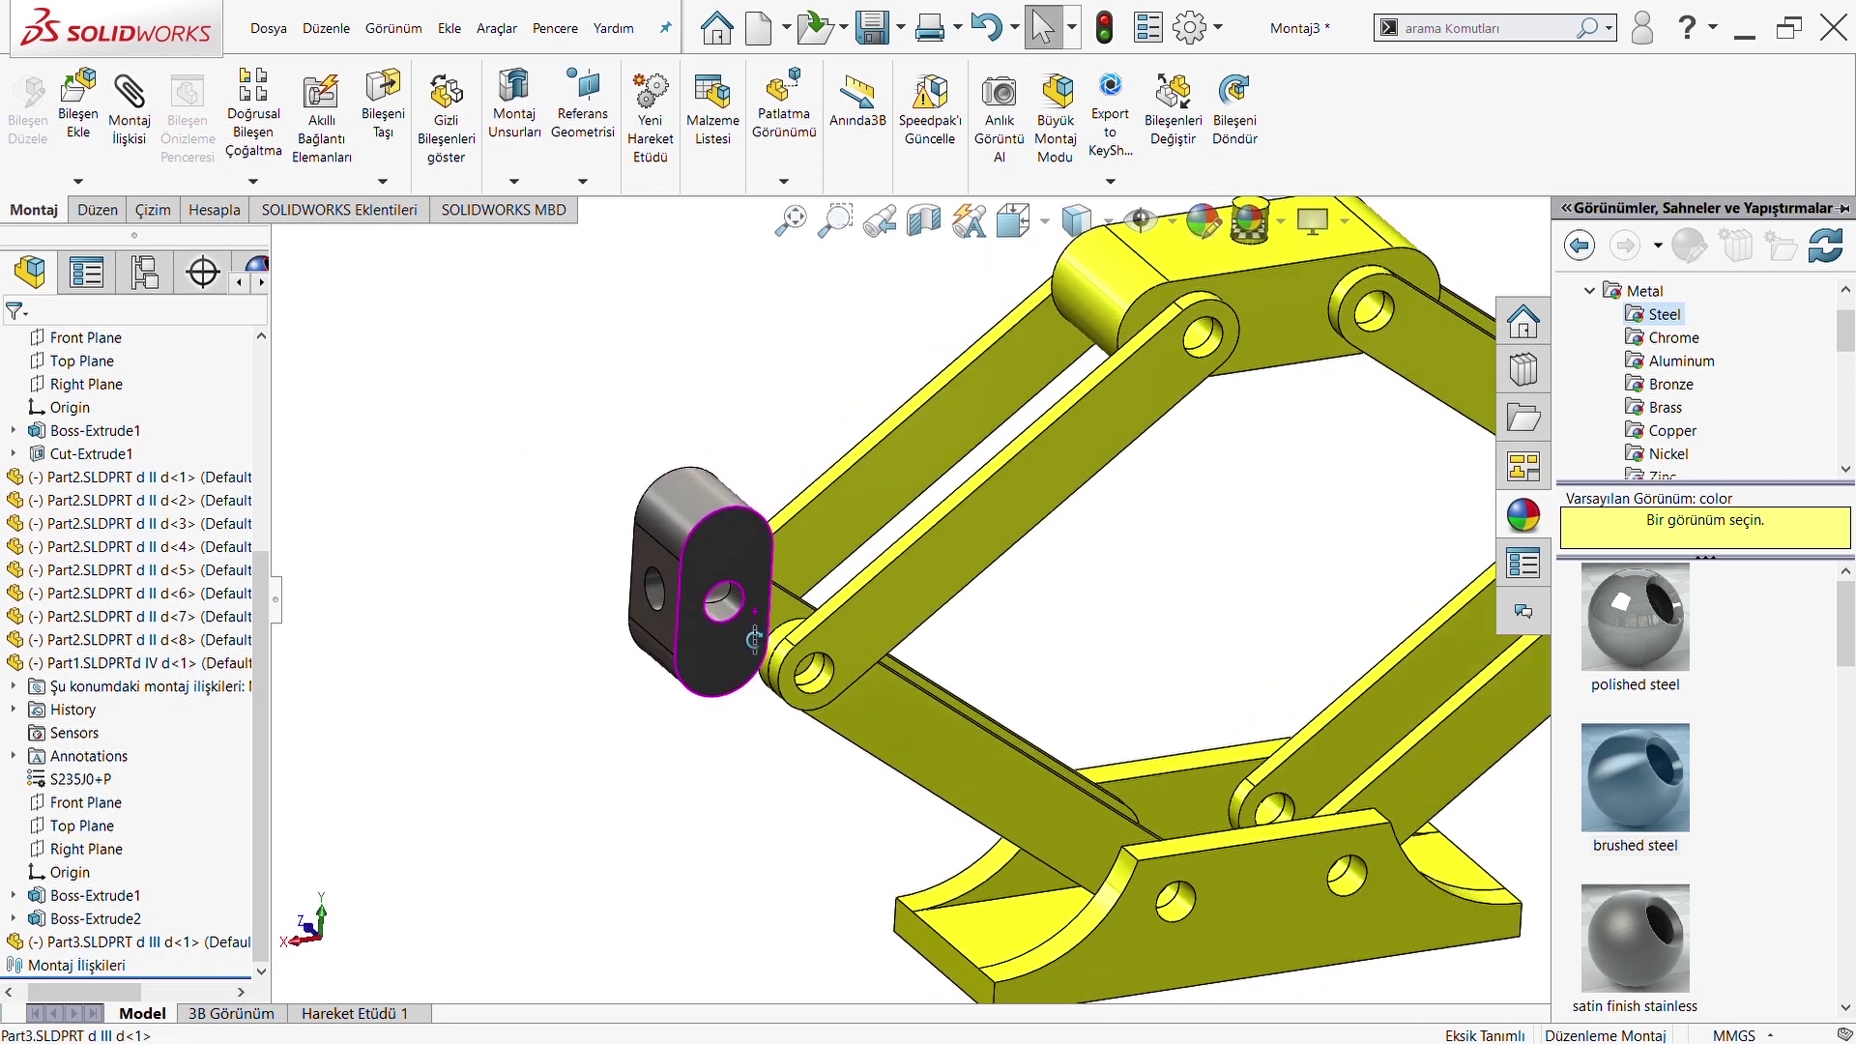
Begin a Hinge mate, picking hole edges on the dark block and yellow link
left_click(129, 104)
scroll(125, 725, "down", 3)
left_click(58, 823)
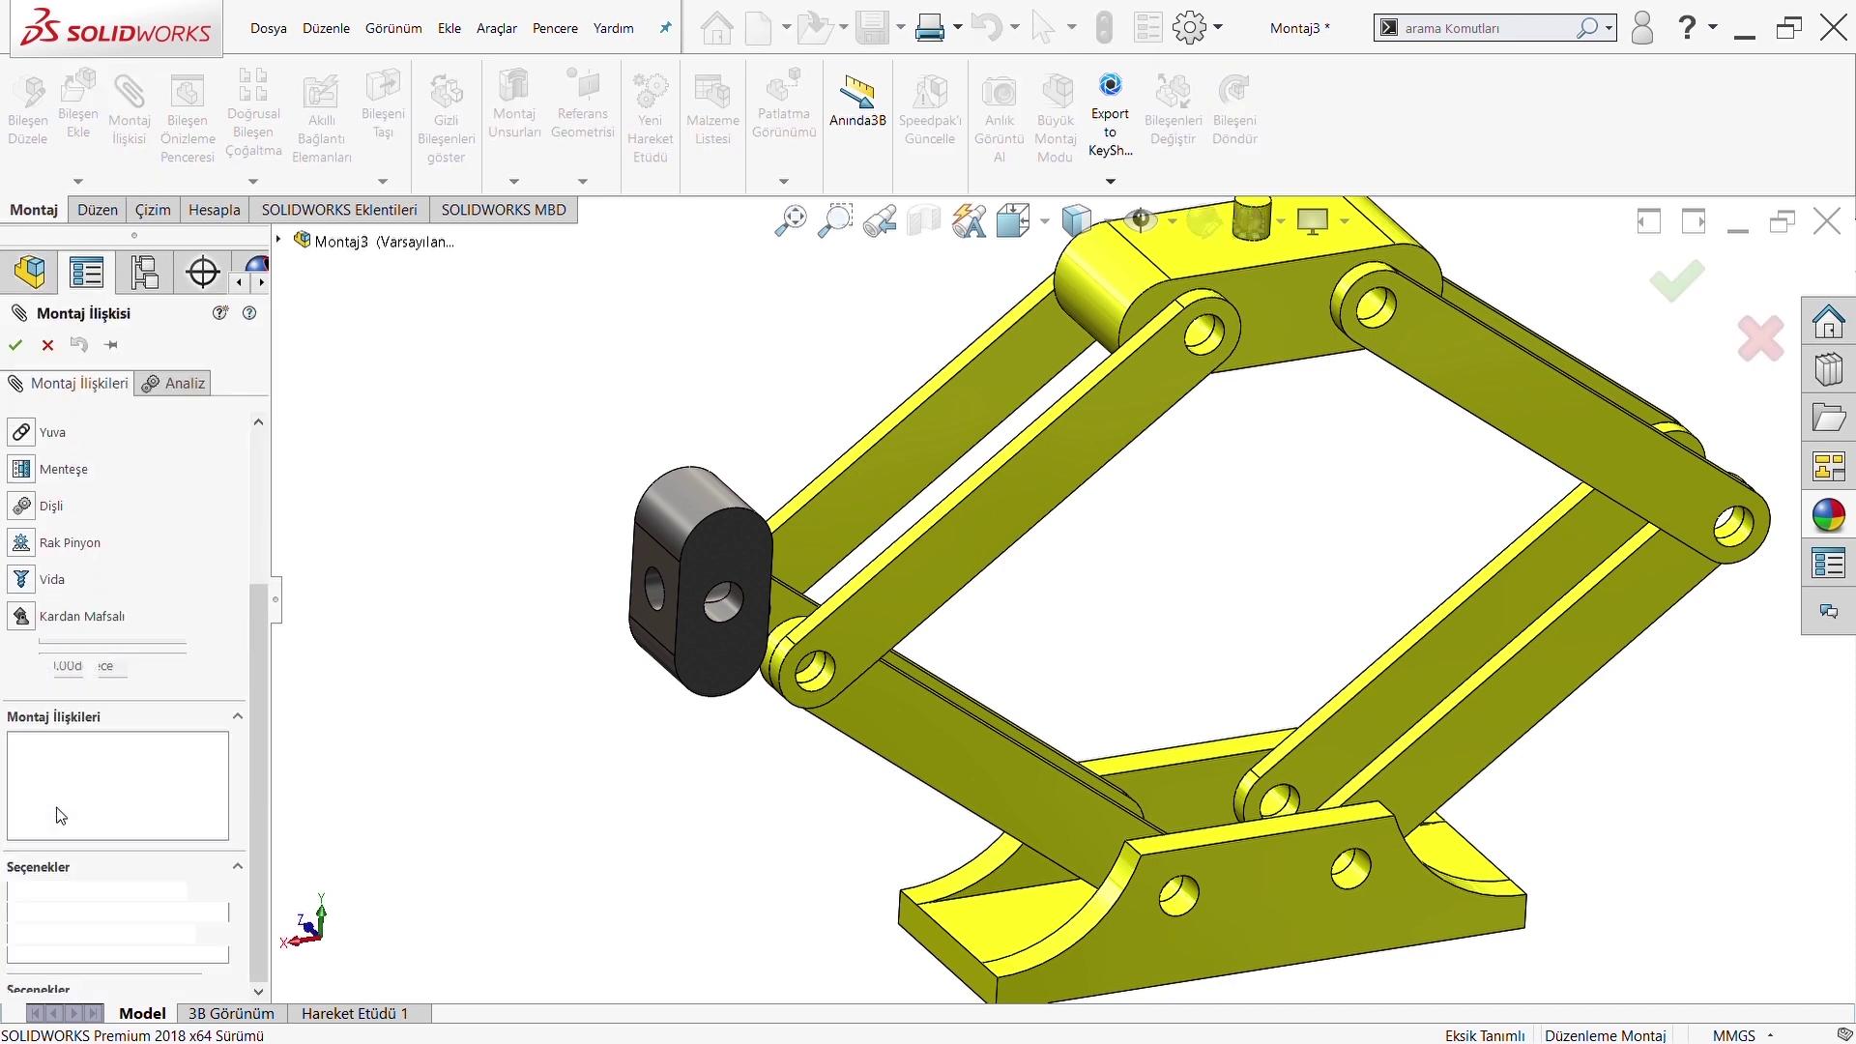
scroll(44, 490, "up", 2)
scroll(750, 625, "down", 2)
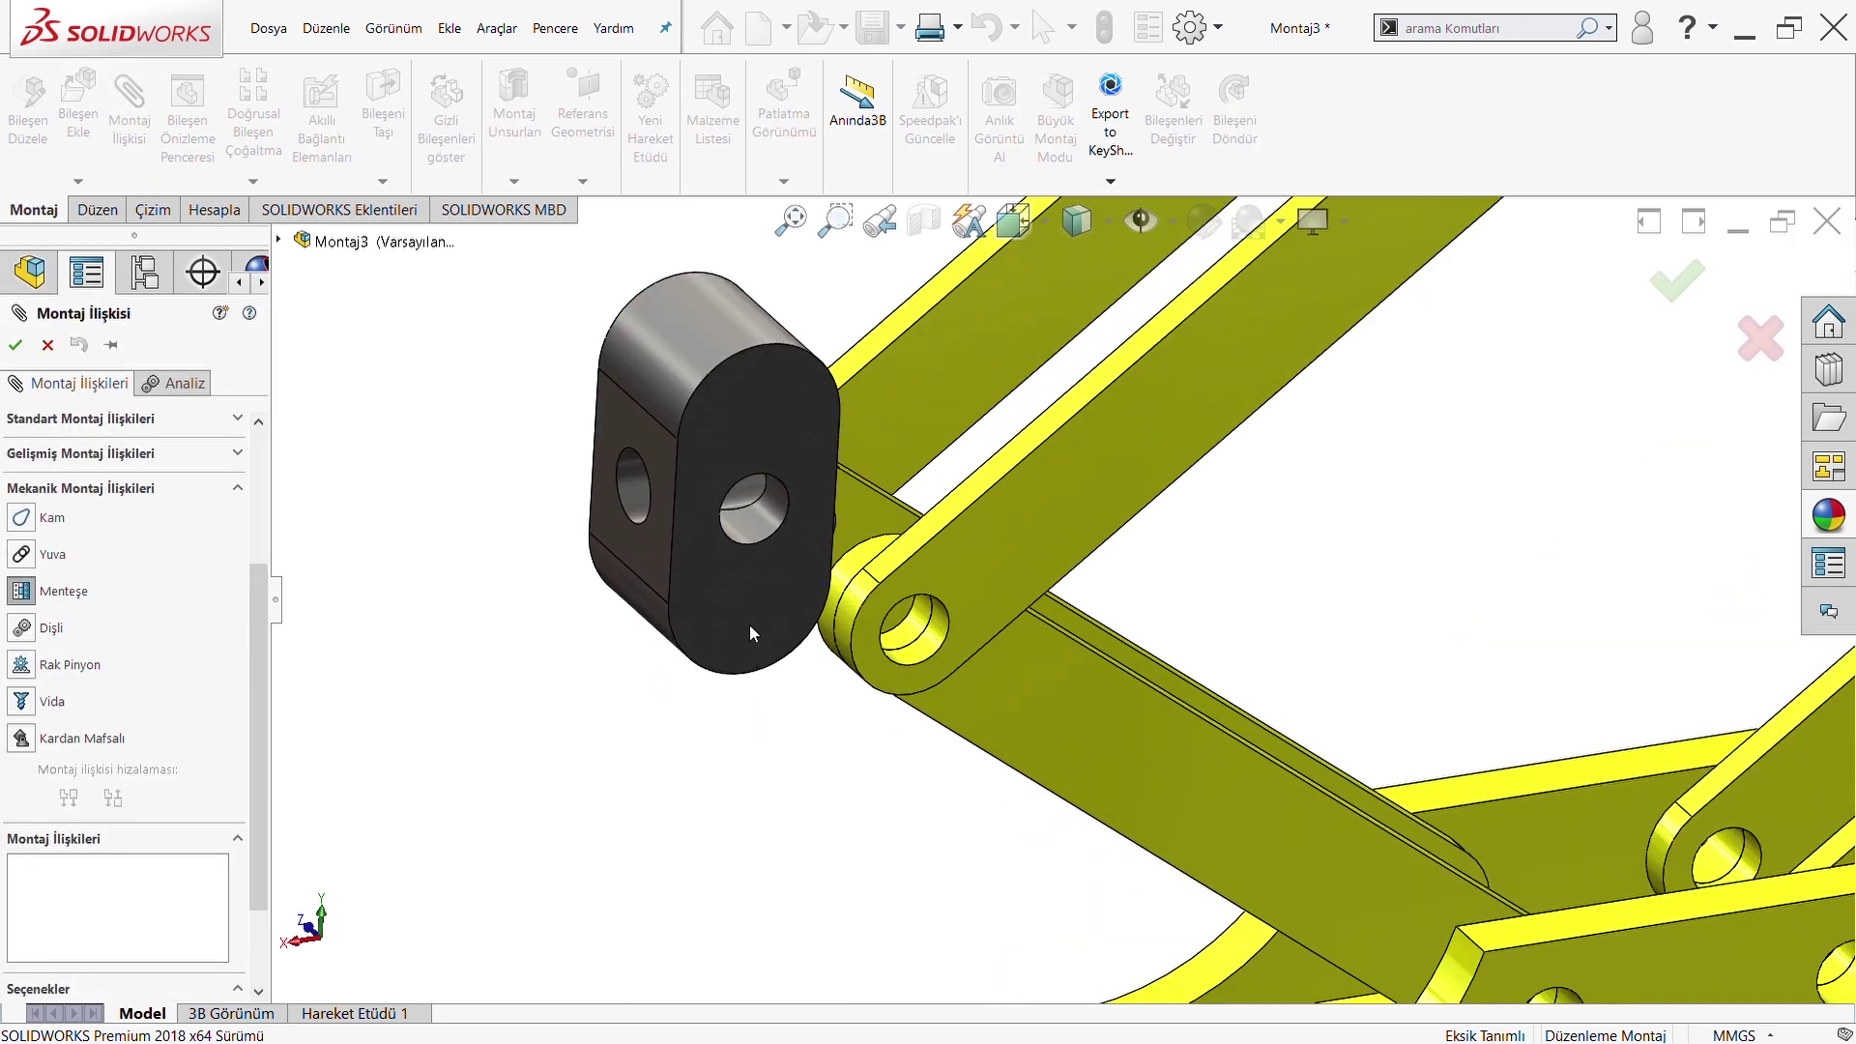
left_click(767, 540)
scroll(914, 638, "down", 1)
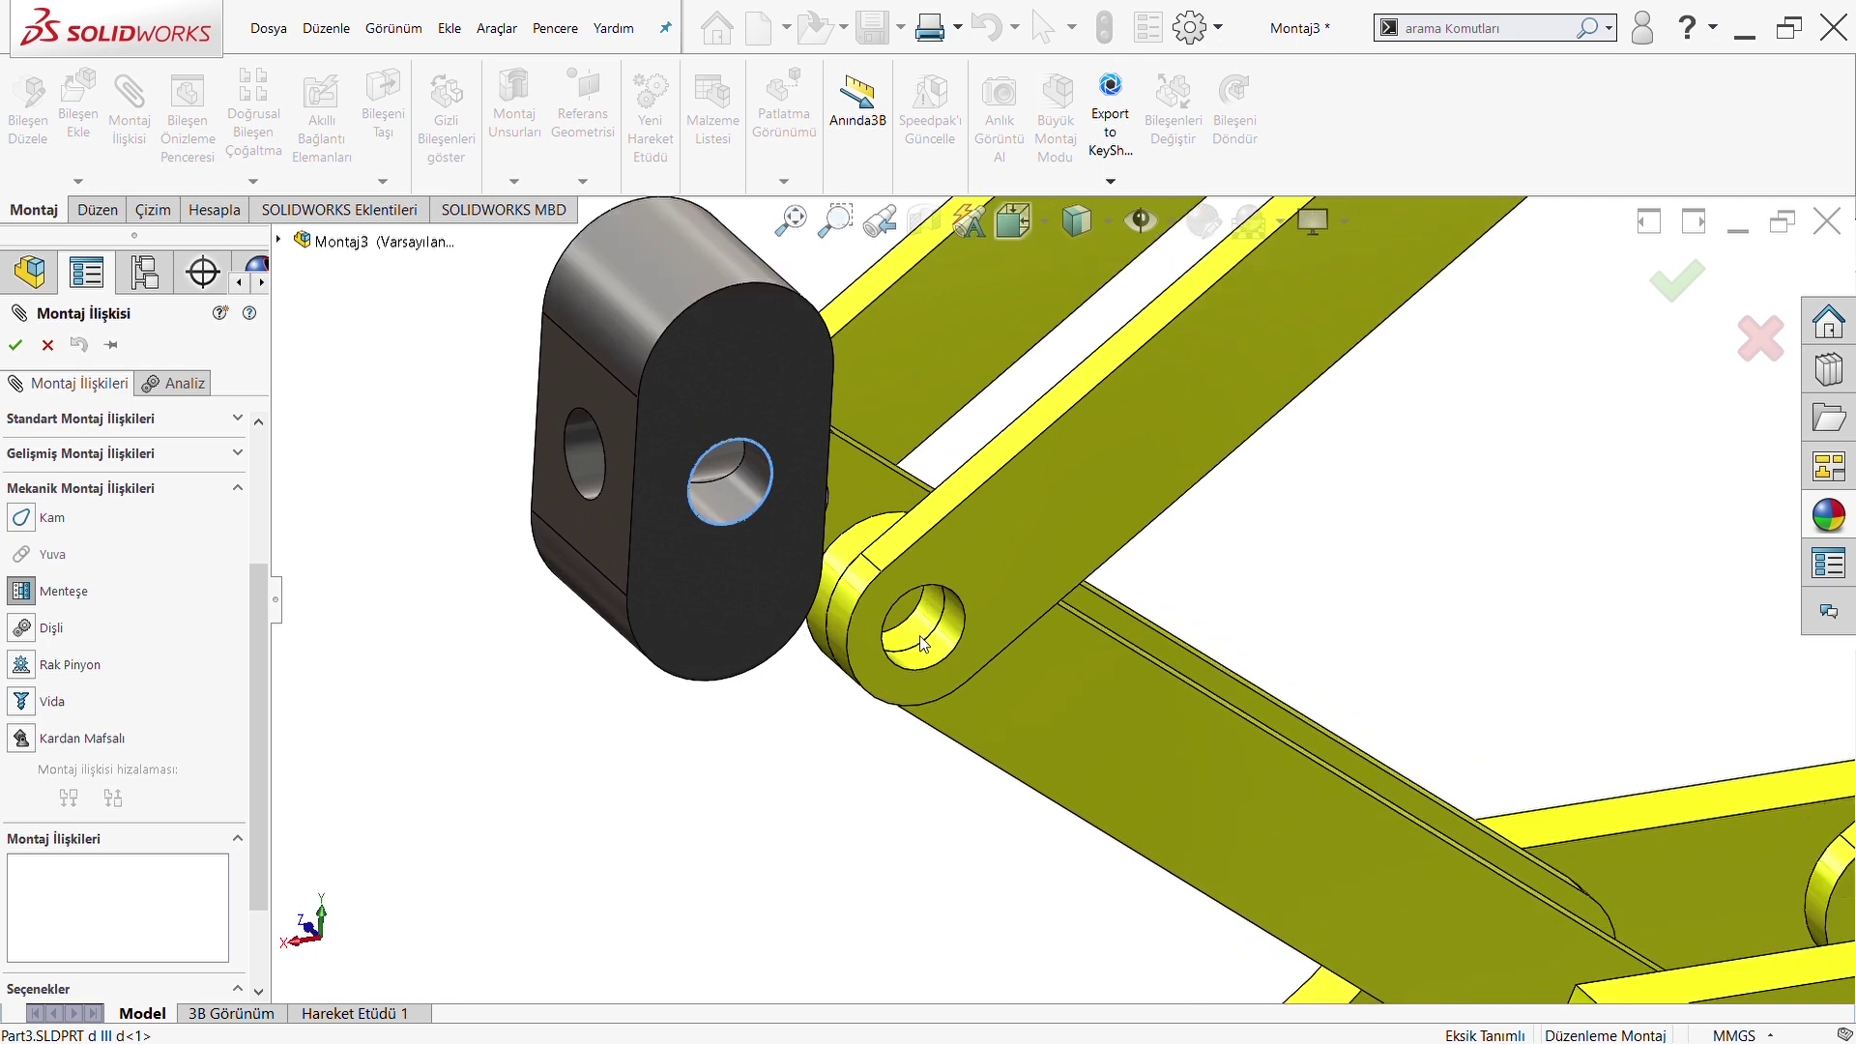
left_click(931, 667)
mouse_move(866, 611)
middle_mouse_down()
mouse_move(1078, 538)
mouse_move(717, 721)
middle_mouse_up()
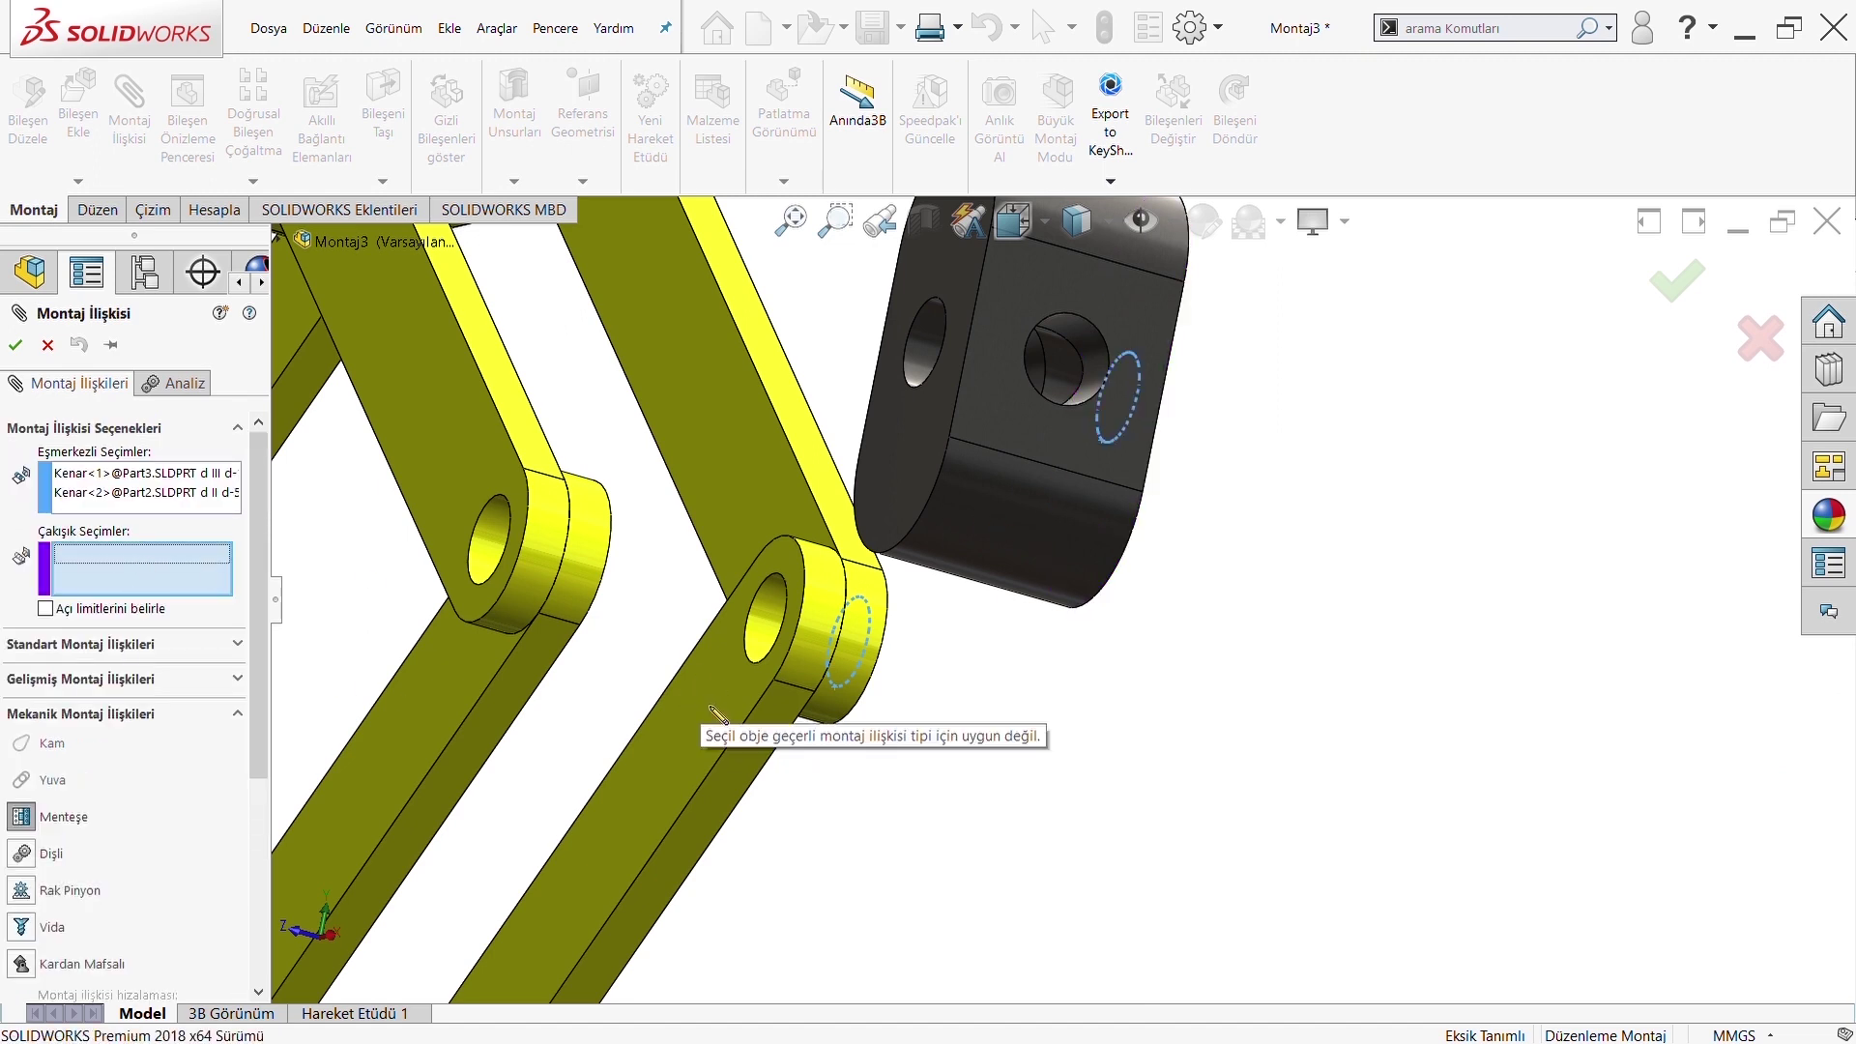
mouse_move(706, 698)
middle_mouse_down()
mouse_move(676, 567)
mouse_move(1006, 667)
middle_mouse_up()
left_click(711, 531)
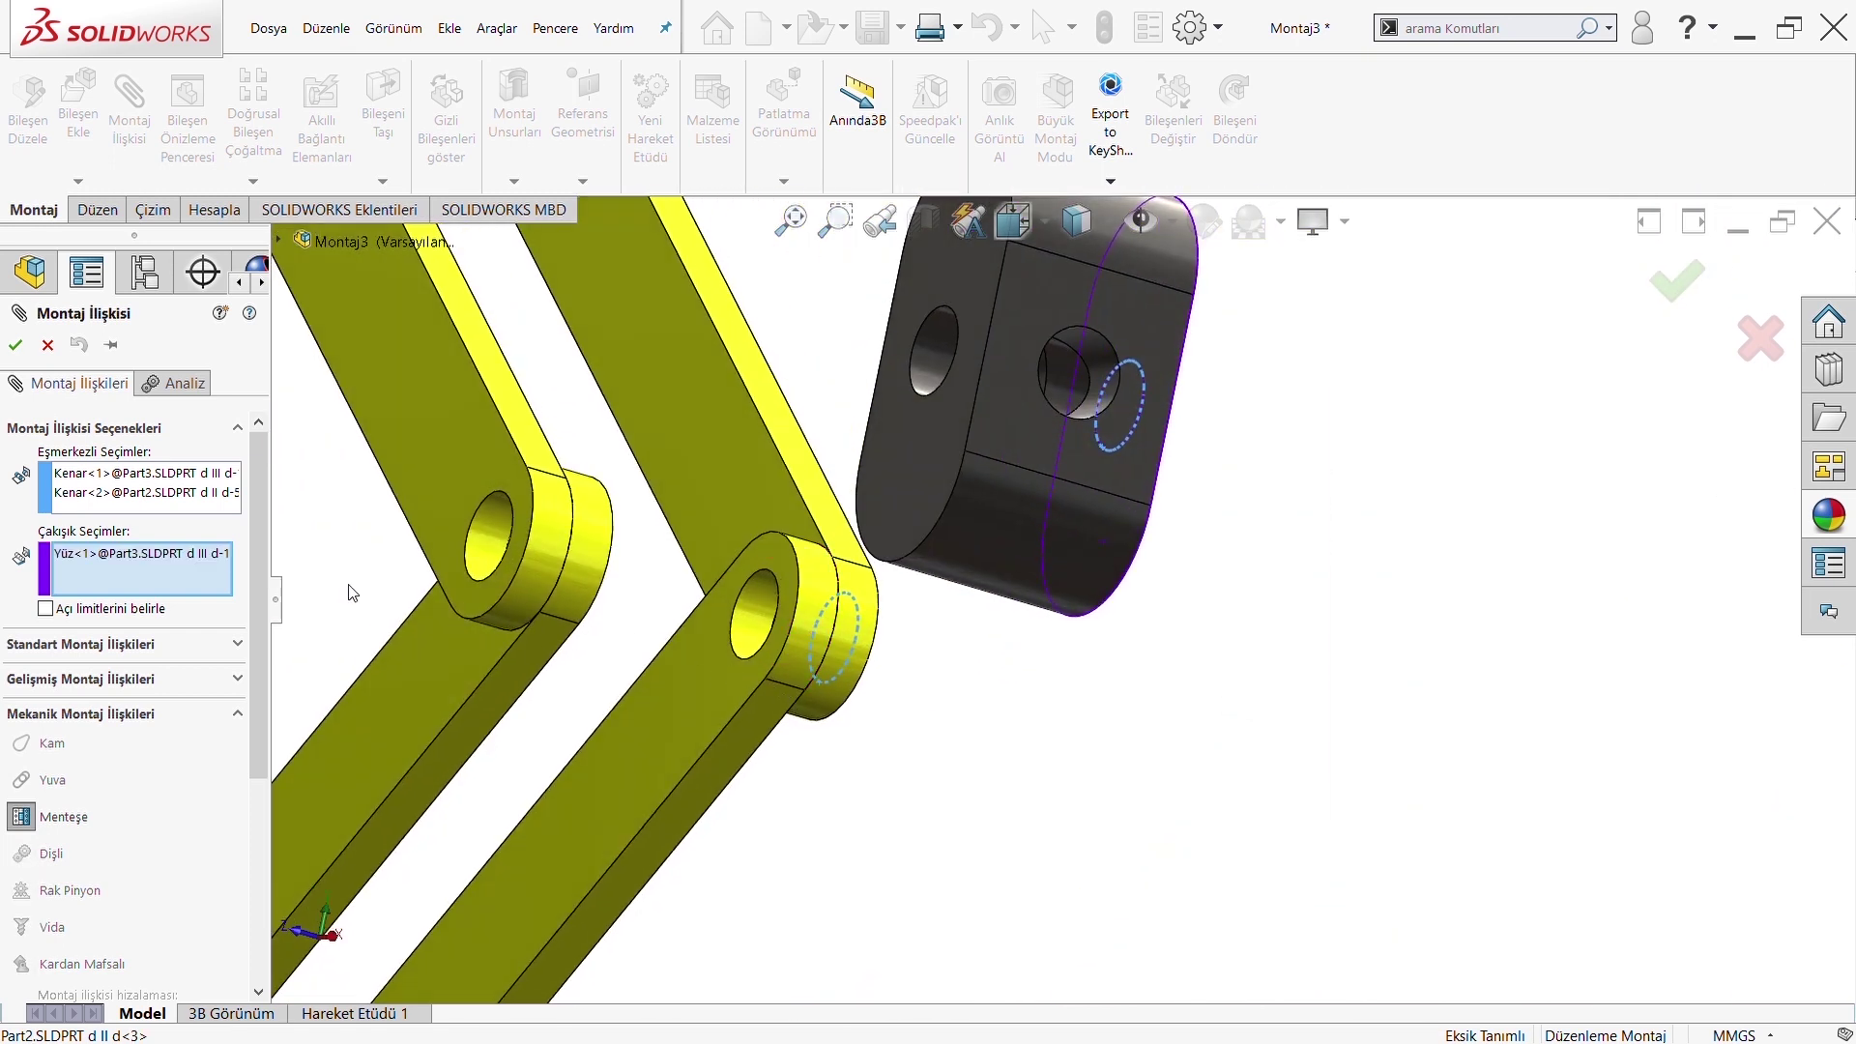
Hinge the block to the first link using hole faces and flat side faces
left_click(150, 479)
key("Delete")
left_click(764, 618)
mouse_move(764, 619)
middle_mouse_down()
mouse_move(782, 591)
mouse_move(497, 575)
middle_mouse_up()
left_click(150, 573)
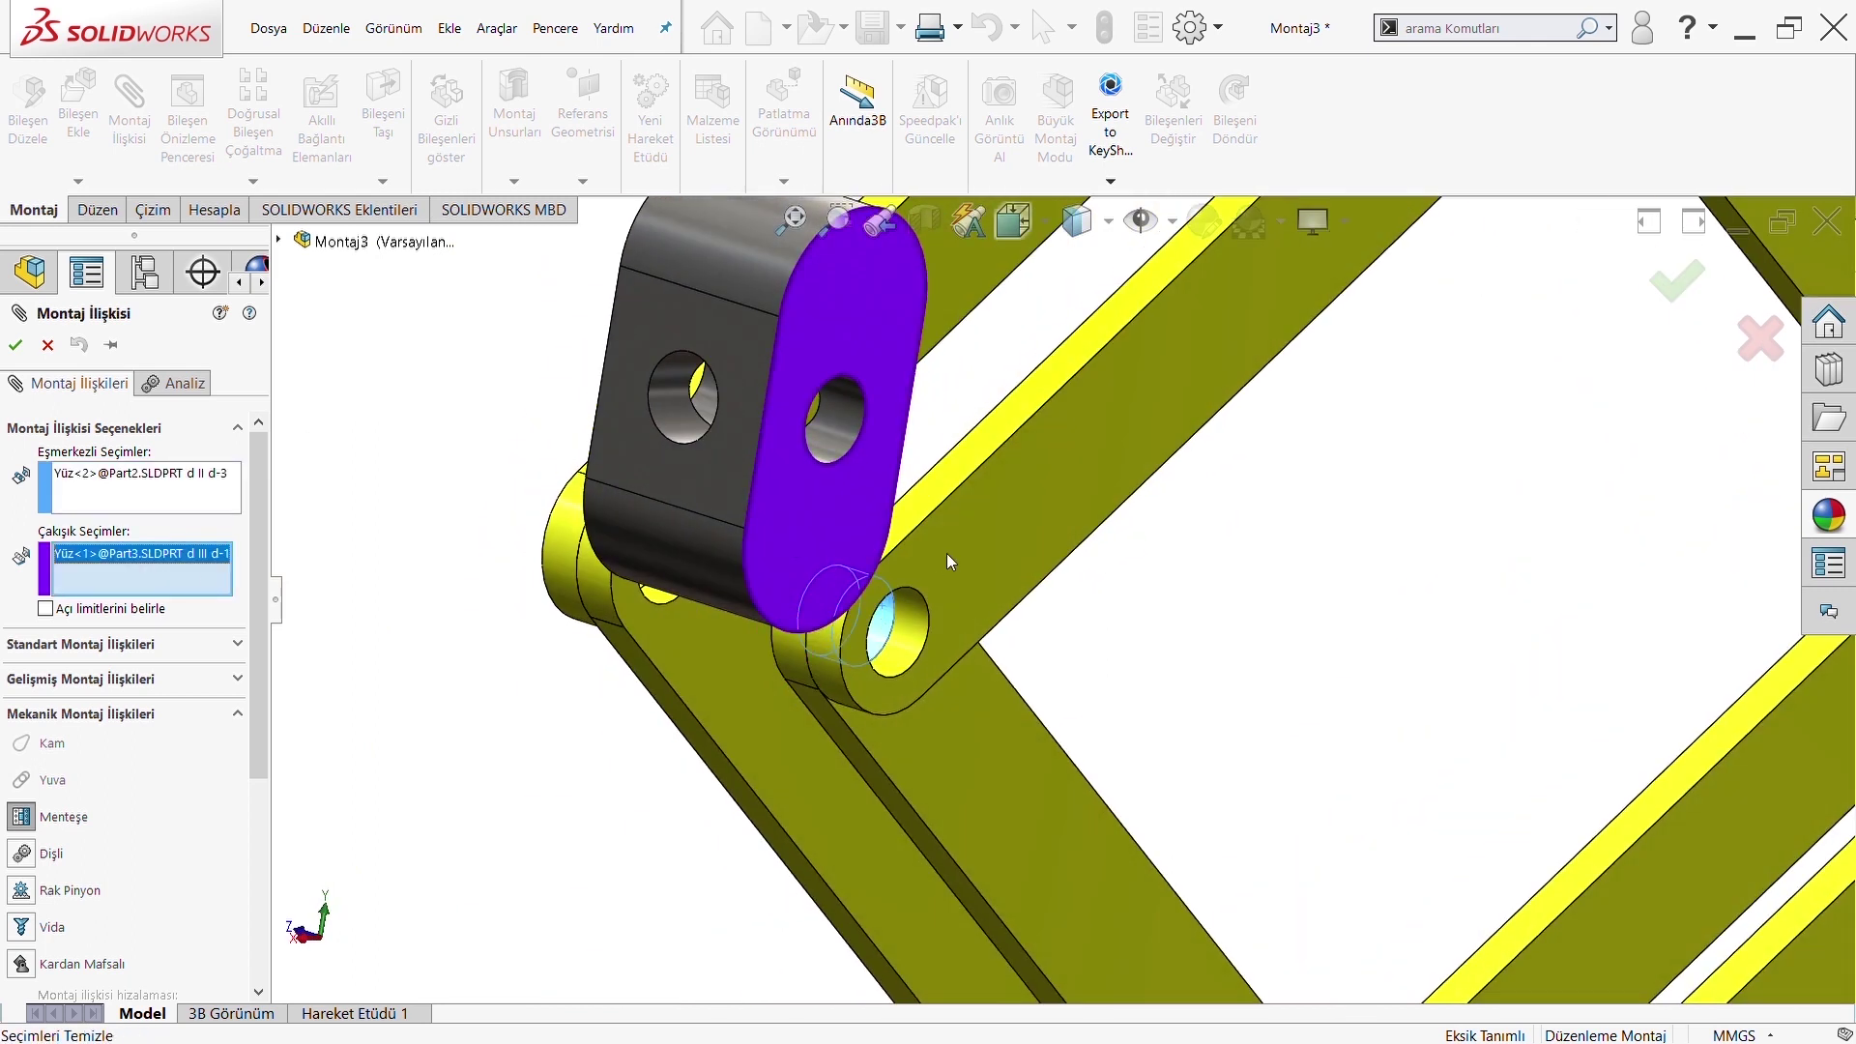
key("Delete")
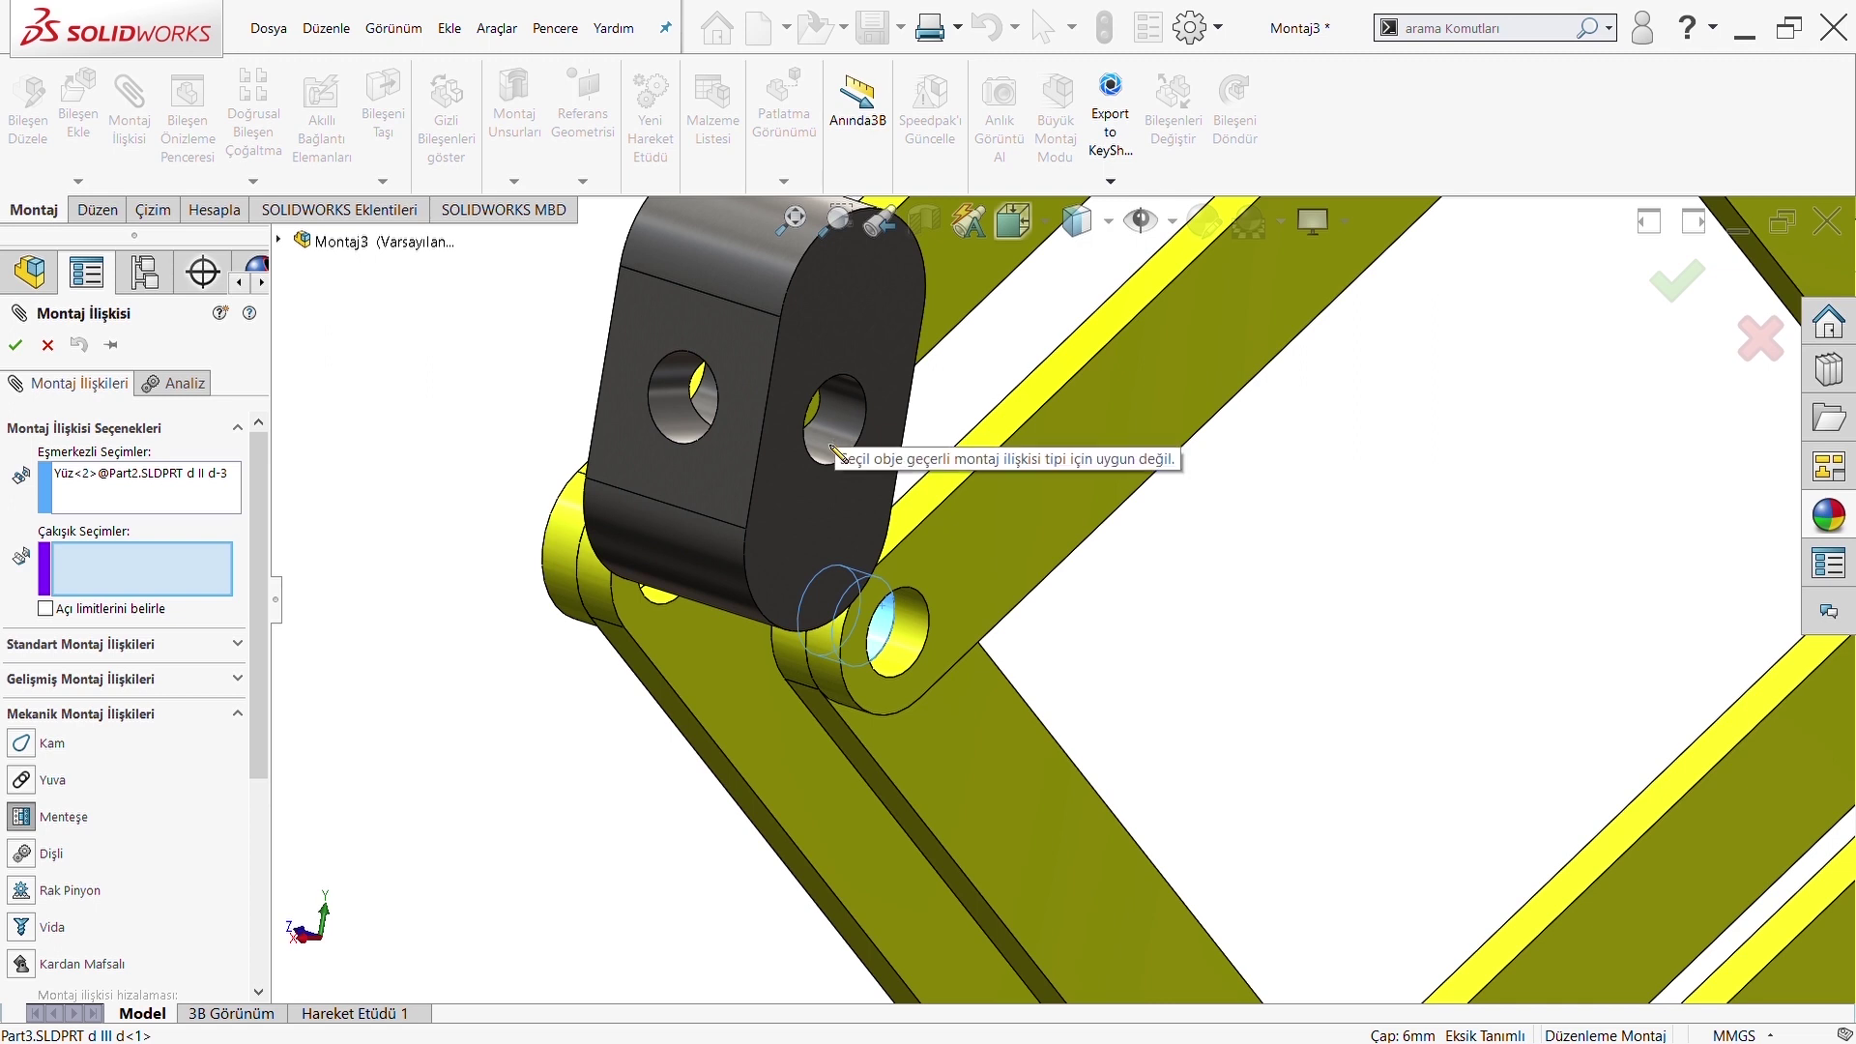
middle_click_drag(855, 446, 577, 519)
left_click(138, 500)
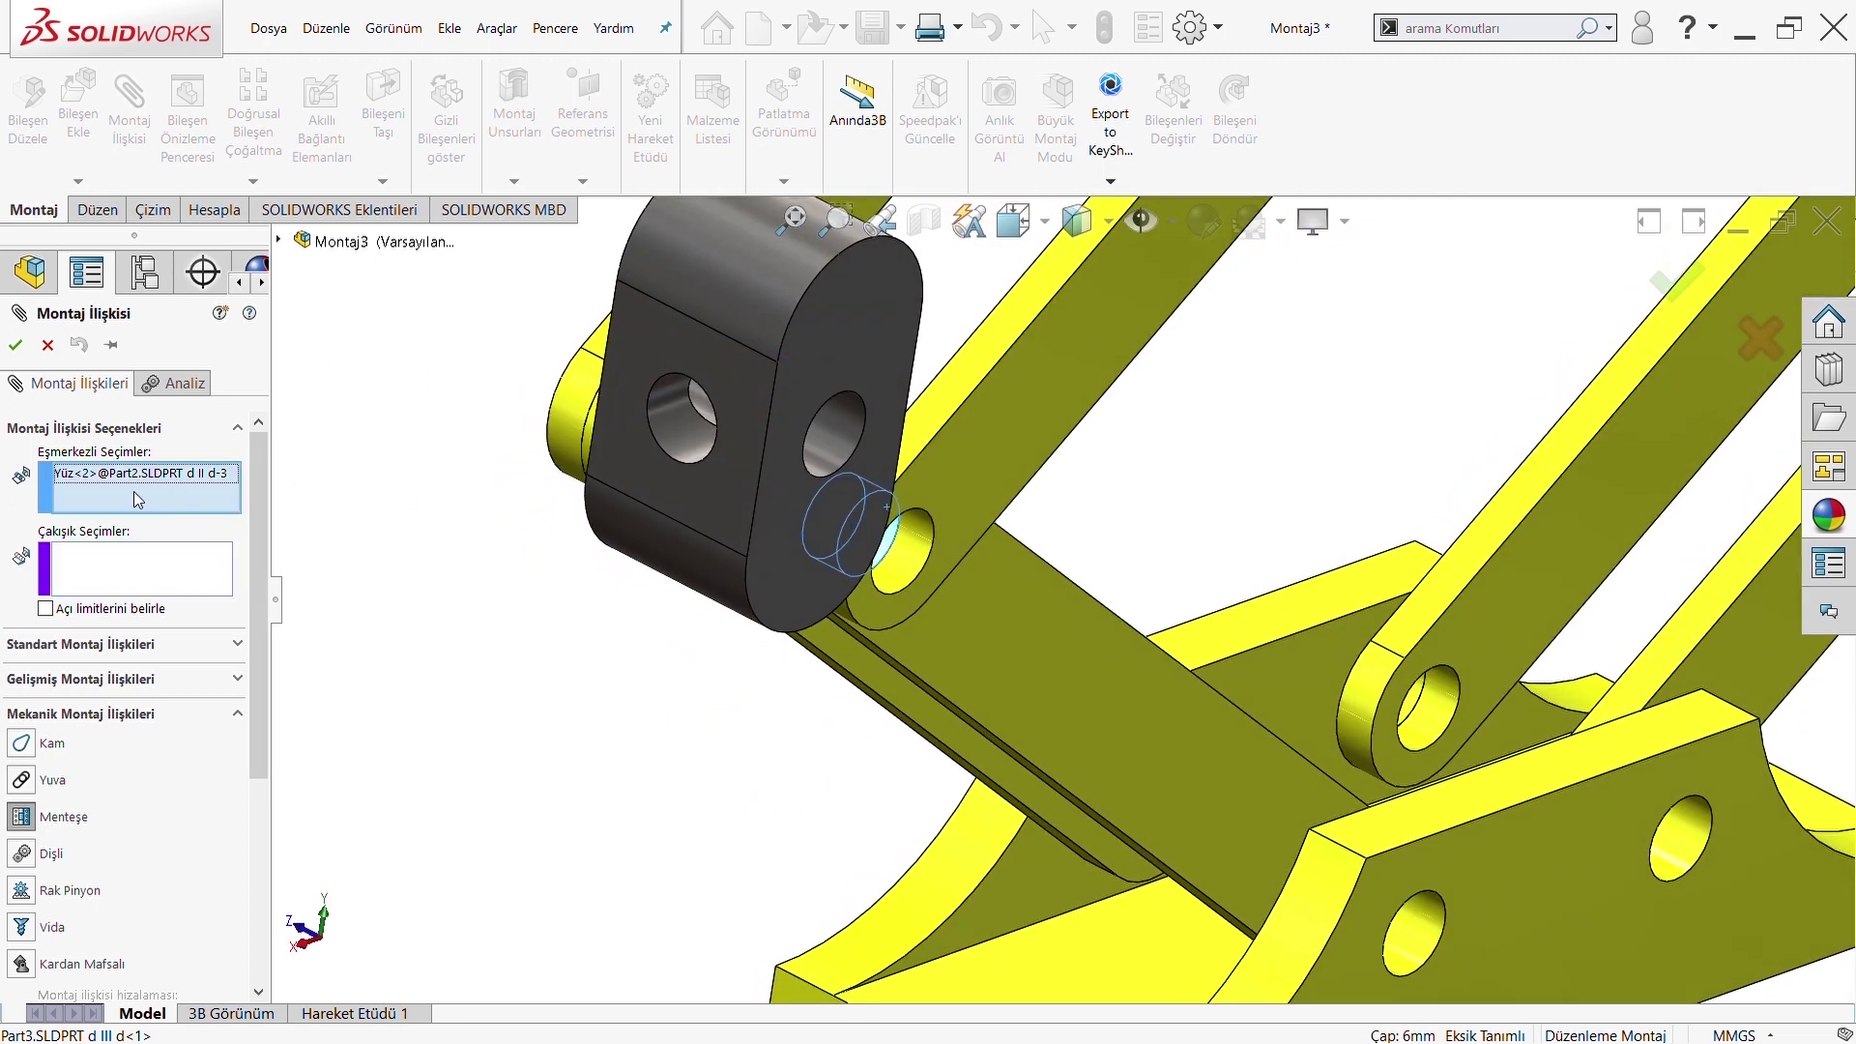
left_click(856, 468)
mouse_move(871, 460)
middle_mouse_down()
mouse_move(849, 570)
mouse_move(895, 532)
middle_mouse_up()
left_click(866, 565)
left_click(1175, 474)
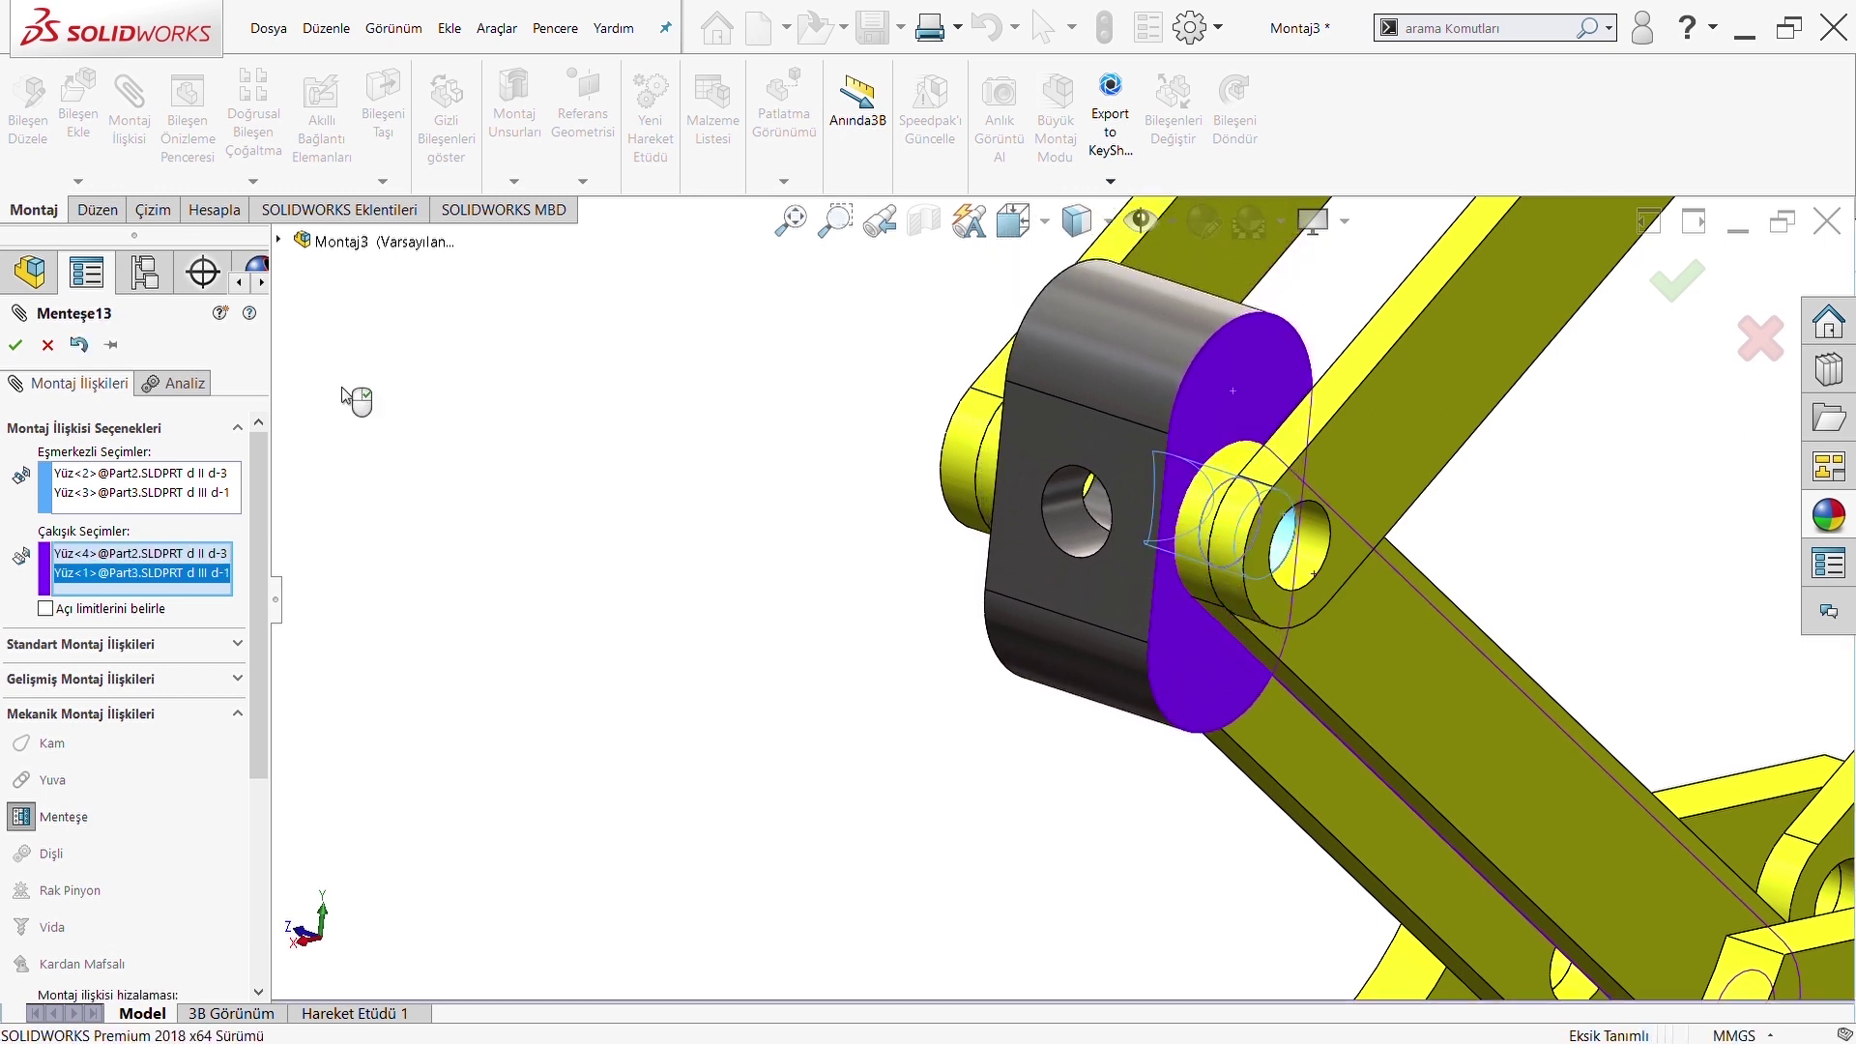
left_click(15, 346)
Start a second Hinge mate from the yellow link's pin hole
mouse_move(811, 533)
middle_mouse_down()
mouse_move(1304, 597)
mouse_move(863, 552)
middle_mouse_up()
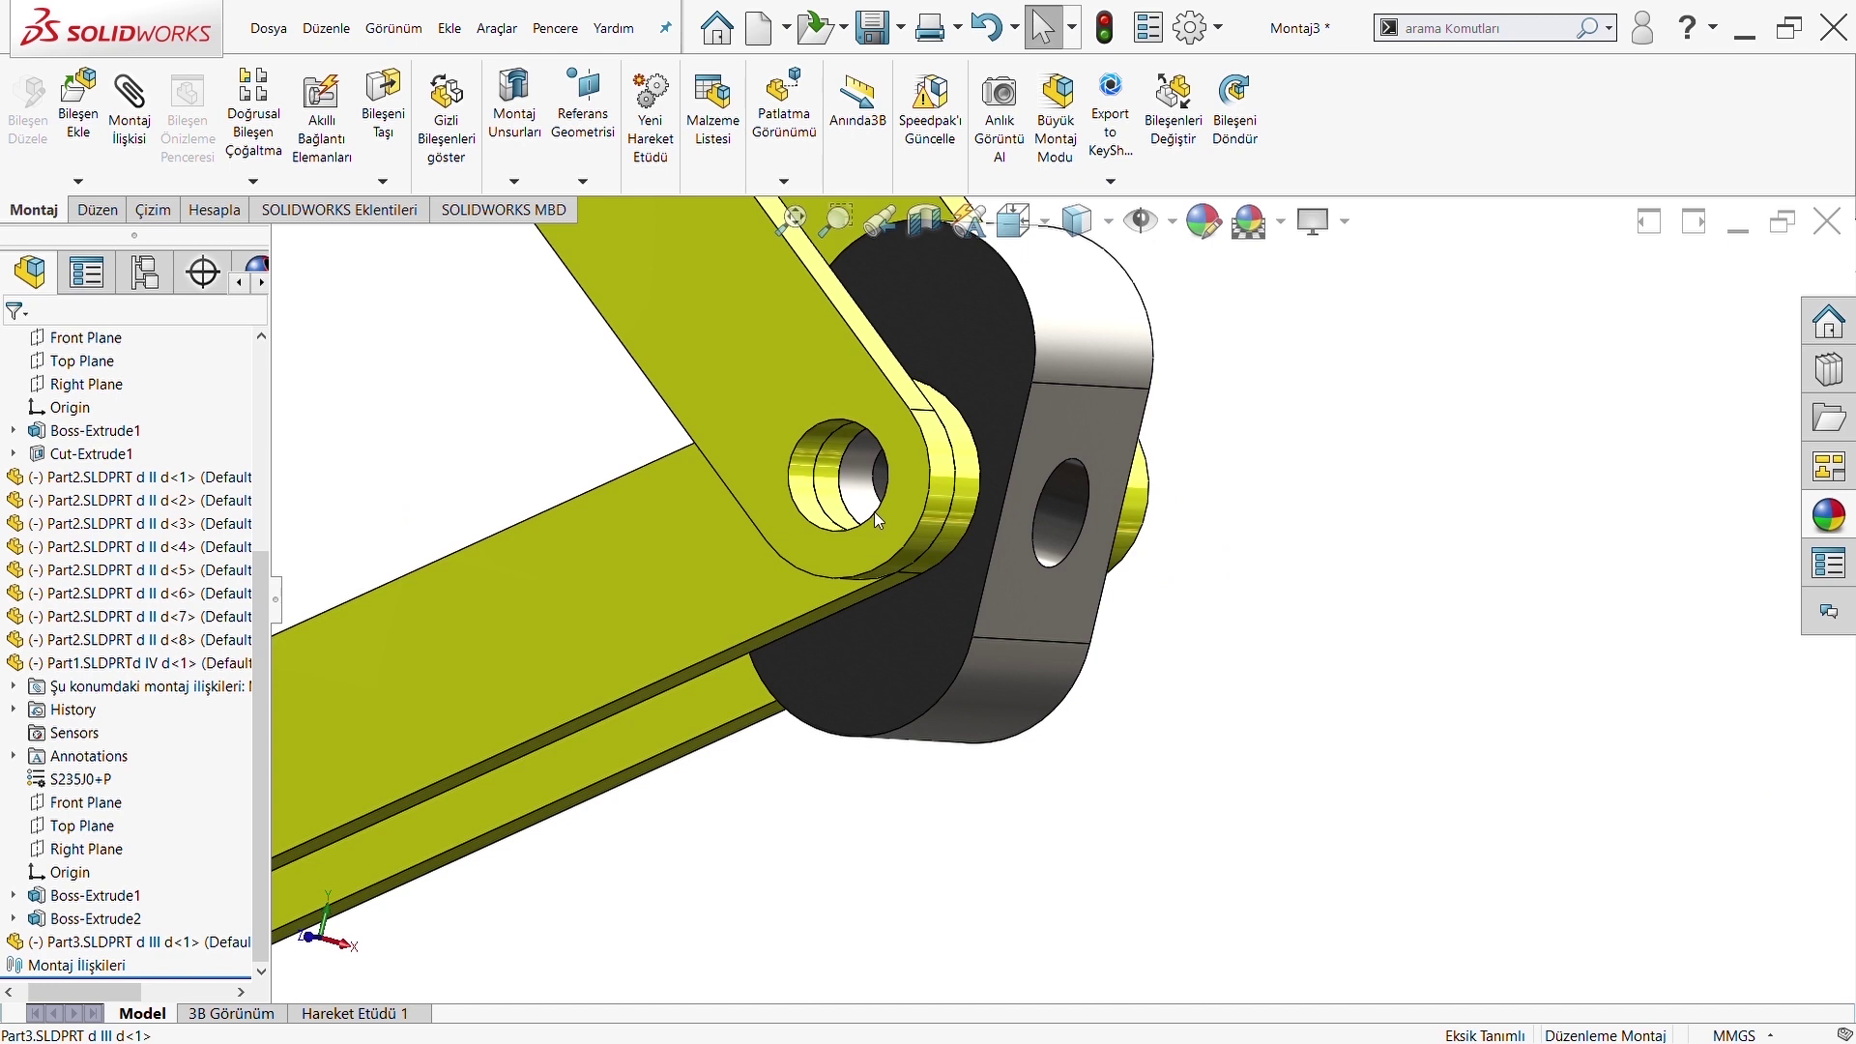
left_click(863, 553)
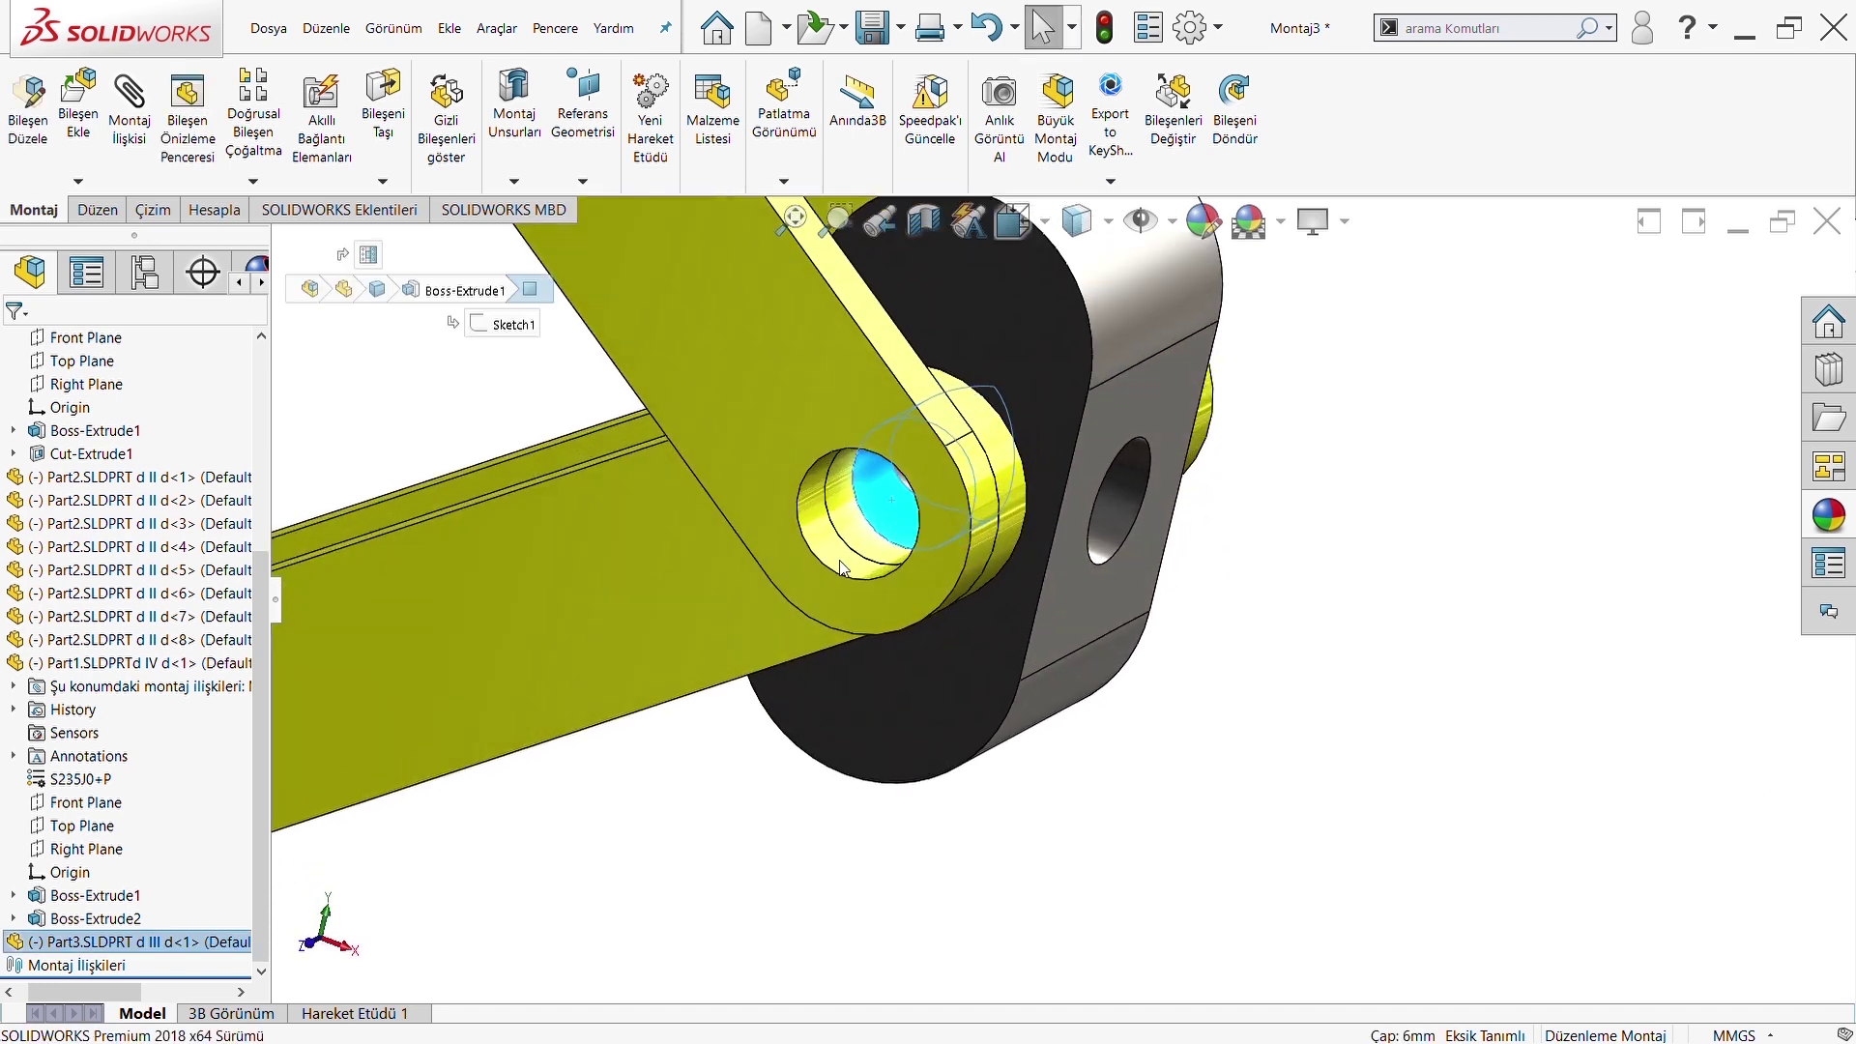
middle_click_drag(864, 553, 541, 416)
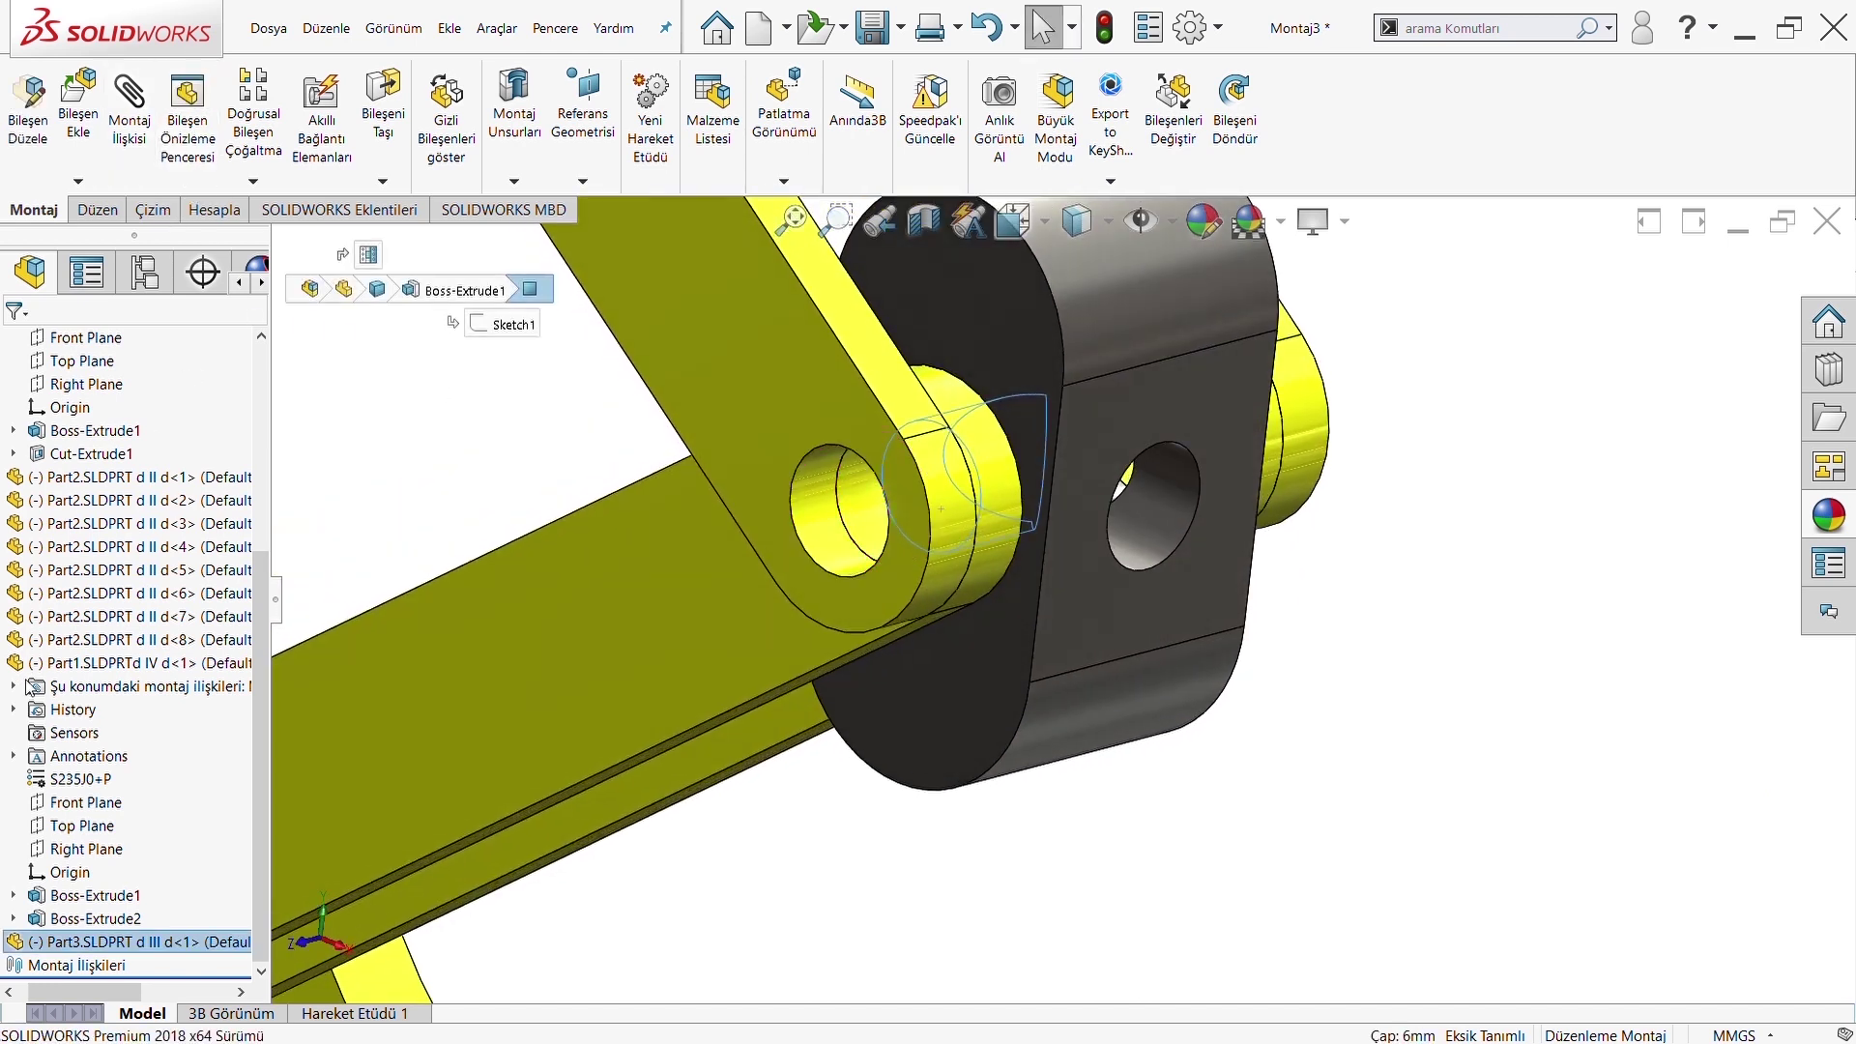
left_click(133, 136)
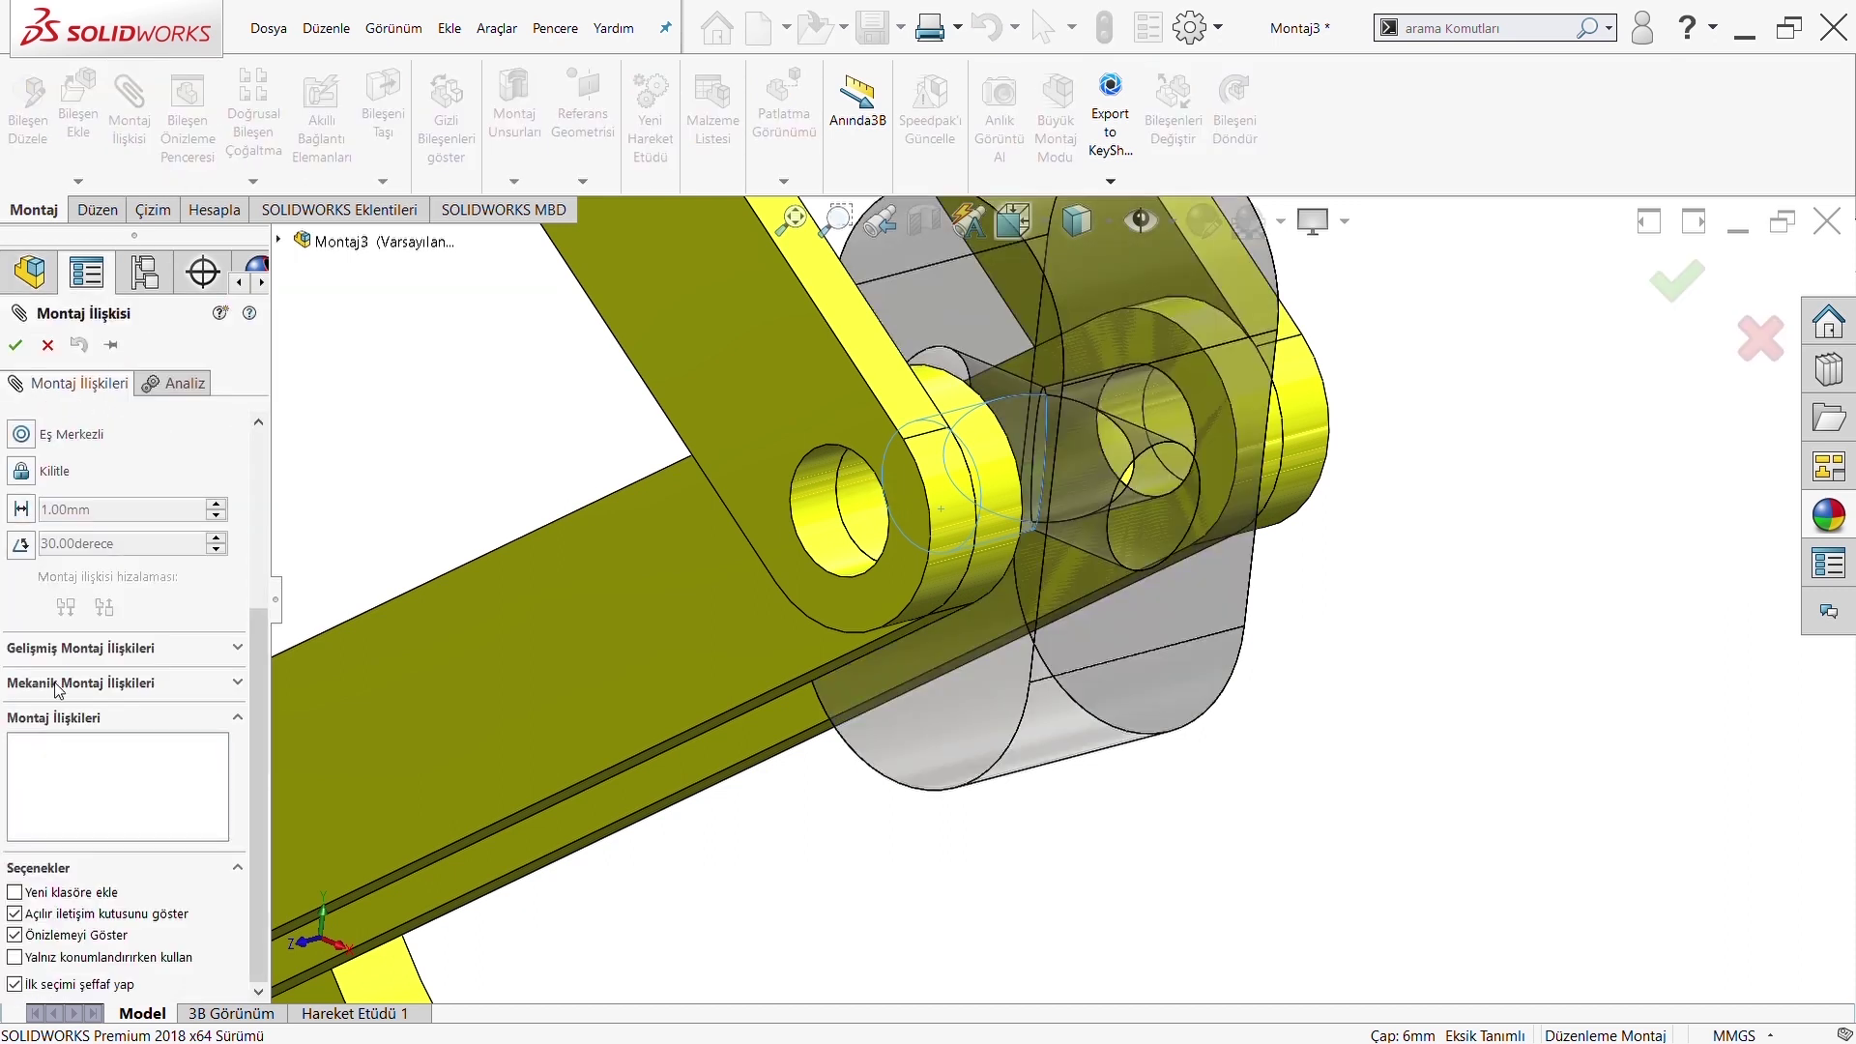
left_click(58, 683)
left_click(59, 481)
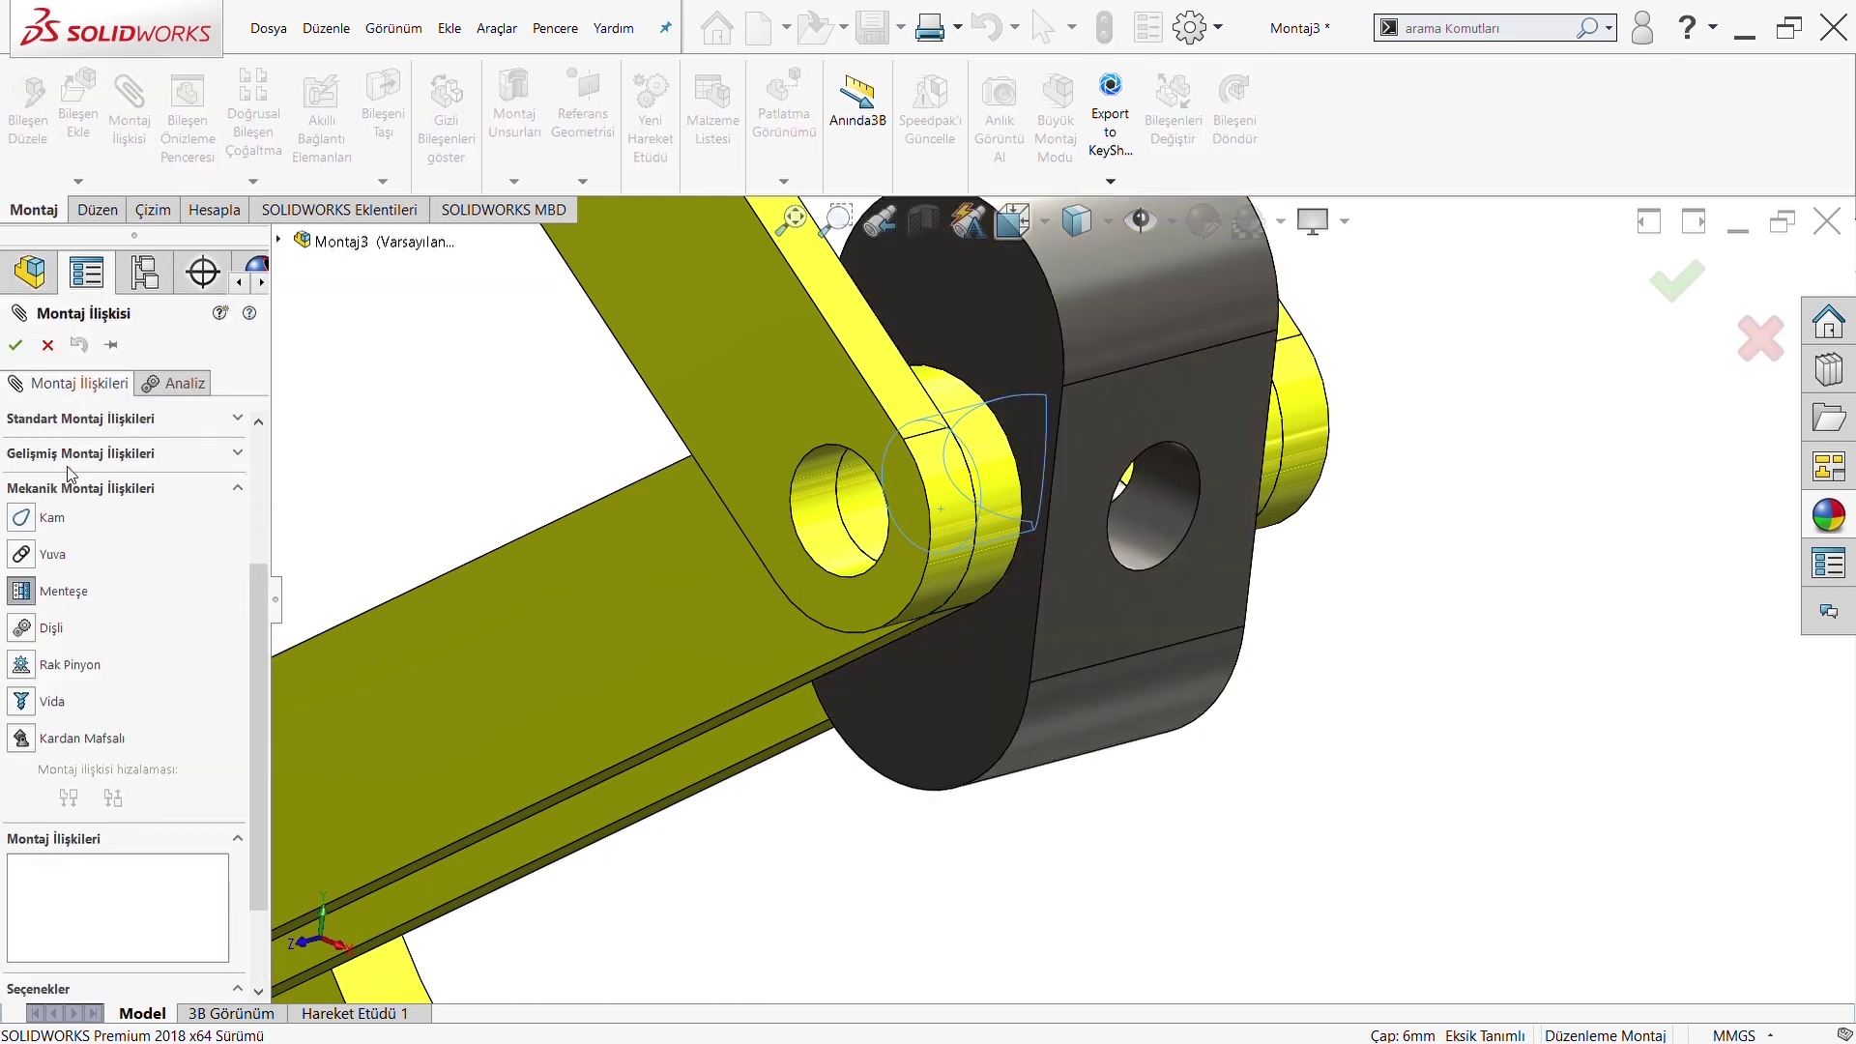
left_click_drag(257, 611, 259, 468)
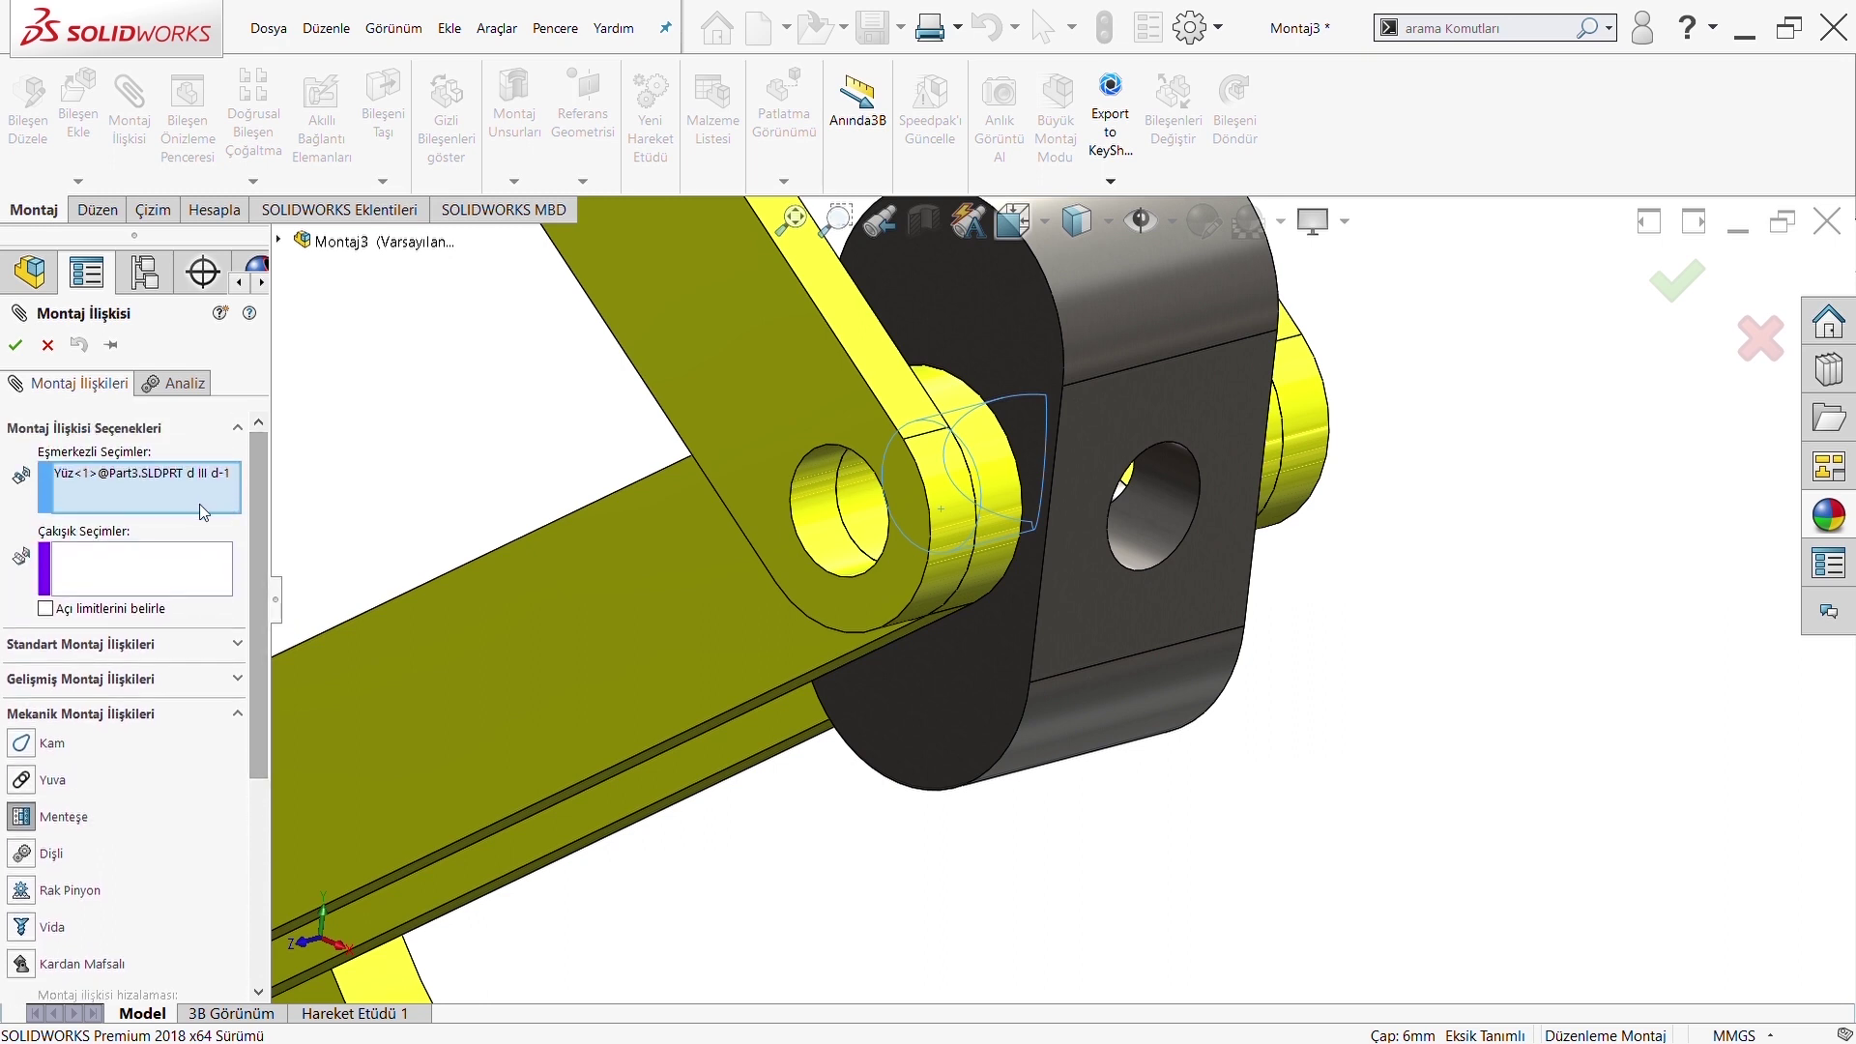
Pin the block's side face to the lower link, creating hinge Menteşe14
middle_click_drag(837, 508, 919, 538)
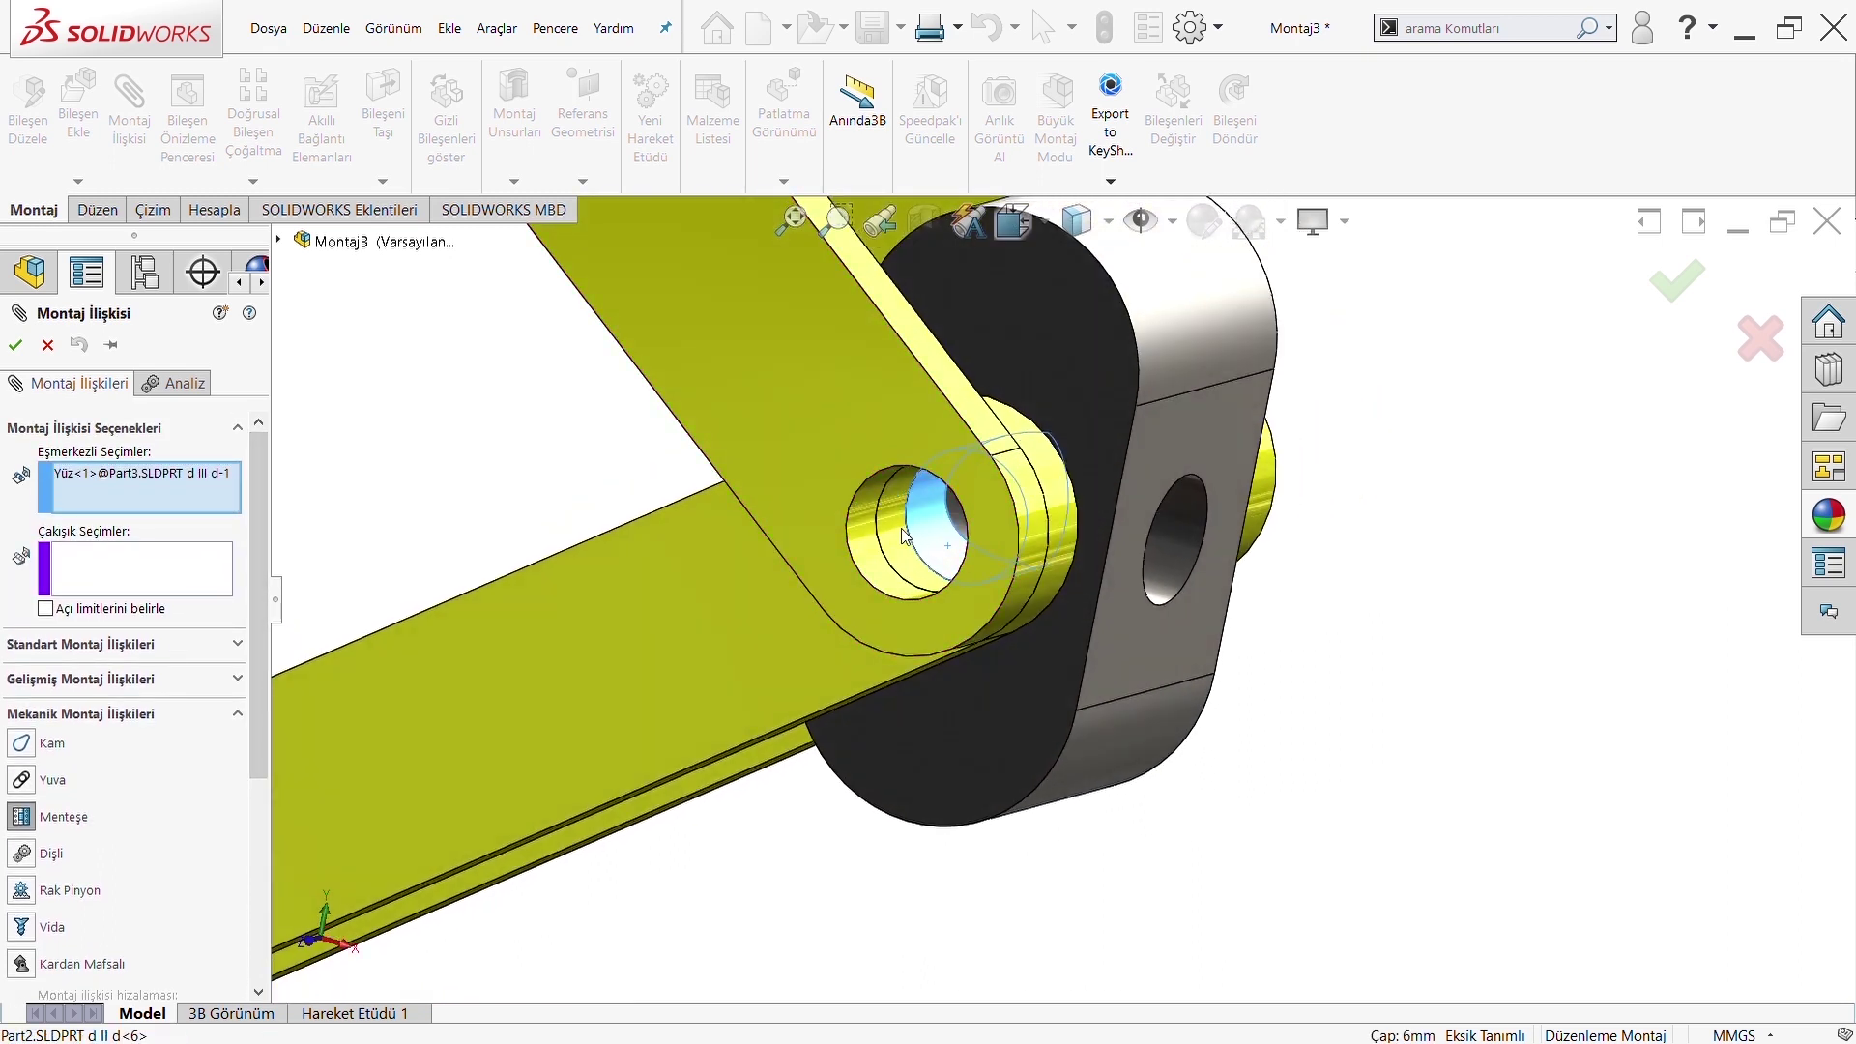
left_click(904, 537)
mouse_move(337, 553)
middle_mouse_down()
mouse_move(1075, 380)
mouse_move(1067, 692)
mouse_move(1100, 800)
middle_mouse_up()
left_click(1076, 380)
left_click(1156, 798)
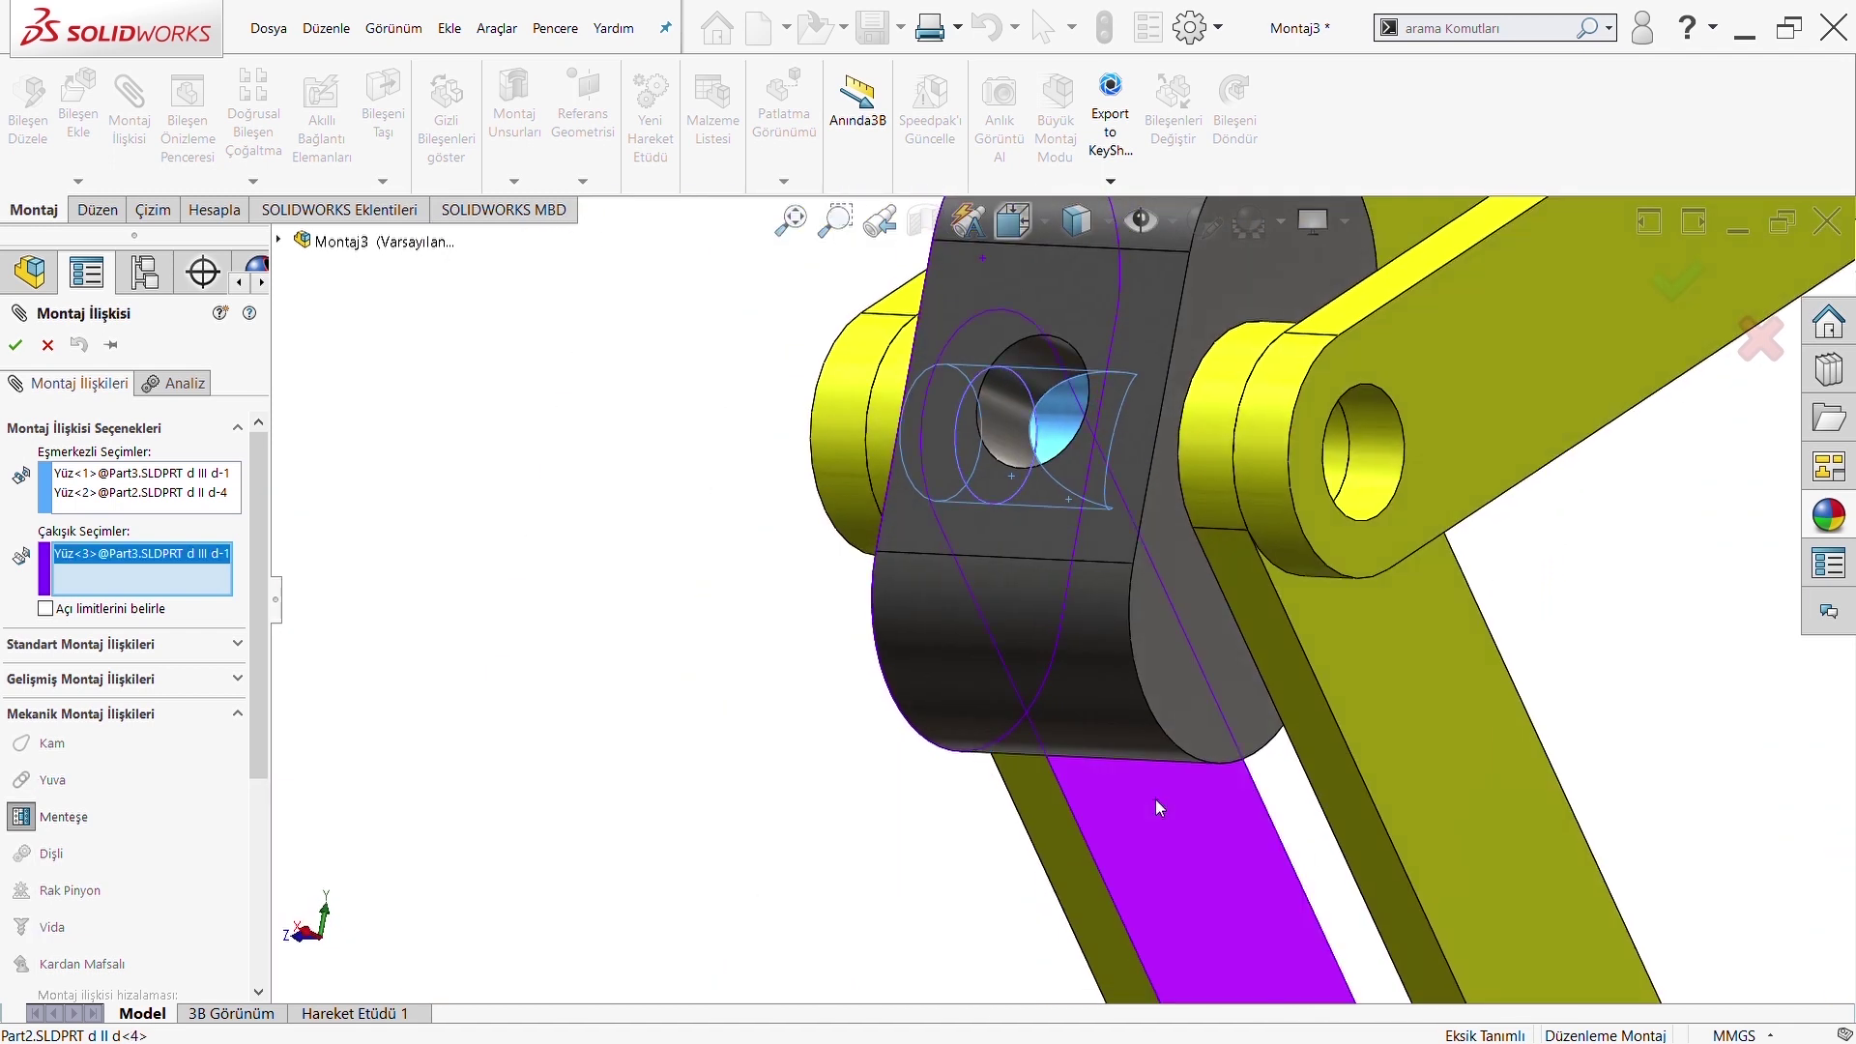
scroll(993, 535, "up", 3)
middle_click_drag(1100, 559, 663, 621)
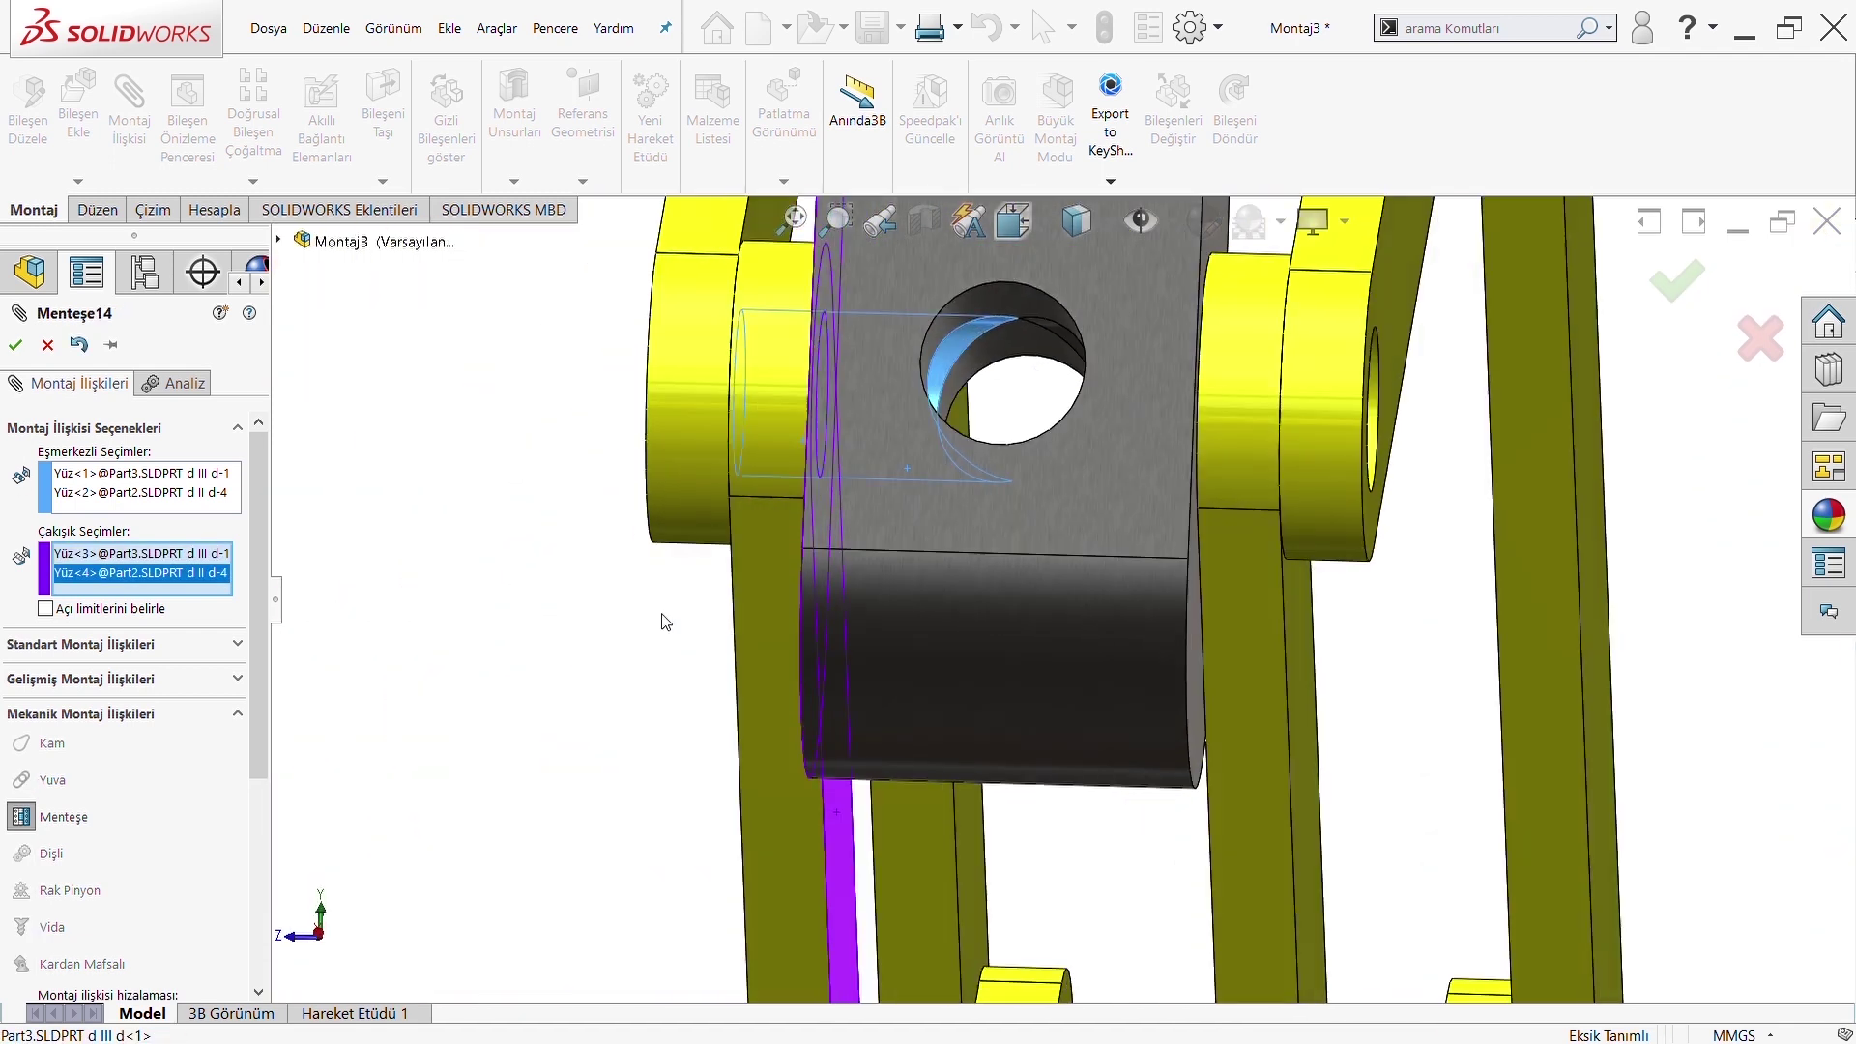
left_click(17, 345)
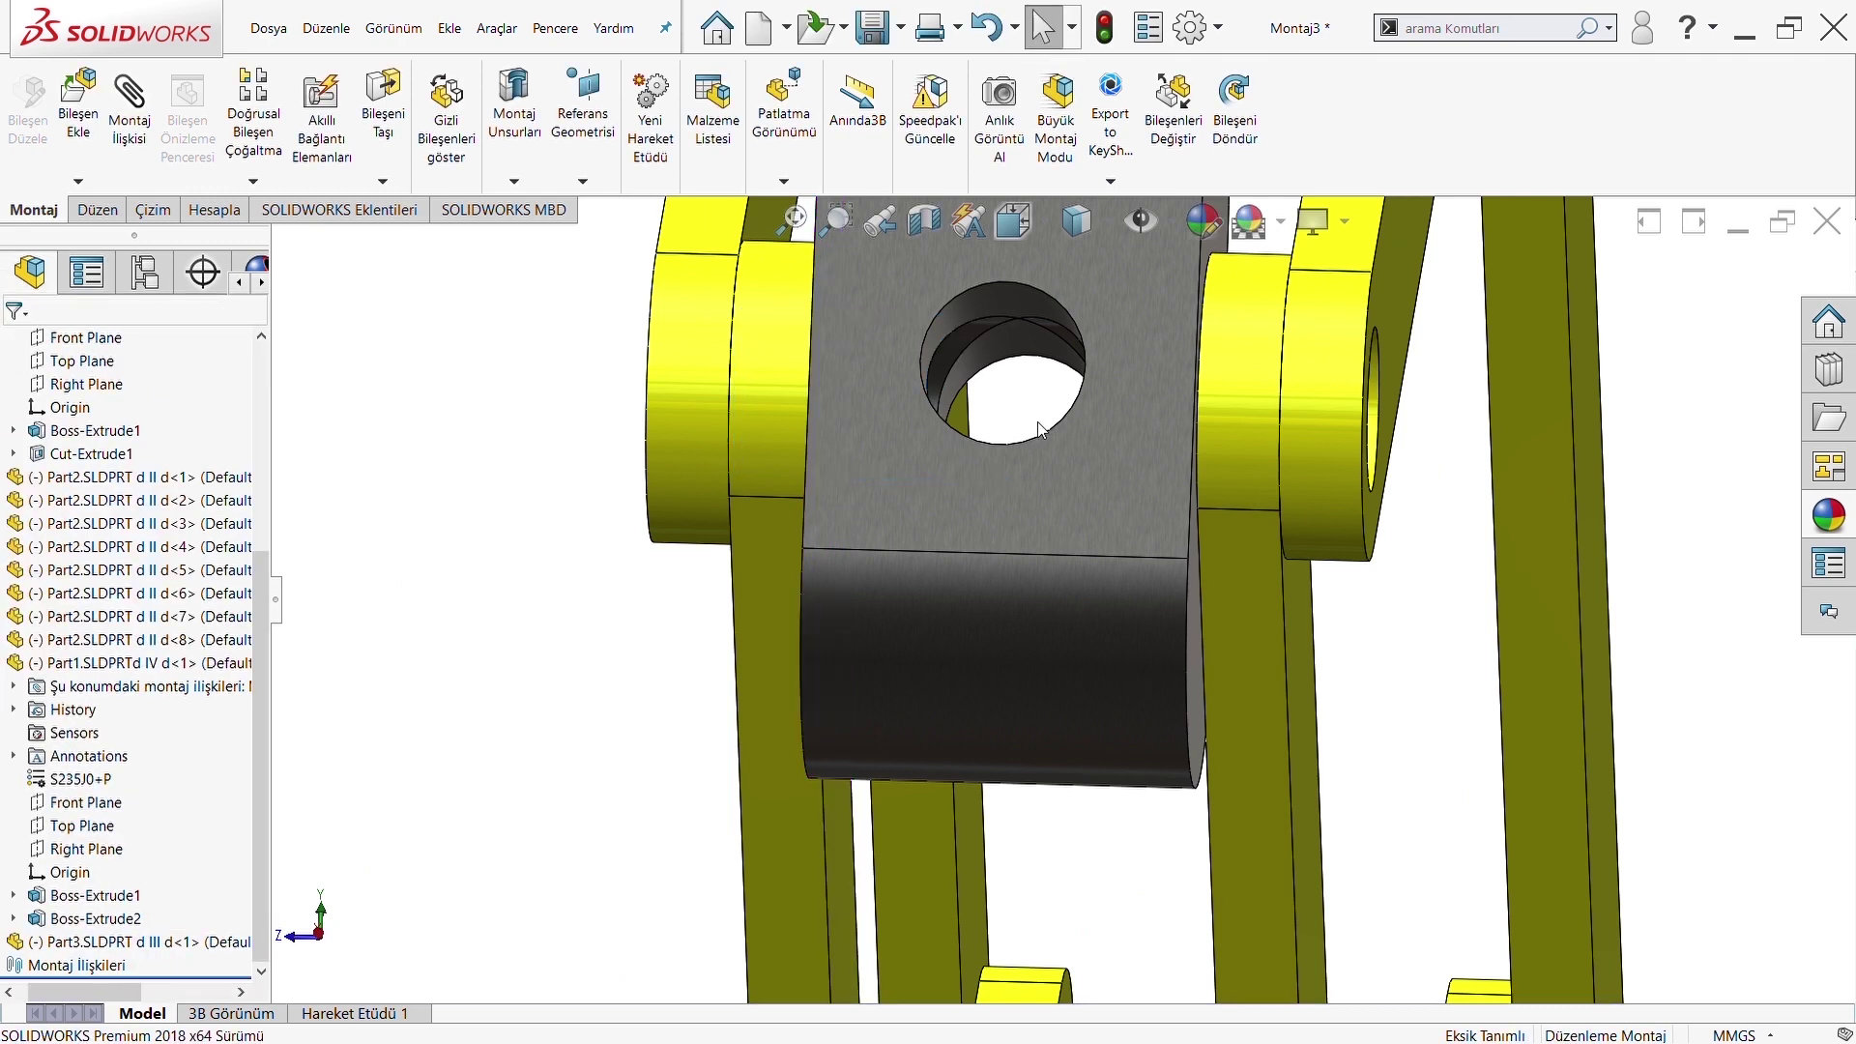
middle_click_drag(1036, 421, 954, 553)
Place a copy of the dark block at the right-hand pivot in front view
scroll(1168, 518, "down", 5)
key("ctrl+1")
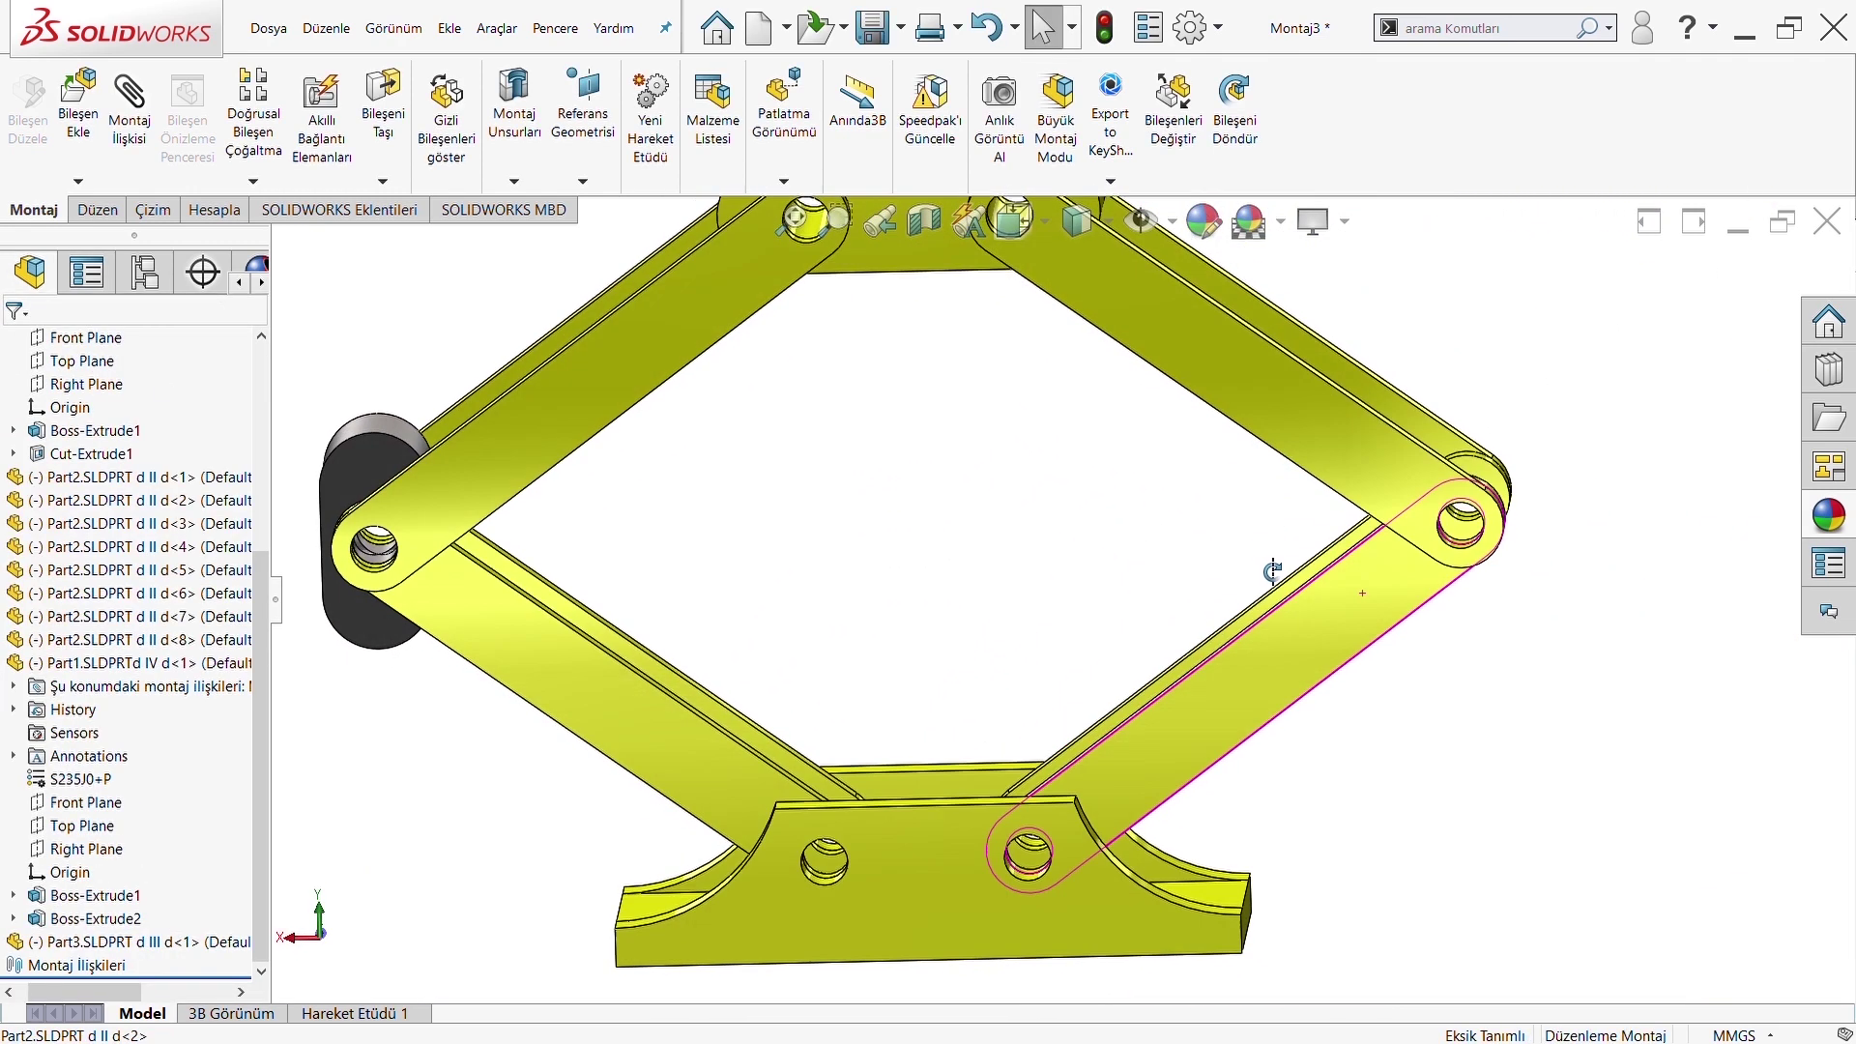
left_click_drag(672, 508, 1384, 565, "ctrl")
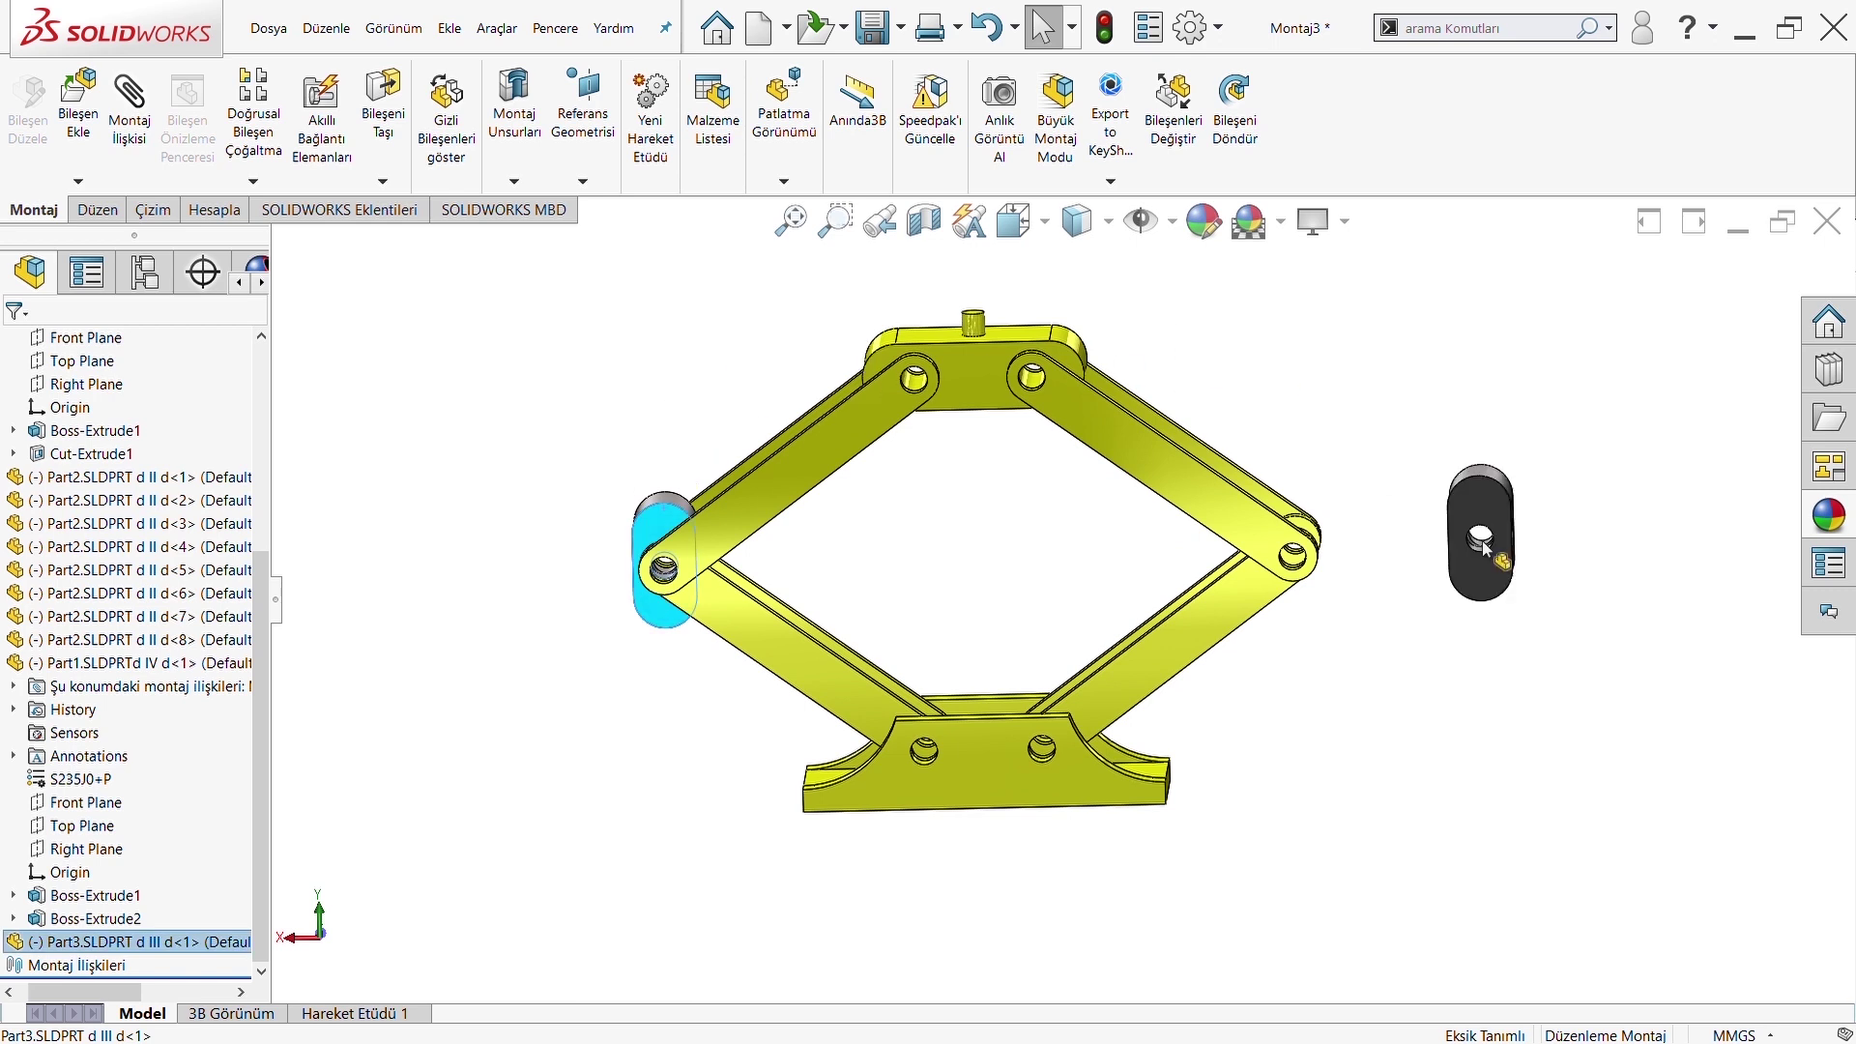
left_click(1392, 725)
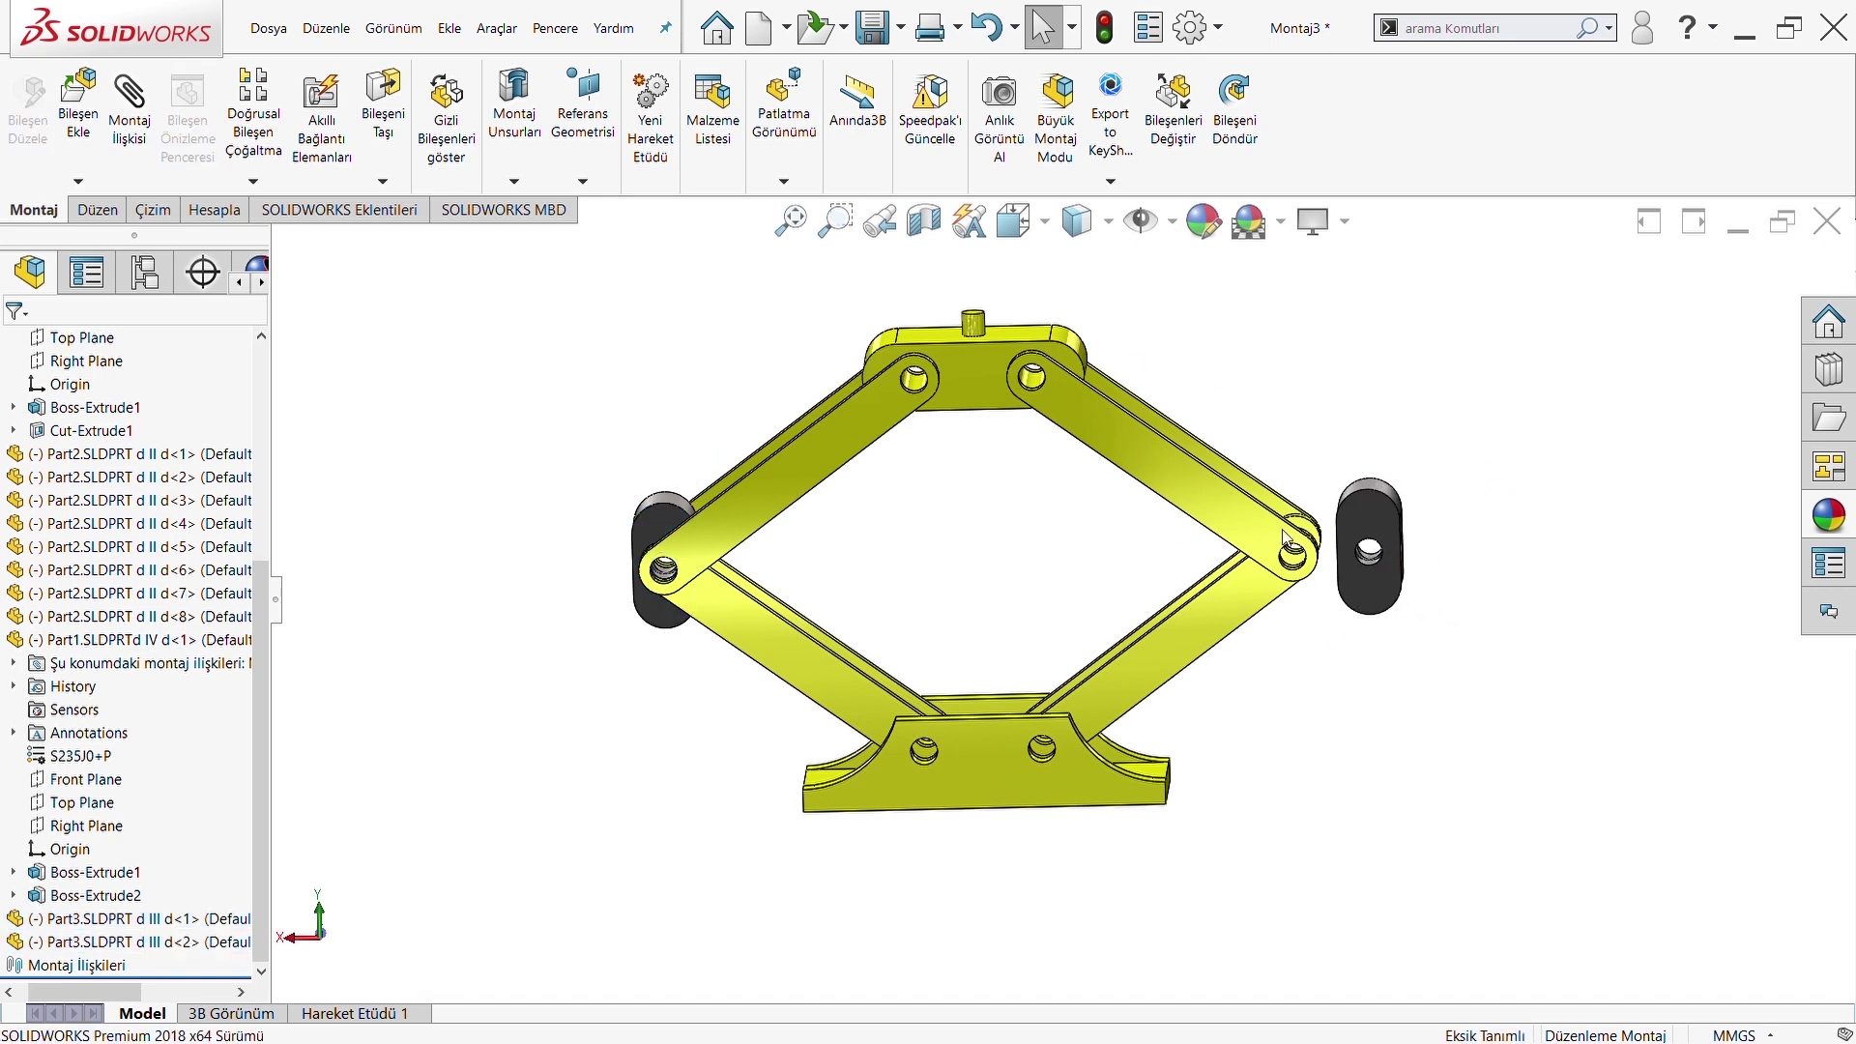
scroll(1373, 677, "down", 5)
middle_click_drag(1372, 677, 1261, 600)
scroll(1208, 677, "down", 4)
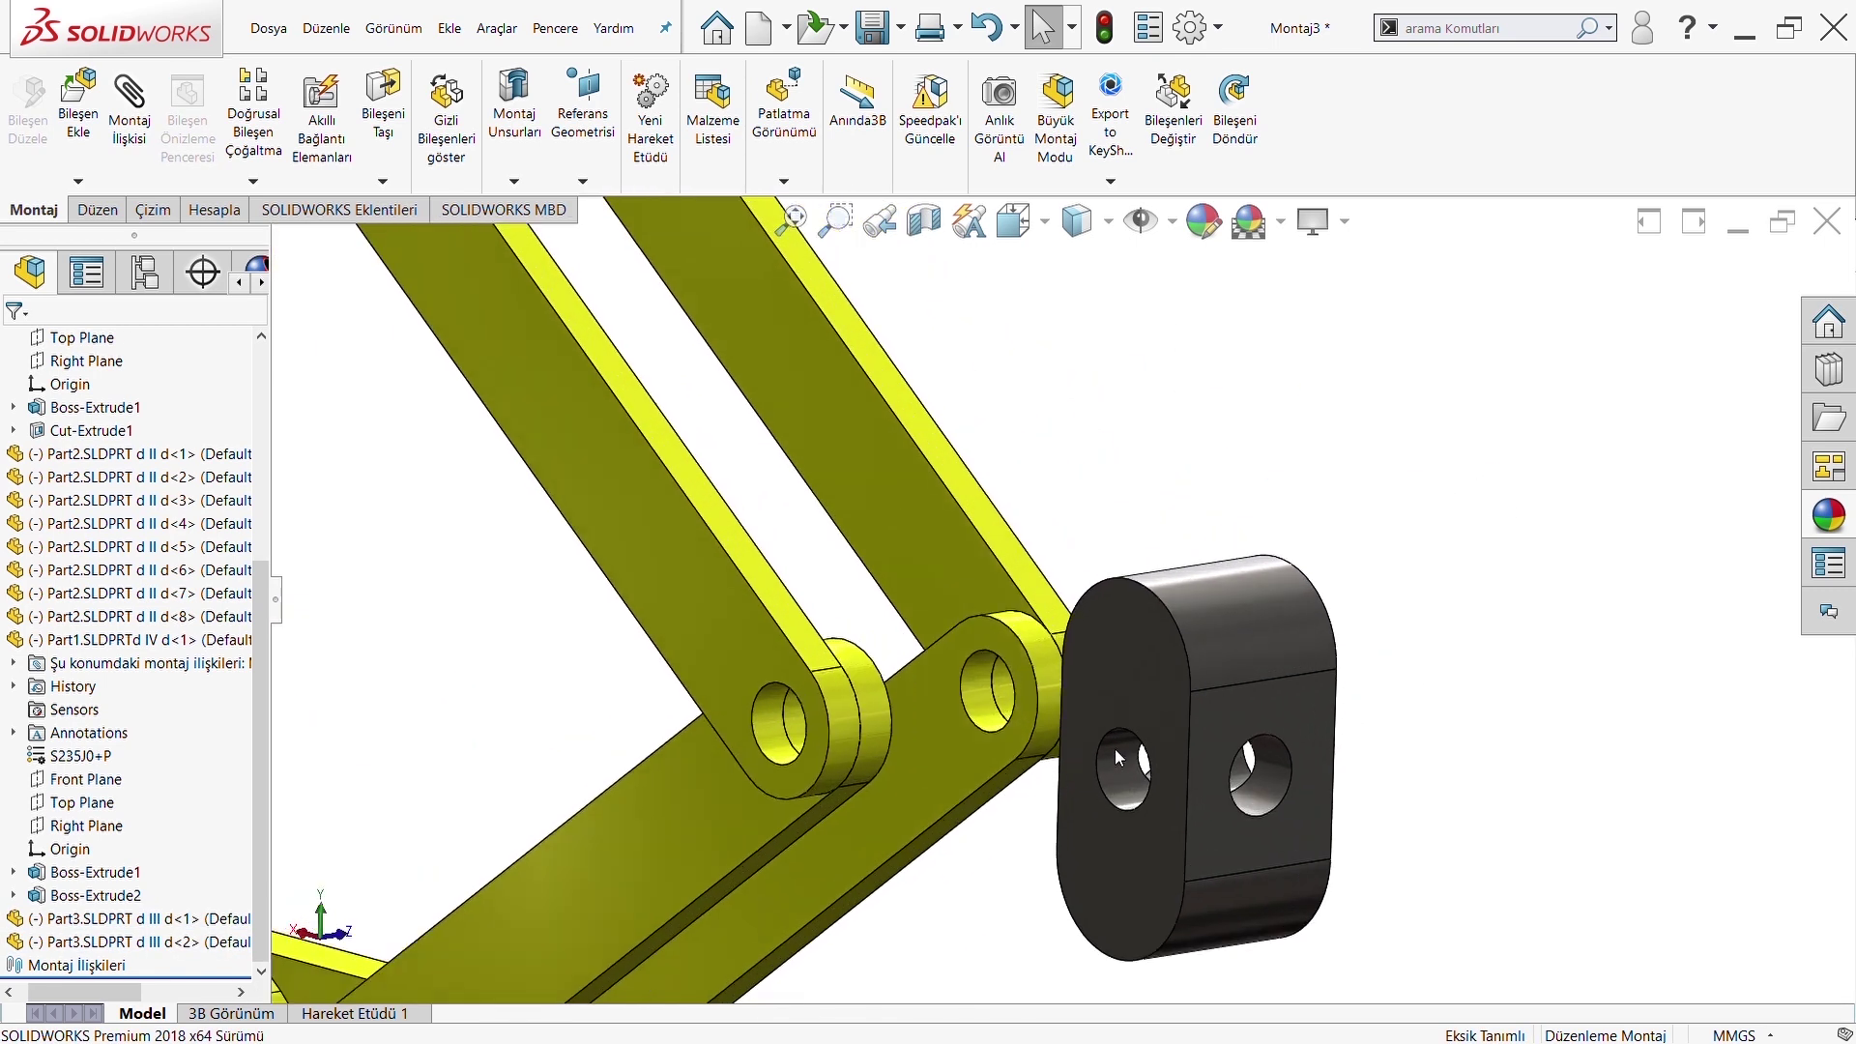
left_click(1096, 769)
middle_click_drag(900, 659, 713, 654)
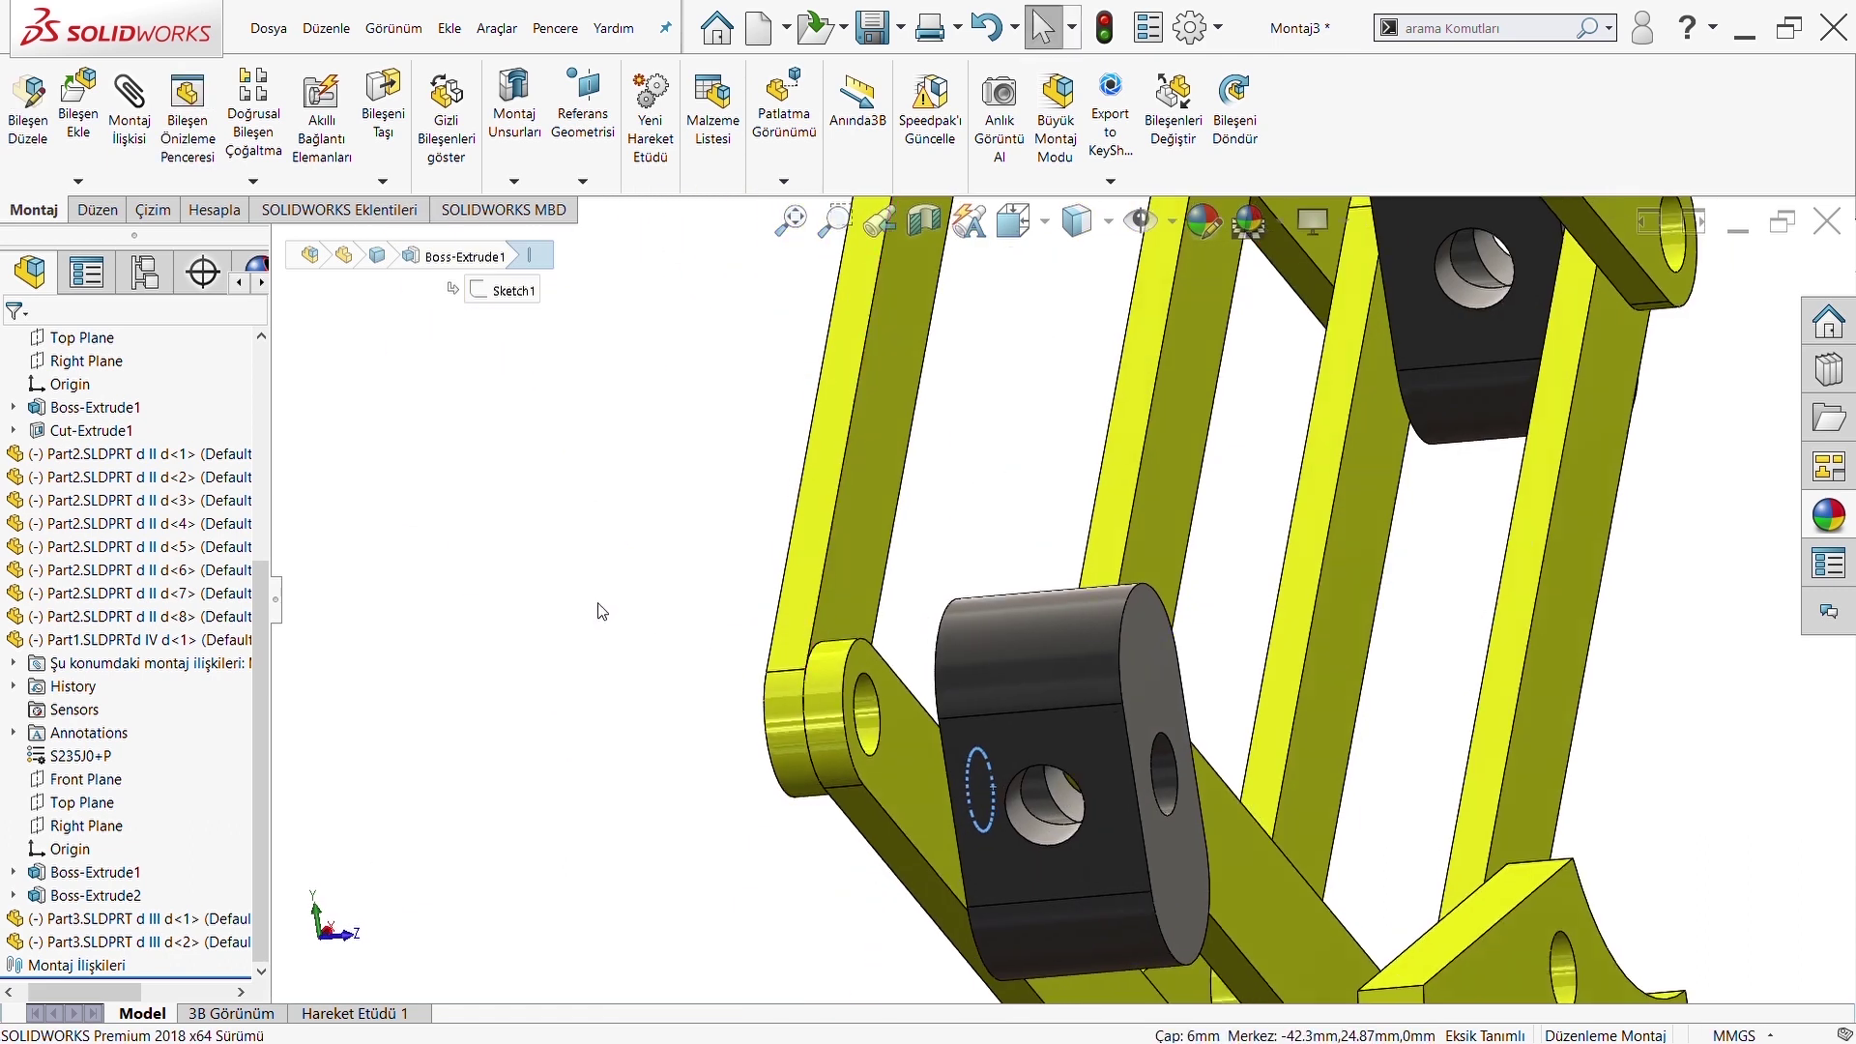
Hinge the right-hand block to the yellow link's hole and face
left_click(130, 108)
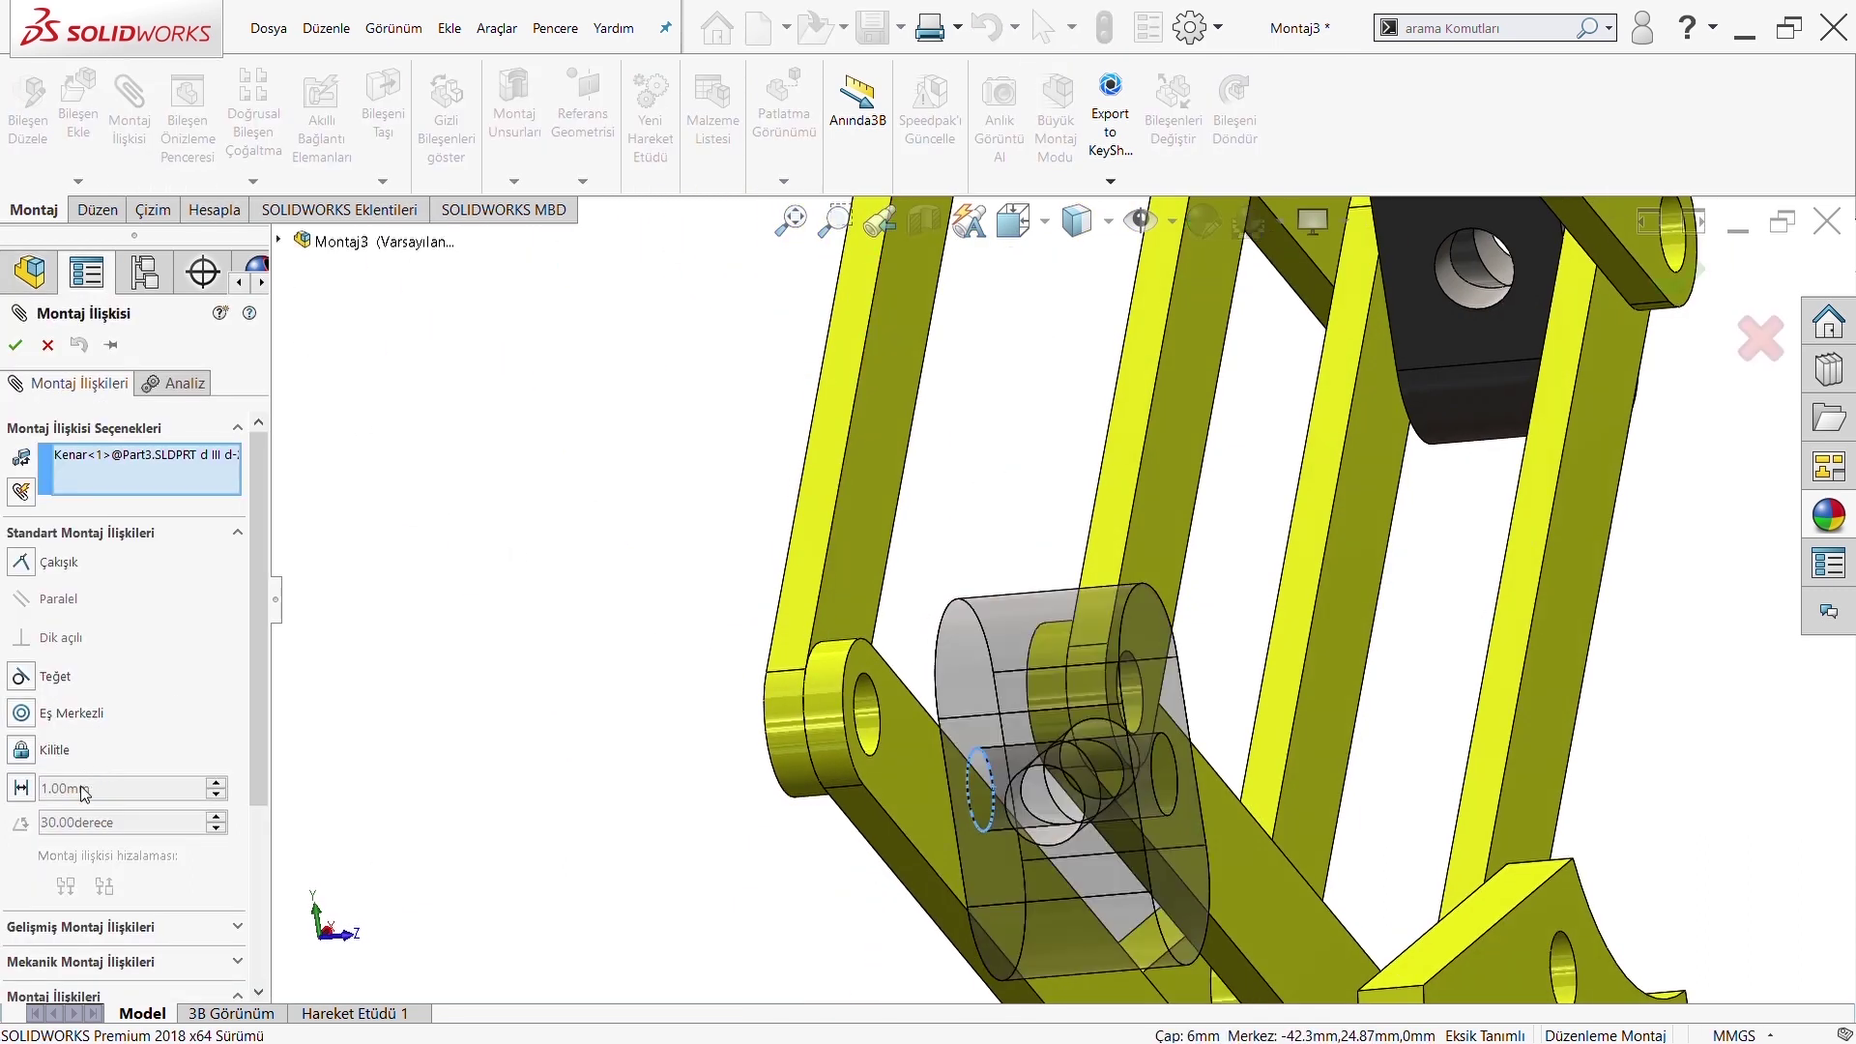
scroll(83, 793, "down", 3)
left_click(58, 682)
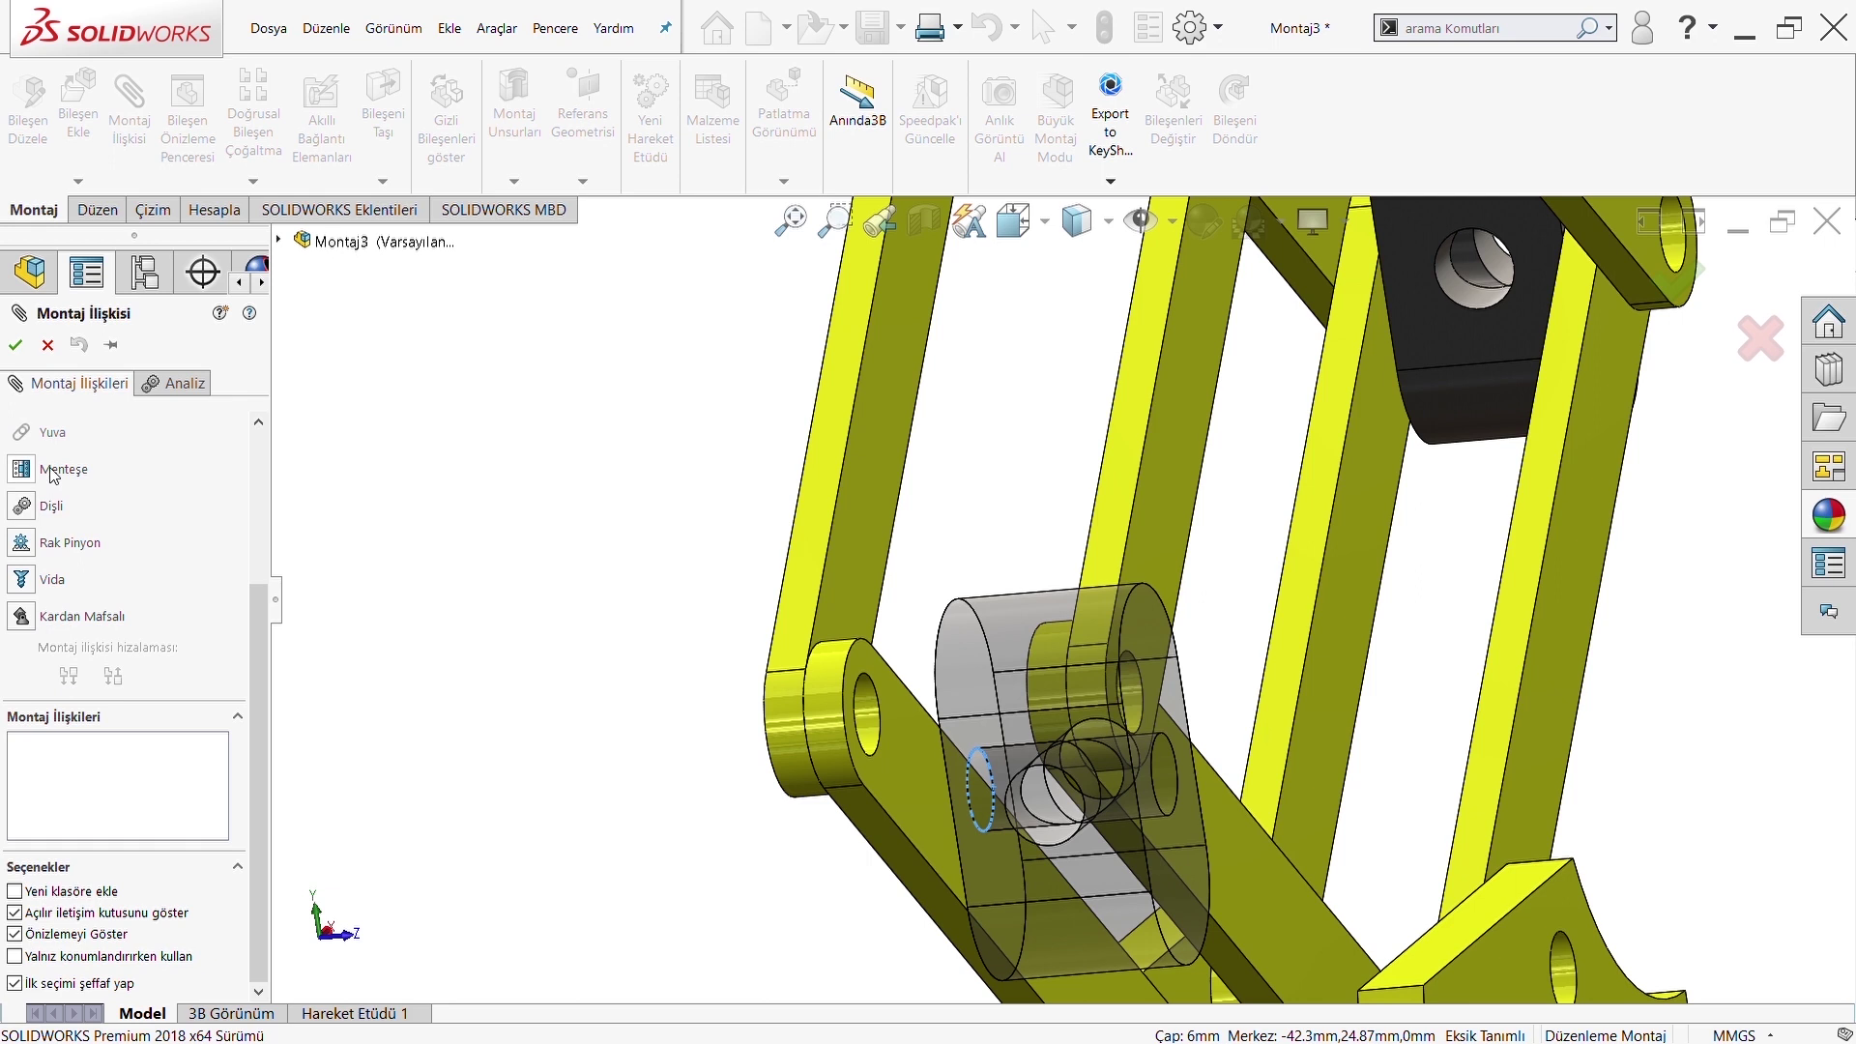
left_click(87, 504)
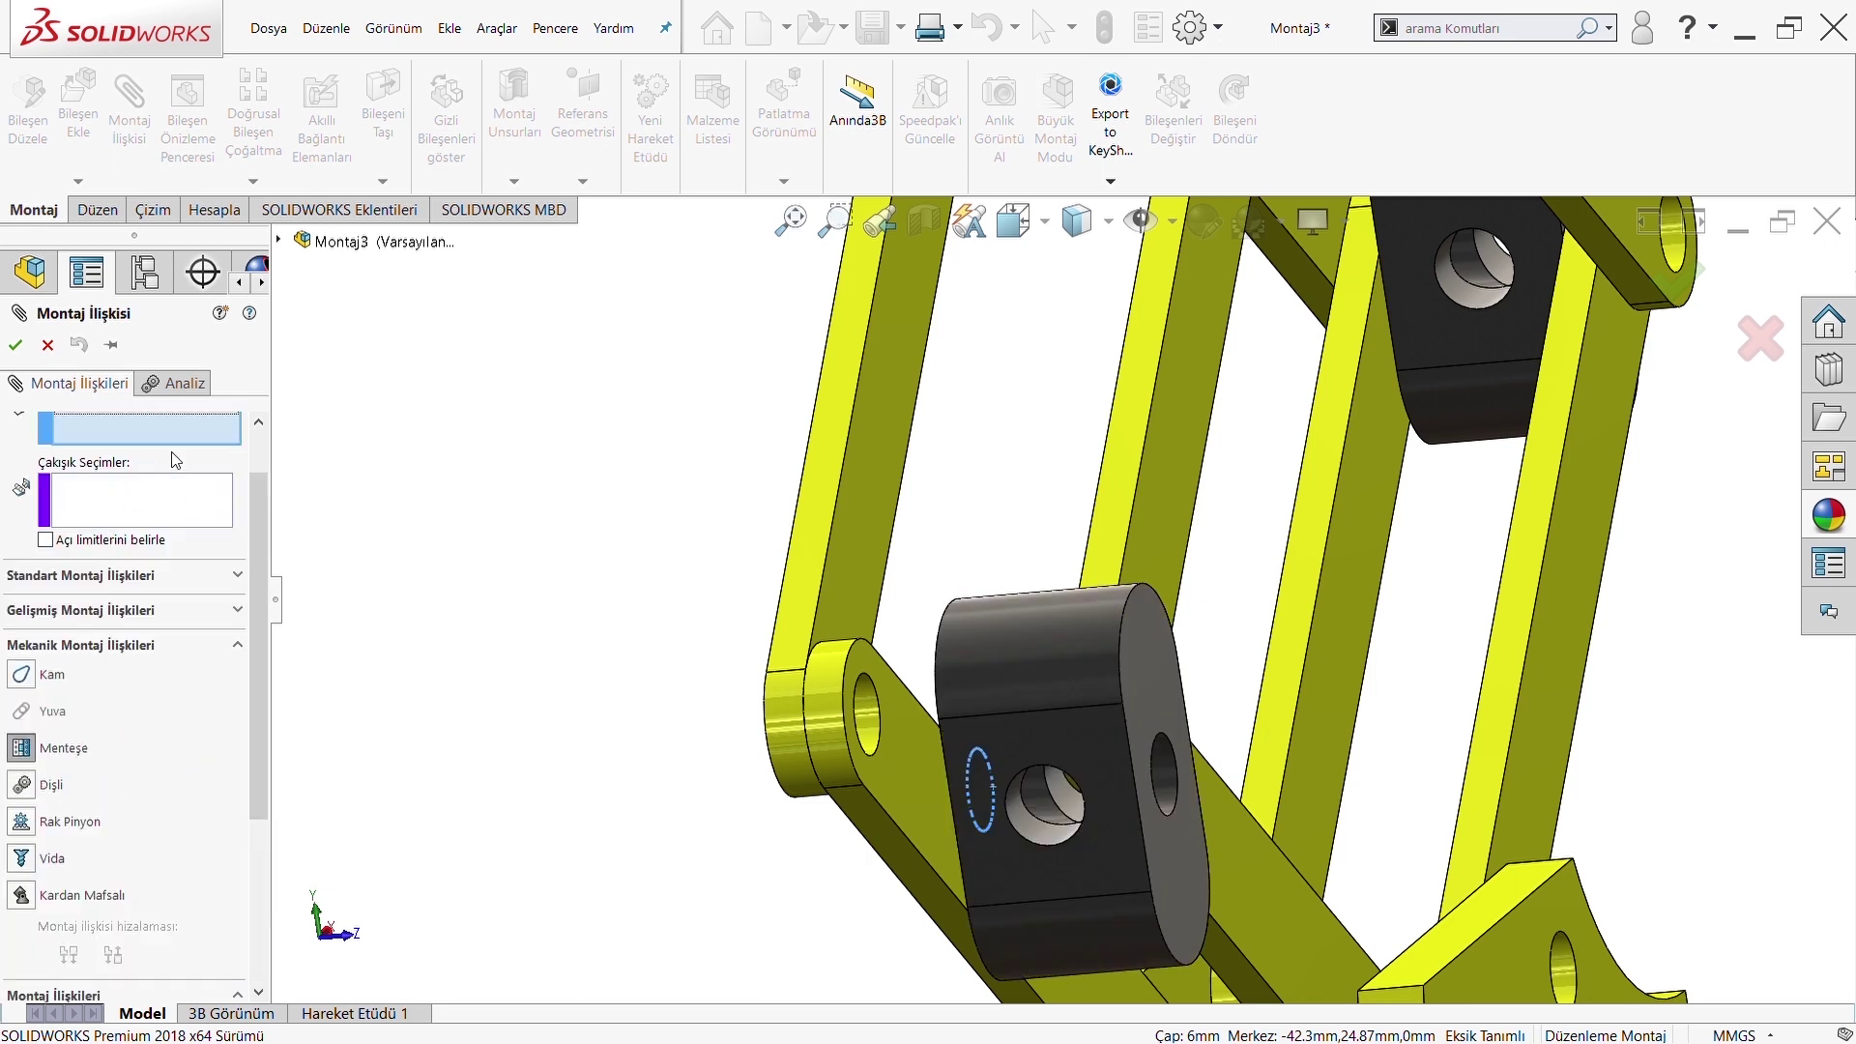
left_click(877, 712)
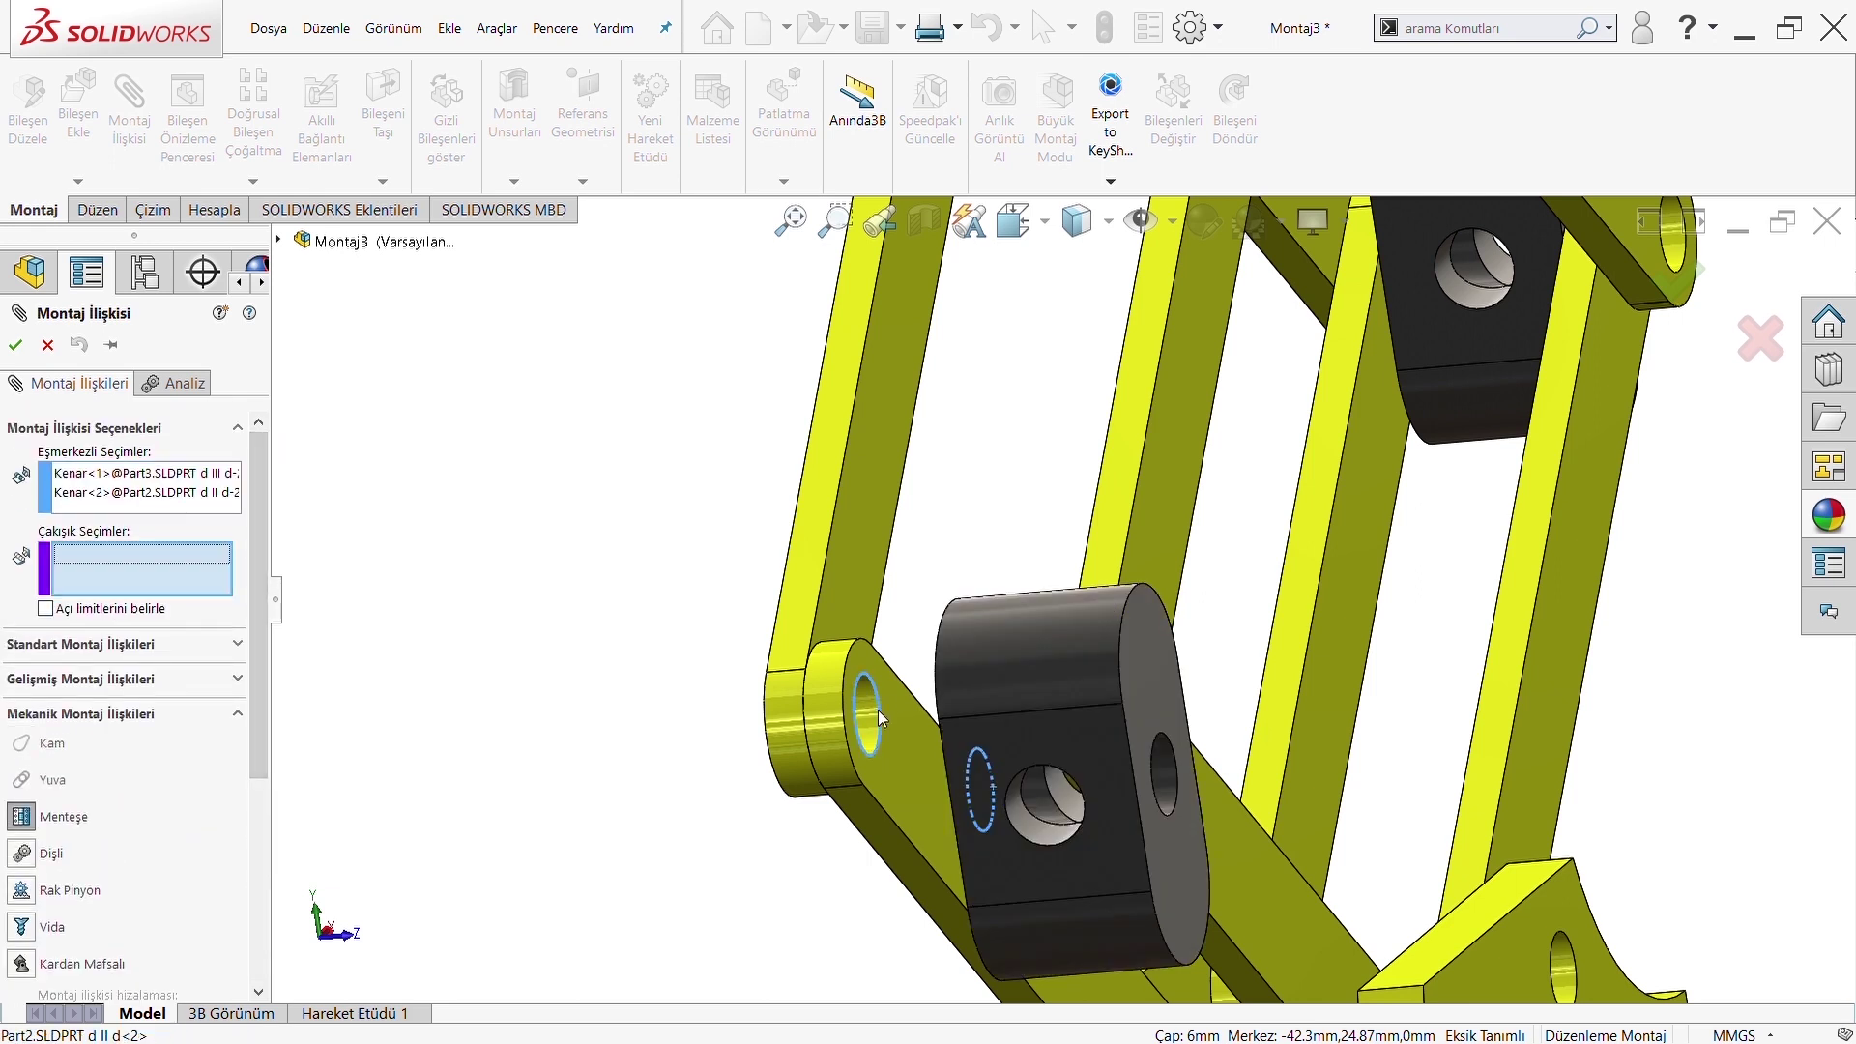
left_click(931, 745)
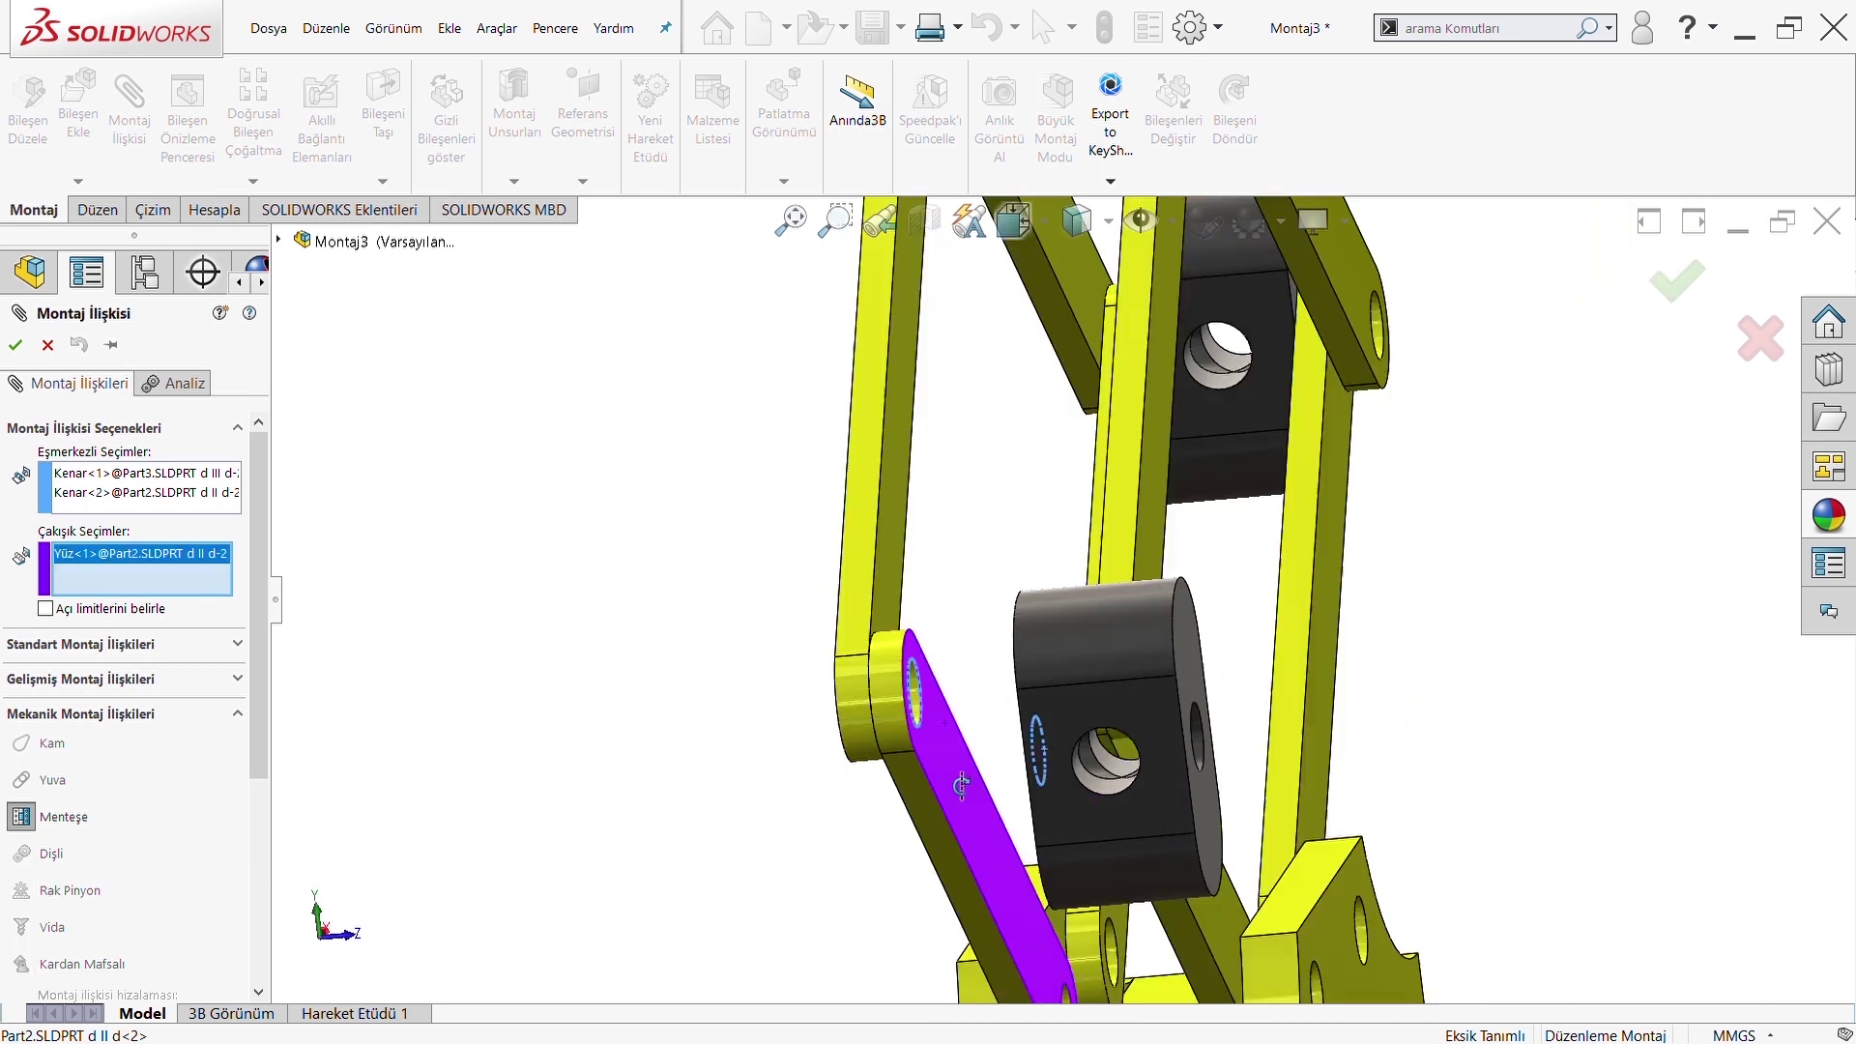
left_click(1211, 675)
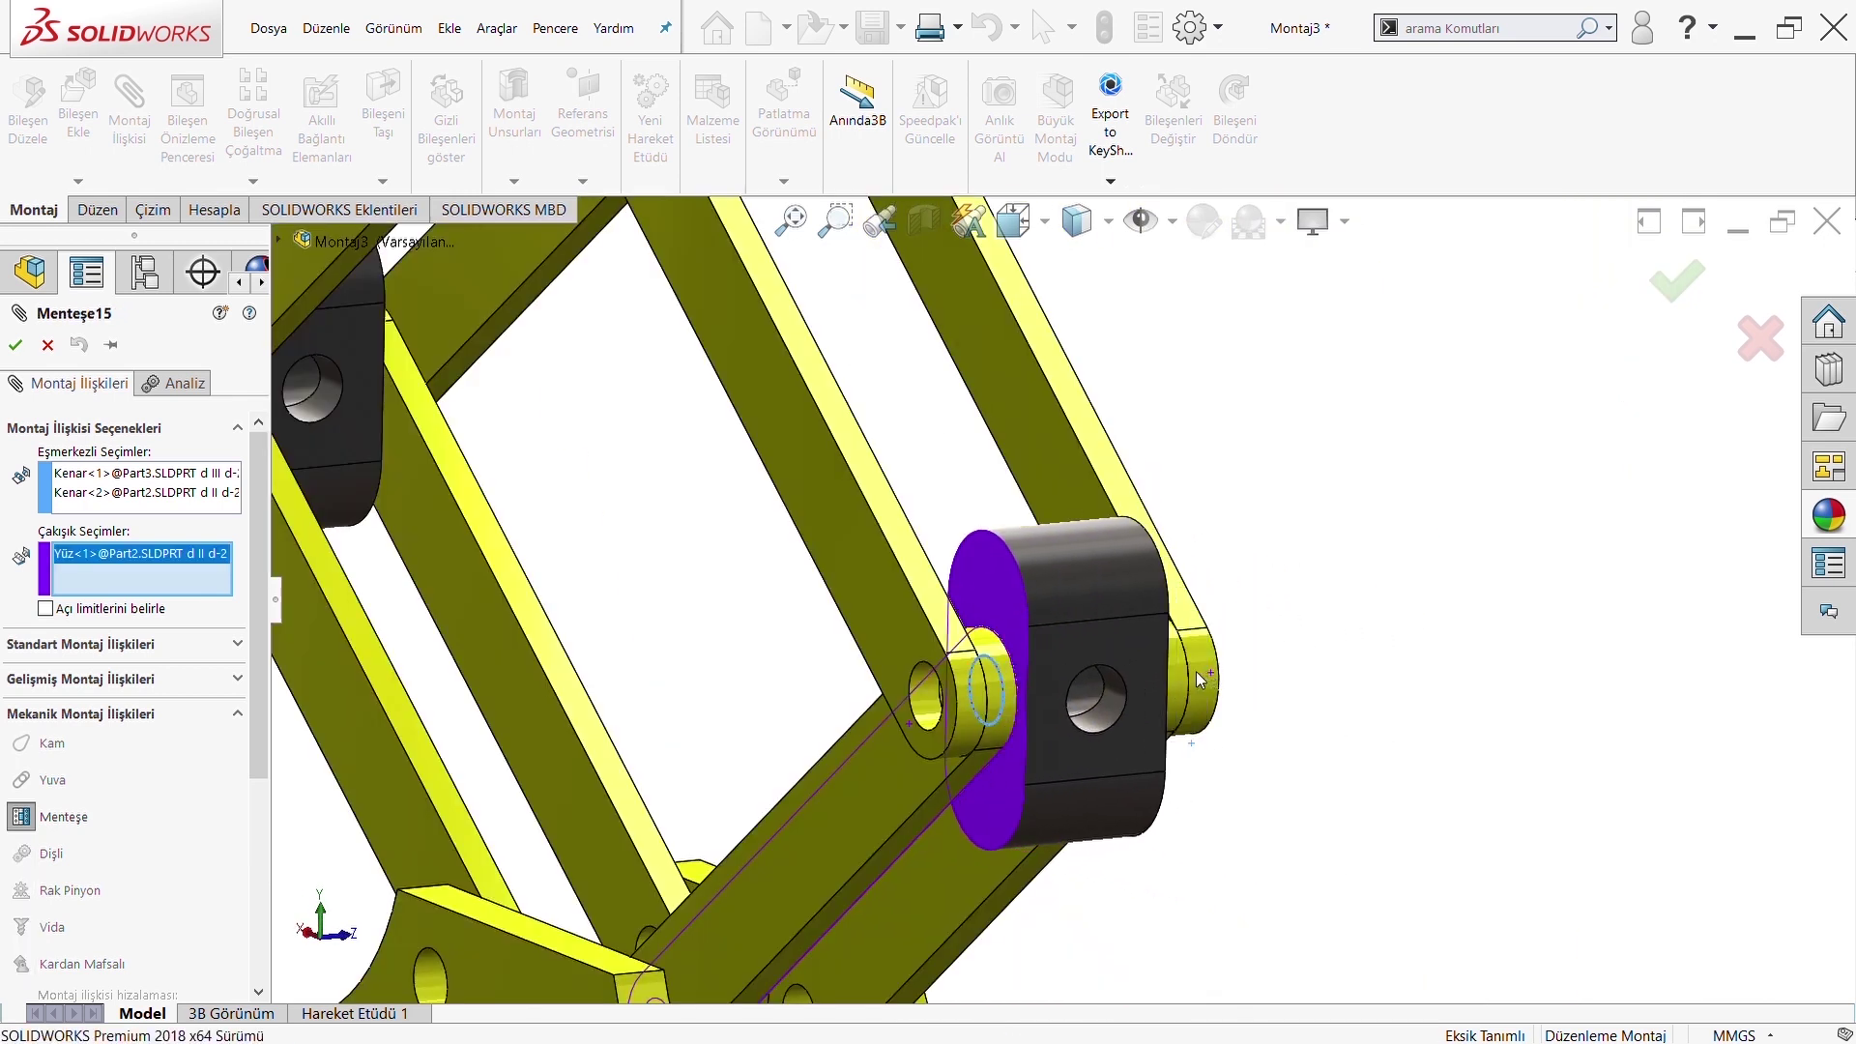
left_click(20, 348)
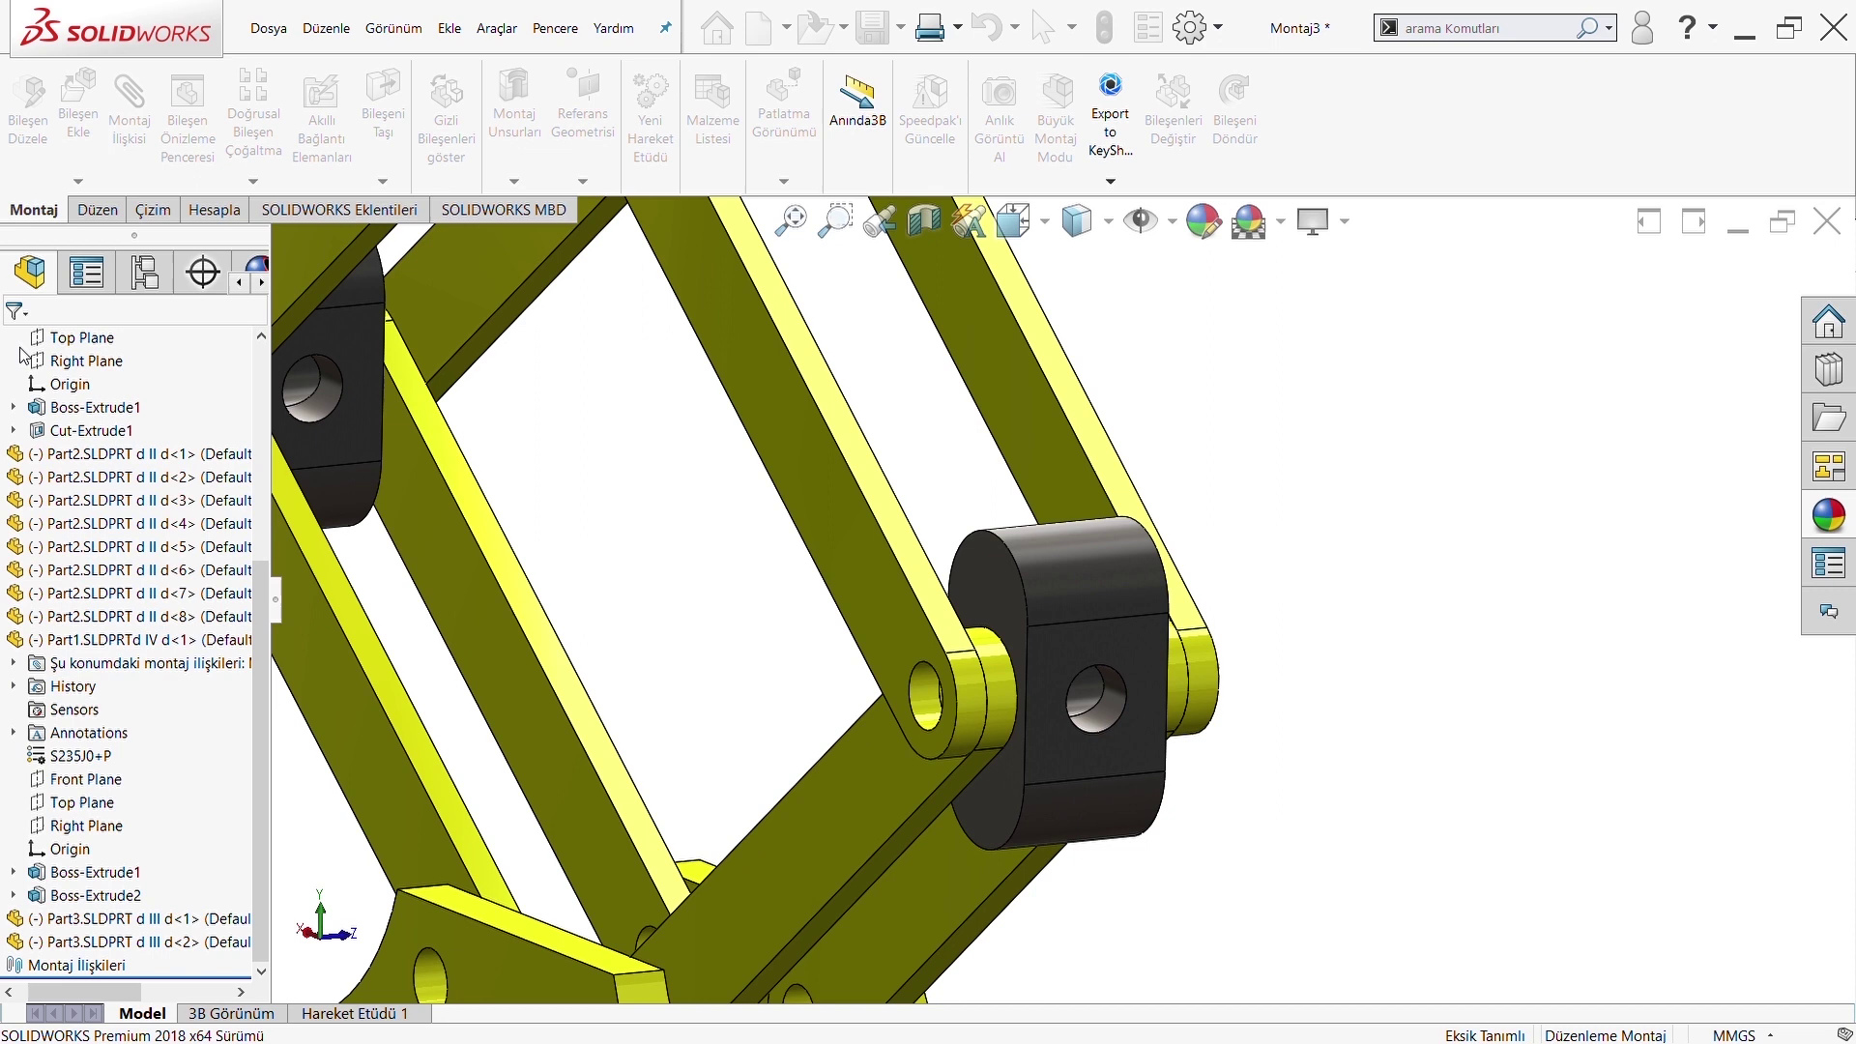
Hinge the lower black block onto the link's pin hole as Menteşe16
left_click(169, 131)
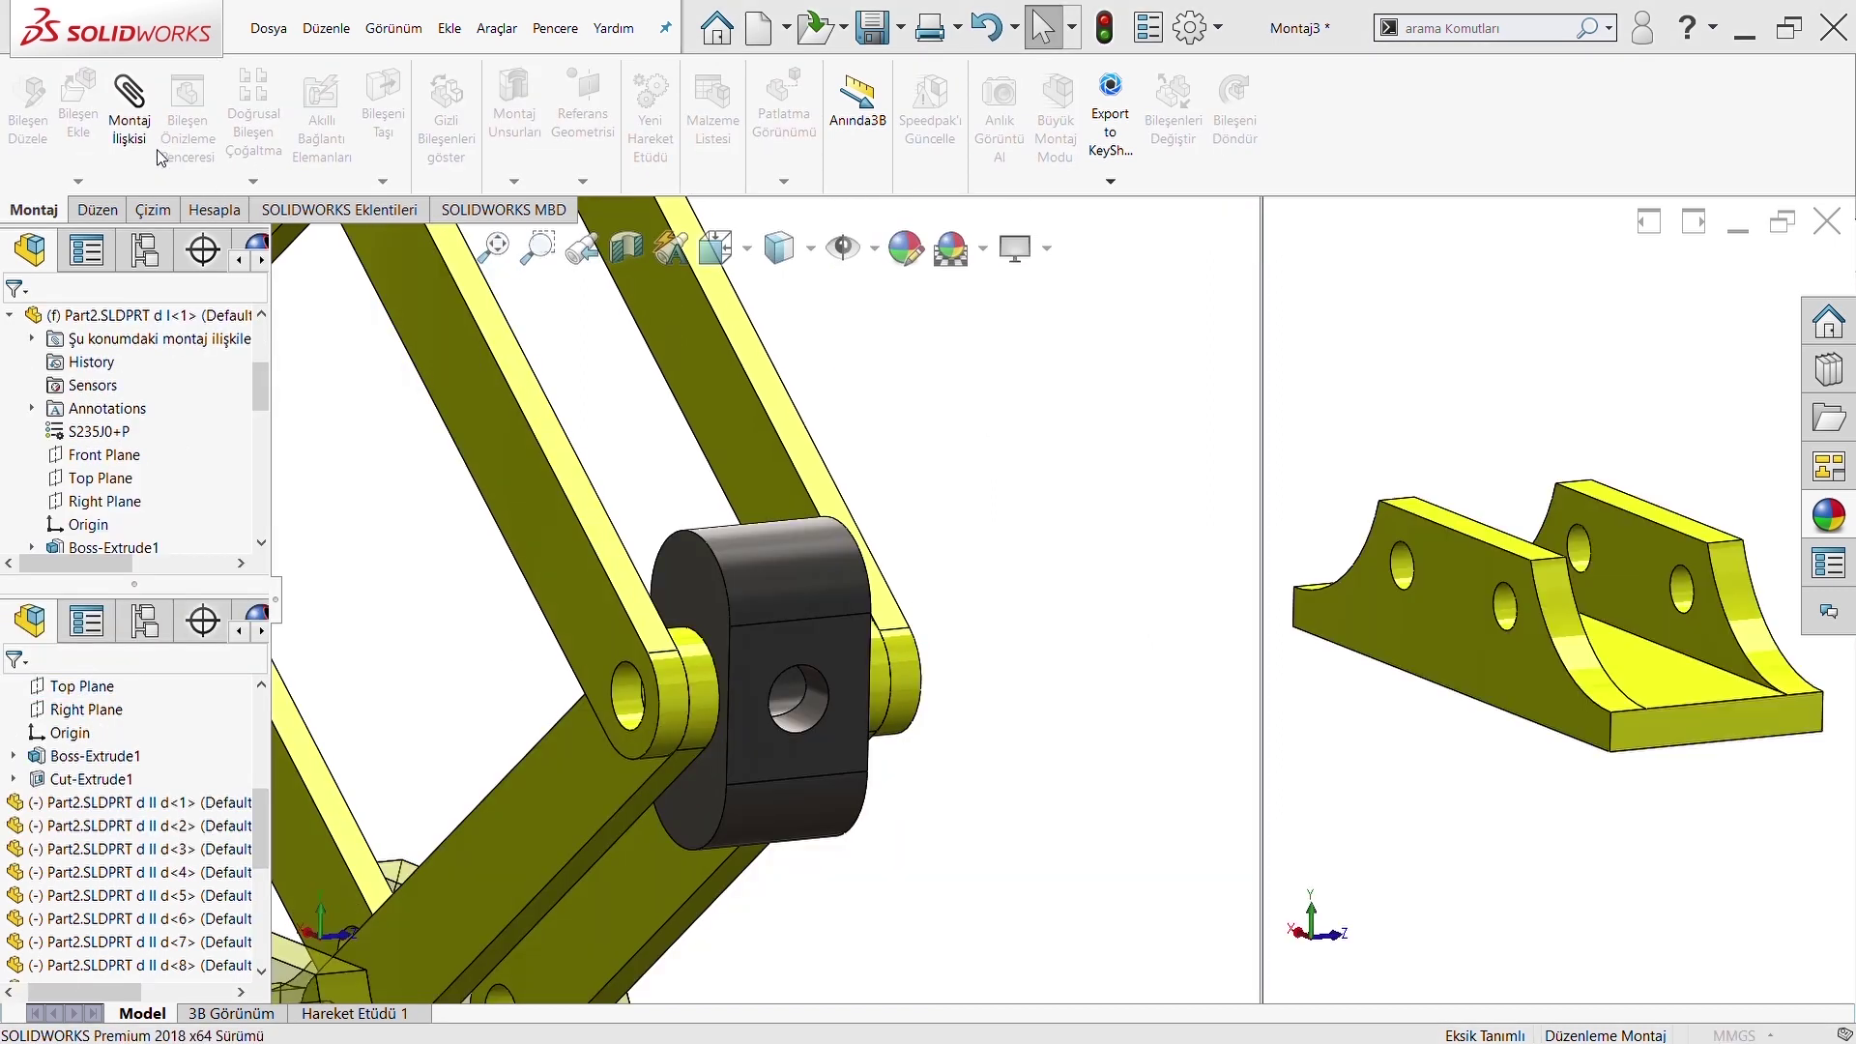
left_click(1184, 287)
left_click(129, 111)
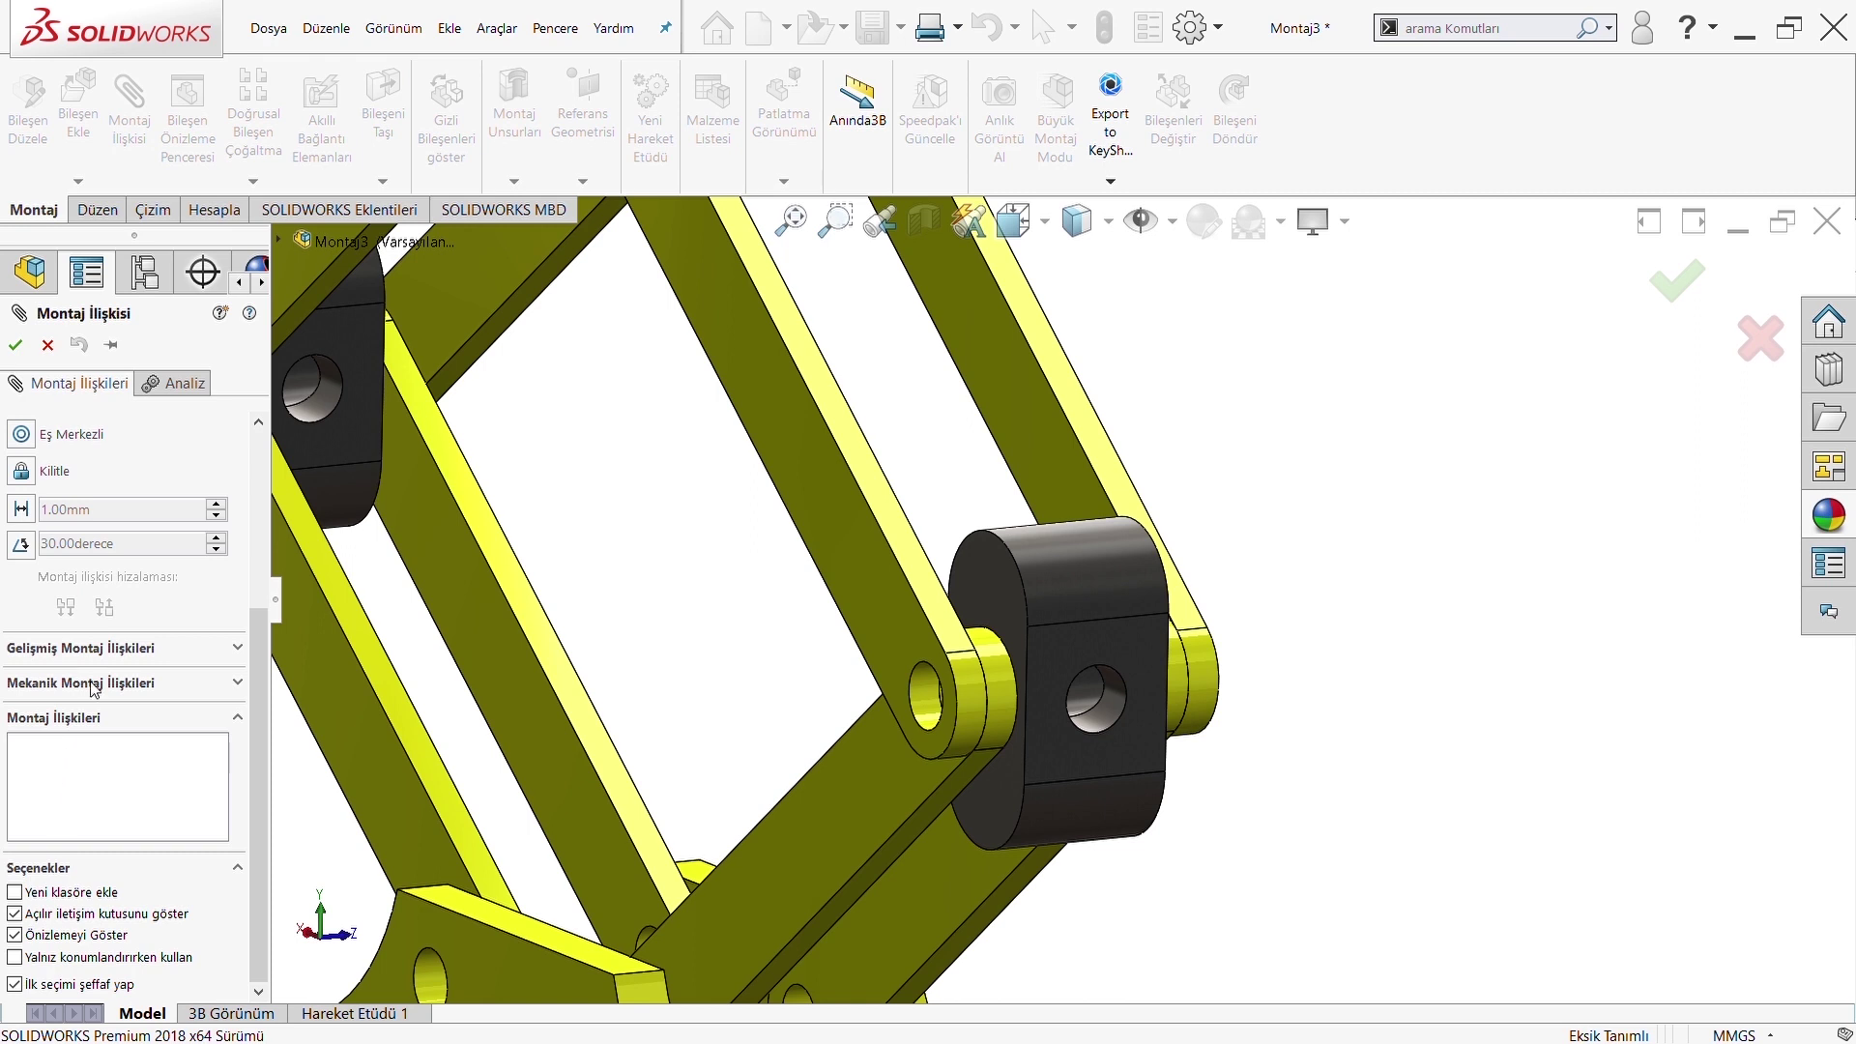
left_click(93, 682)
left_click(58, 624)
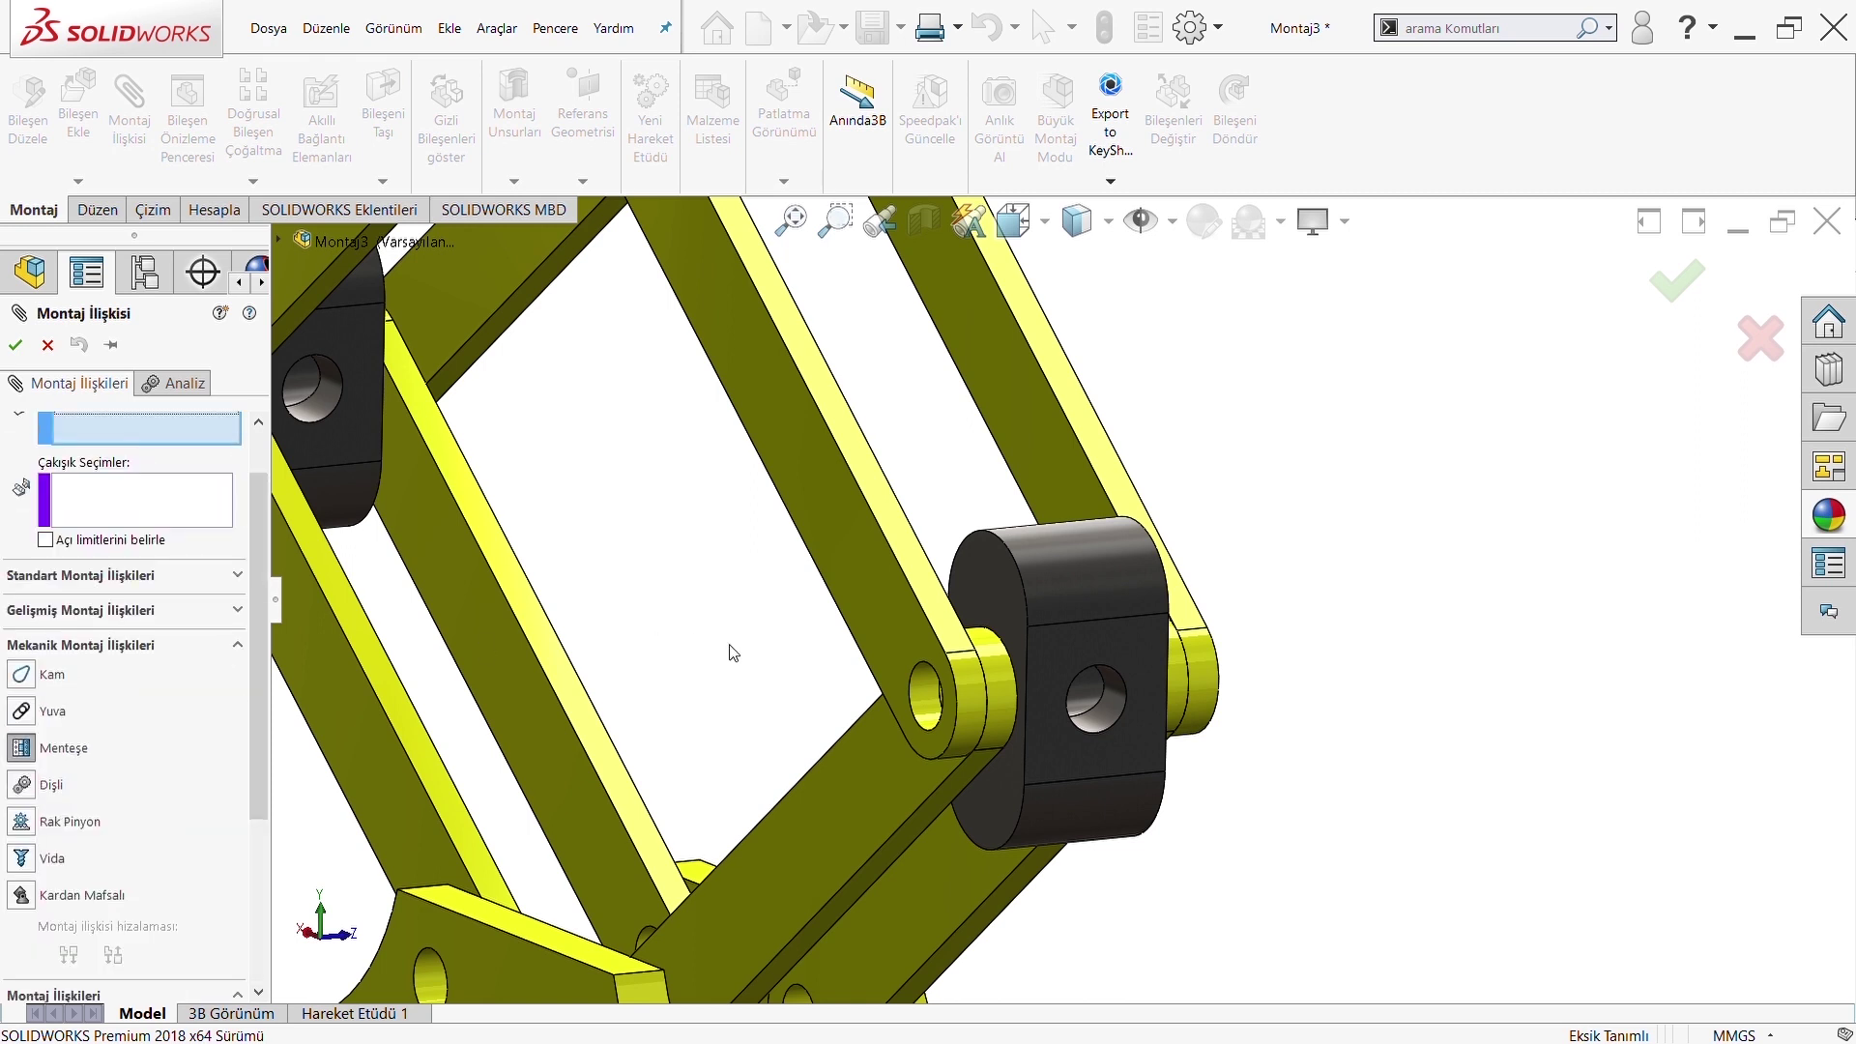
middle_click_drag(732, 653, 717, 689)
scroll(717, 688, "up", 5)
scroll(567, 664, "down", 5)
scroll(496, 723, "down", 3)
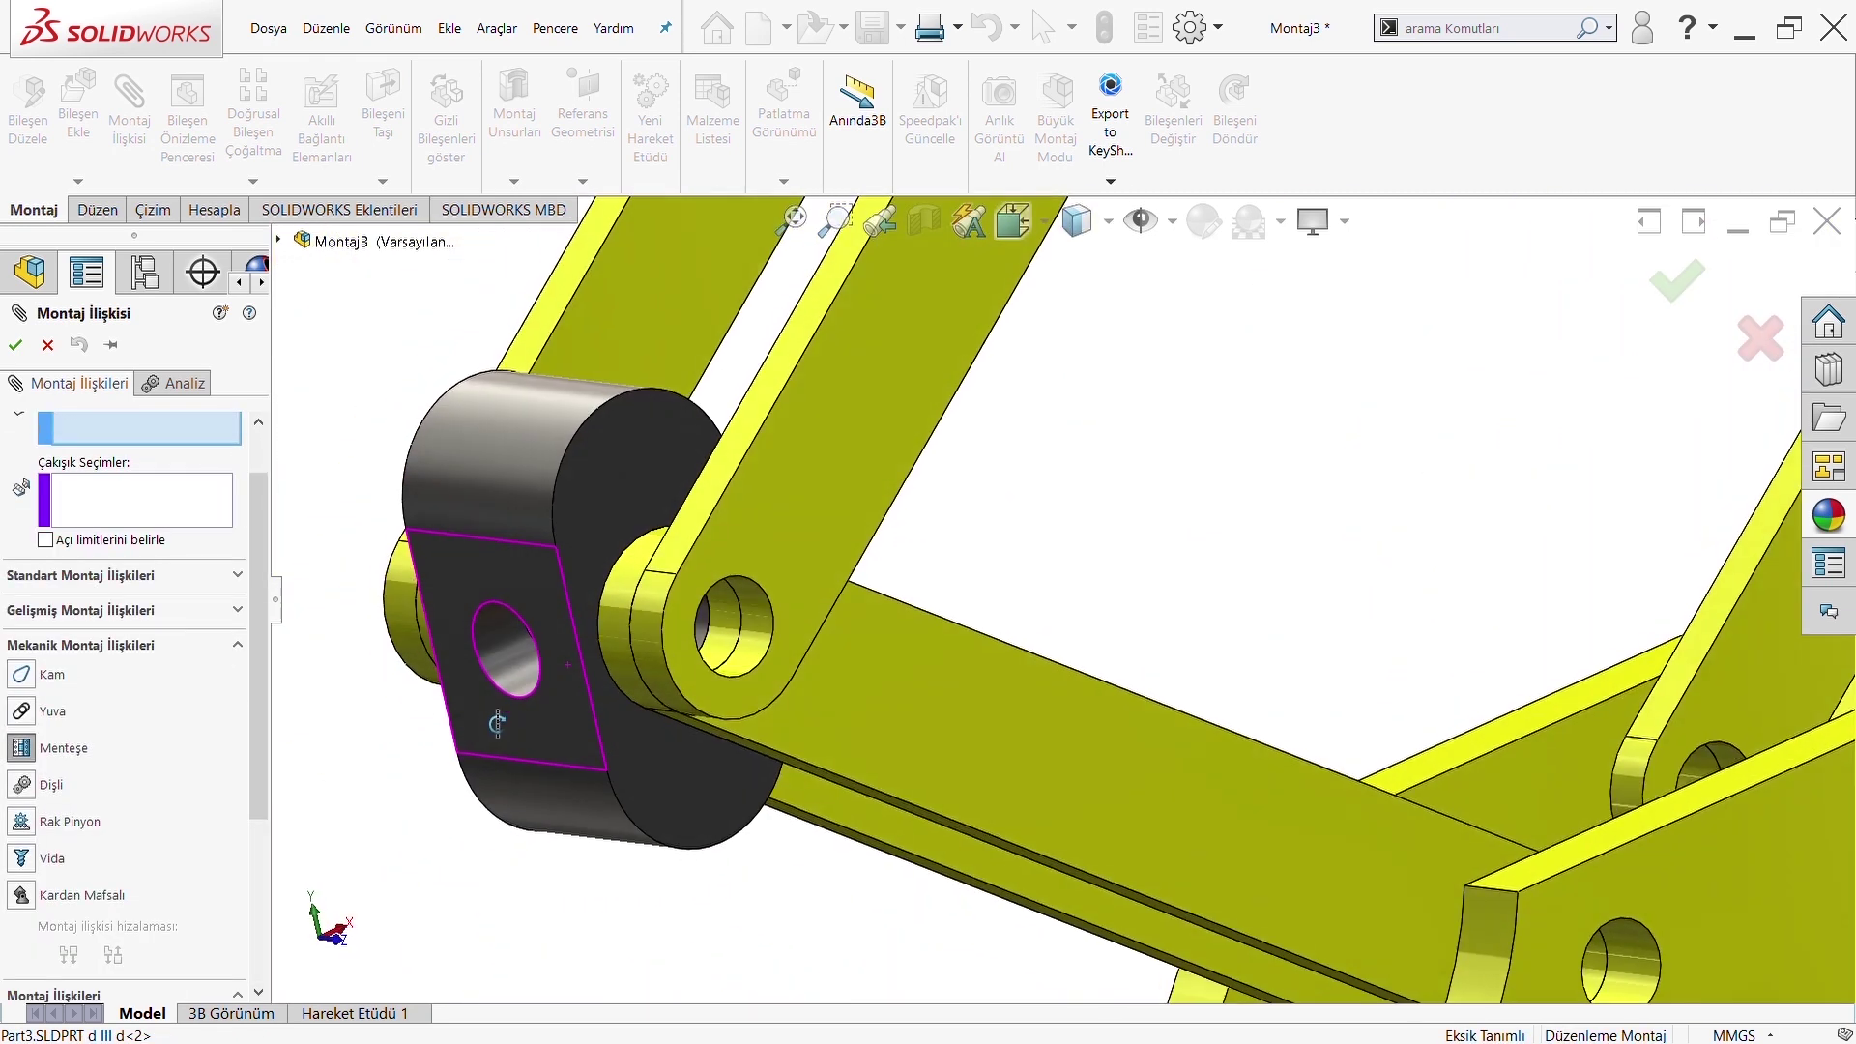
scroll(574, 689, "down", 3)
left_click(825, 582)
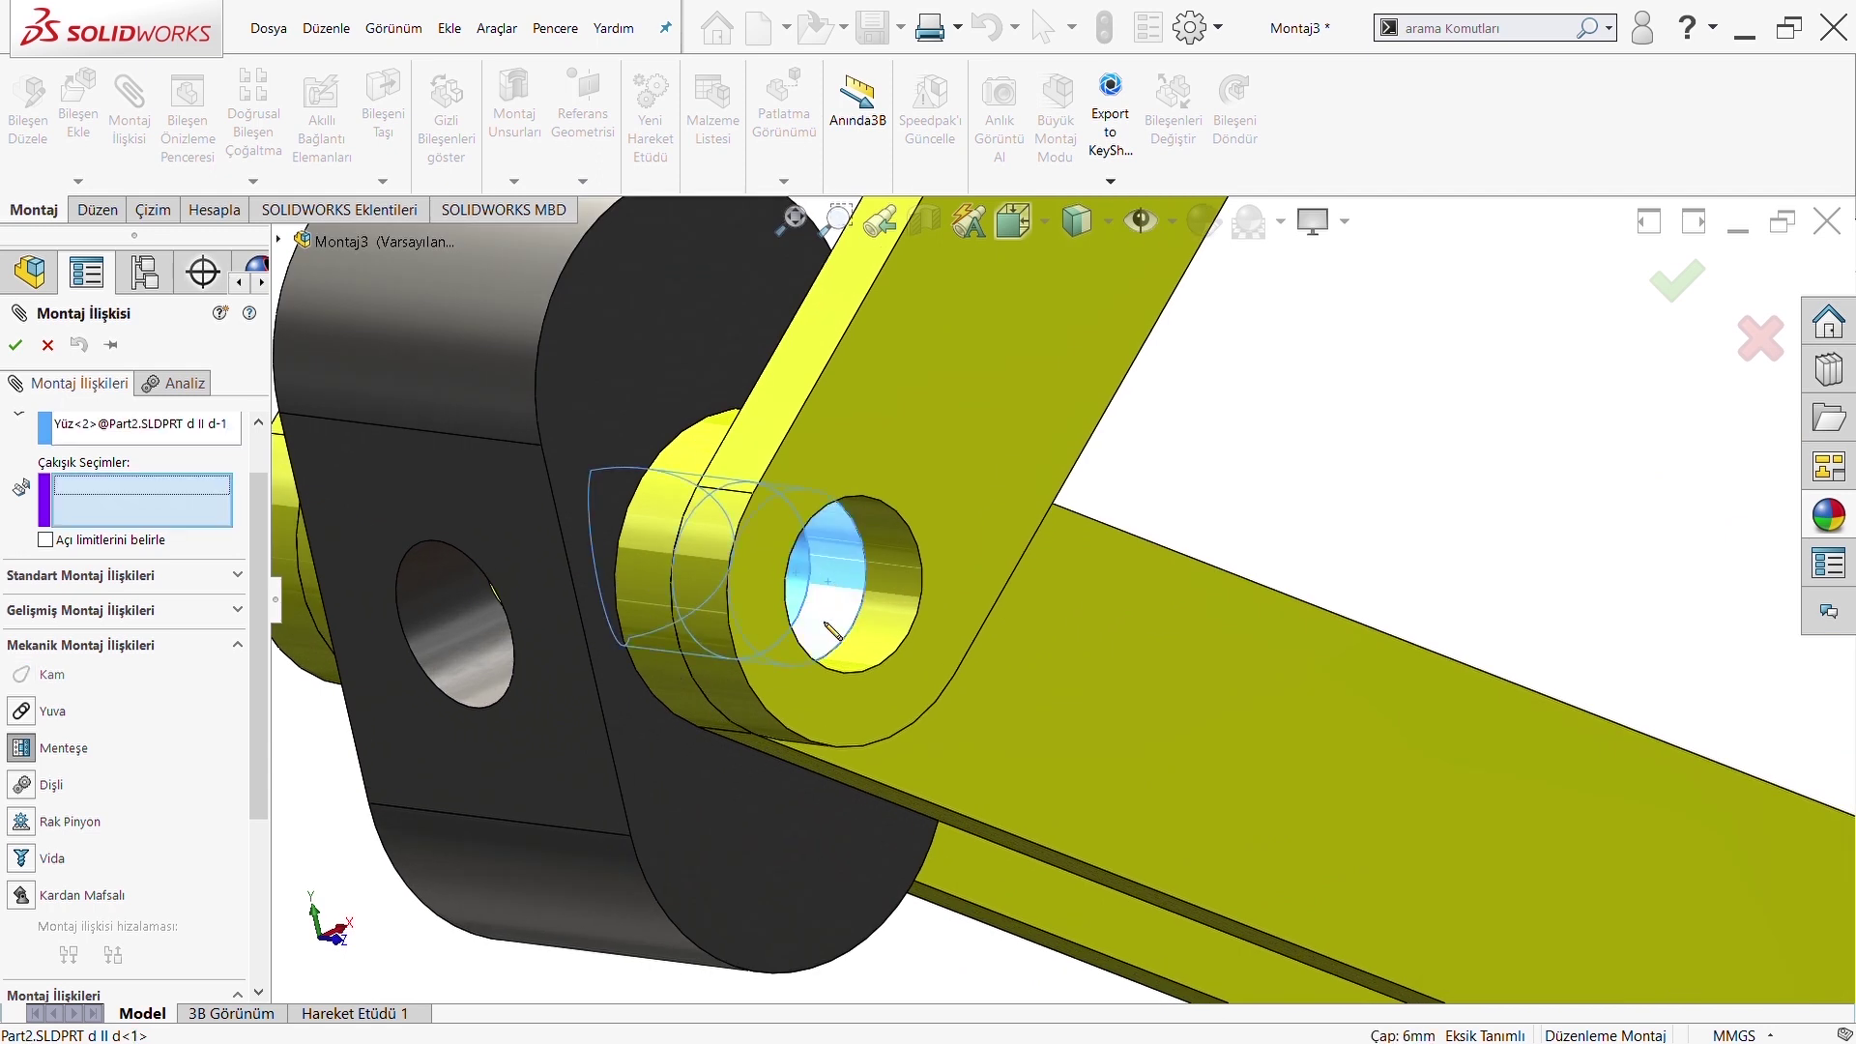
left_click(653, 440)
mouse_move(653, 440)
middle_mouse_down()
mouse_move(986, 634)
mouse_move(794, 845)
middle_mouse_up()
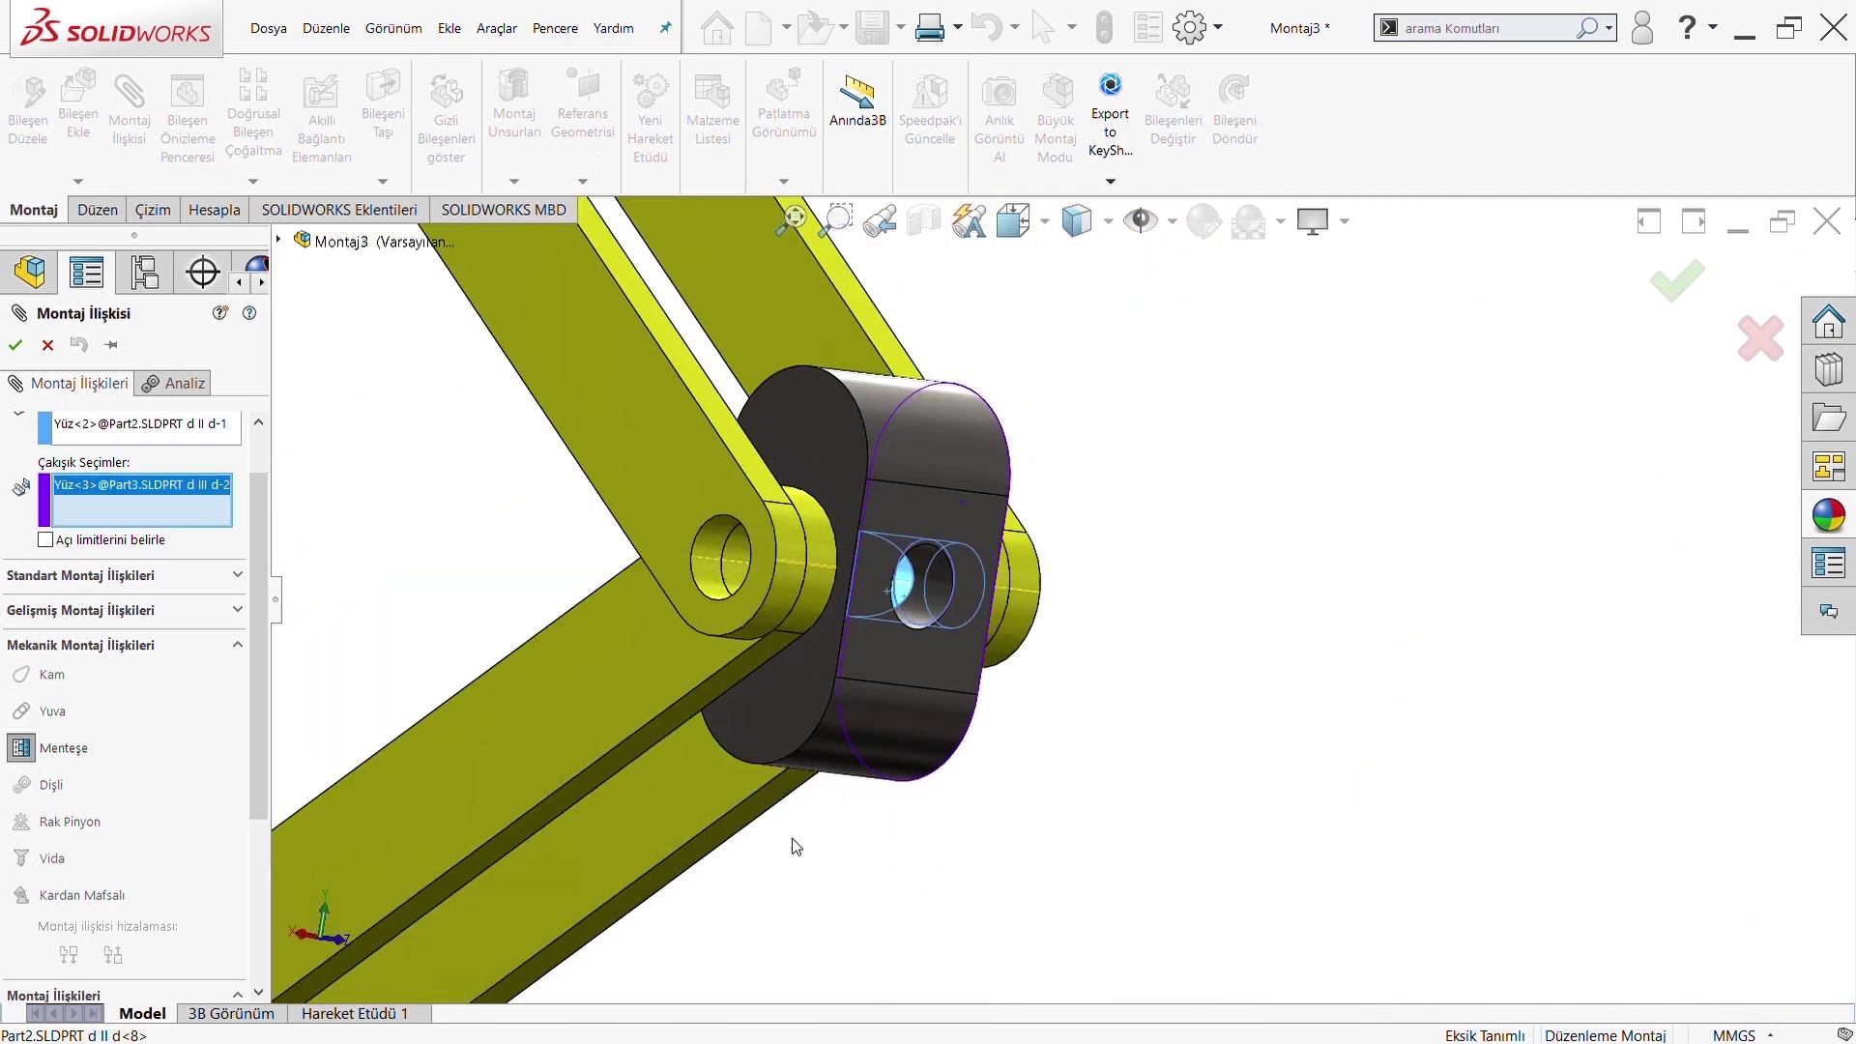
left_click(681, 806)
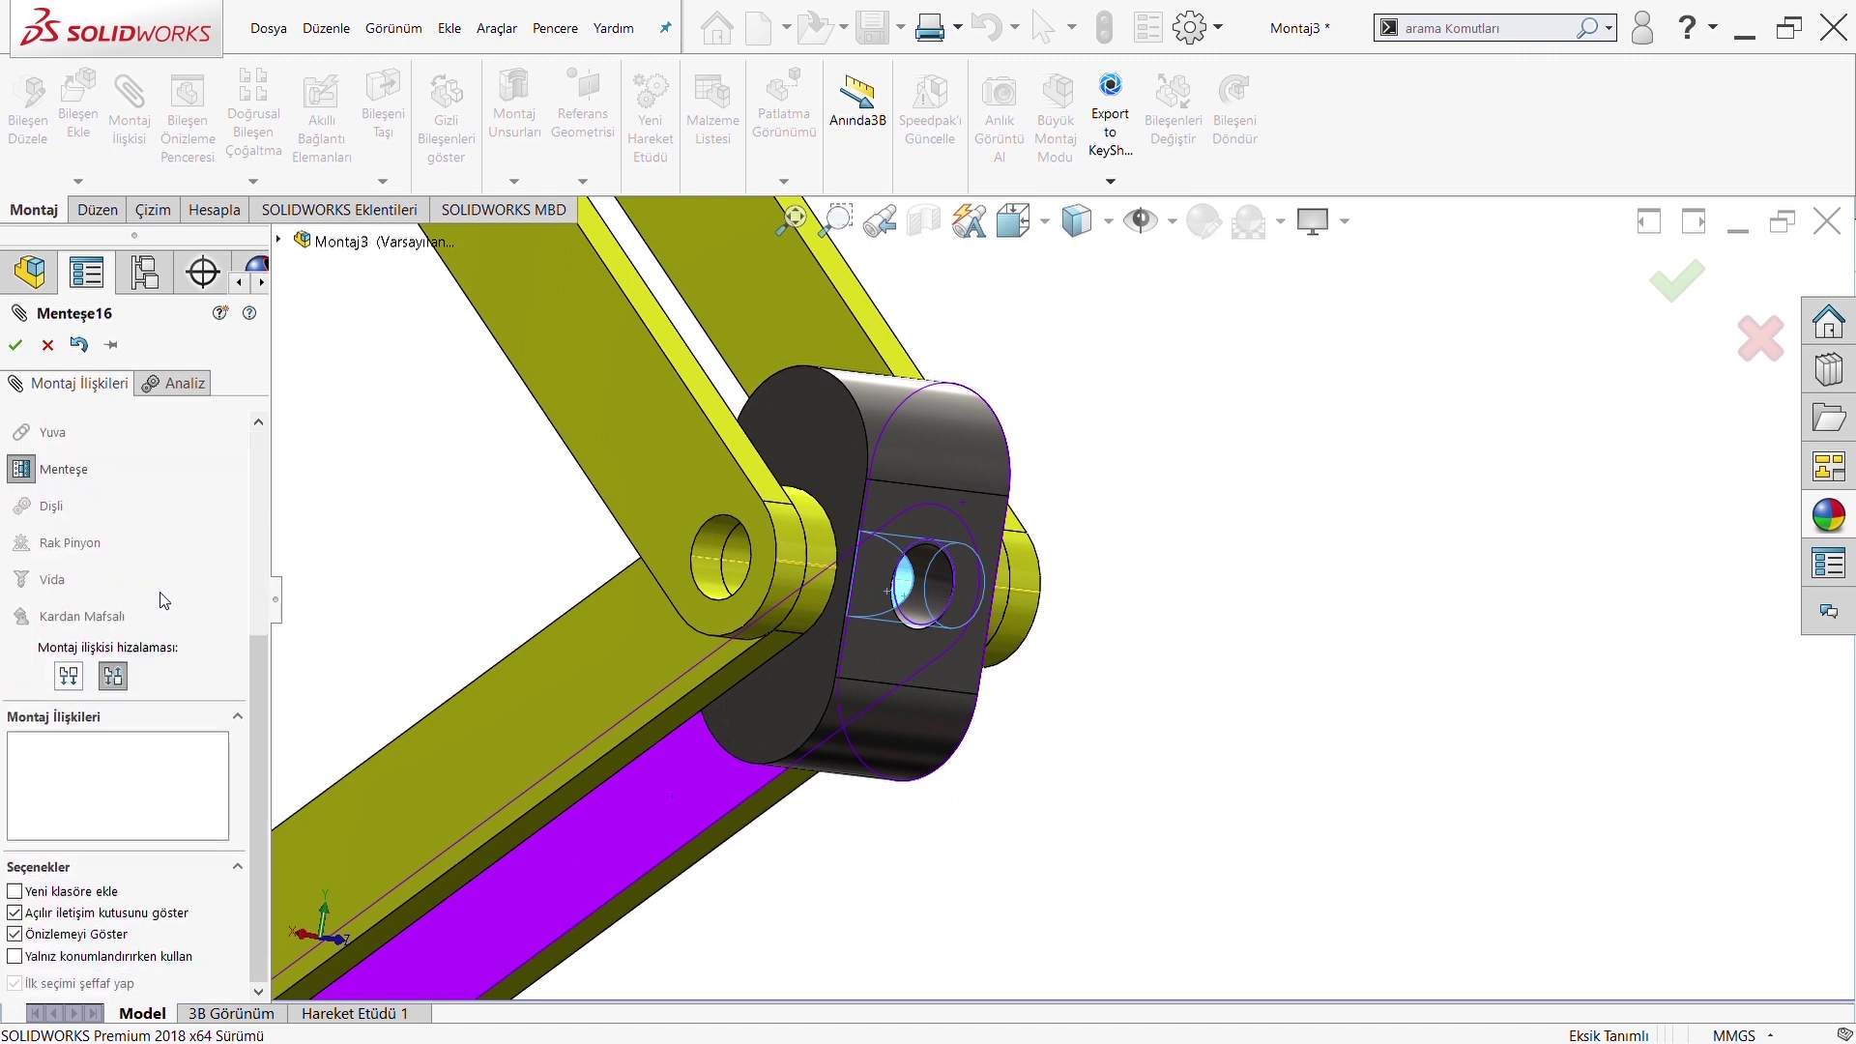
left_click(15, 344)
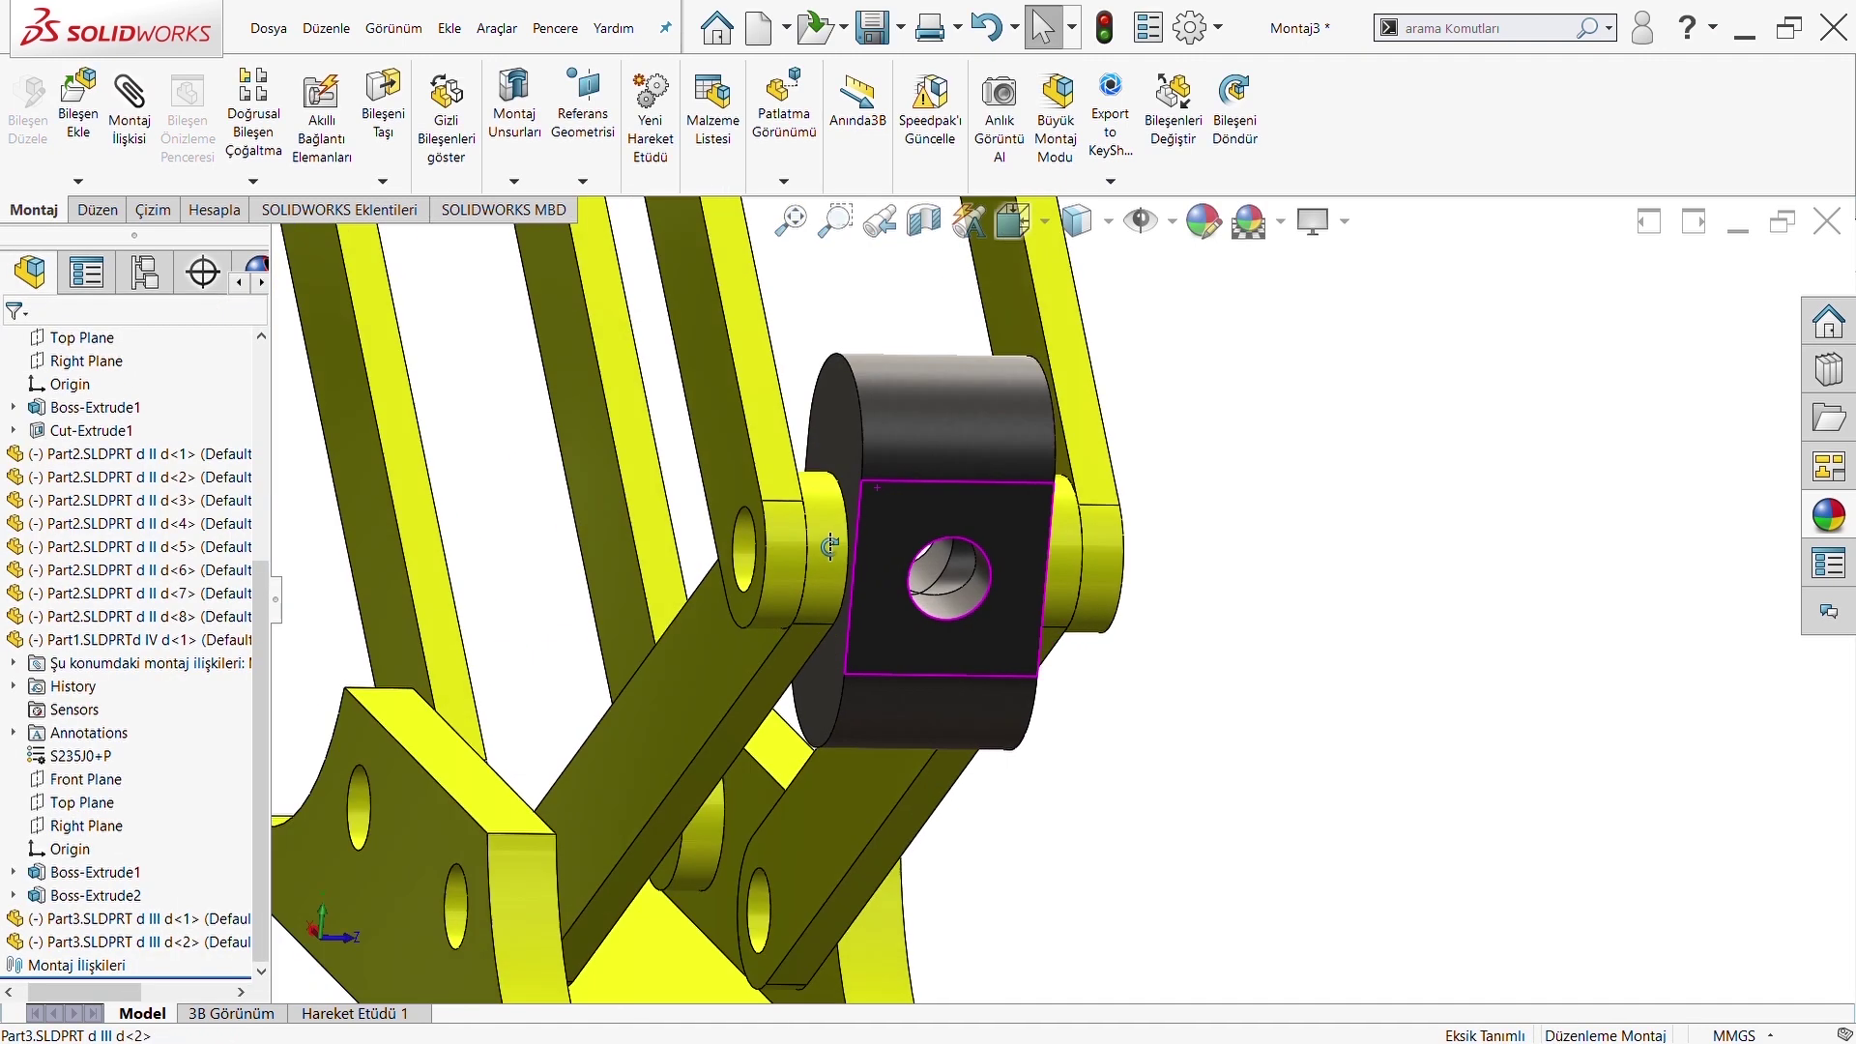
Make the hole faces of the left and right blocks concentric
scroll(984, 583, "up", 3)
middle_click_drag(984, 583, 996, 541)
scroll(996, 541, "down", 5)
left_click(1010, 585)
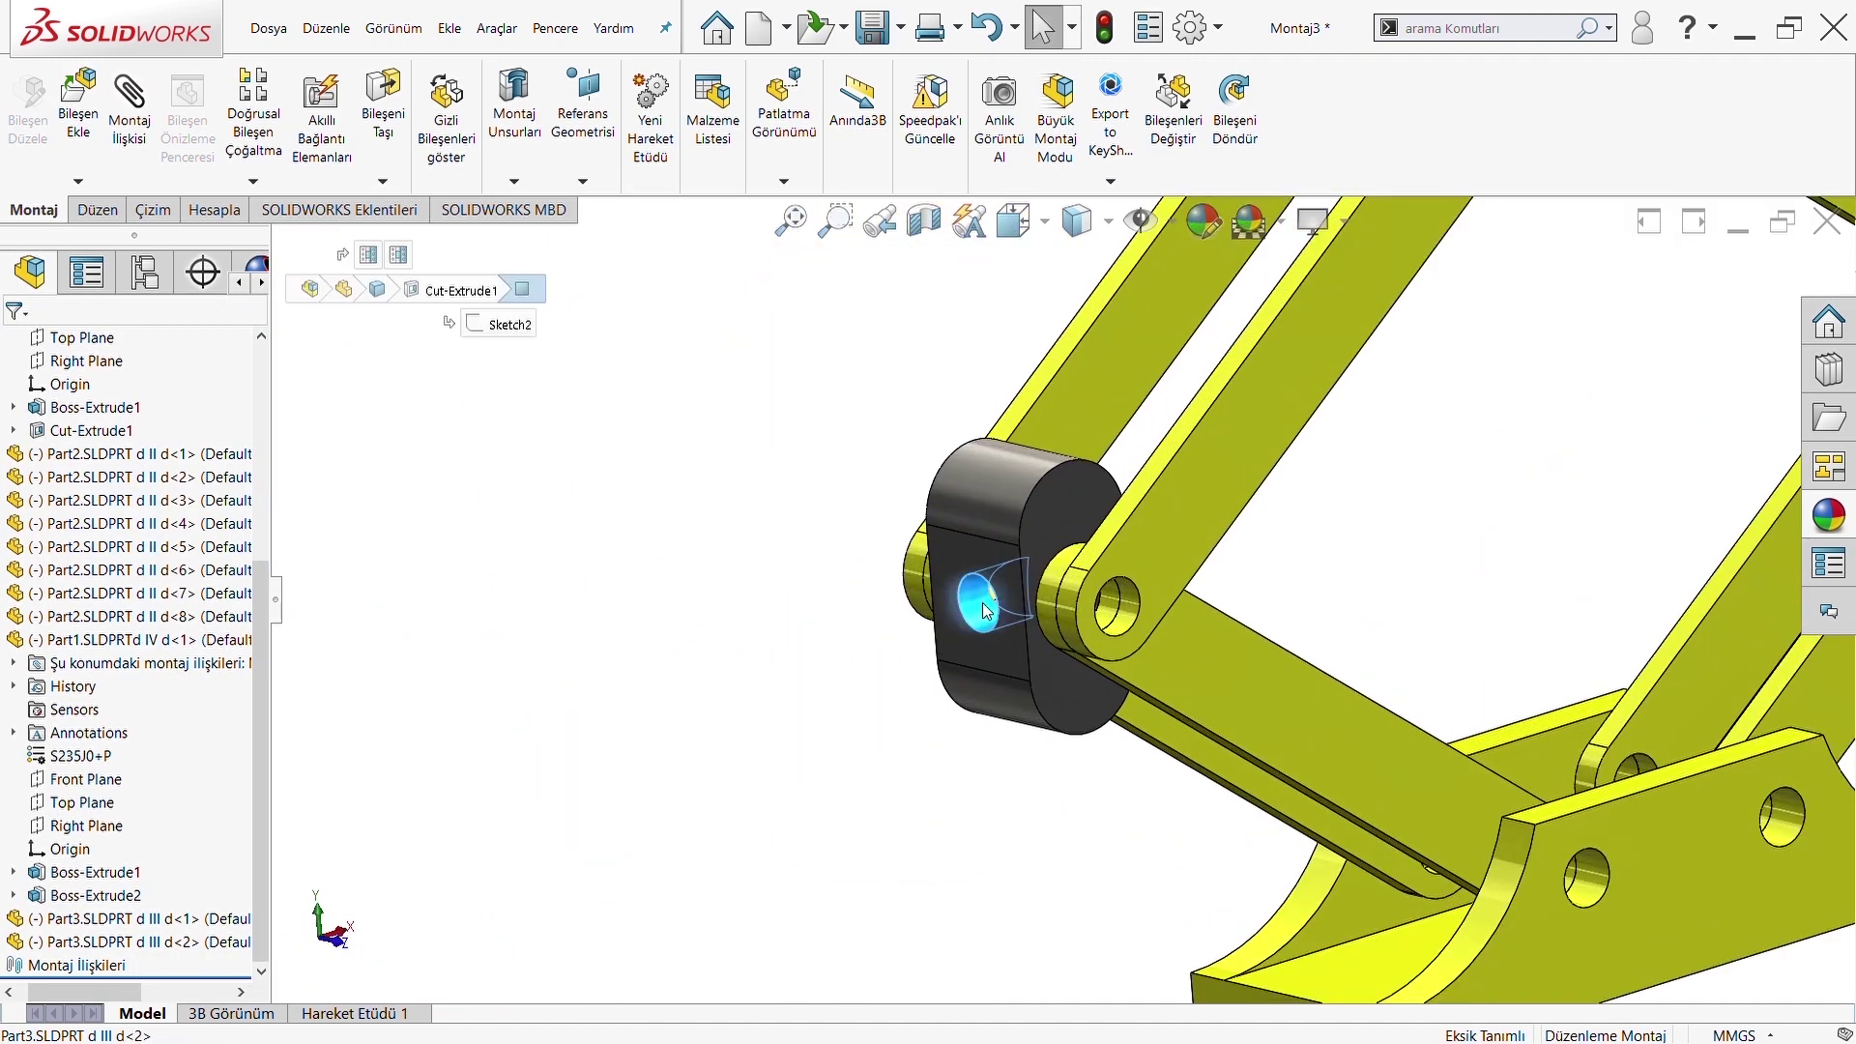
scroll(1226, 581, "down", 3)
scroll(1181, 505, "down", 2)
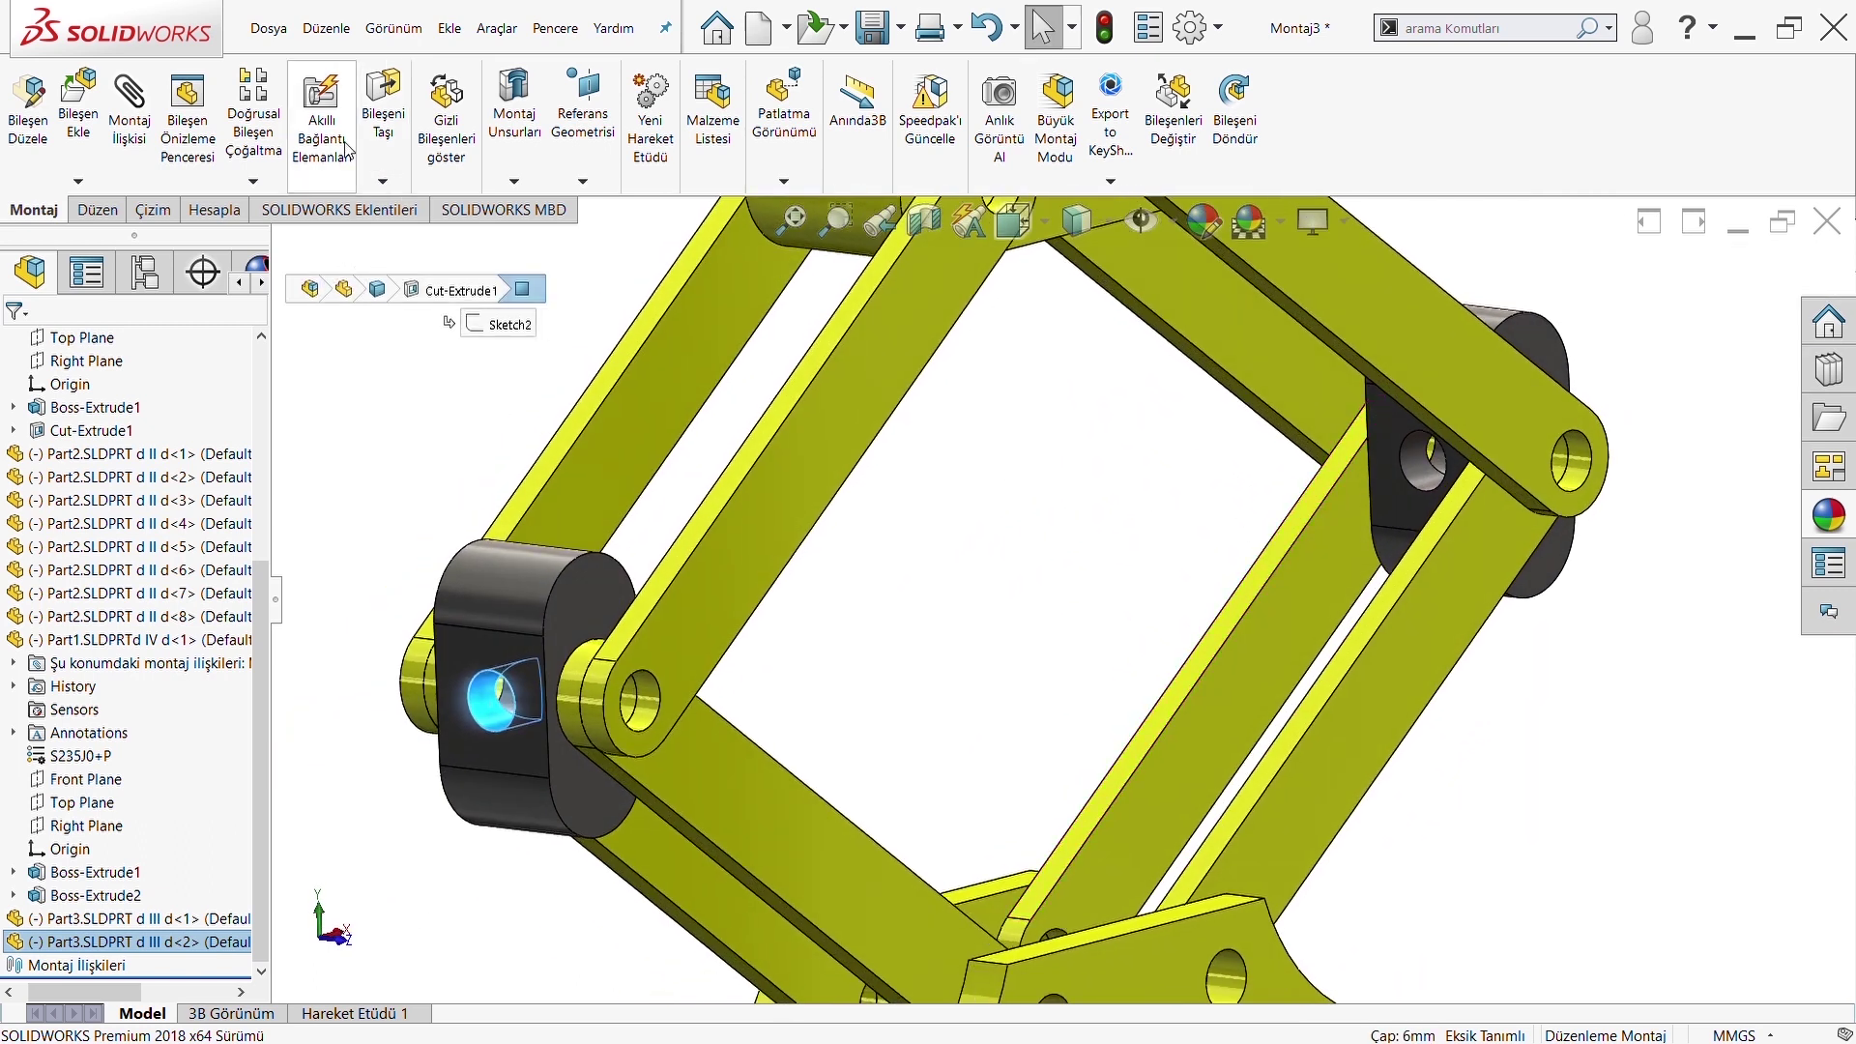
left_click(1415, 474)
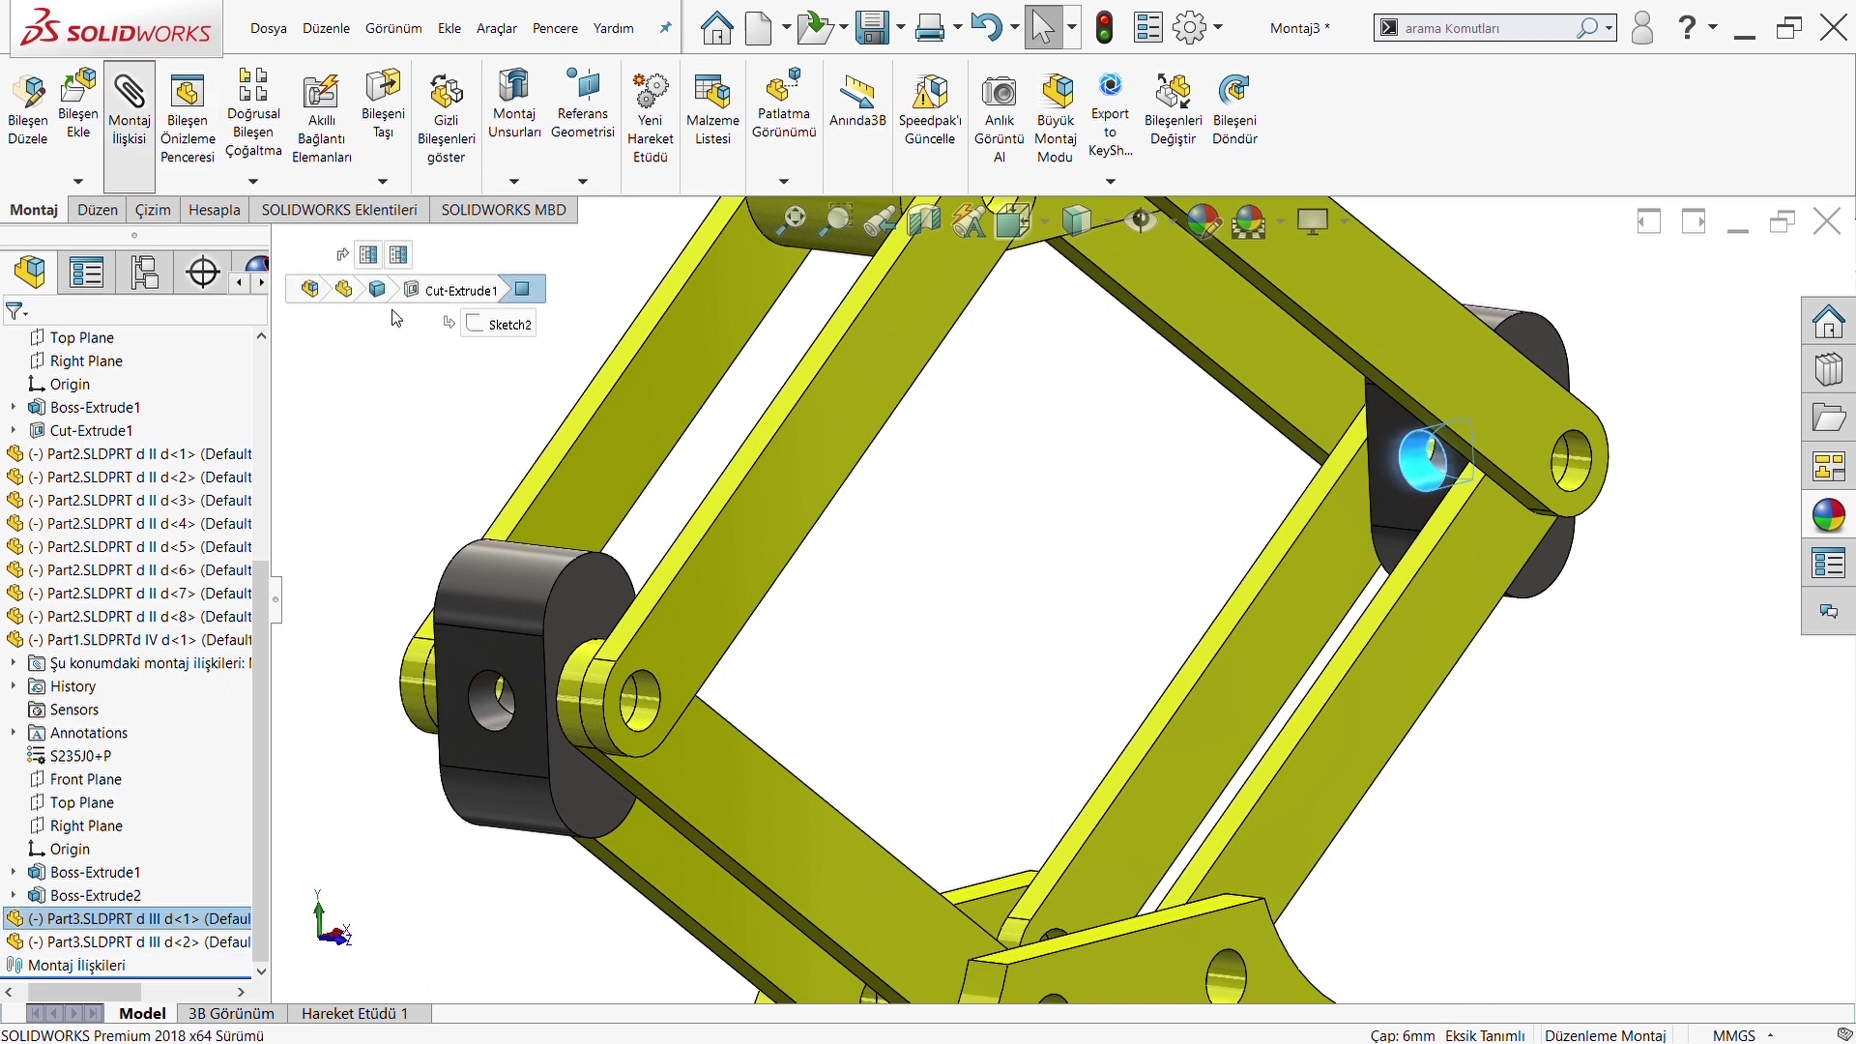
left_click(129, 108)
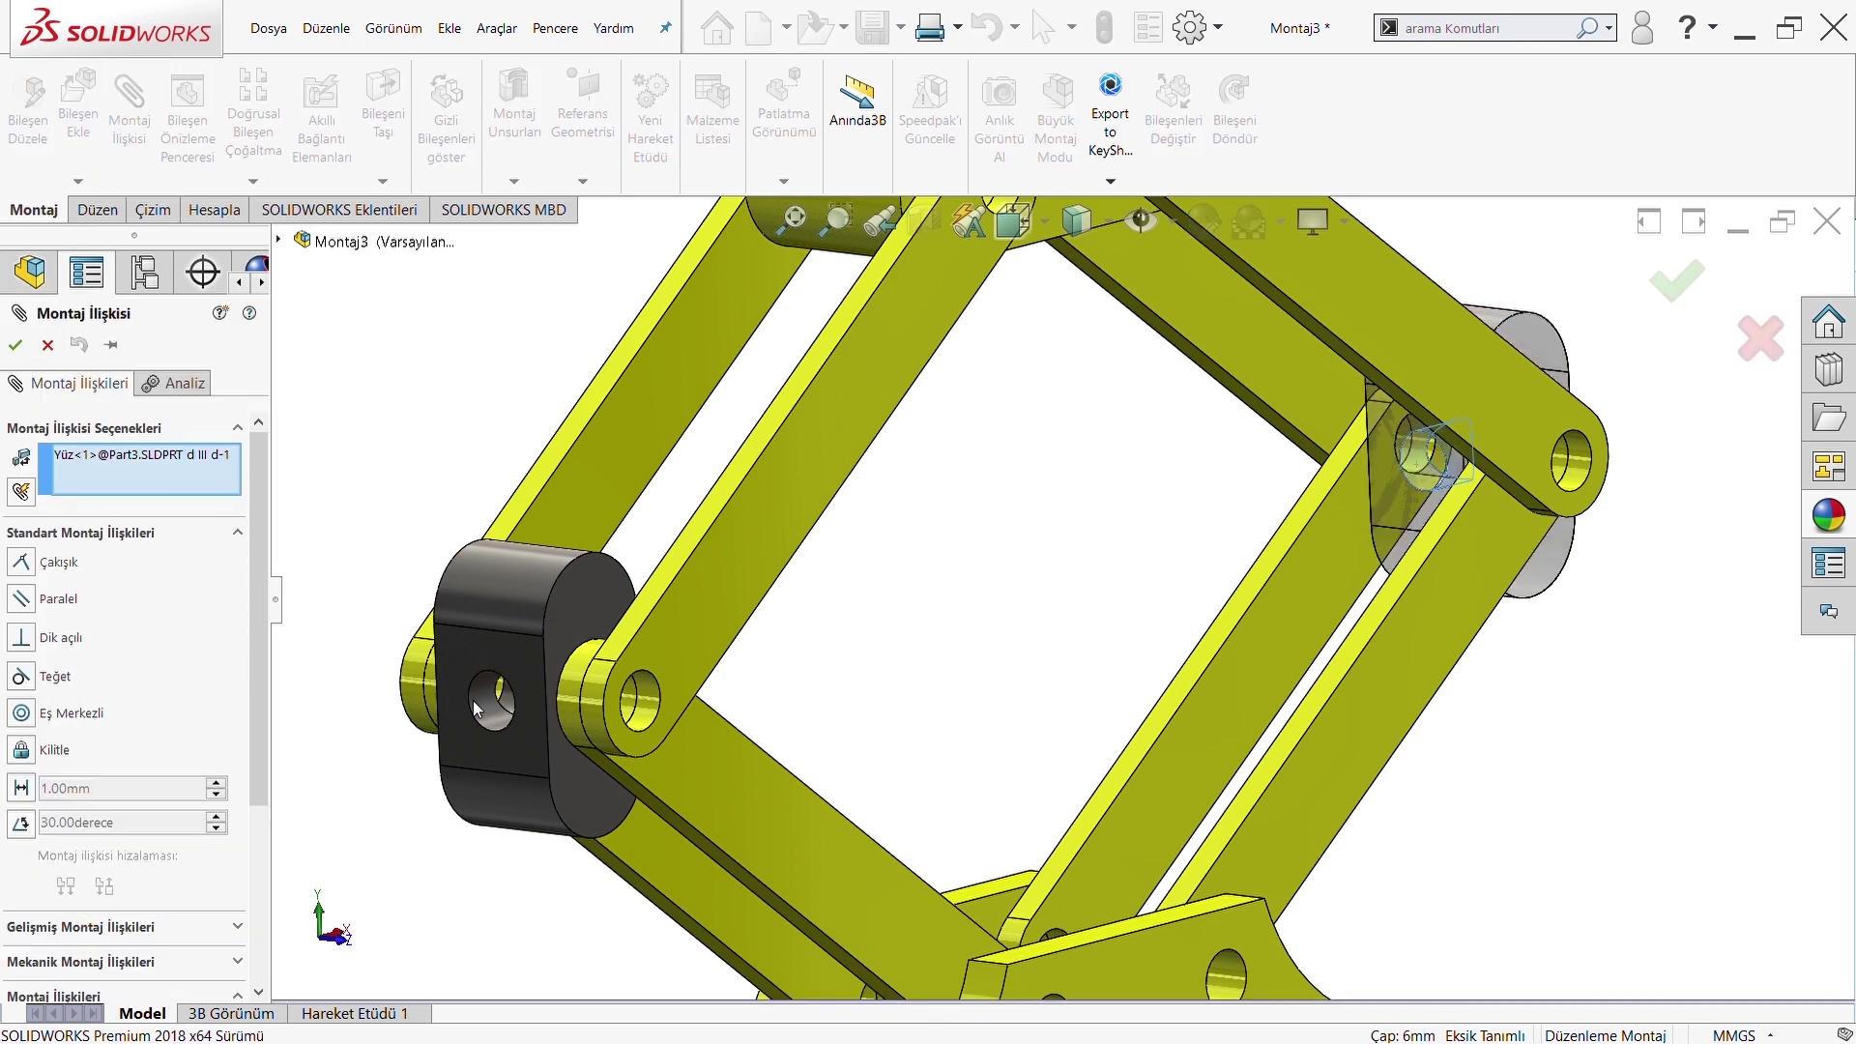
left_click(477, 709)
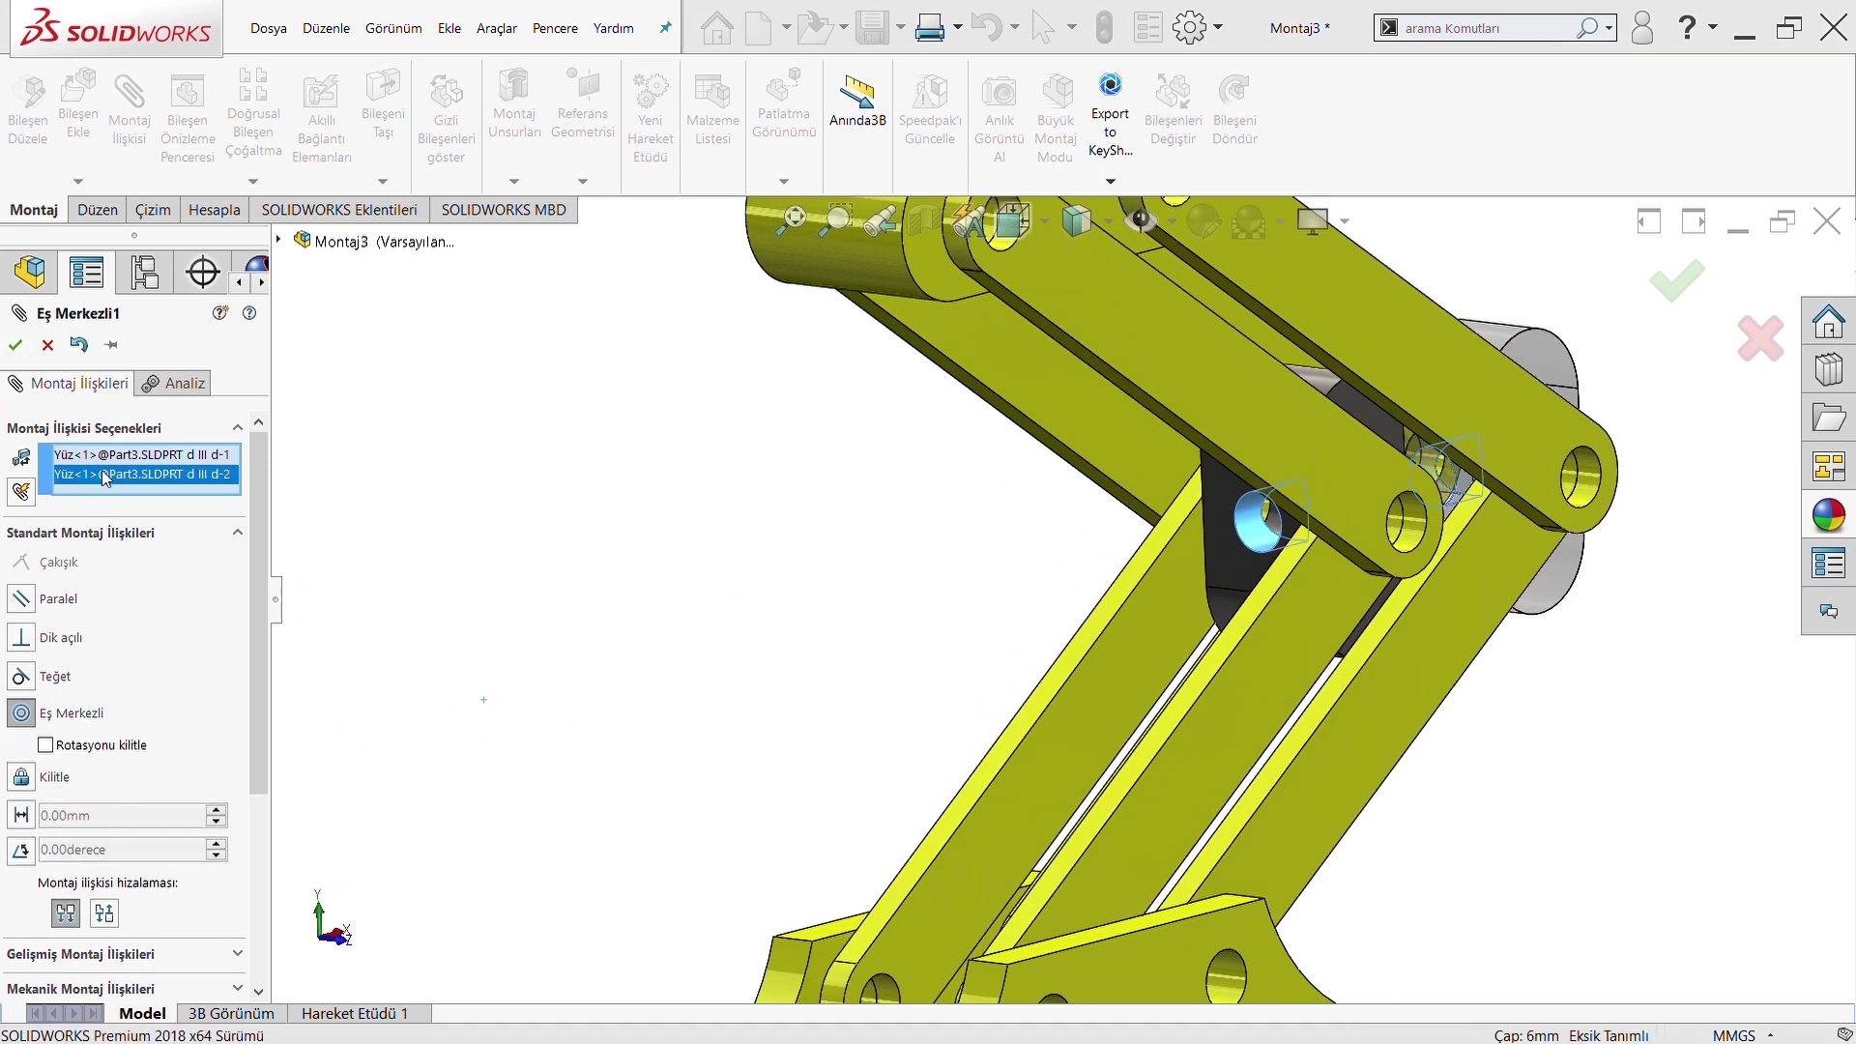
key("Delete")
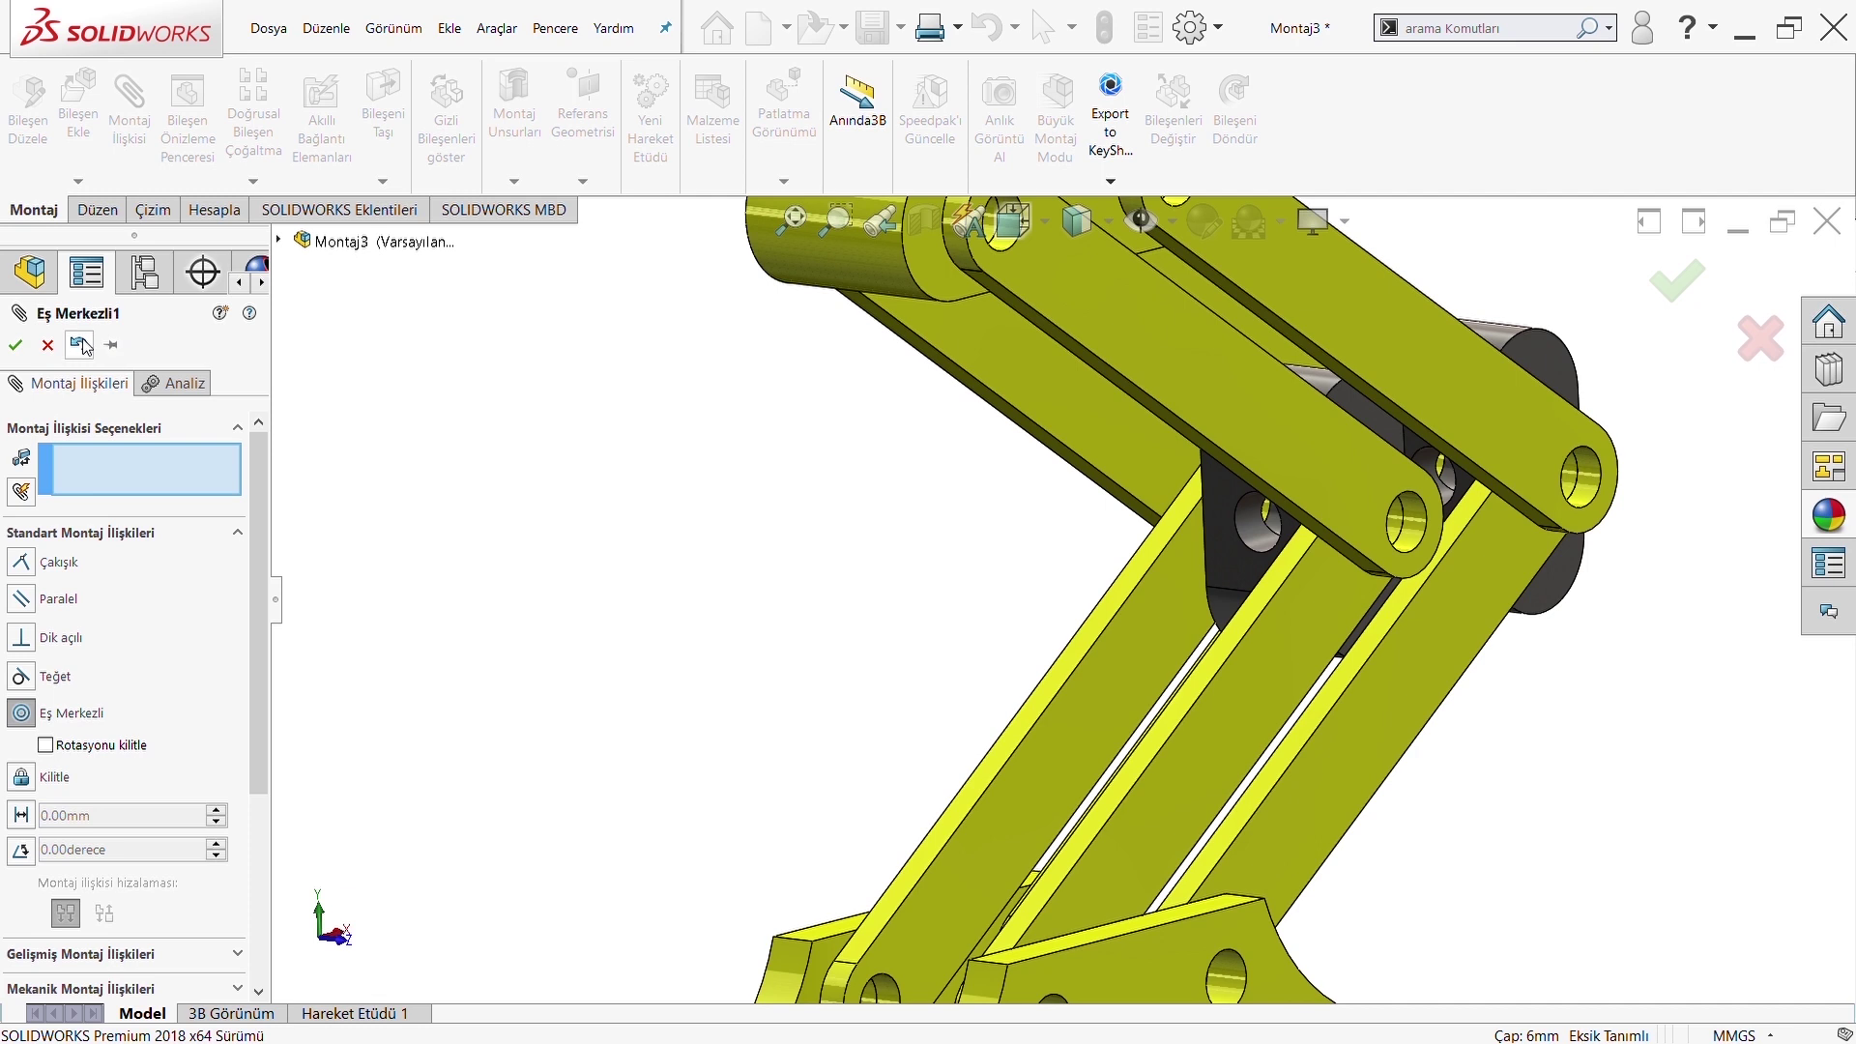
Align the circular hole edges of the two blocks with another mate
left_click(84, 348)
mouse_move(816, 654)
middle_mouse_down()
mouse_move(732, 679)
mouse_move(698, 649)
middle_mouse_up()
left_click(688, 641)
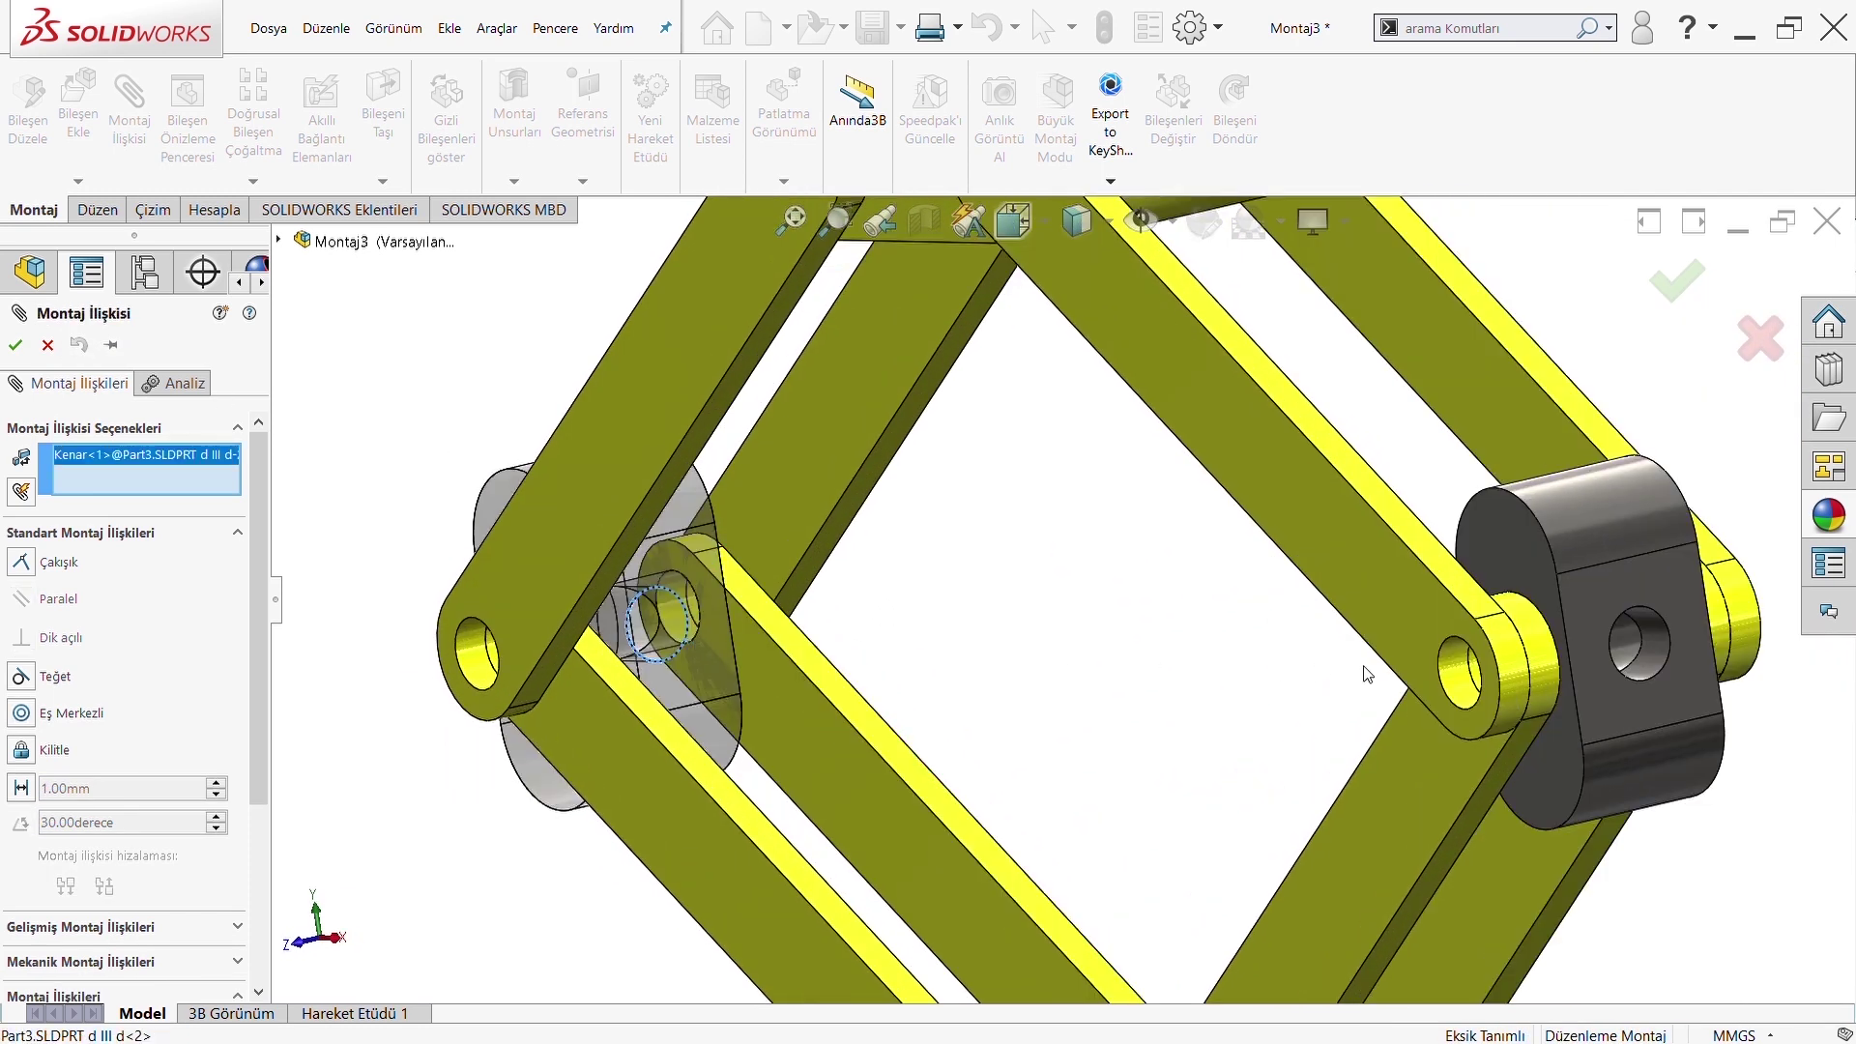
middle_click_drag(1367, 674, 1493, 686)
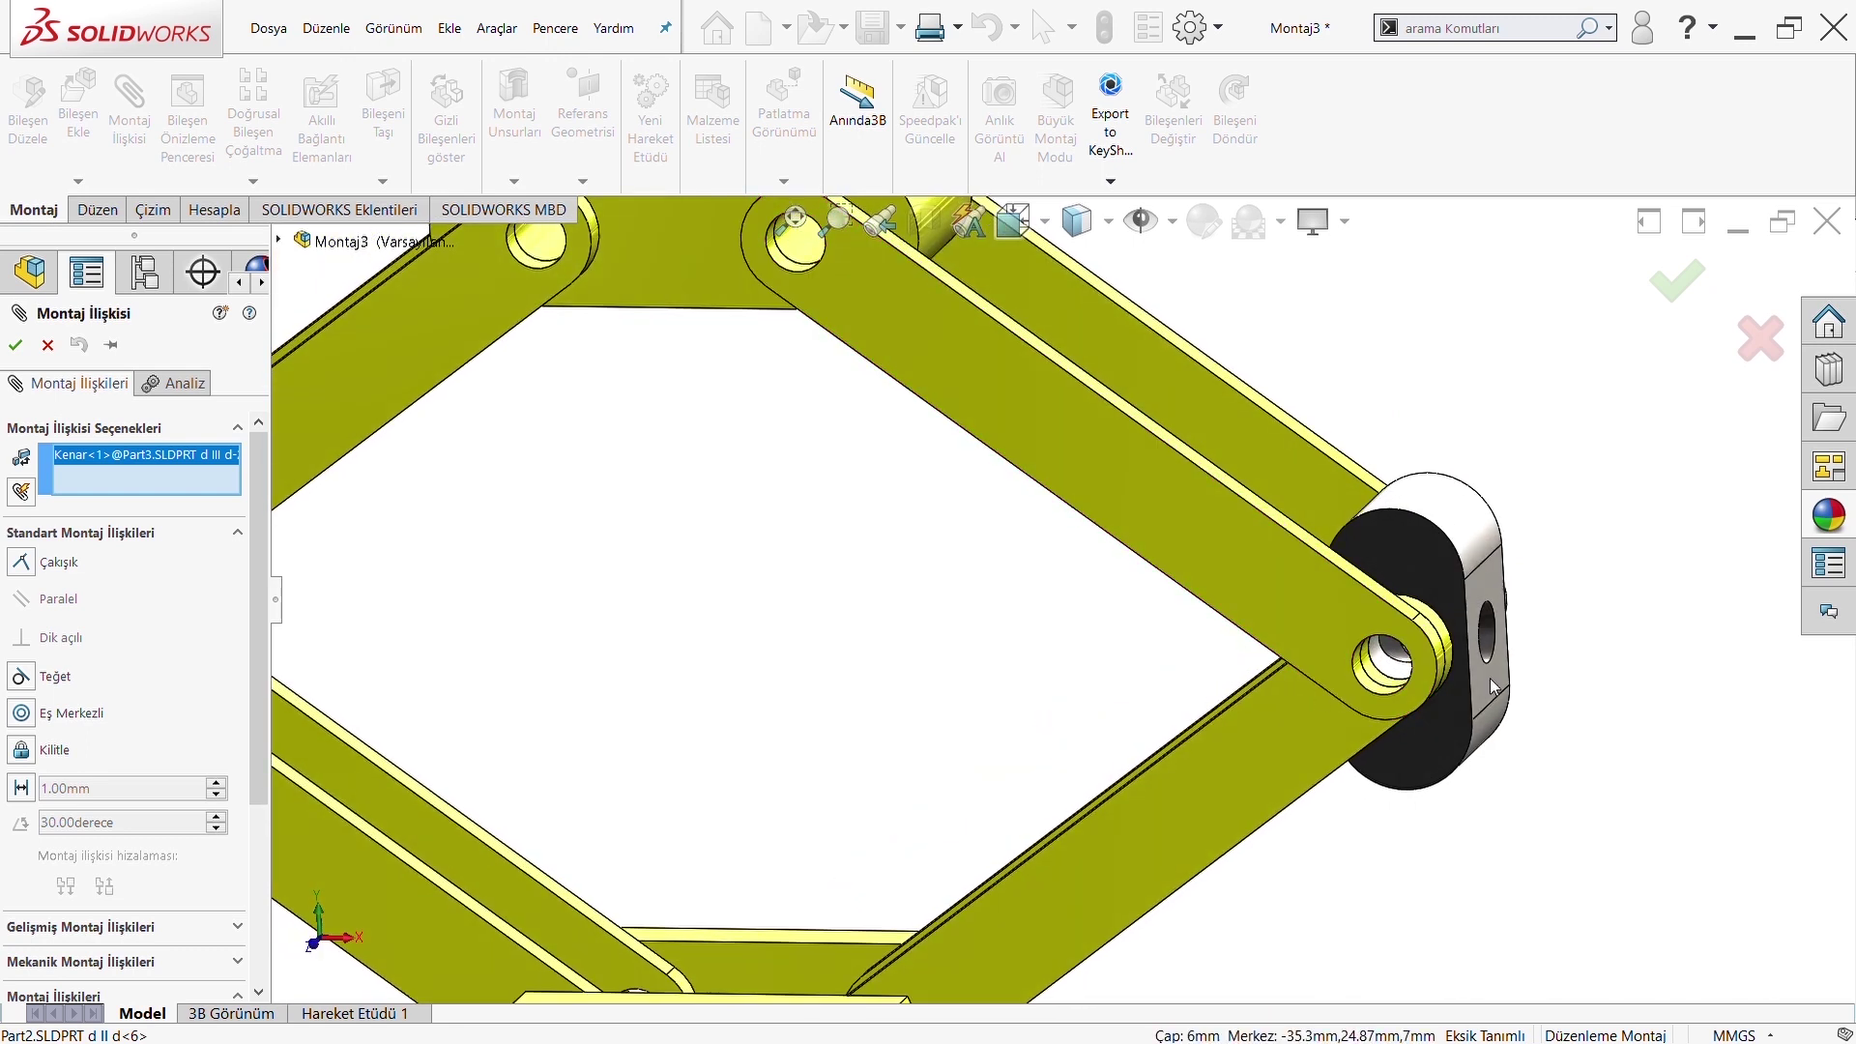
left_click(1494, 652)
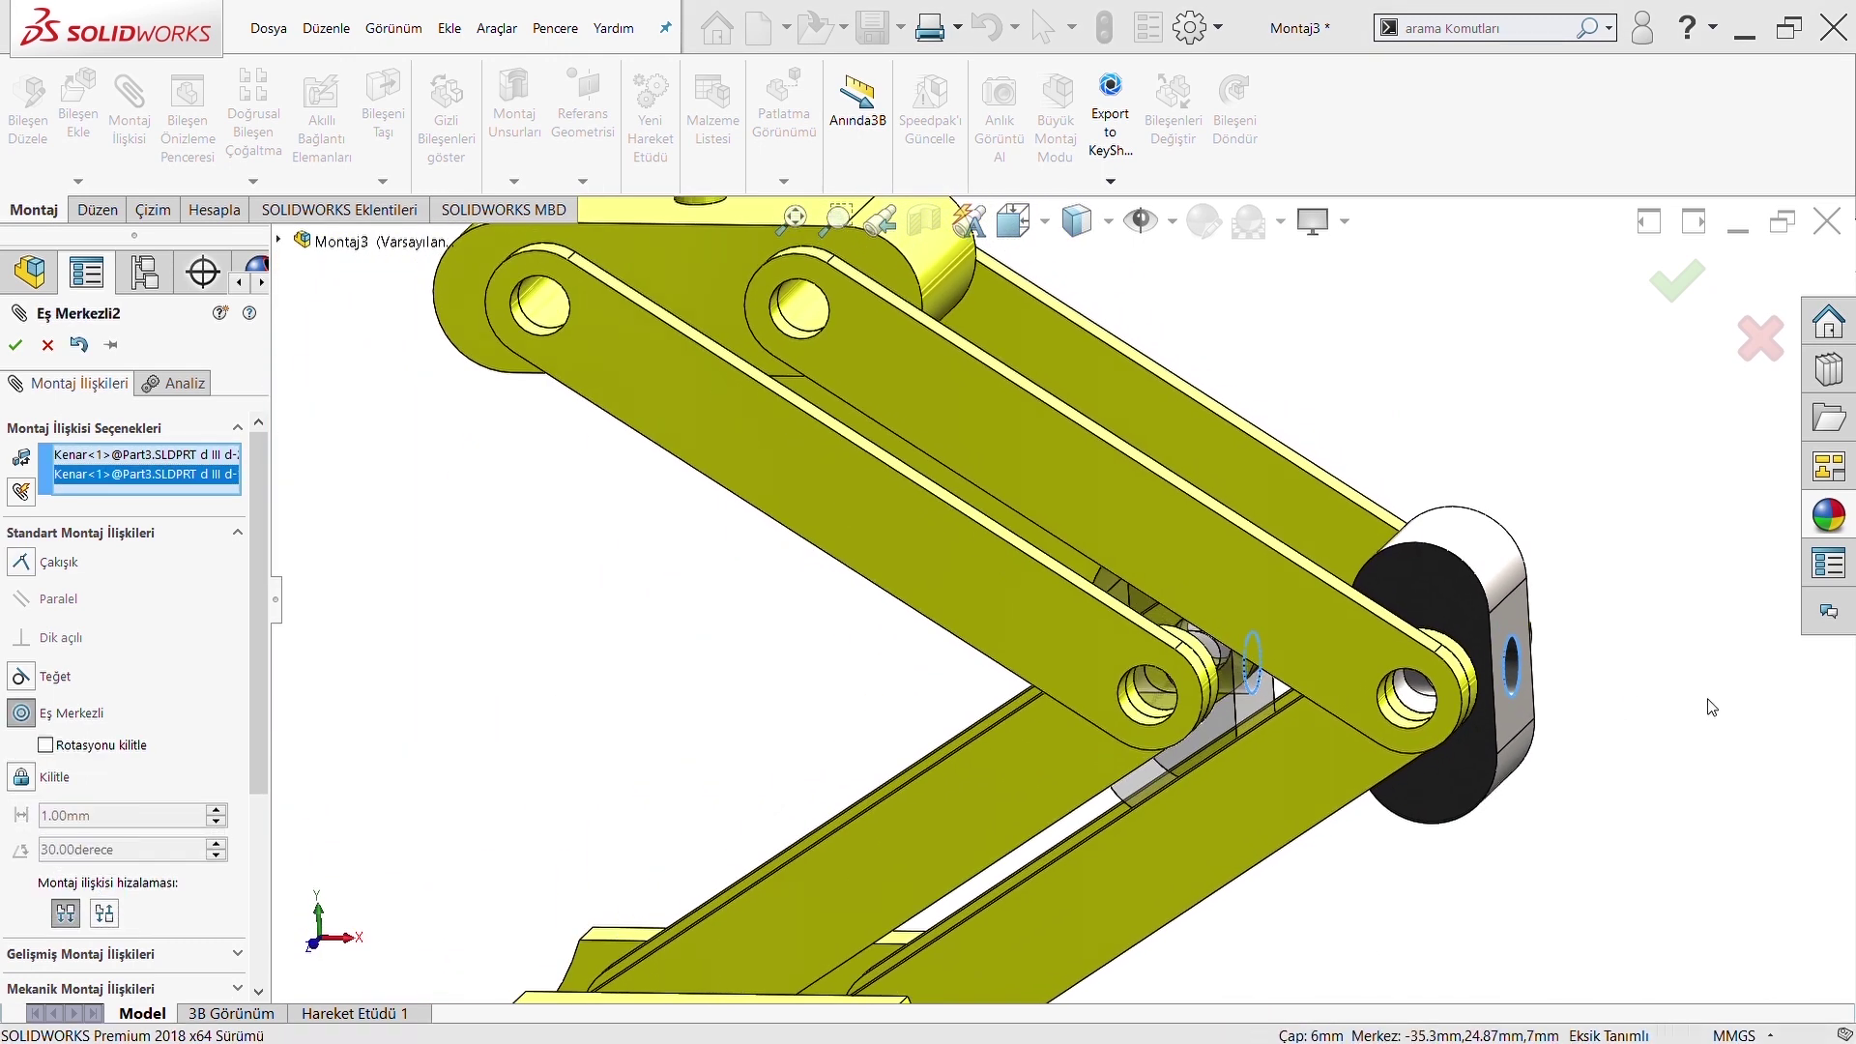
key("Return")
key("Return")
key("f")
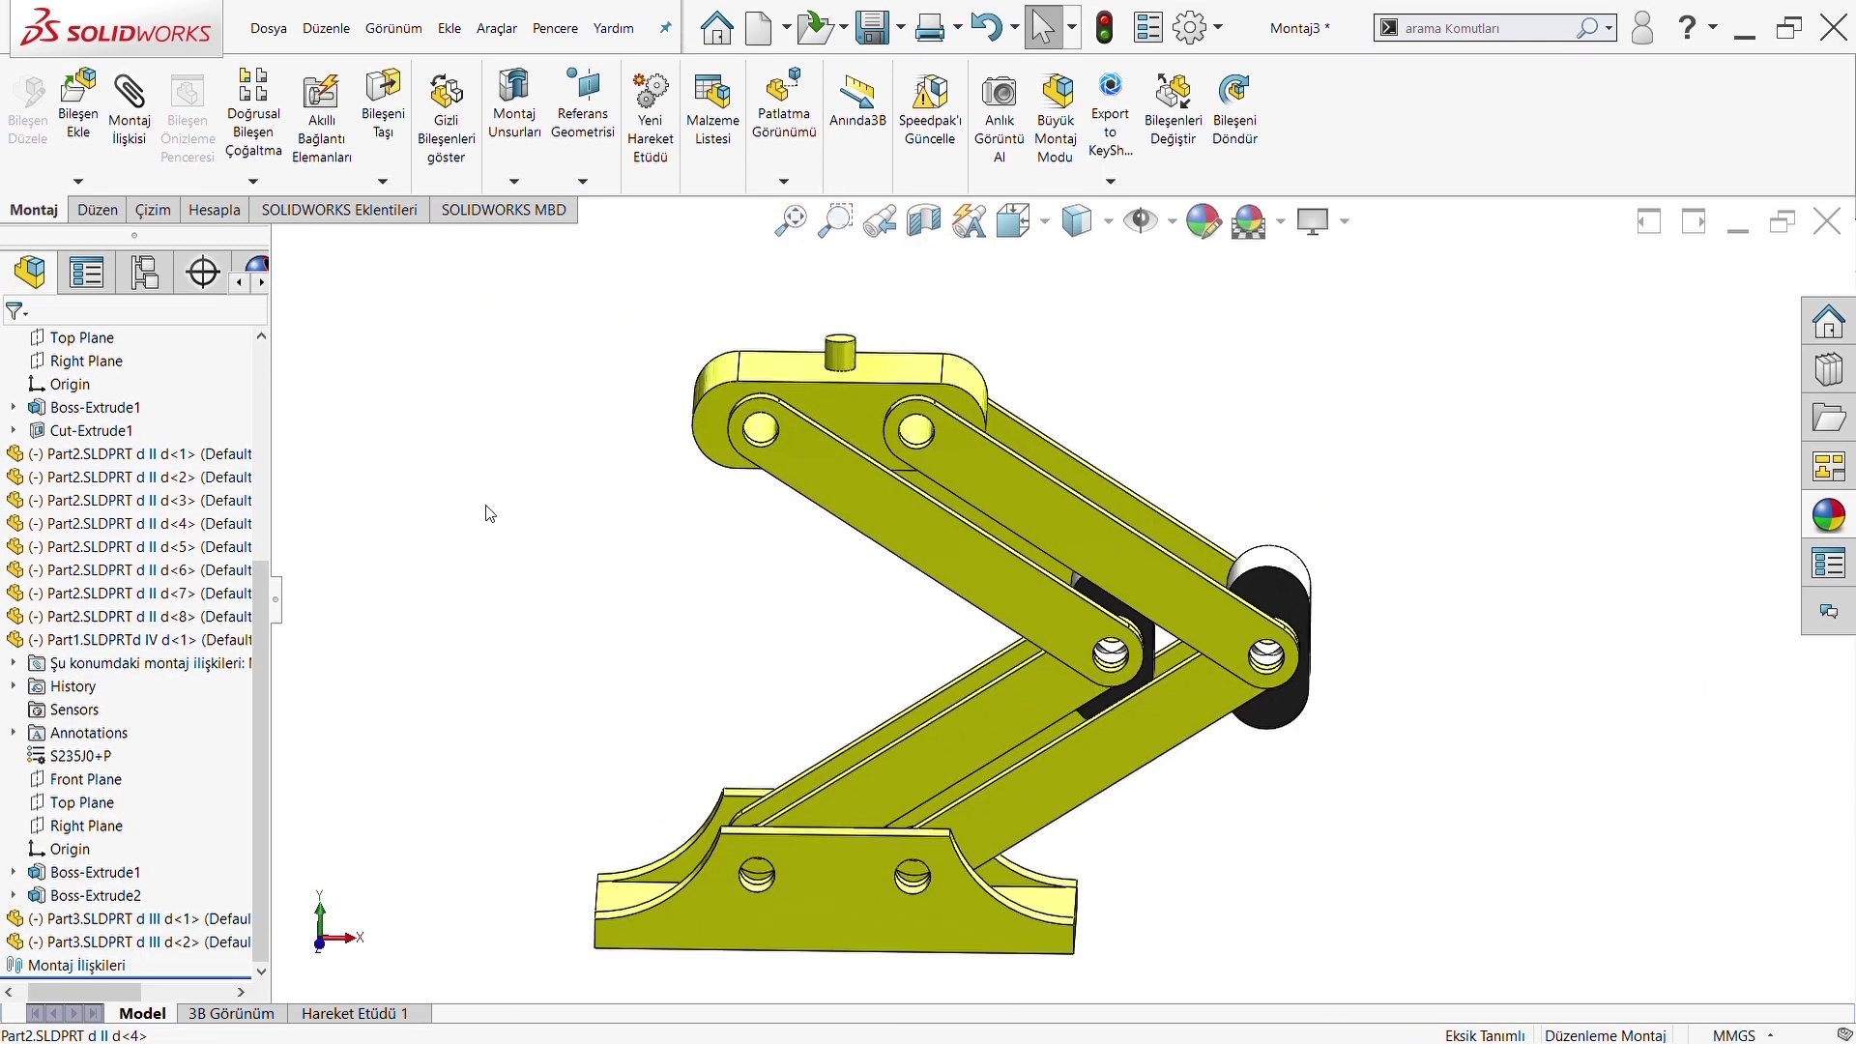
Raise the scissor linkage, view it isometrically, and begin inserting the crank screw
mouse_move(1063, 648)
left_mouse_down()
mouse_move(915, 509)
mouse_move(1054, 617)
left_mouse_up()
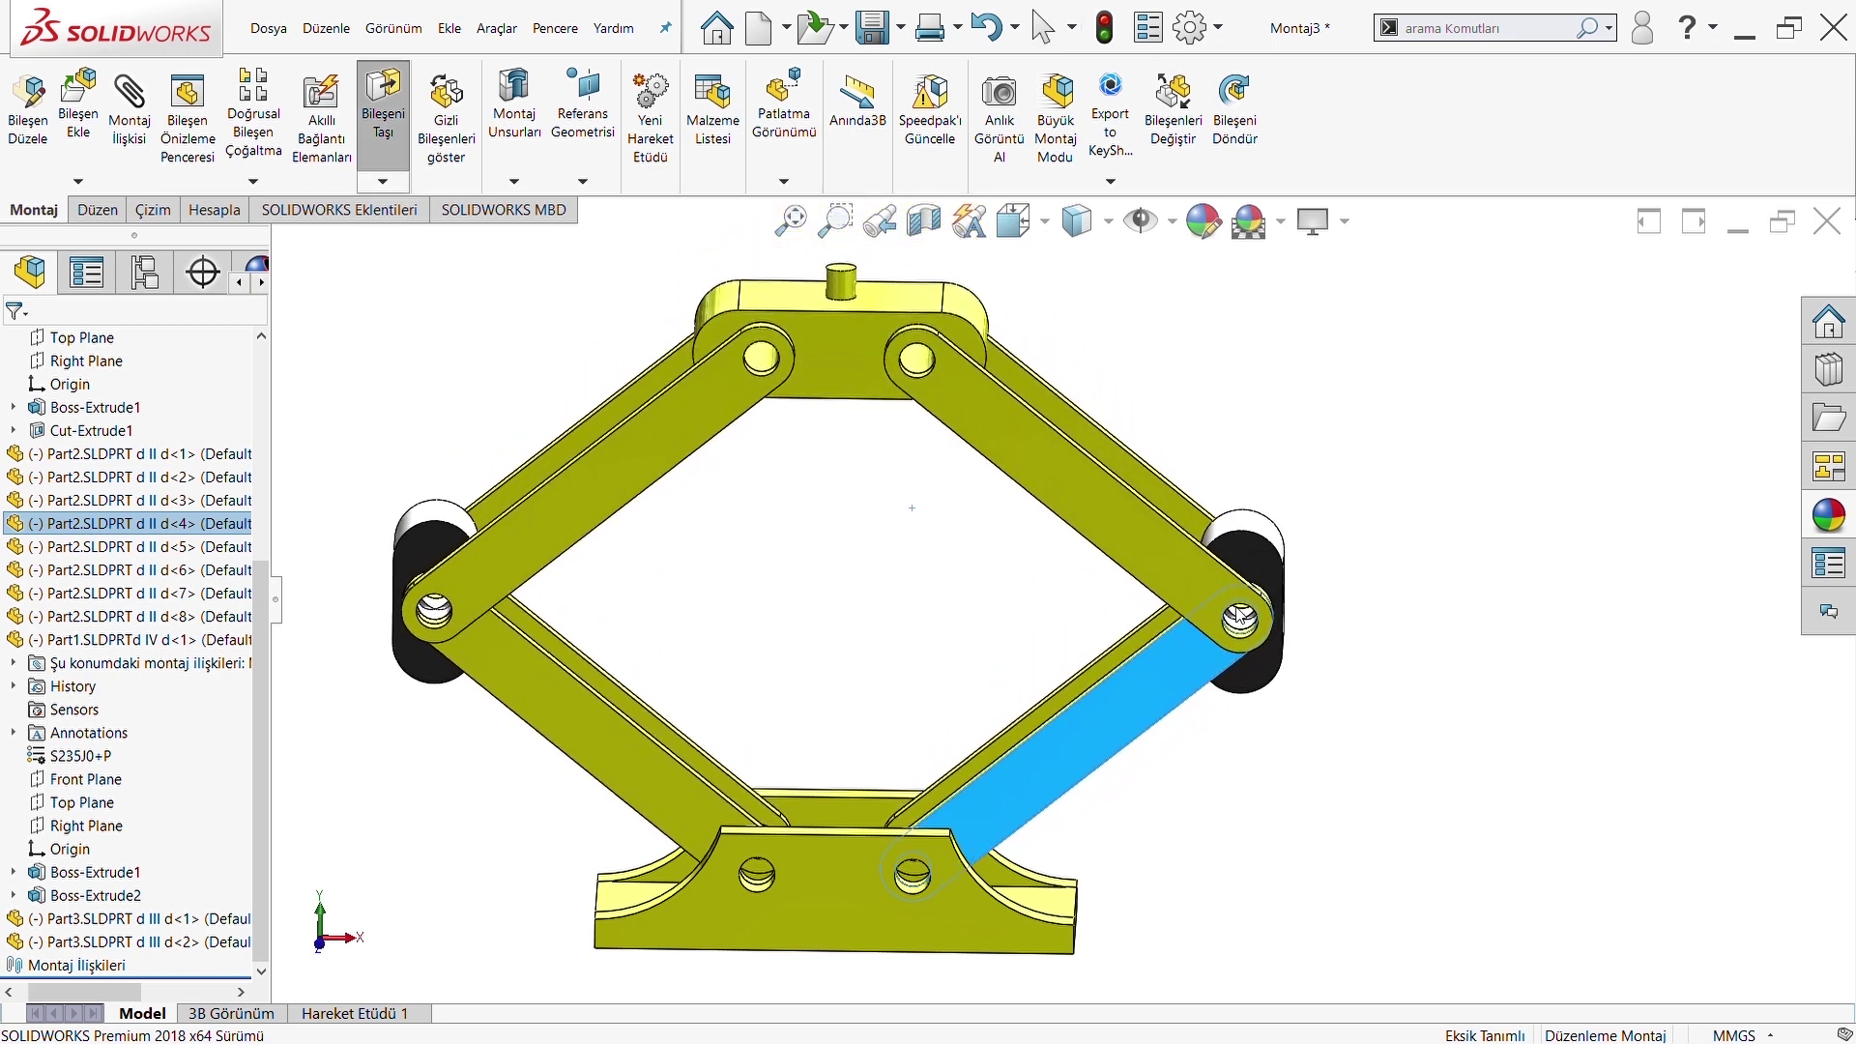
key("ctrl+7")
key("Escape")
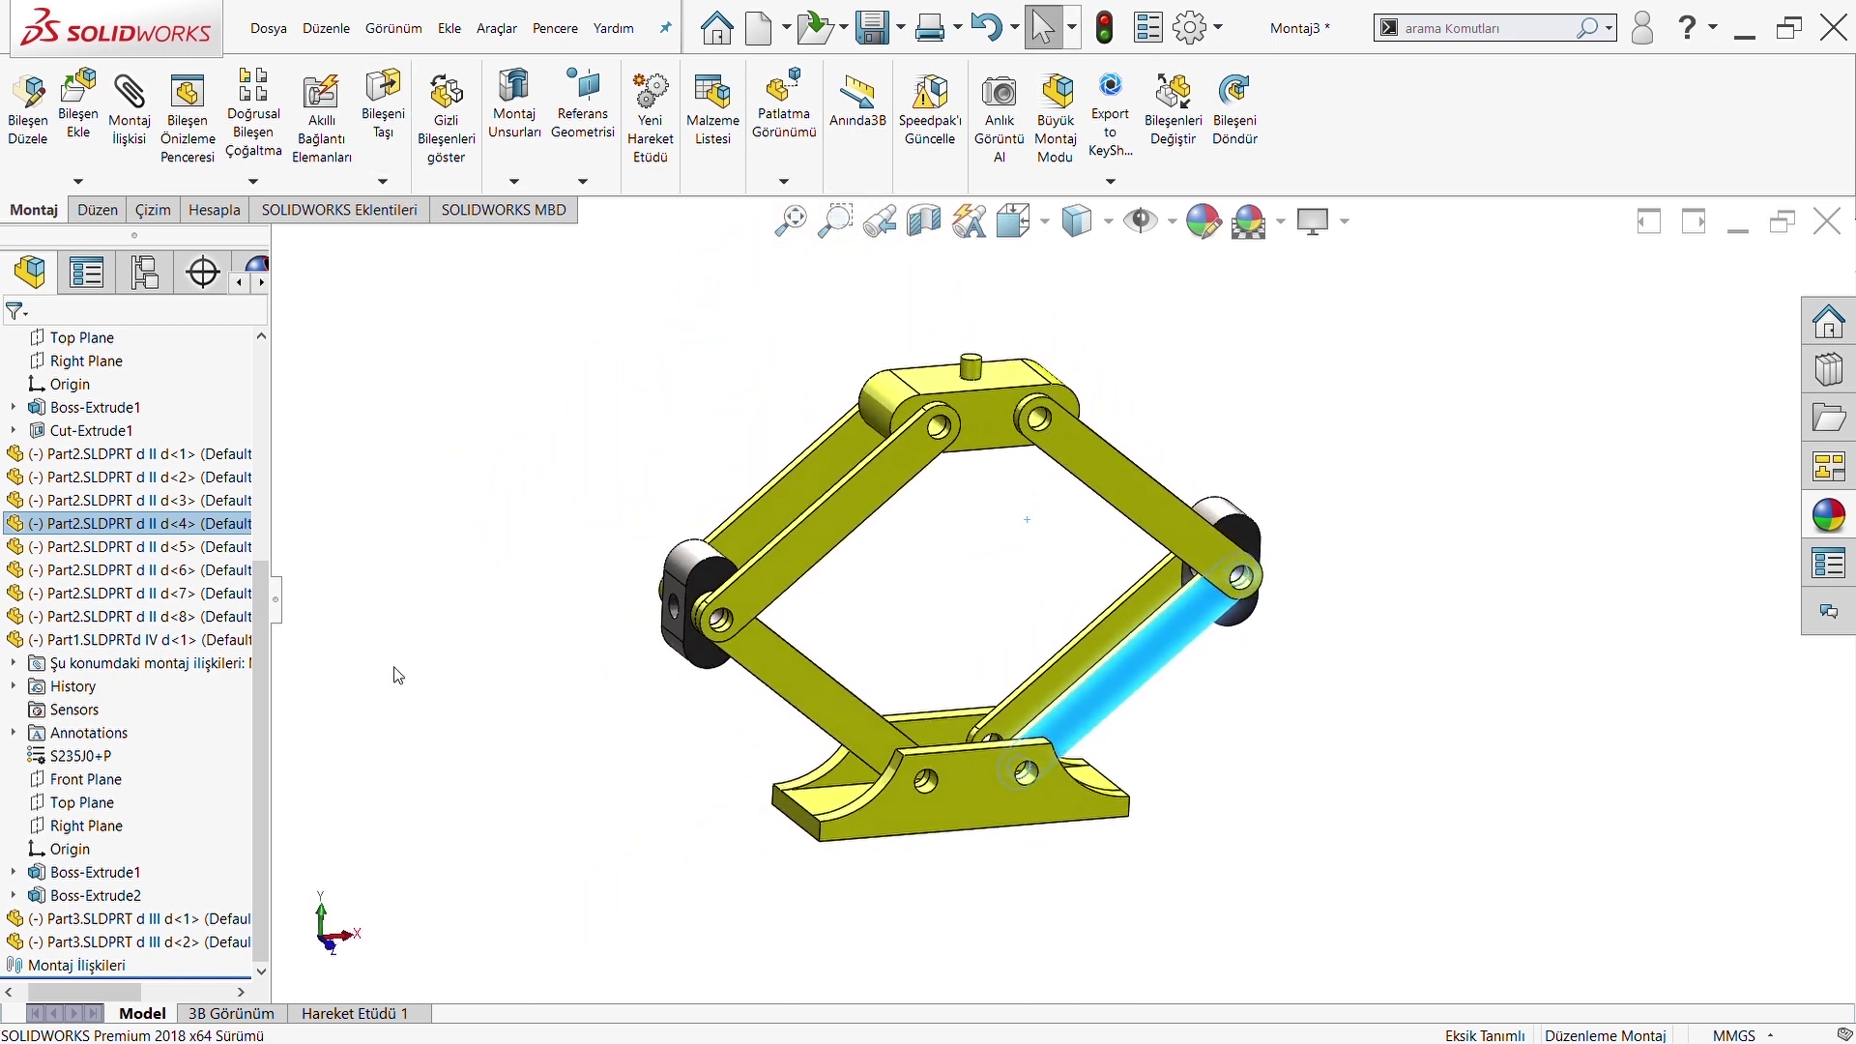
scroll(5, 638, "up", 4)
scroll(842, 682, "down", 3)
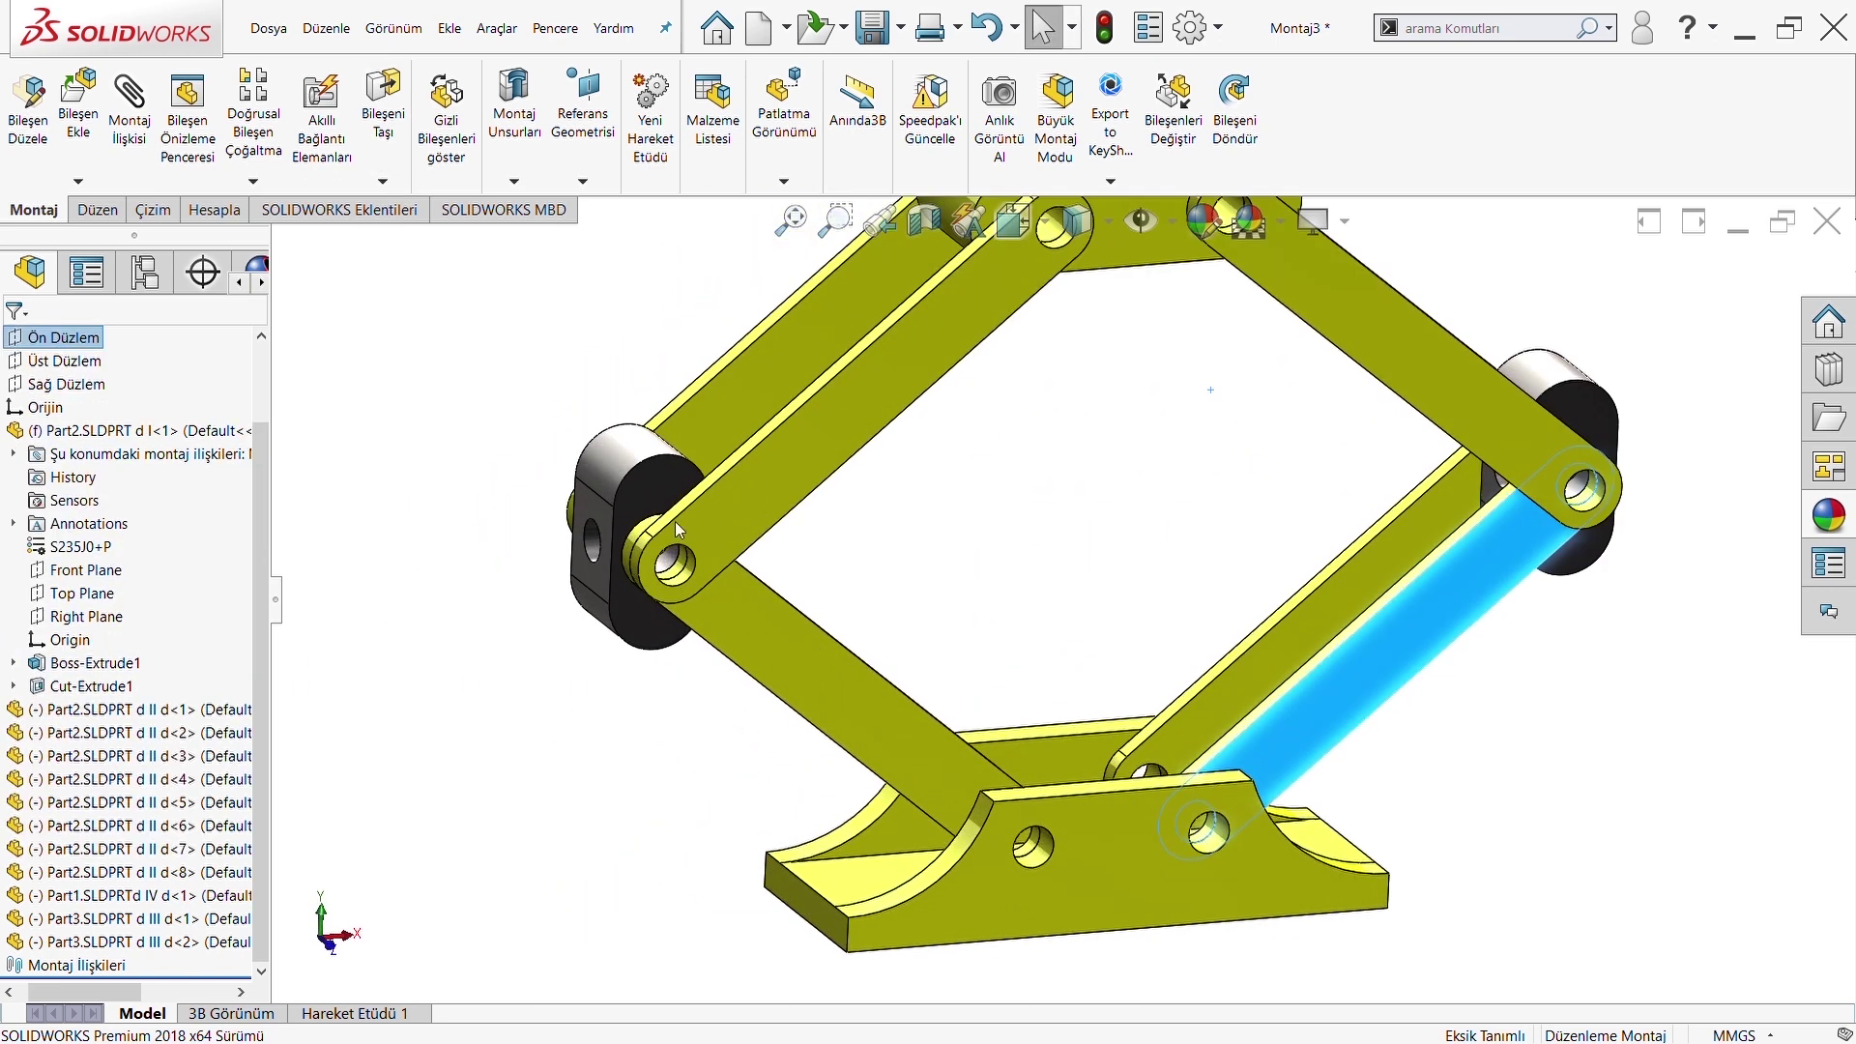
scroll(1027, 626, "up", 3)
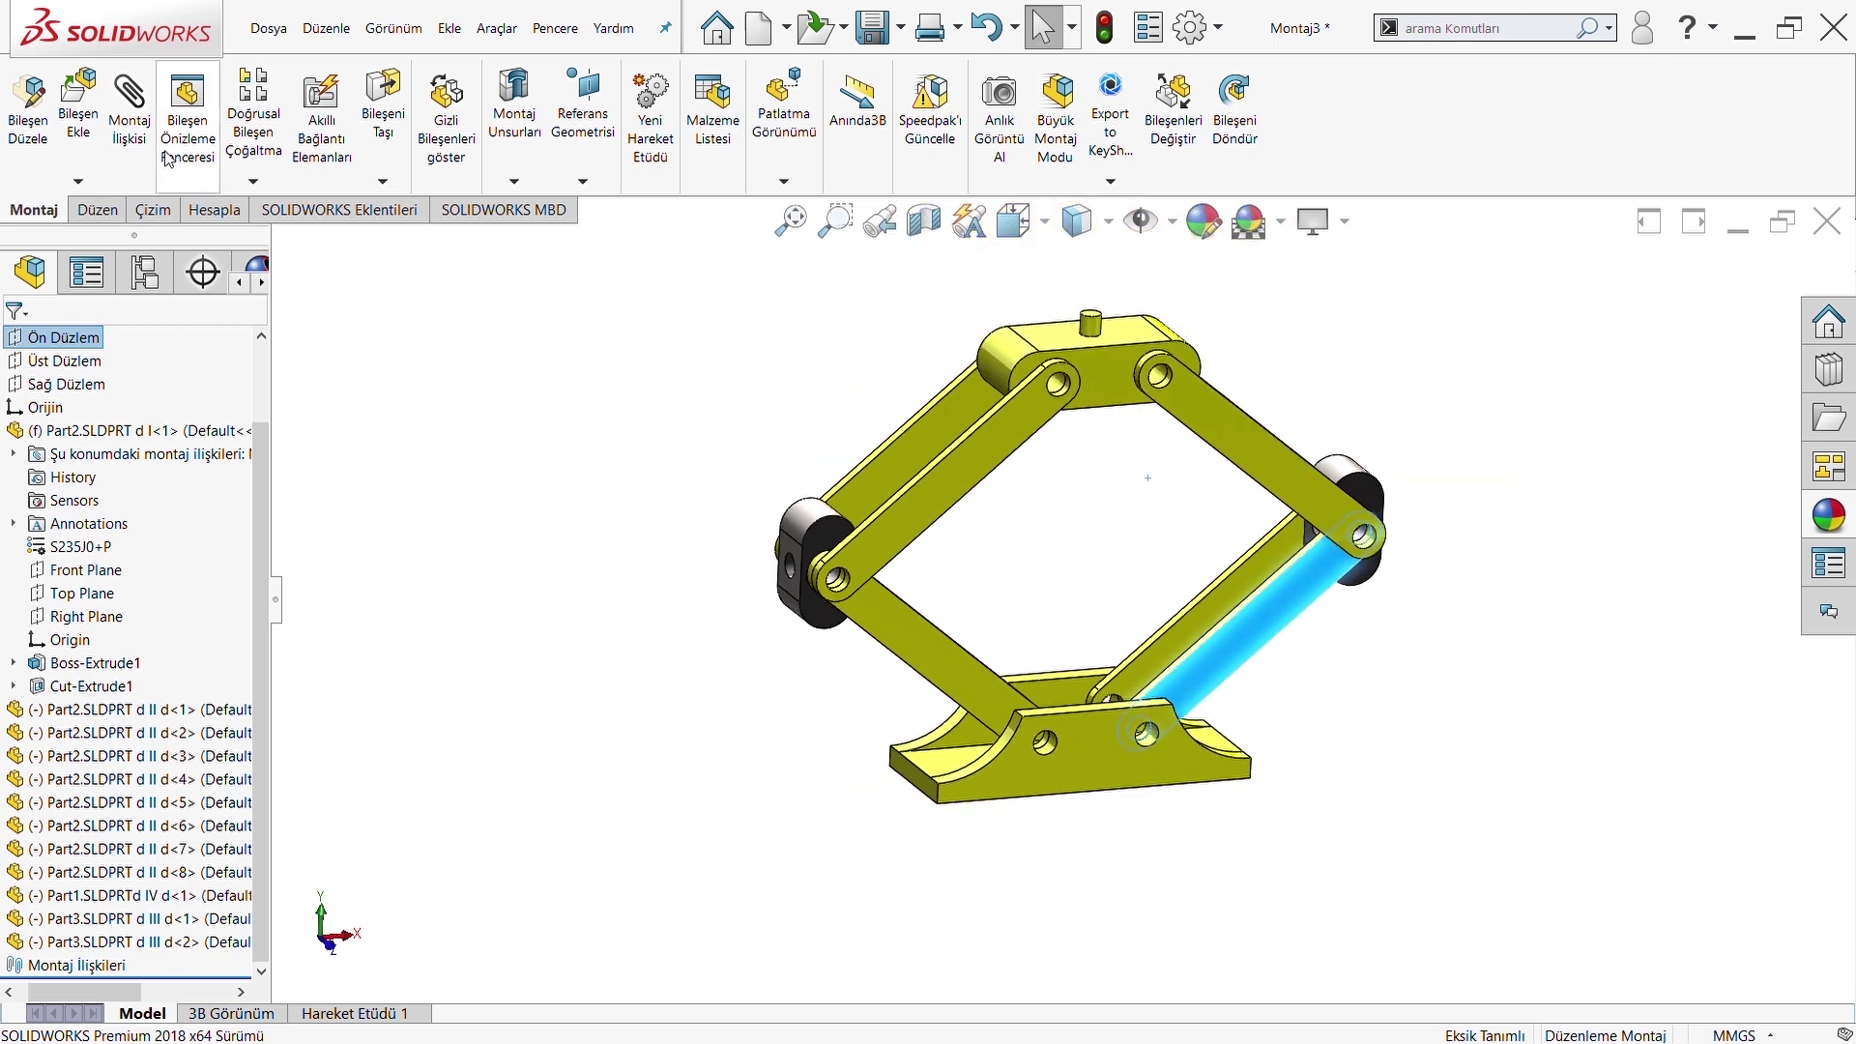
left_click(78, 106)
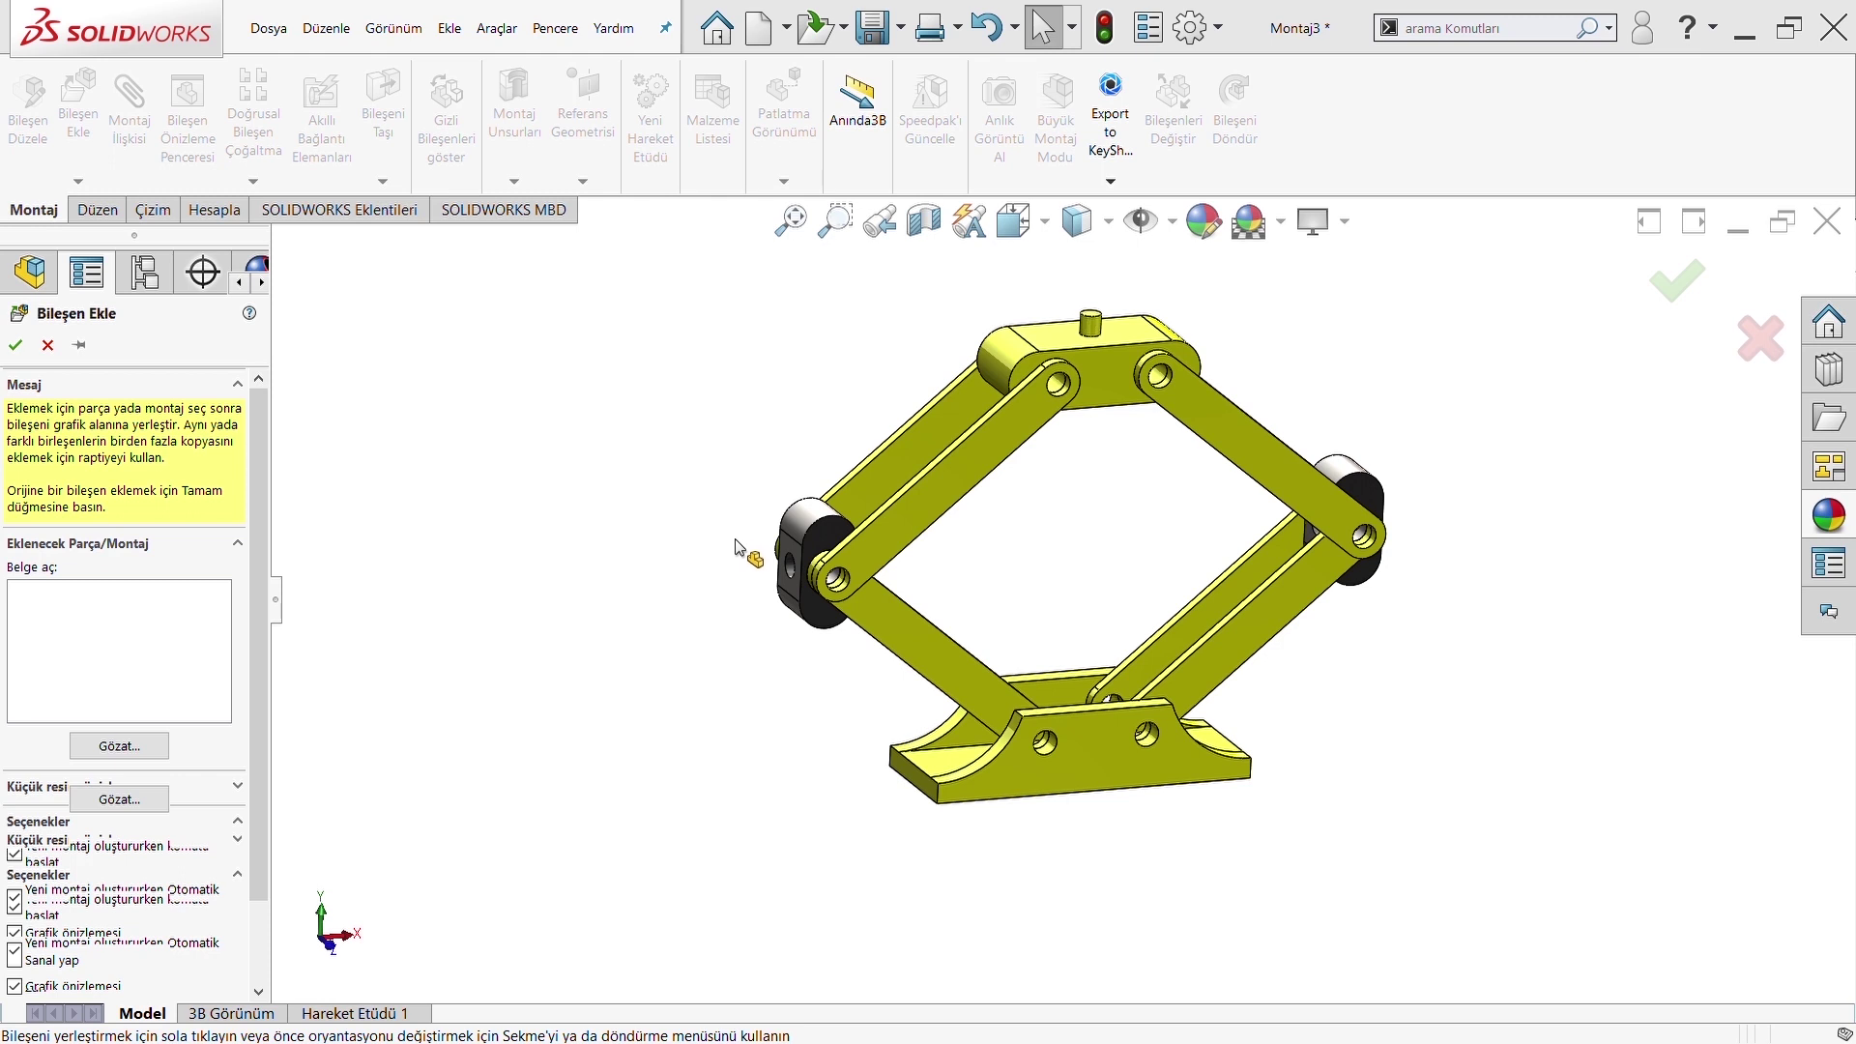
Place the threaded crank screw concentric with the block's hole
left_click(675, 460)
scroll(628, 527, "down", 3)
left_click(598, 436)
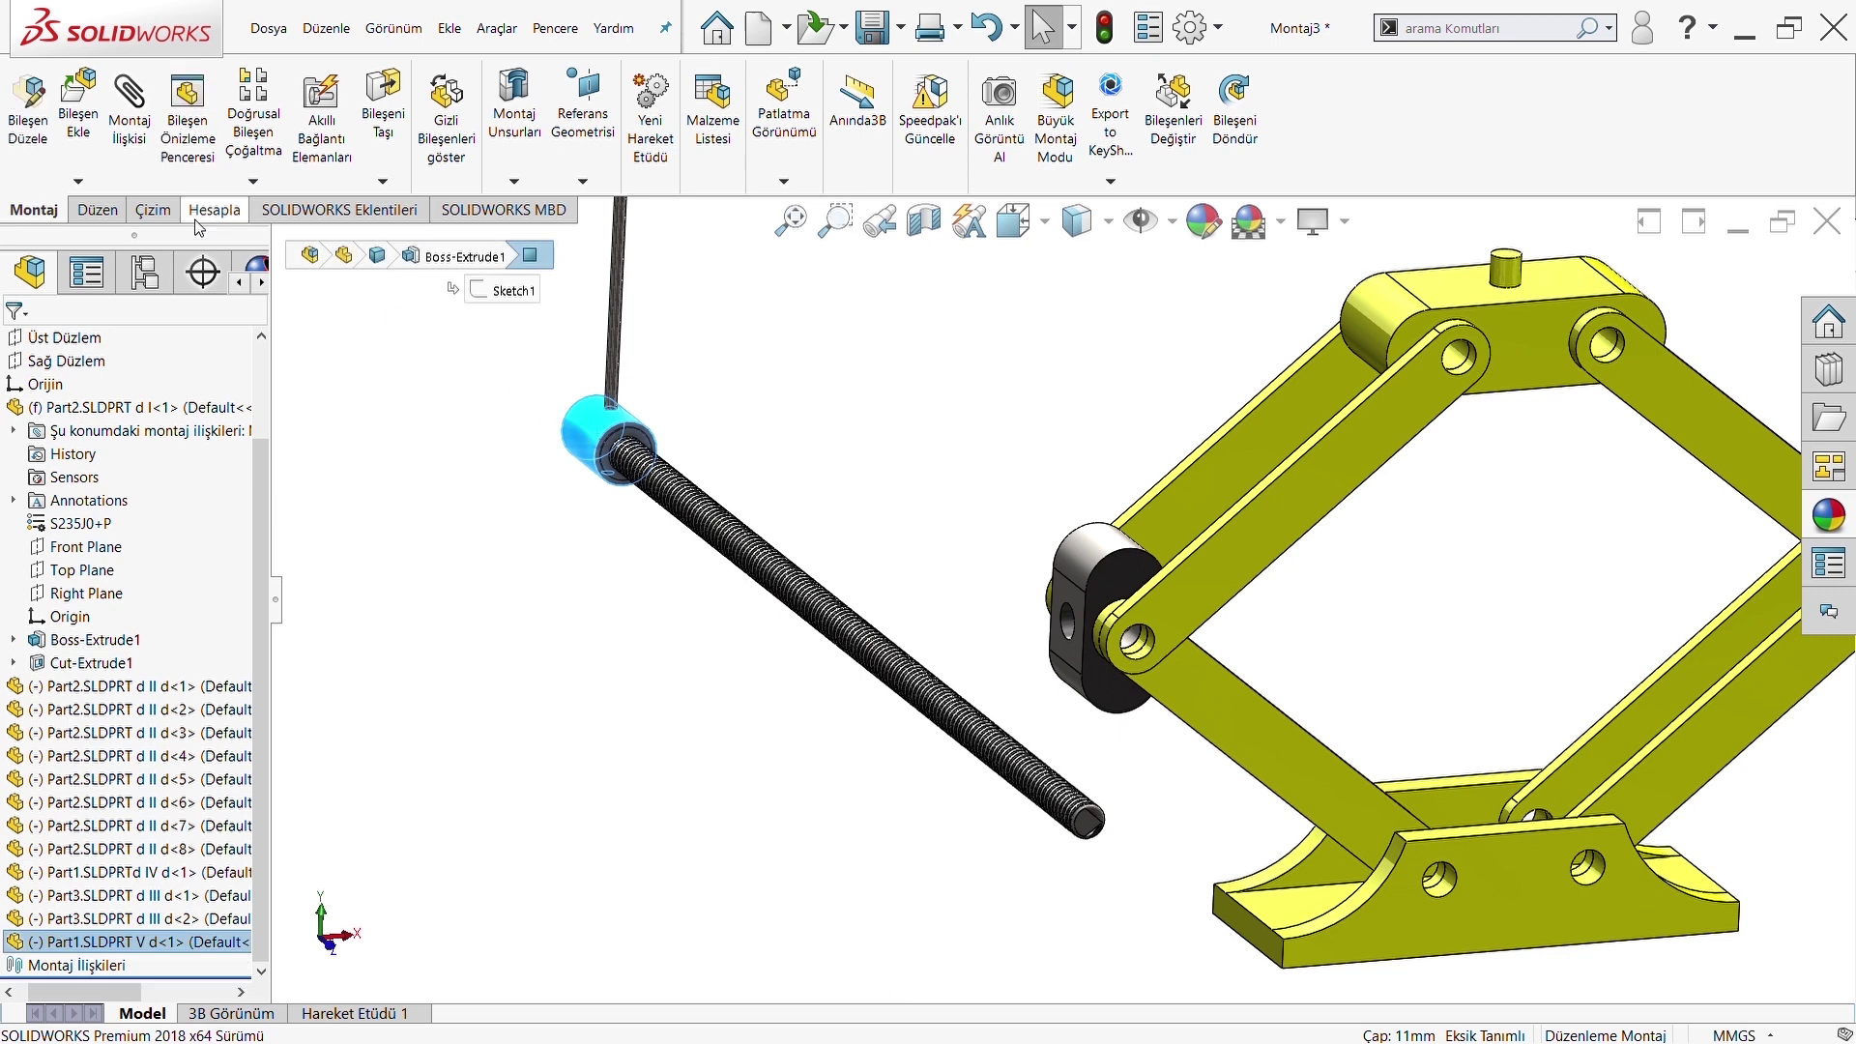
left_click(1069, 621)
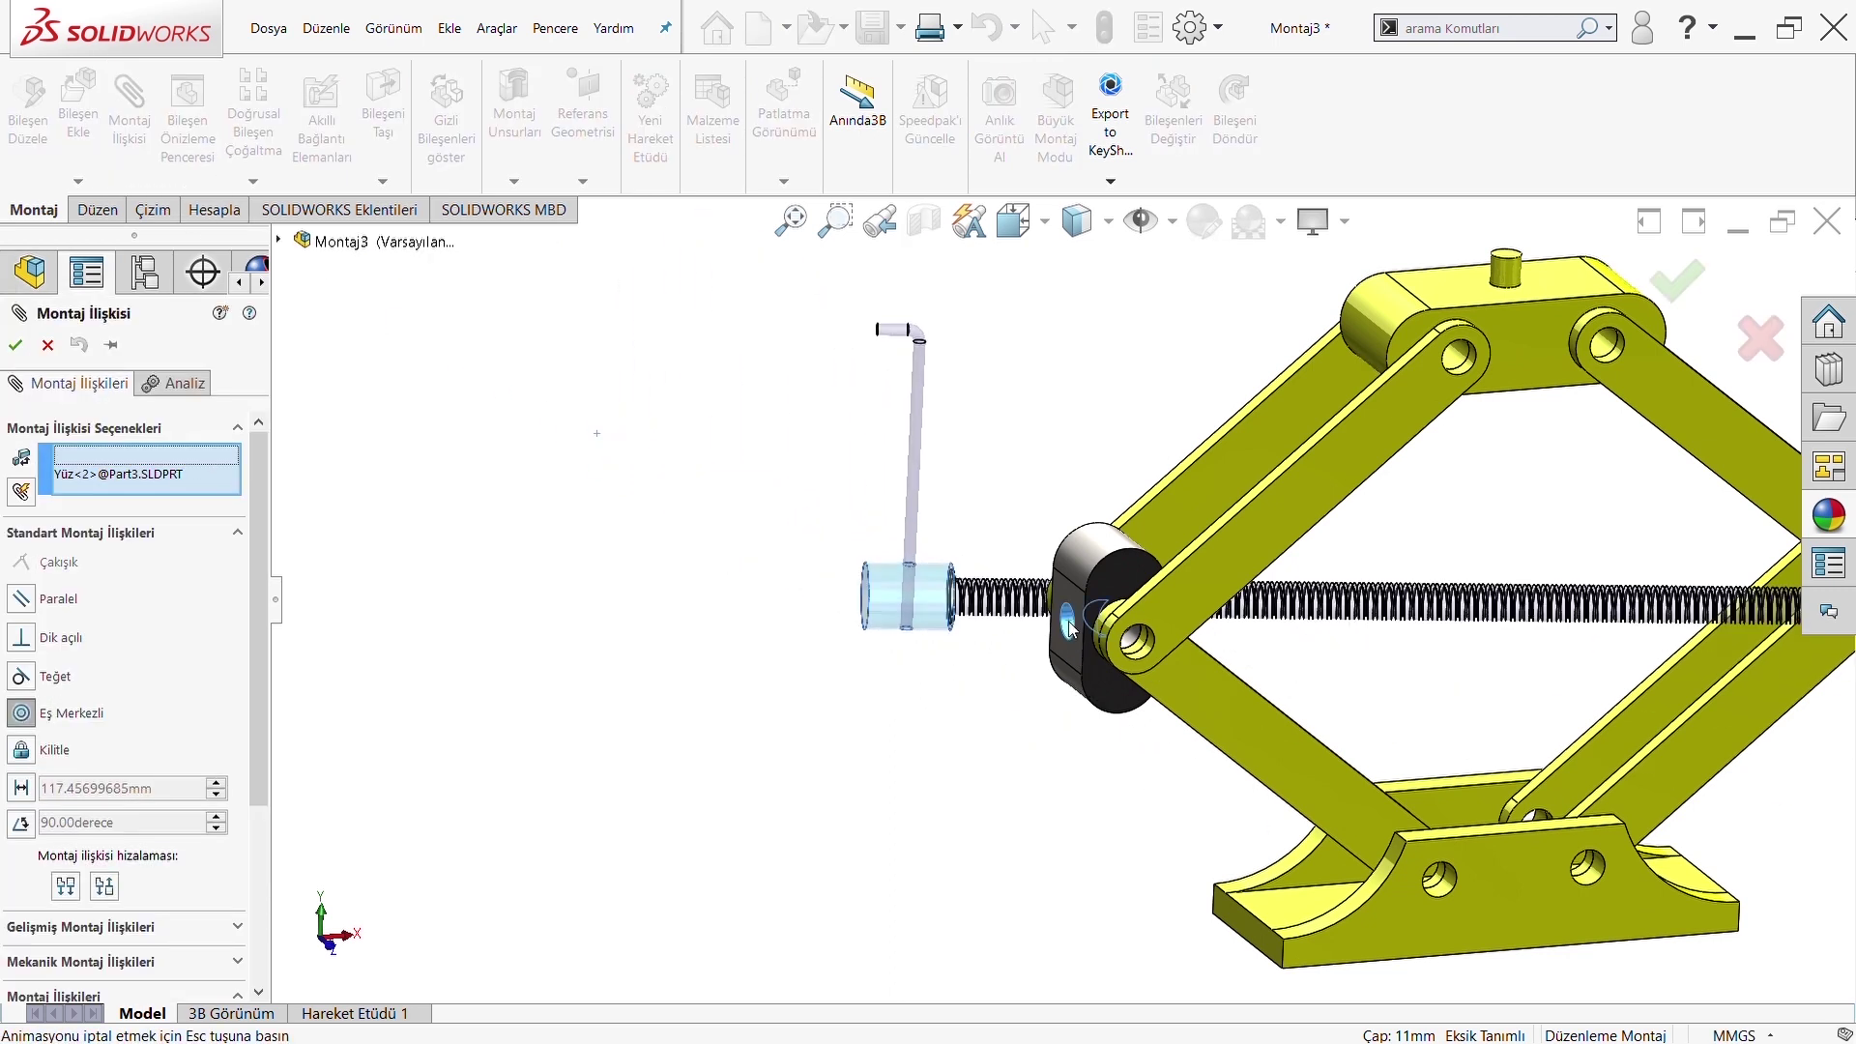
key("Return")
key("Return")
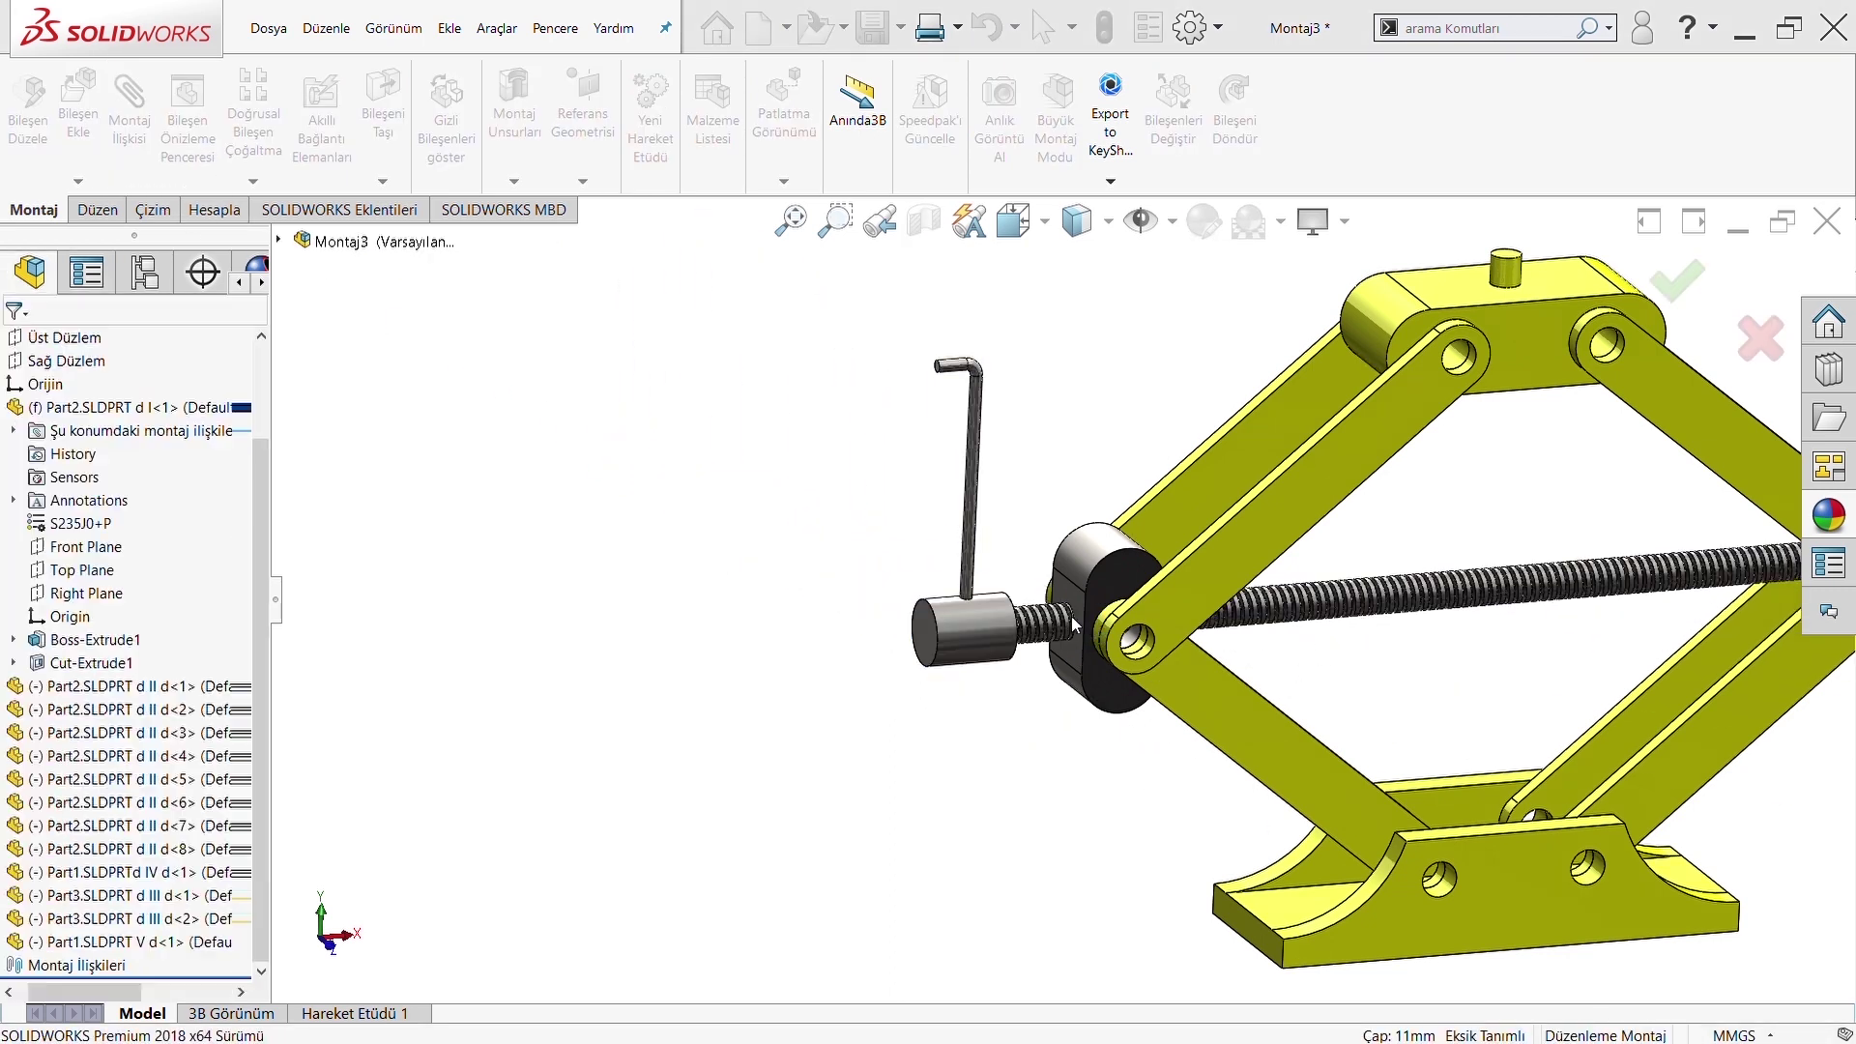
Seat the crank collar's end face flush on the block with mate Çakışık4
scroll(967, 623, "down", 3)
scroll(948, 620, "down", 2)
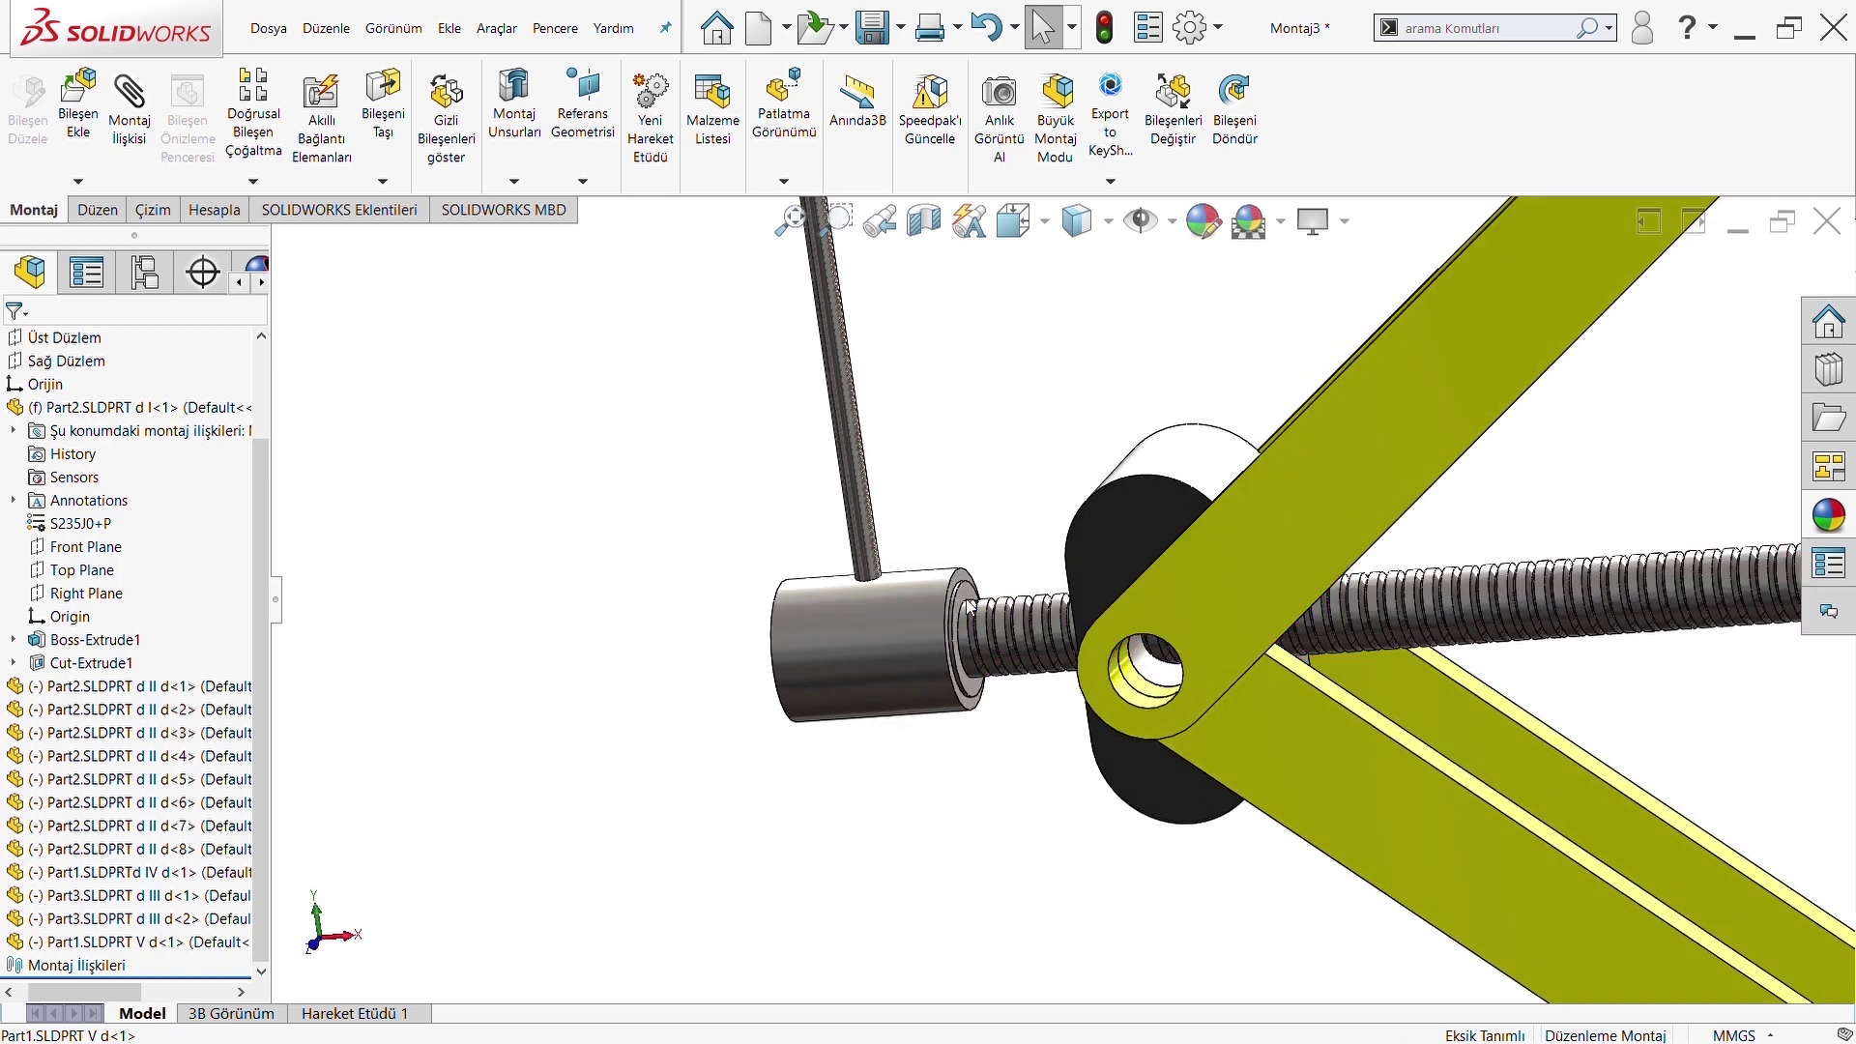
left_click(970, 607)
middle_click_drag(970, 607, 1044, 579)
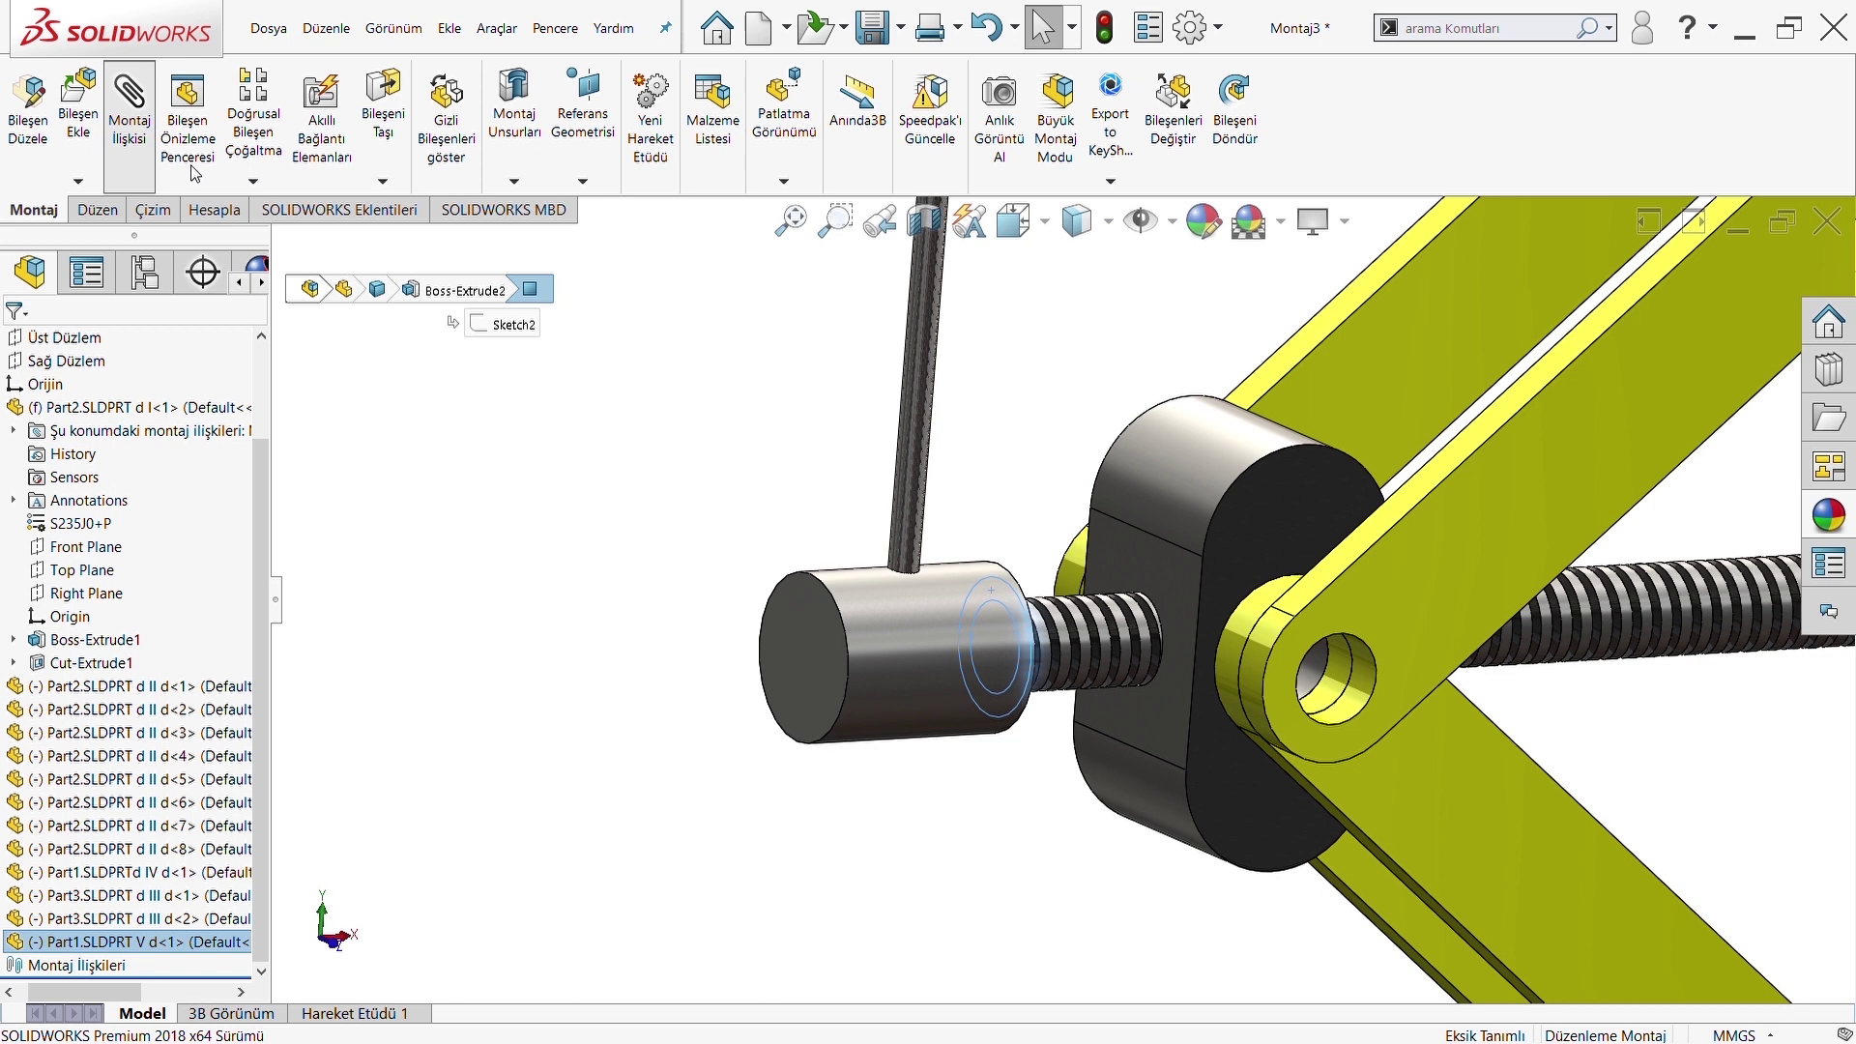
left_click(1158, 572)
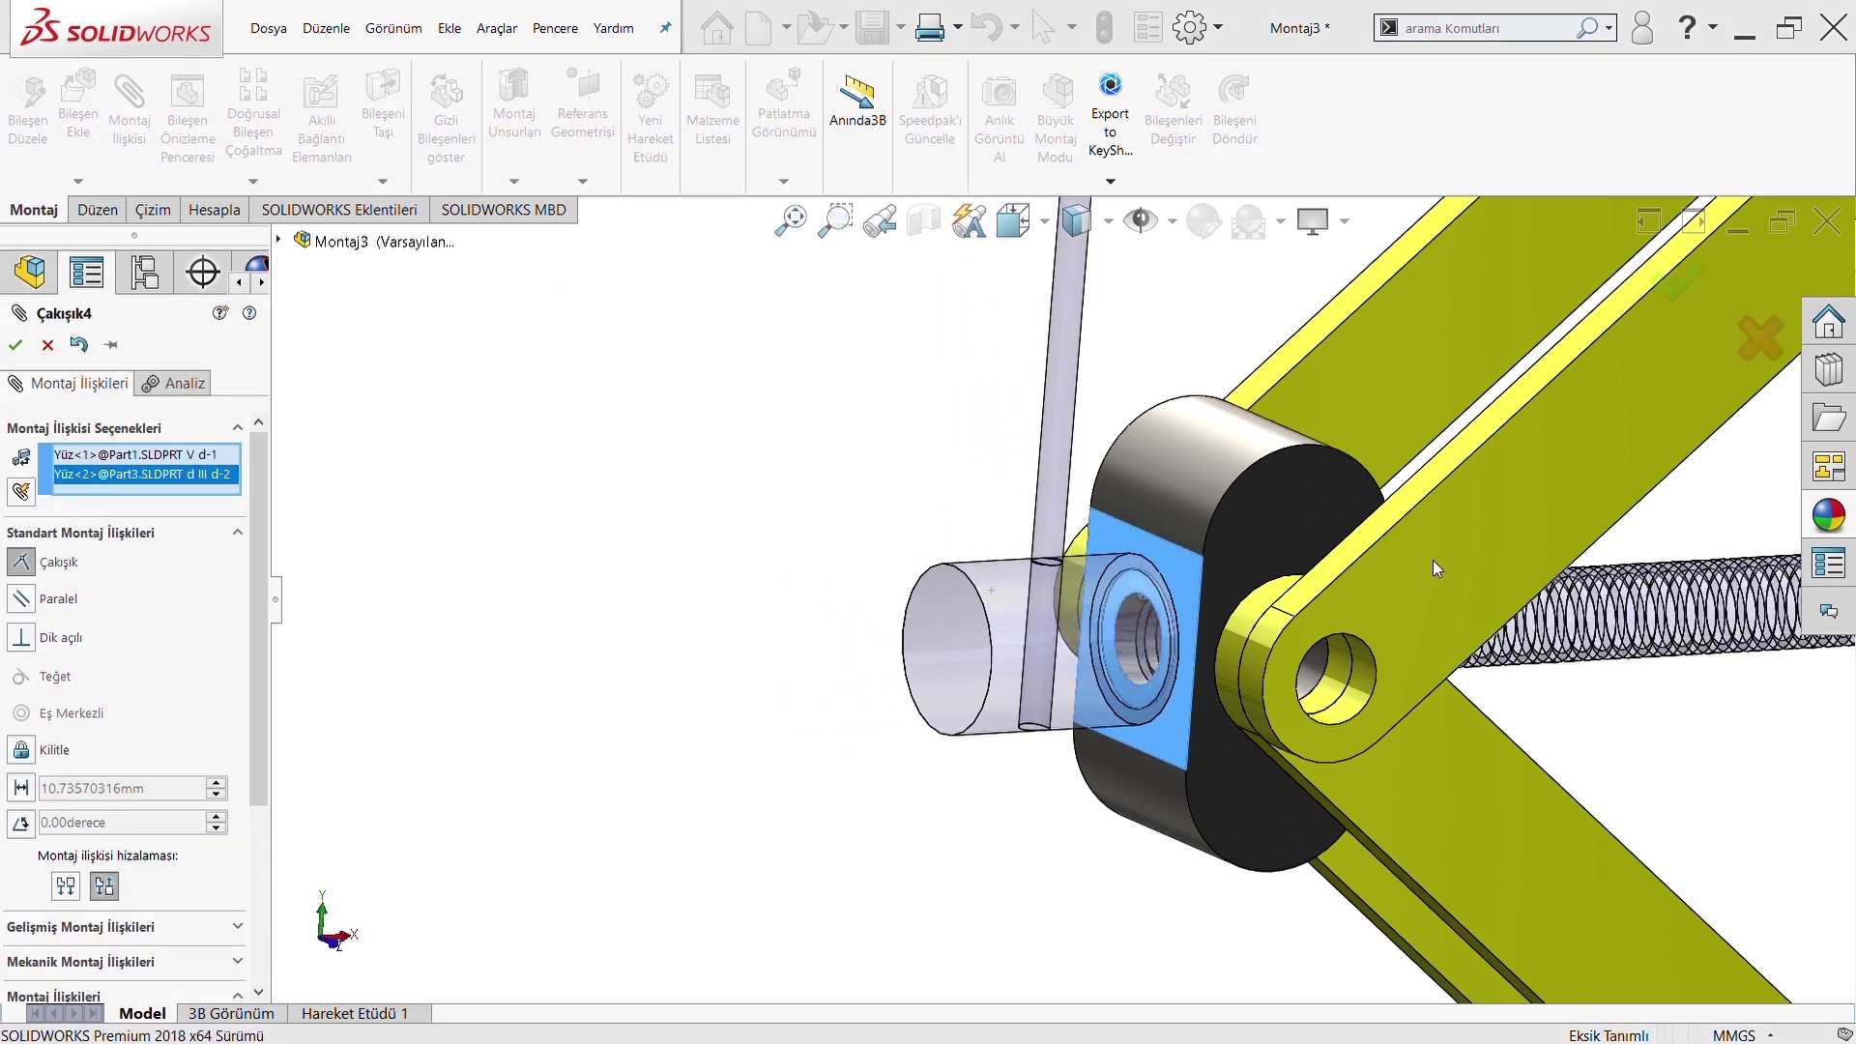
key("Escape")
scroll(1359, 663, "up", 5)
scroll(1430, 667, "up", 3)
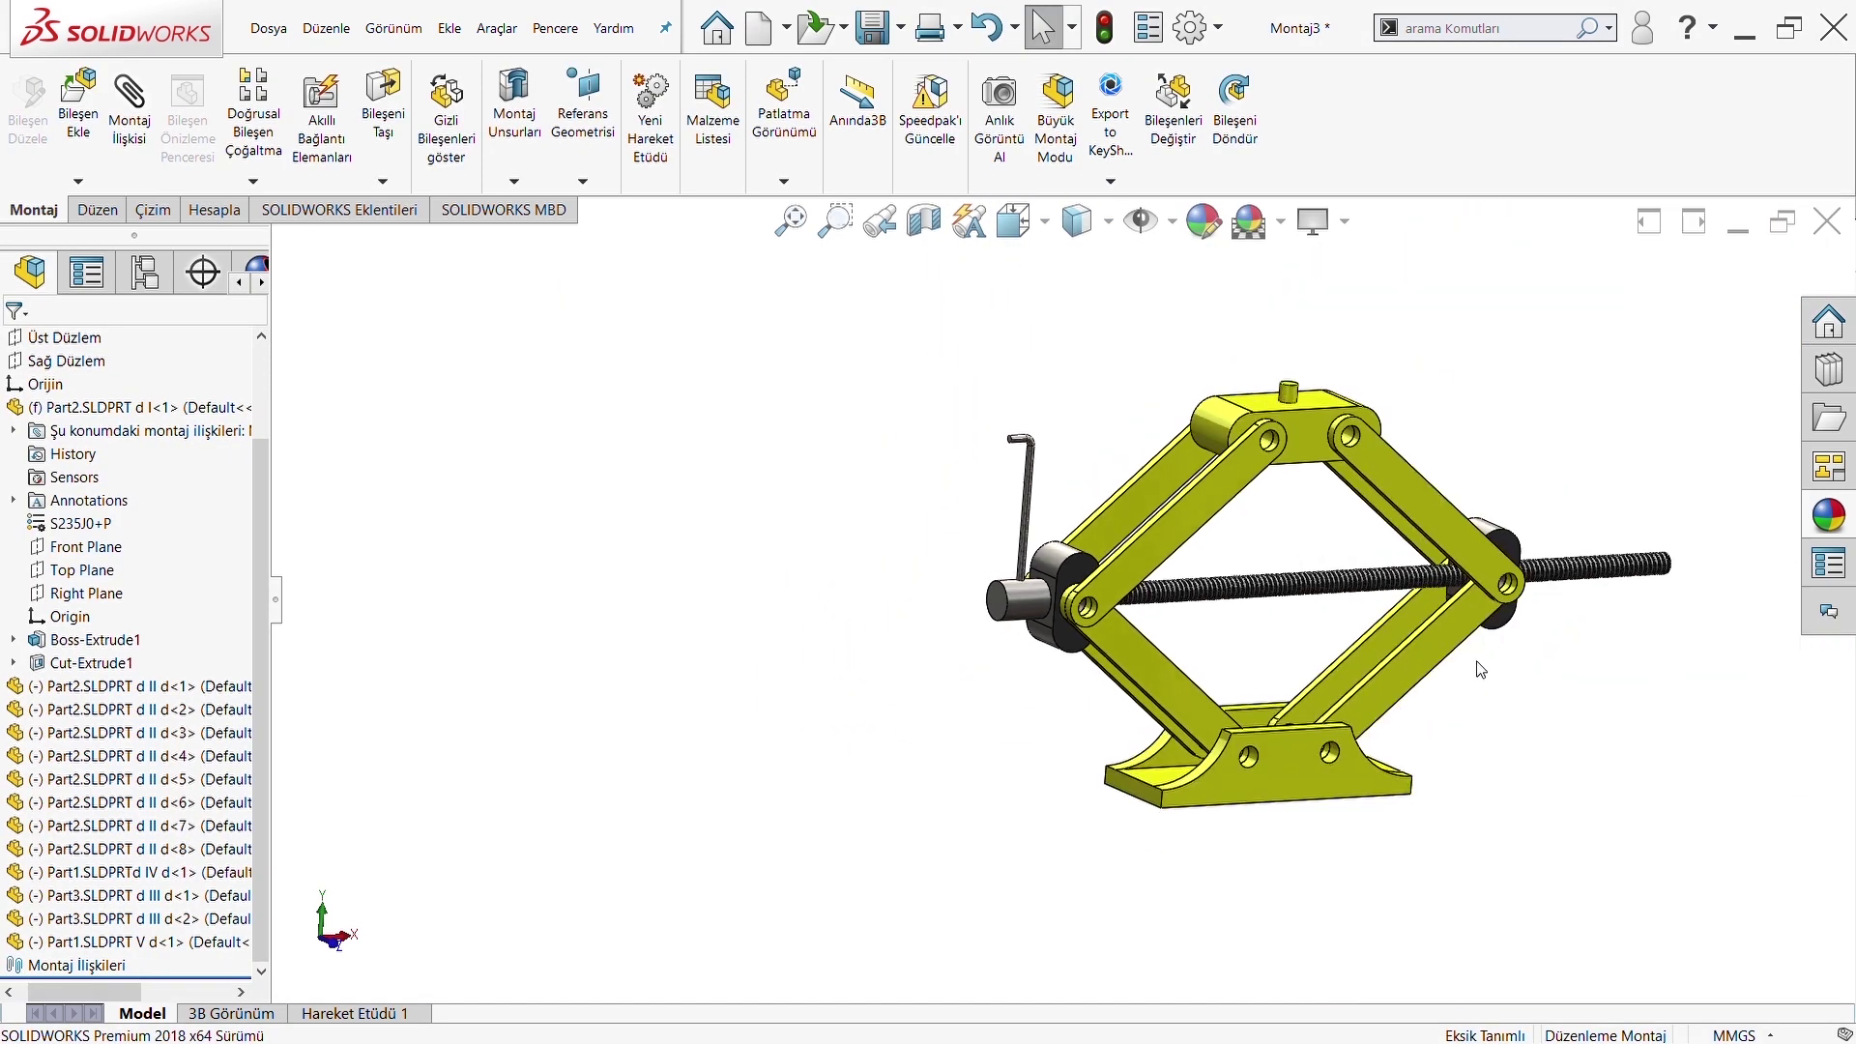
scroll(1479, 667, "down", 4)
Start a new mate and choose the Screw type under Mechanical Mates
key("f")
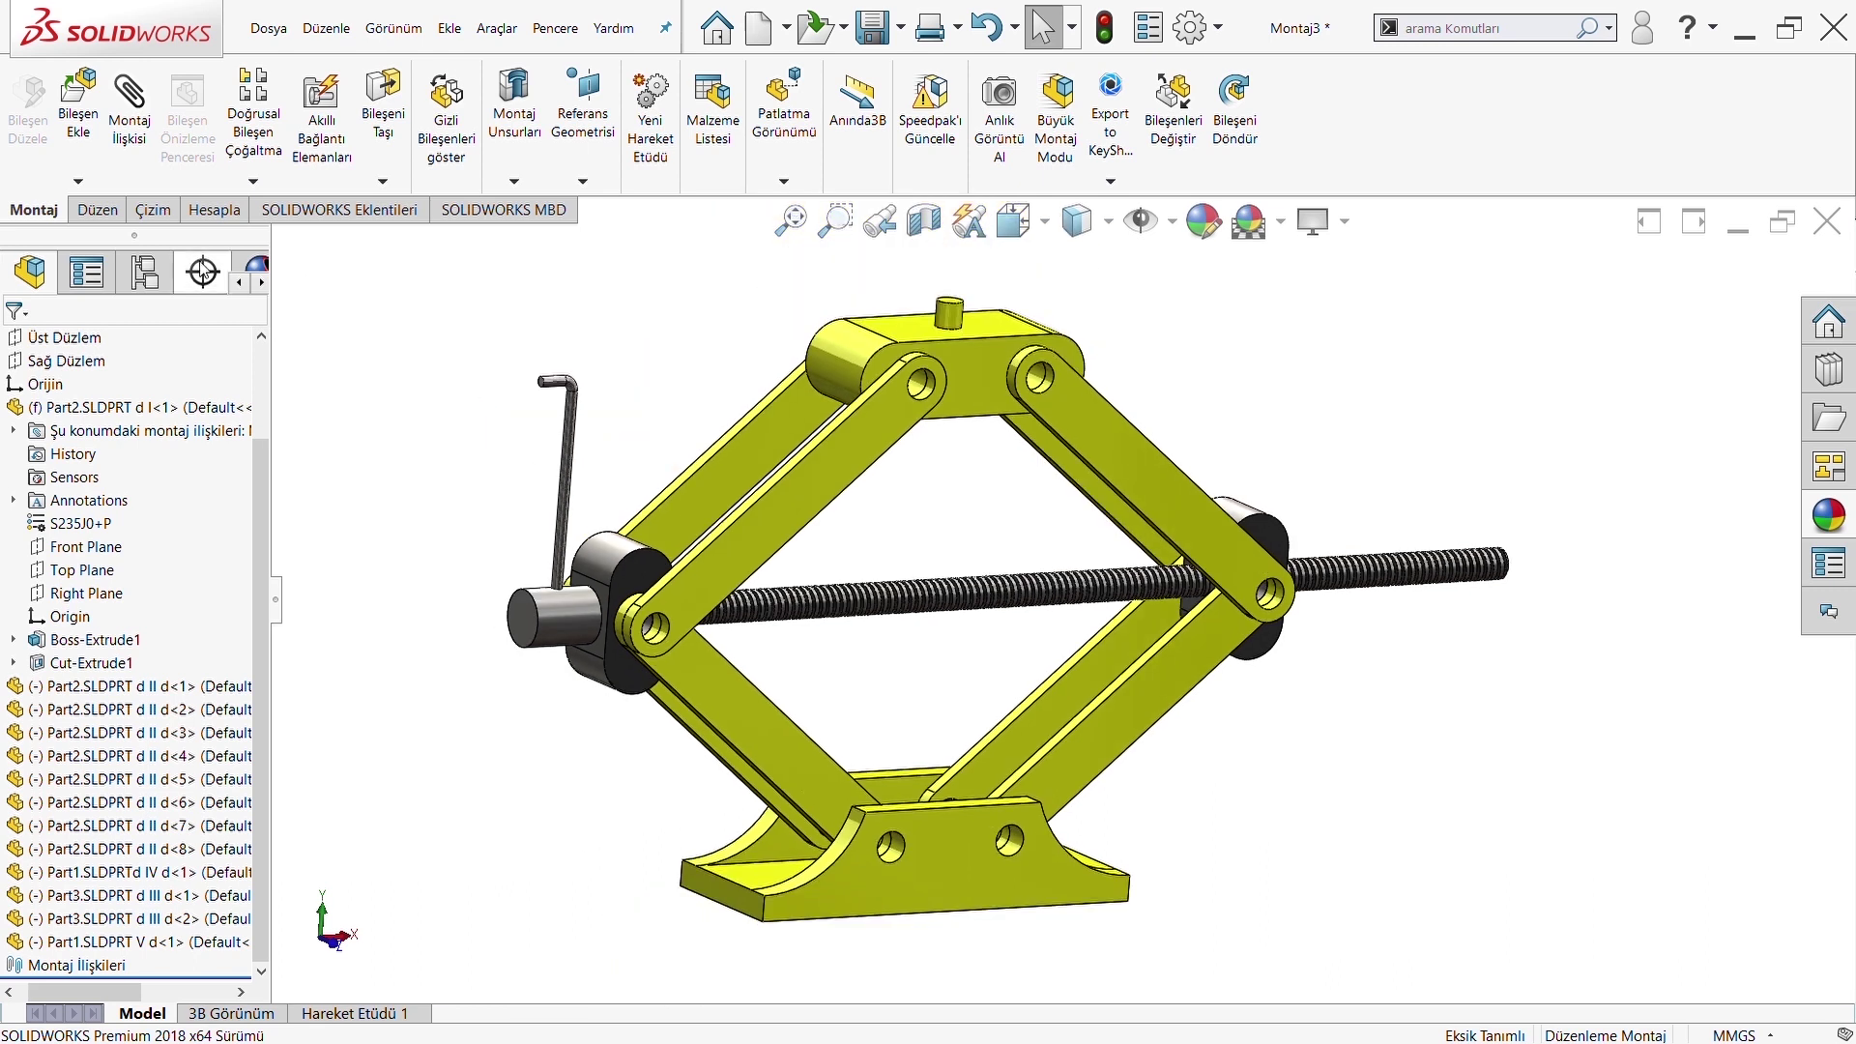
left_click(116, 120)
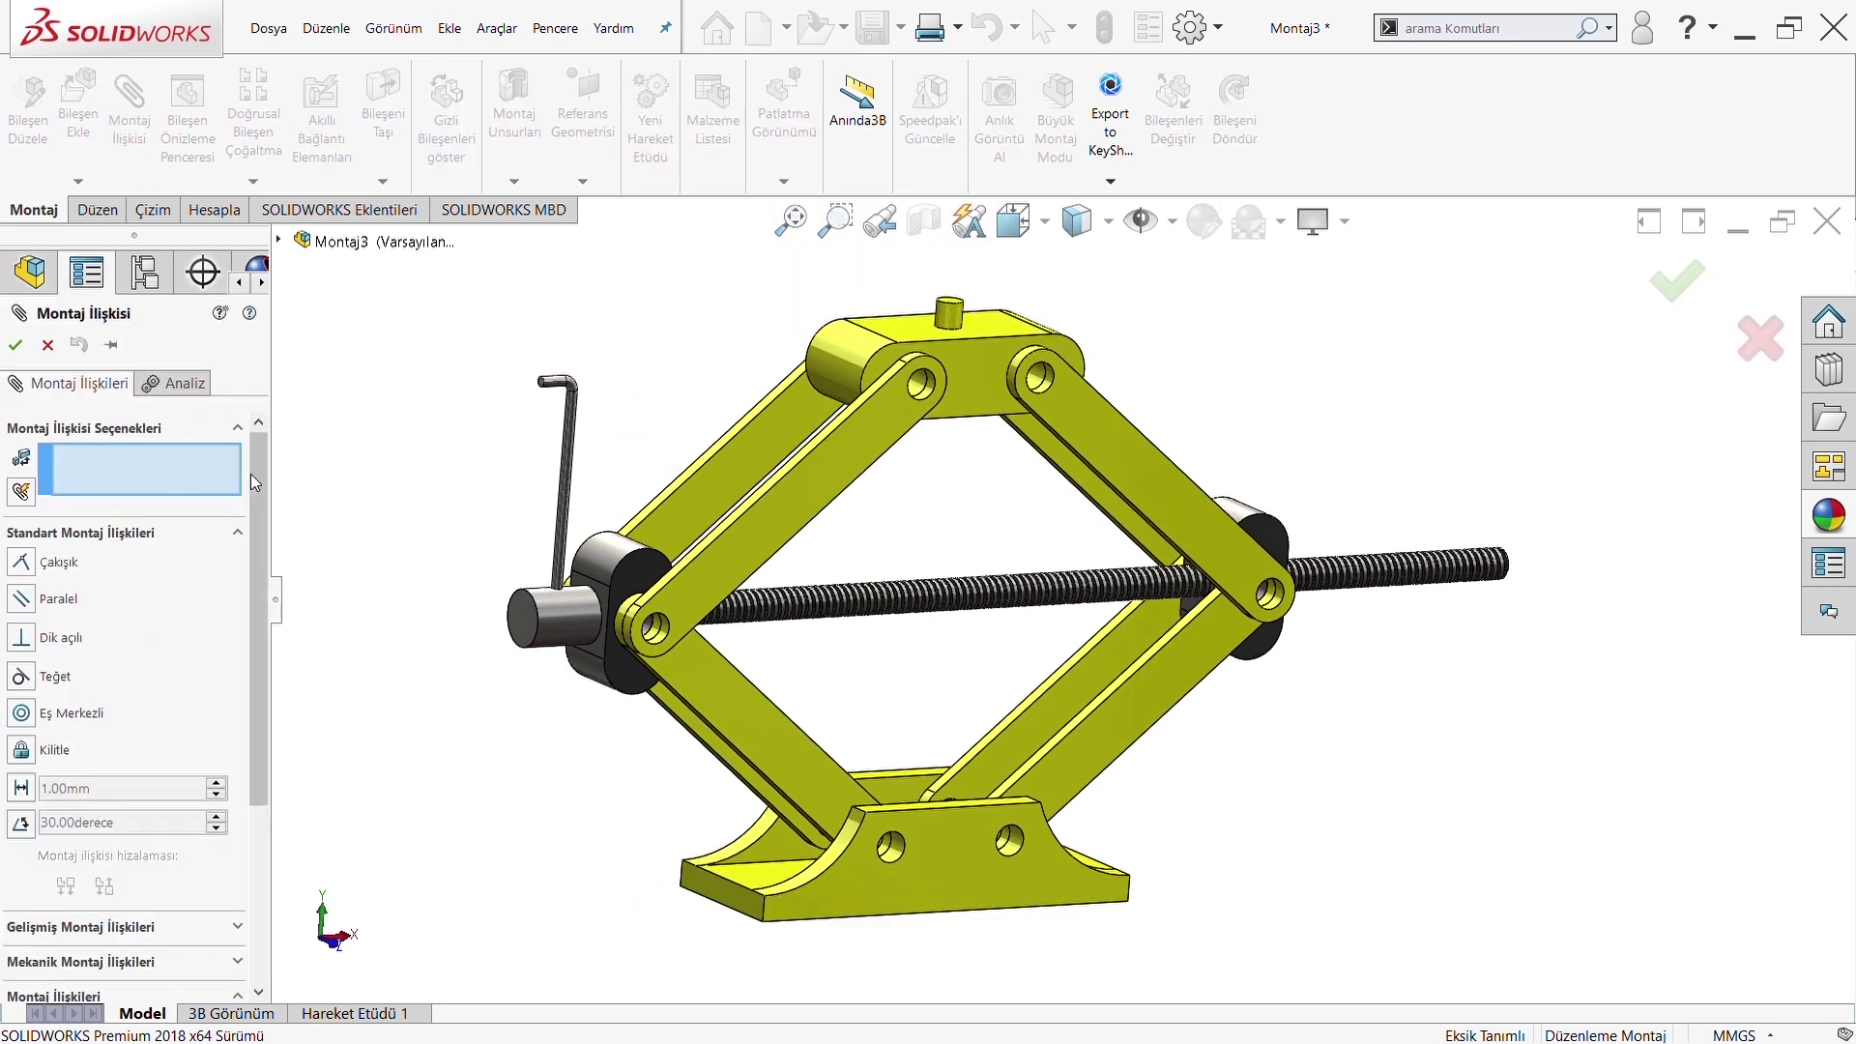
scroll(251, 474, "down", 5)
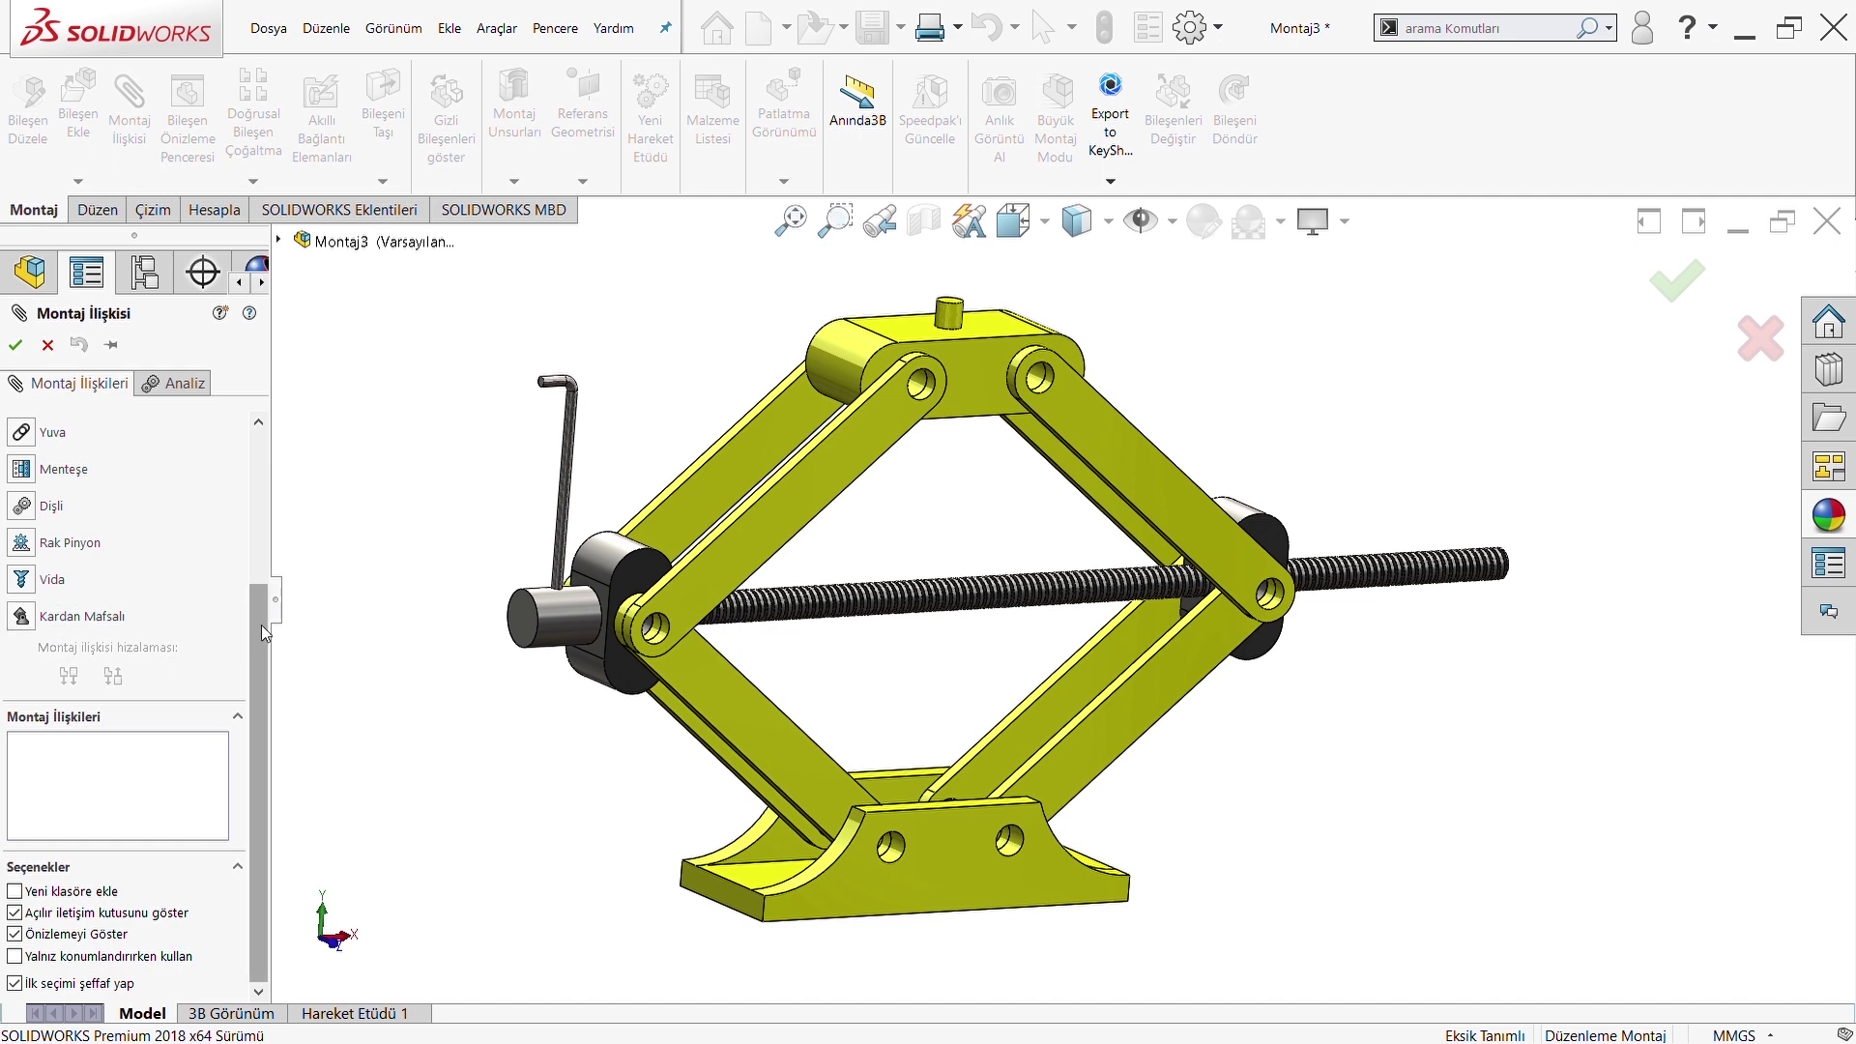
scroll(261, 624, "up", 5)
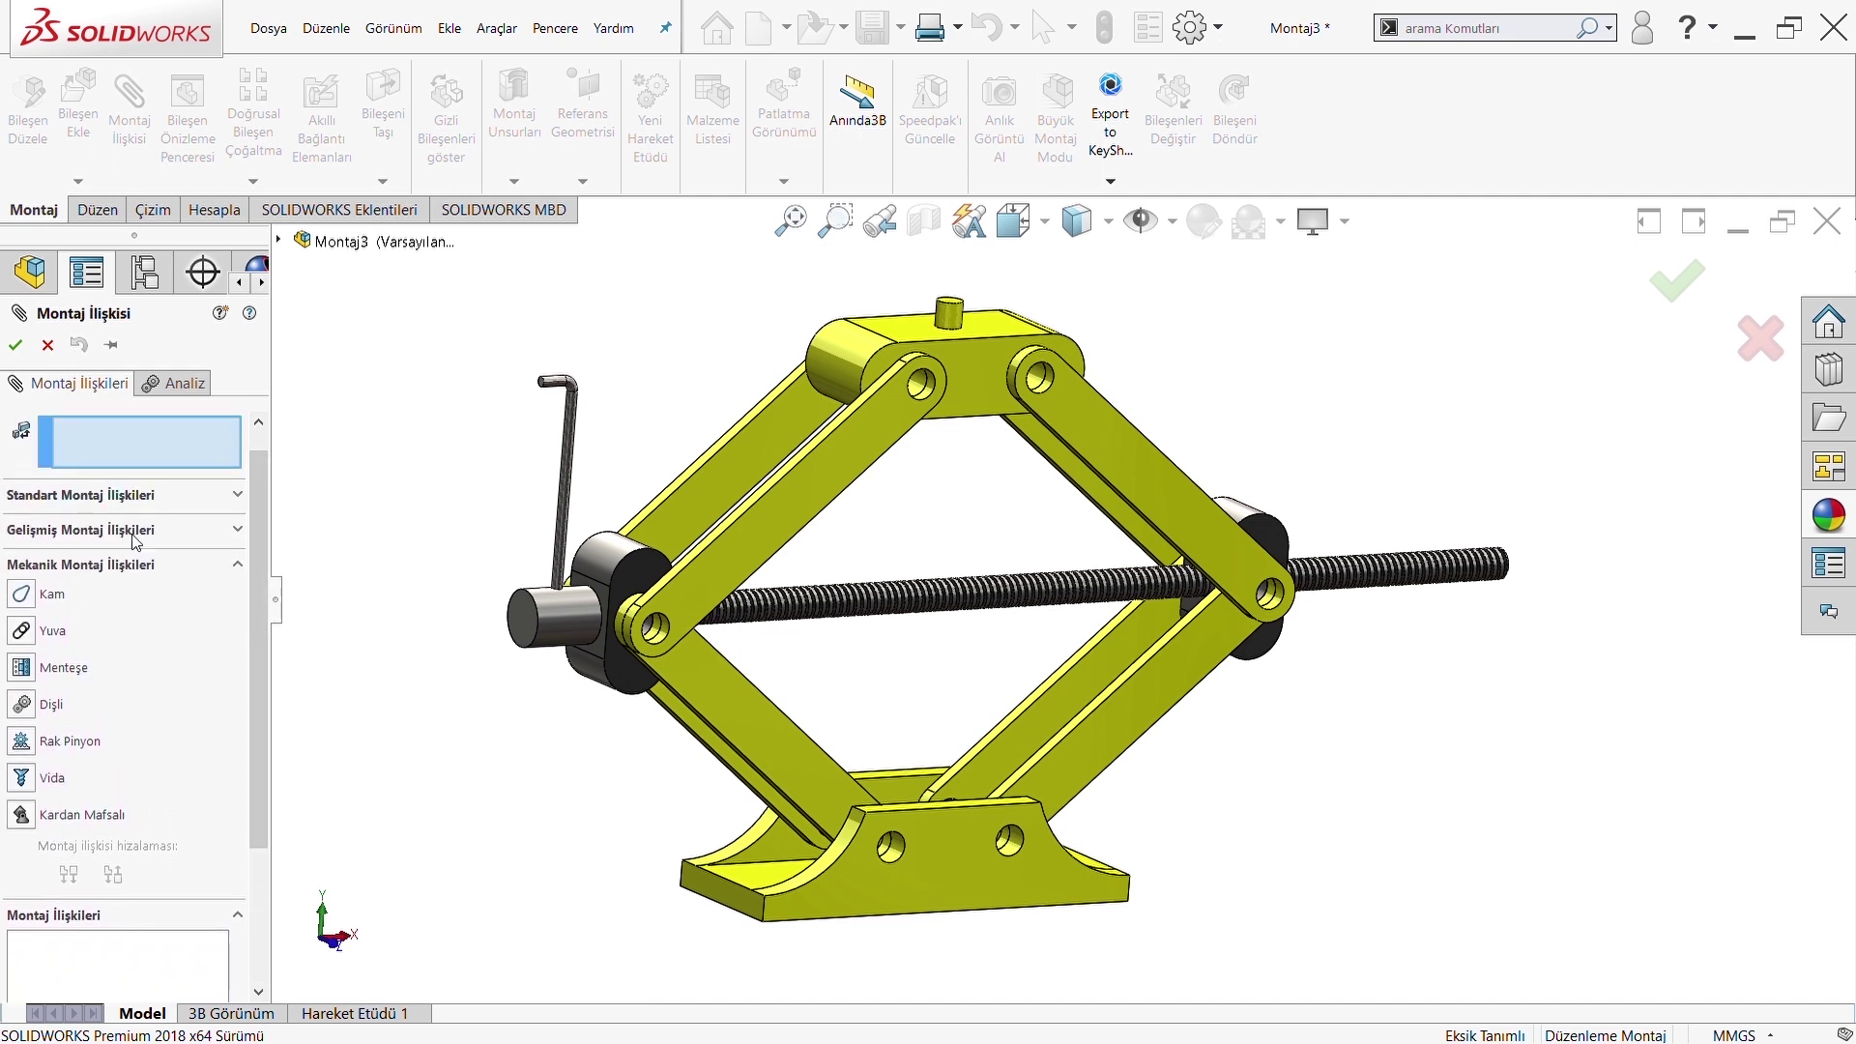
left_click(136, 564)
left_click(87, 532)
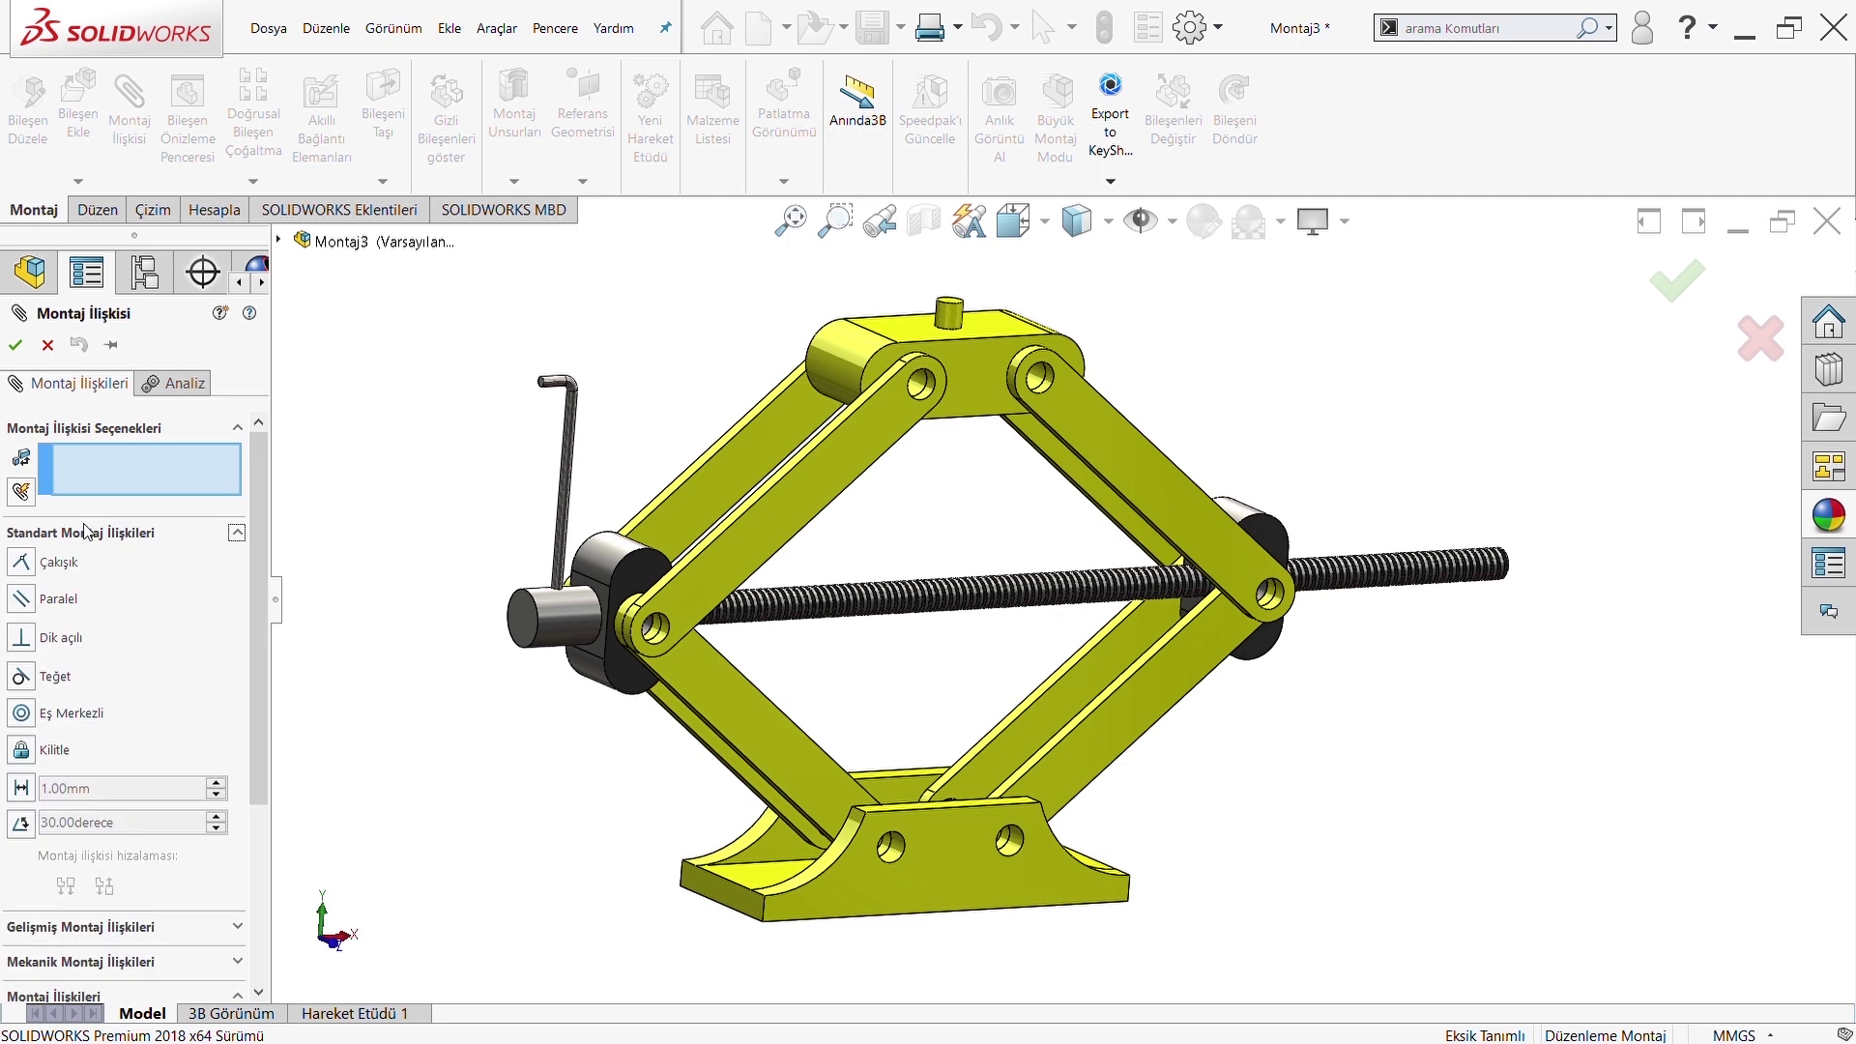
scroll(96, 822, "down", 3)
left_click(82, 779)
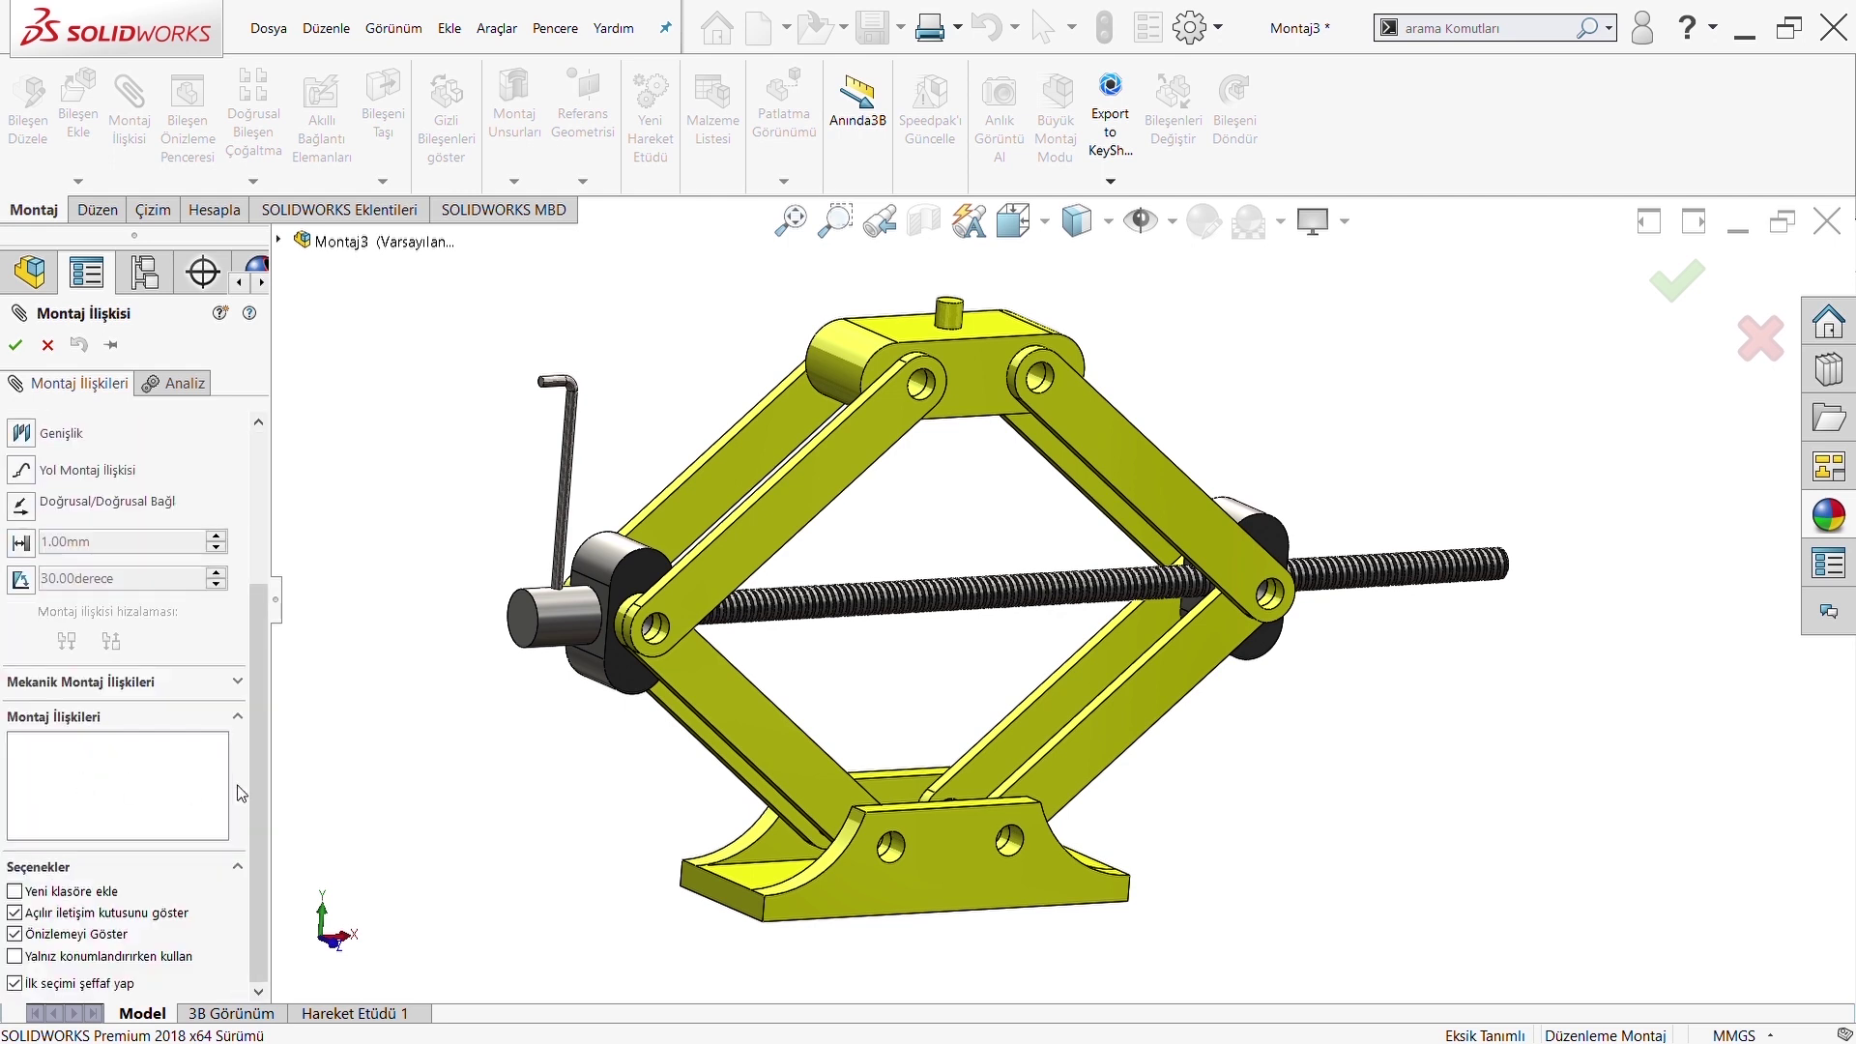
left_click(237, 682)
scroll(263, 578, "down", 2)
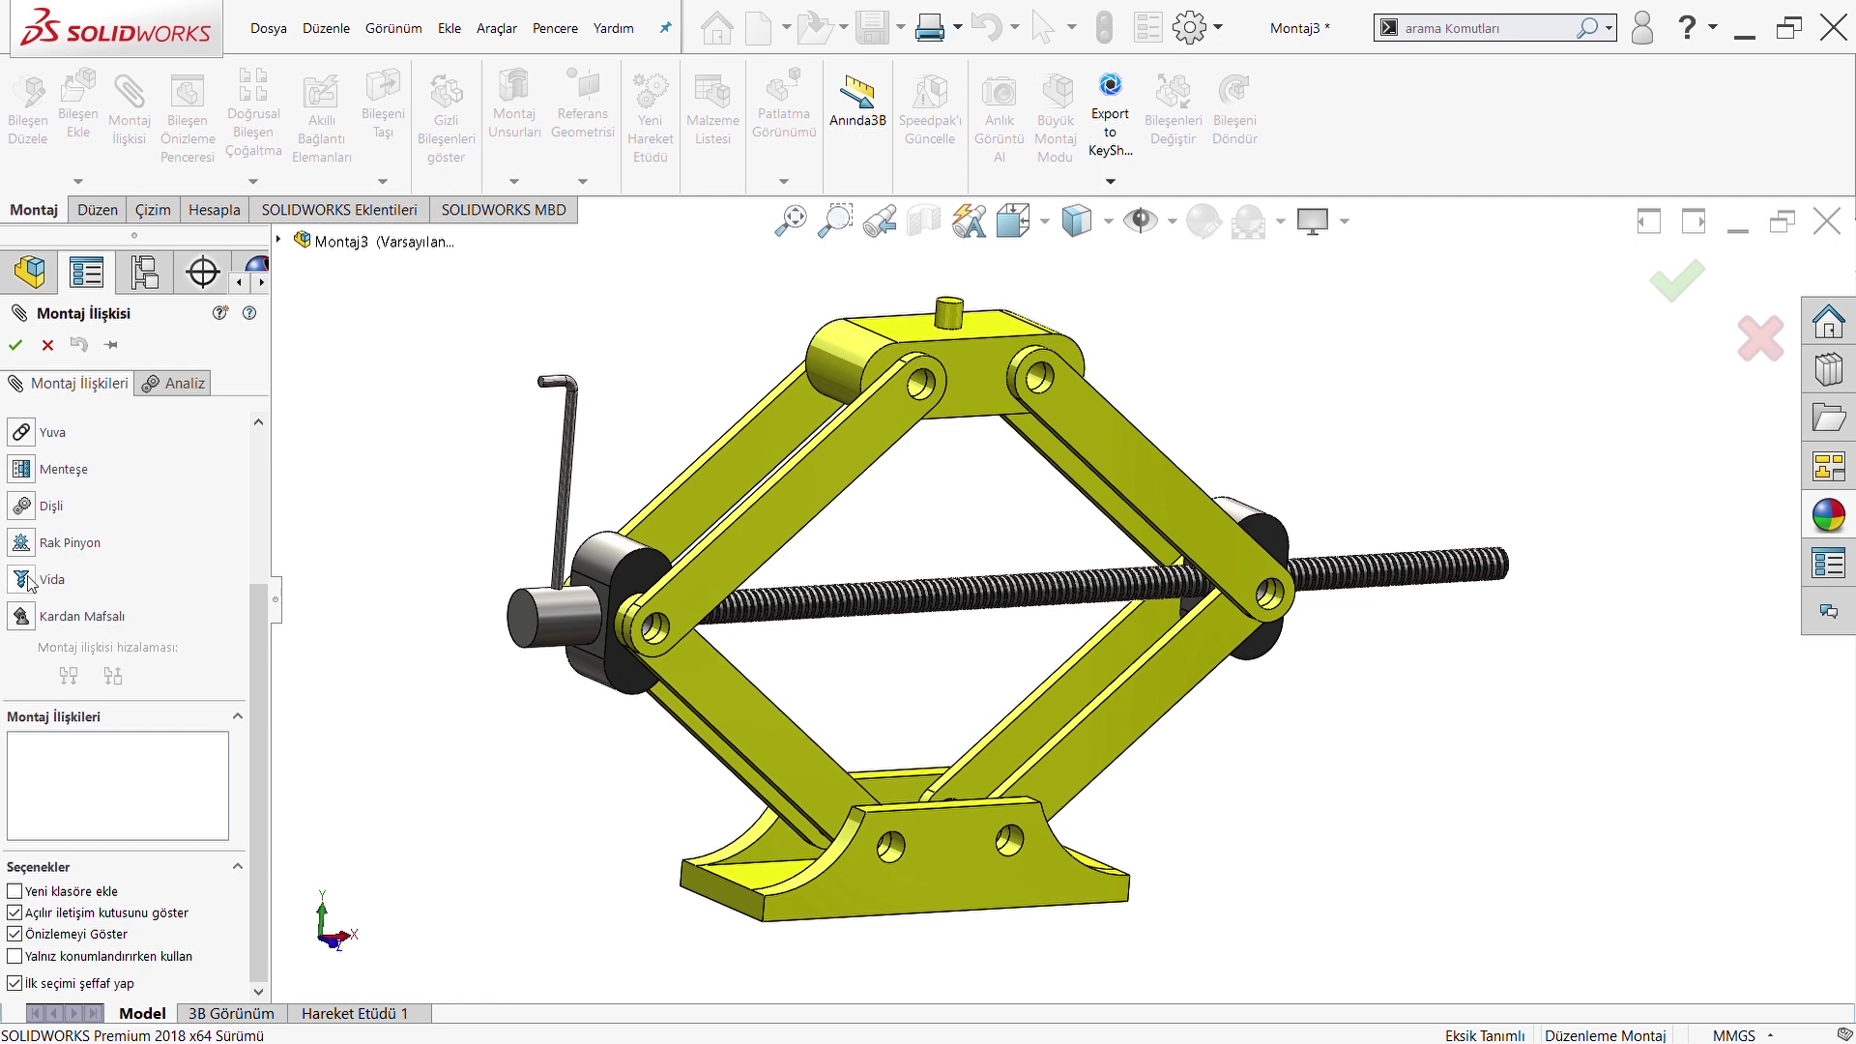
left_click(29, 580)
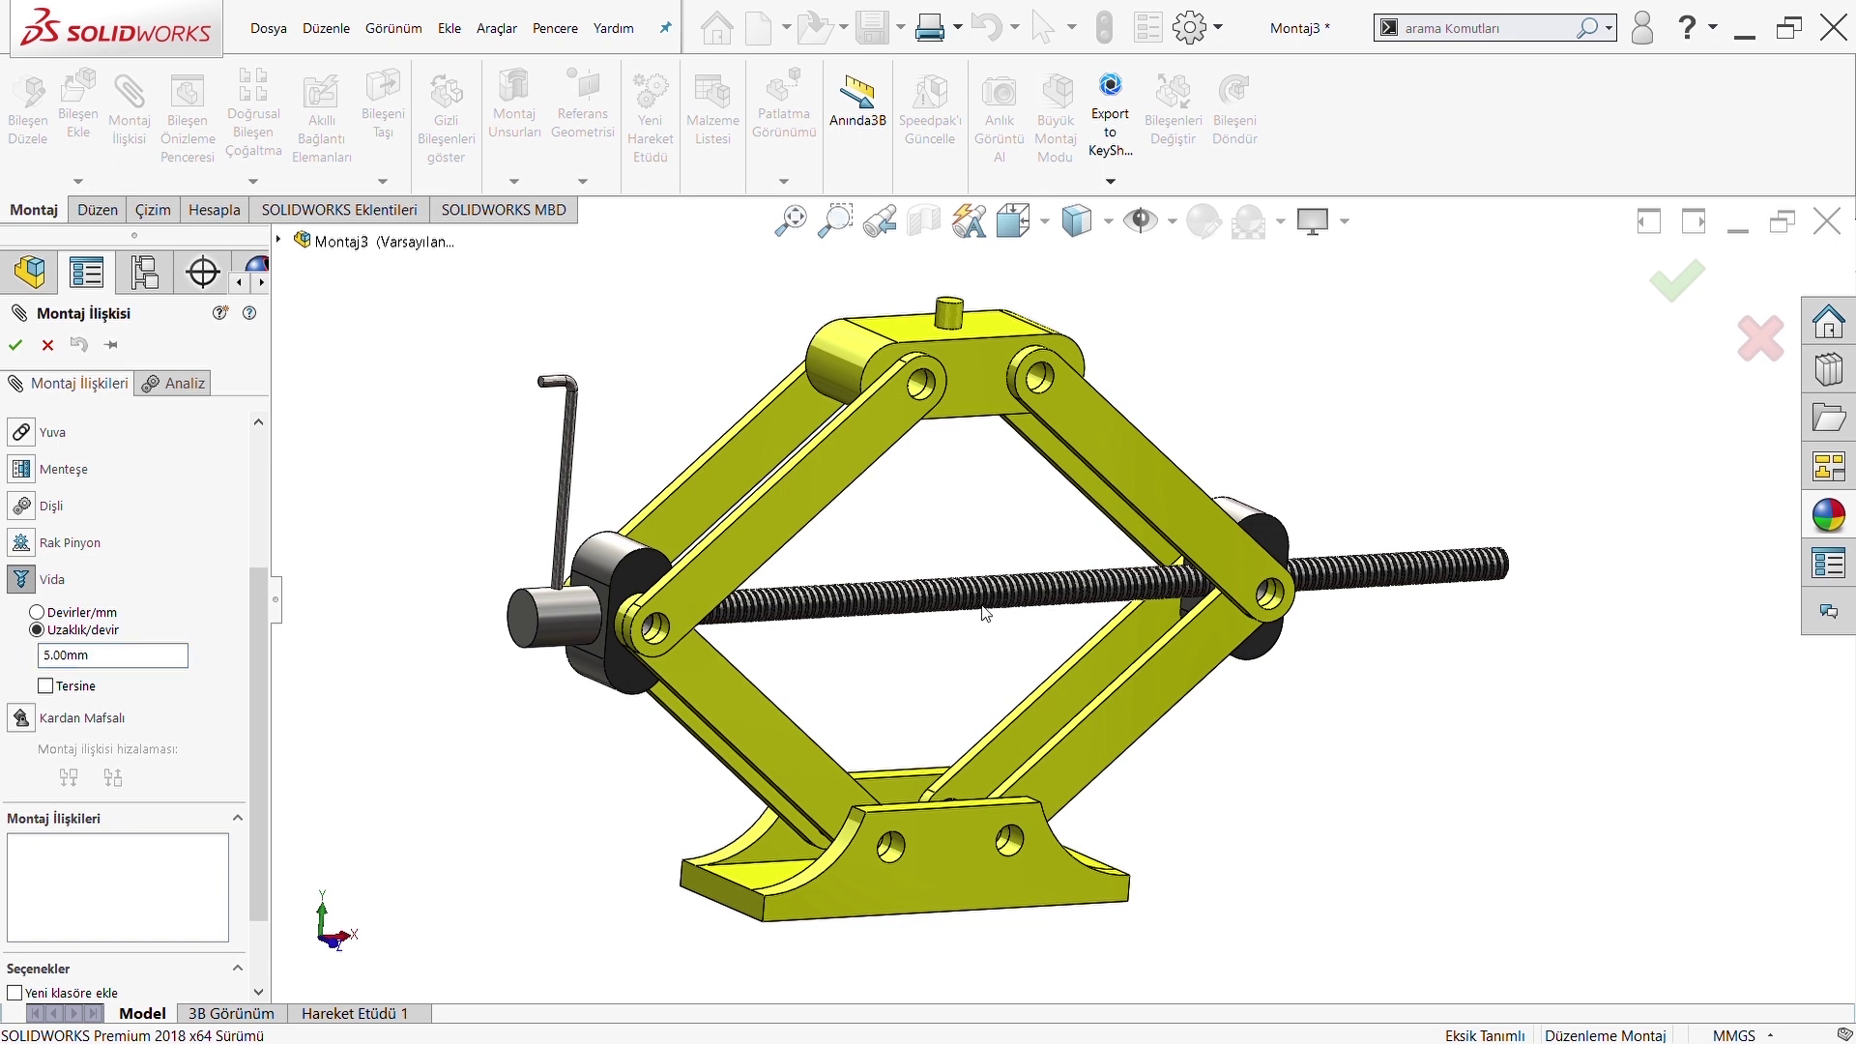
Mate the screw to the link's bore at 1.00 mm per revolution, reversed, and confirm
scroll(984, 611, "down", 3)
scroll(1063, 599, "down", 3)
scroll(1114, 603, "down", 2)
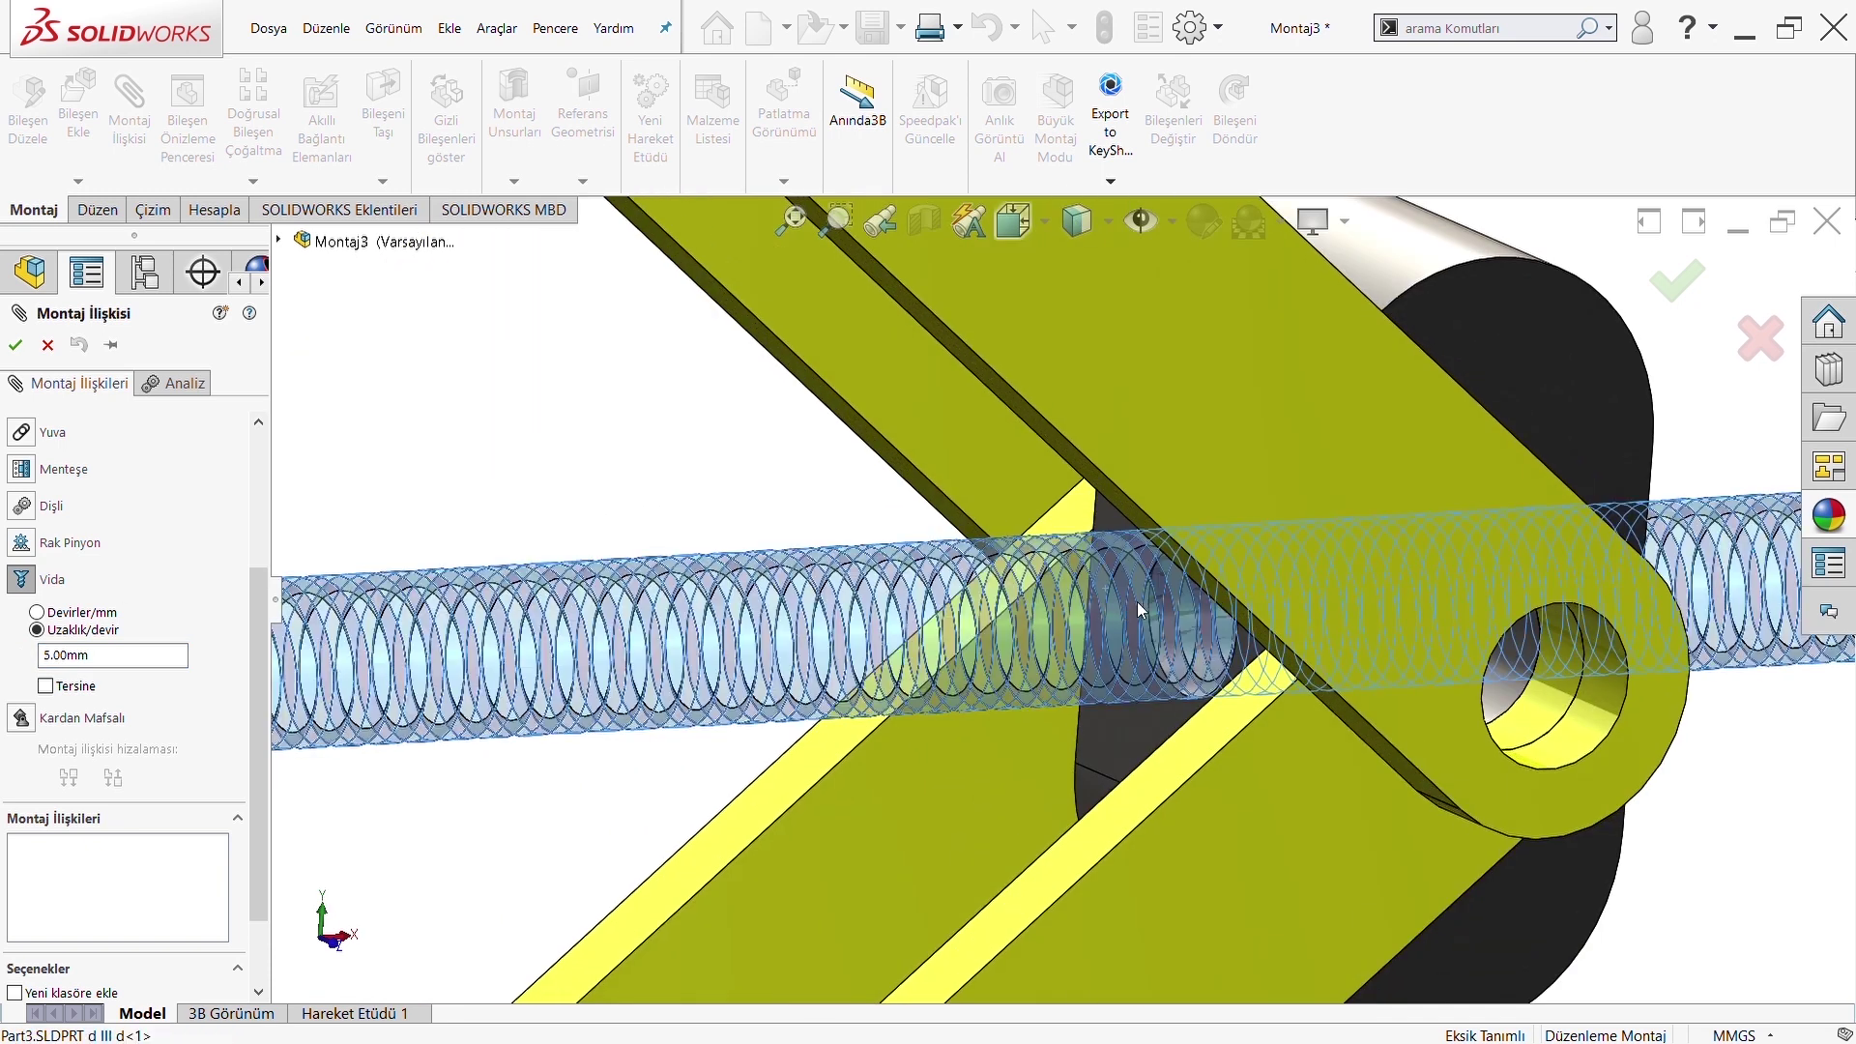
middle_click_drag(1136, 601, 1303, 566)
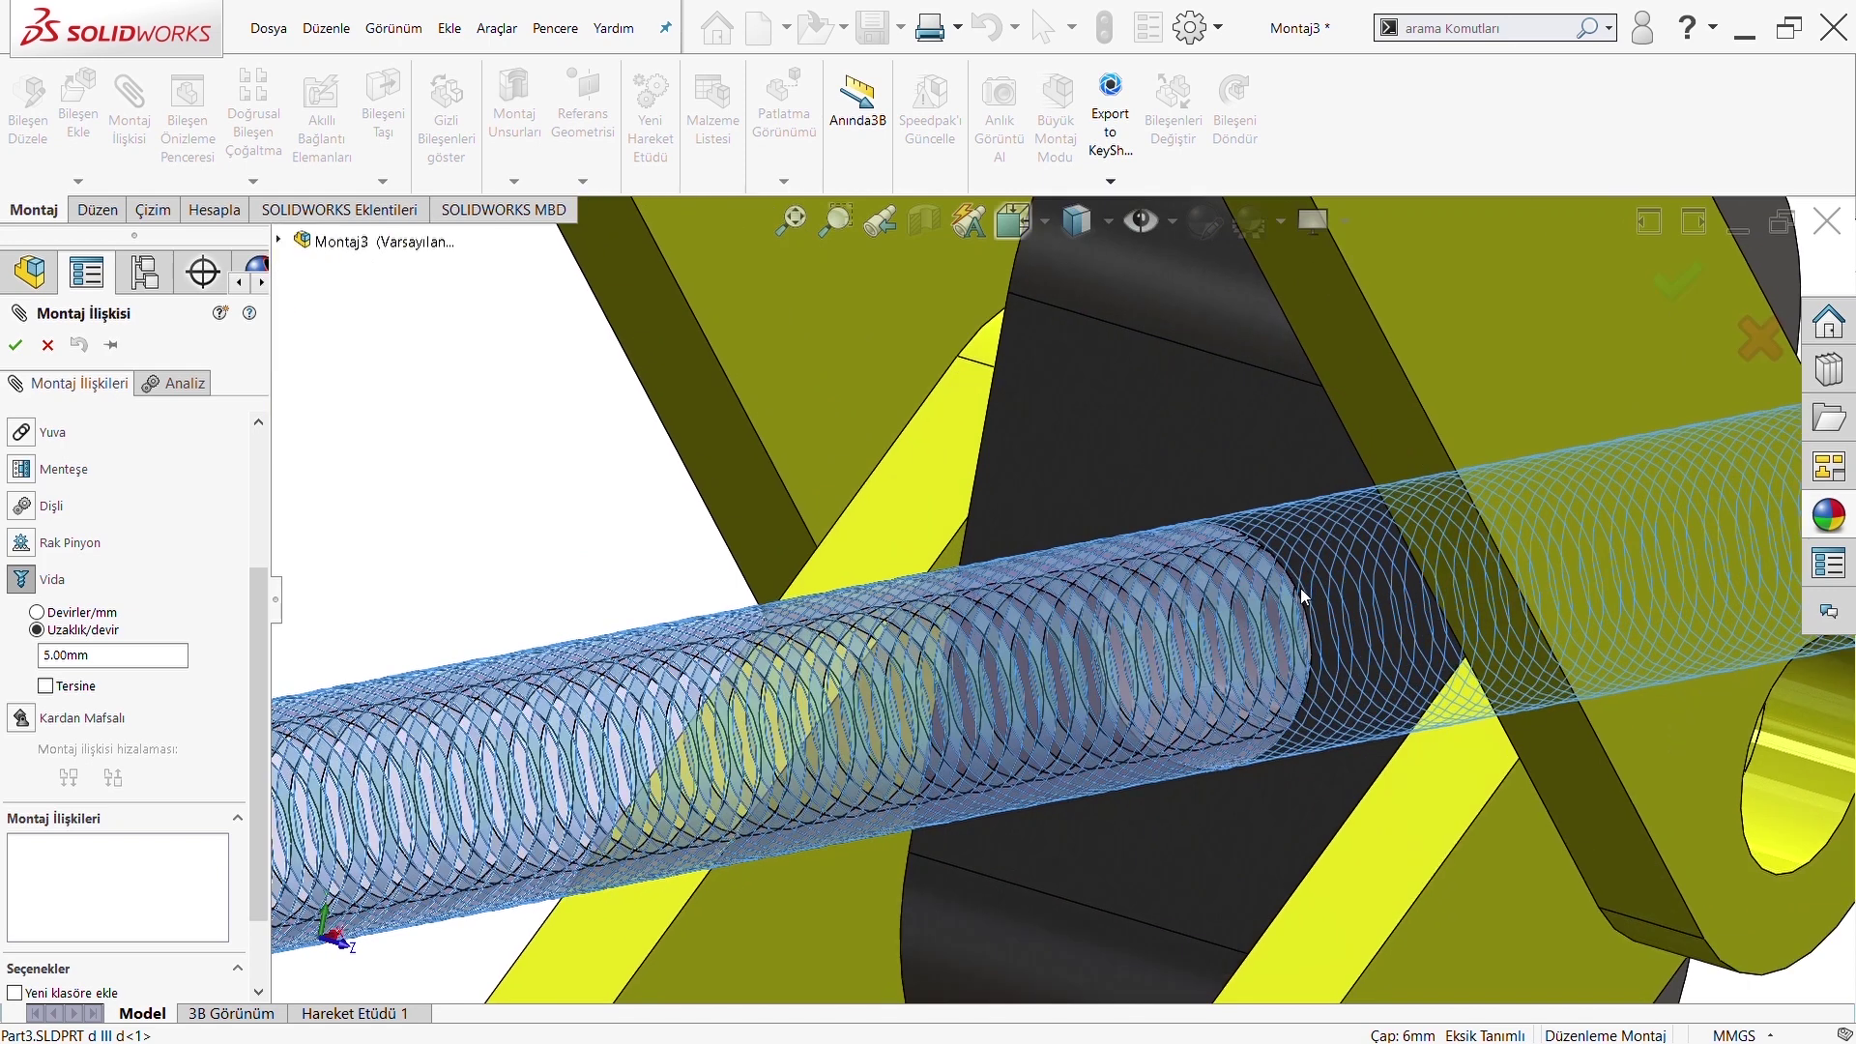
left_click(1297, 587)
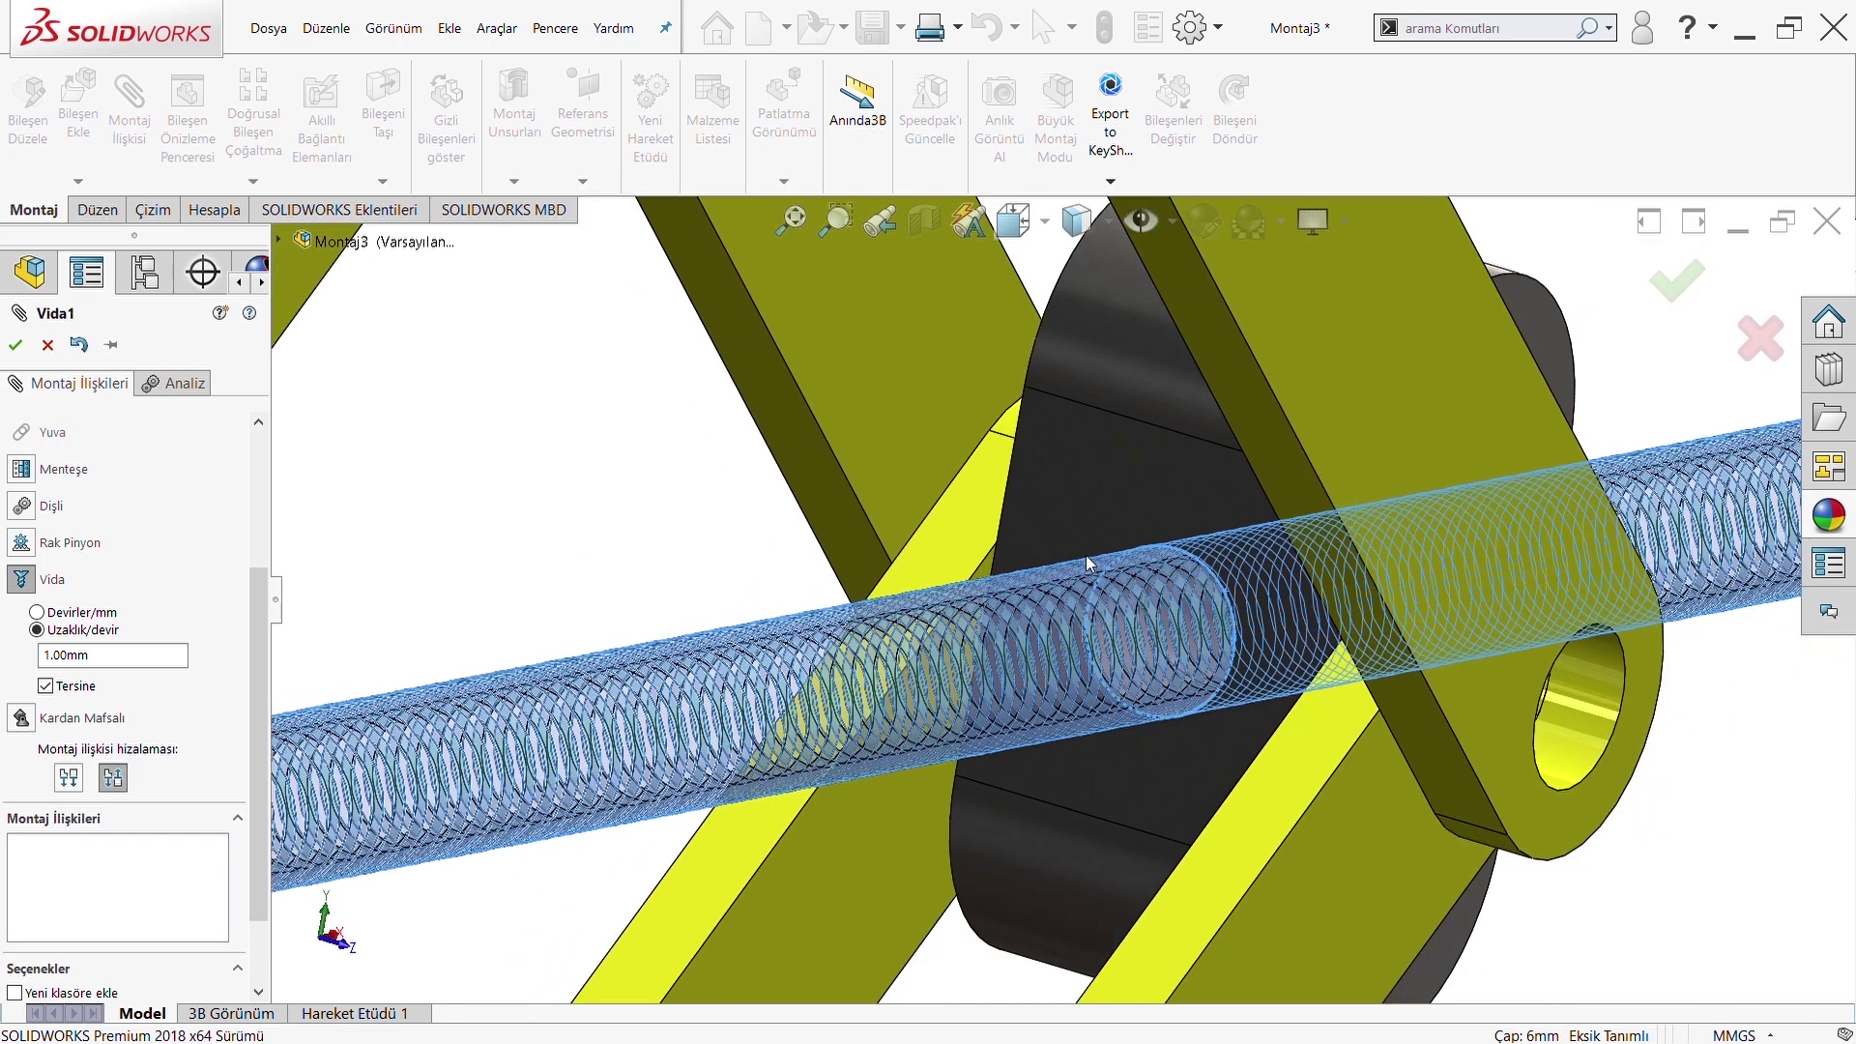
scroll(1086, 554, "up", 10)
mouse_move(1088, 670)
middle_mouse_down()
mouse_move(1001, 672)
mouse_move(1024, 676)
middle_mouse_up()
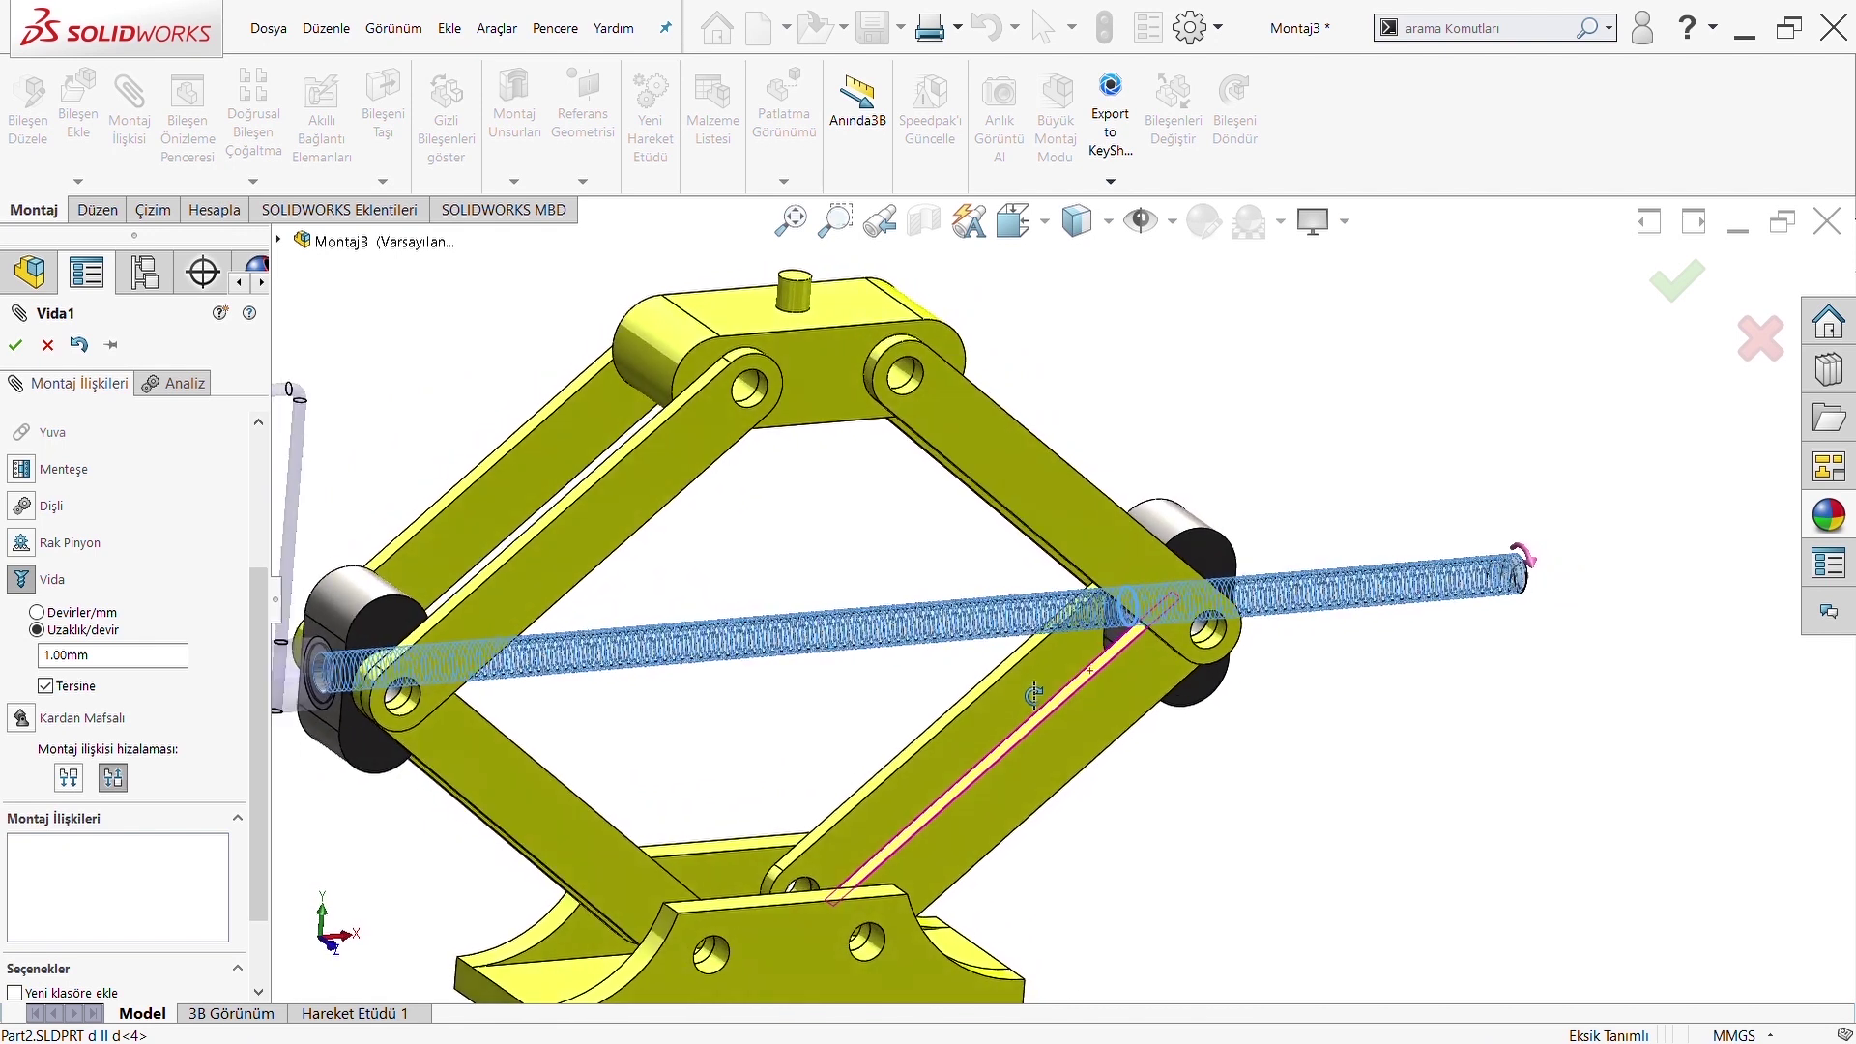
middle_click_drag(1315, 684, 1372, 685)
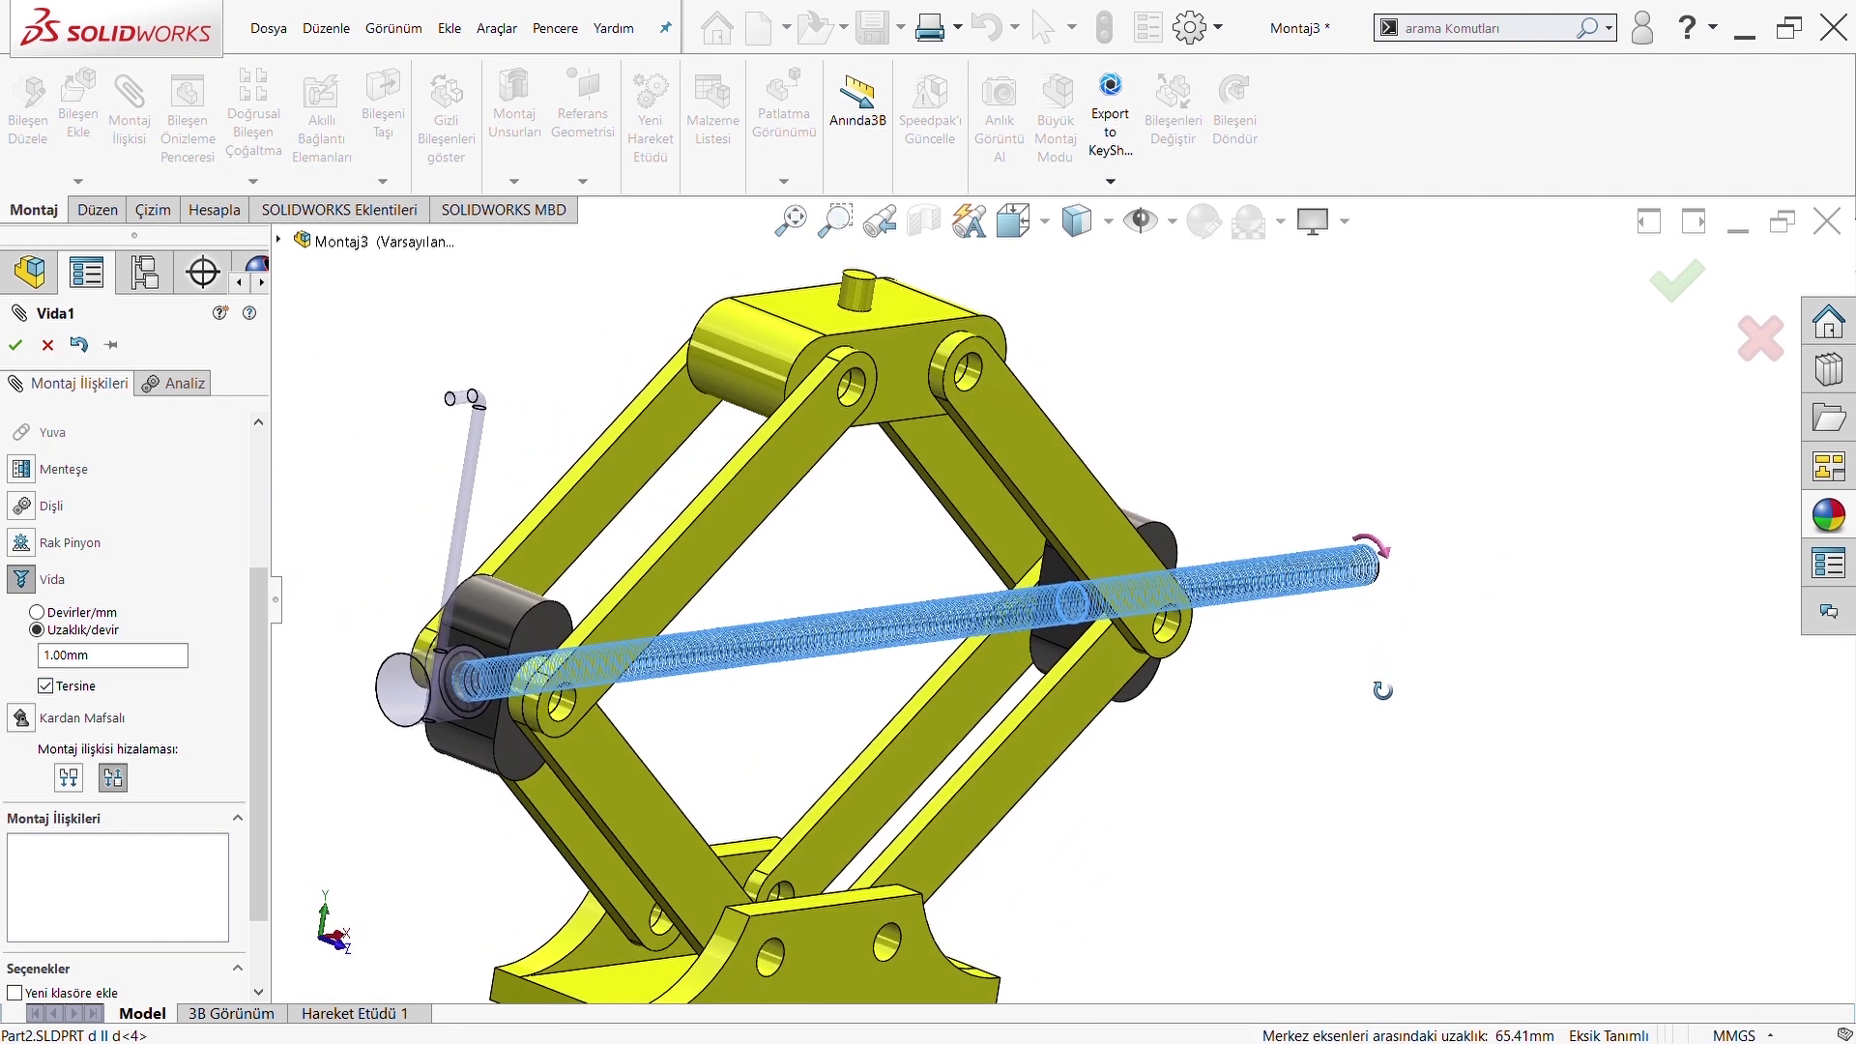
scroll(1061, 618, "up", 4)
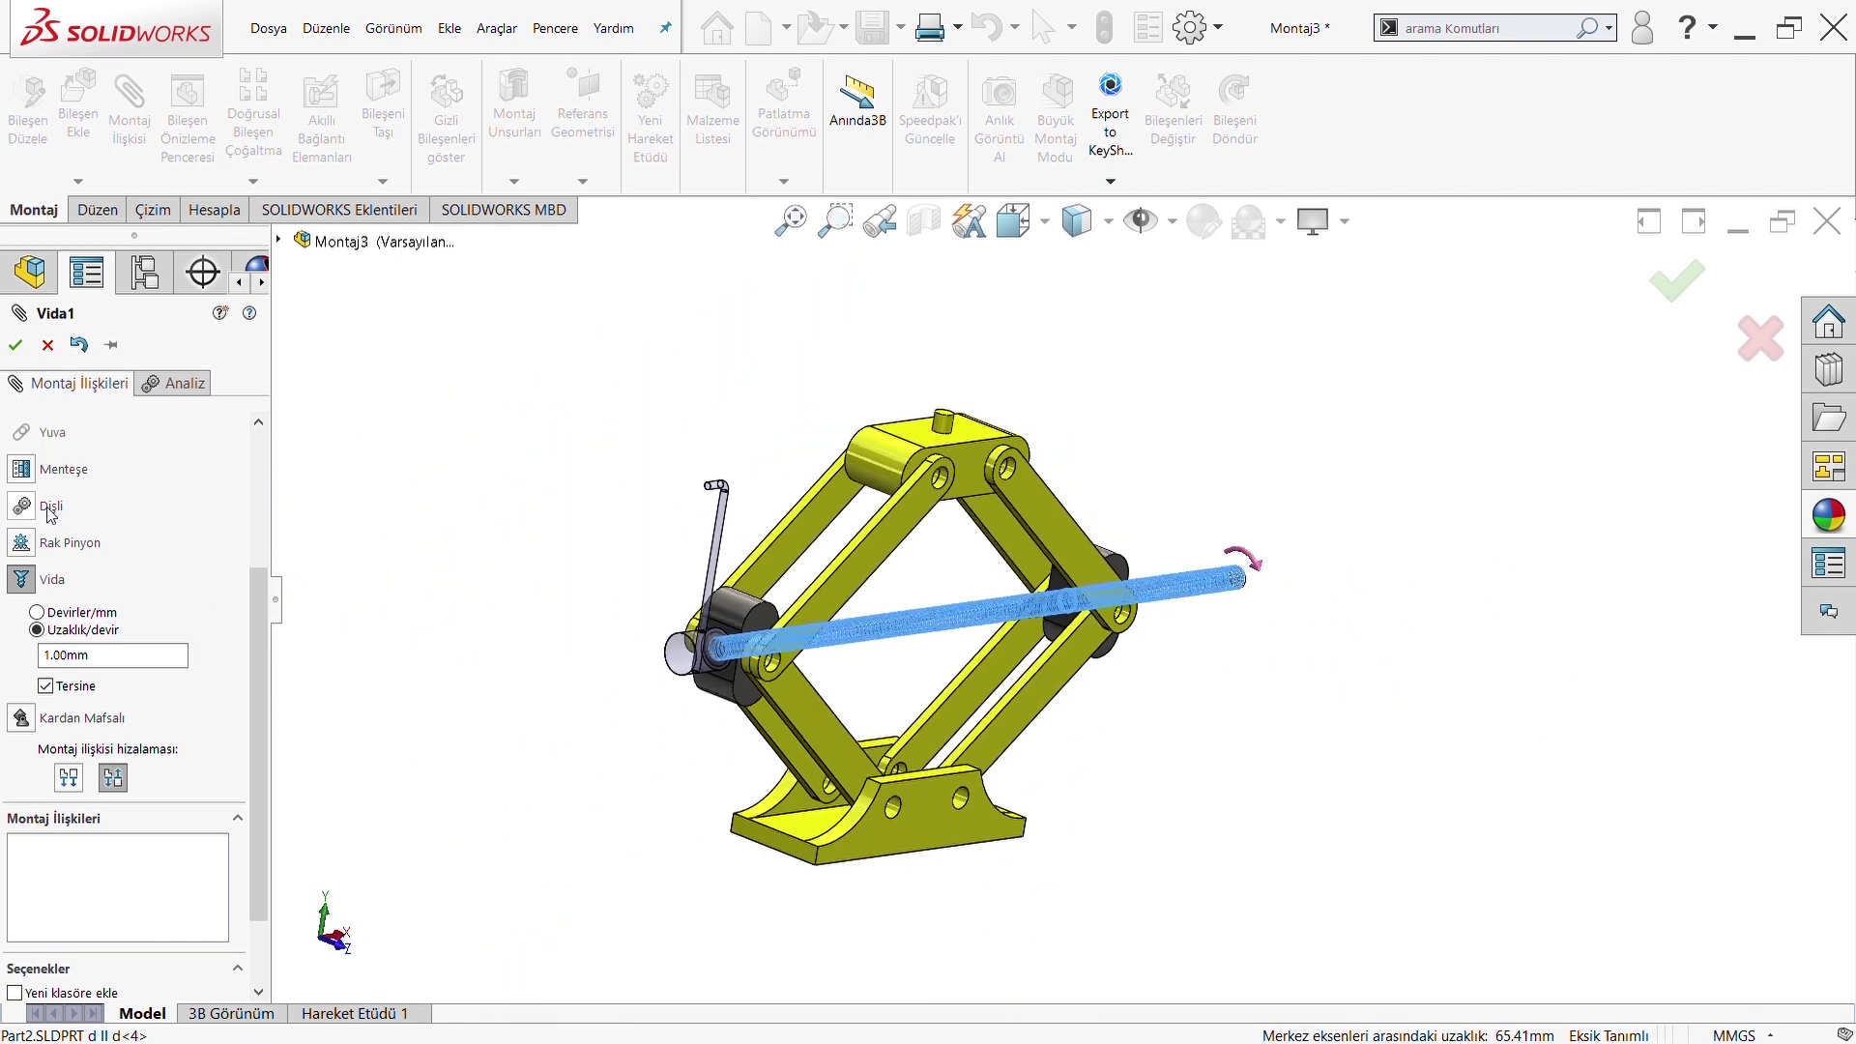
left_click(16, 346)
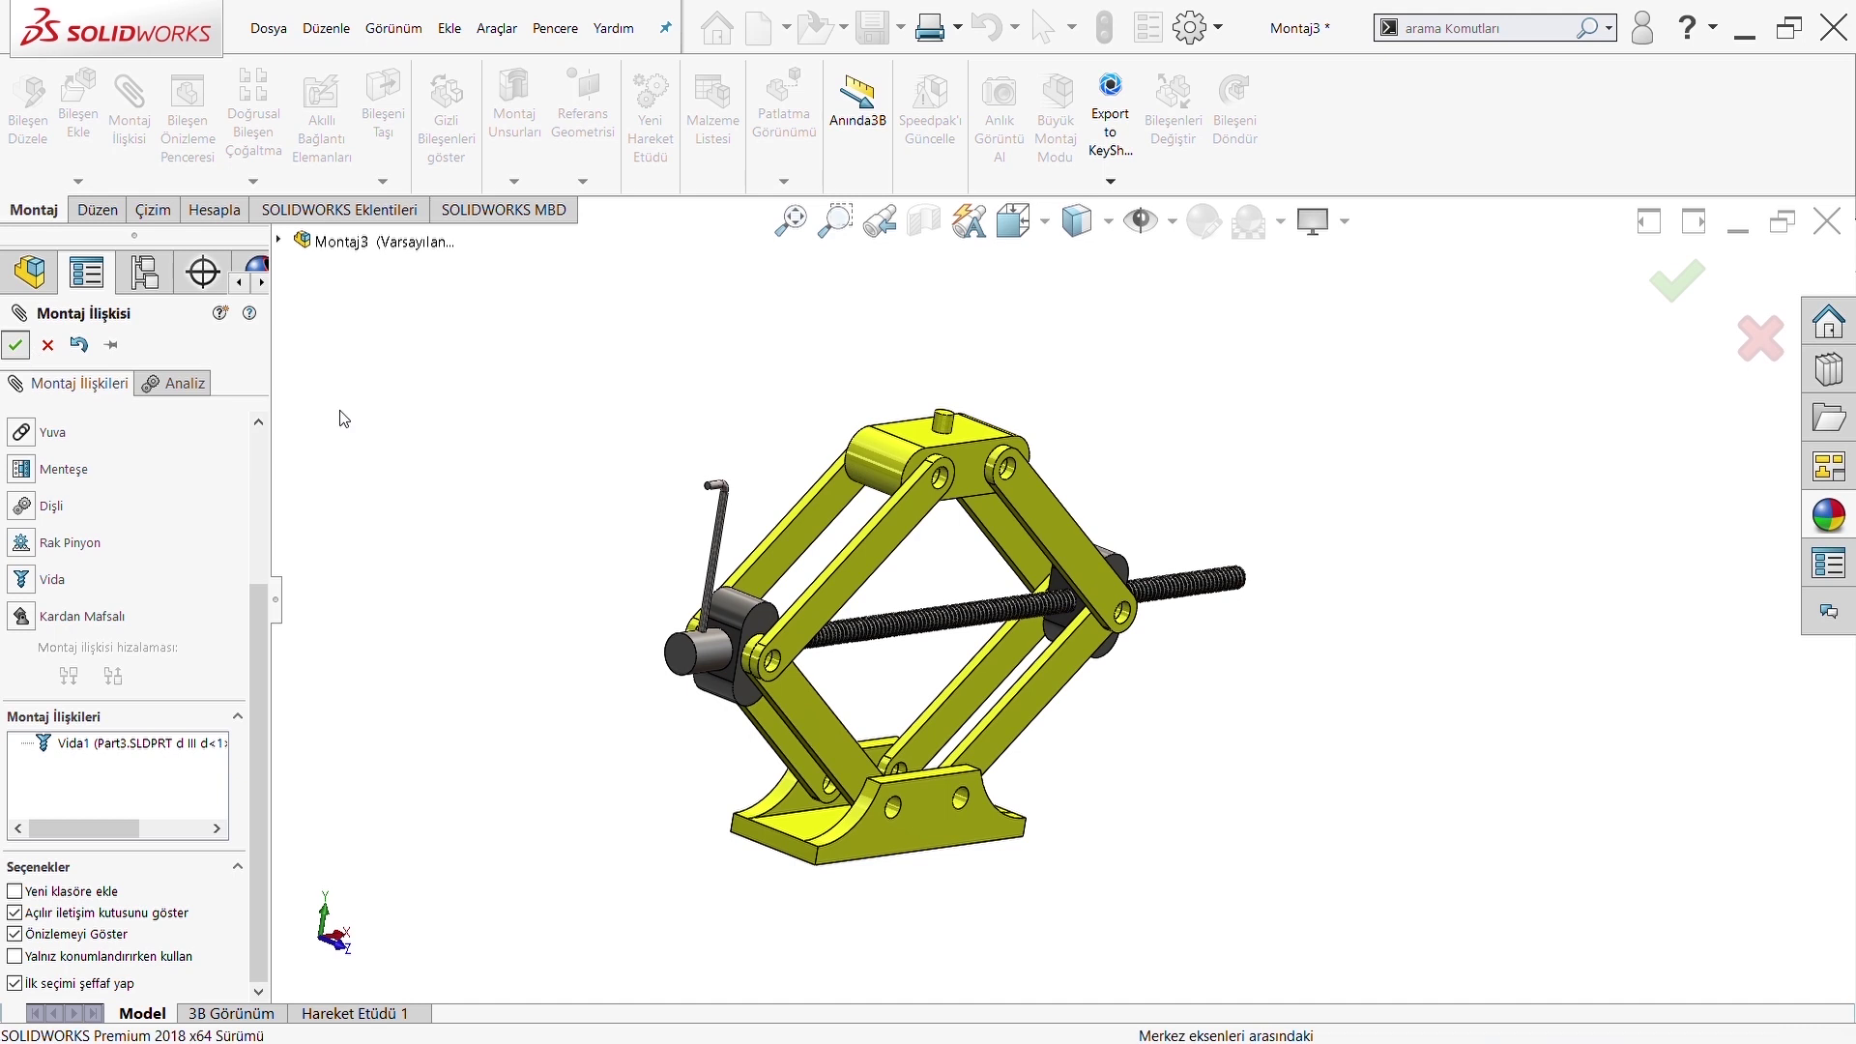
Turn the crank handle and pull the top block down to check the screw drives the jack
left_click_drag(711, 485, 578, 509)
left_click(712, 486)
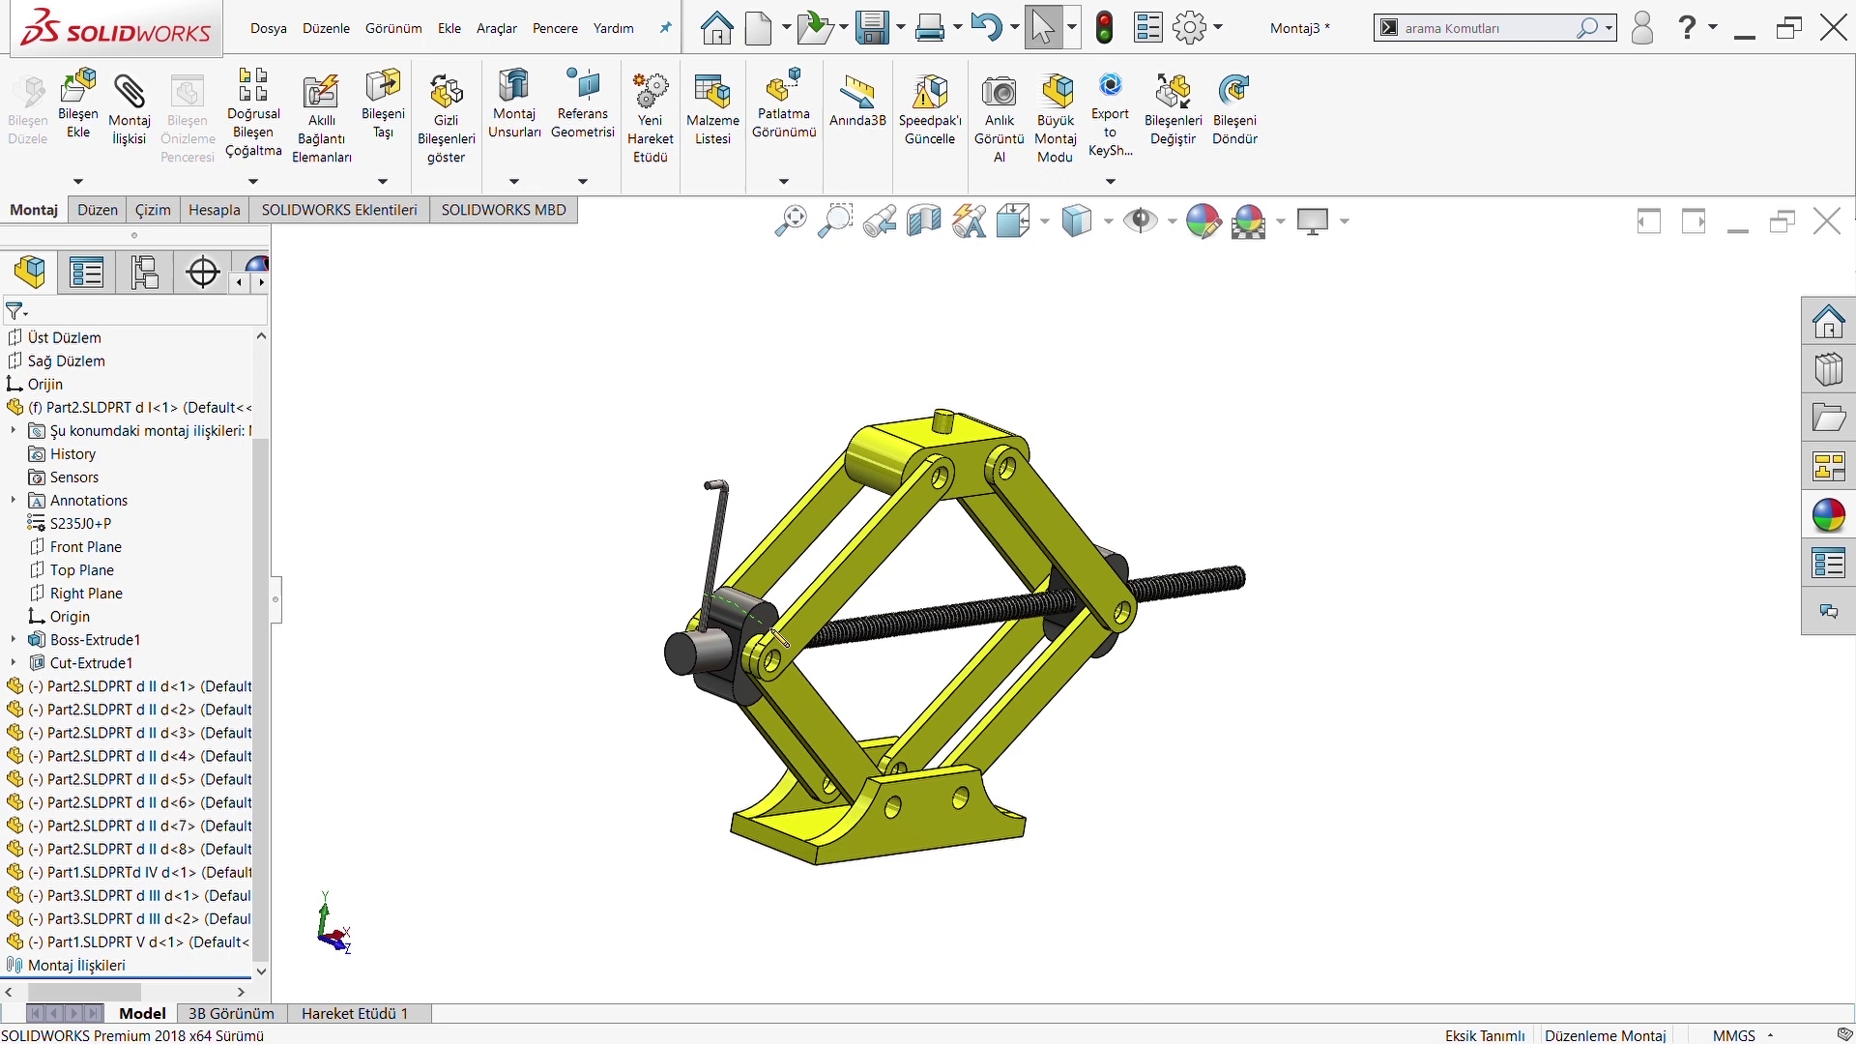
mouse_move(718, 490)
left_mouse_down()
mouse_move(1146, 843)
mouse_move(663, 650)
left_mouse_up()
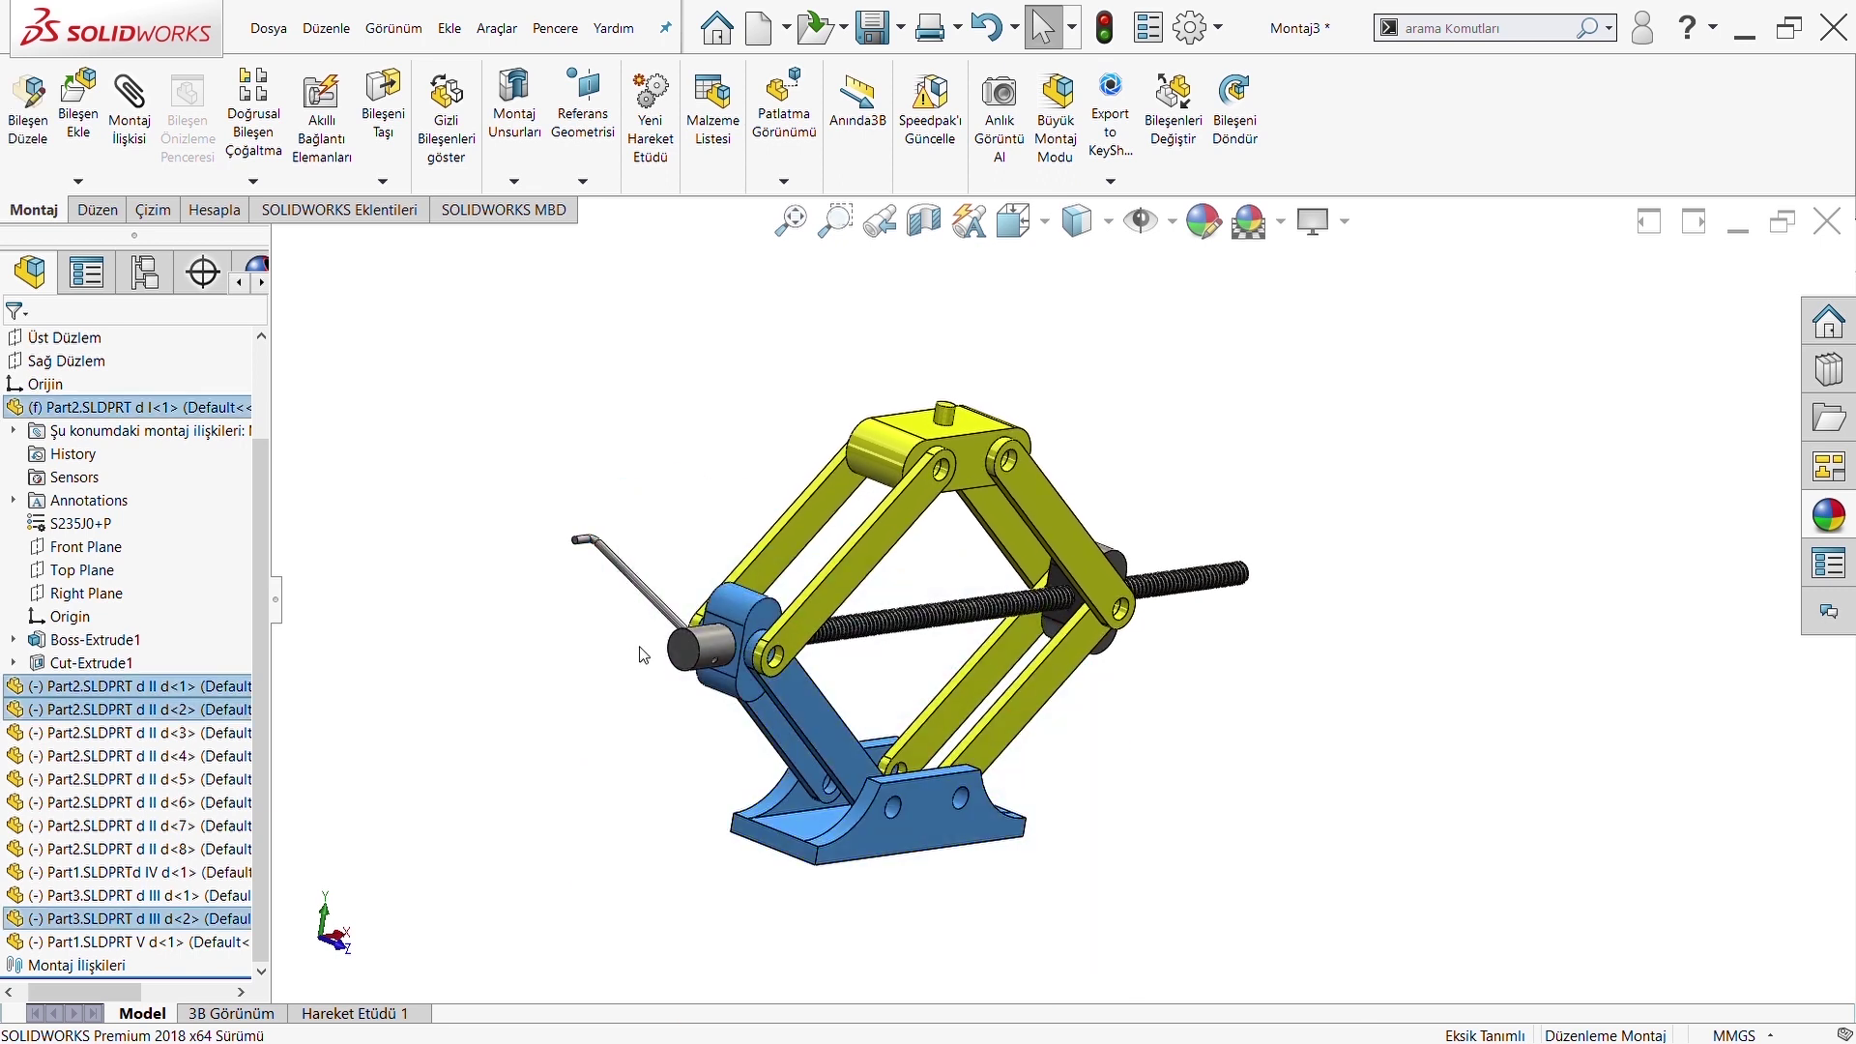
scroll(803, 807, "down", 3)
mouse_move(889, 368)
left_mouse_down()
mouse_move(886, 514)
mouse_move(869, 311)
mouse_move(843, 413)
left_mouse_up()
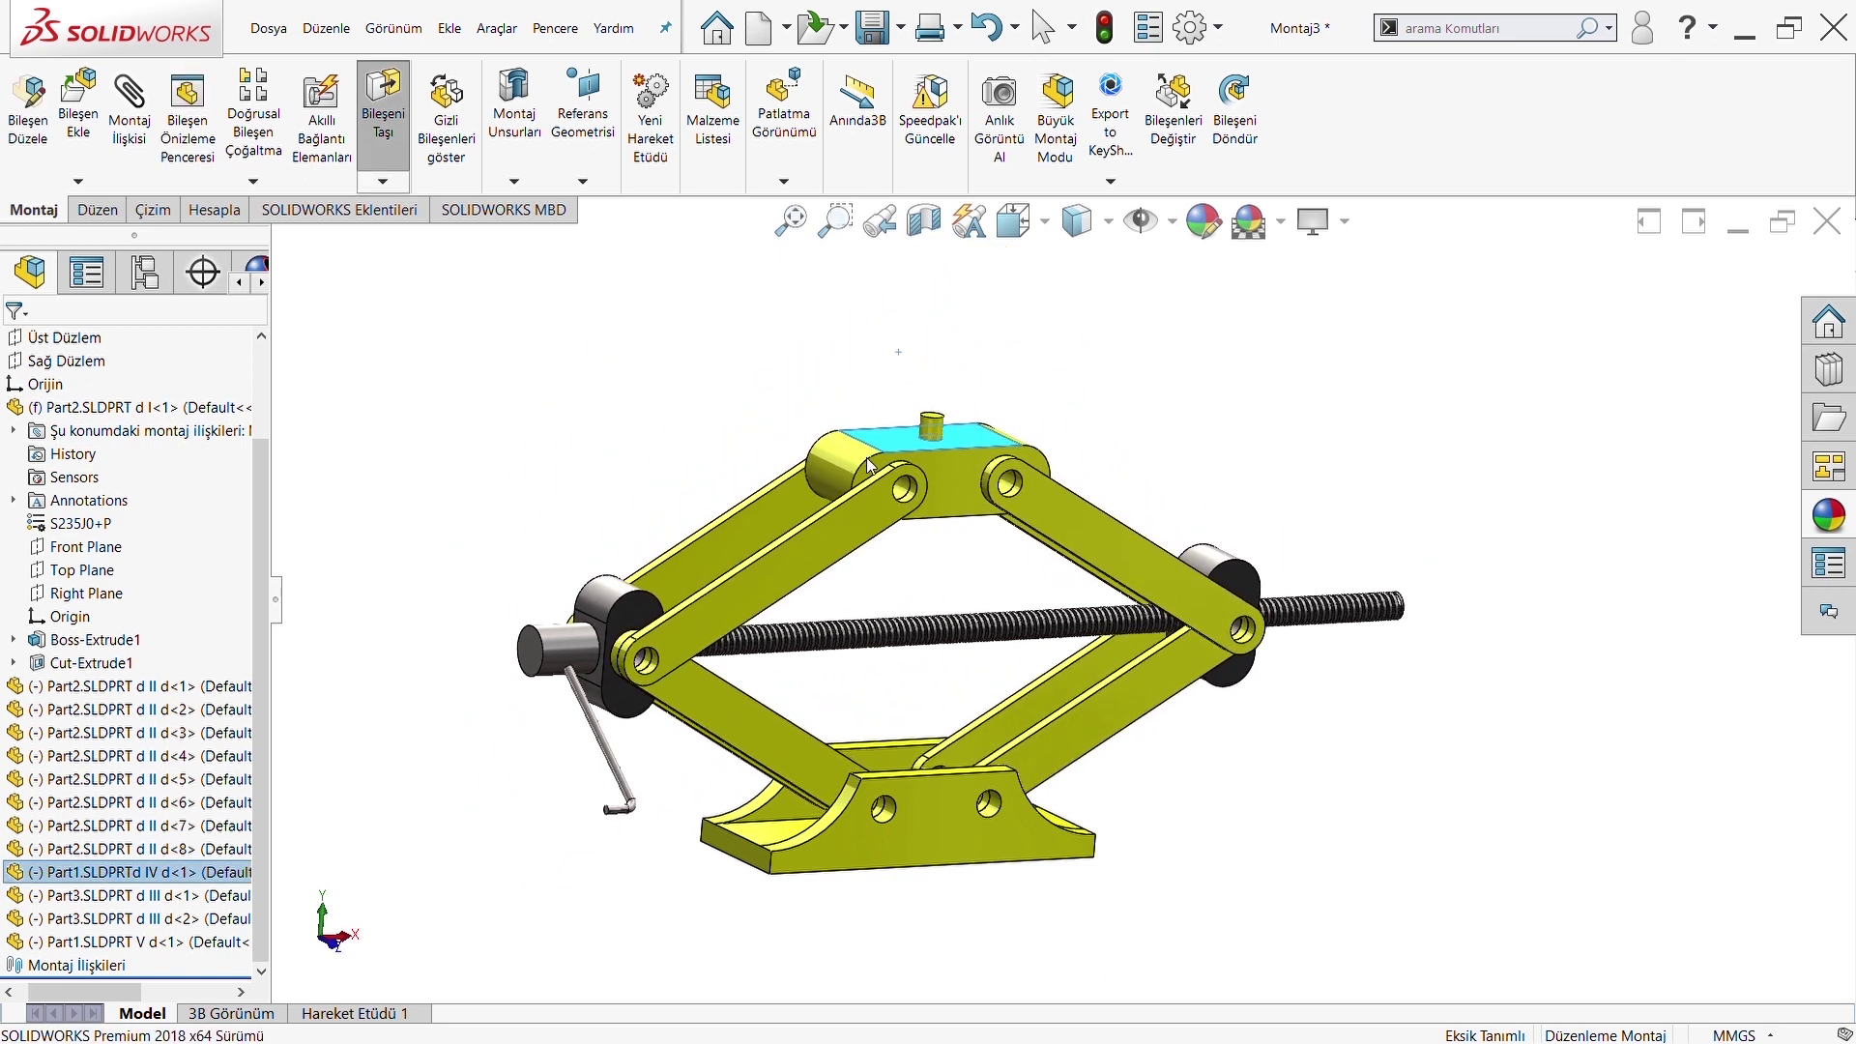
left_click(538, 392)
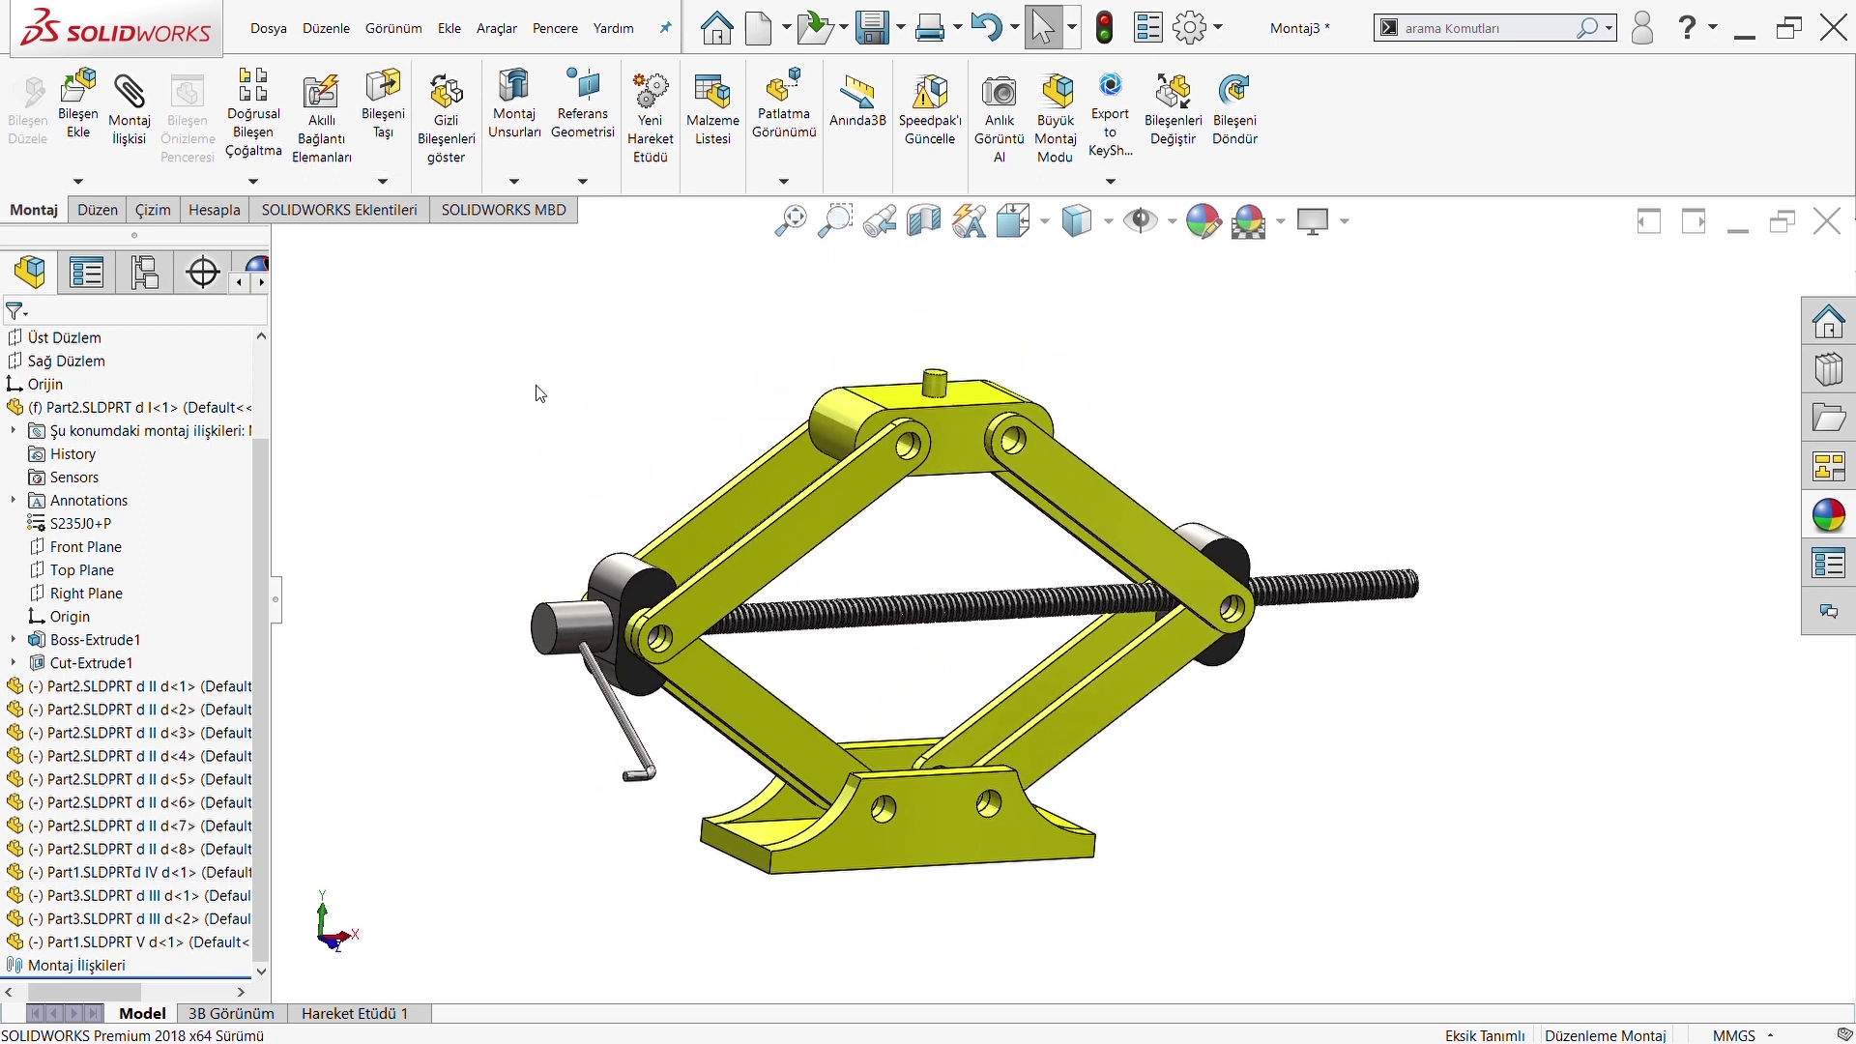
Cancel the empty mate and begin inserting the saddle cap component
left_click(103, 132)
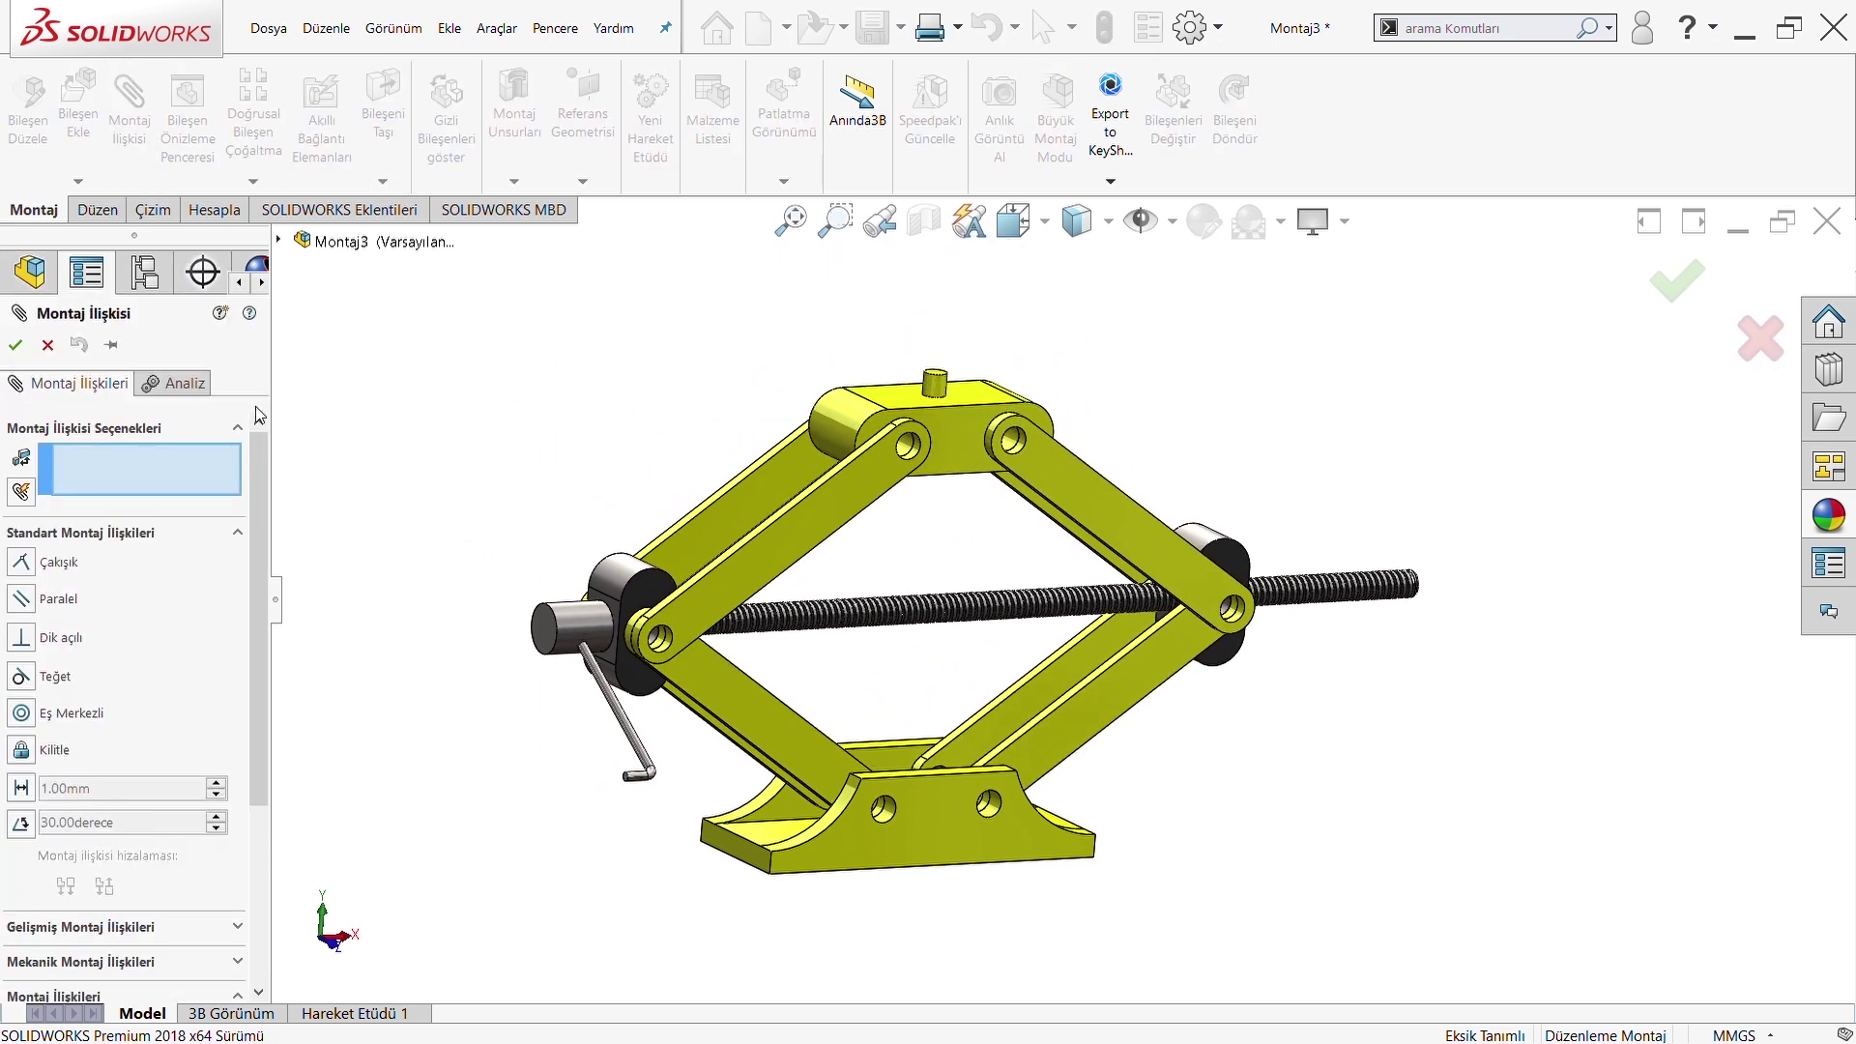
left_click(48, 345)
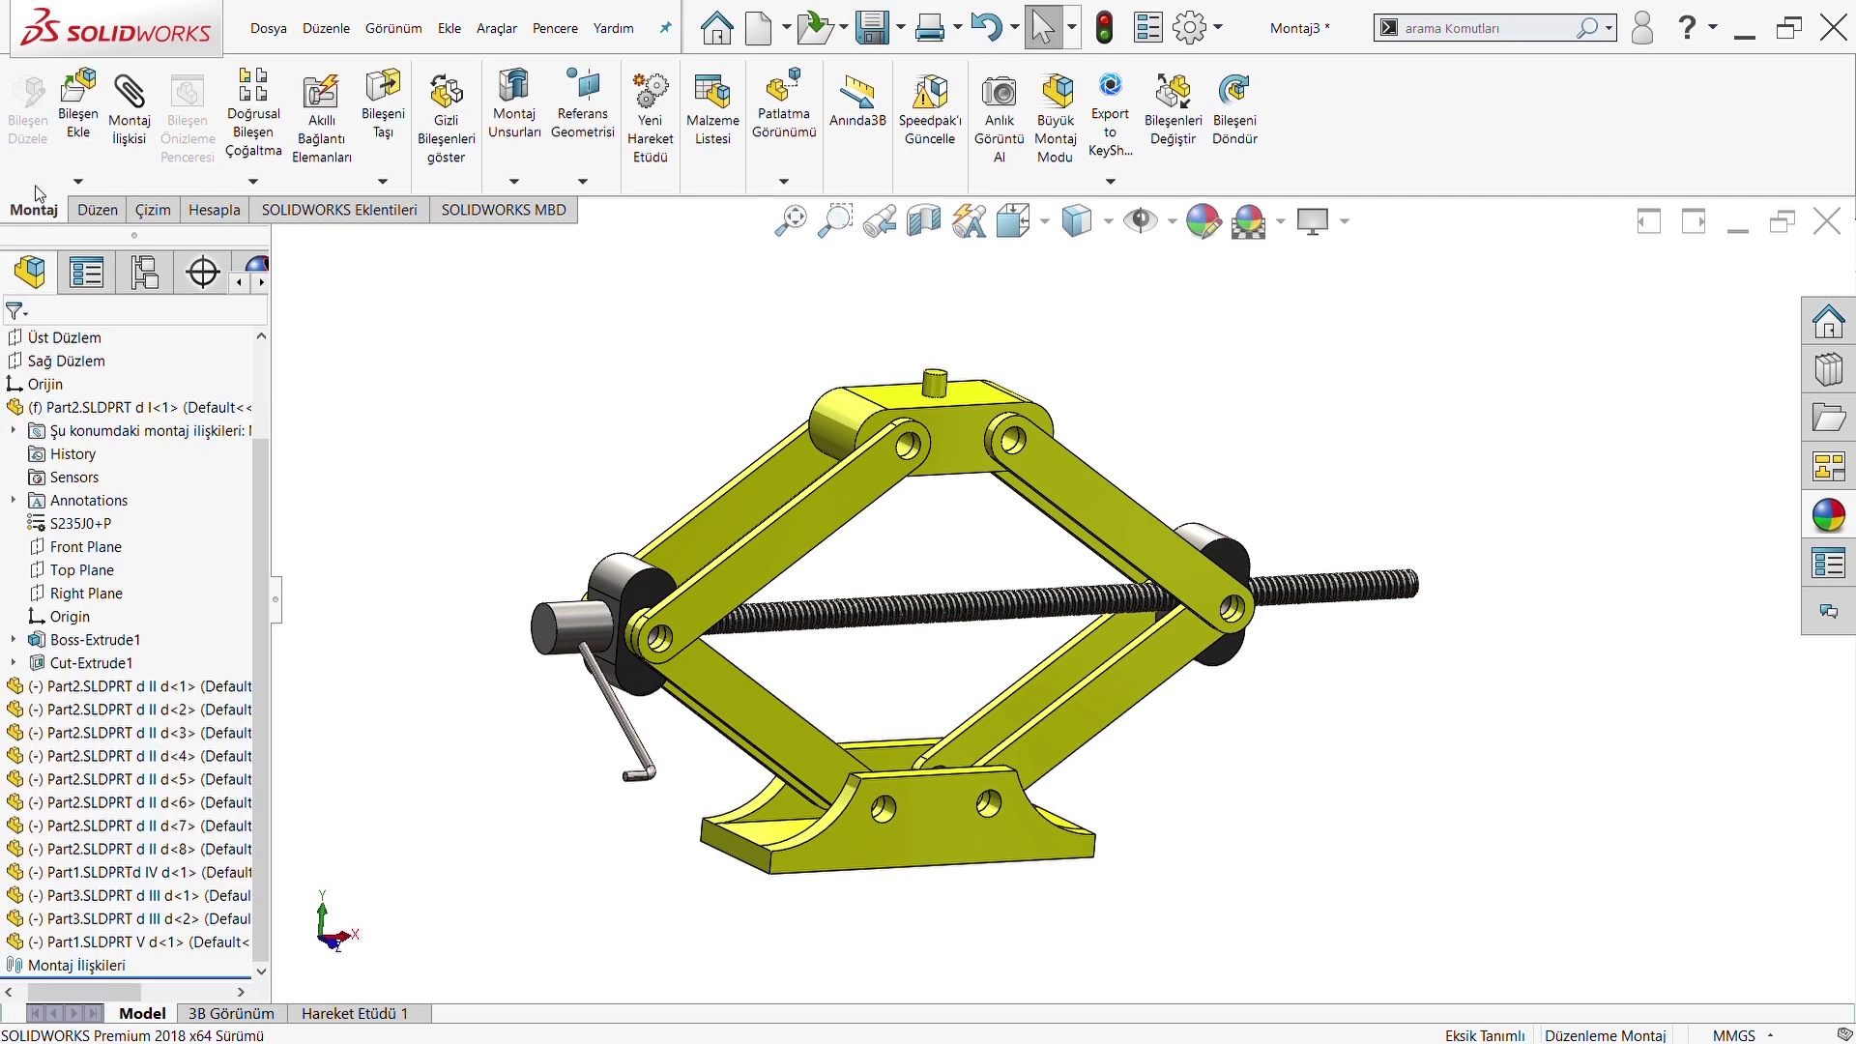
left_click(79, 102)
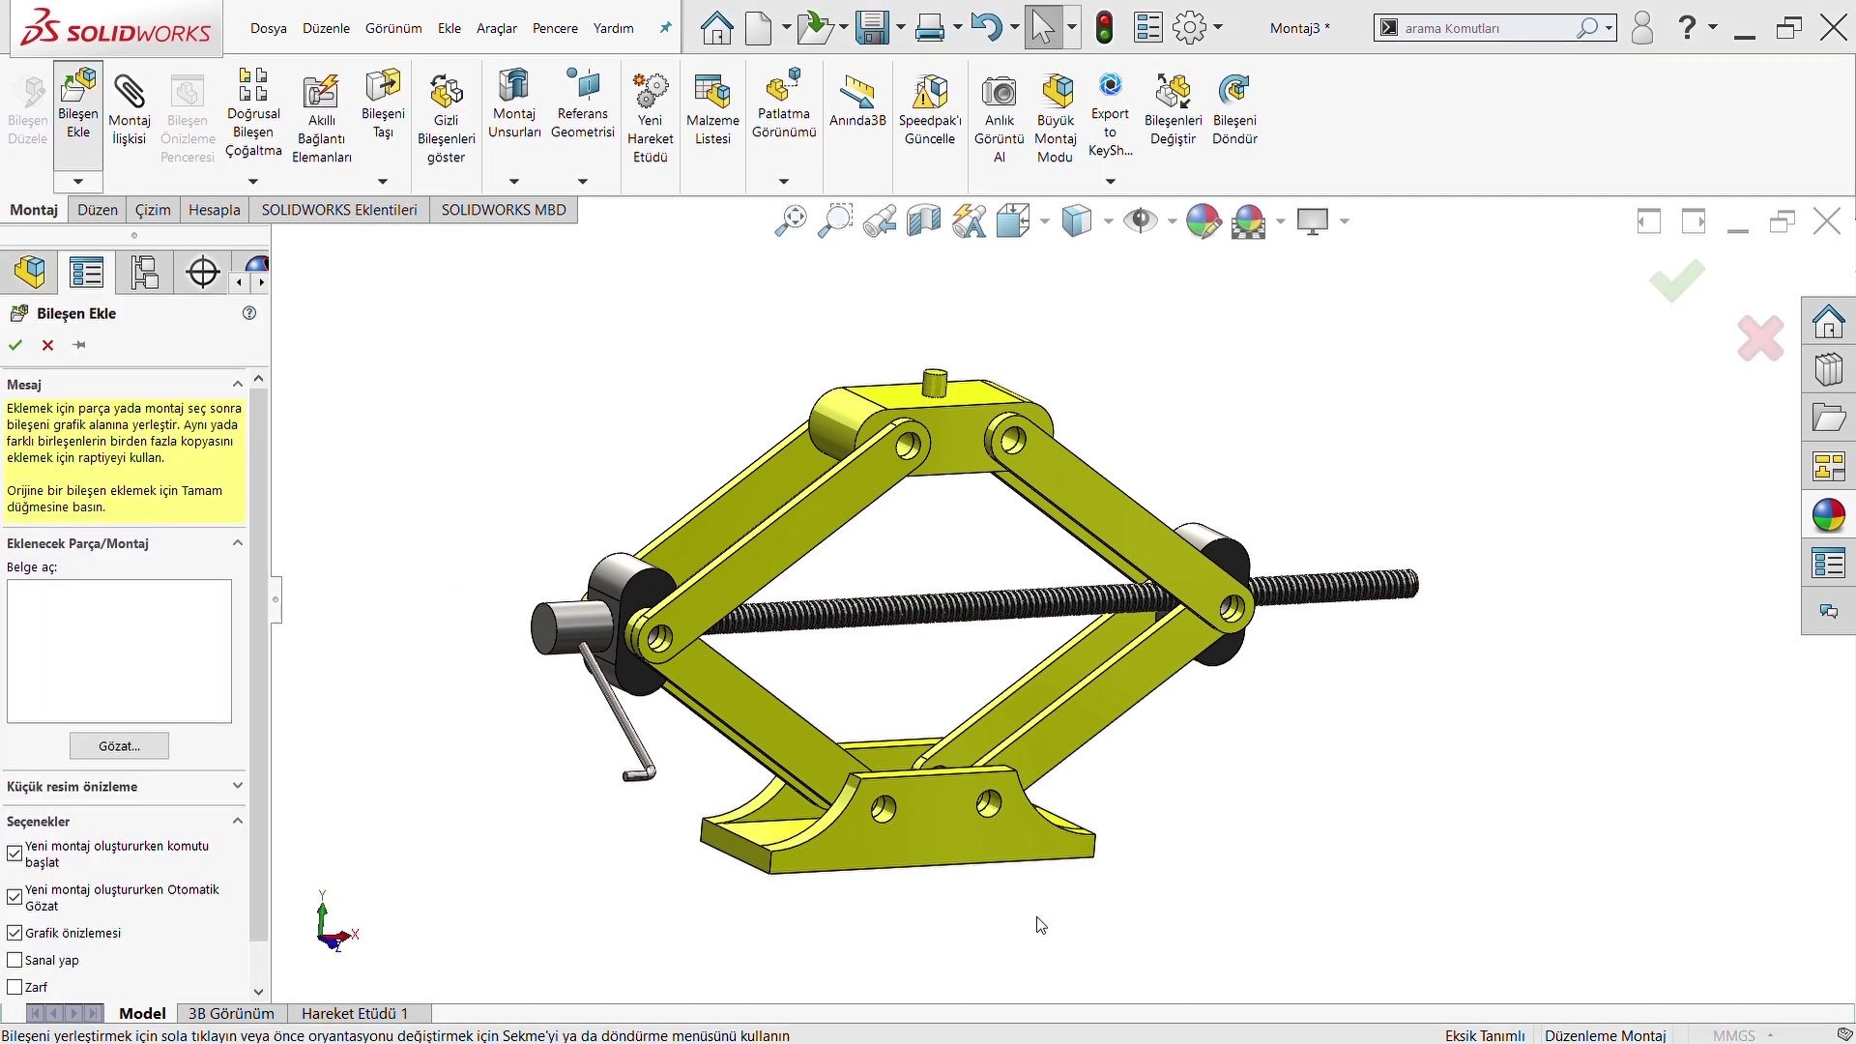
Place the saddle cap above the jack and mate its bottom circular edge coincident to the pin face
left_click(986, 396)
scroll(986, 397, "down", 4)
scroll(991, 435, "down", 1)
scroll(996, 488, "down", 2)
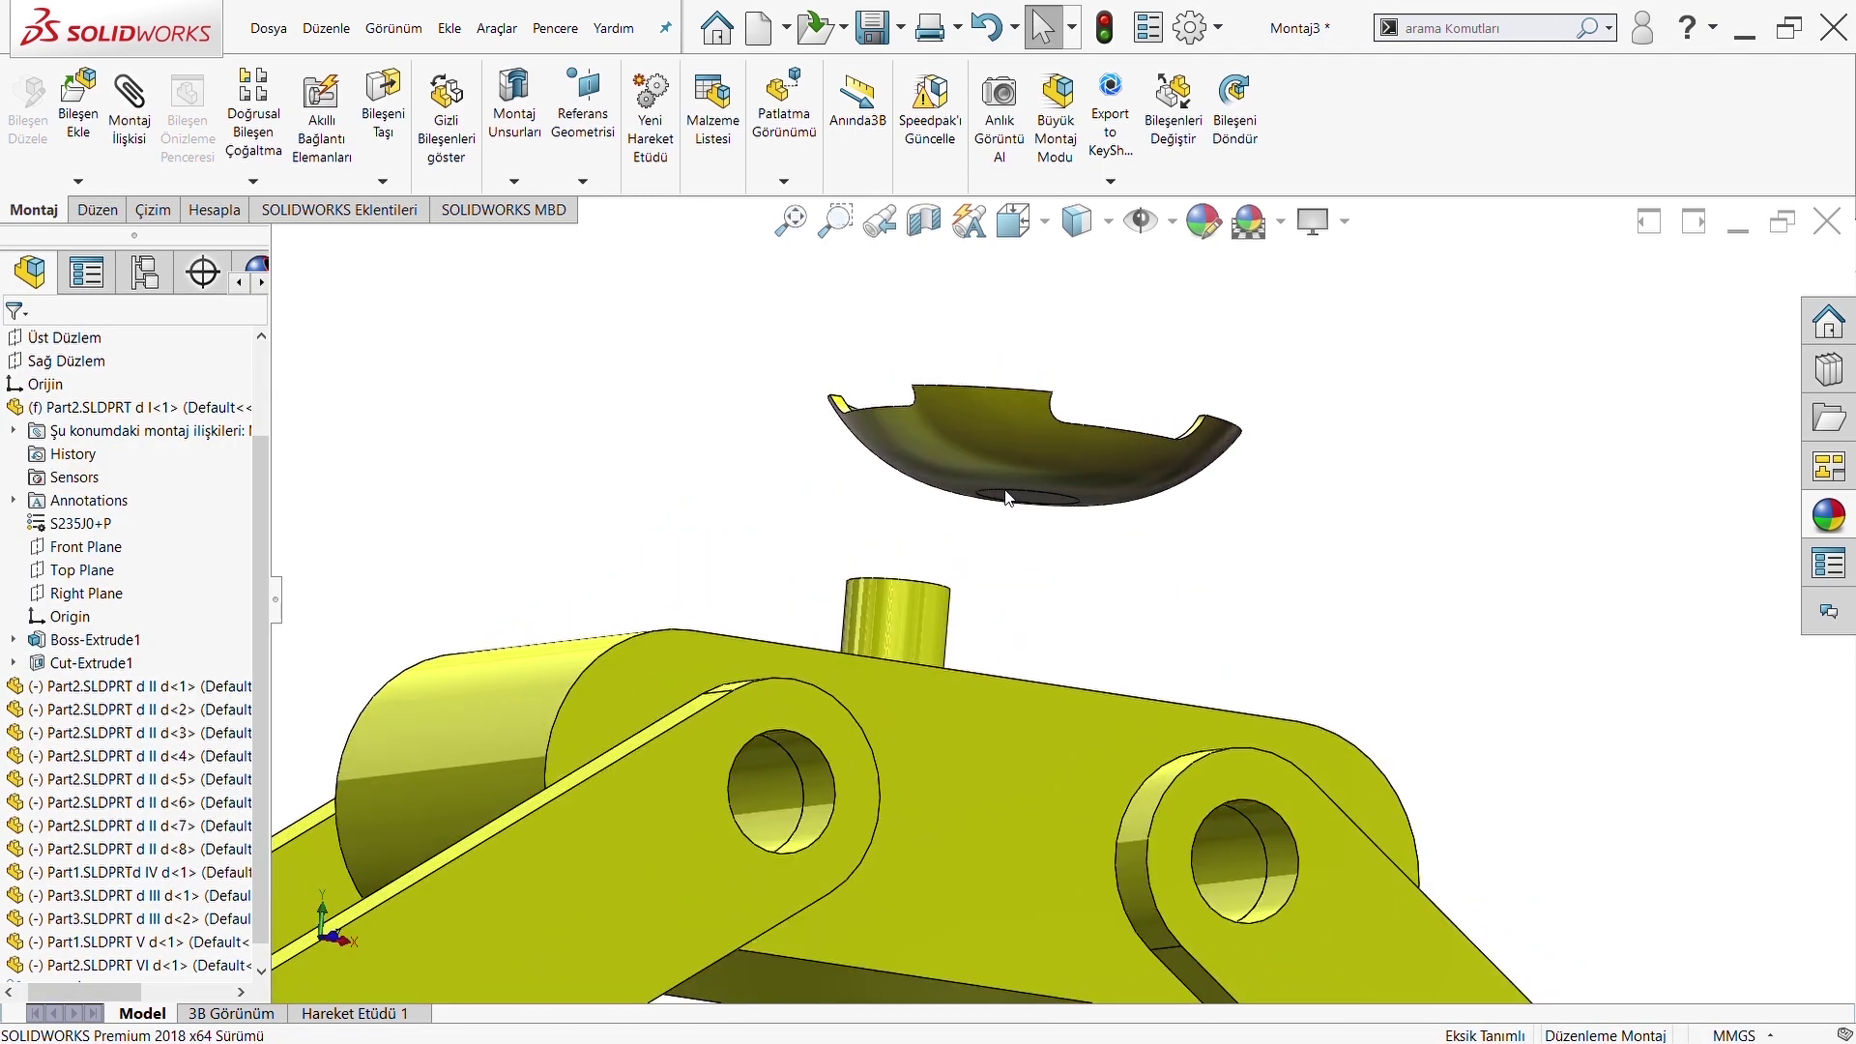
left_click(1008, 498)
left_click(128, 116)
left_click(913, 617)
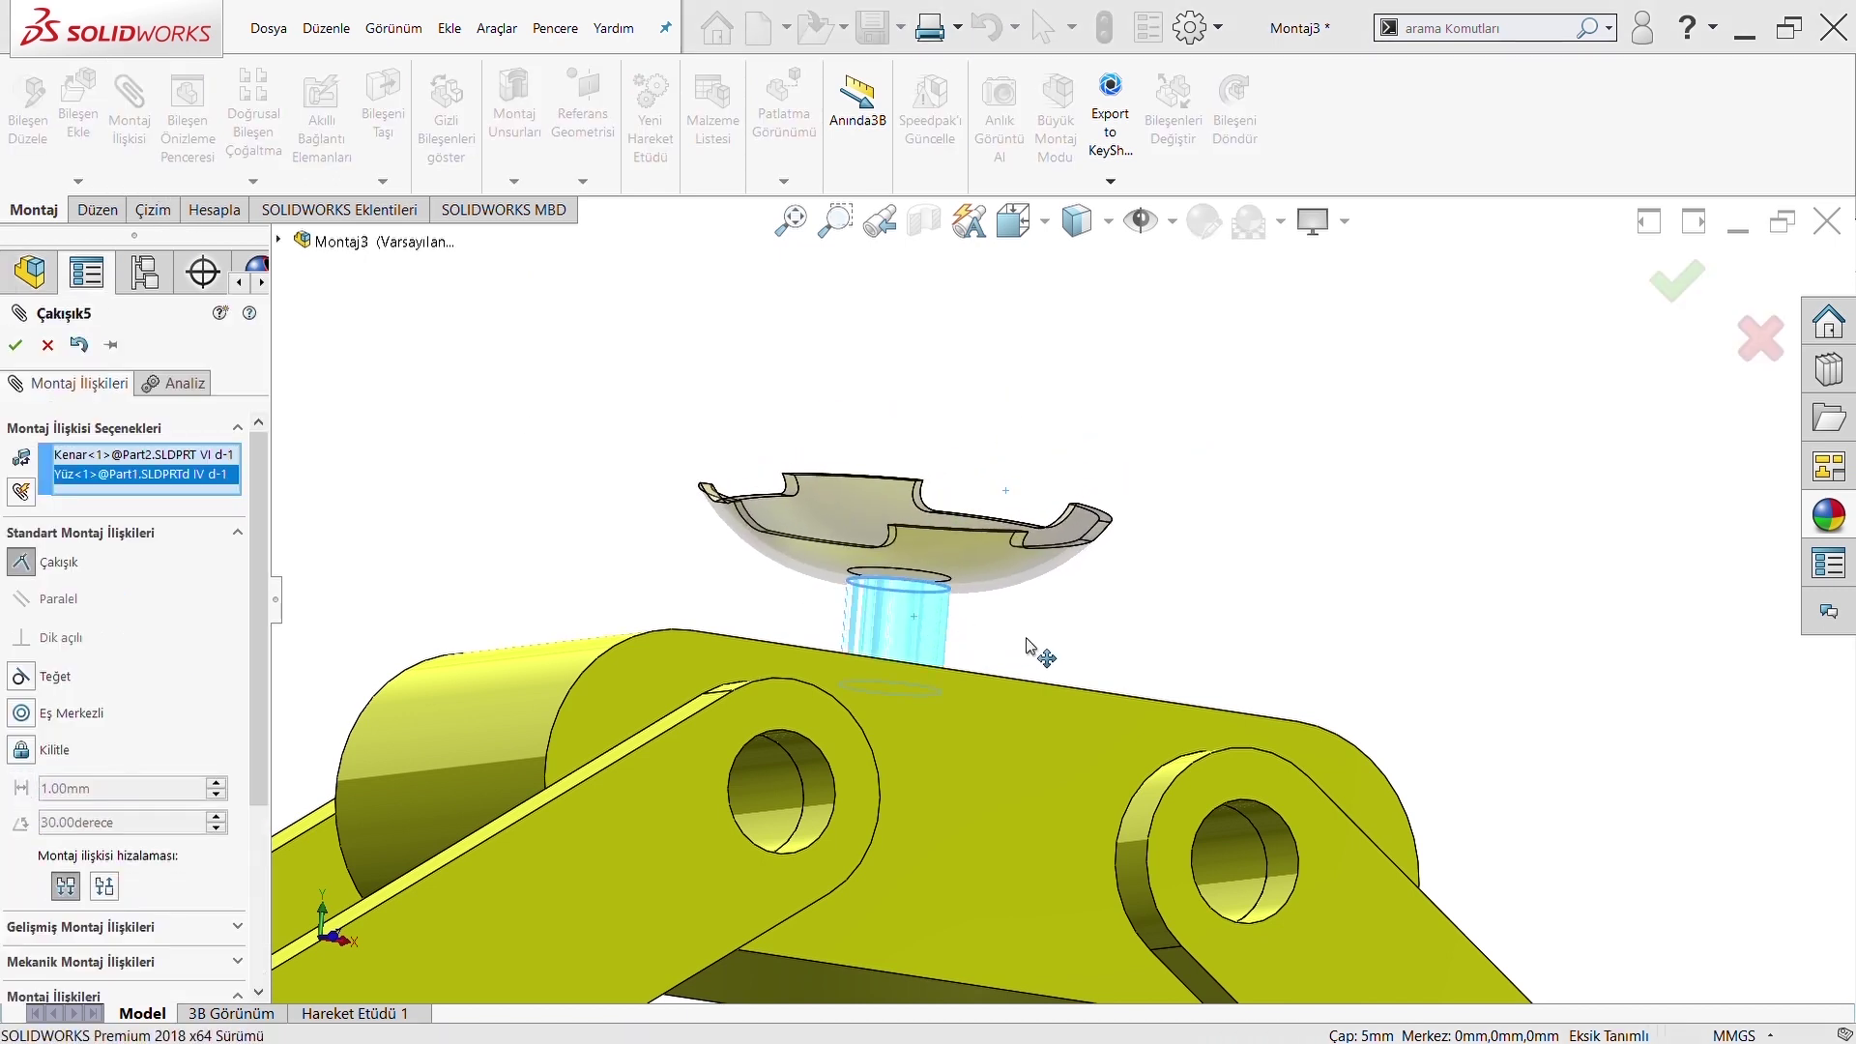
left_click(1111, 643)
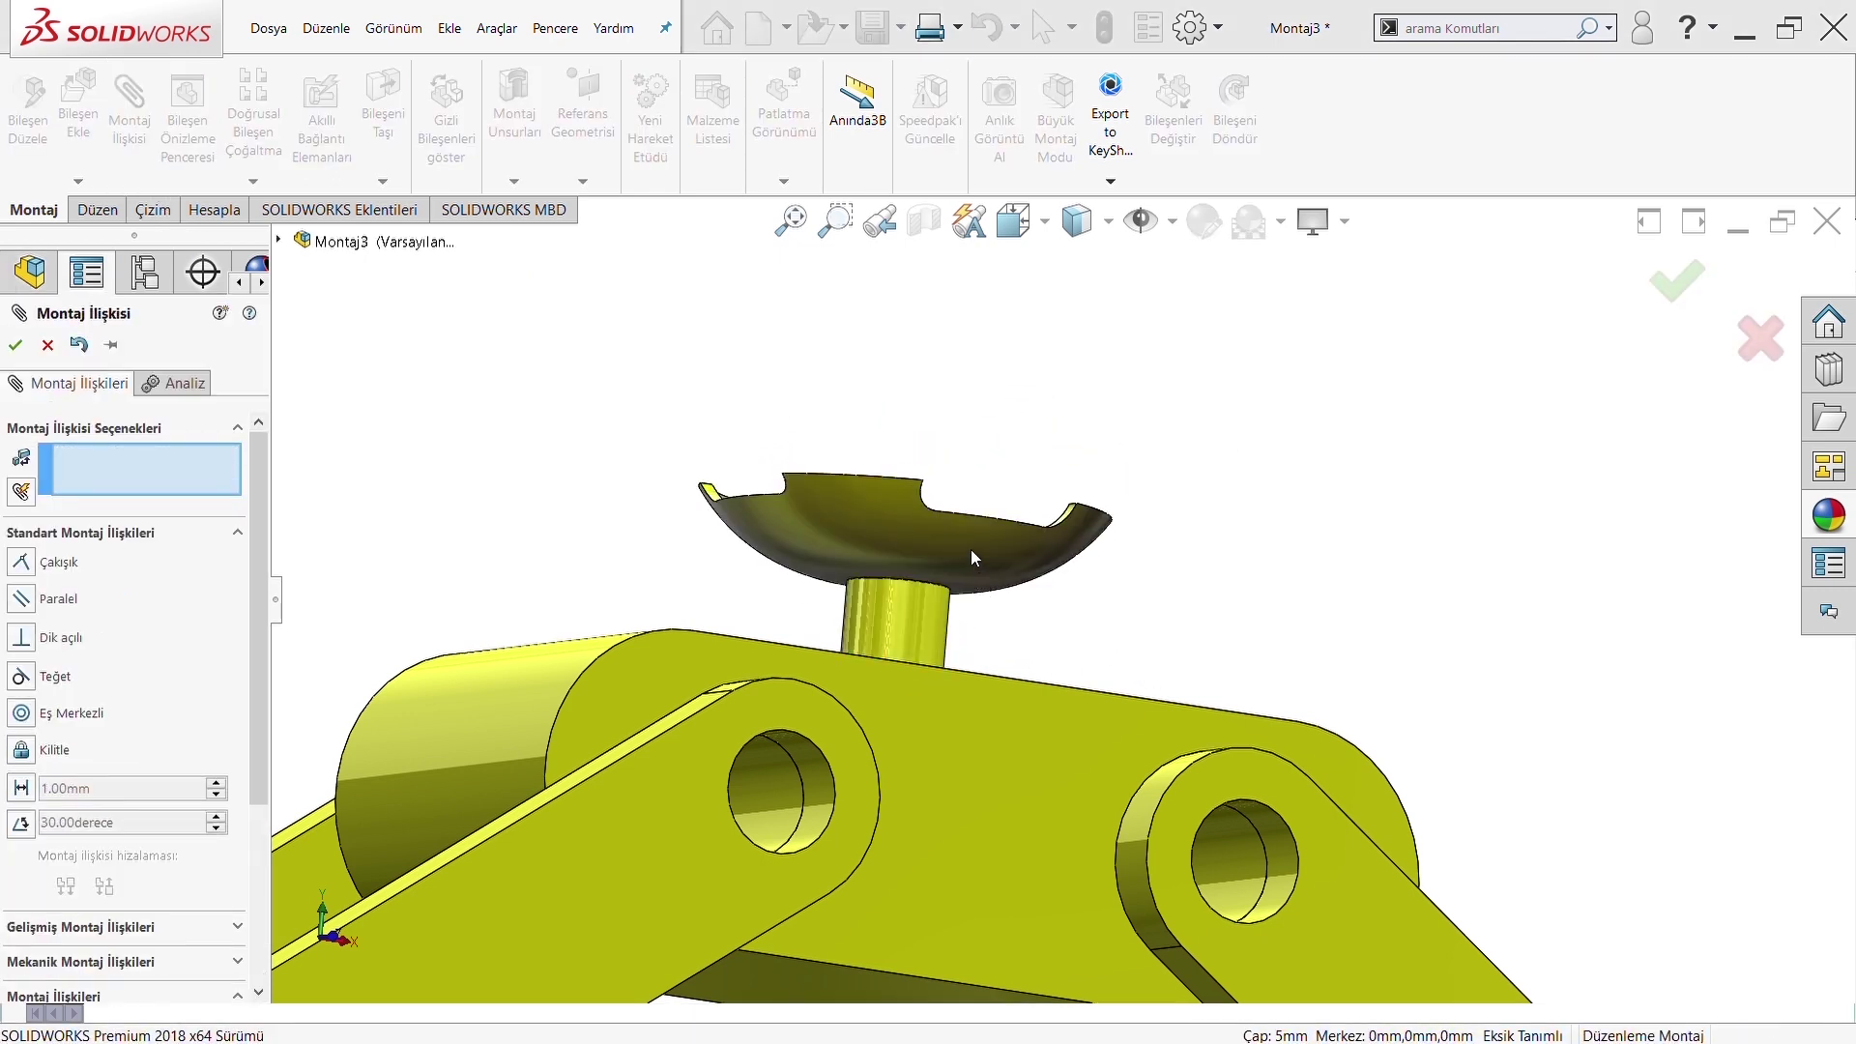
key("Escape")
Mate the cap's bottom edge to the pin's top face so the cap sits on the peg
left_click_drag(970, 549, 917, 565)
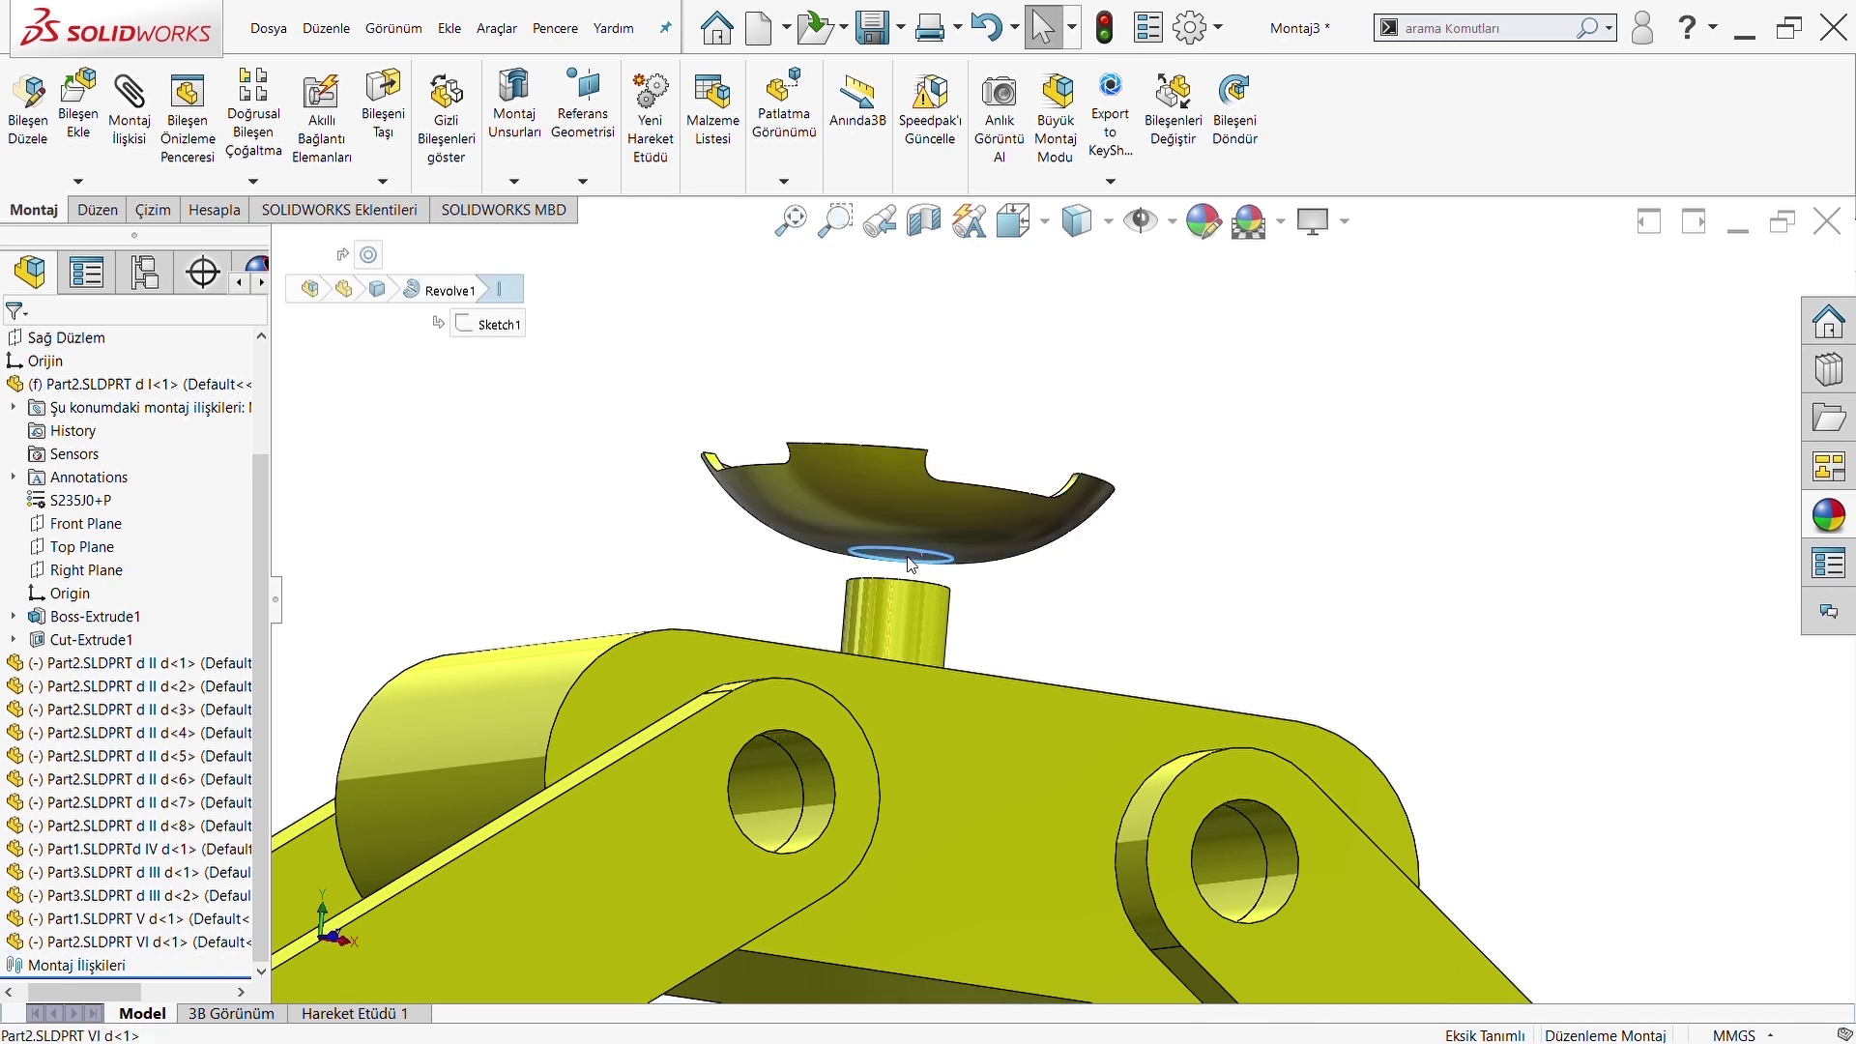
middle_click_drag(912, 565, 860, 659)
left_click(138, 192)
left_click(903, 593)
right_click(1152, 659)
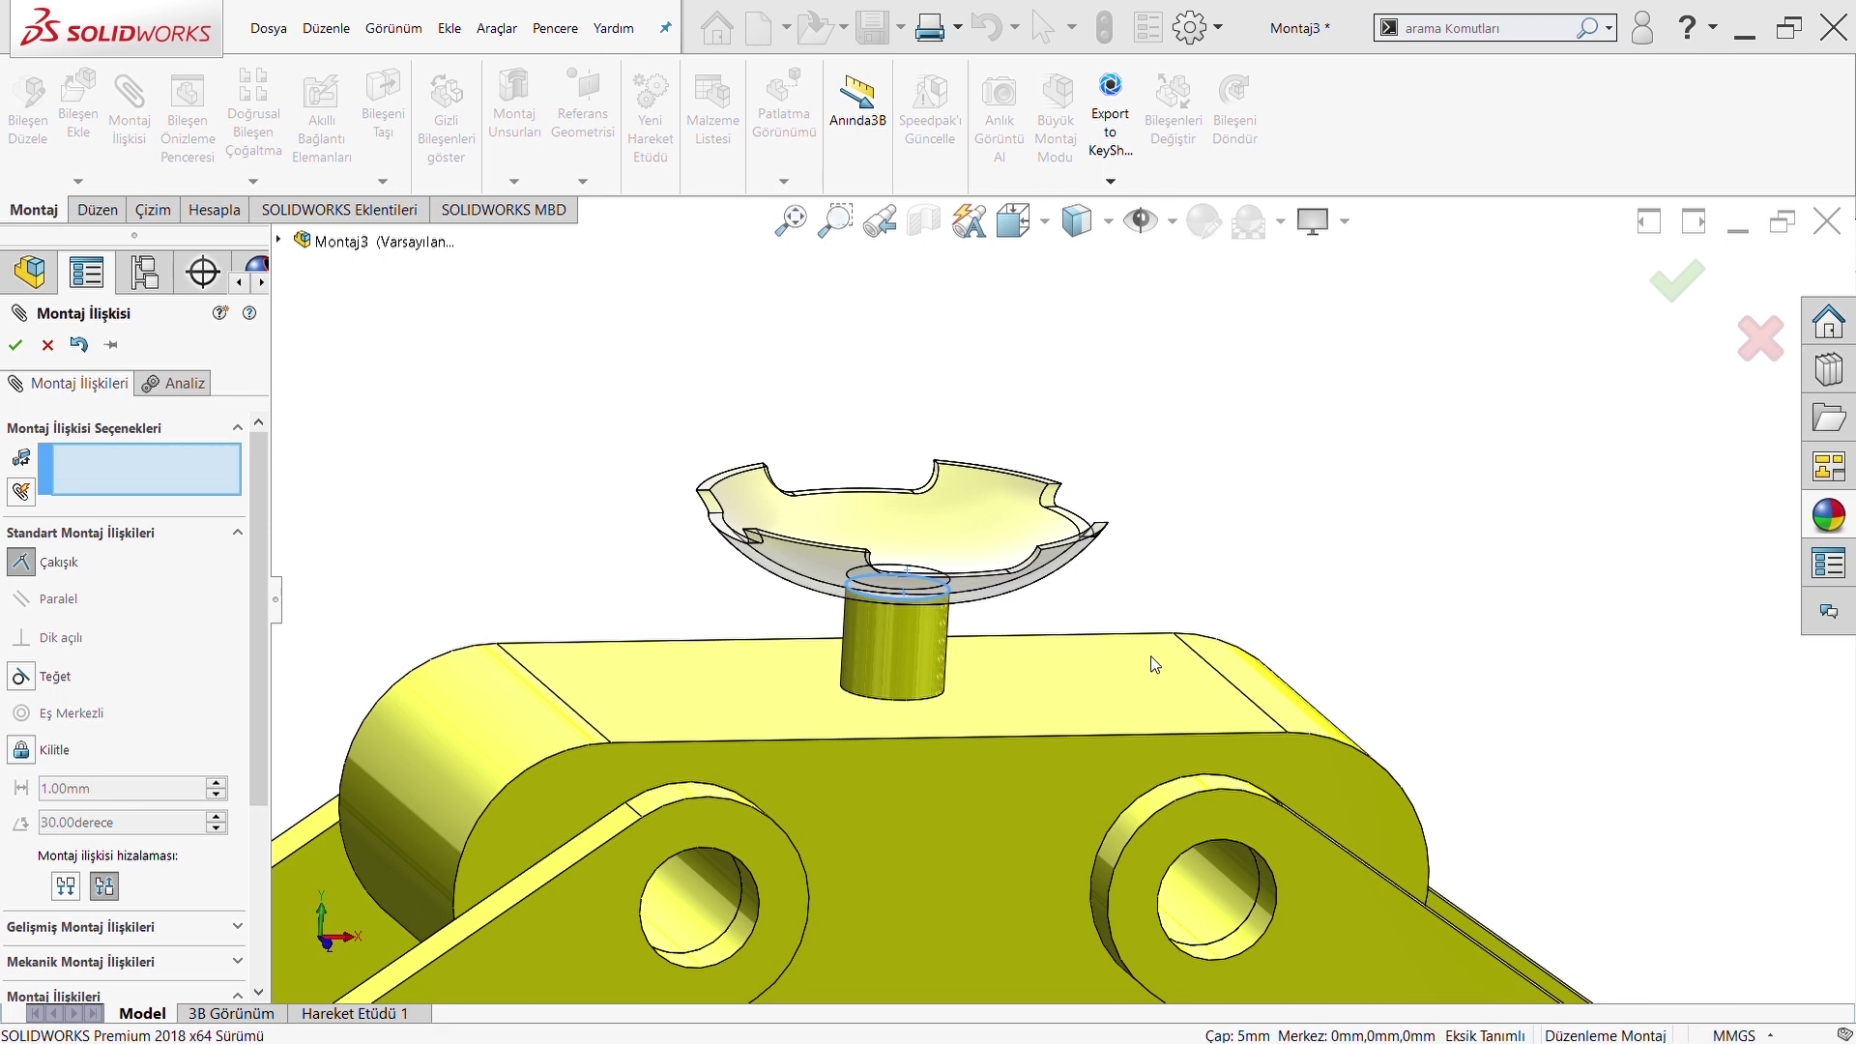
right_click(912, 808)
middle_click_drag(912, 808, 913, 826)
scroll(913, 826, "up", 5)
middle_click_drag(1048, 860, 1112, 825)
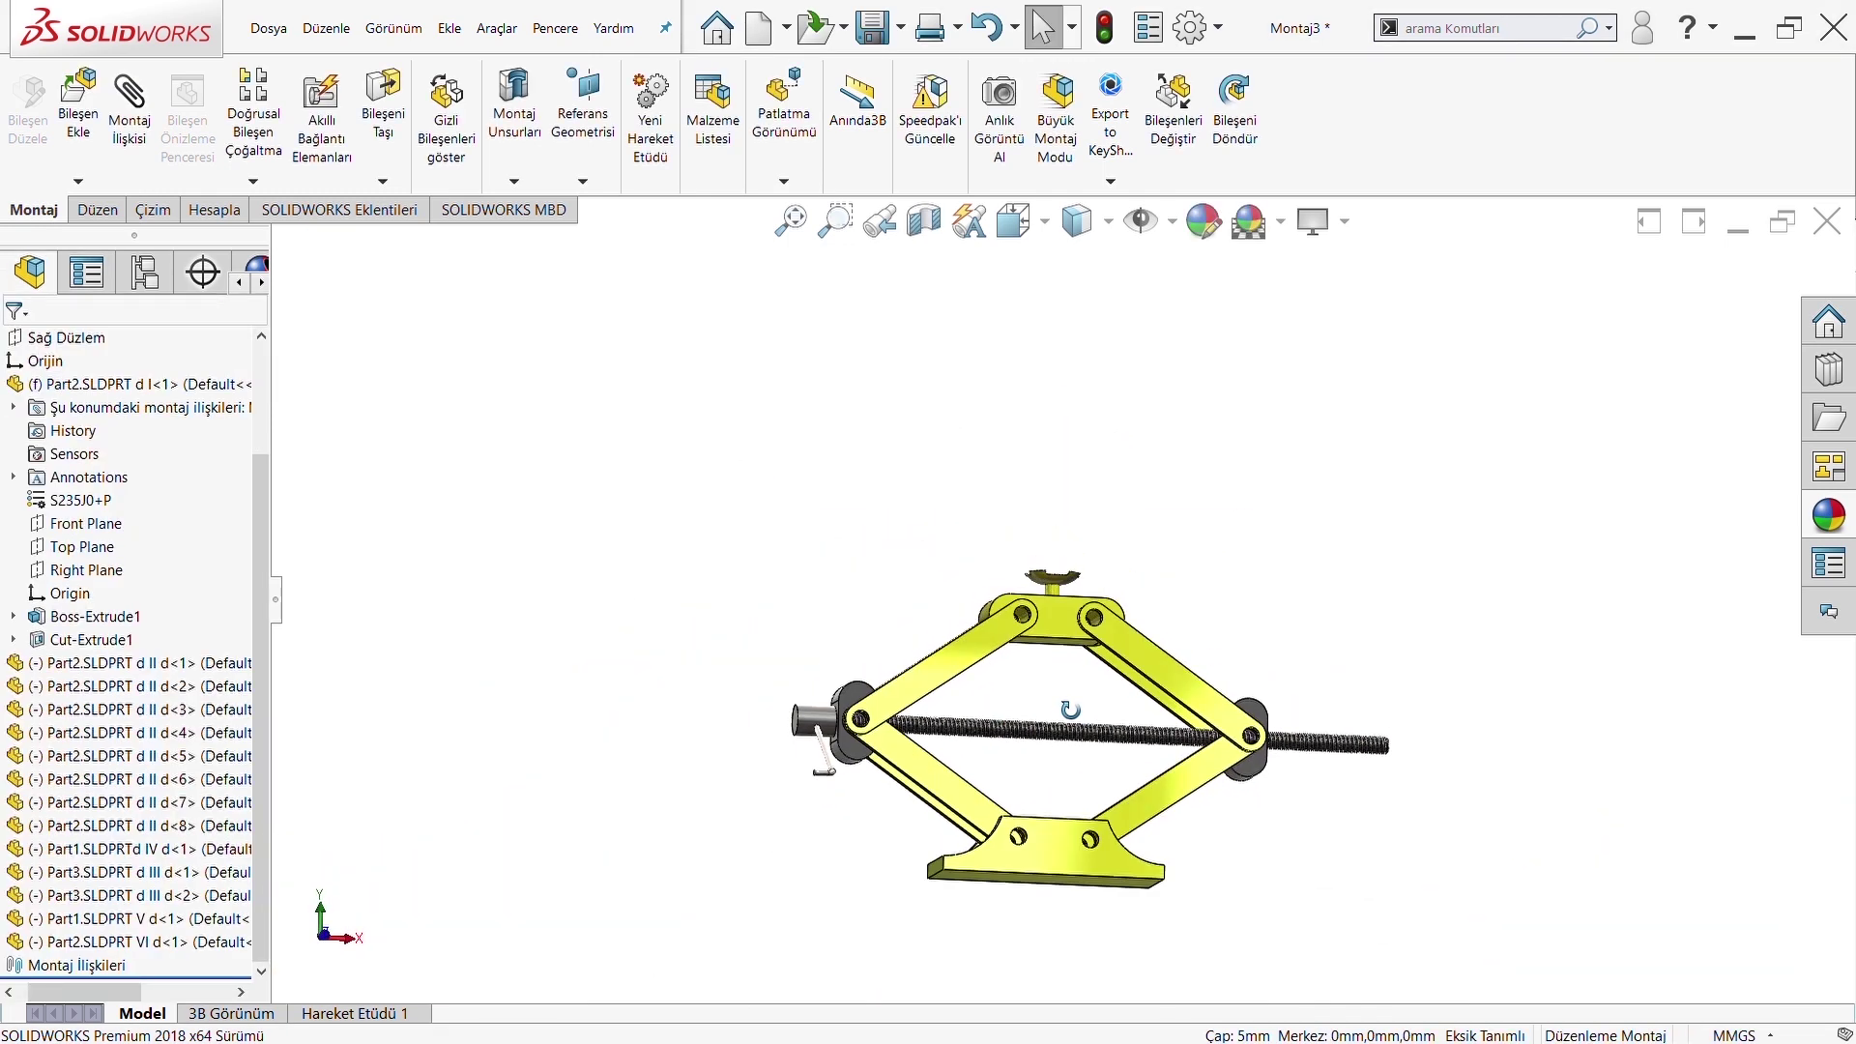
left_click(99, 147)
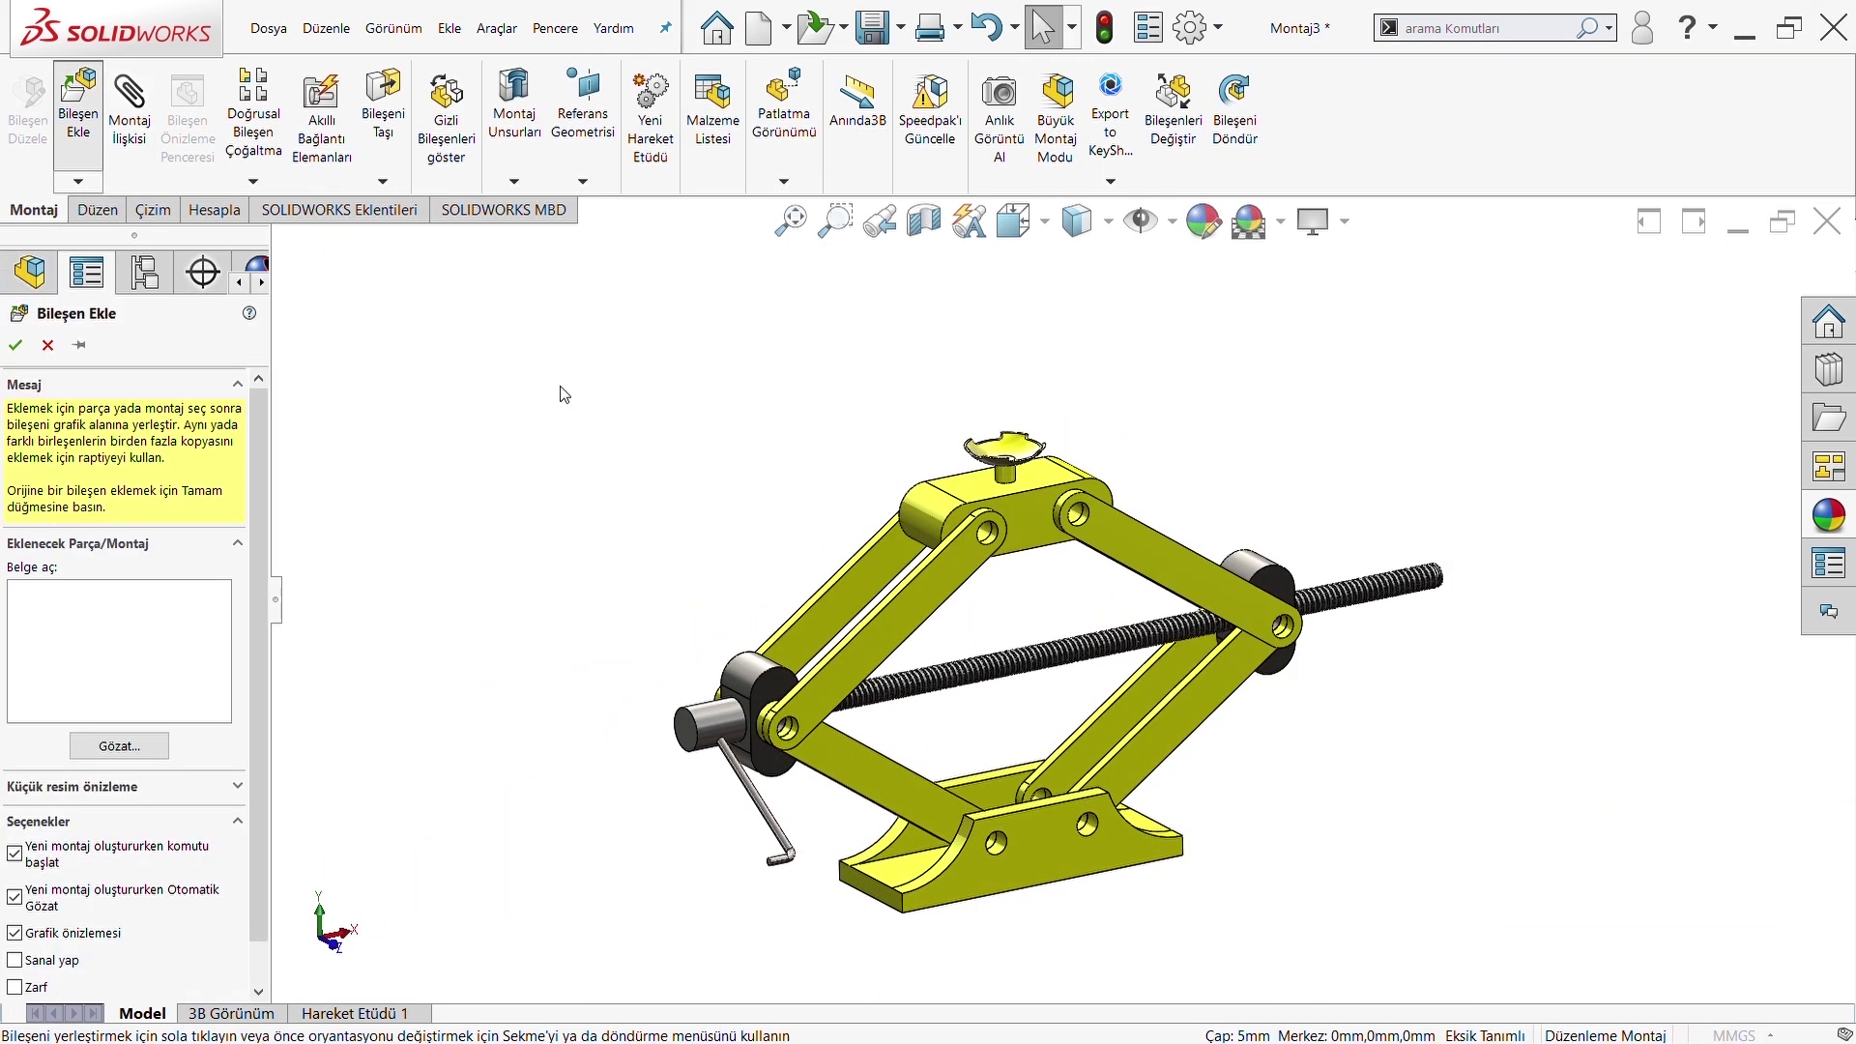
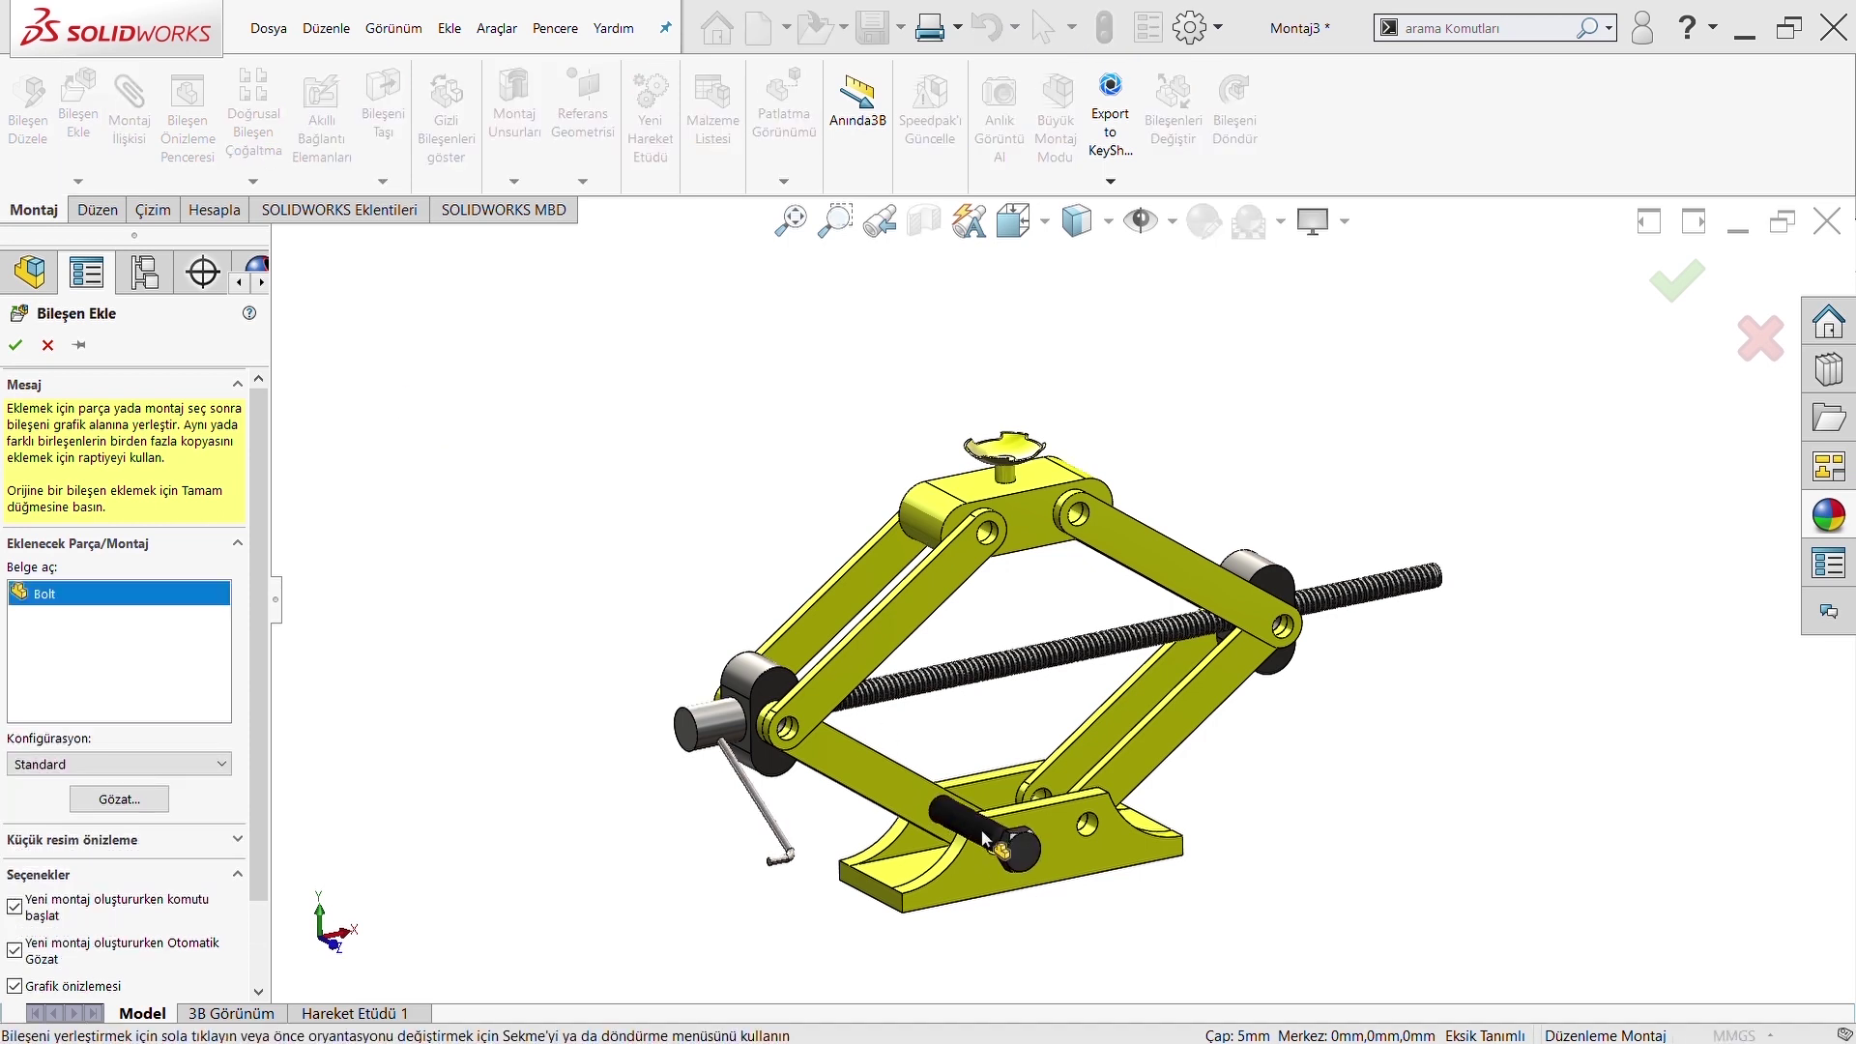
Place a hex bolt in the assembly and rotate it to lie across the jack base
left_click(986, 759)
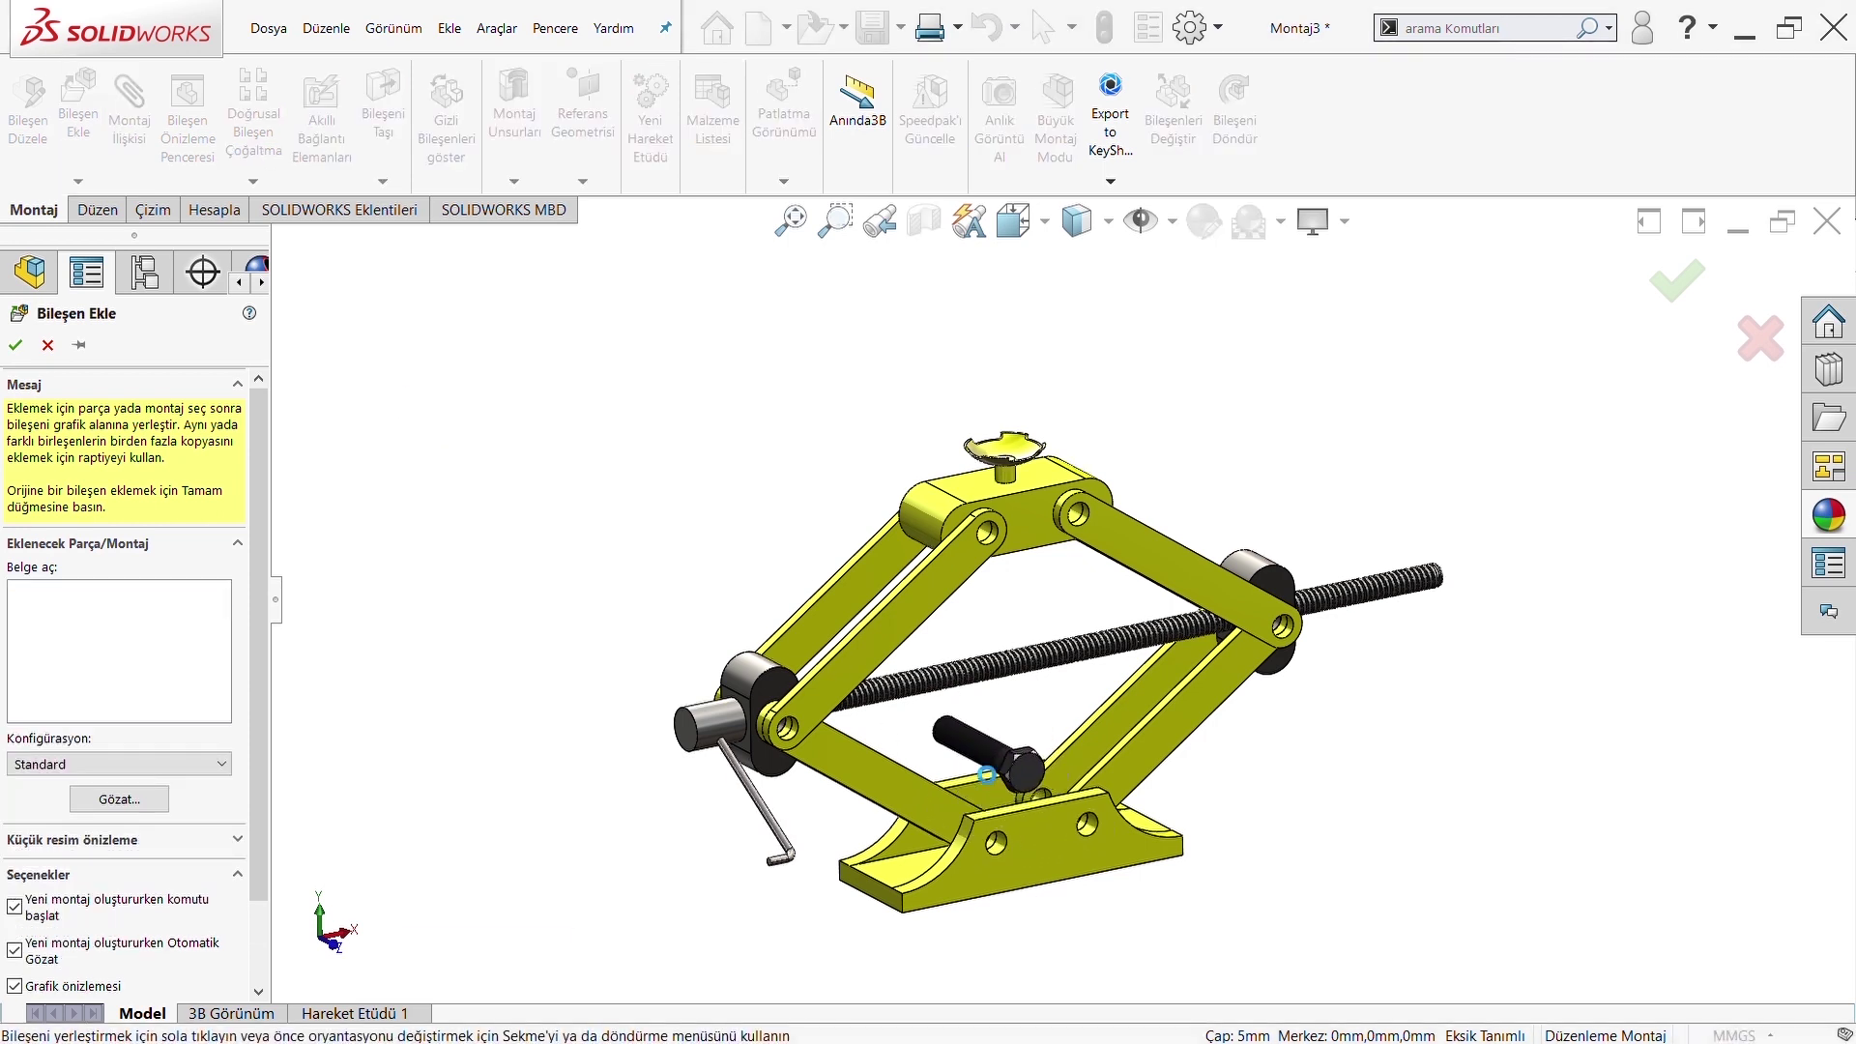
scroll(977, 770, "down", 2)
middle_click_drag(978, 773, 1005, 785)
left_click(1013, 788)
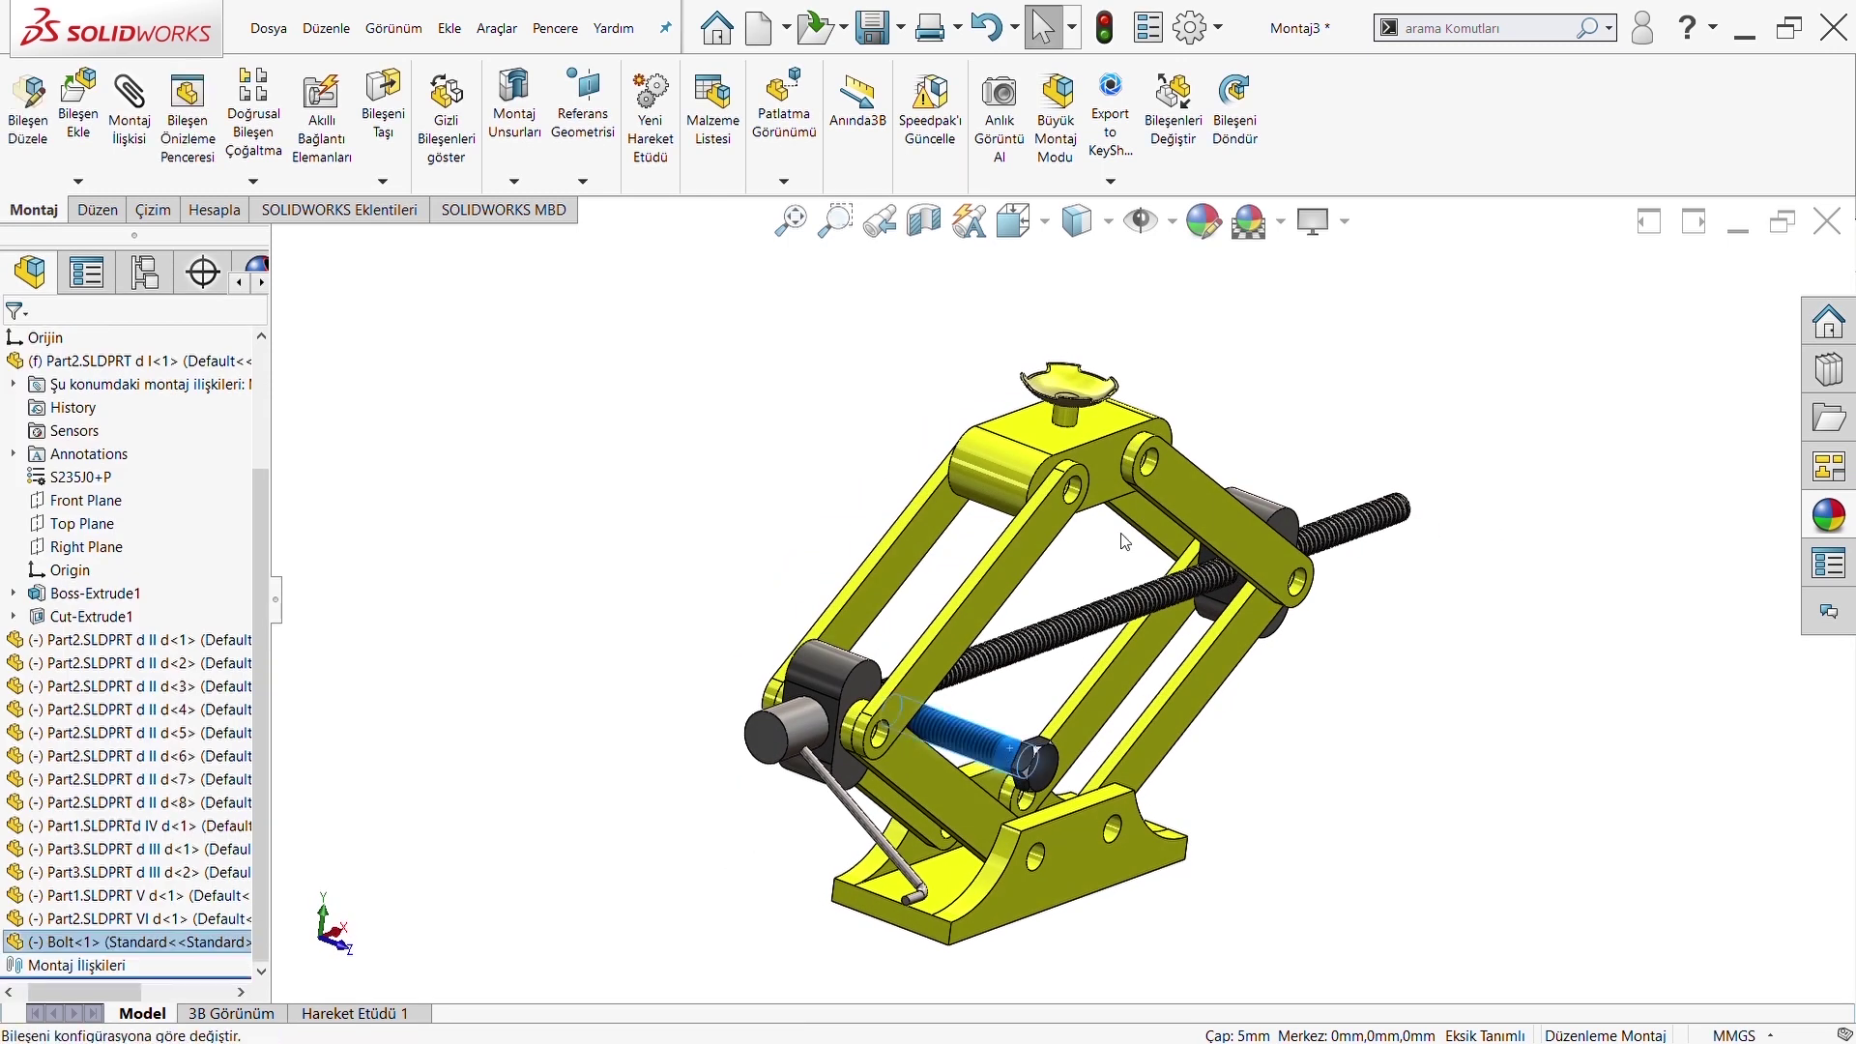
left_click(1557, 332)
left_click(1234, 116)
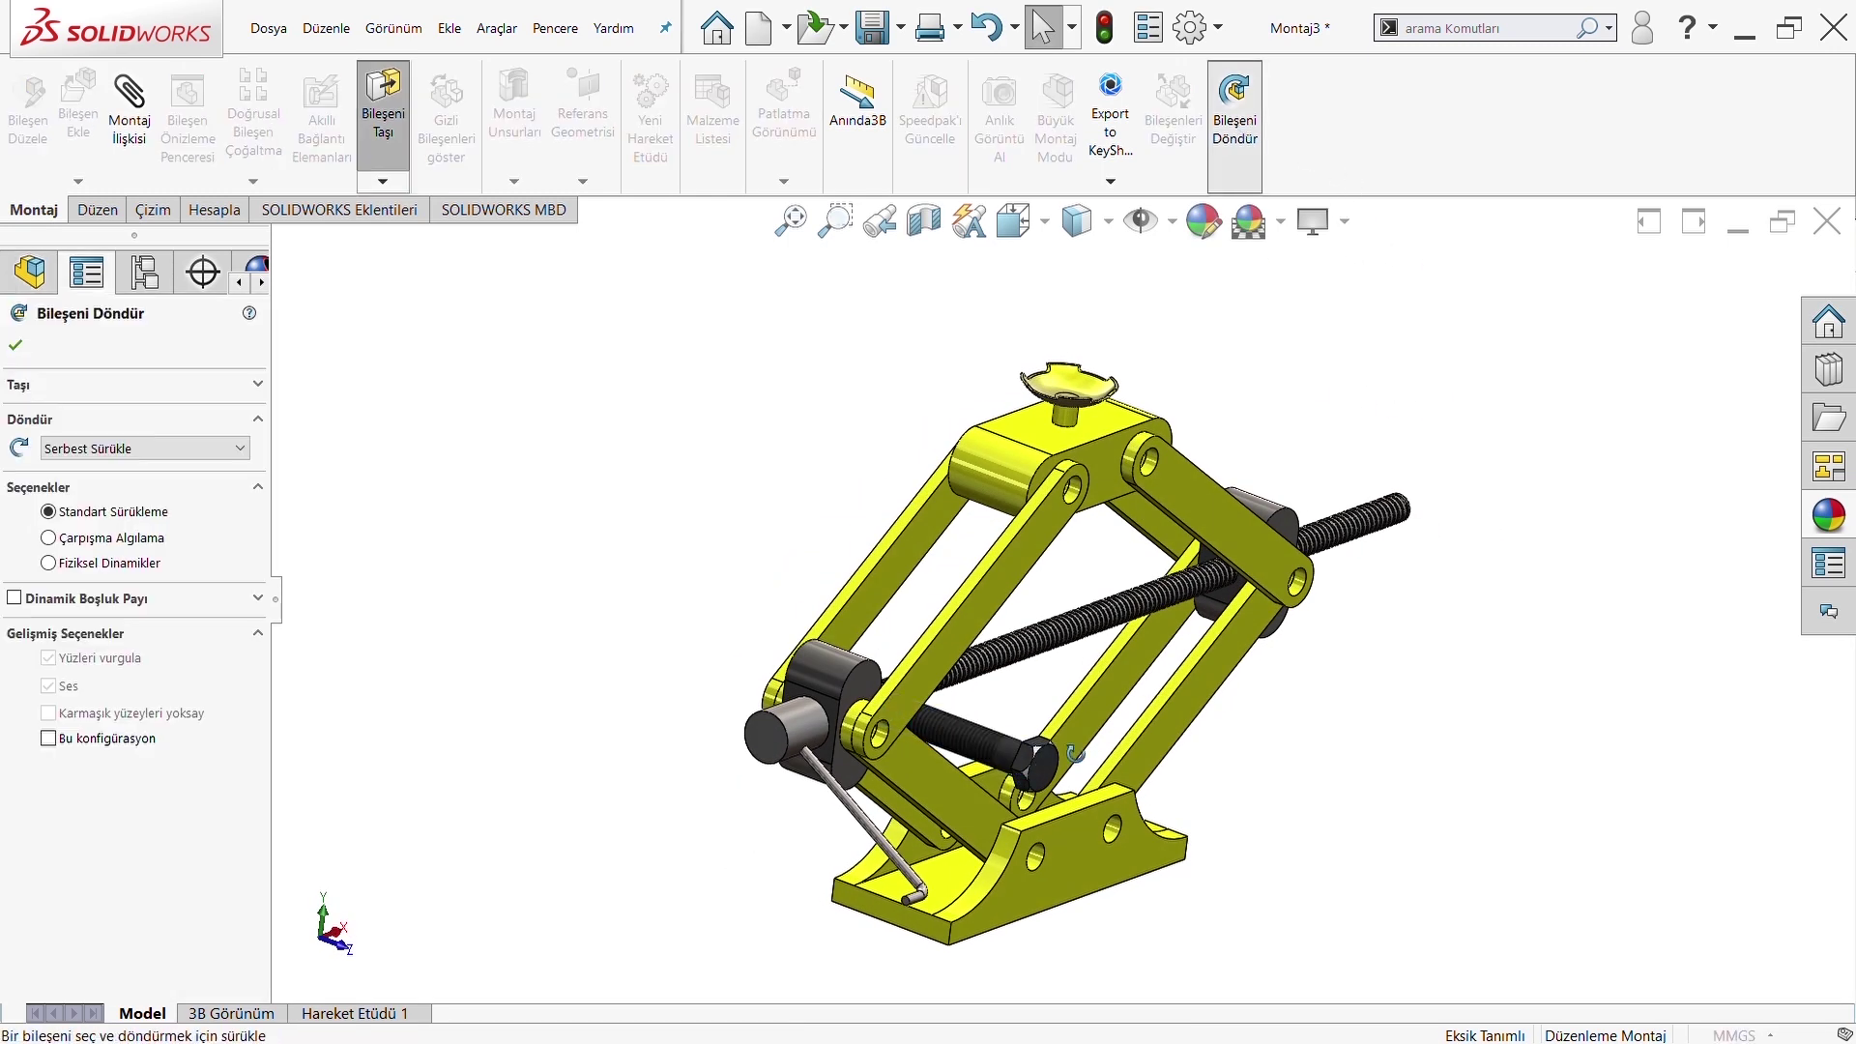
left_click_drag(986, 772, 869, 771)
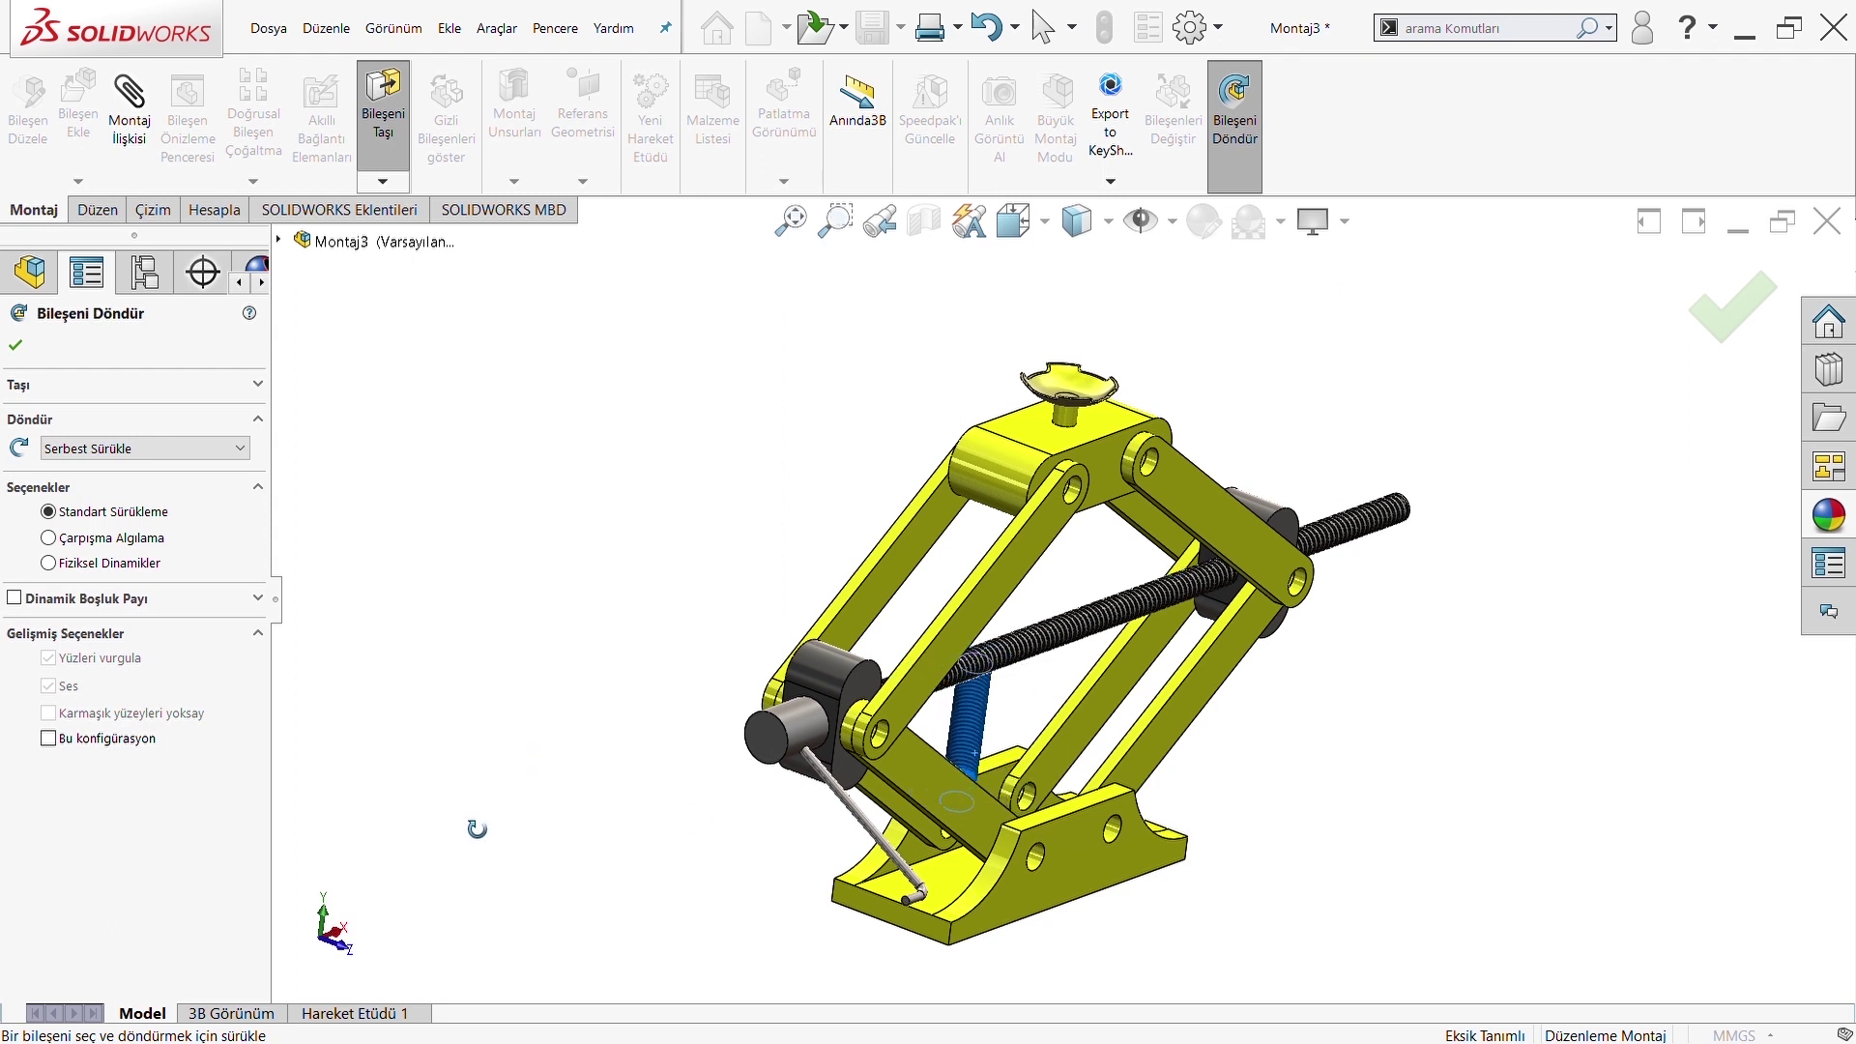
left_click_drag(468, 499, 637, 568)
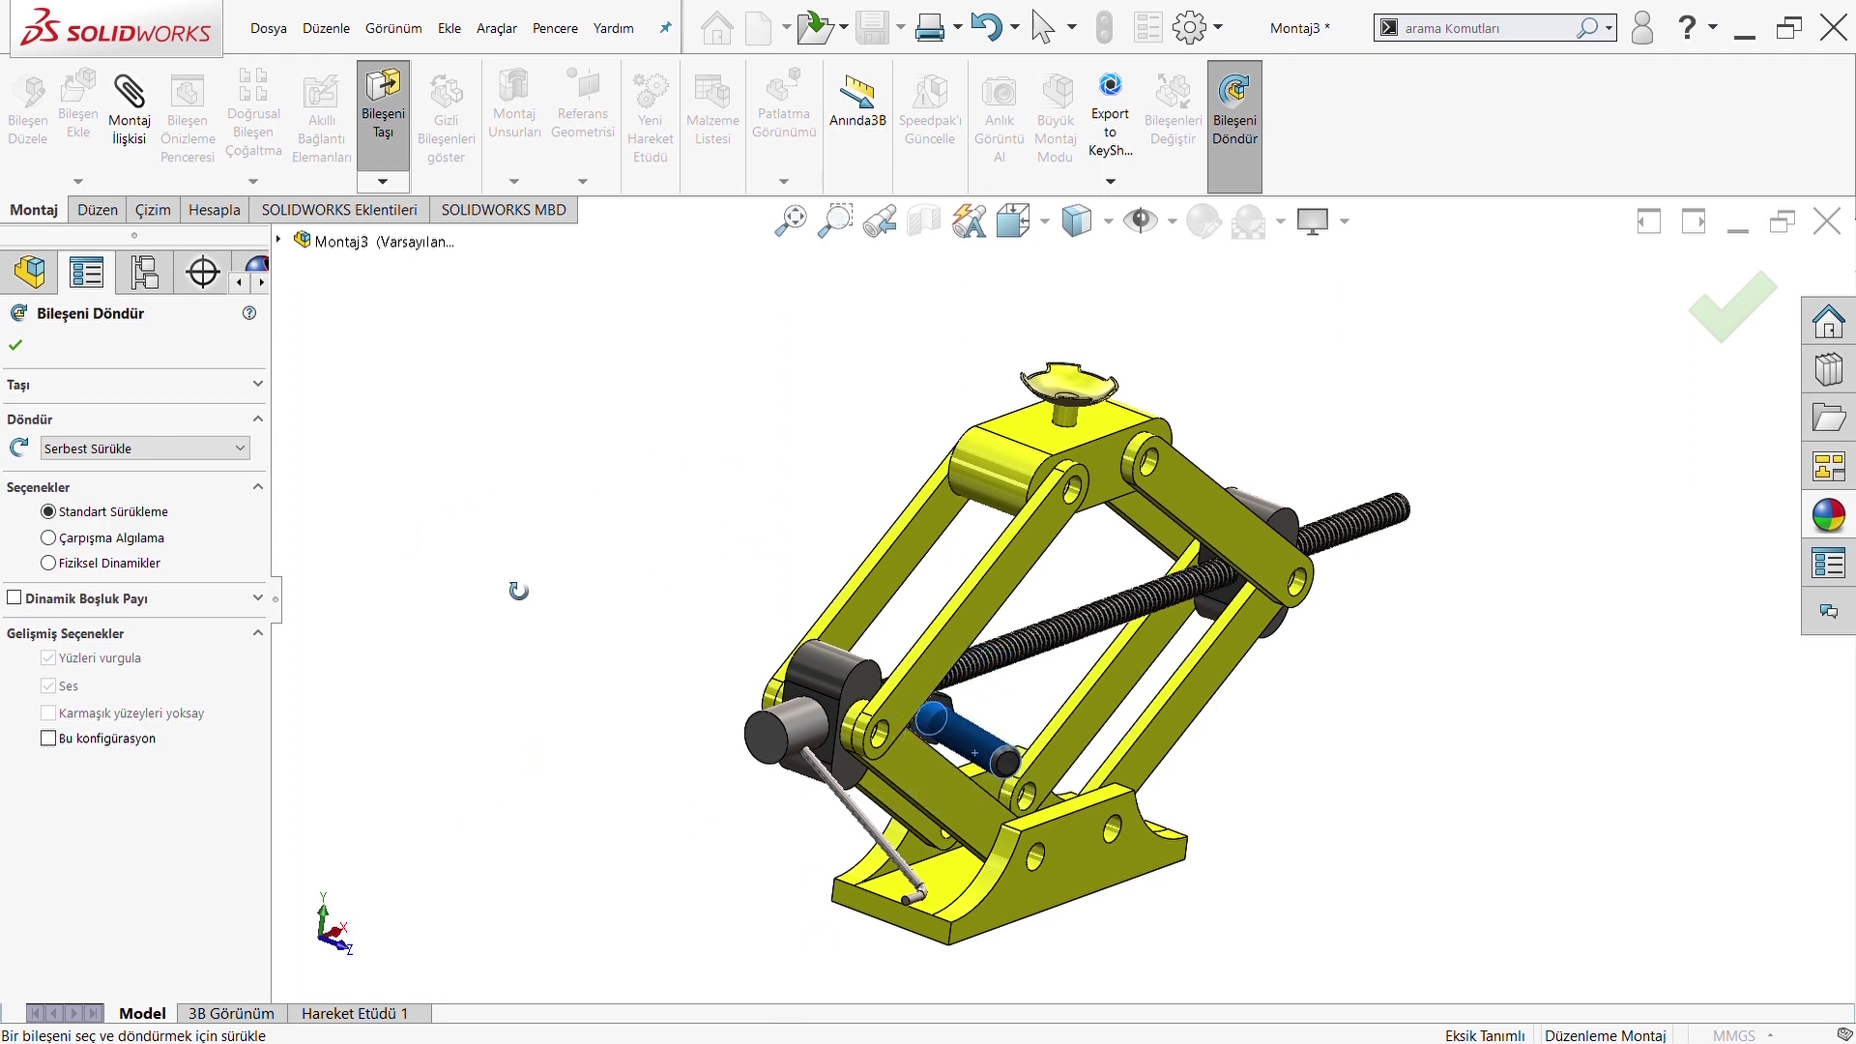
left_click(15, 345)
Mate the bolt's shank concentric with the base plate's pivot hole
left_click(129, 116)
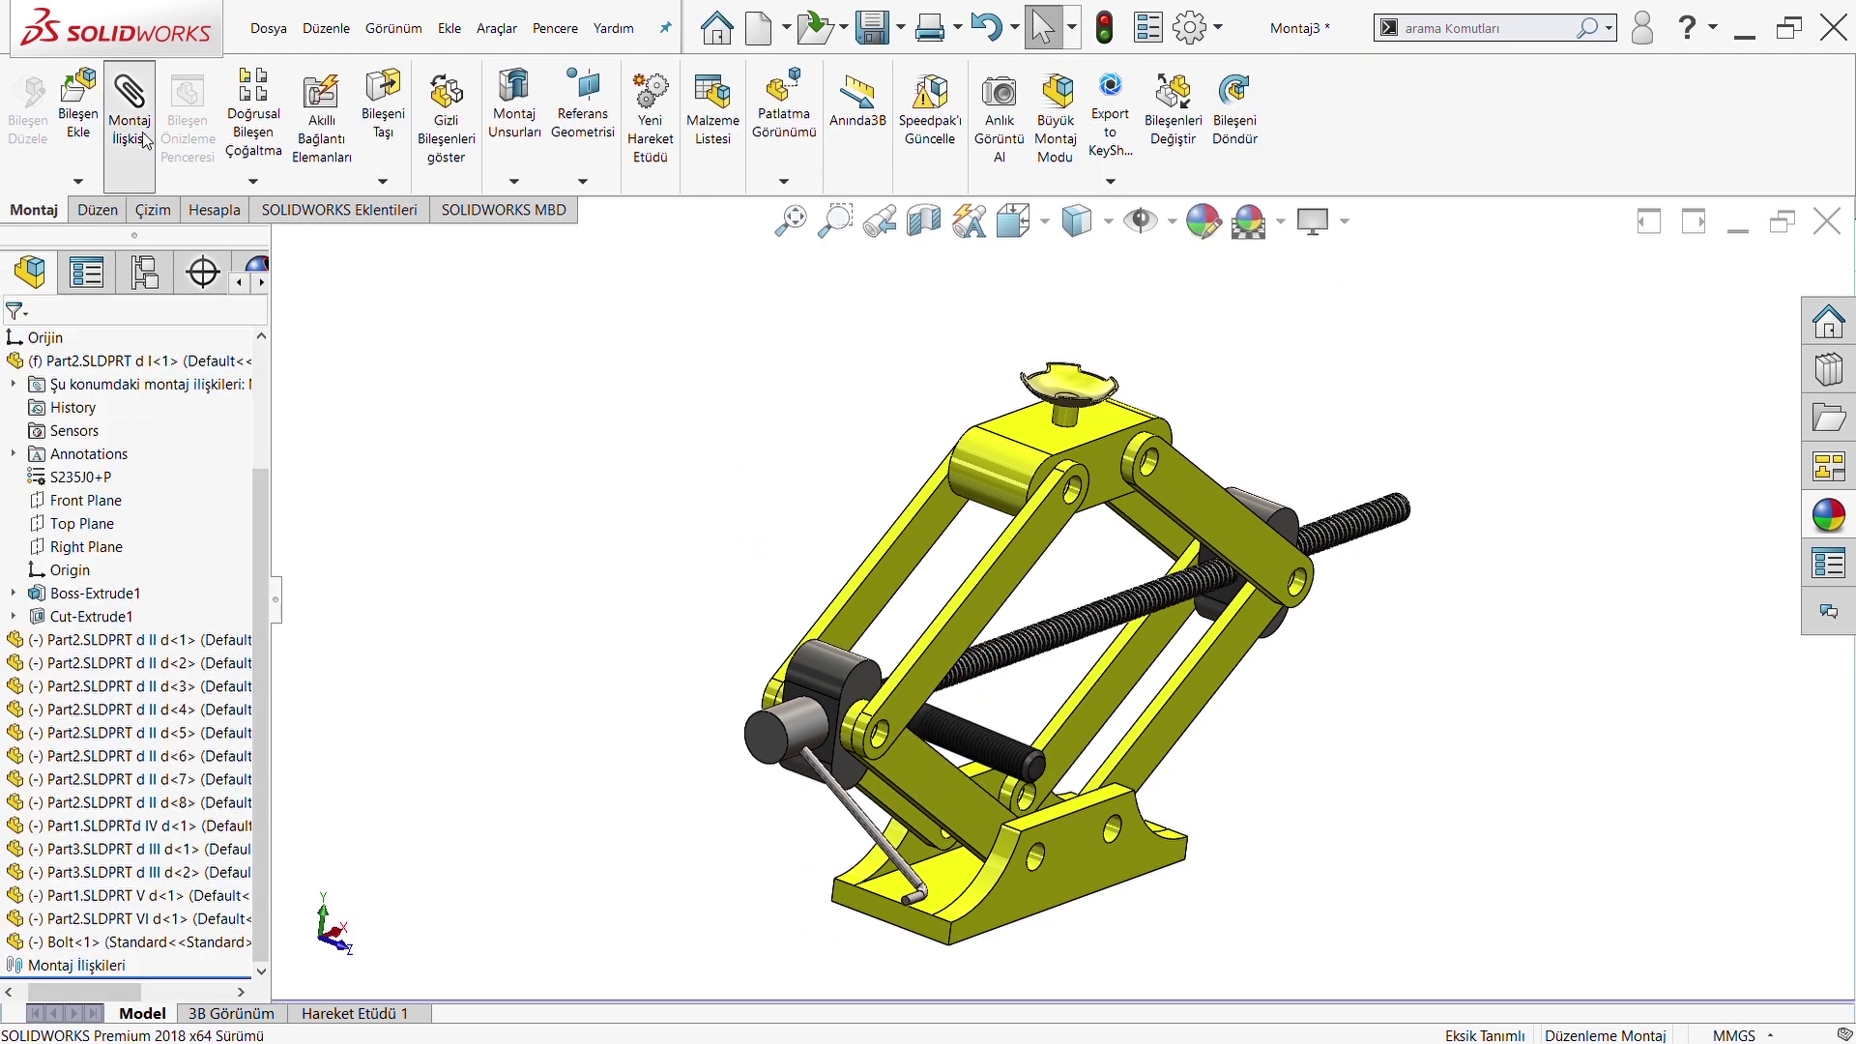
scroll(1003, 738, "down", 3)
left_click(1001, 732)
scroll(994, 829, "down", 3)
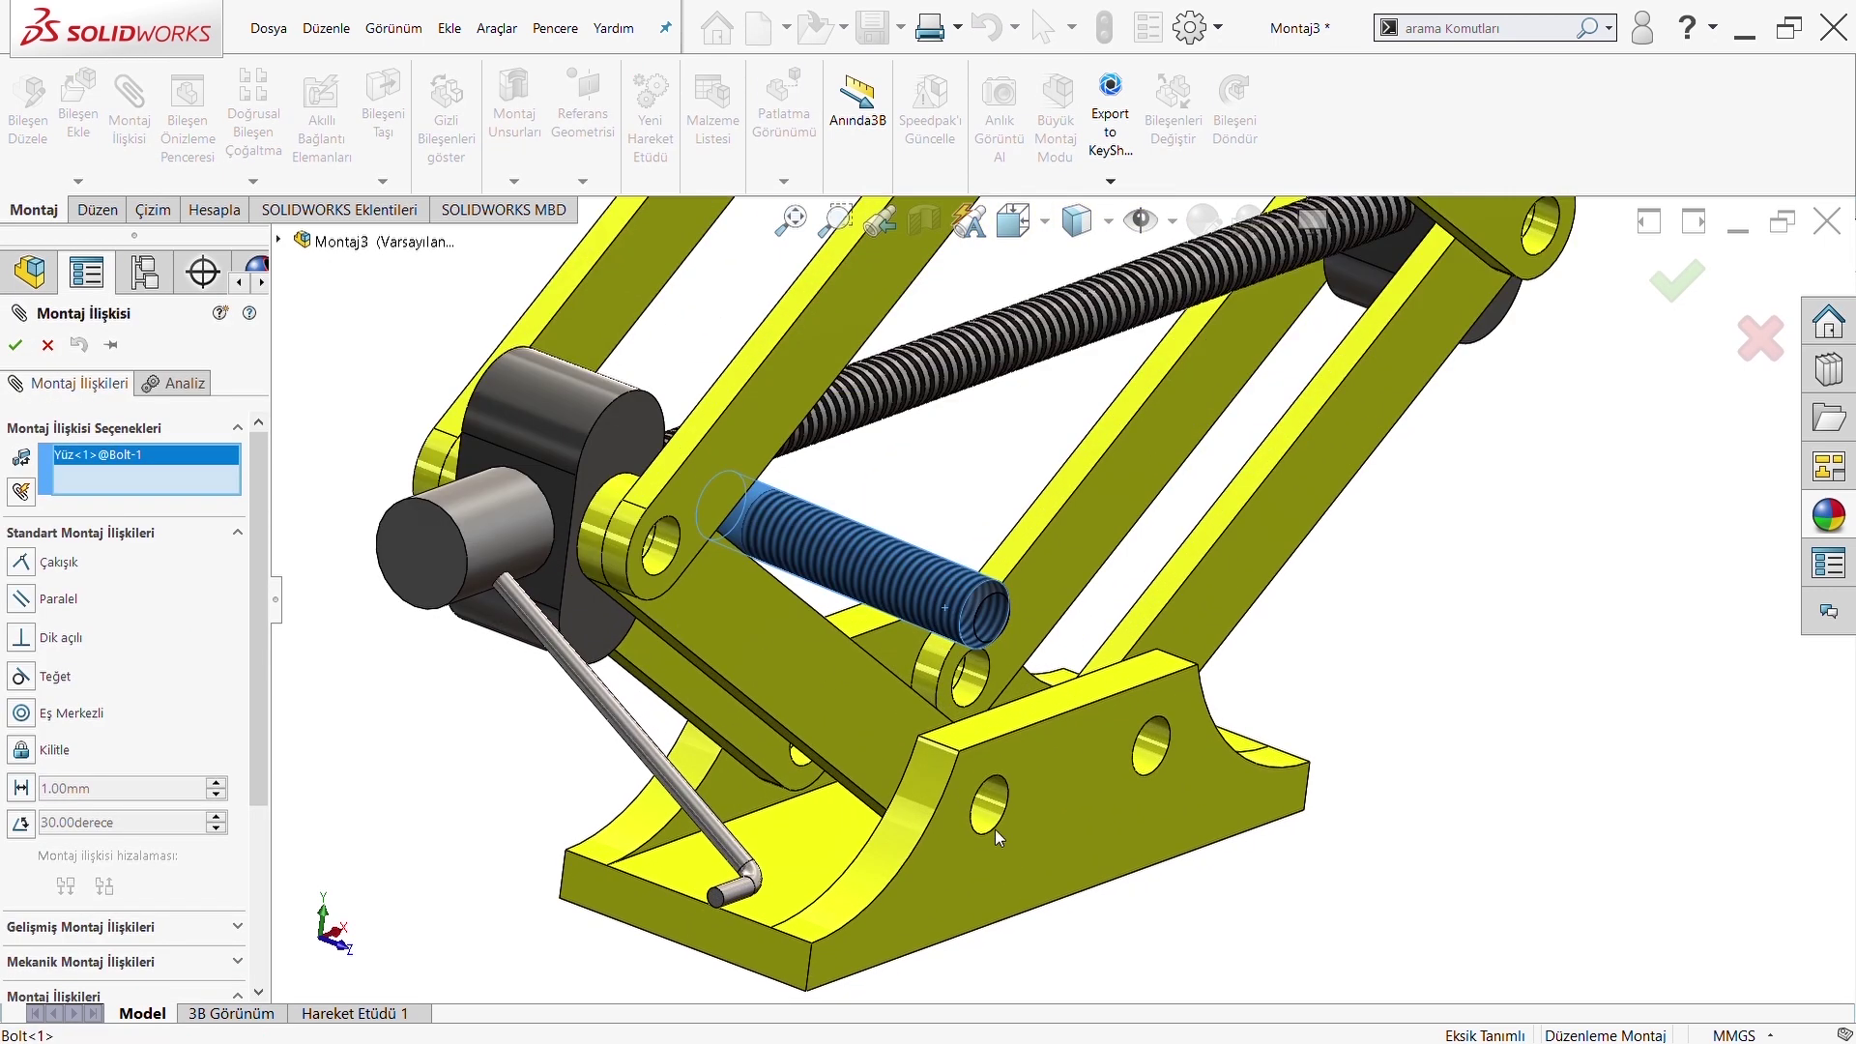
left_click(995, 809)
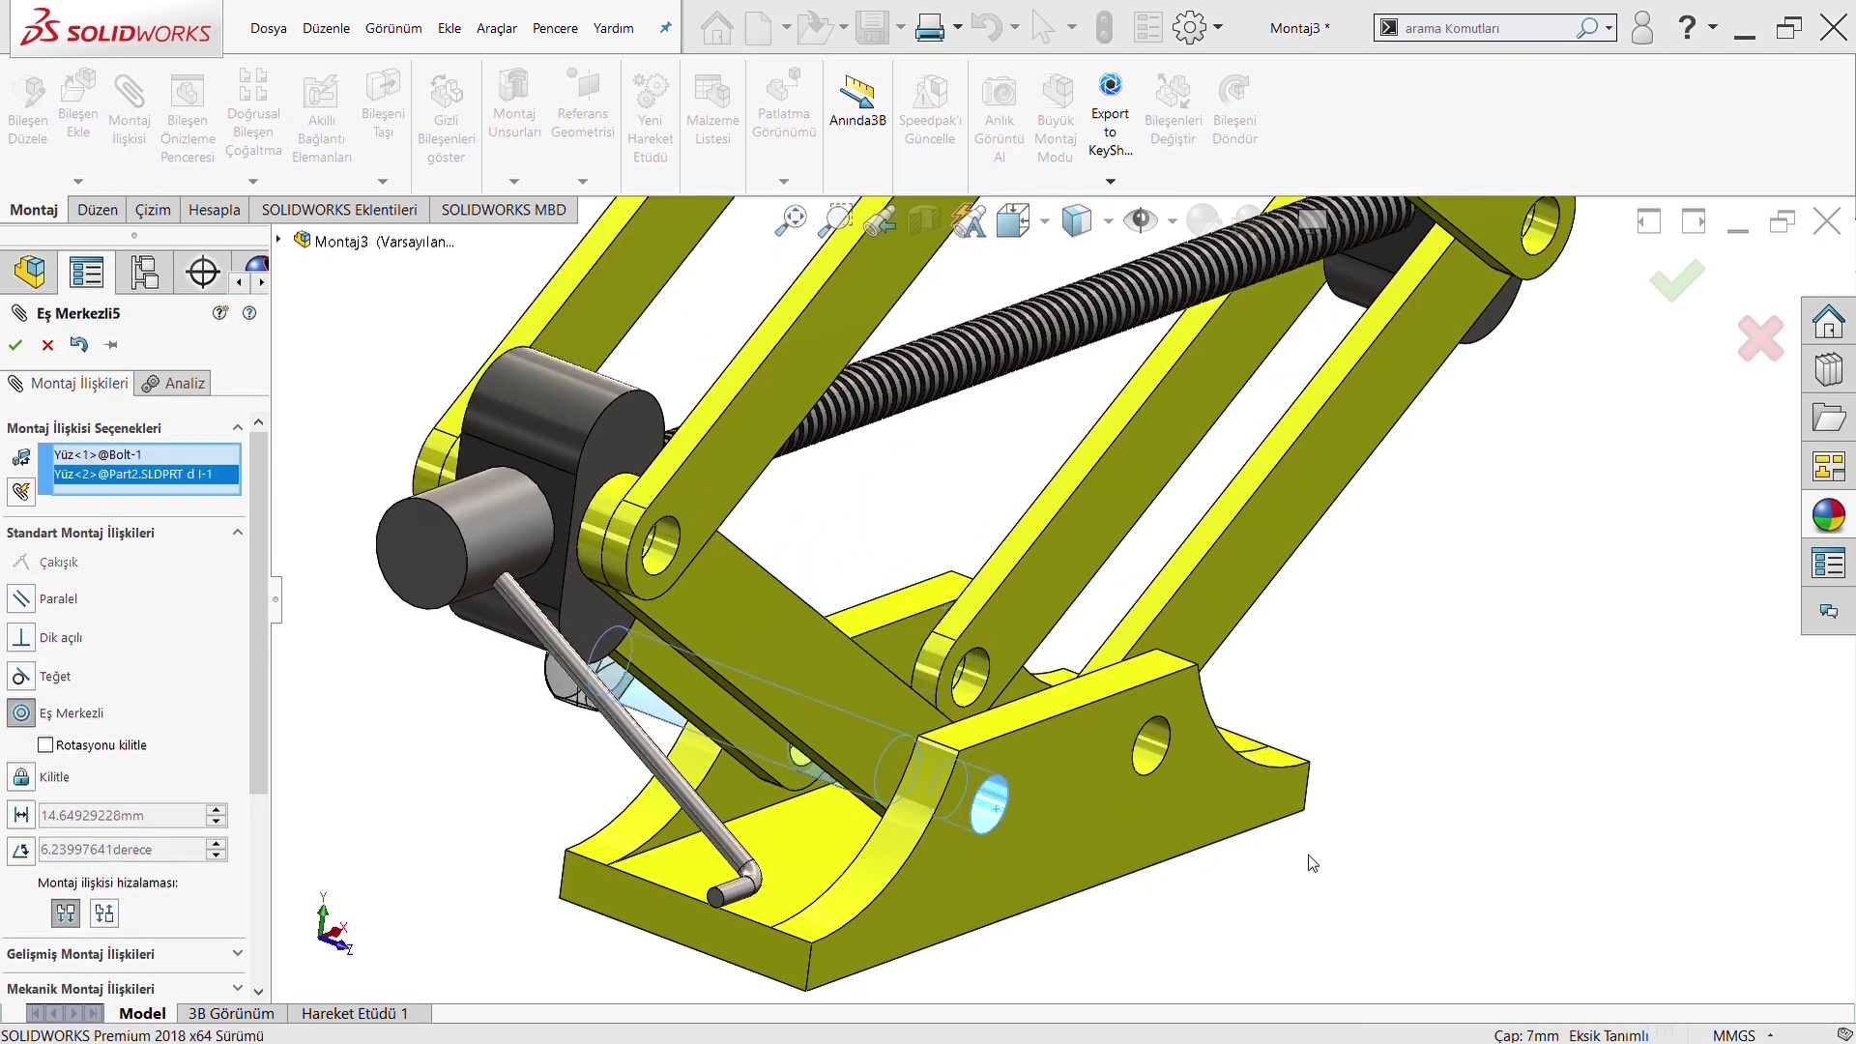
key("Return")
key("Return")
Mate the bolt head's underside coincident with the base plate, then Ctrl-drag a bolt copy
middle_click_drag(935, 786, 984, 751)
scroll(520, 636, "down", 5)
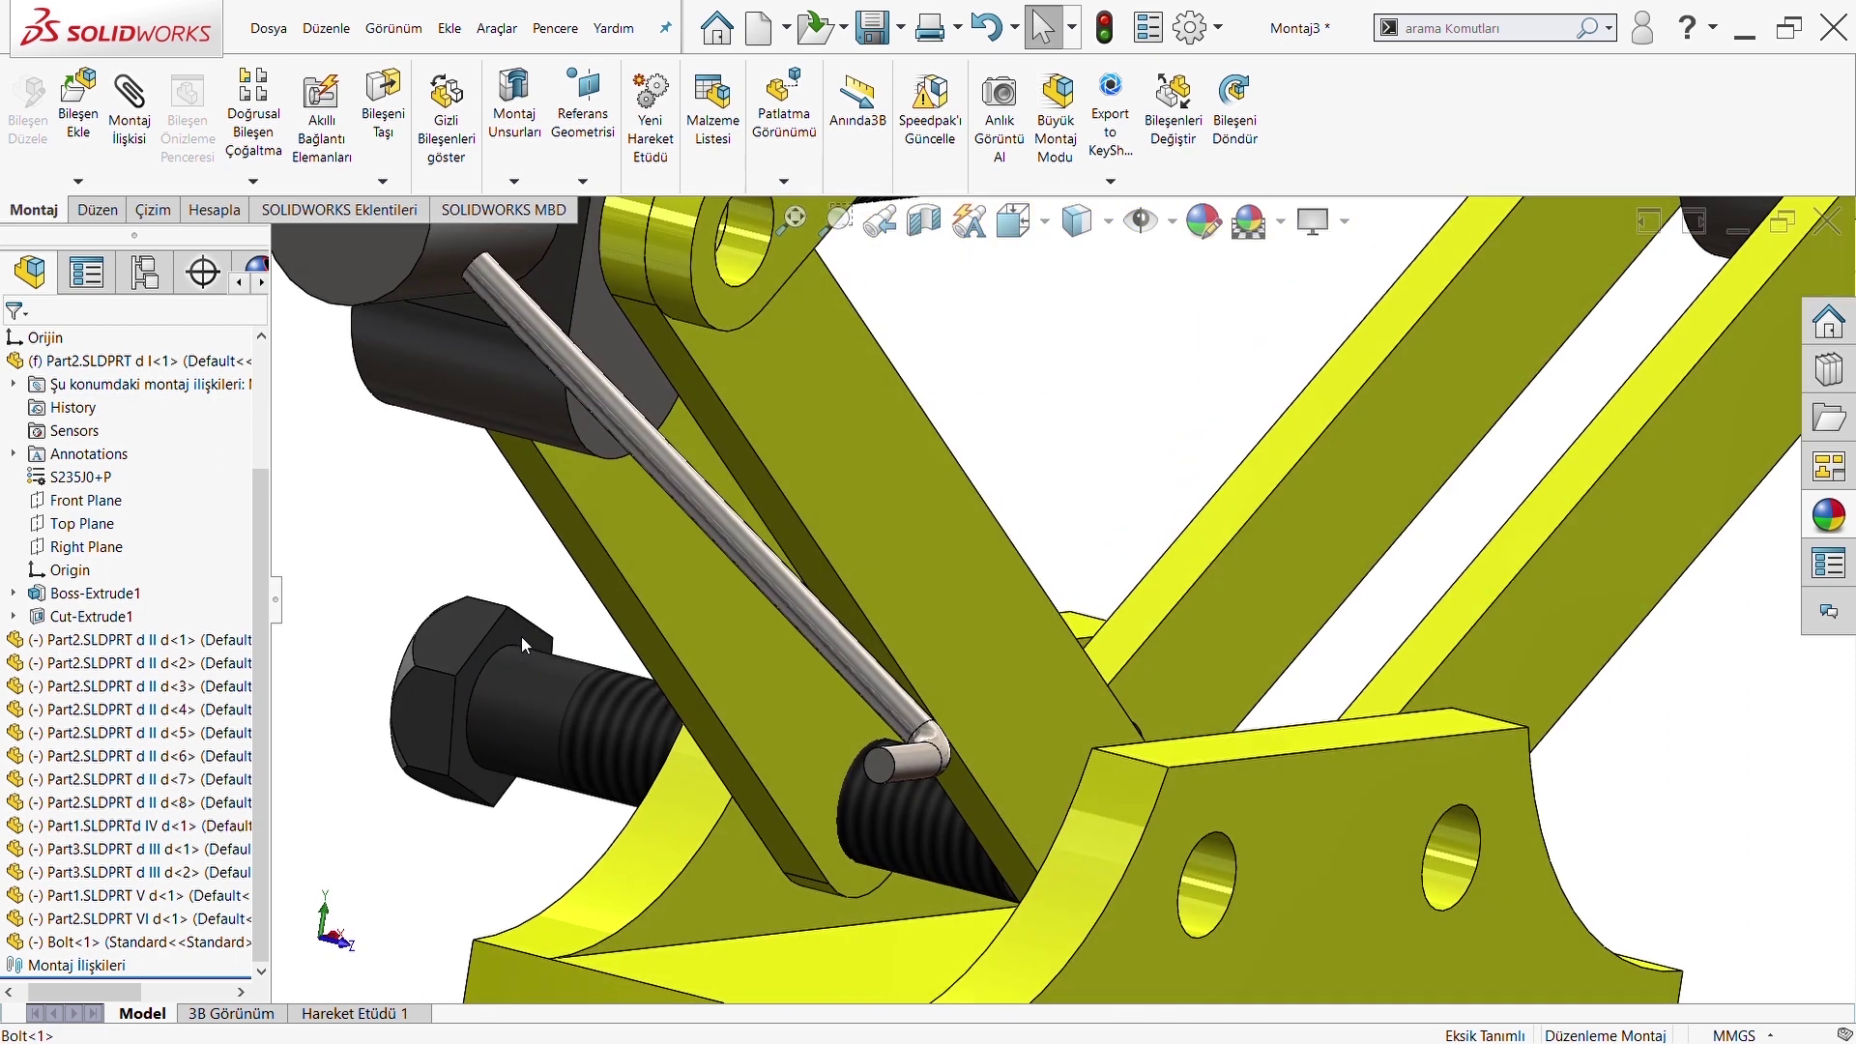
left_click(520, 636)
scroll(520, 636, "down", 4)
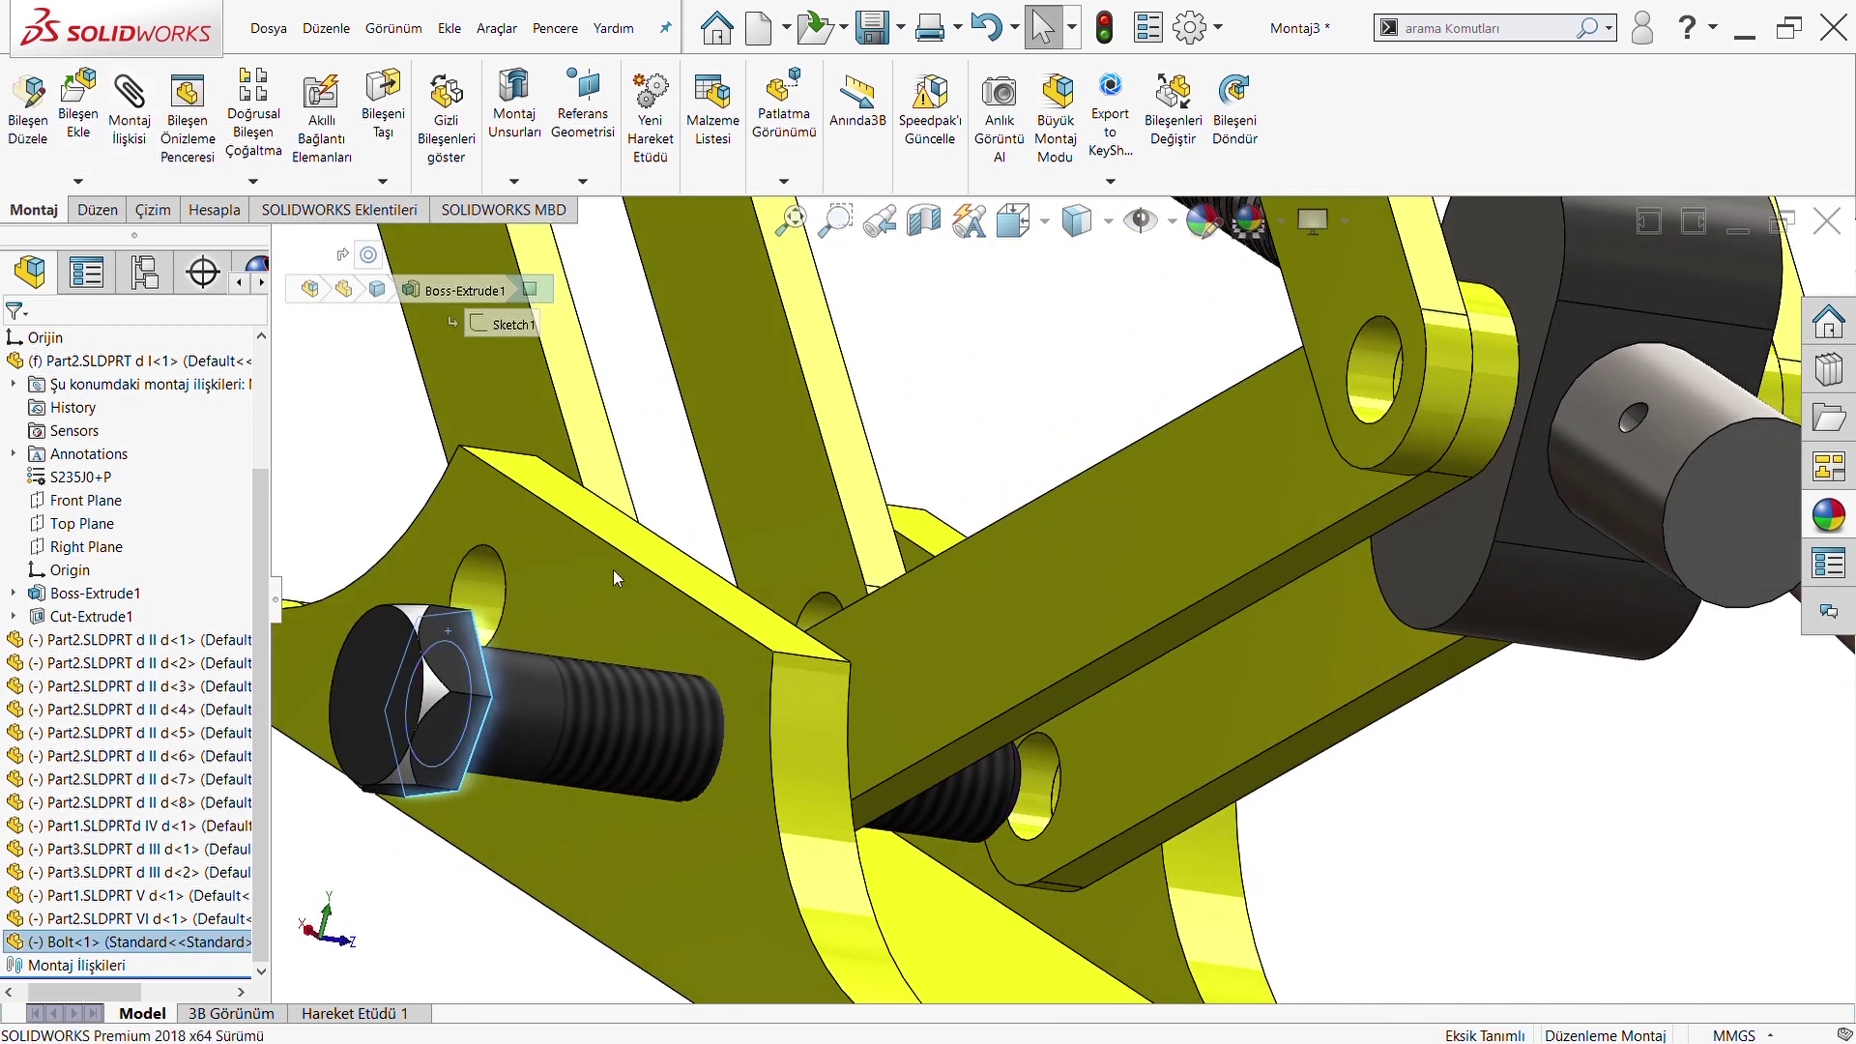
left_click(619, 616)
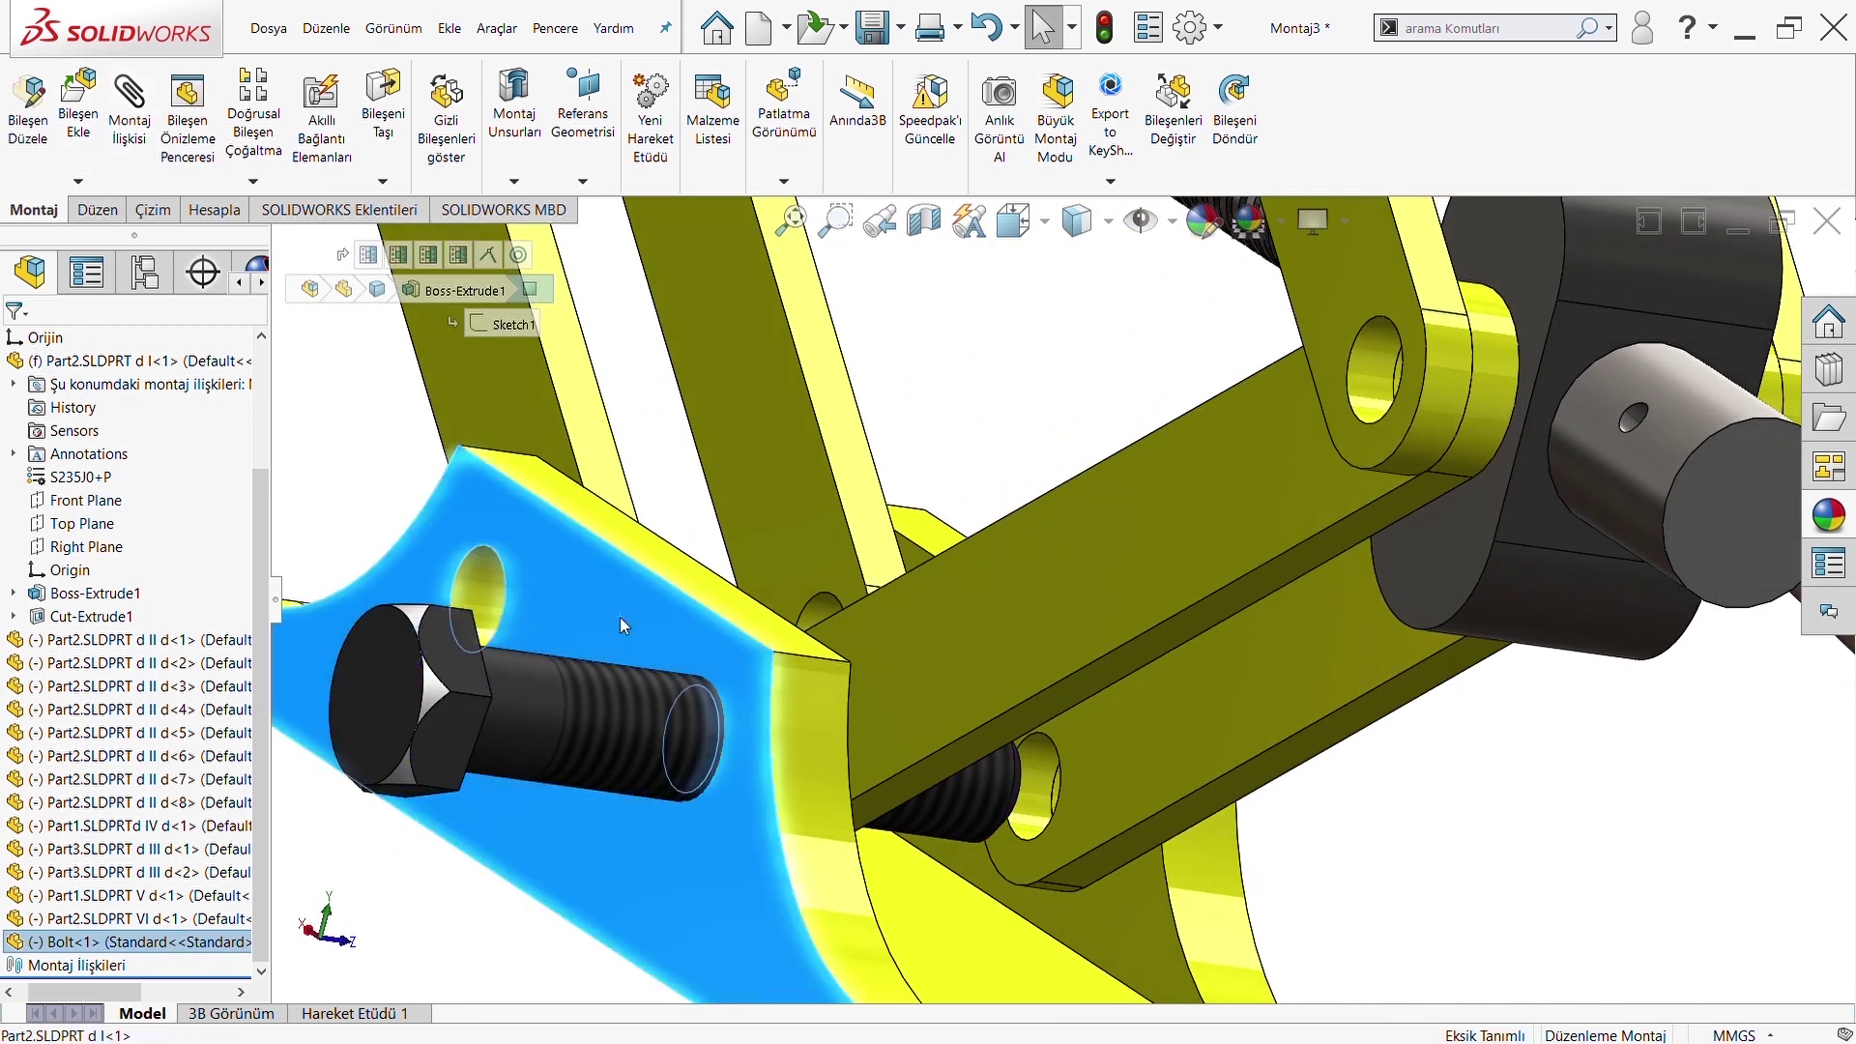
left_click(145, 140)
middle_click_drag(599, 618, 470, 646)
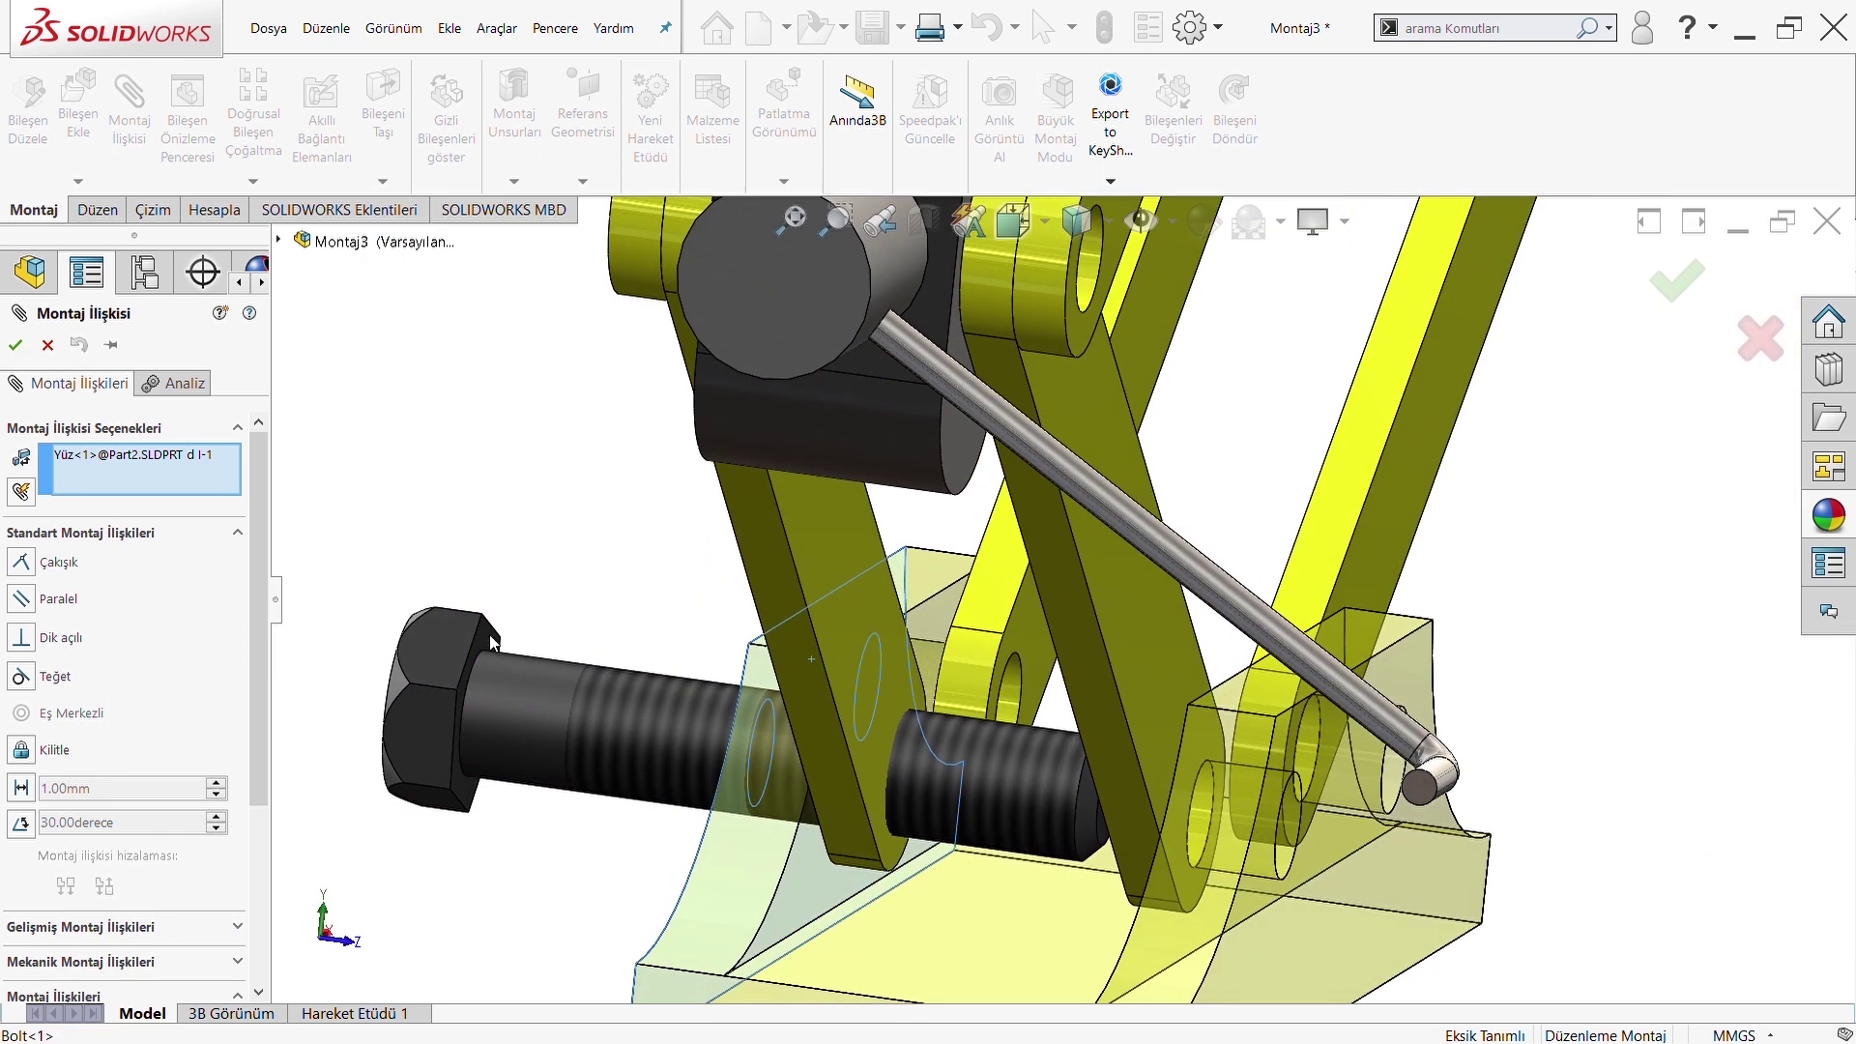
left_click(489, 634)
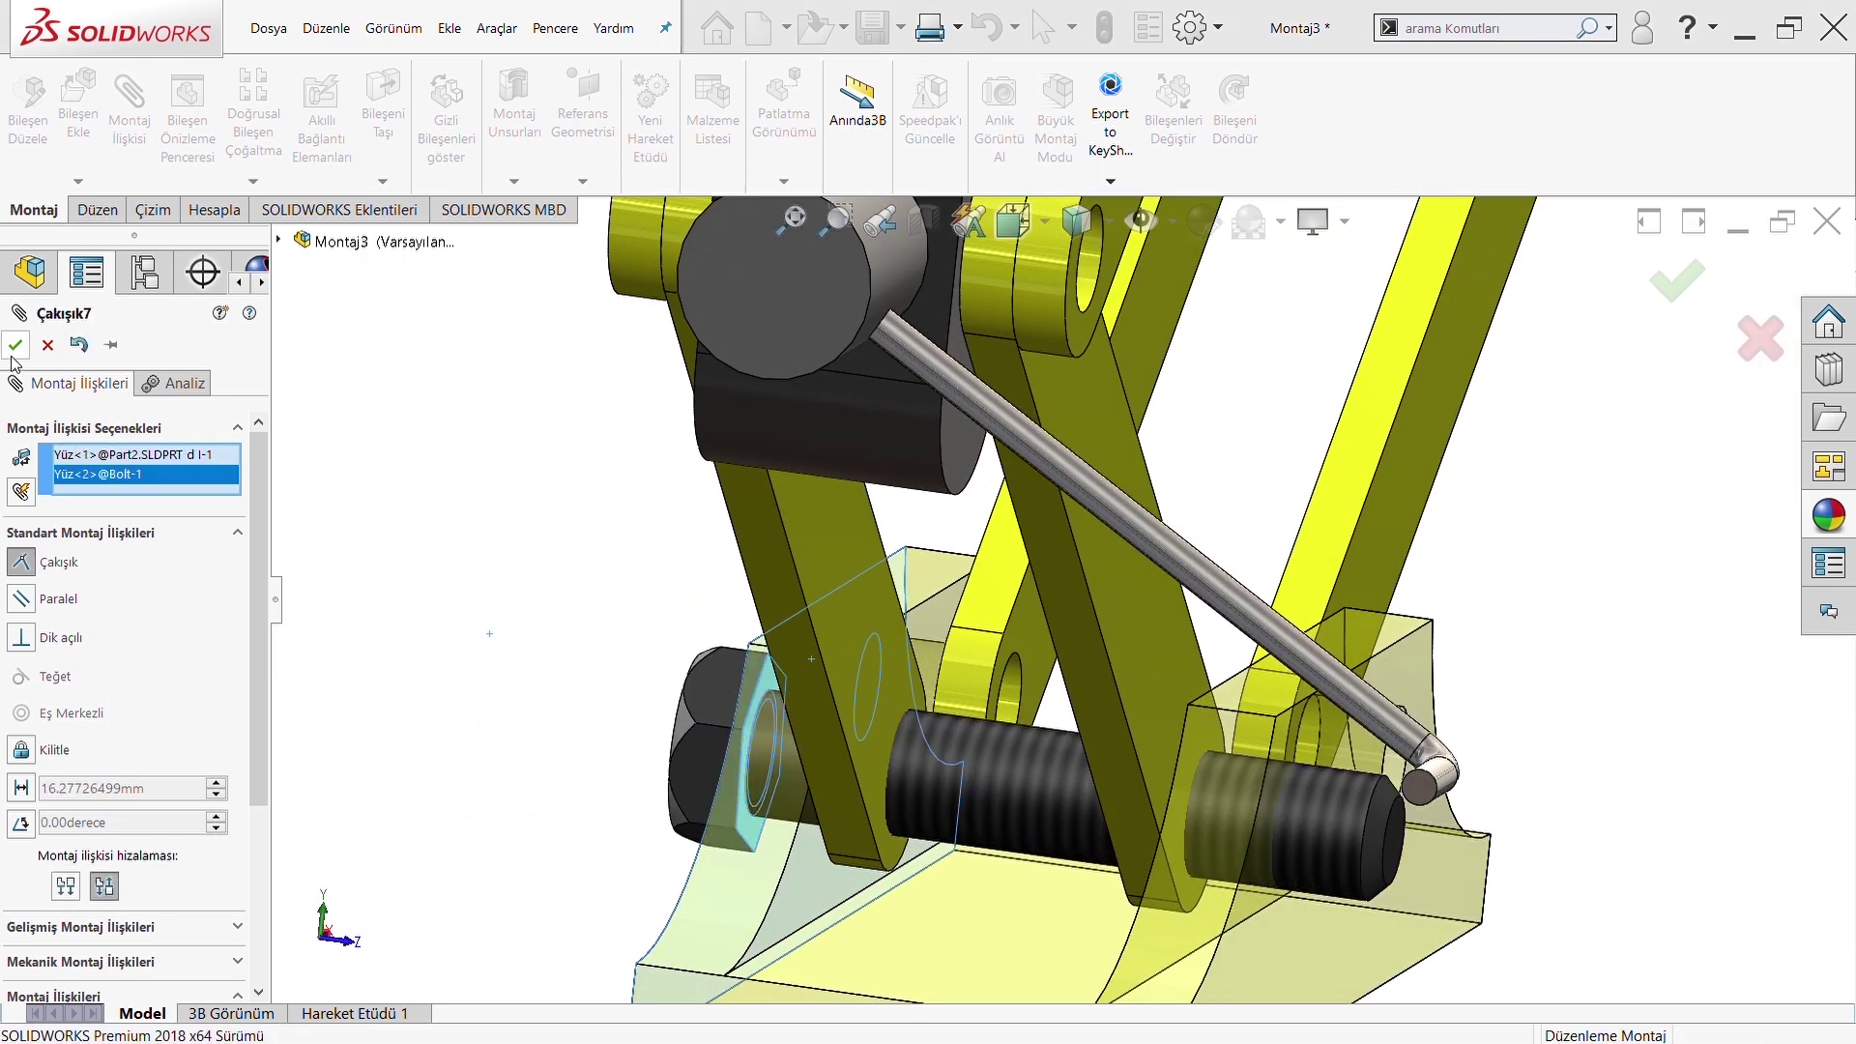
left_click(15, 344)
middle_click_drag(616, 587, 1022, 674)
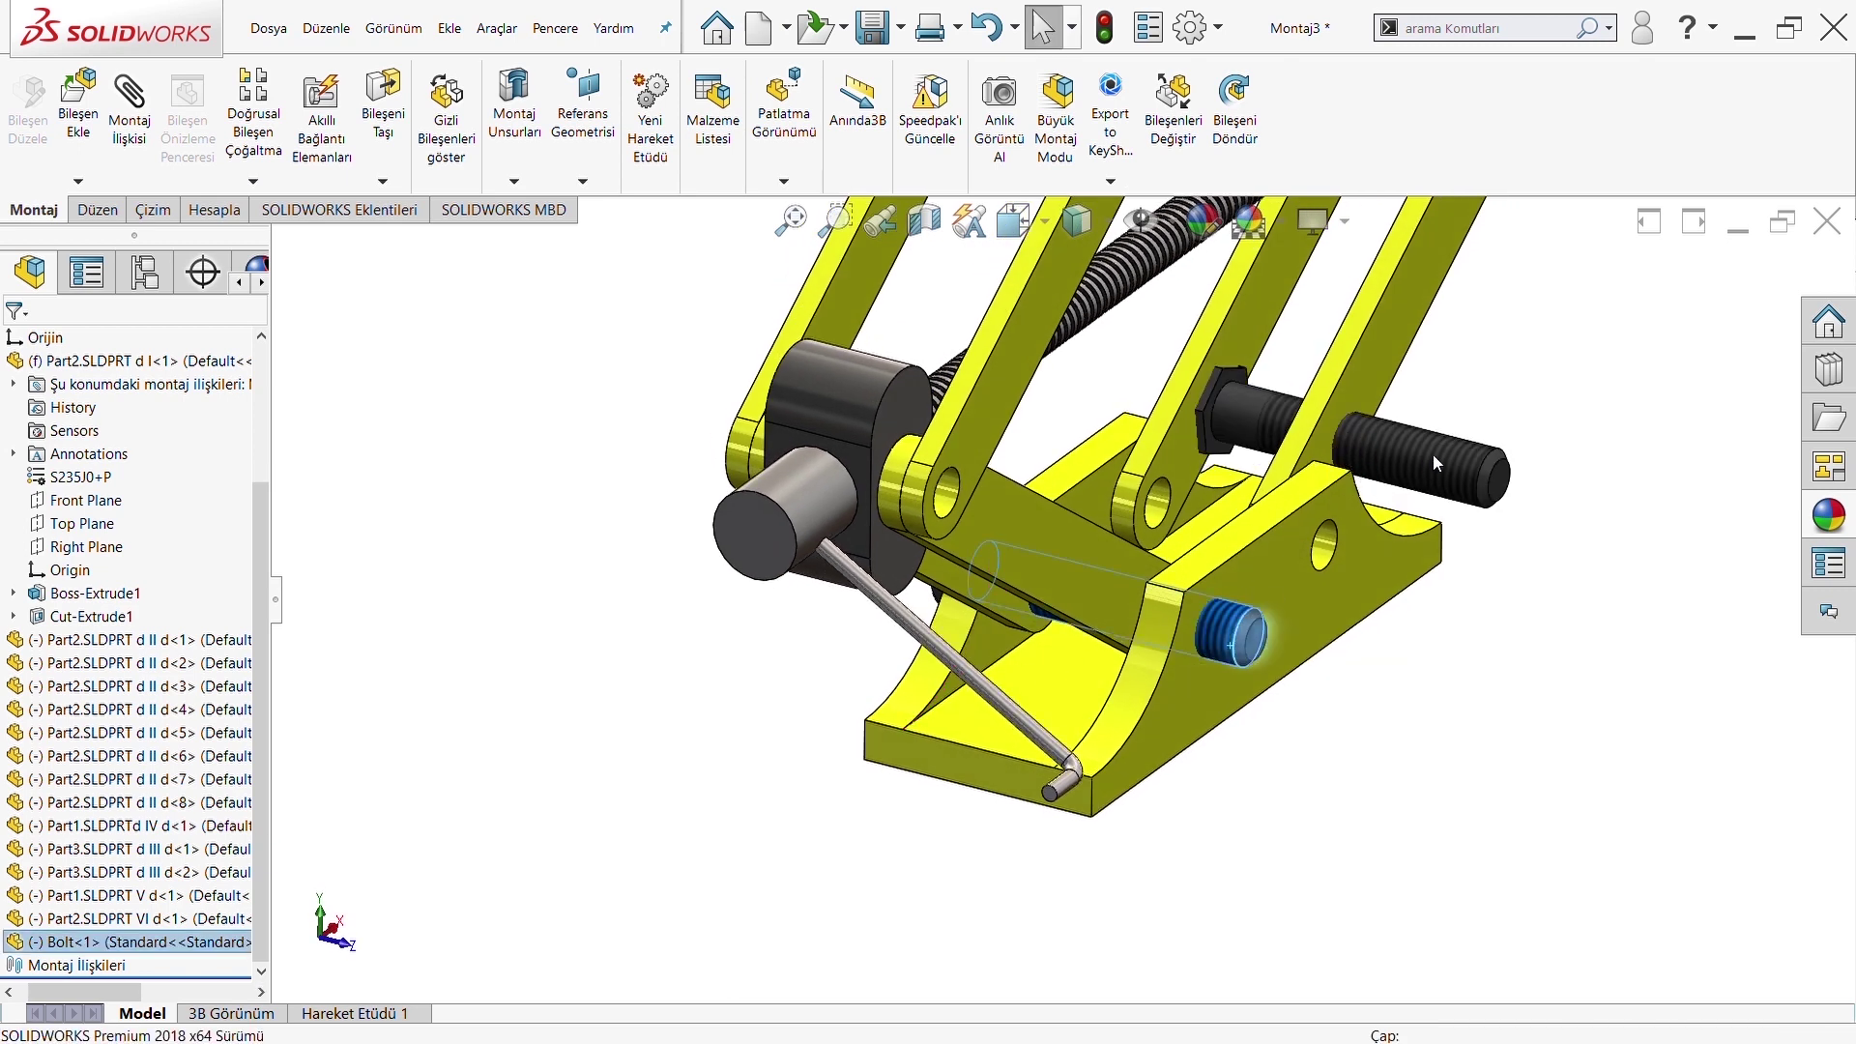
left_click_drag(1243, 617, 1345, 445, "ctrl")
Mate the copied bolt concentric with the other base pivot hole
left_click(132, 113)
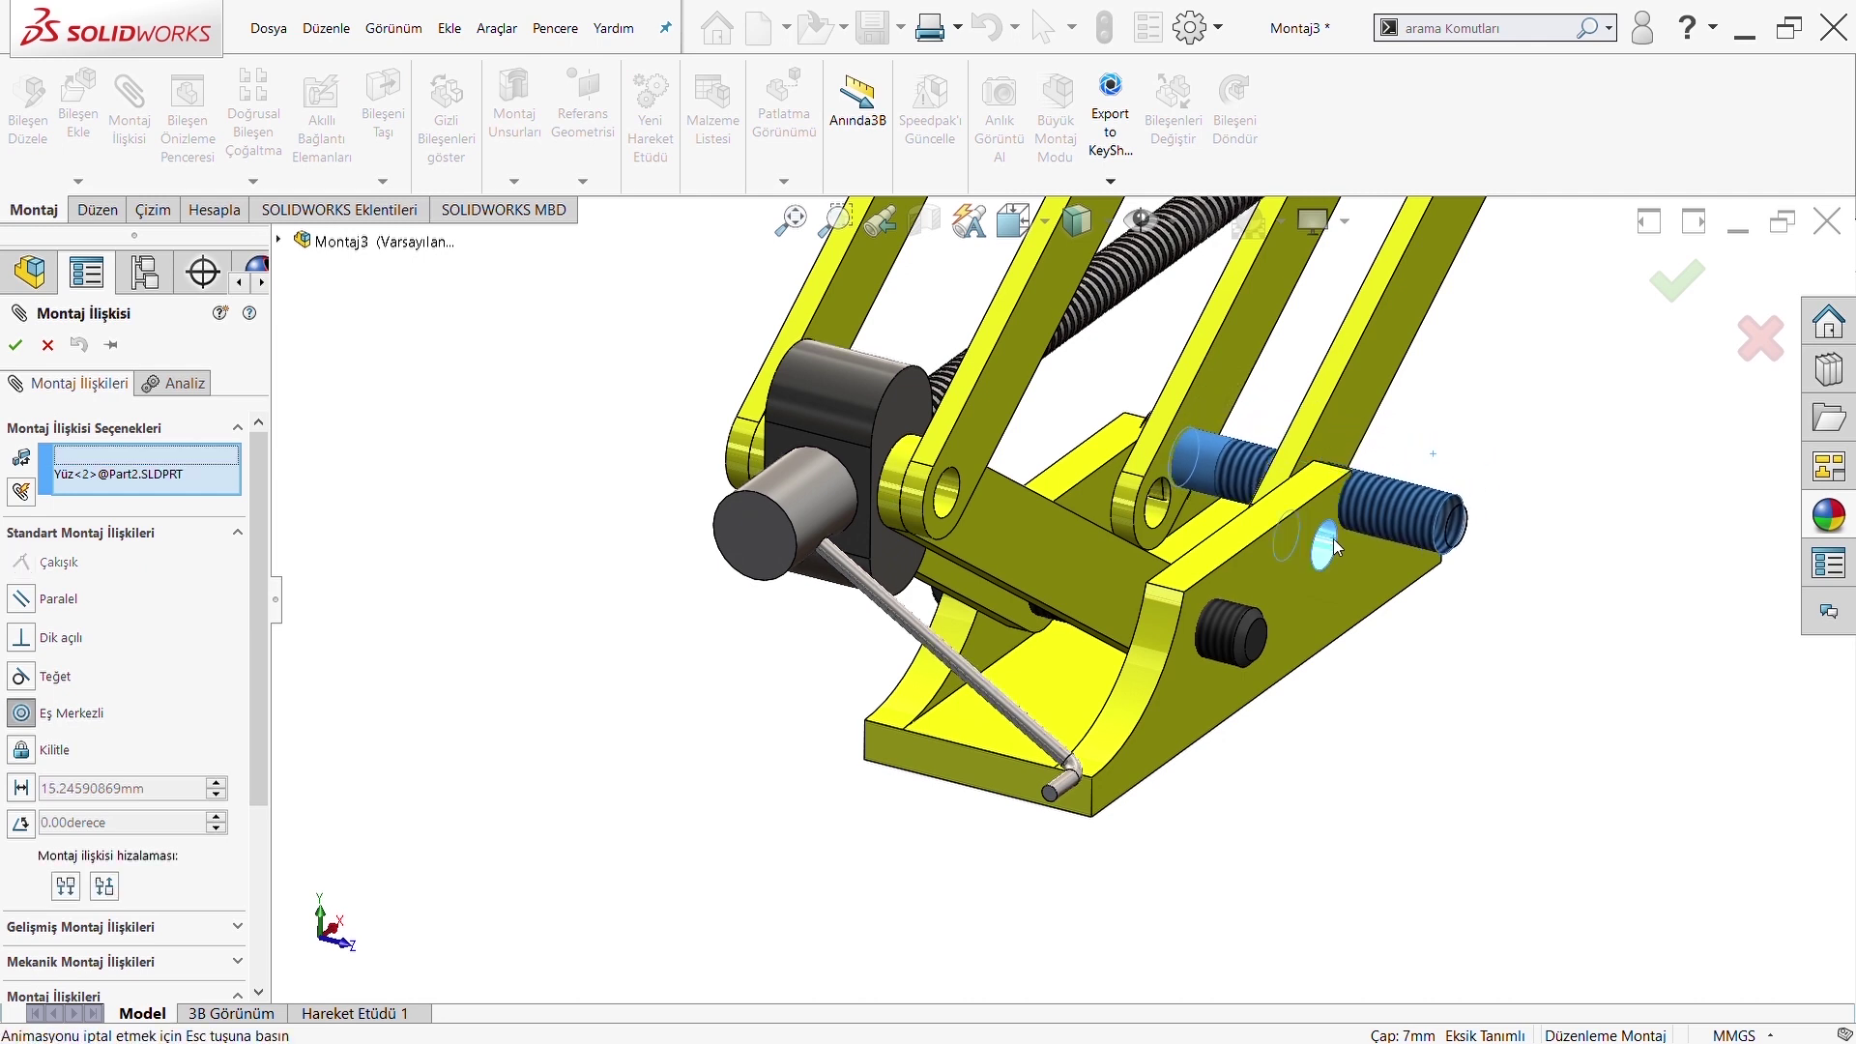
left_click(1332, 537)
key("Return")
key("Return")
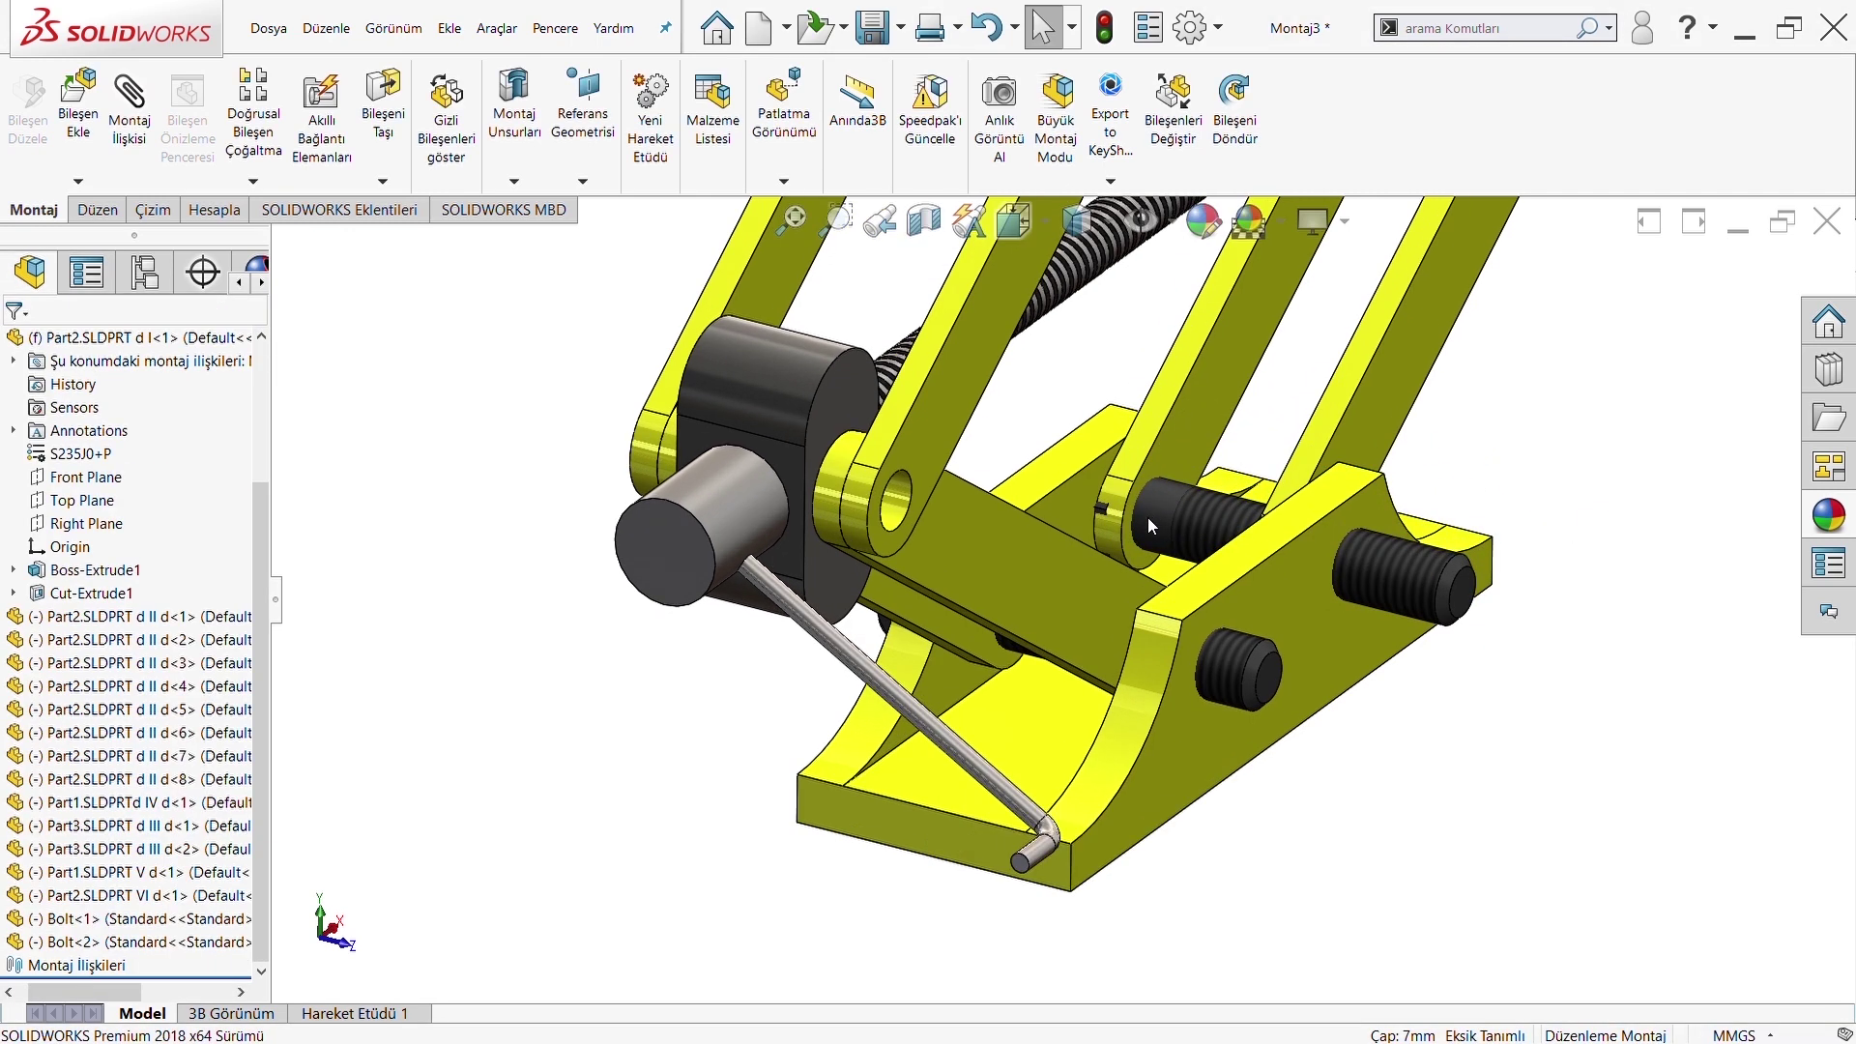
left_click(1044, 473)
scroll(1044, 473, "up", 5)
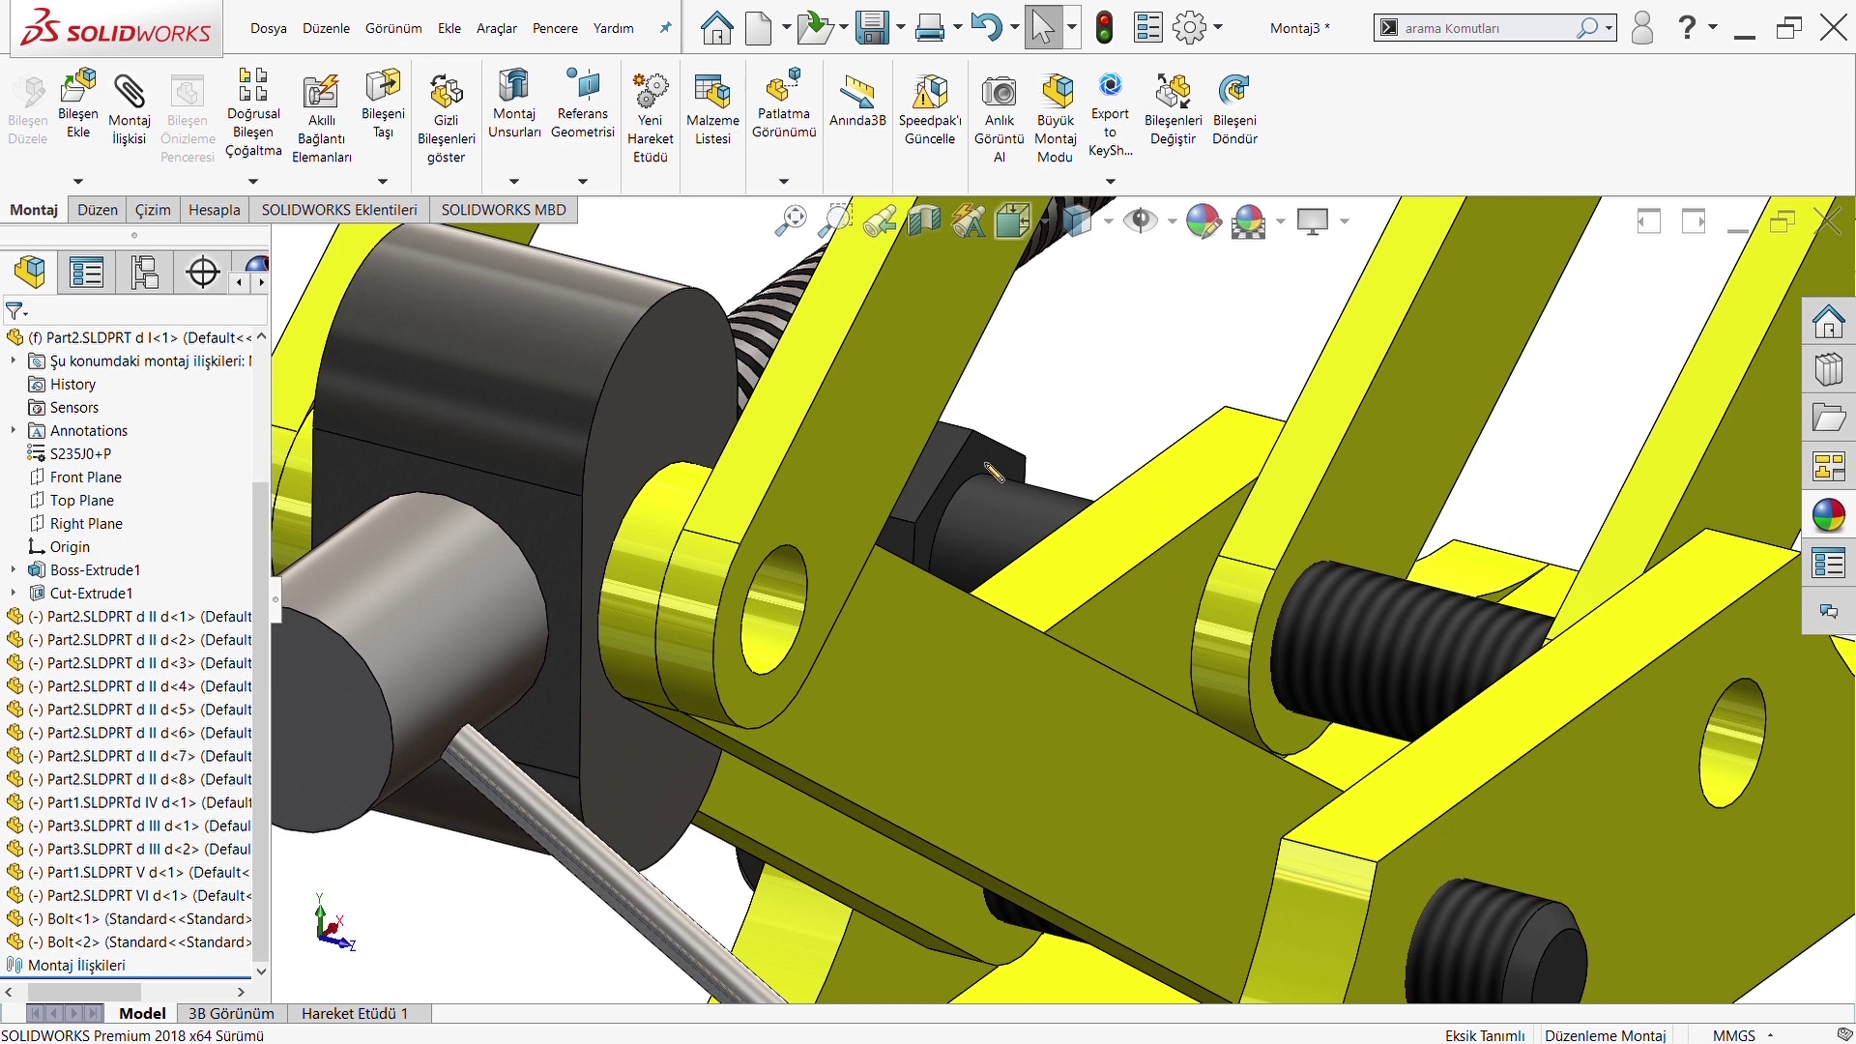
Seat the second bolt's head flush on the plate and start inserting the nut part
left_click(1005, 488)
middle_click_drag(1024, 493, 1214, 493)
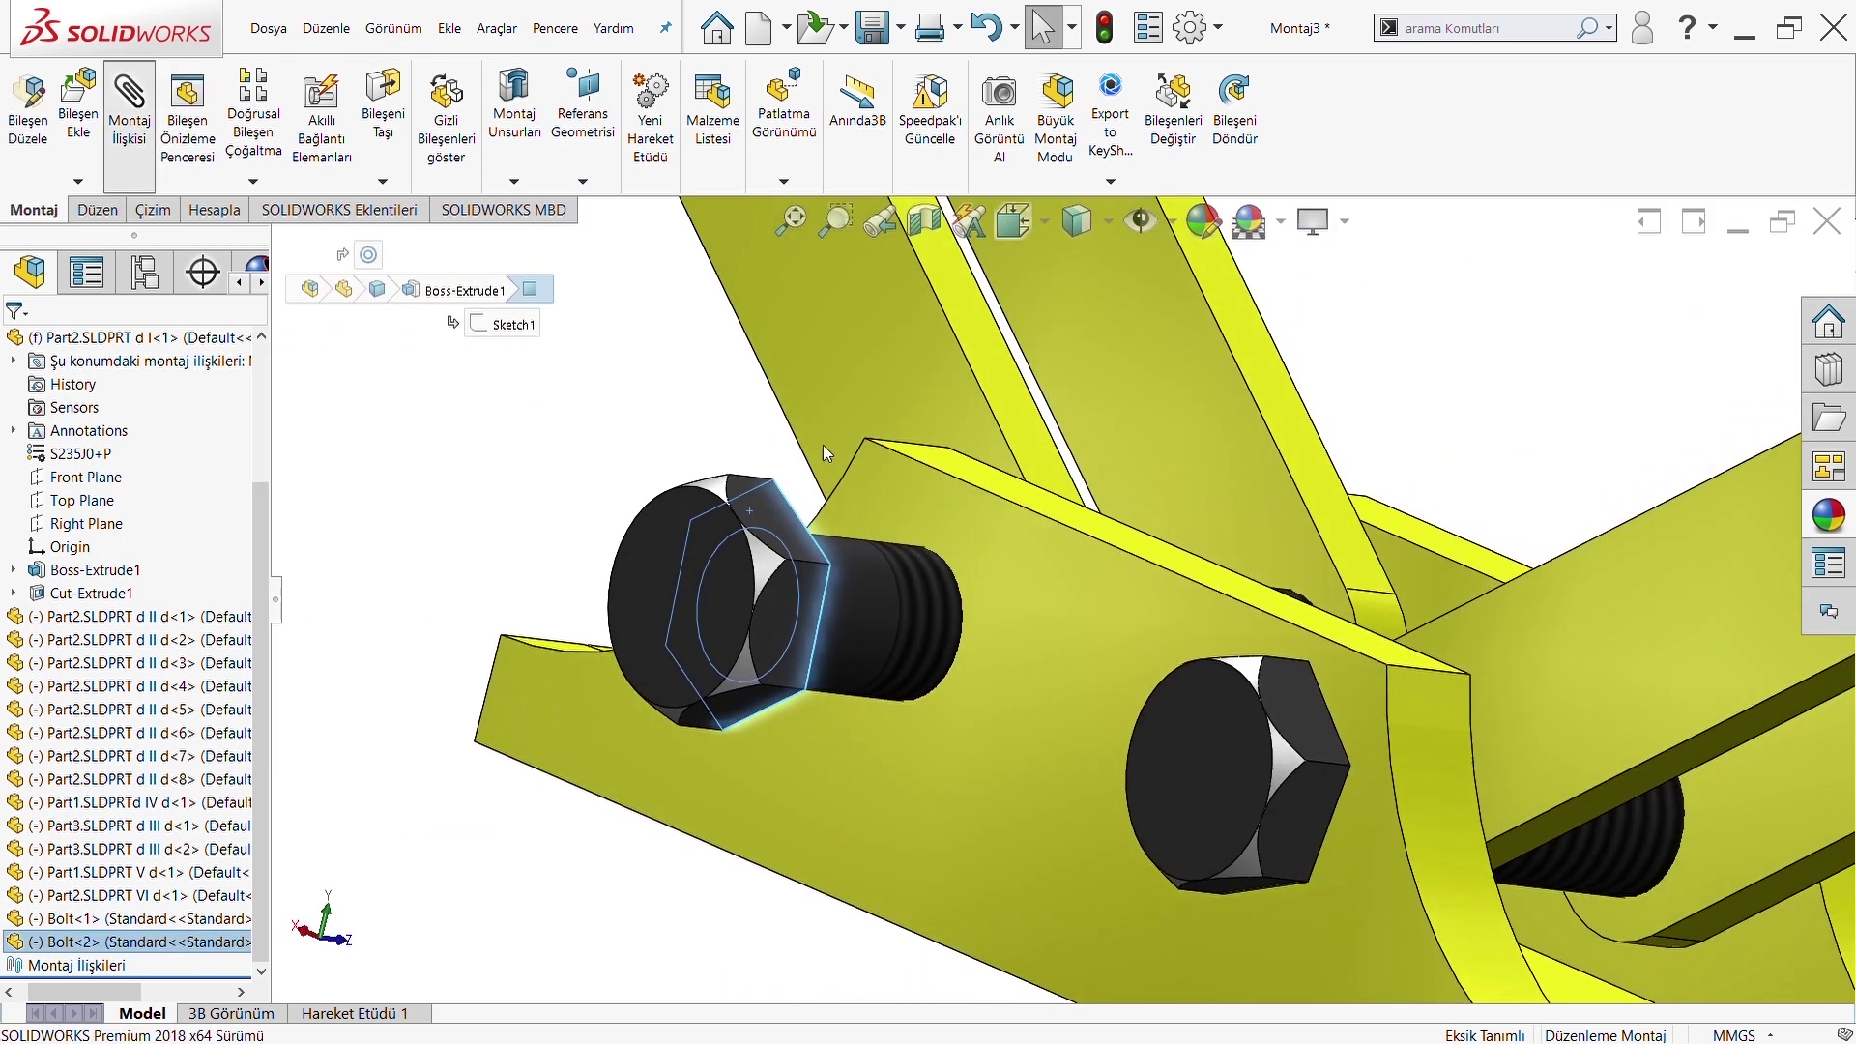
left_click(897, 480)
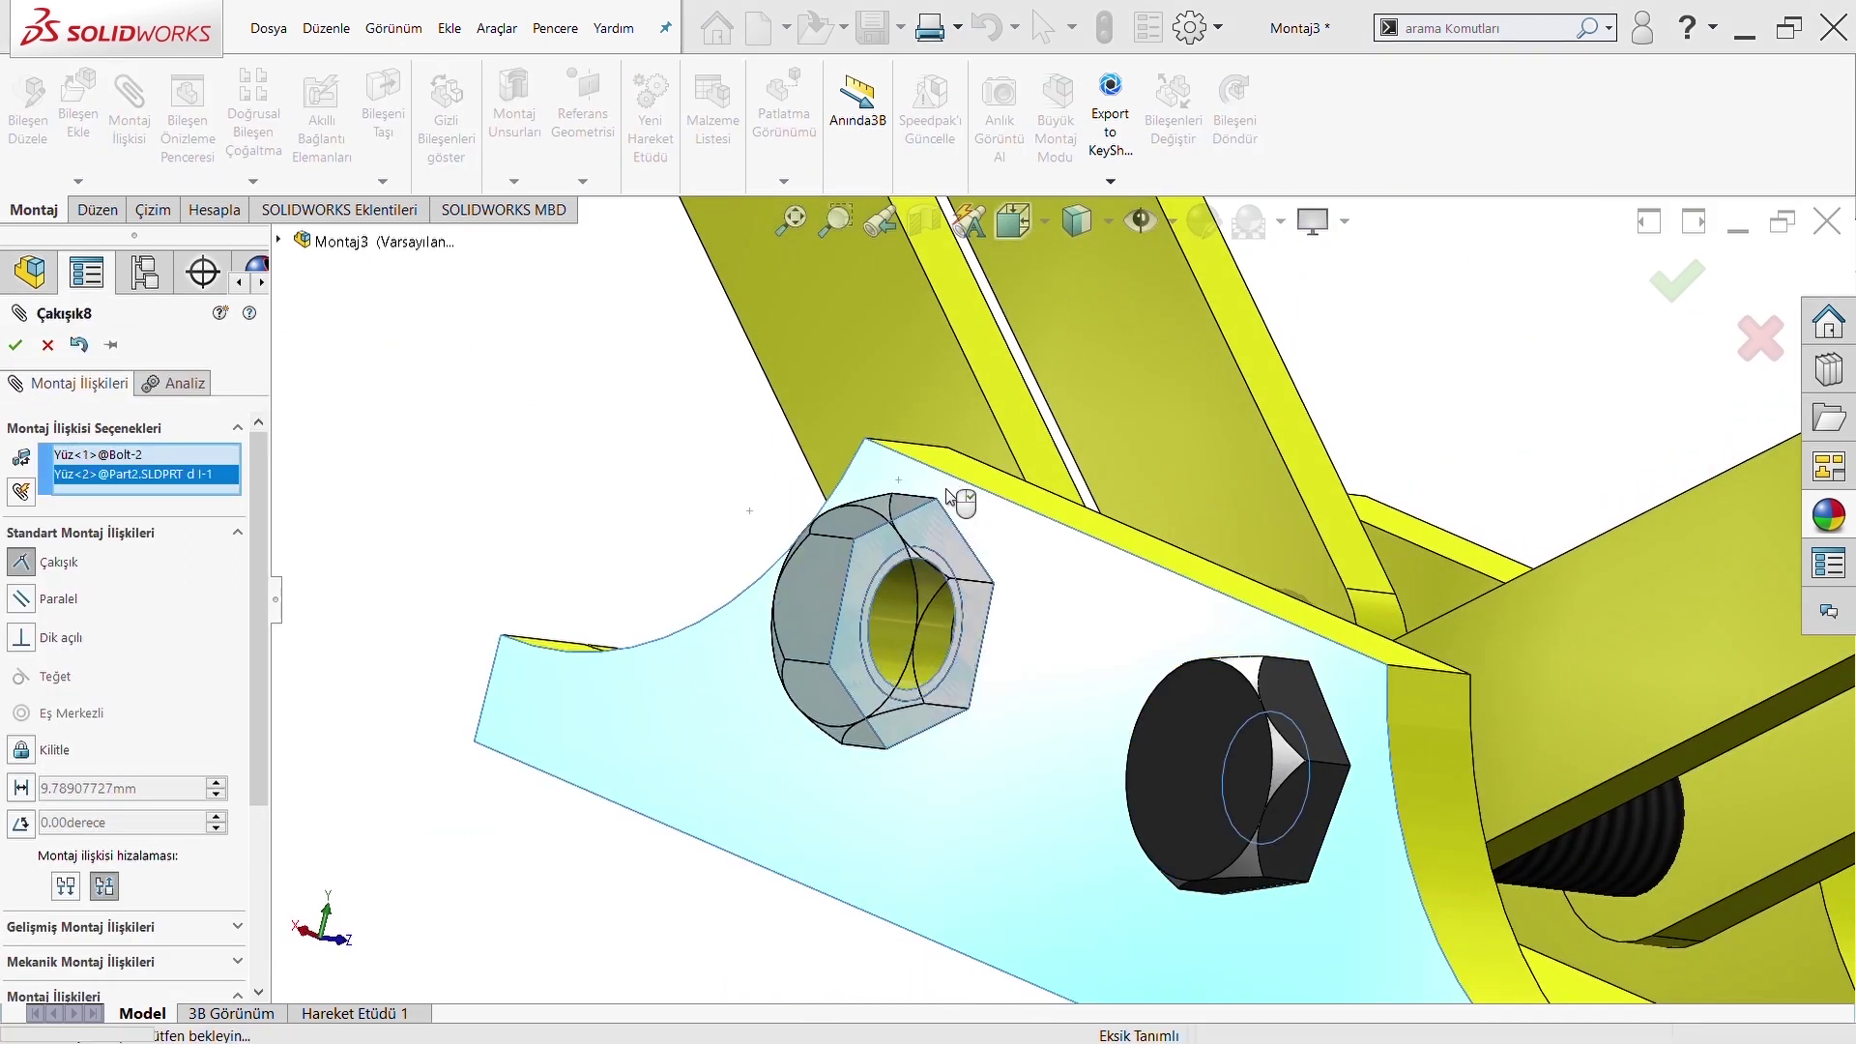
key("Return")
key("Return")
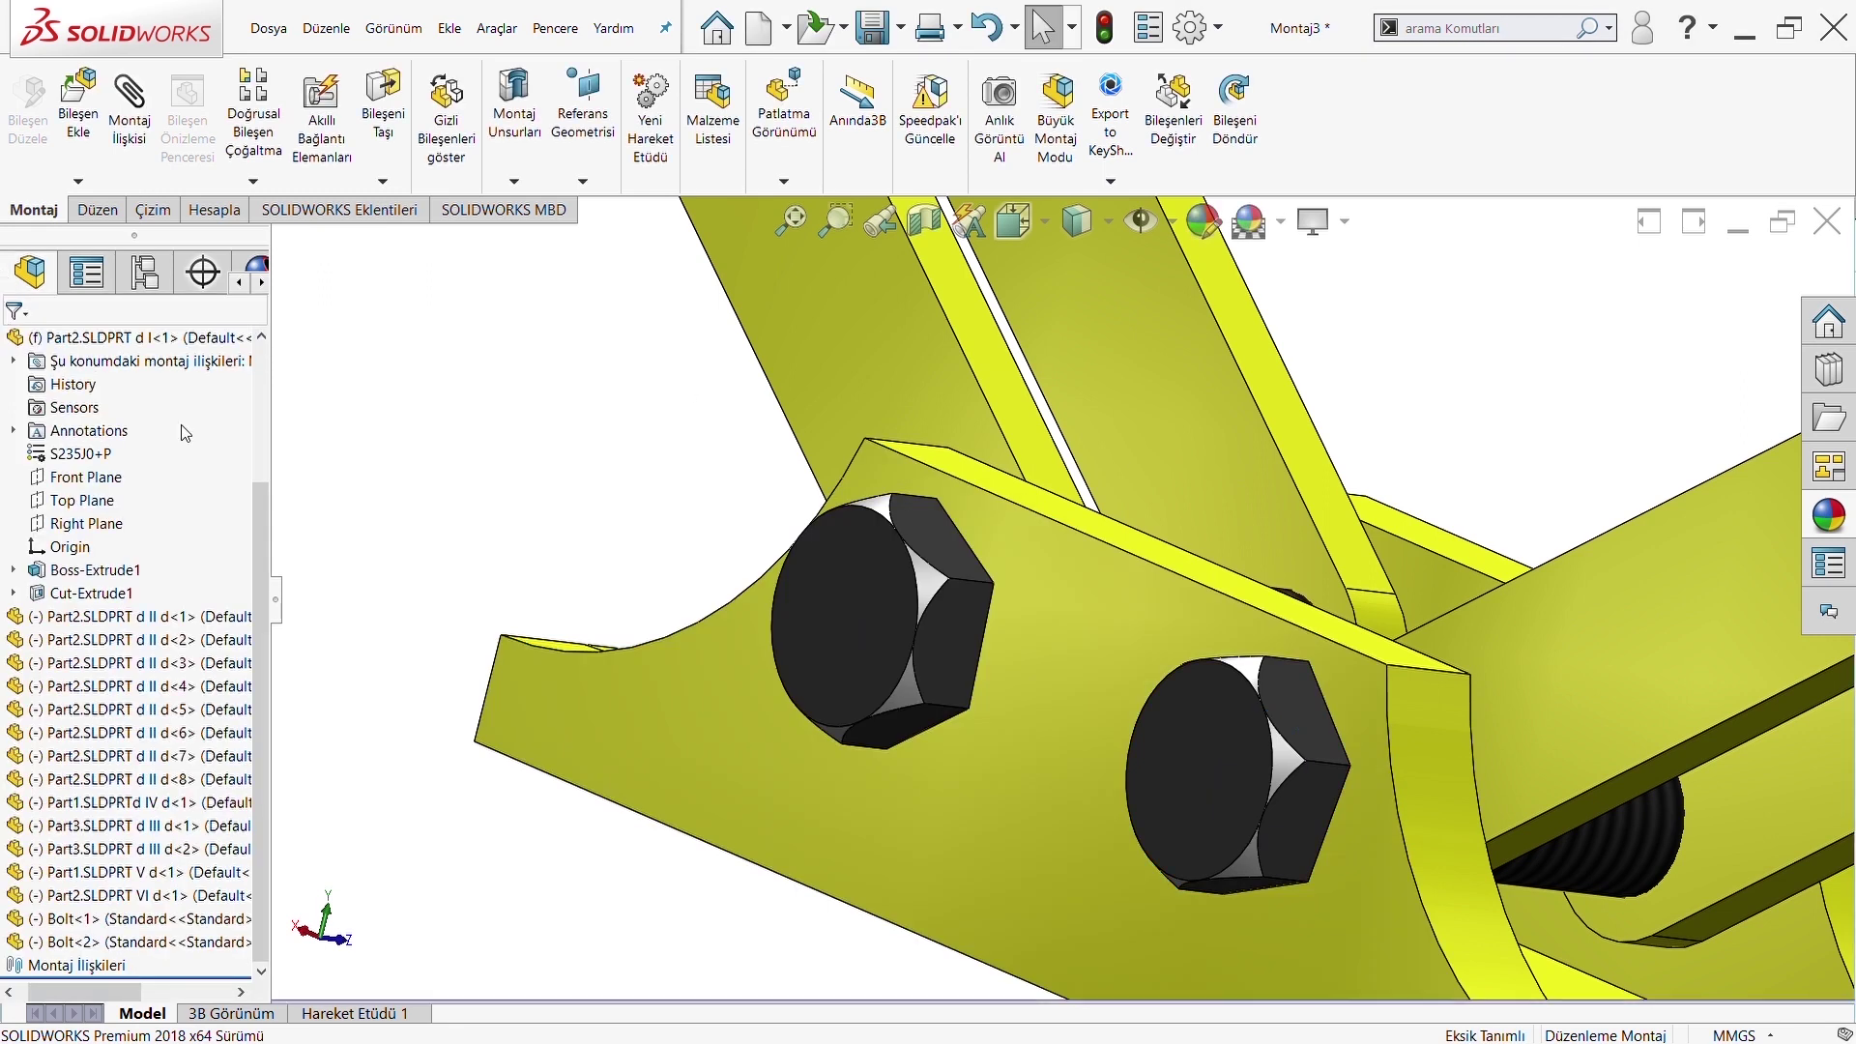
key("f")
mouse_move(893, 629)
middle_mouse_down()
mouse_move(898, 534)
mouse_move(1296, 650)
mouse_move(1037, 603)
middle_mouse_up()
left_click(77, 106)
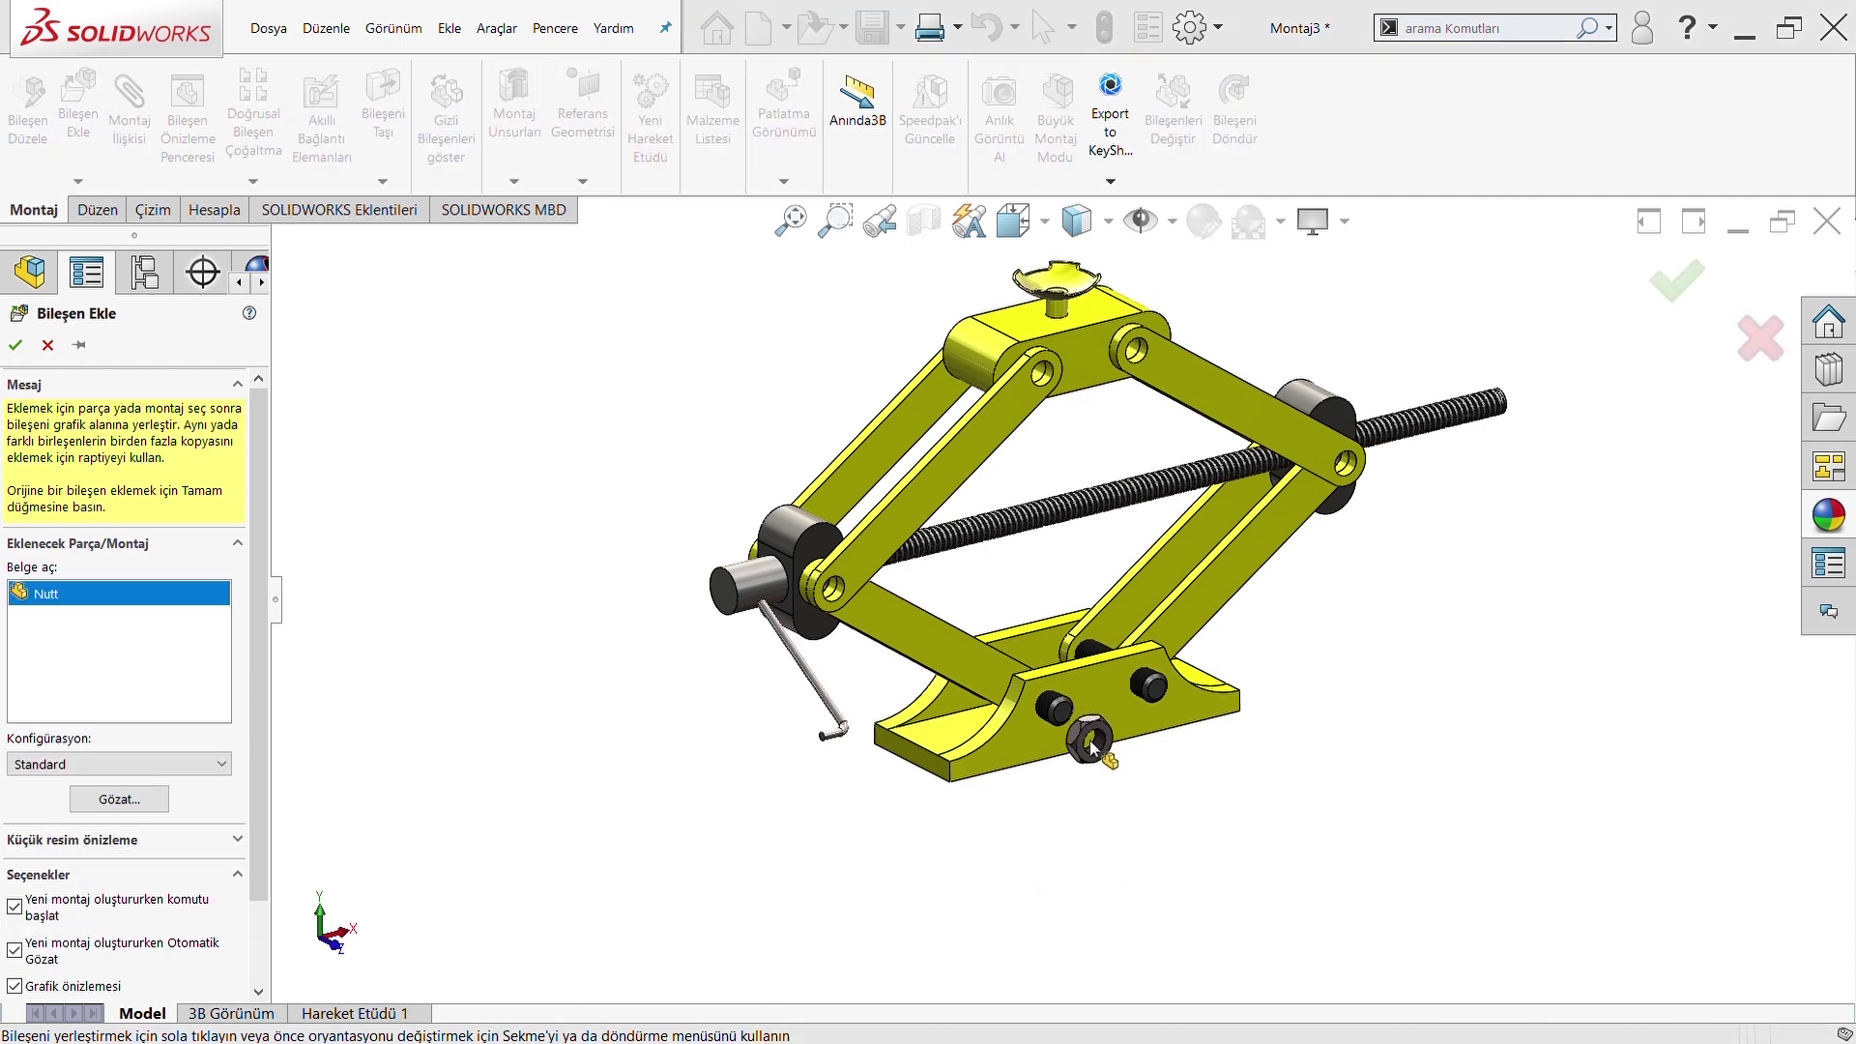
Place the nut and mate it concentric with the first bolt
left_click(1093, 742)
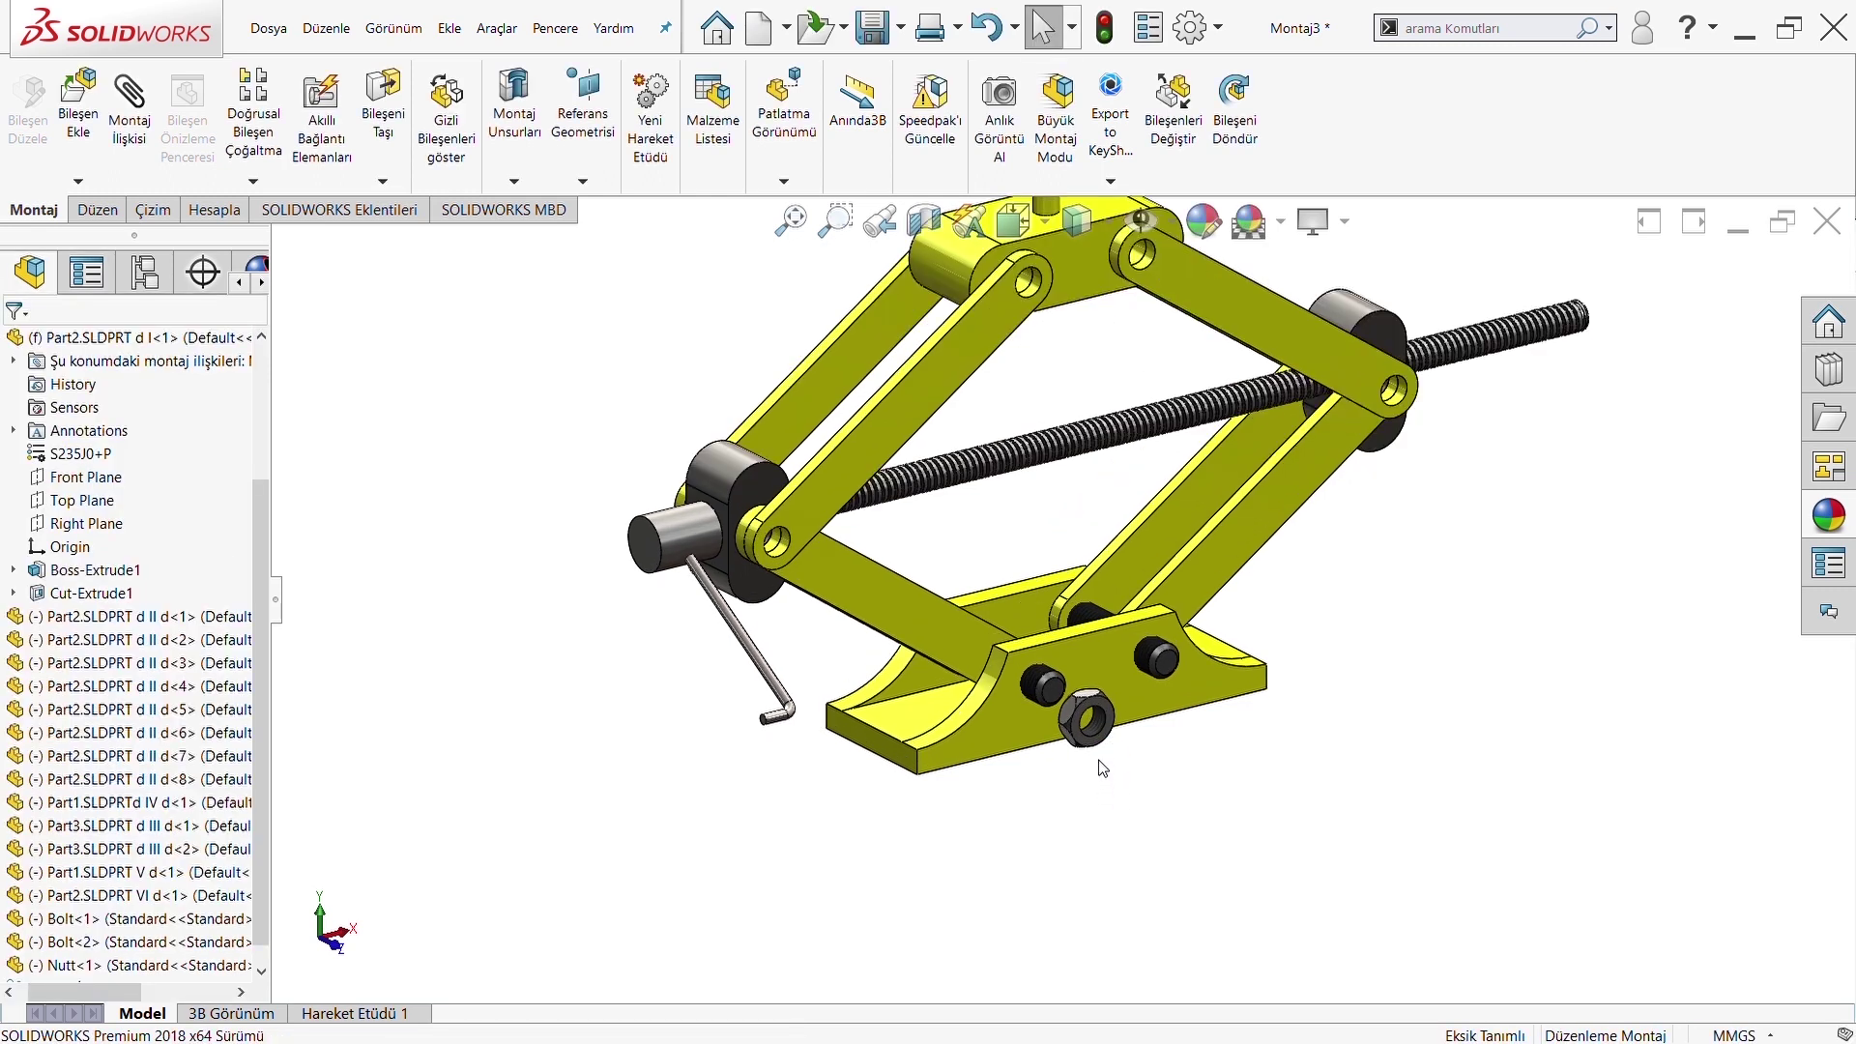
scroll(1093, 674, "down", 10)
left_click(1087, 629)
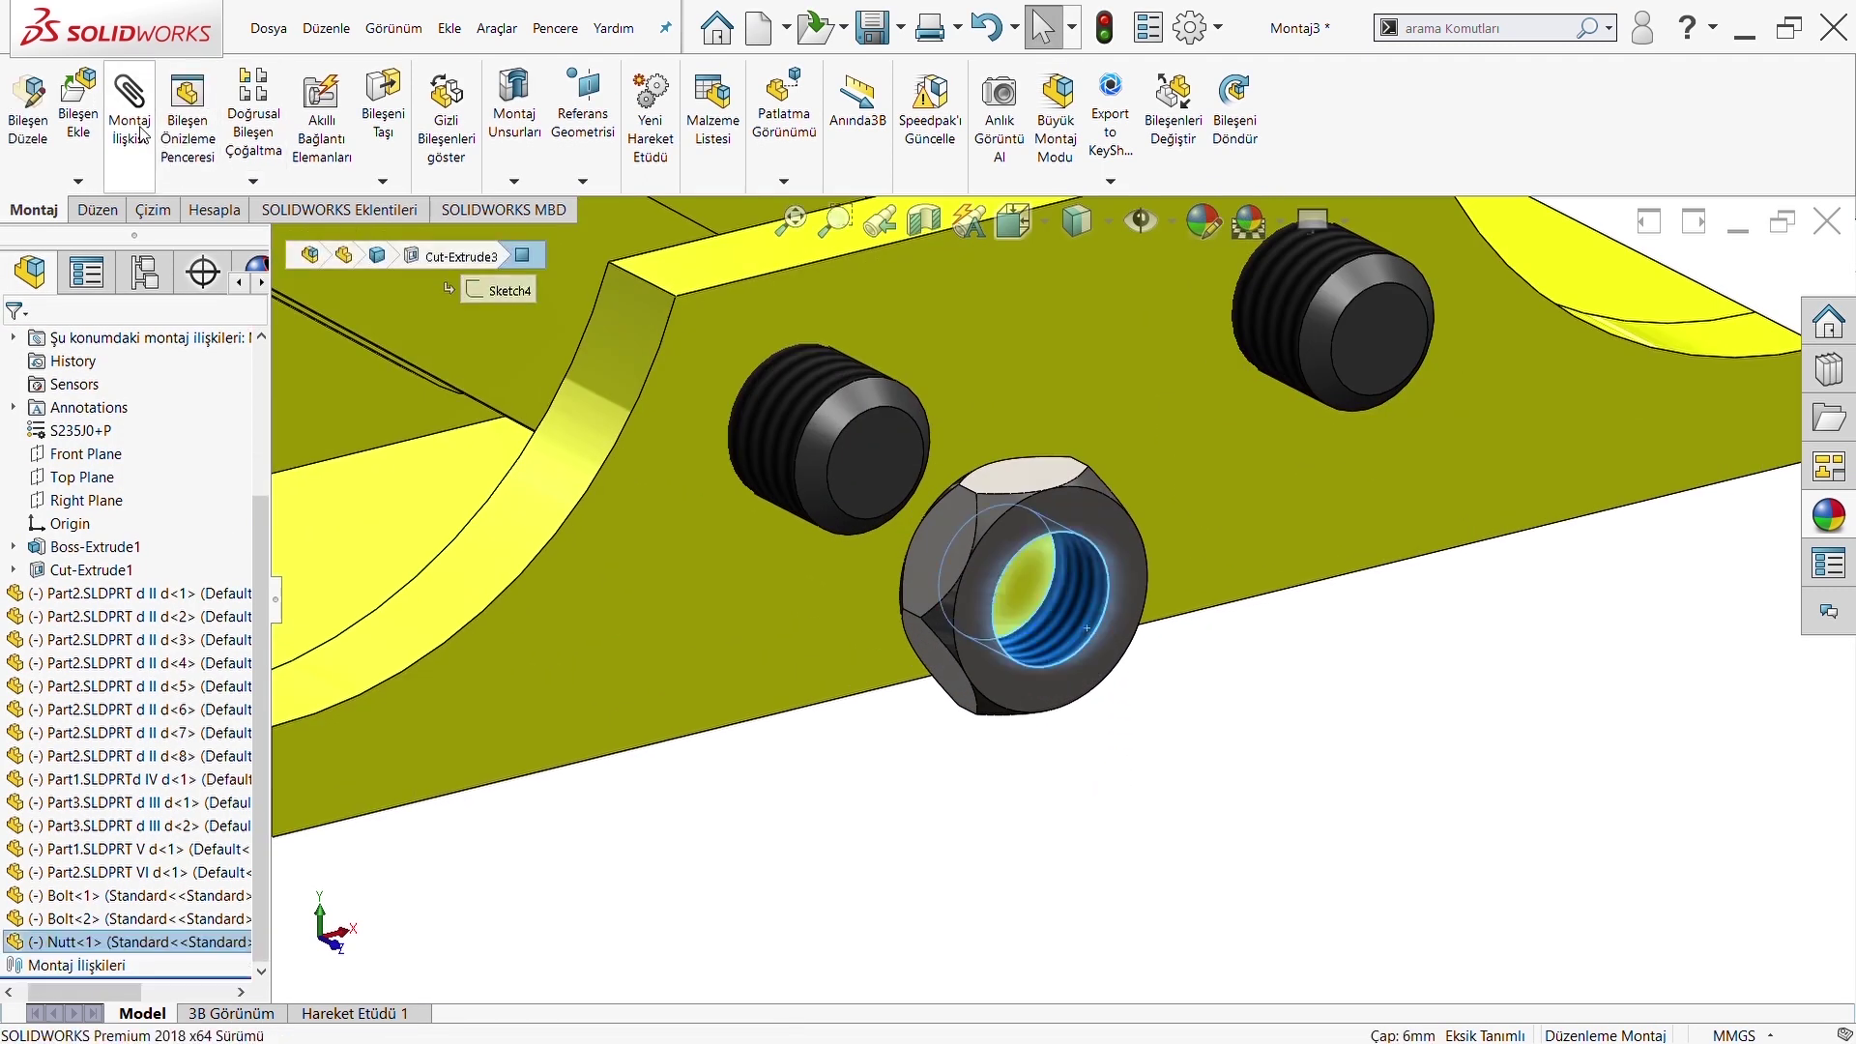
left_click(792, 387)
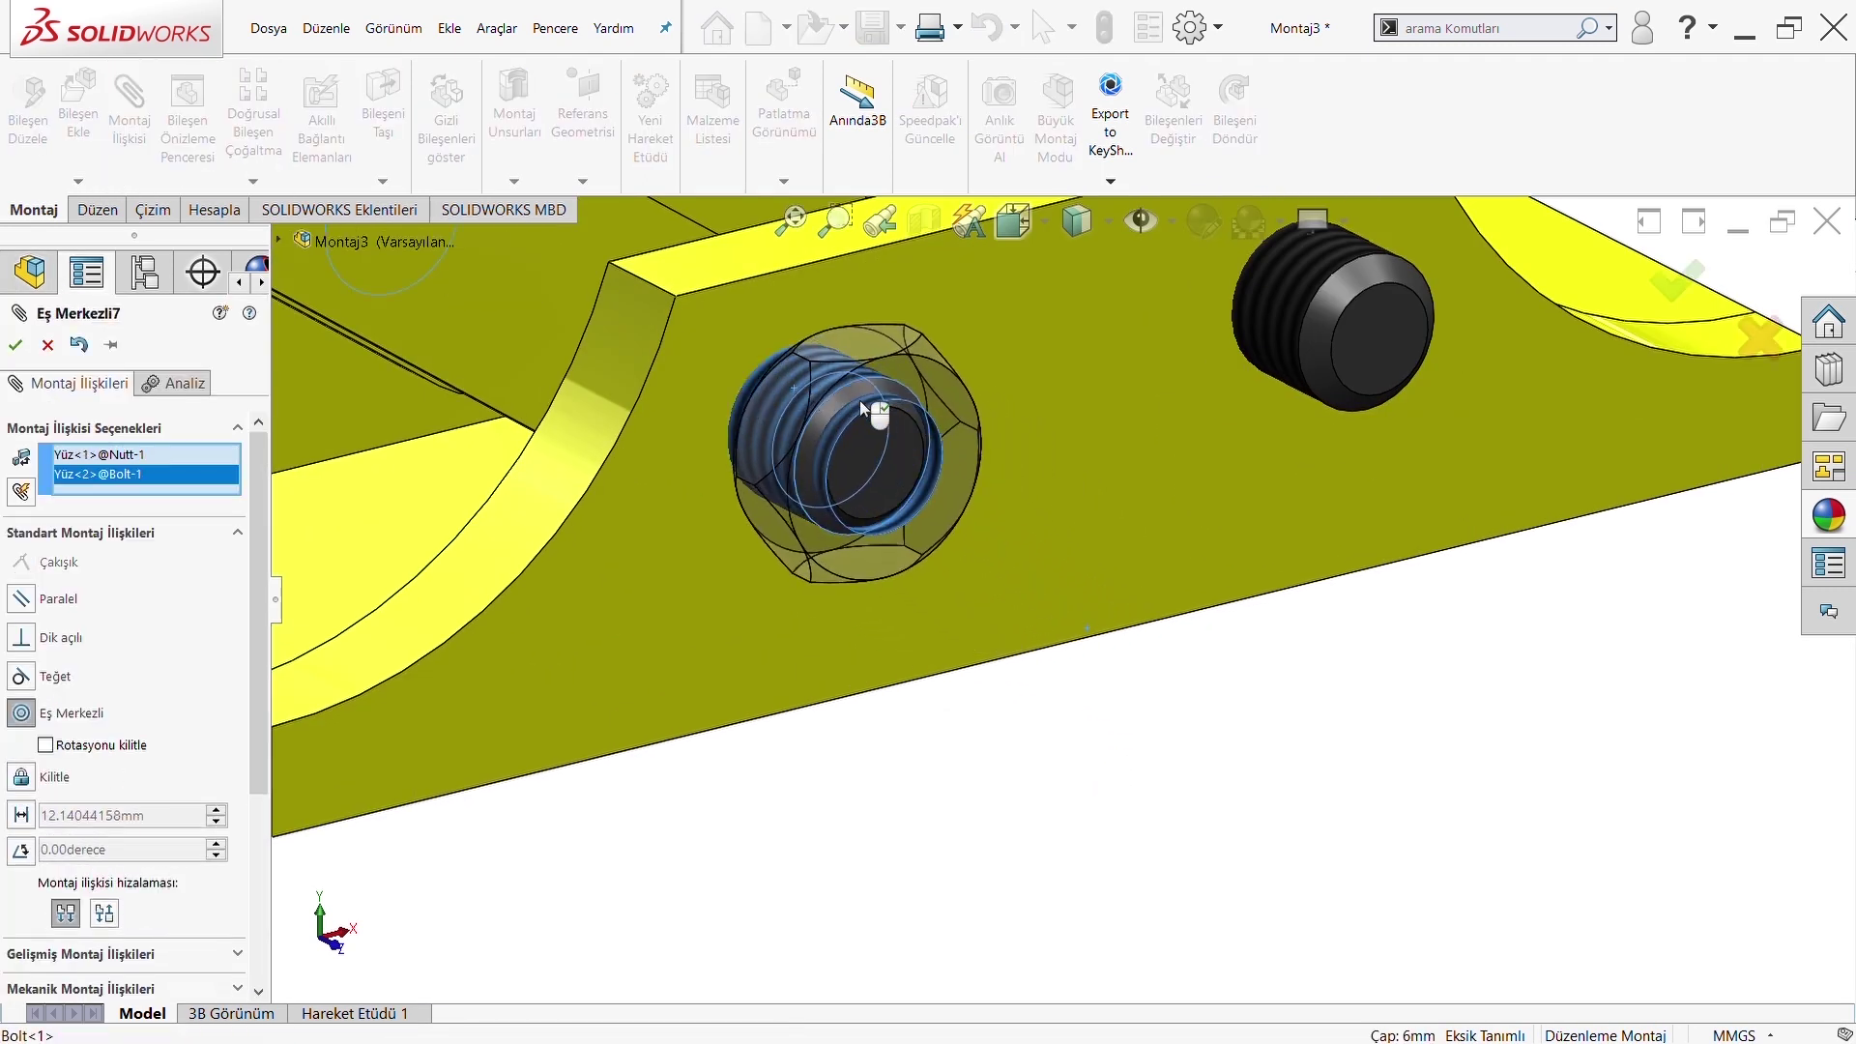
key("Return")
key("Return")
Mate the nut's face coincident with the base plate, then Ctrl-drag a second nut copy
mouse_move(803, 420)
middle_mouse_down()
mouse_move(773, 443)
mouse_move(919, 505)
mouse_move(774, 426)
mouse_move(676, 309)
middle_mouse_up()
left_click(829, 478)
left_click(773, 425)
left_click(129, 107)
left_click(752, 324)
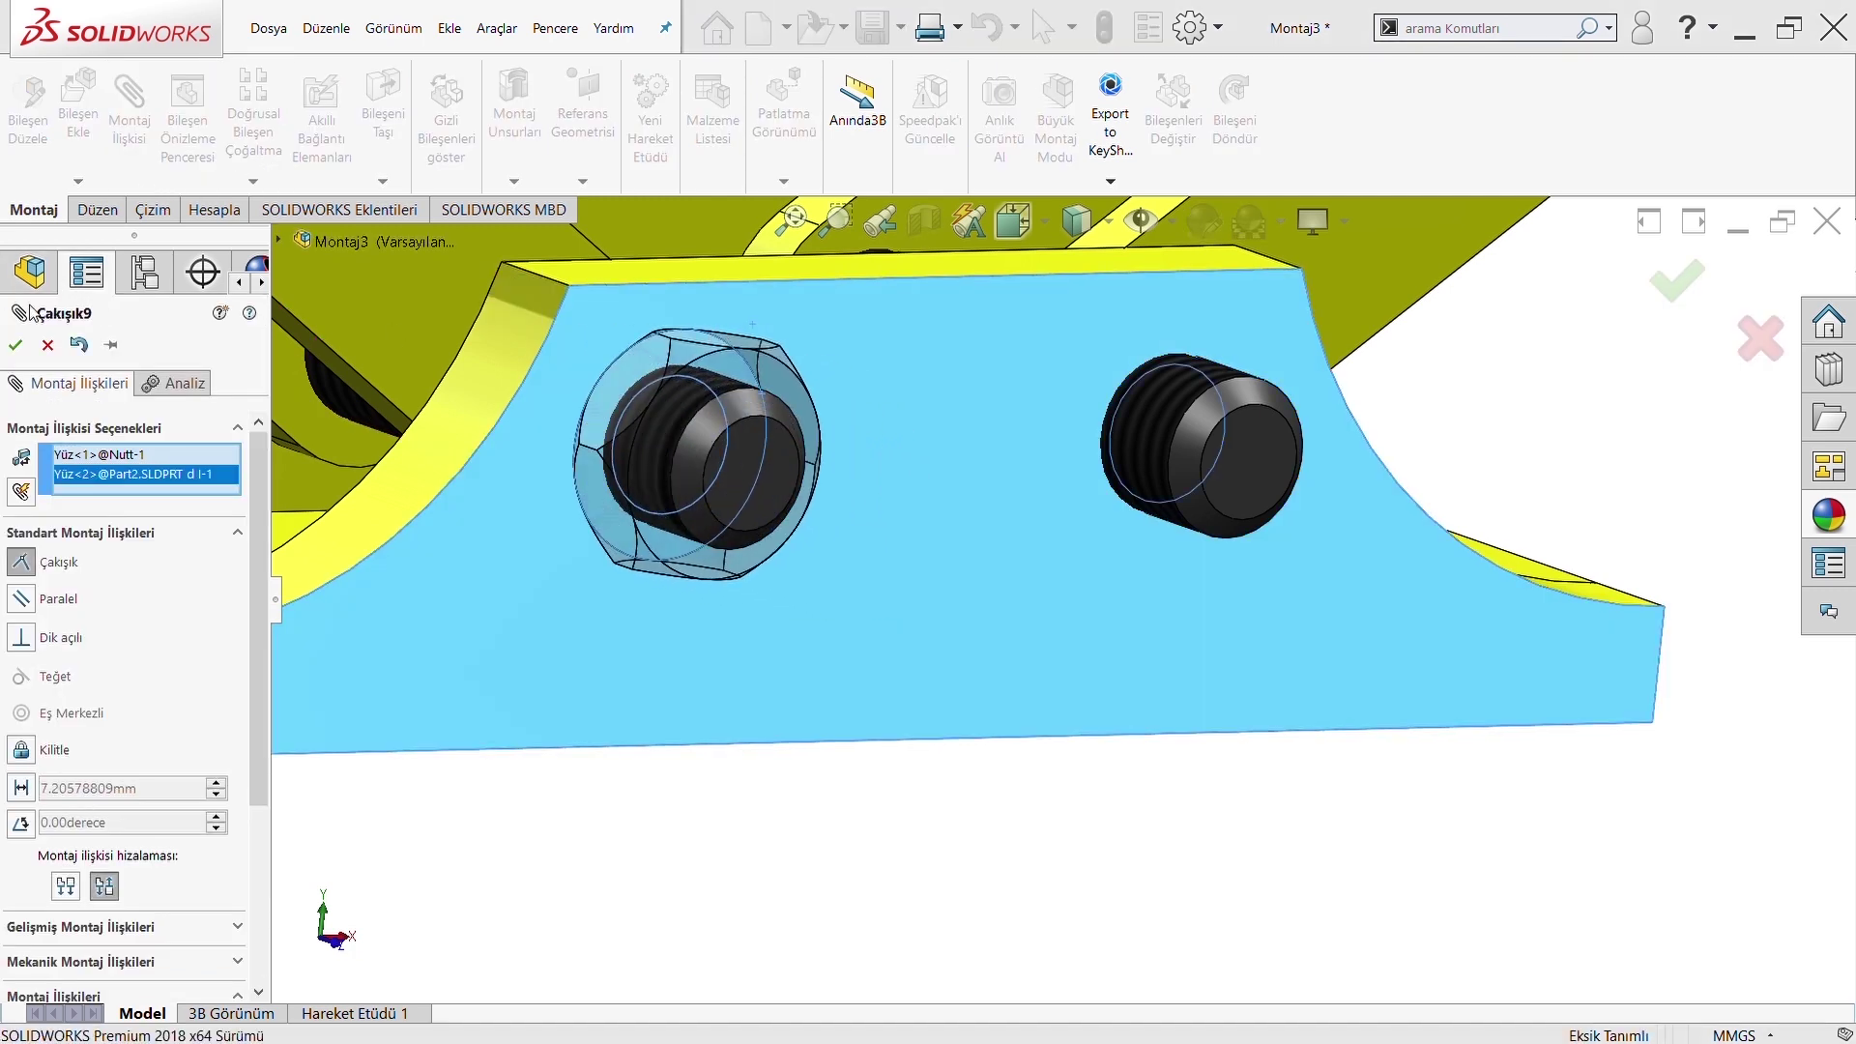
left_click(15, 343)
middle_click_drag(571, 478, 955, 599)
left_click_drag(965, 586, 1307, 638)
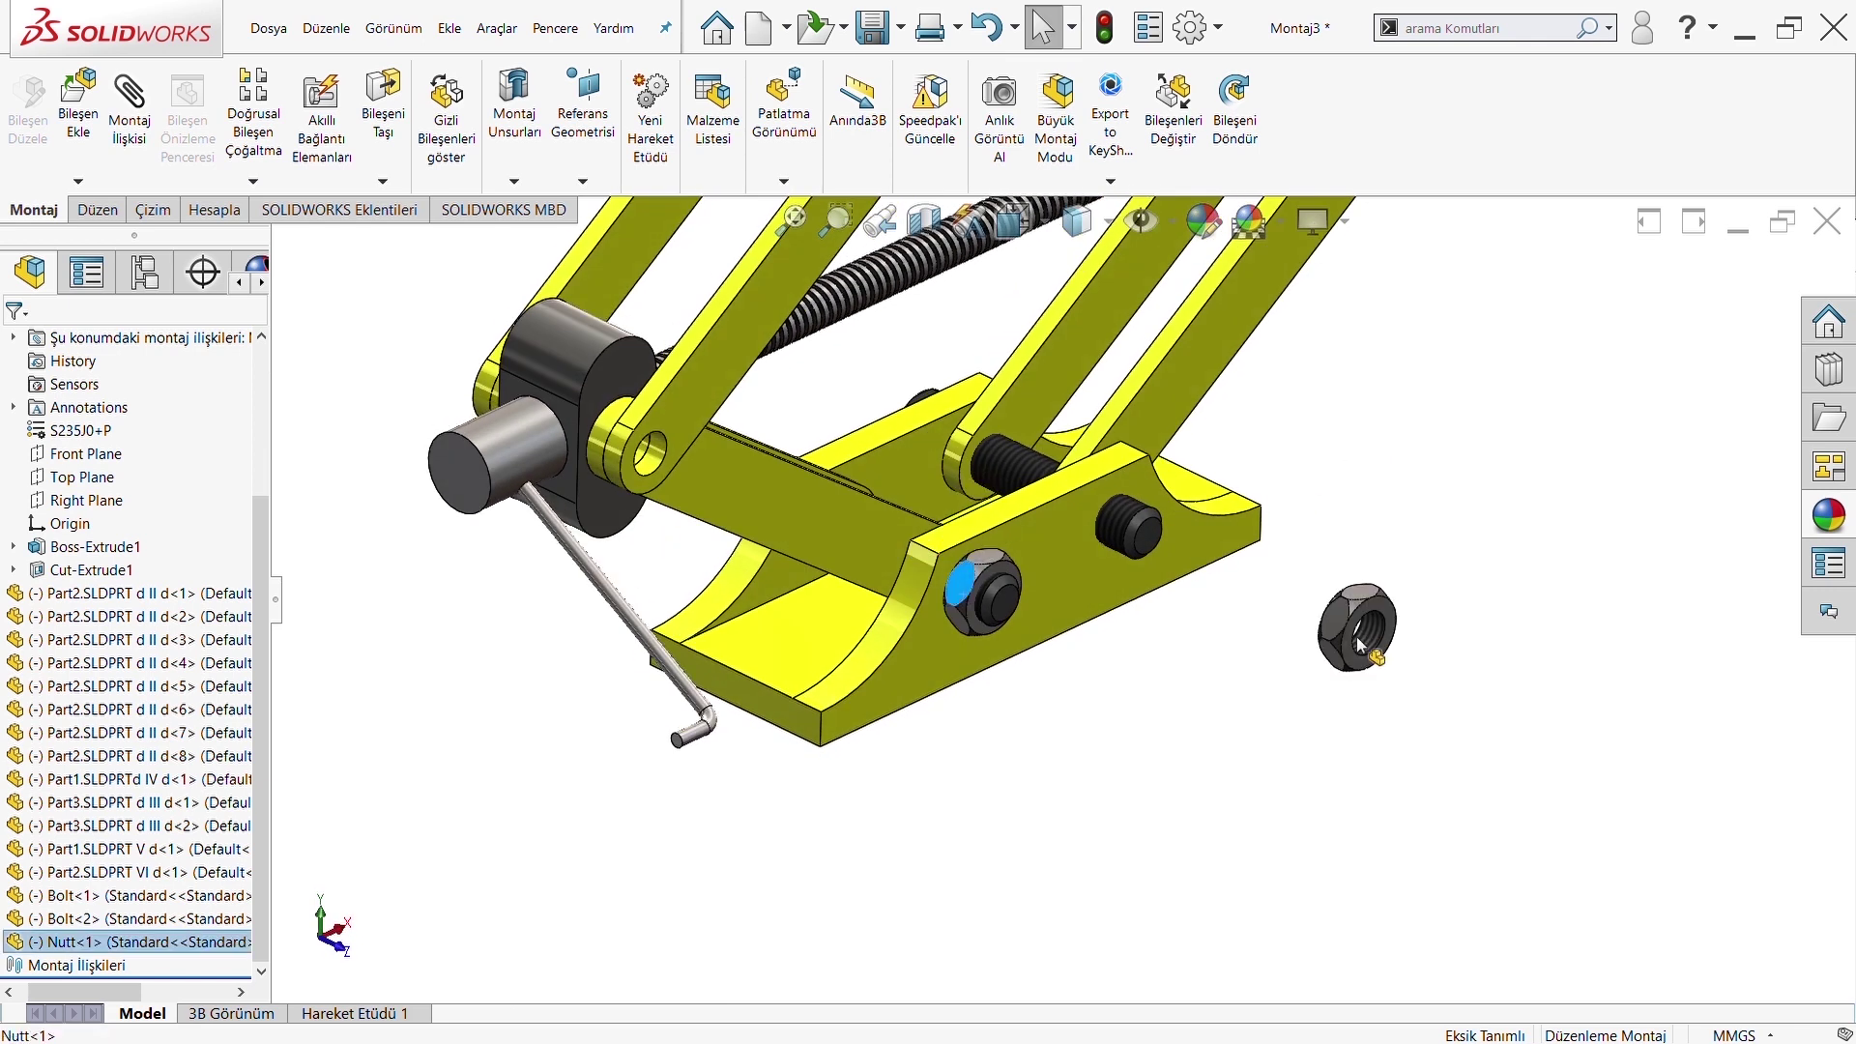
Mate the second nut concentric with the second bolt, then pull it off along the bolt
left_click(1305, 630)
left_click(152, 140)
left_click(1127, 529)
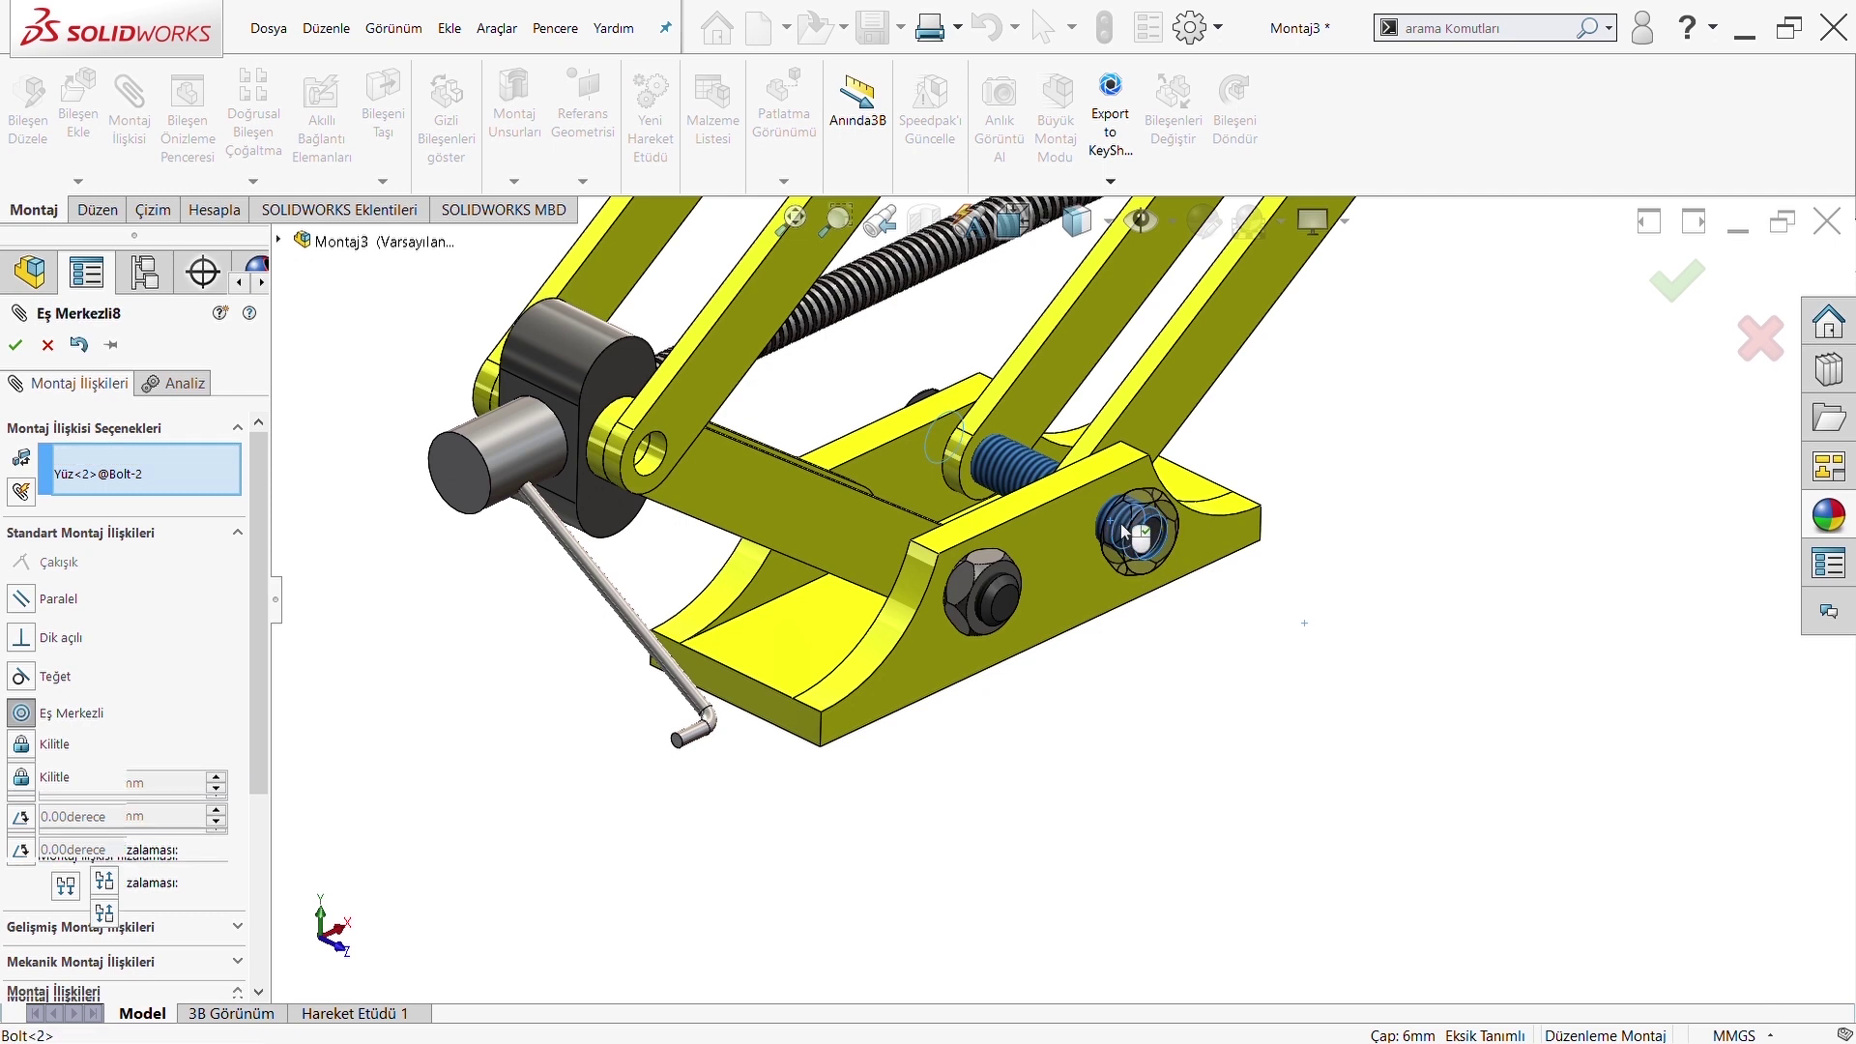
key("Return")
key("Return")
middle_click_drag(1181, 532, 1378, 614)
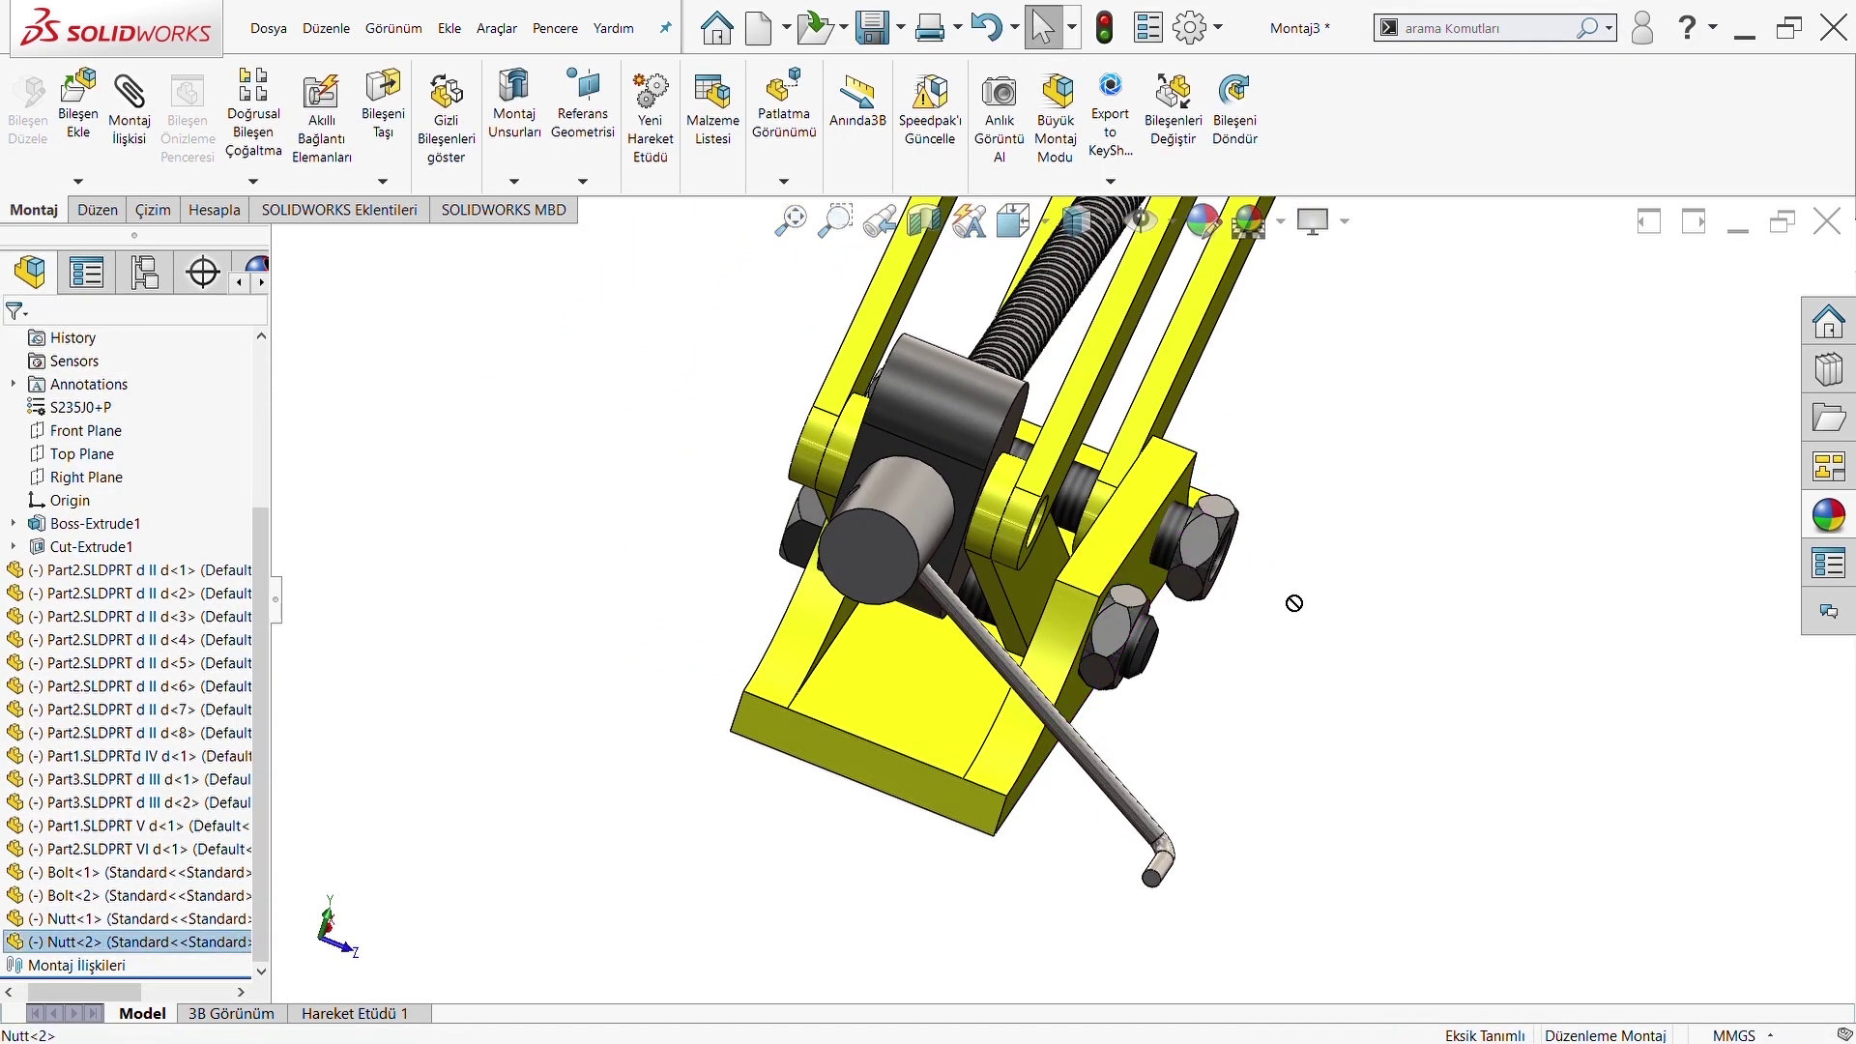
left_click_drag(1190, 555, 1322, 597)
middle_click_drag(1323, 597, 1256, 618)
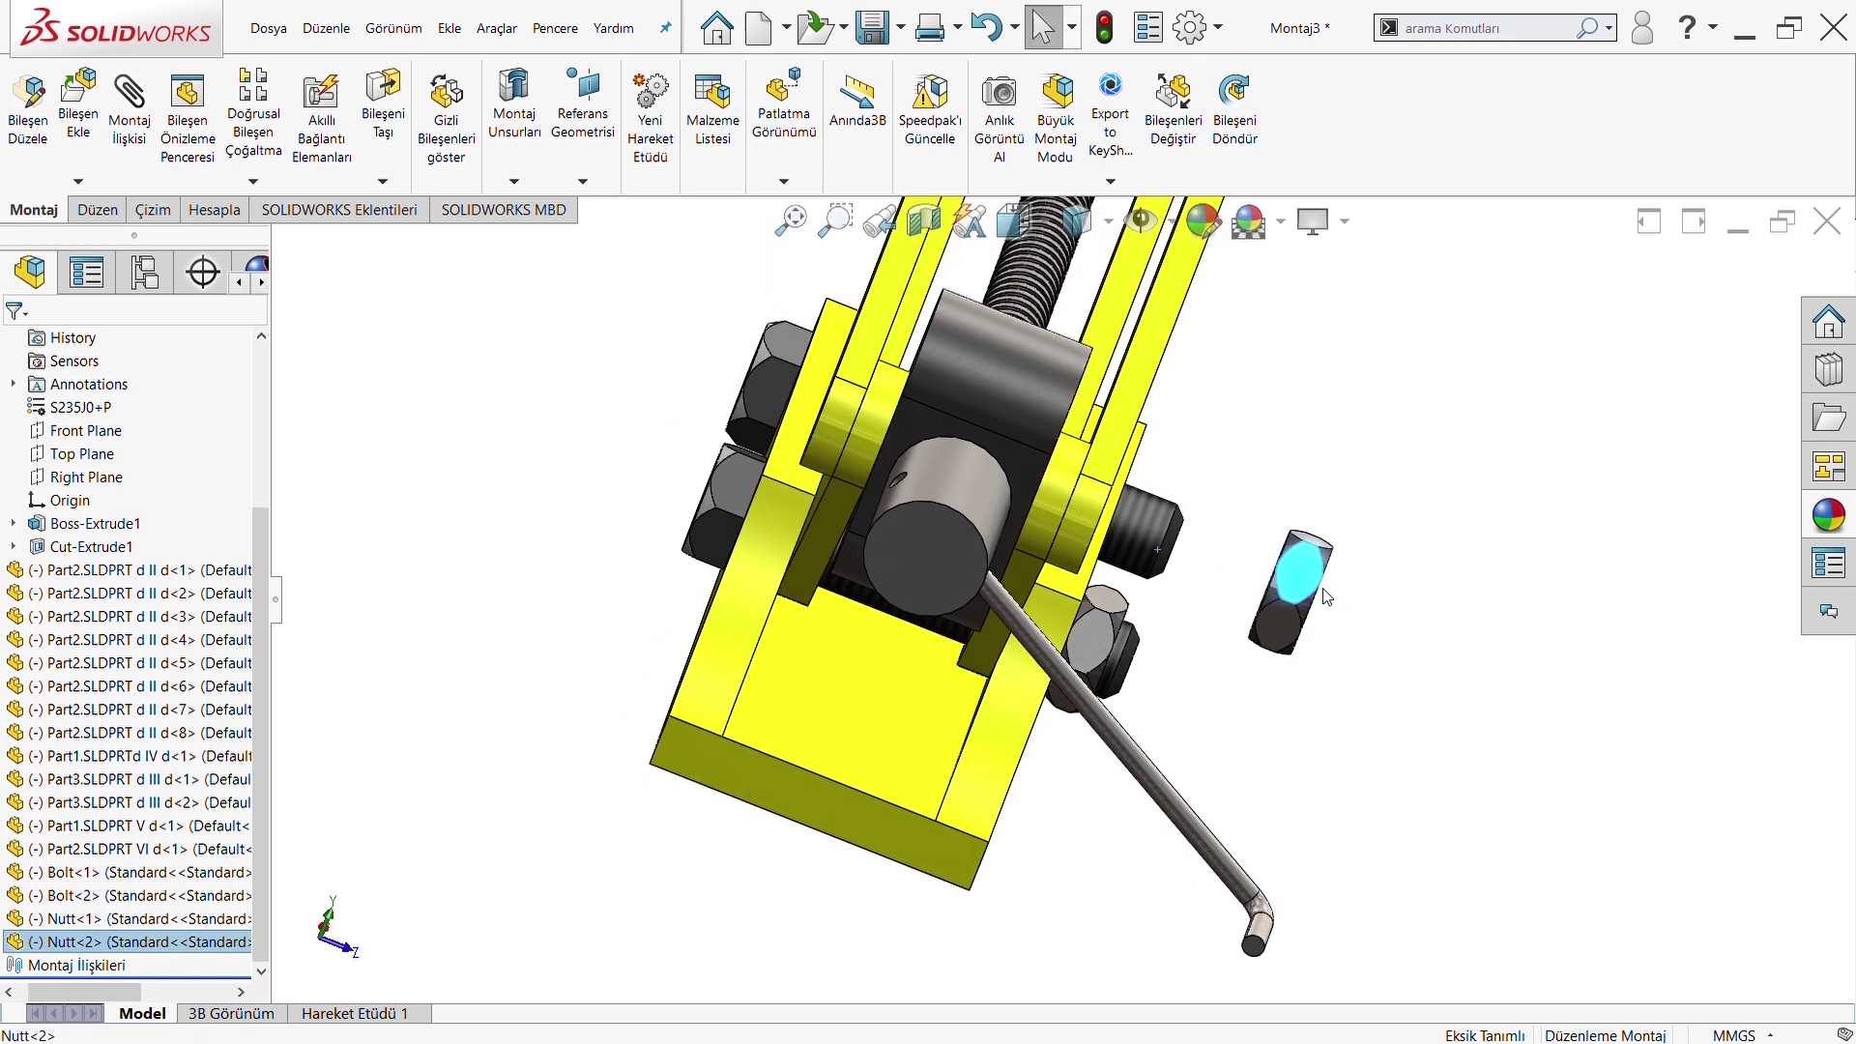
Mate the second nut's flat face coincident with the base plate's outer face
scroll(1246, 621, "down", 3)
scroll(1238, 624, "down", 2)
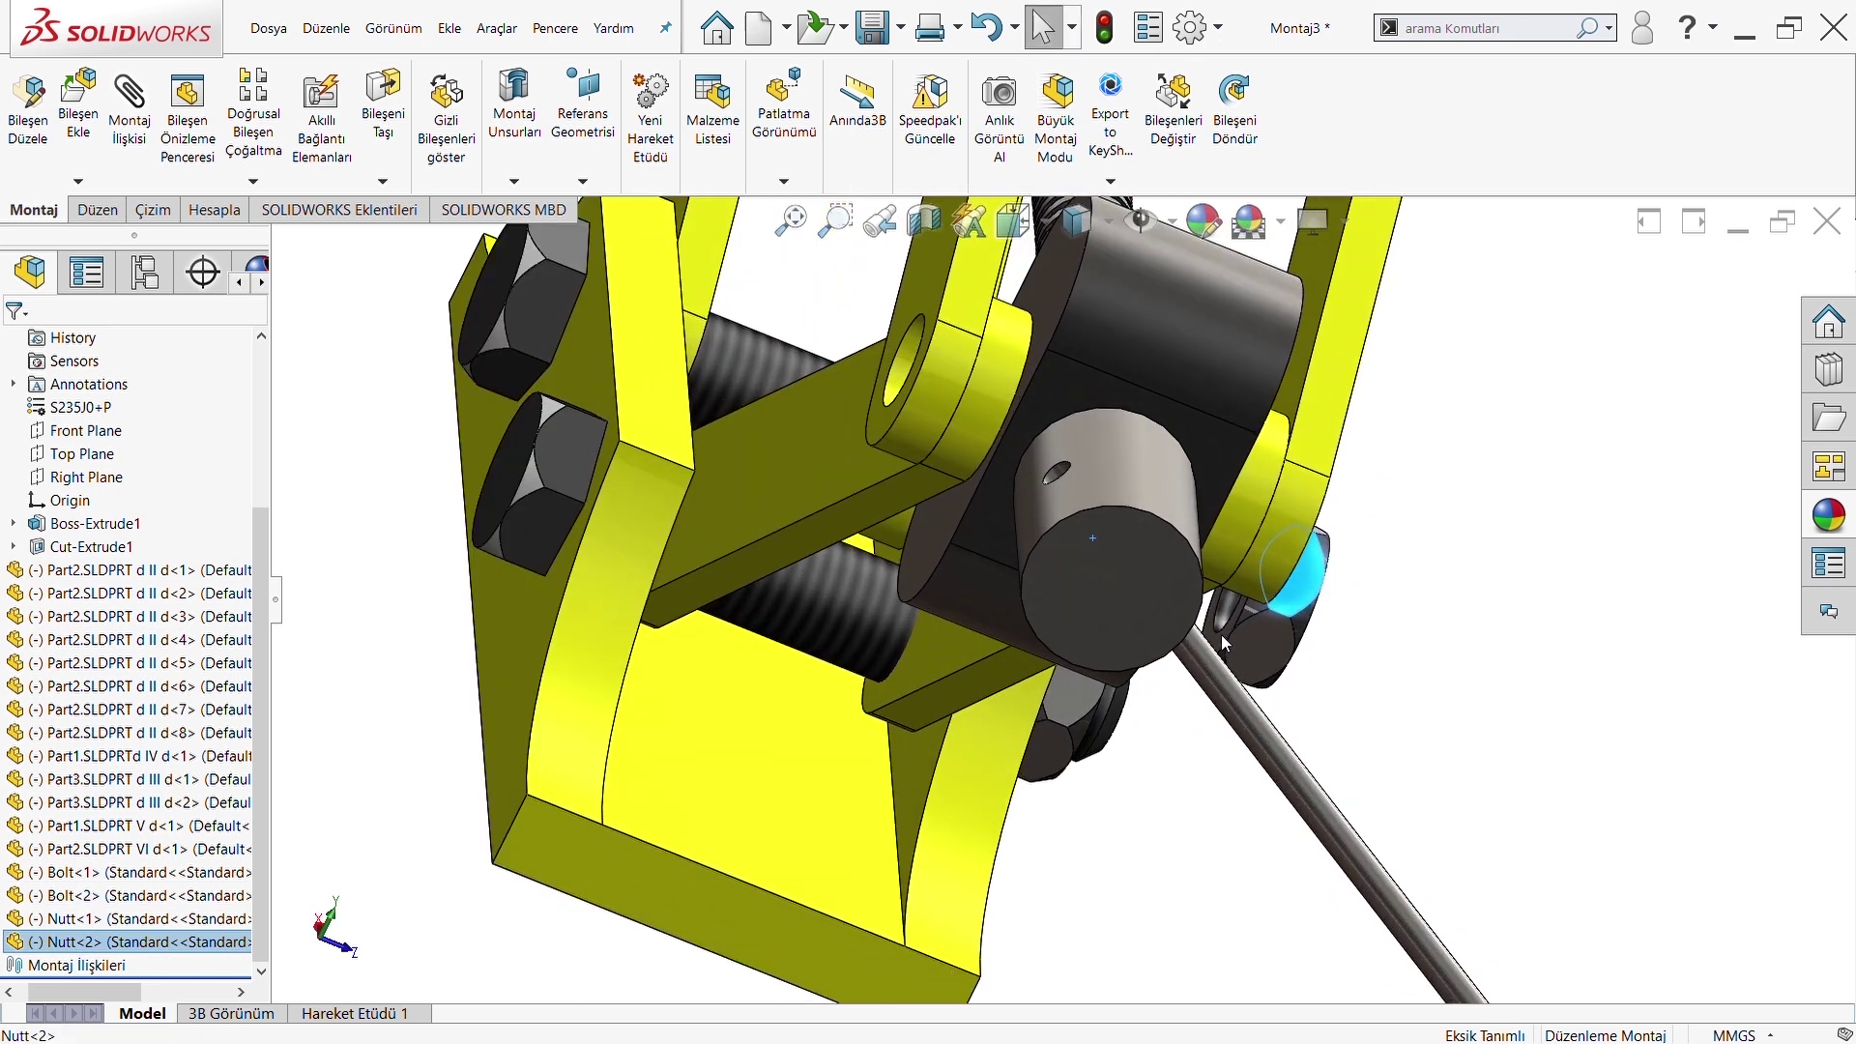
left_click(1223, 645)
middle_click_drag(1256, 626, 1180, 630)
left_click(1231, 646)
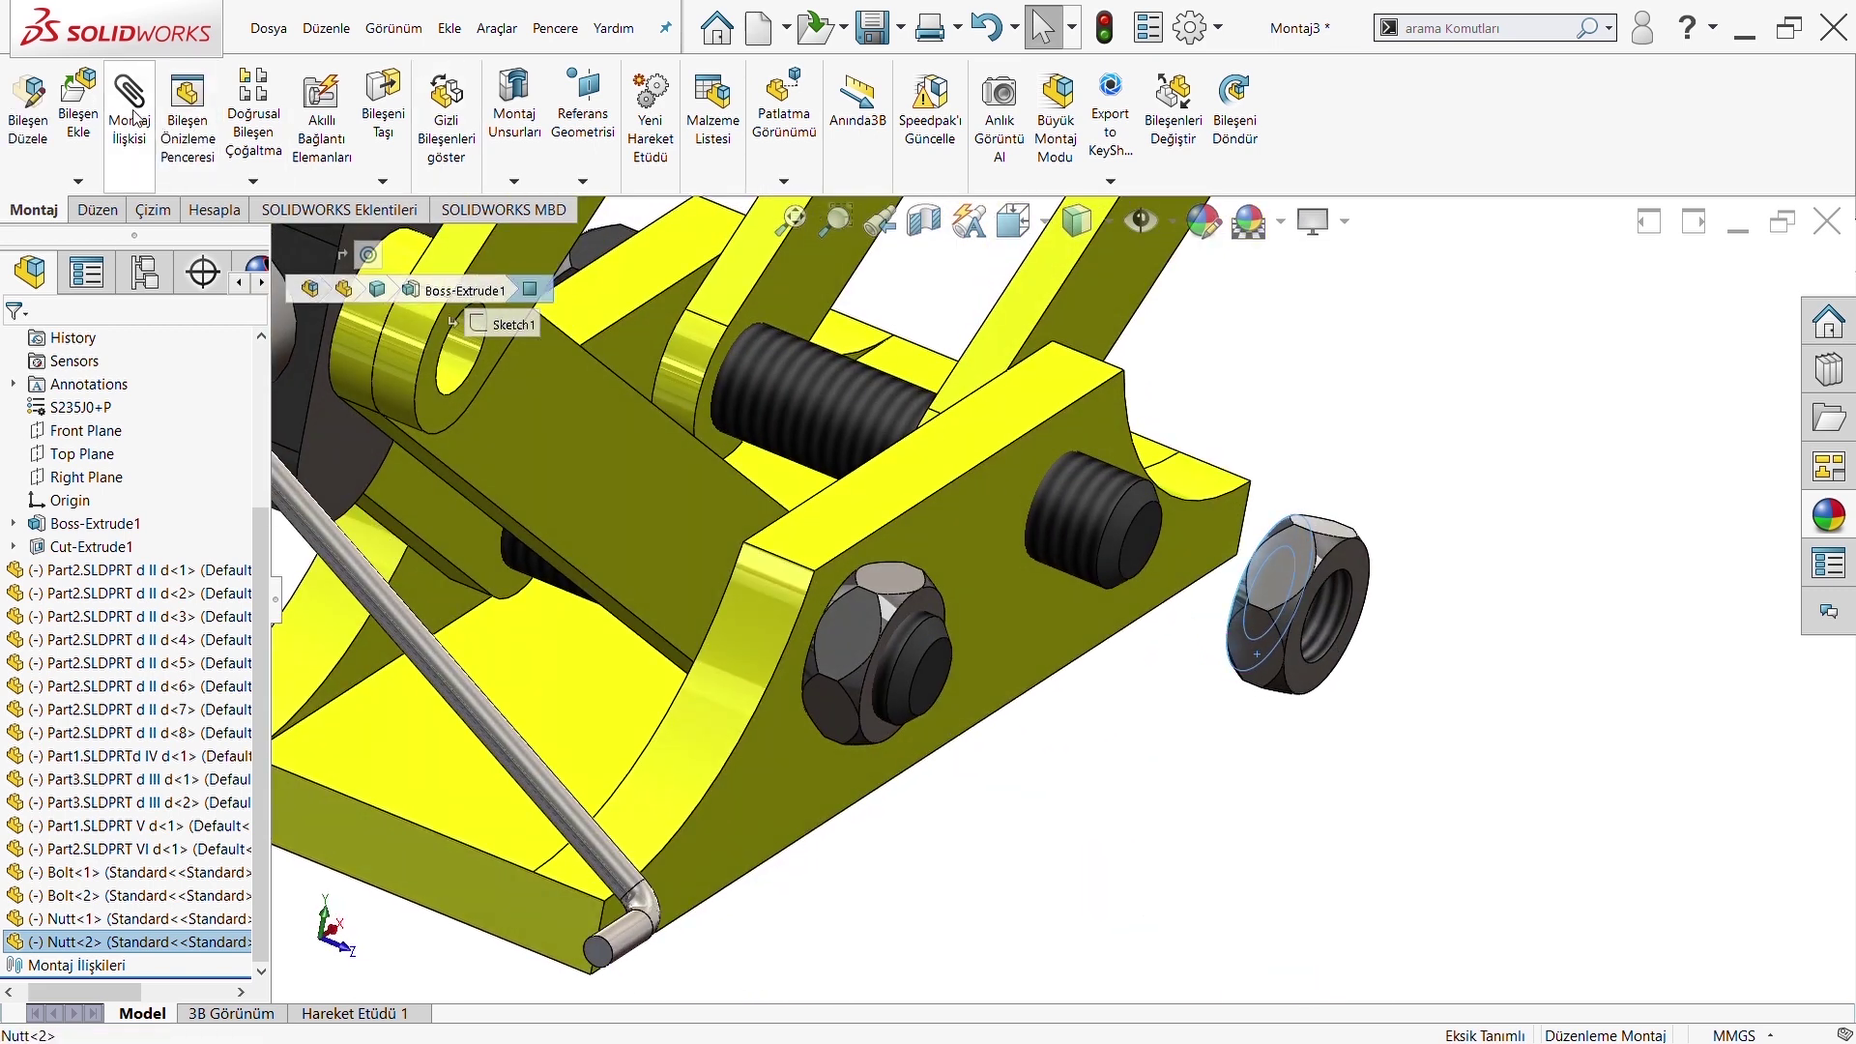
left_click(1093, 437)
mouse_move(1114, 449)
middle_mouse_down()
mouse_move(1351, 577)
mouse_move(1208, 541)
middle_mouse_up()
left_click(135, 145)
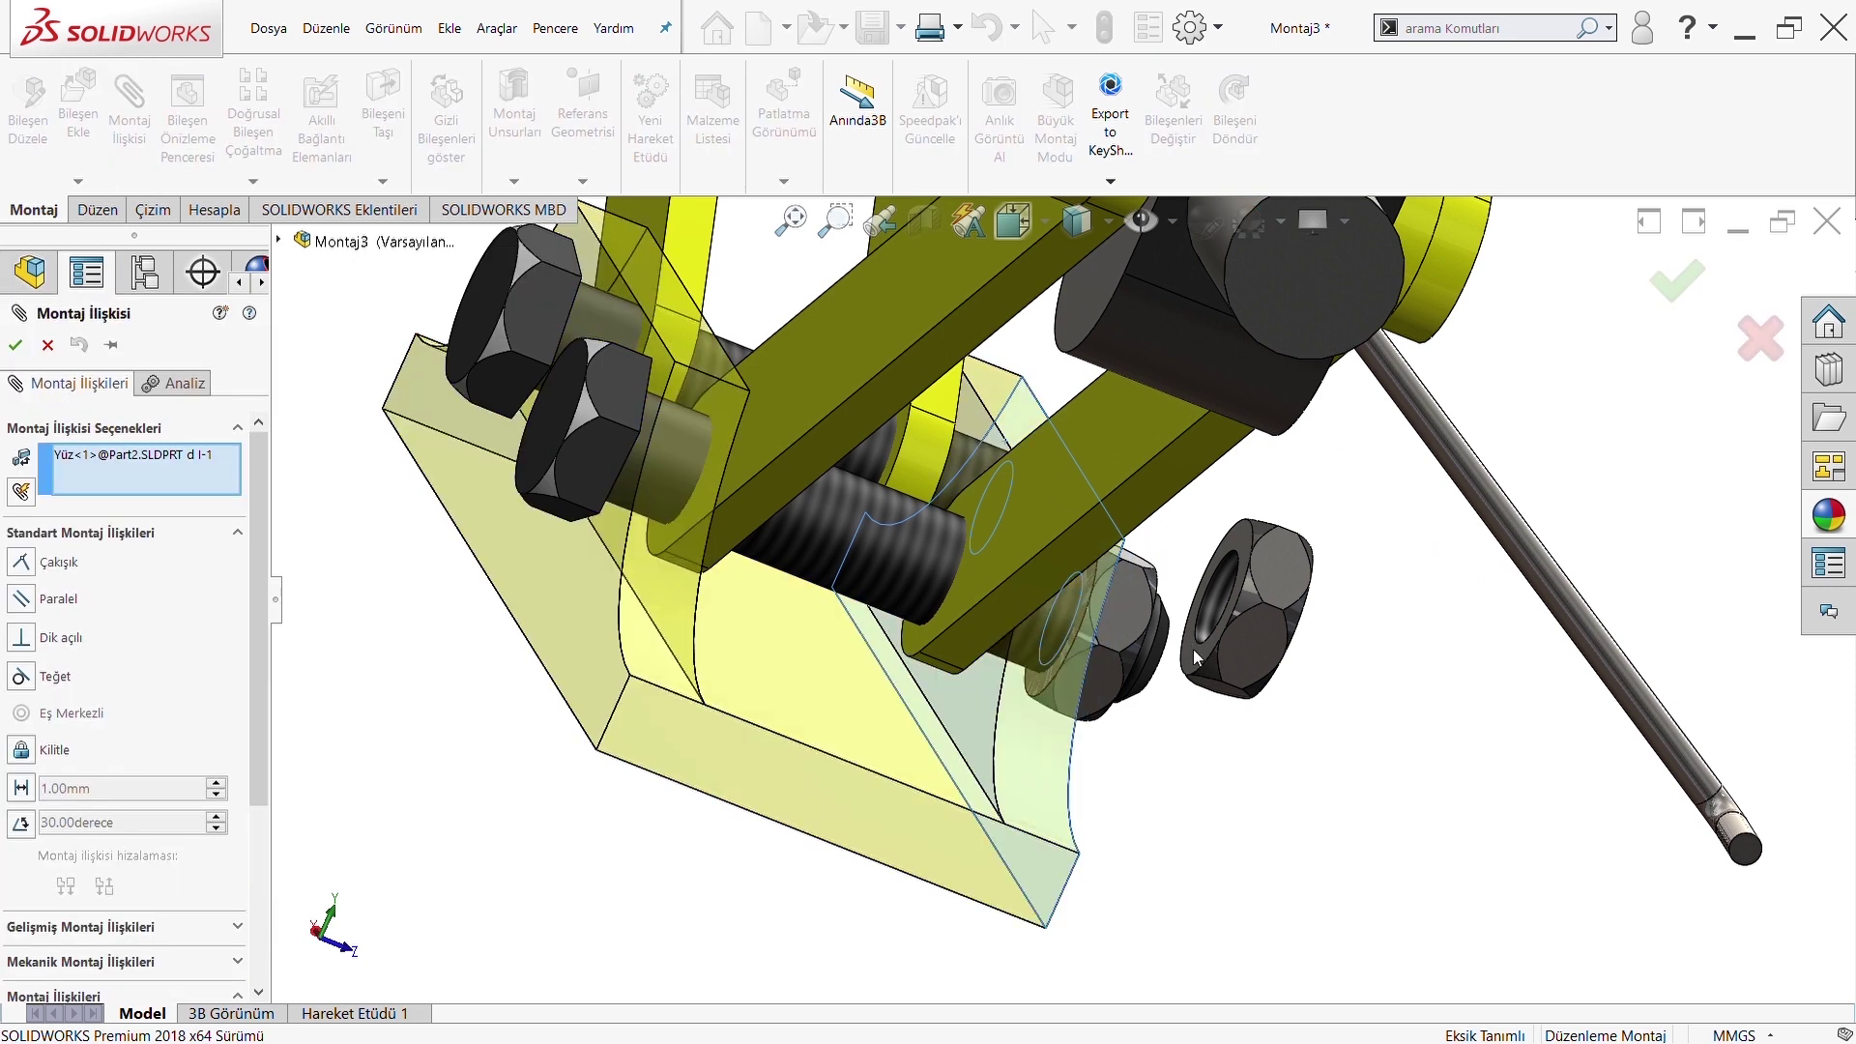
left_click(1194, 656)
middle_click_drag(1197, 657, 1260, 580)
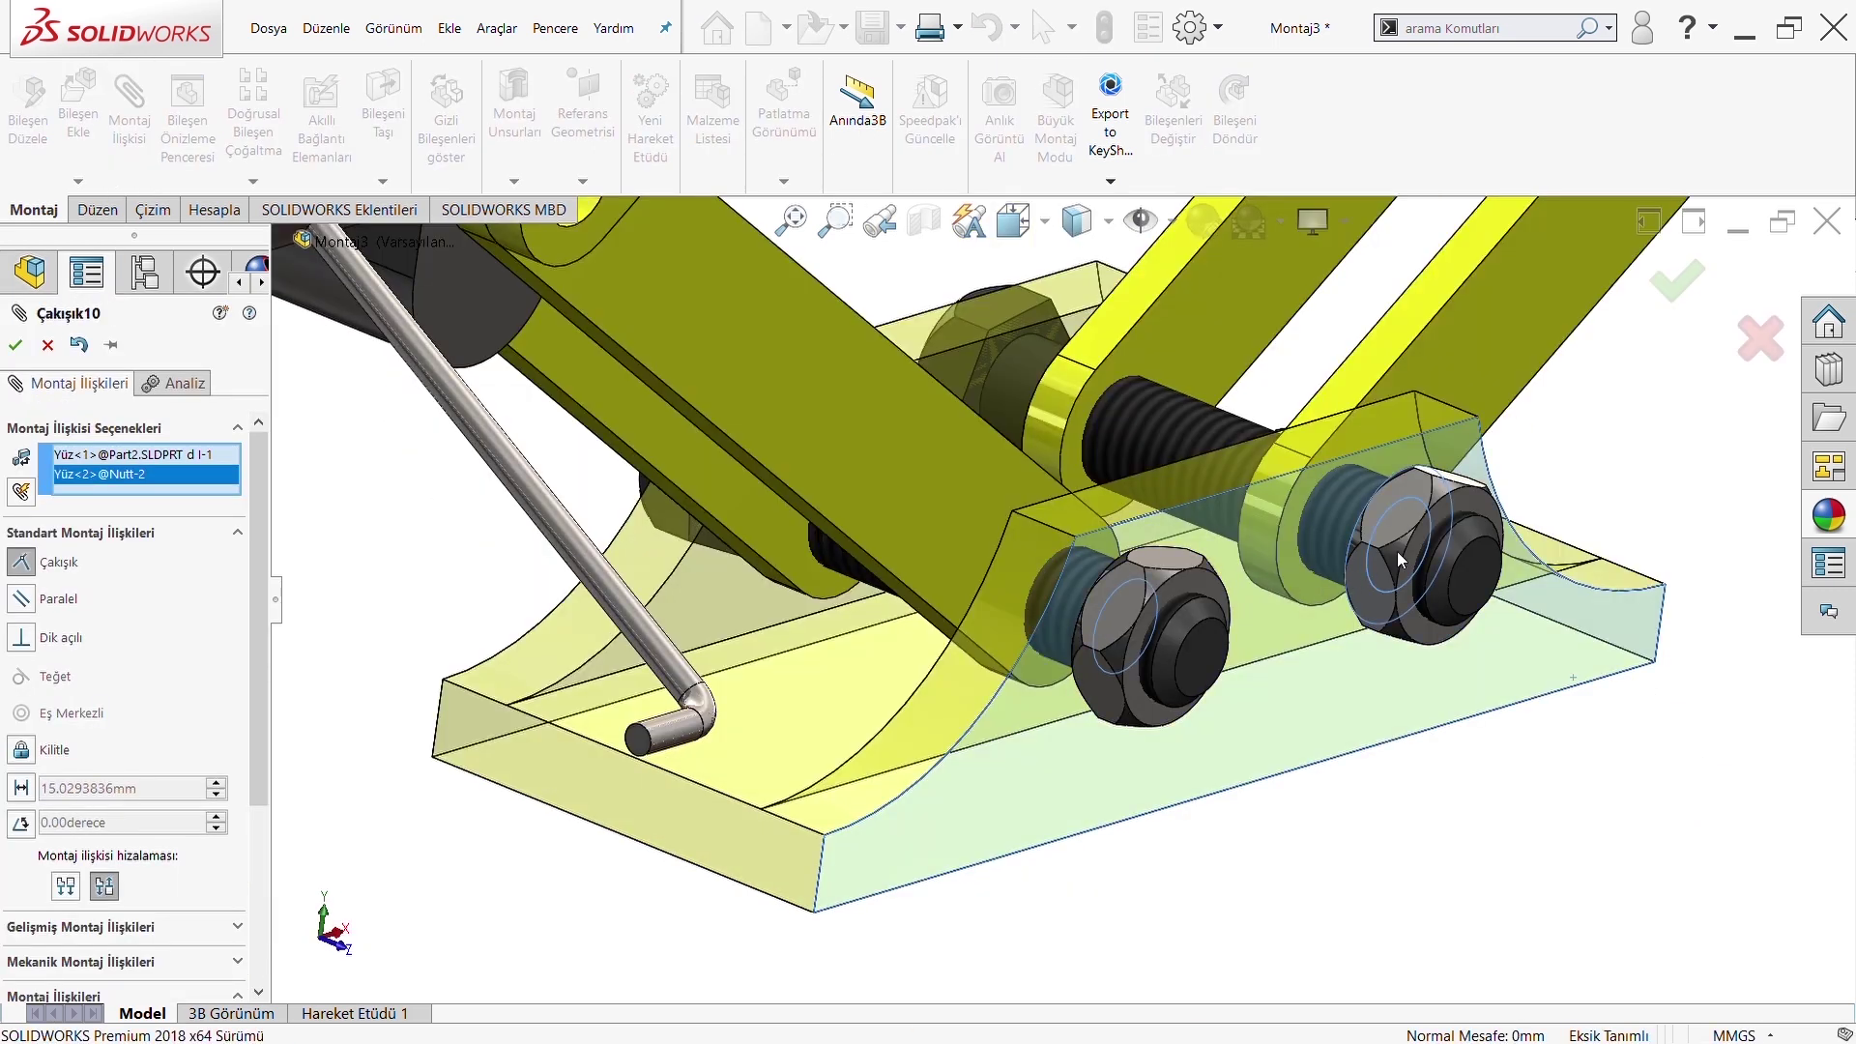
key("Return")
key("Return")
Turn the jack to an isometric view and begin inserting a new component
scroll(1197, 644, "up", 5)
scroll(1197, 644, "up", 4)
mouse_move(1168, 495)
middle_mouse_down()
mouse_move(1018, 488)
mouse_move(919, 527)
middle_mouse_up()
mouse_move(1128, 478)
middle_mouse_down()
mouse_move(986, 543)
mouse_move(906, 594)
mouse_move(890, 629)
middle_mouse_up()
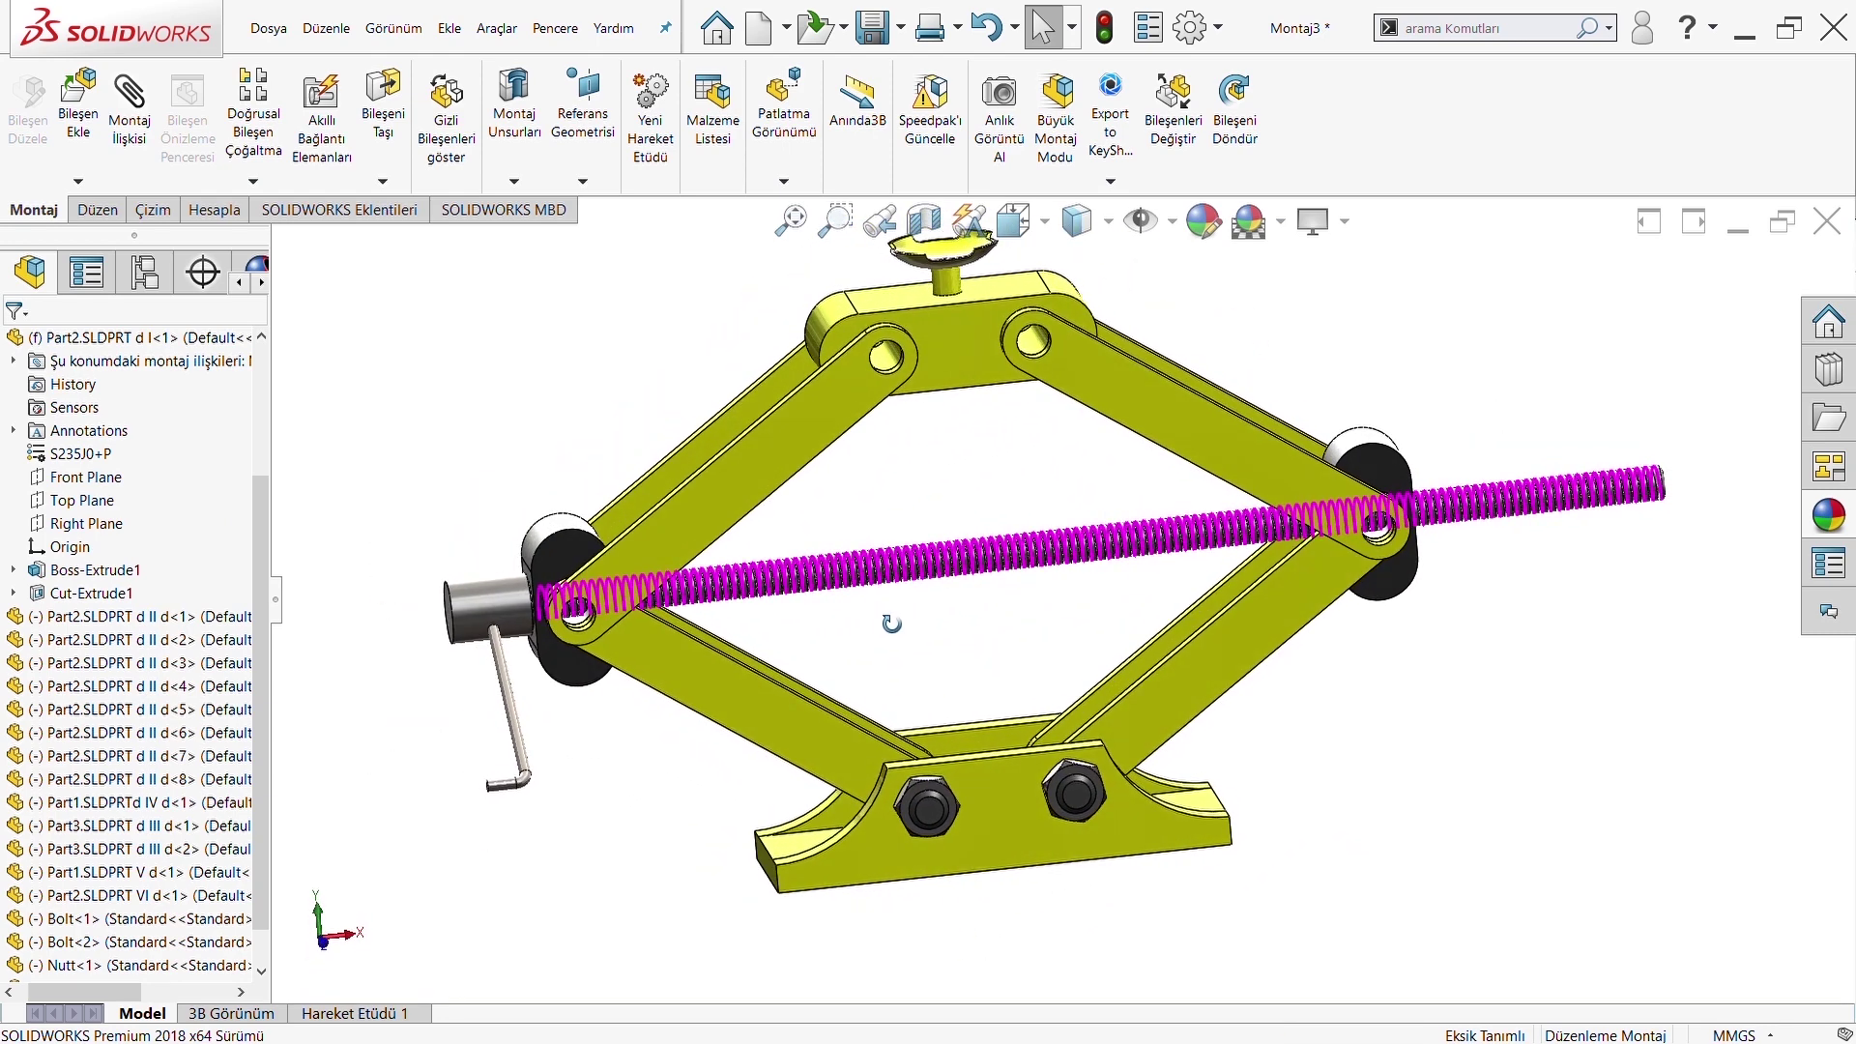
left_click(79, 116)
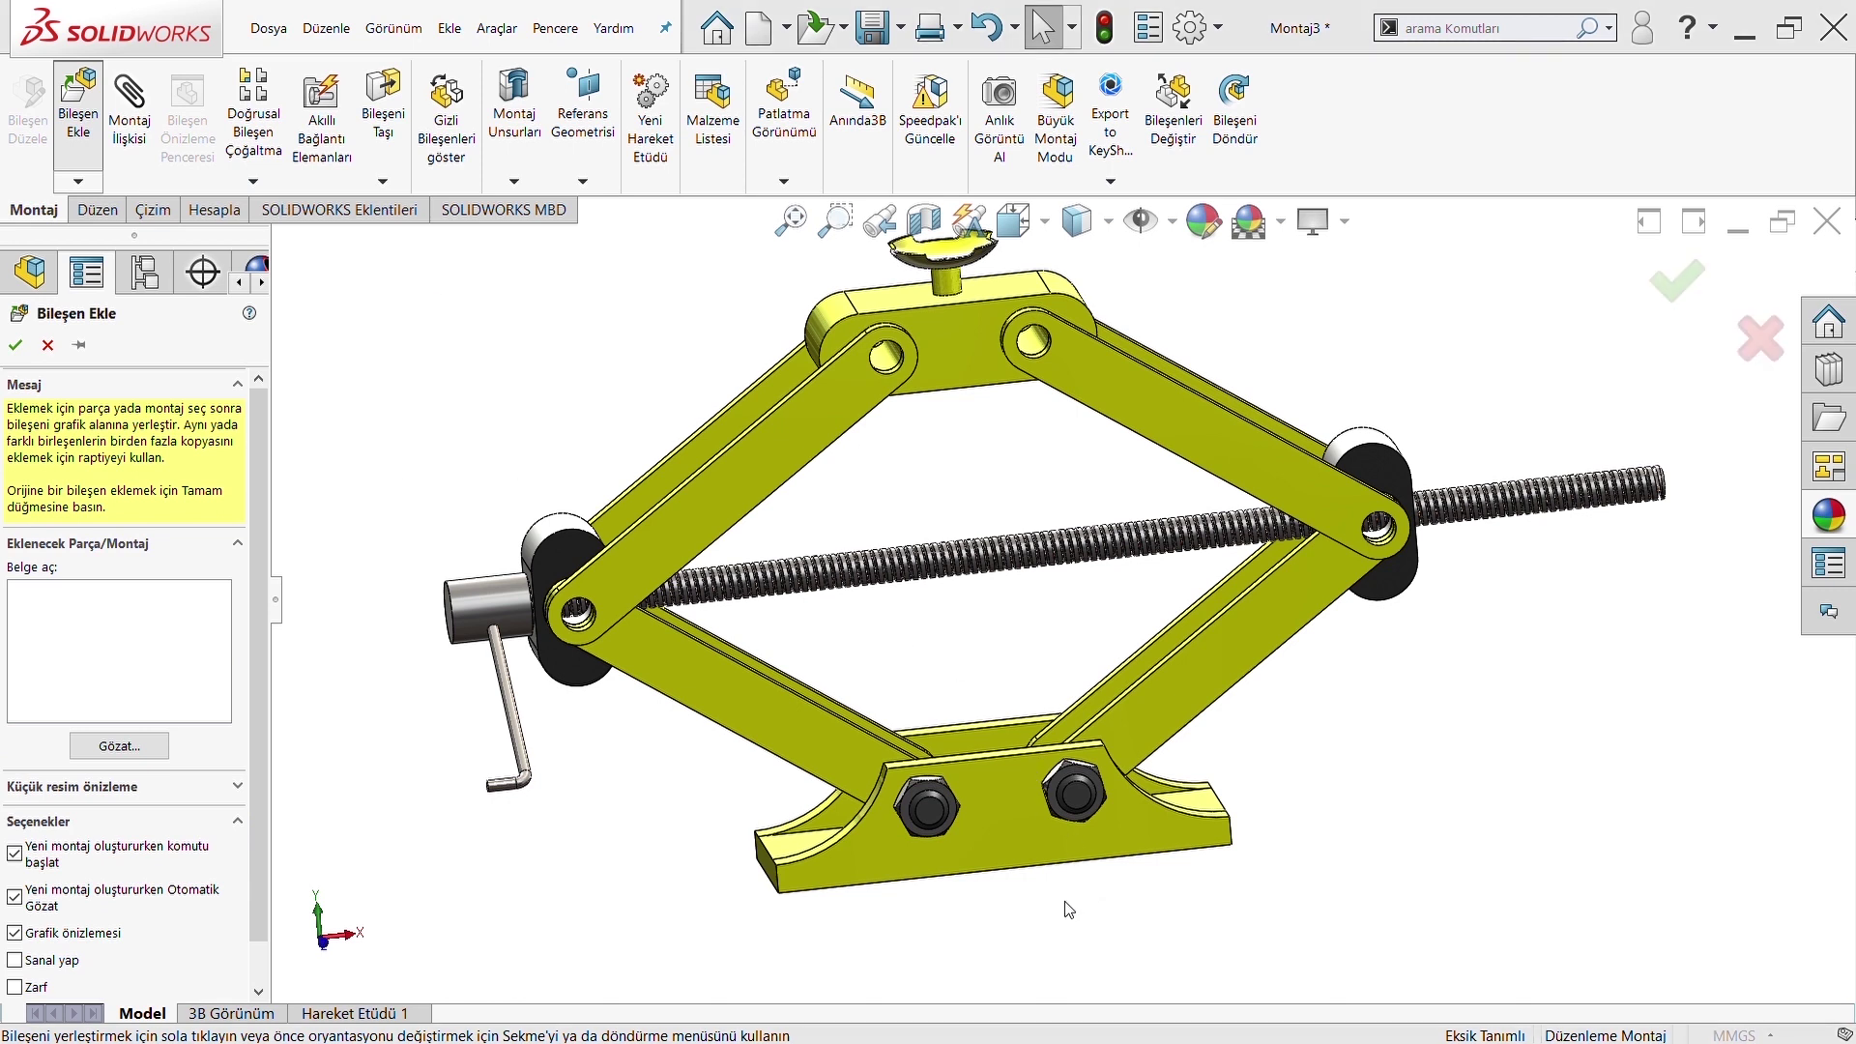
Place Bolt-2 and mate it concentric with the left link's pivot hole
scroll(570, 580, "down", 2)
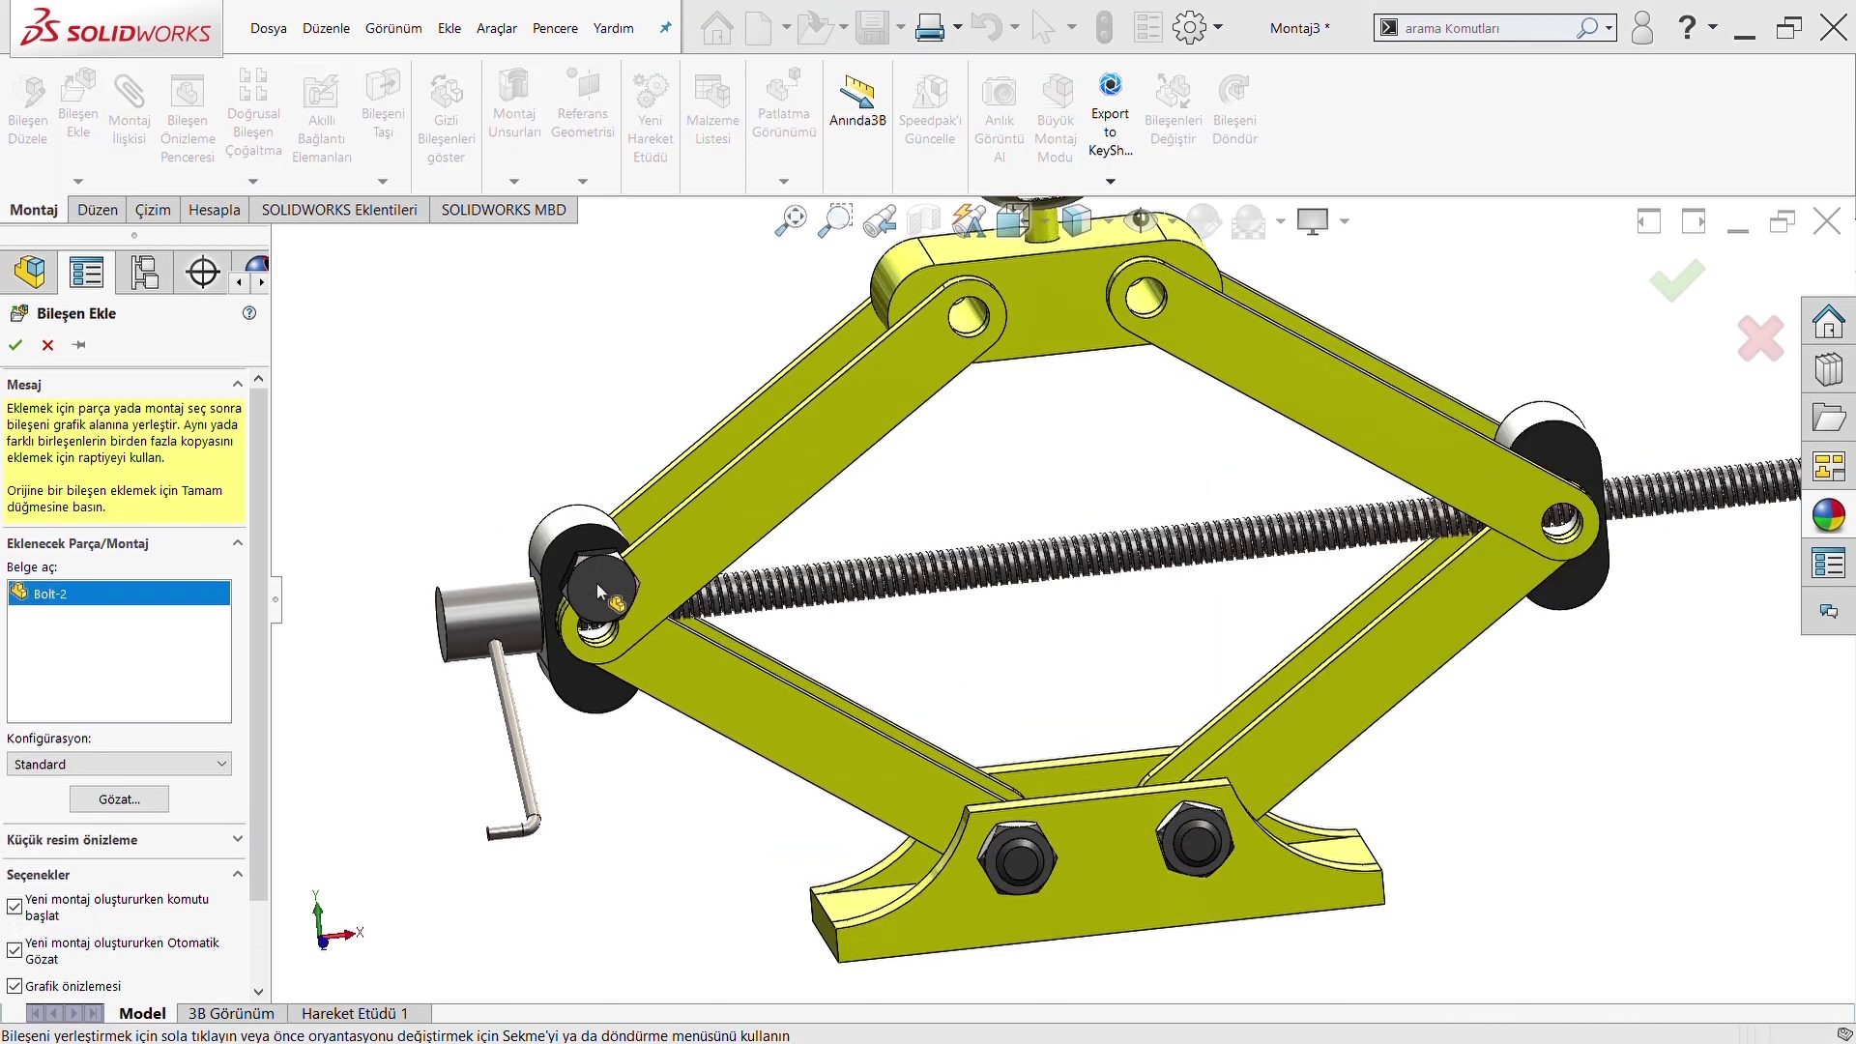
left_click(612, 641)
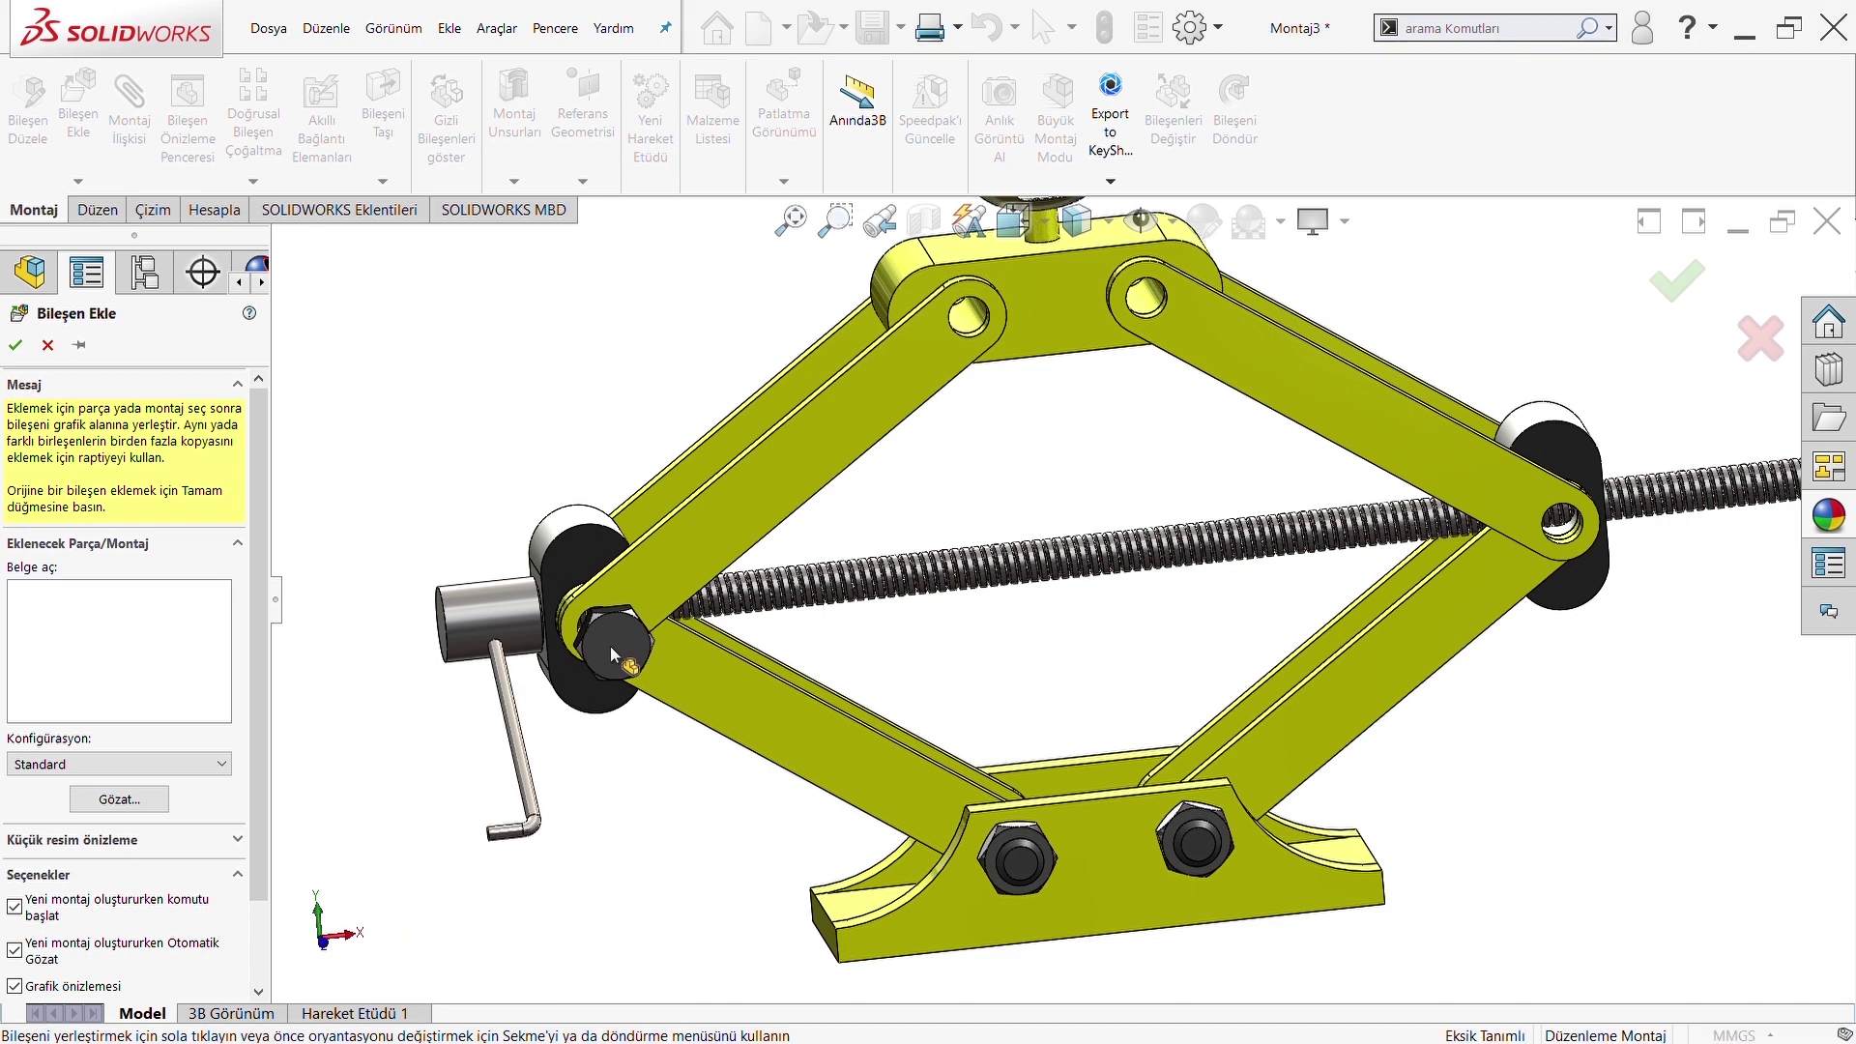
mouse_move(629, 640)
middle_mouse_down()
mouse_move(817, 638)
mouse_move(568, 683)
mouse_move(976, 674)
middle_mouse_up()
left_click(1104, 628)
scroll(805, 663, "down", 3)
scroll(580, 435, "down", 1)
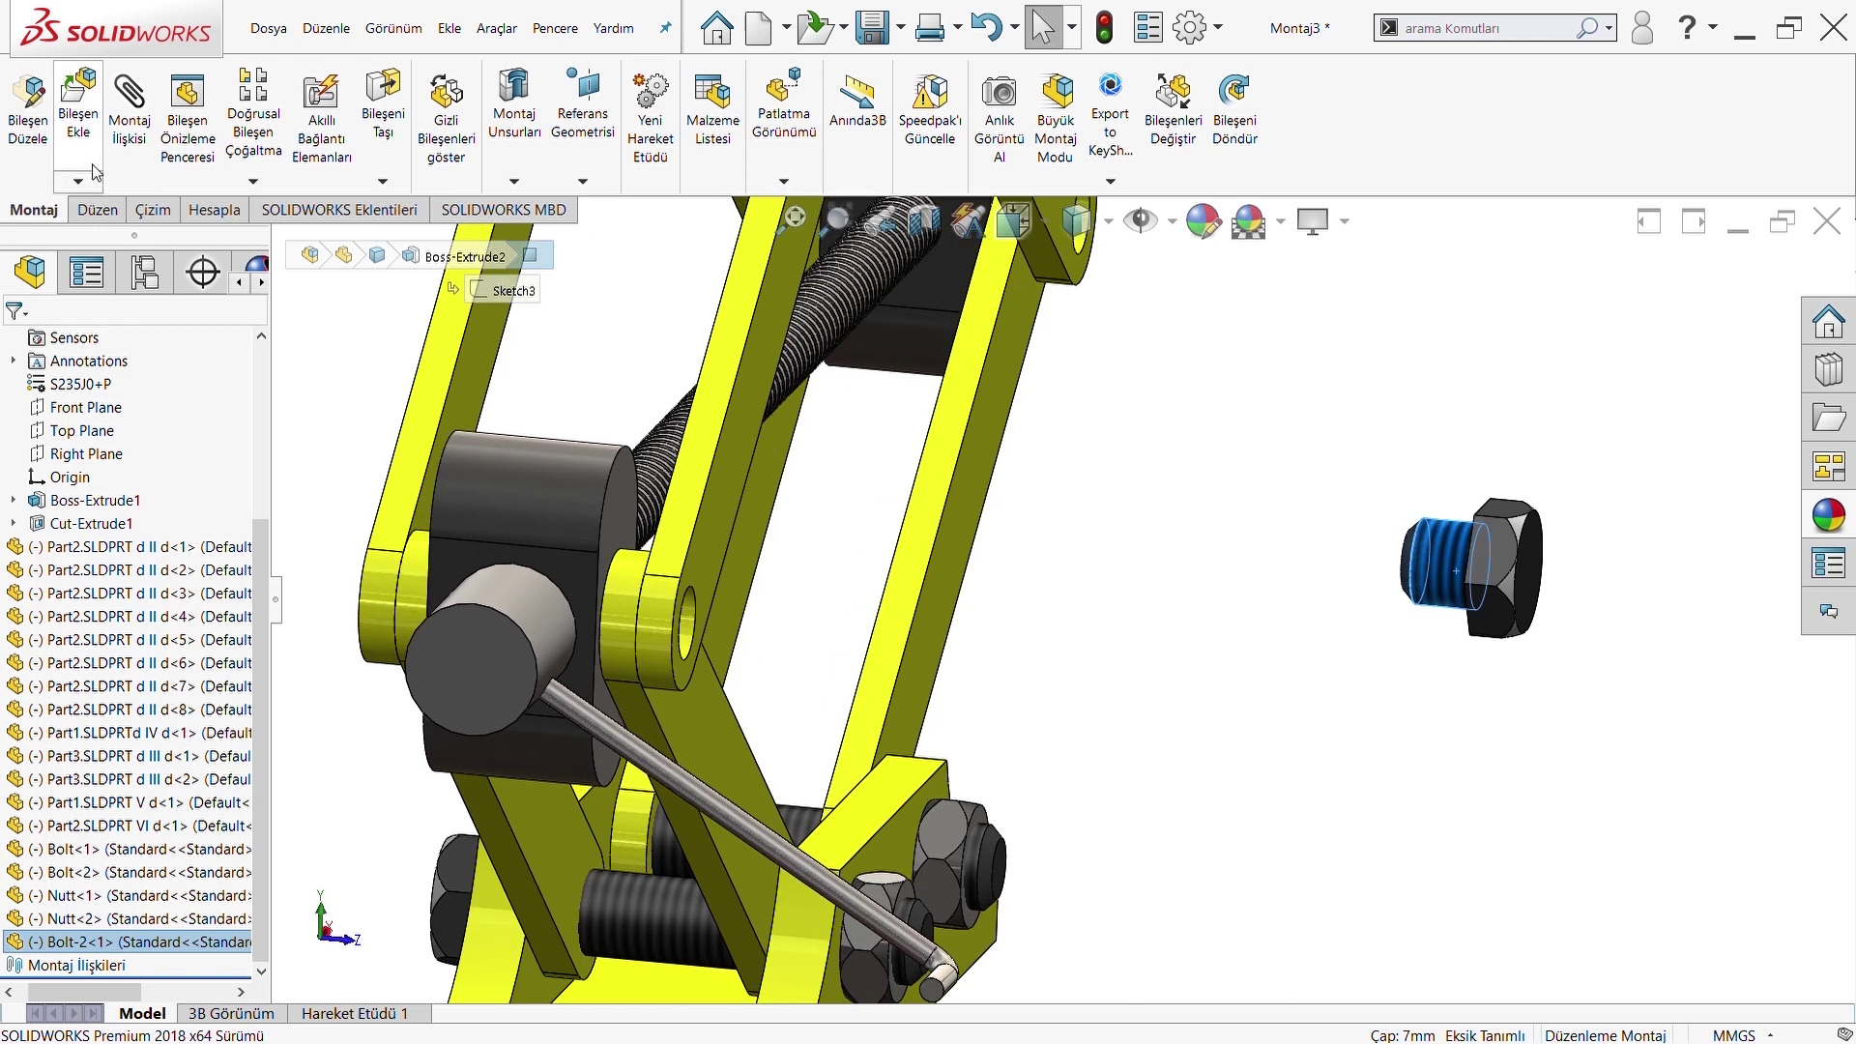
left_click(130, 111)
left_click(689, 607)
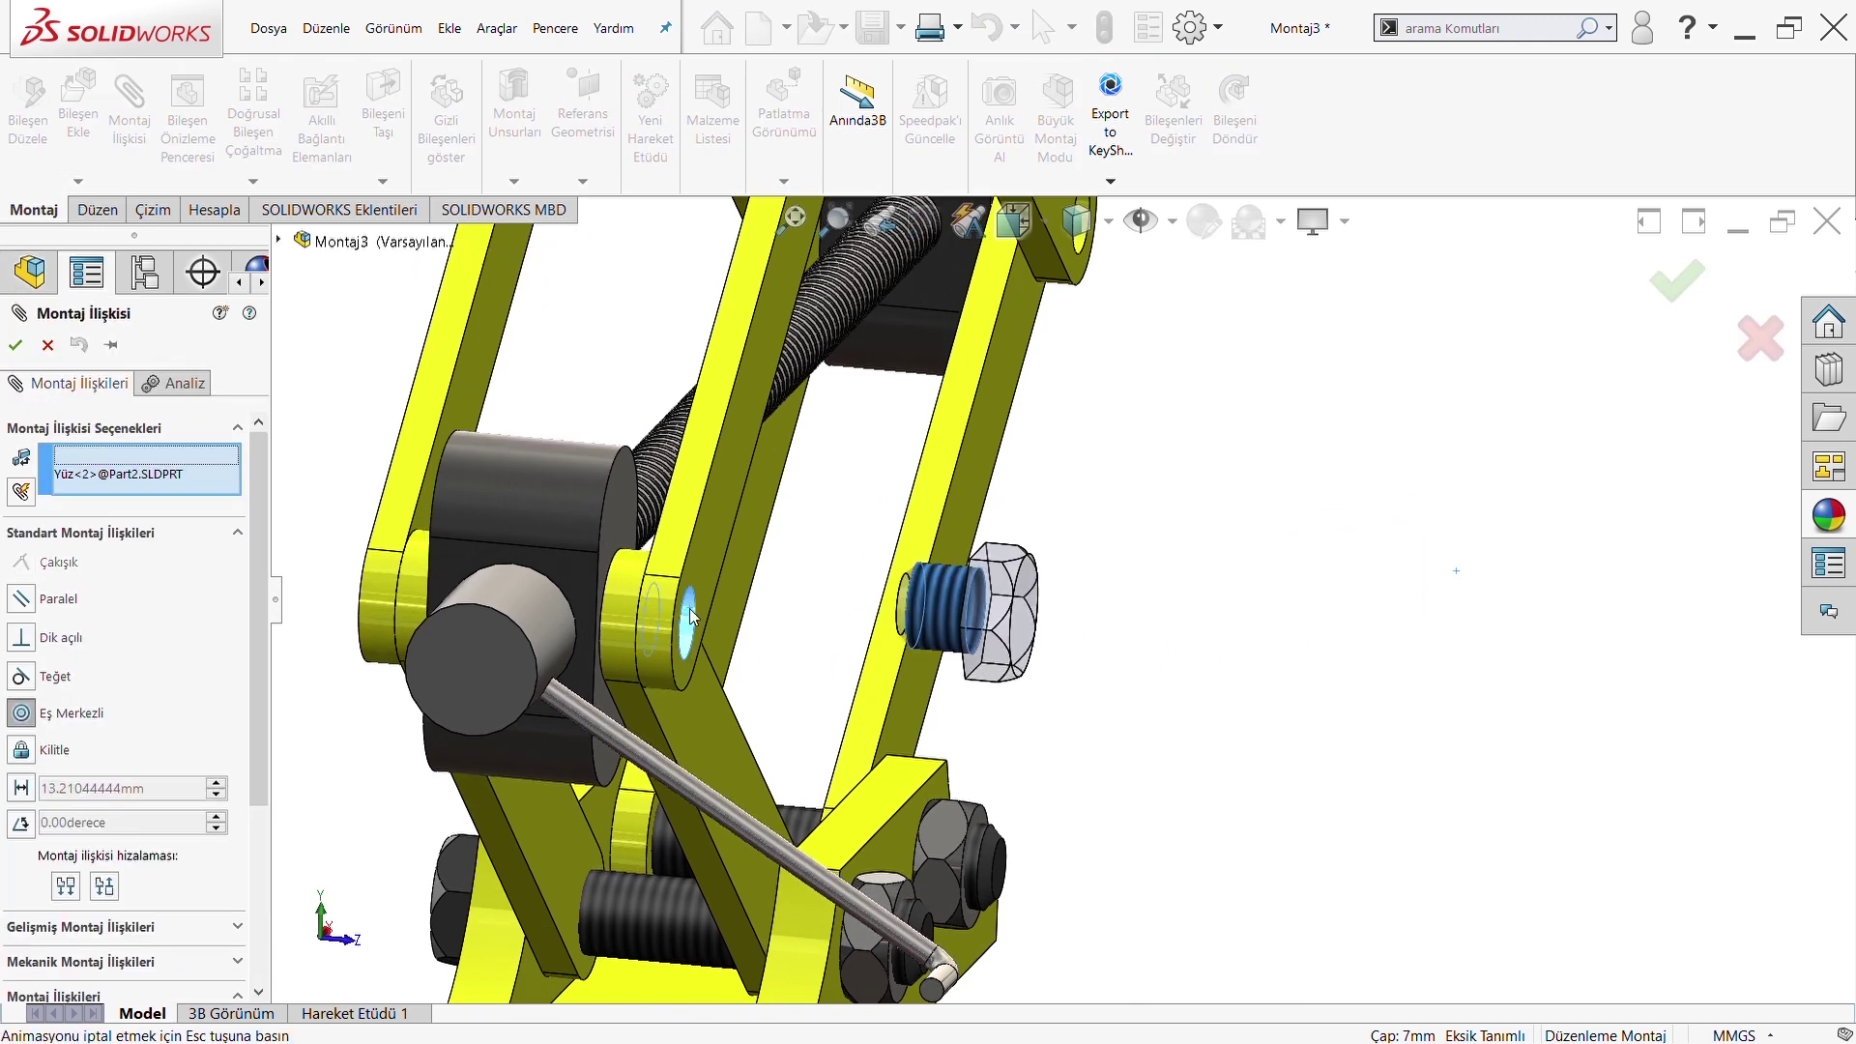
left_click(669, 646)
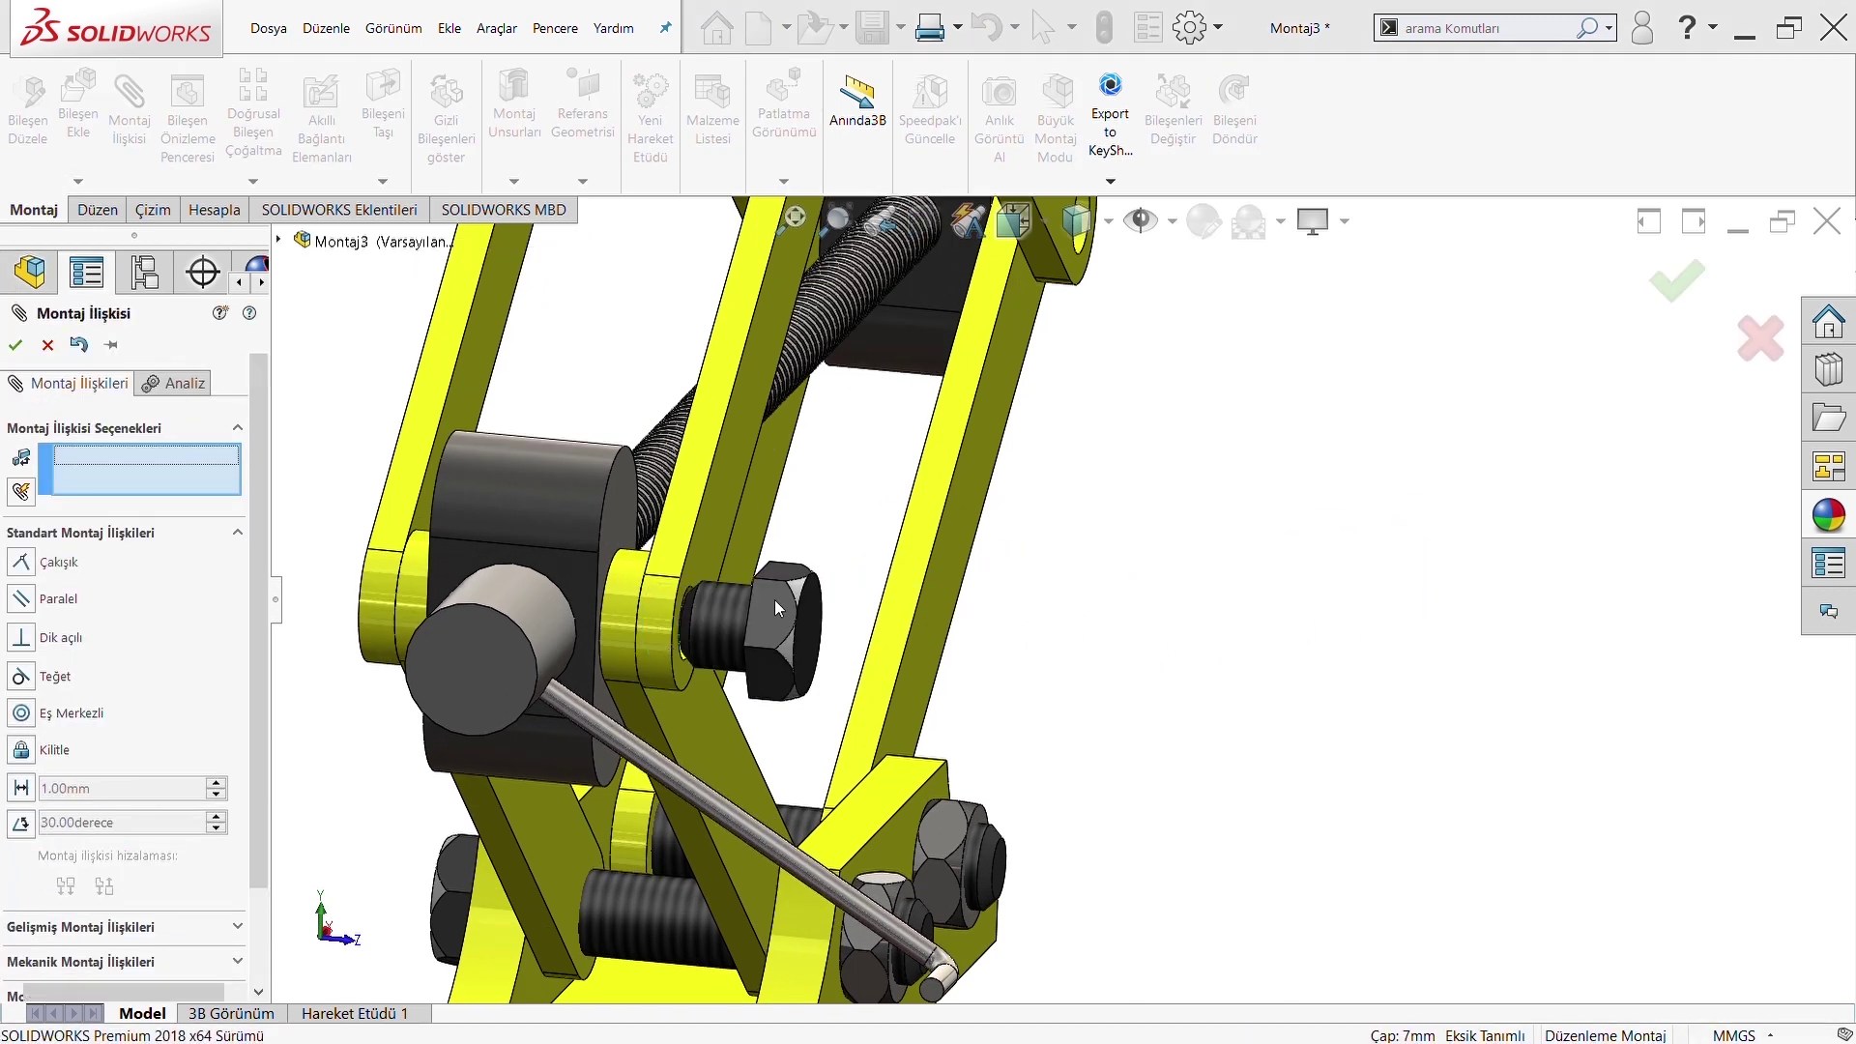
key("Return")
scroll(812, 614, "down", 3)
Mate the bolt head coincident with the link face
middle_click_drag(850, 616, 476, 530)
left_click(732, 615)
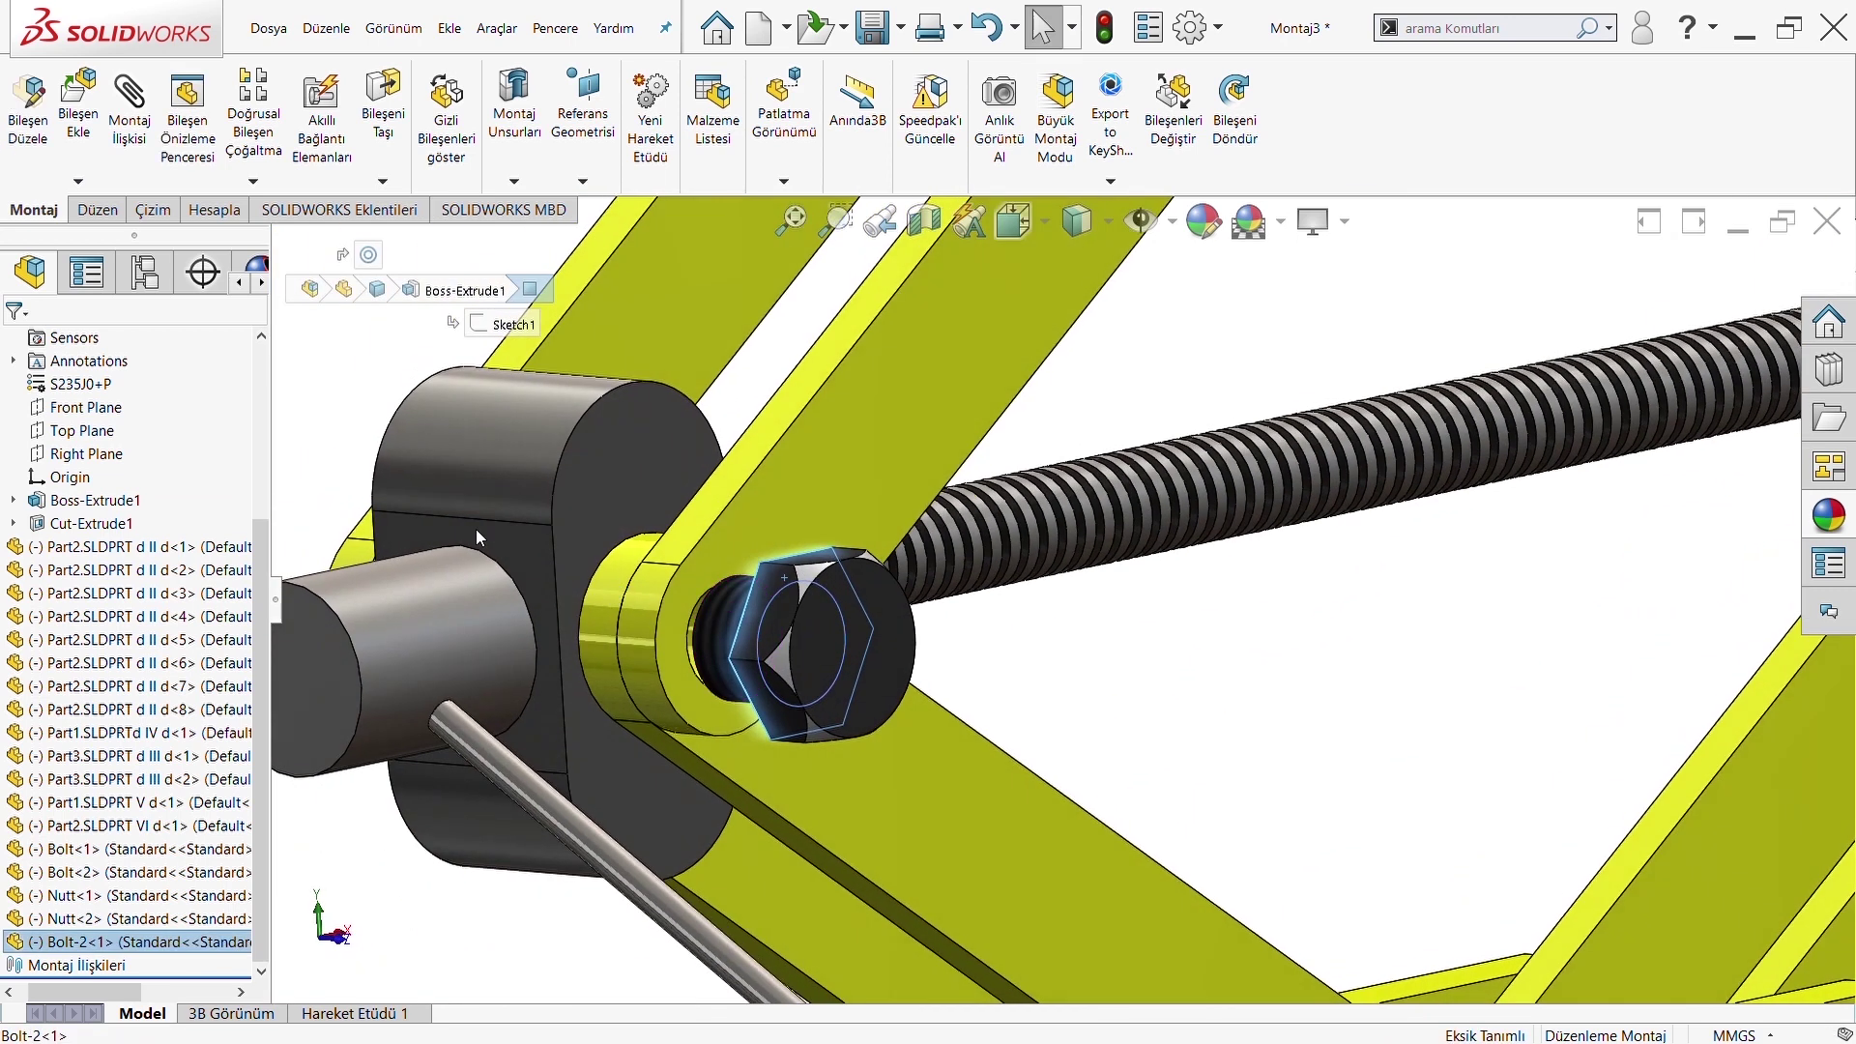
left_click(832, 513)
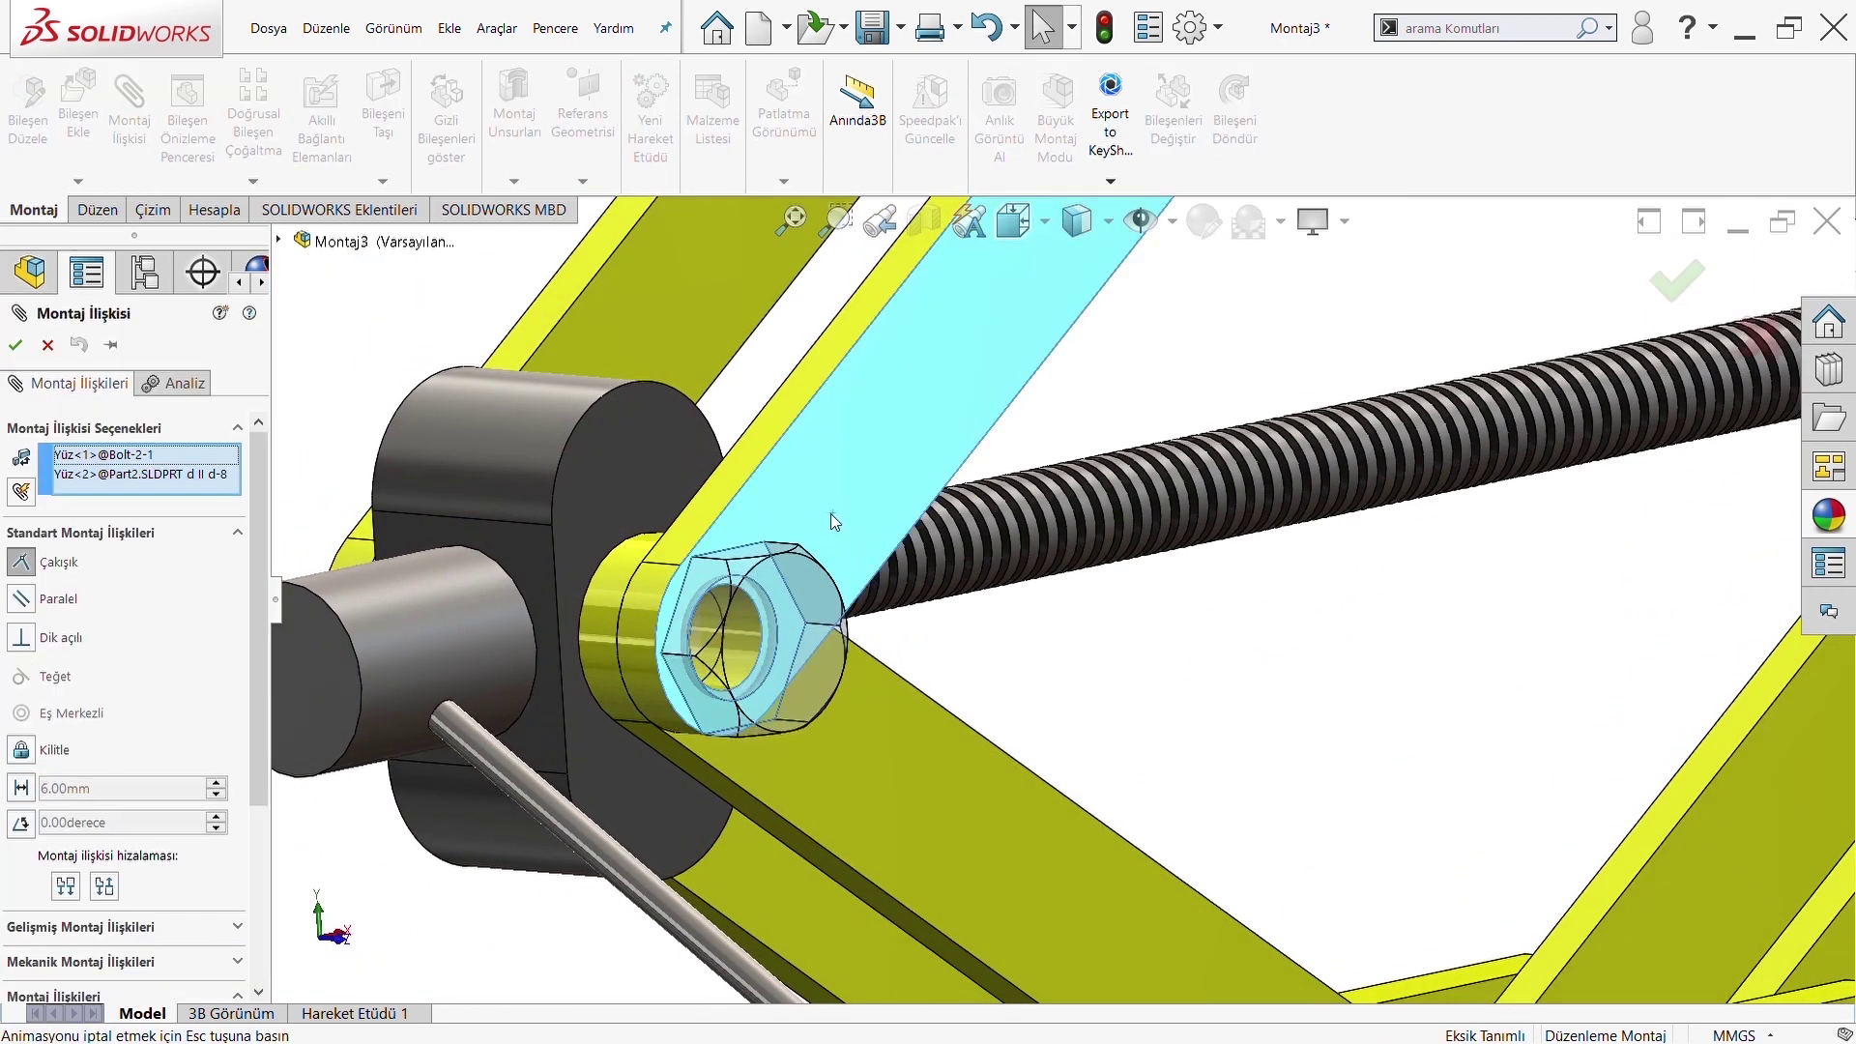
key("Return")
key("Return")
scroll(804, 555, "up", 5)
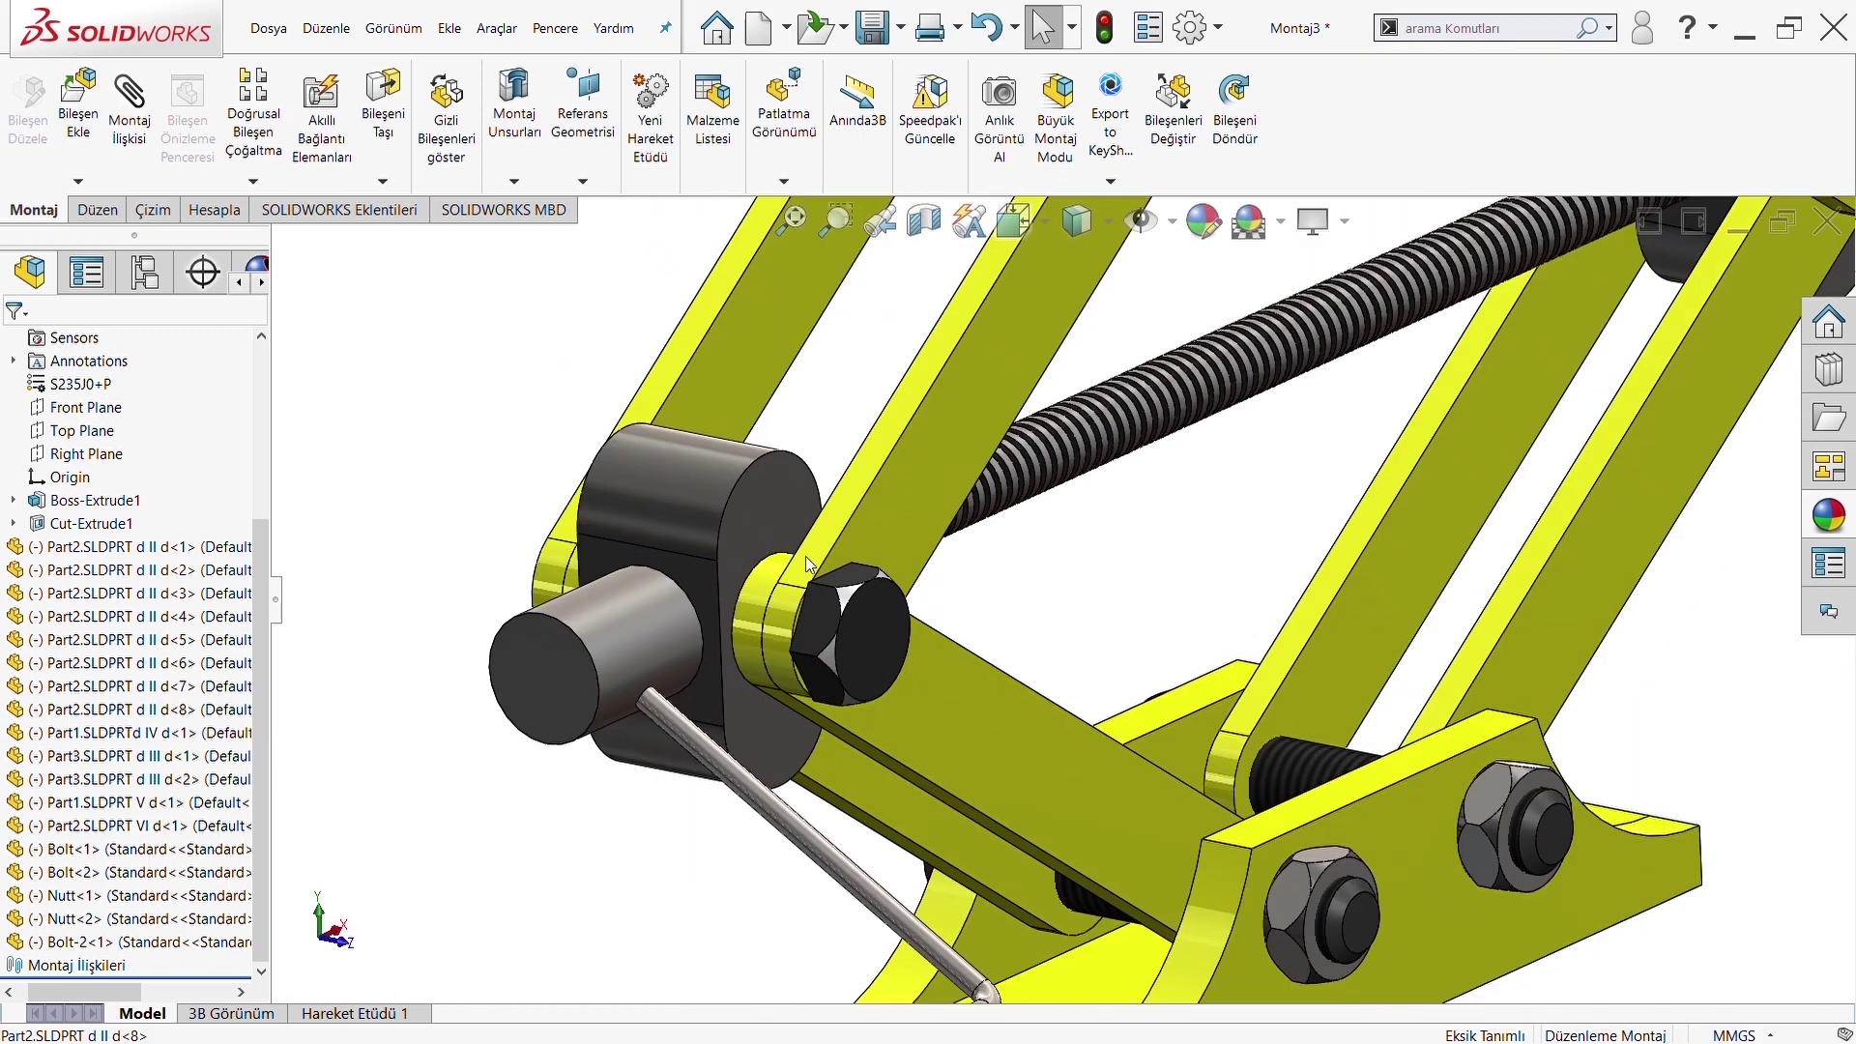
Ctrl-drag a copy of the bolt and rotate it to face the opposite hole
left_click_drag(646, 478, 551, 518, "ctrl")
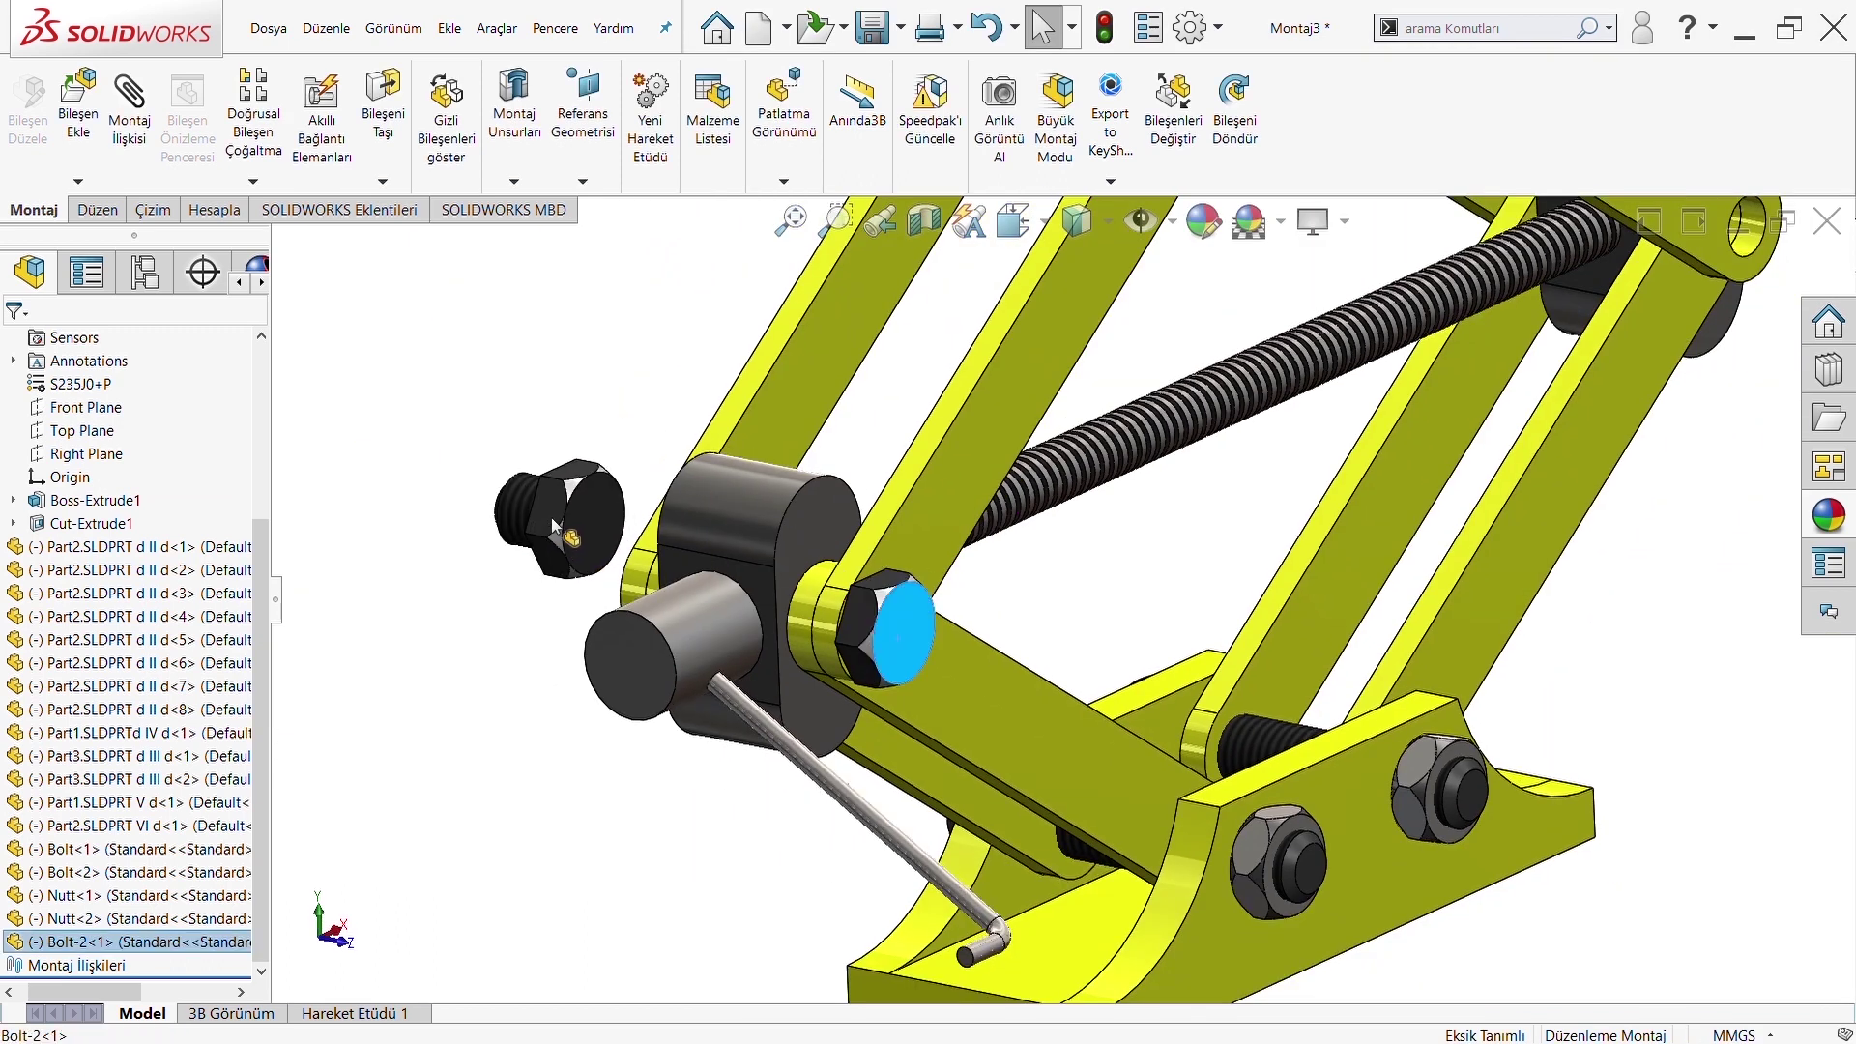
scroll(522, 531, "up", 3)
mouse_move(522, 531)
middle_mouse_down()
mouse_move(682, 557)
mouse_move(537, 520)
middle_mouse_up()
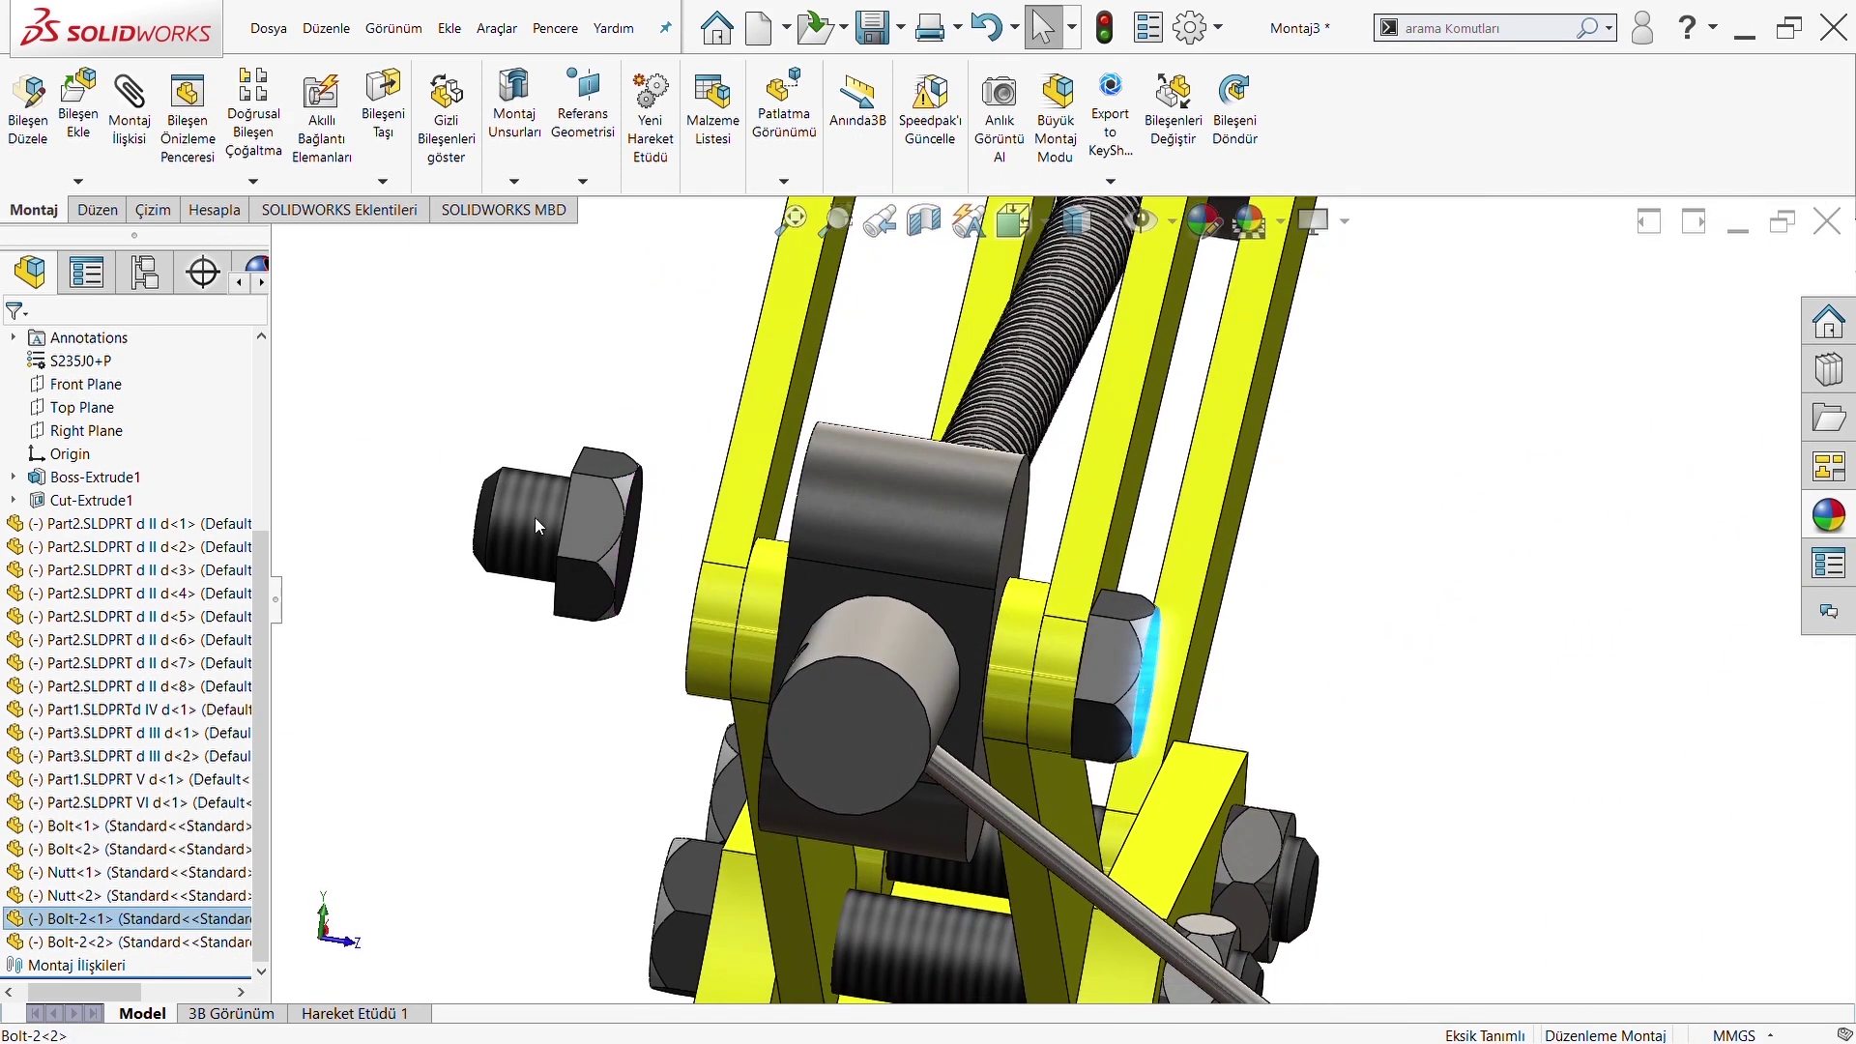
left_click(1234, 111)
left_click_drag(615, 512, 209, 494)
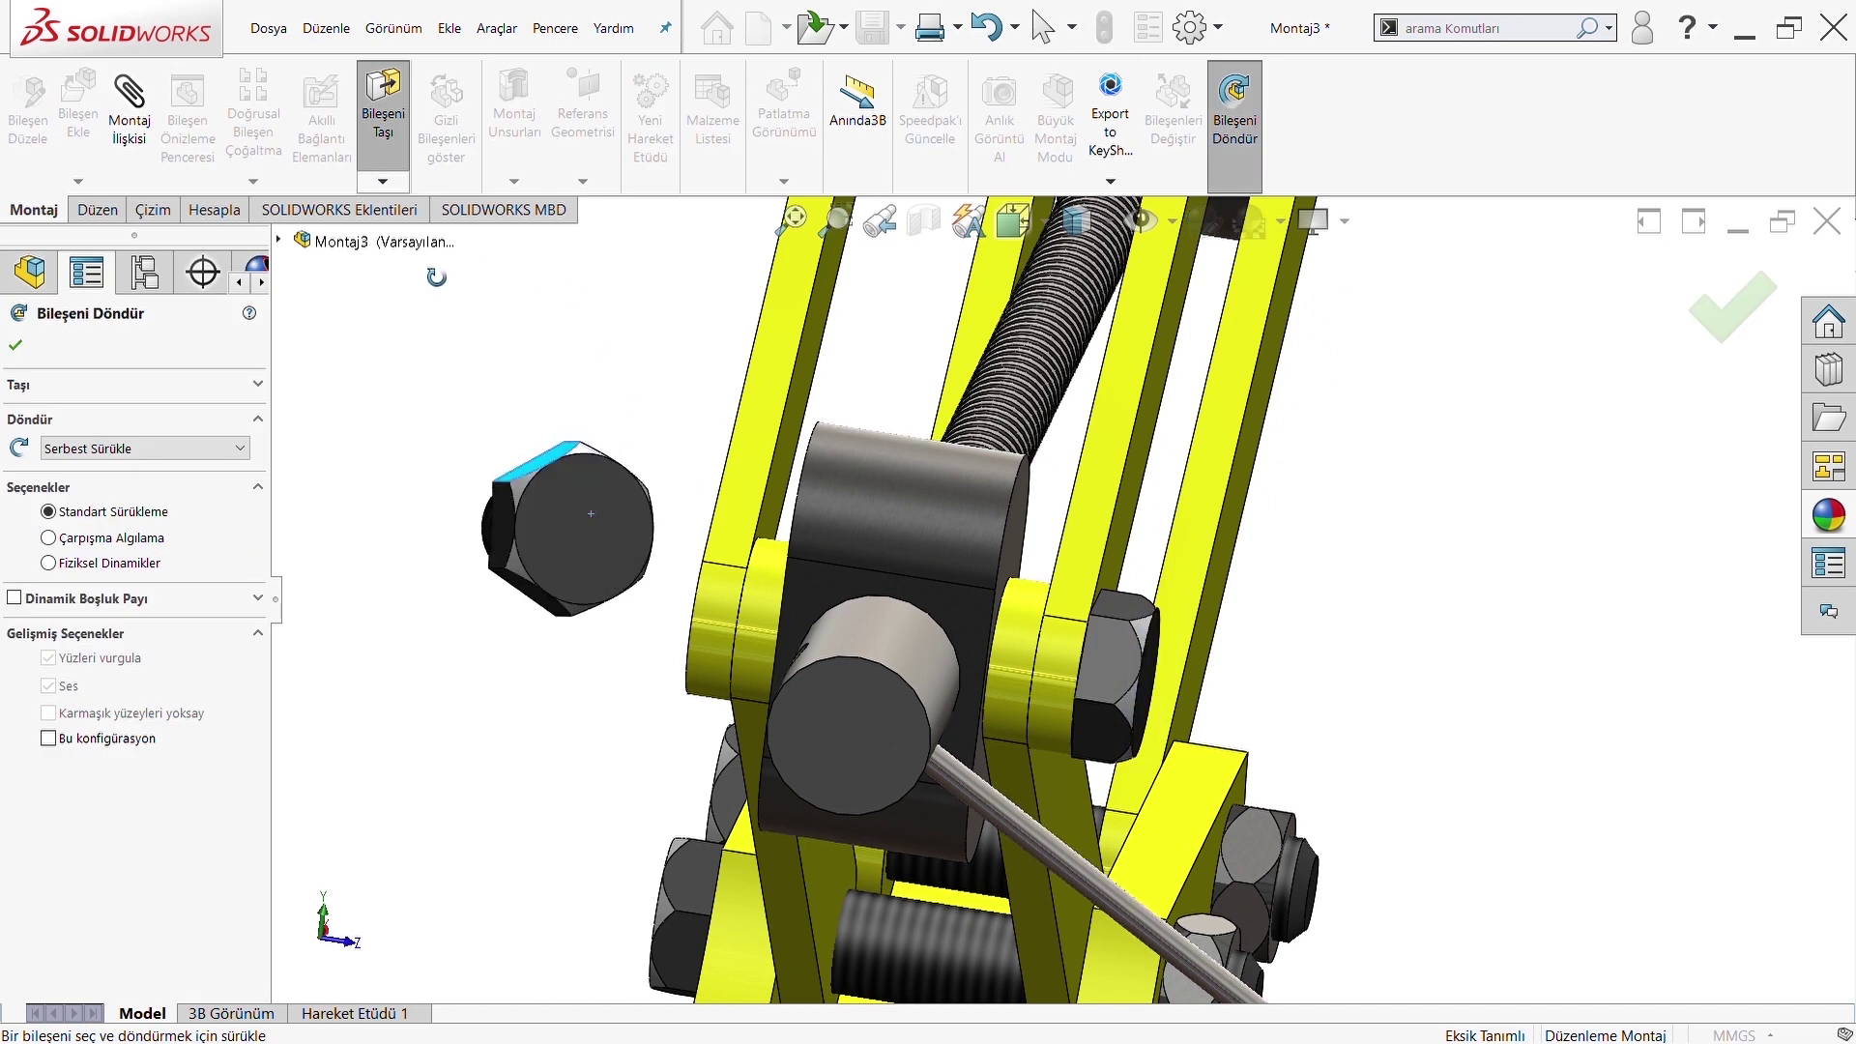
left_click(14, 345)
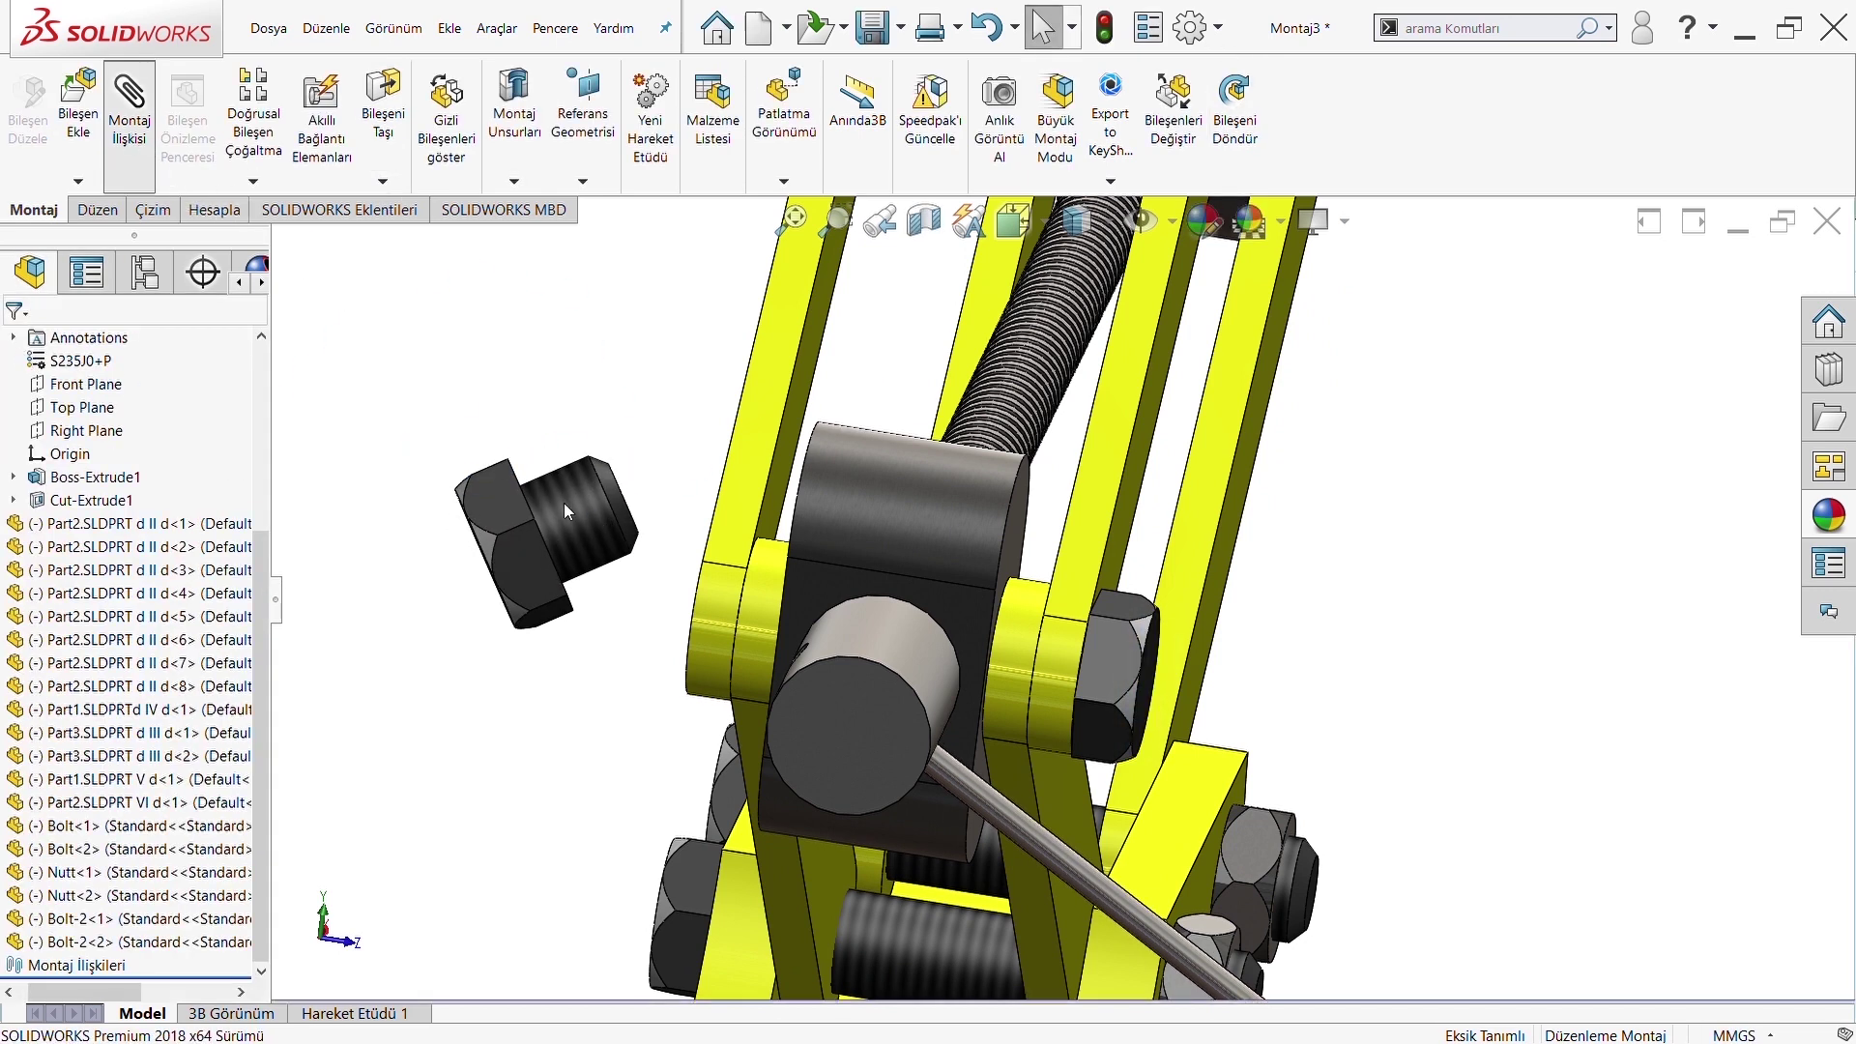
Mate the bolt copy concentric with the opposite pivot hole
left_click(565, 509)
middle_click_drag(570, 522, 667, 609)
left_click(674, 618)
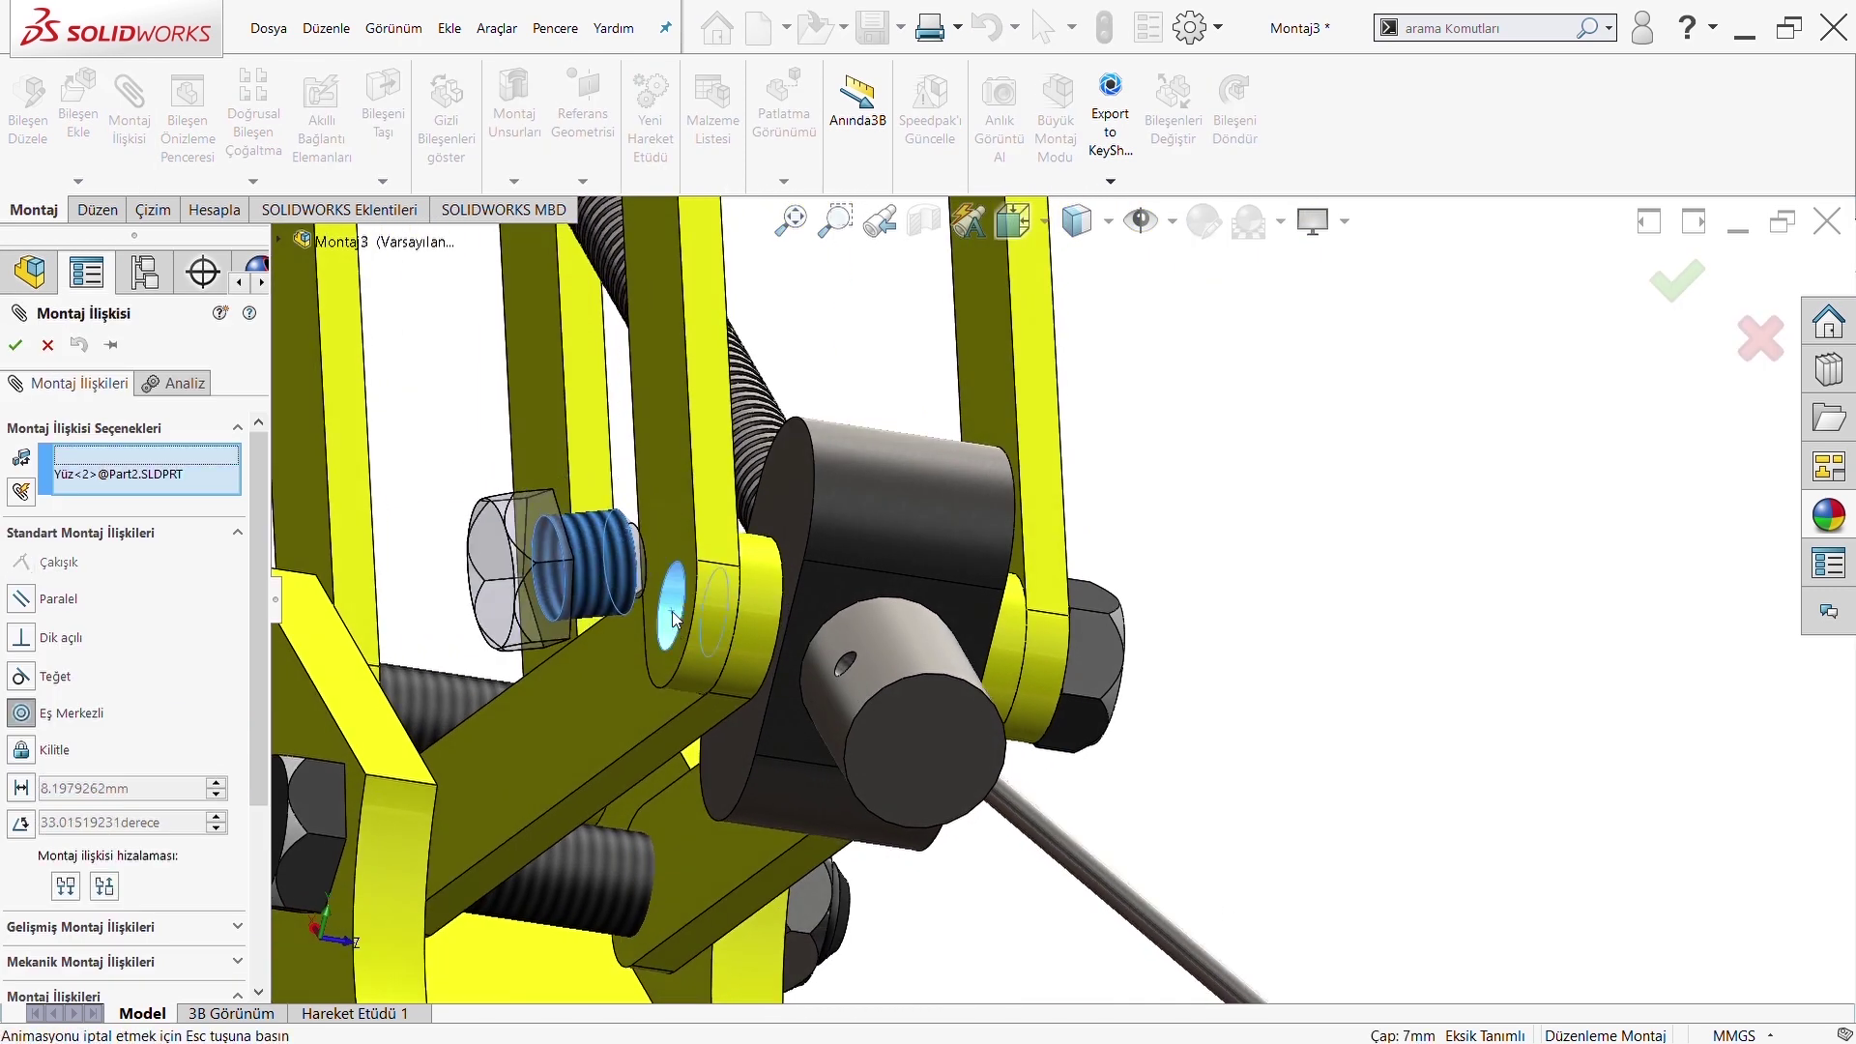
left_click(652, 651)
key("Escape")
Mate the bolt copy's head coincident with the link face
mouse_move(534, 595)
middle_mouse_down()
mouse_move(610, 524)
mouse_move(752, 592)
mouse_move(724, 513)
middle_mouse_up()
left_click(605, 518)
left_click(725, 512)
middle_click_drag(537, 520, 411, 442)
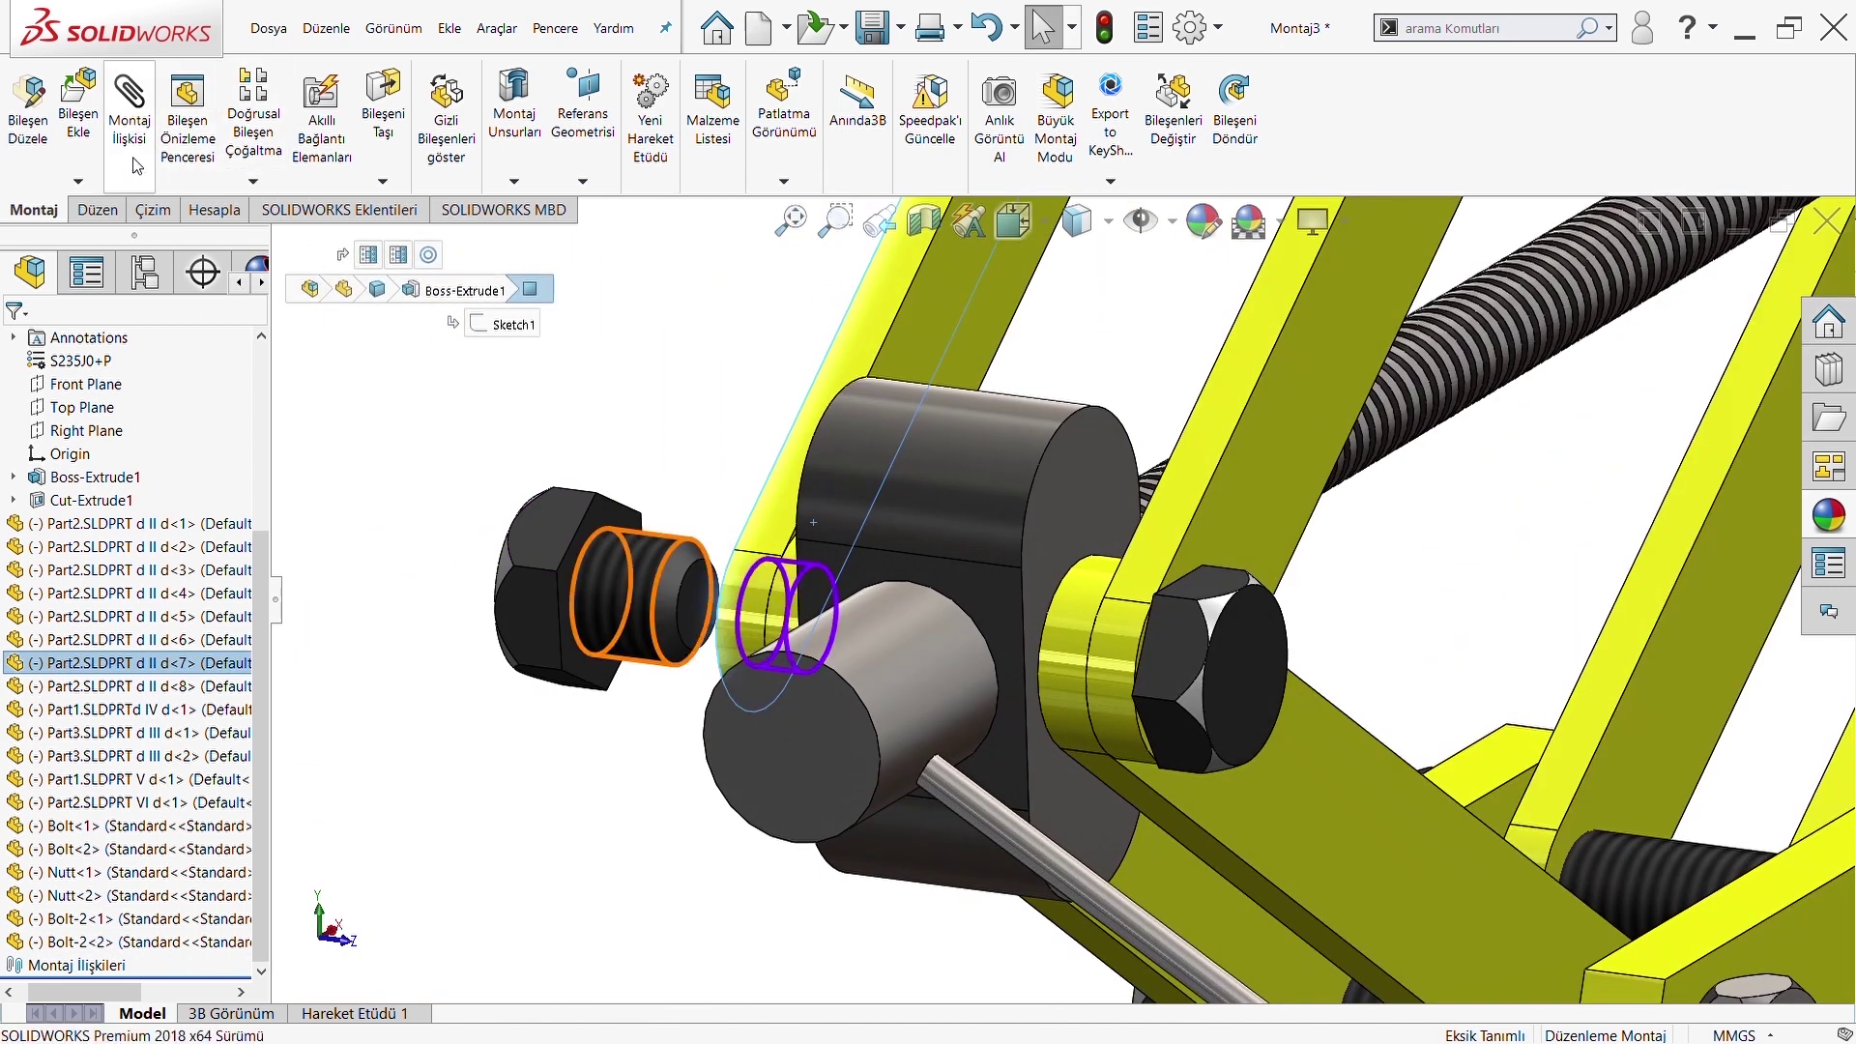
left_click(129, 116)
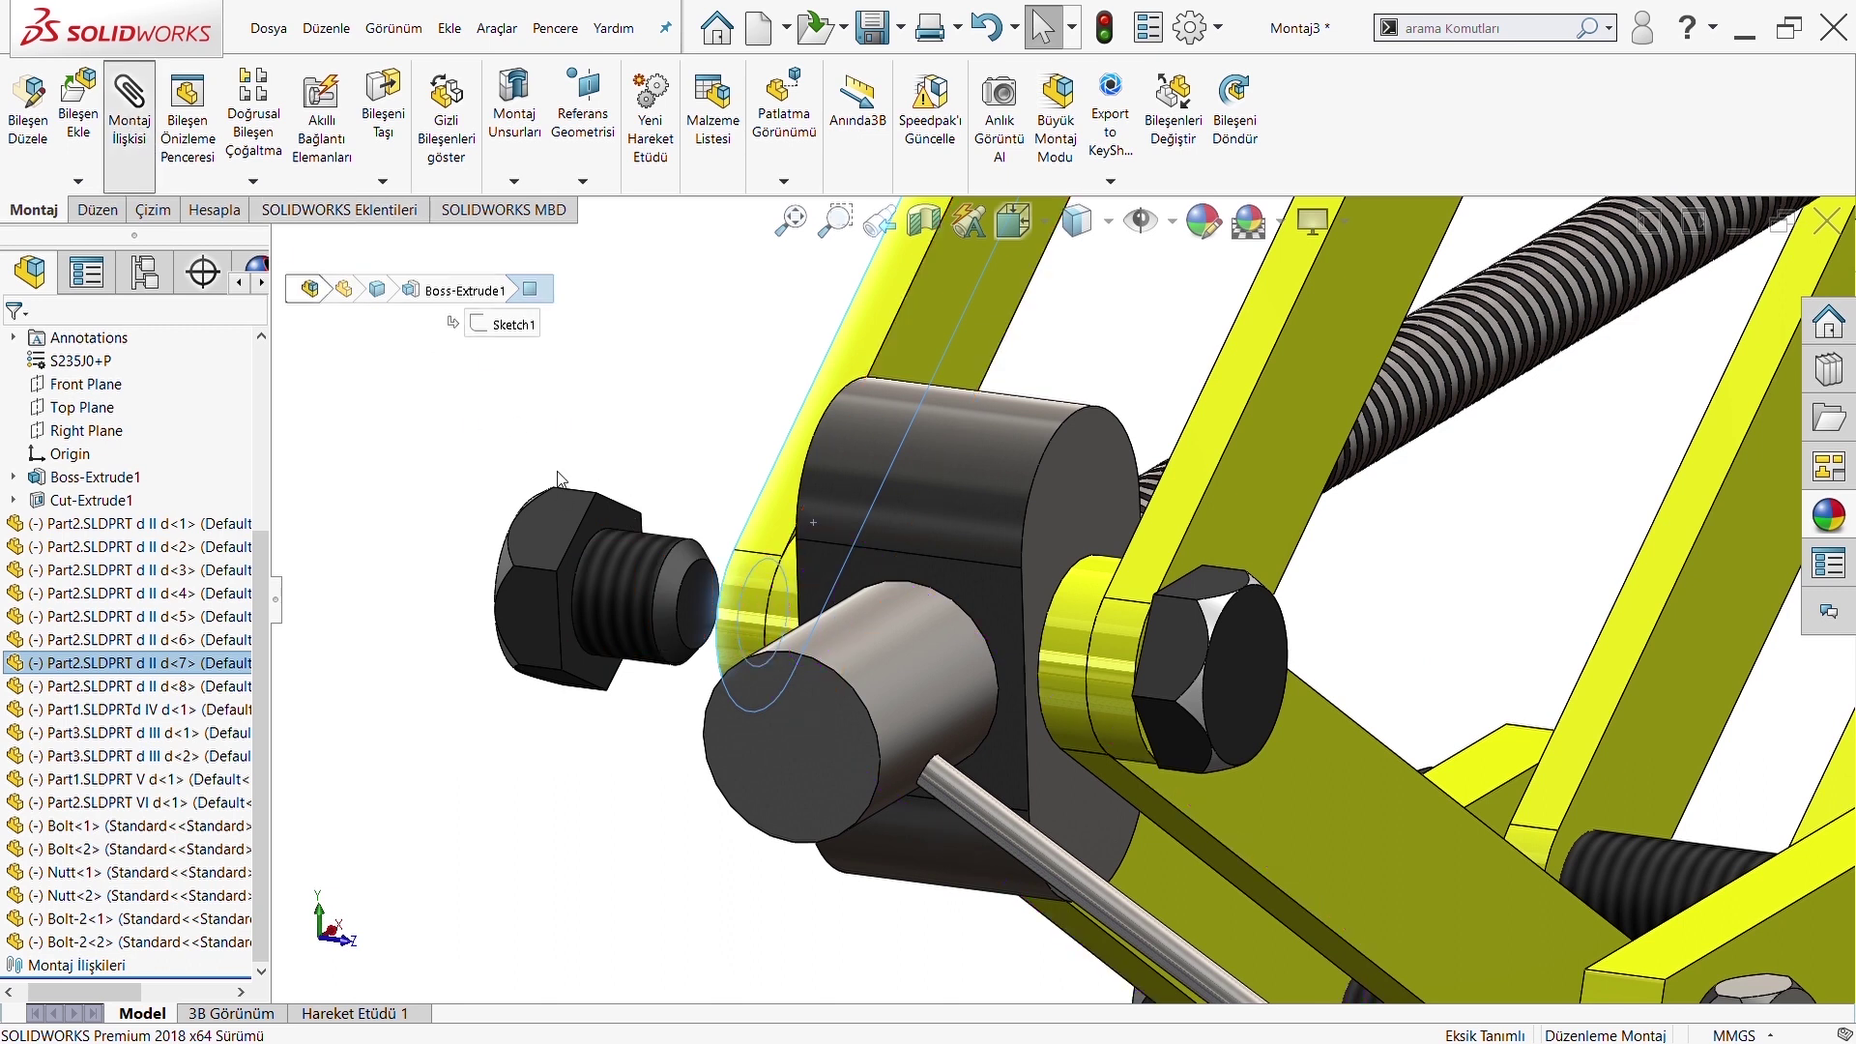
left_click(601, 518)
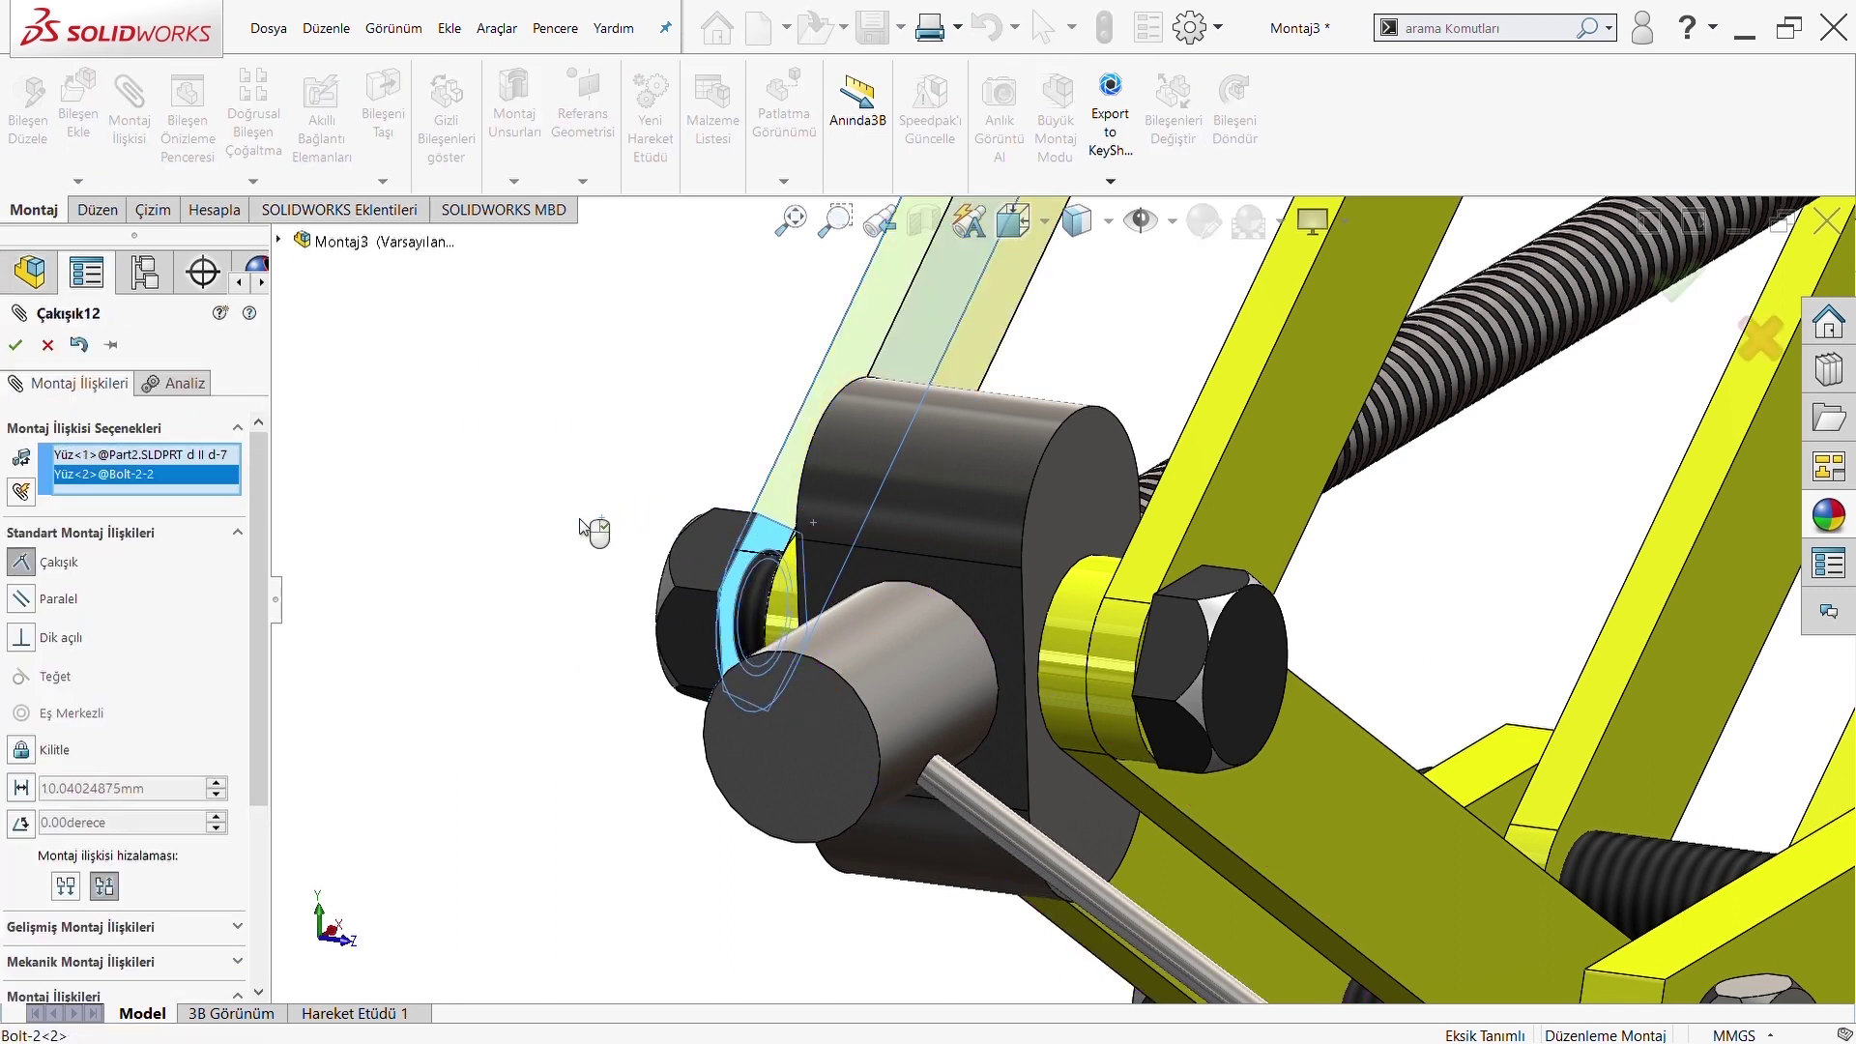
left_click(16, 345)
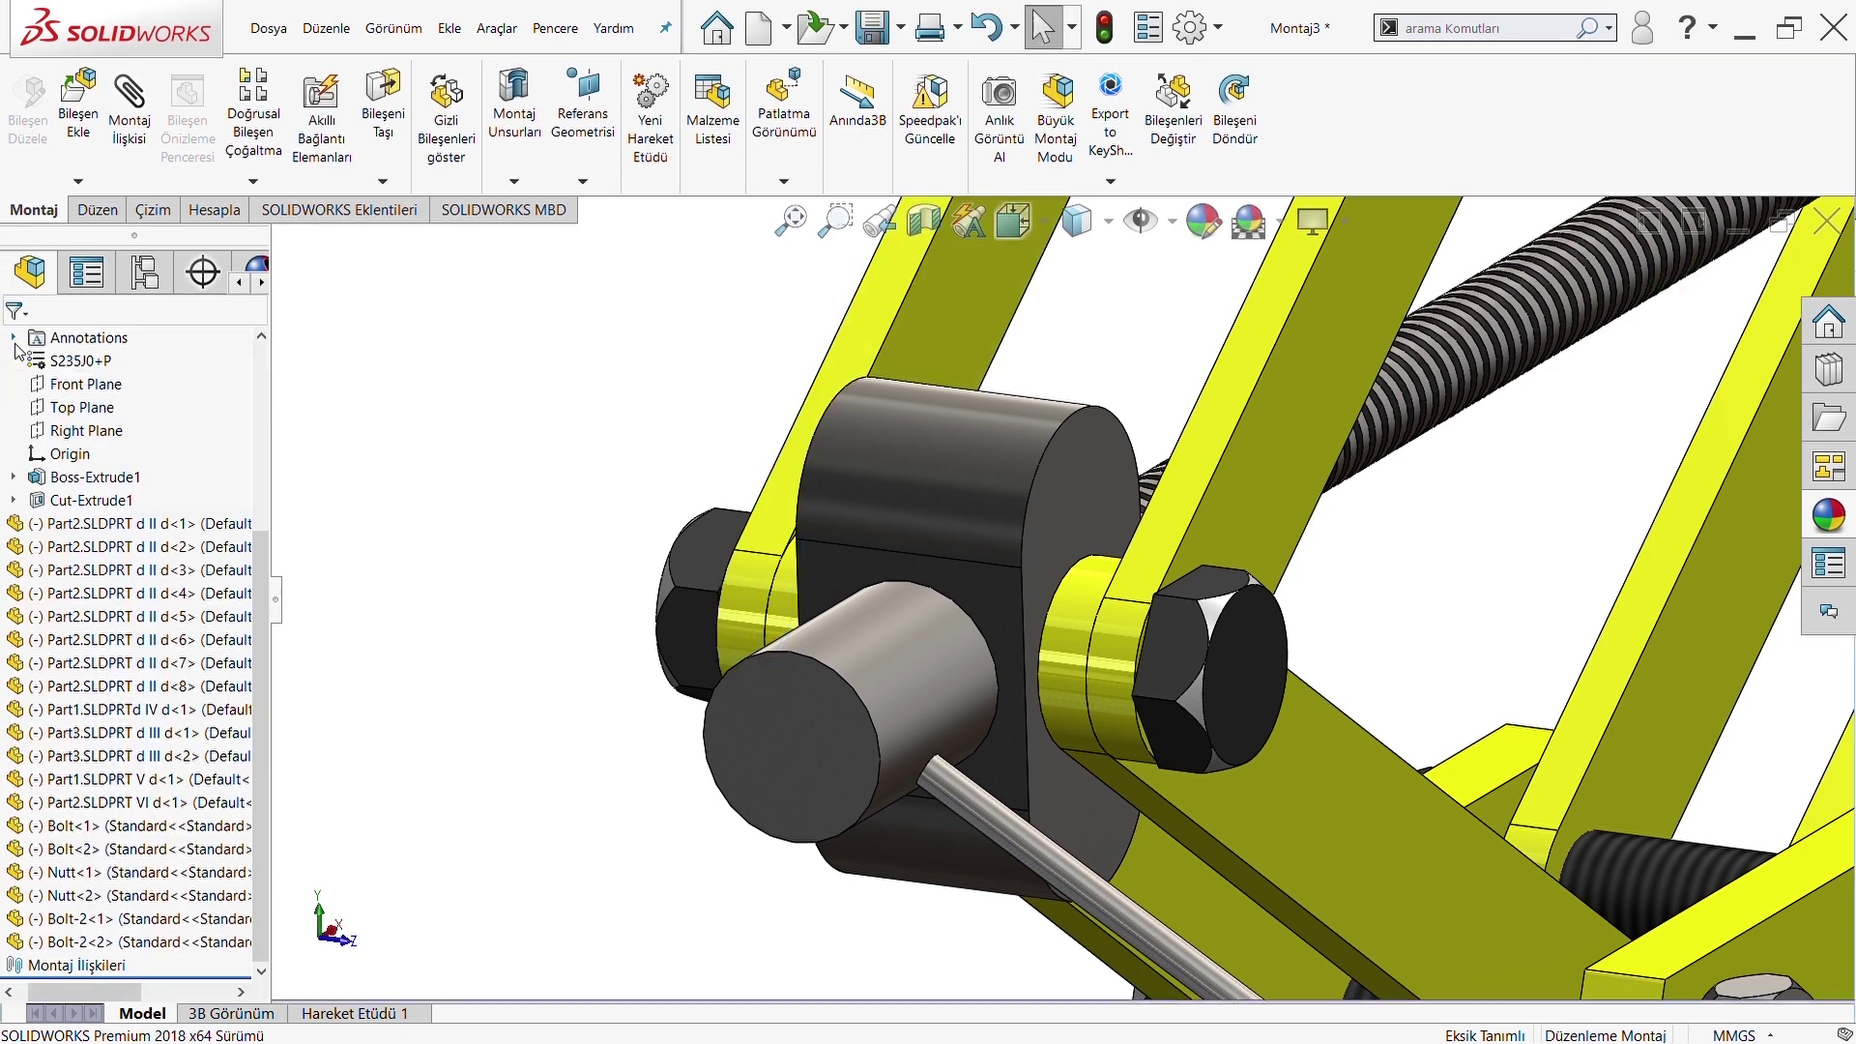
middle_click_drag(609, 517, 721, 593)
scroll(721, 594, "up", 10)
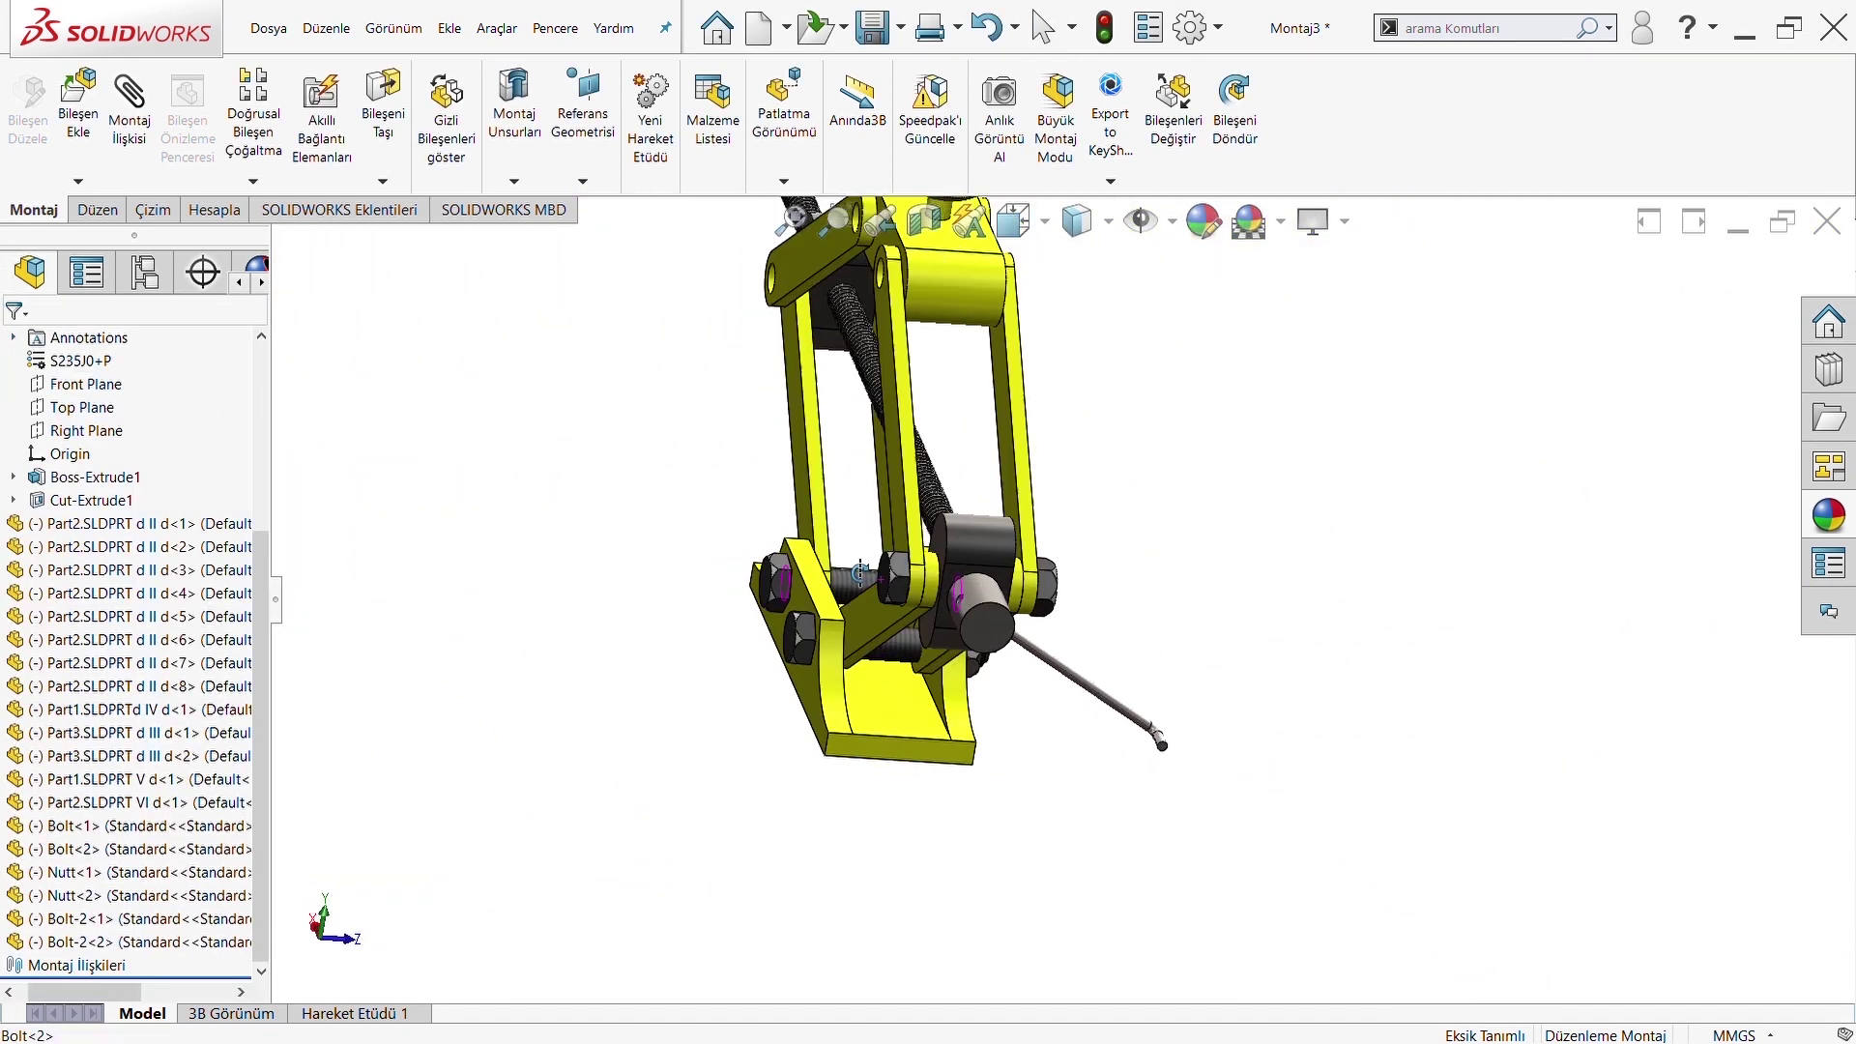
Ctrl-drag a third short bolt copy off the jack and drop it alongside
middle_click_drag(810, 646, 841, 471)
scroll(1006, 766, "down", 4)
scroll(876, 791, "down", 2)
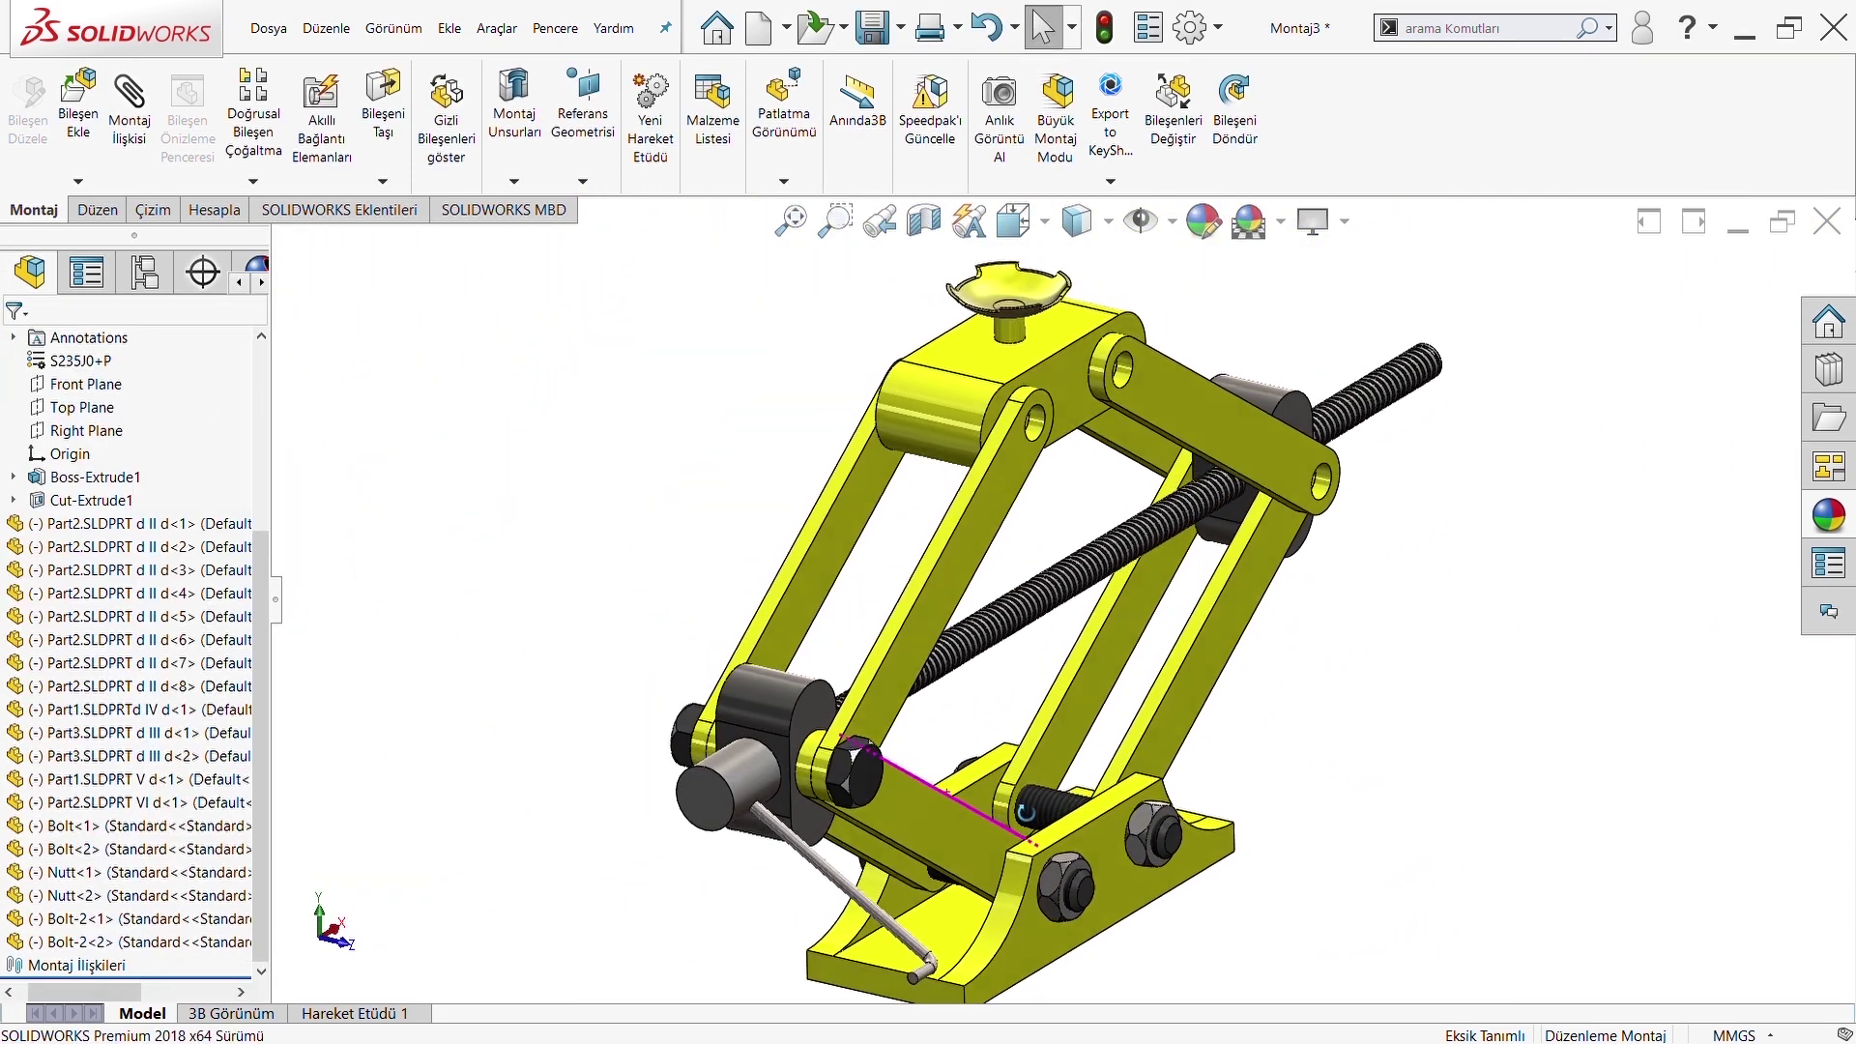
left_click_drag(873, 781, 1532, 553, "ctrl")
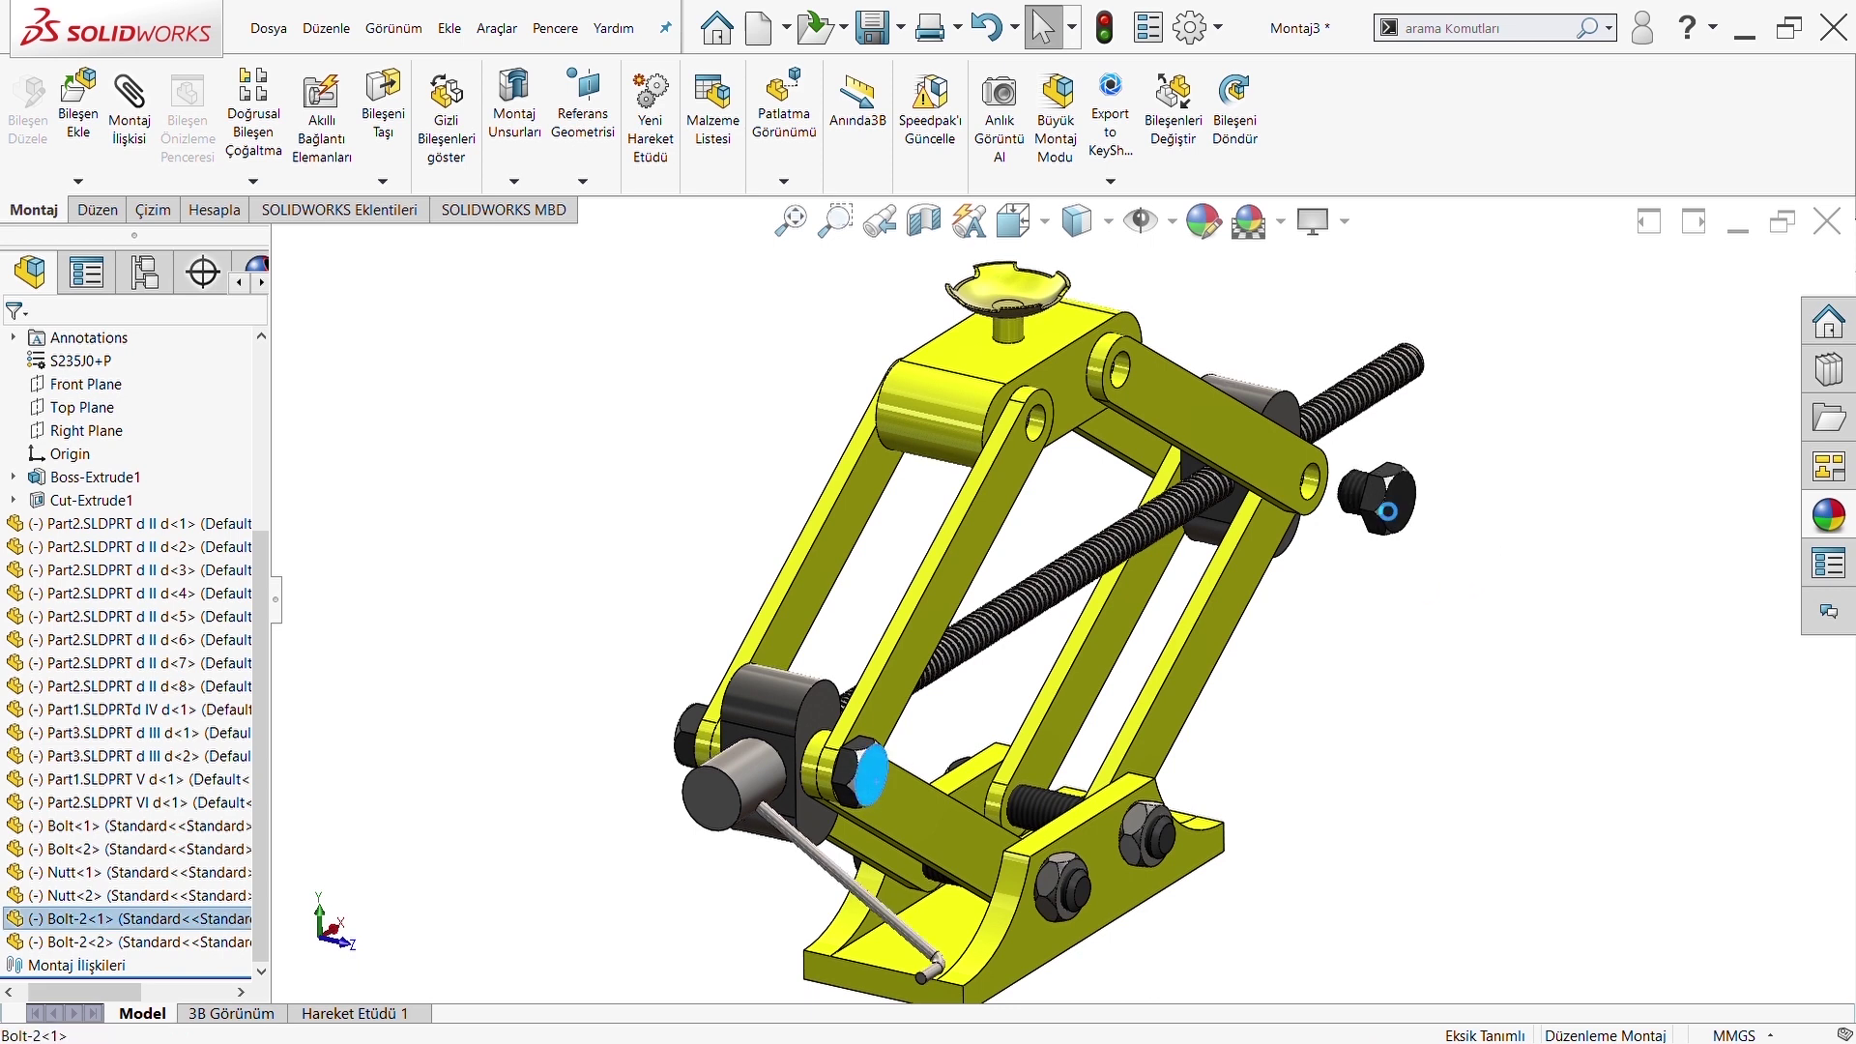
left_click_drag(1382, 502, 1378, 497, "ctrl")
scroll(1365, 501, "down", 5)
mouse_move(1365, 502)
middle_mouse_down()
mouse_move(868, 534)
mouse_move(1121, 477)
middle_mouse_up()
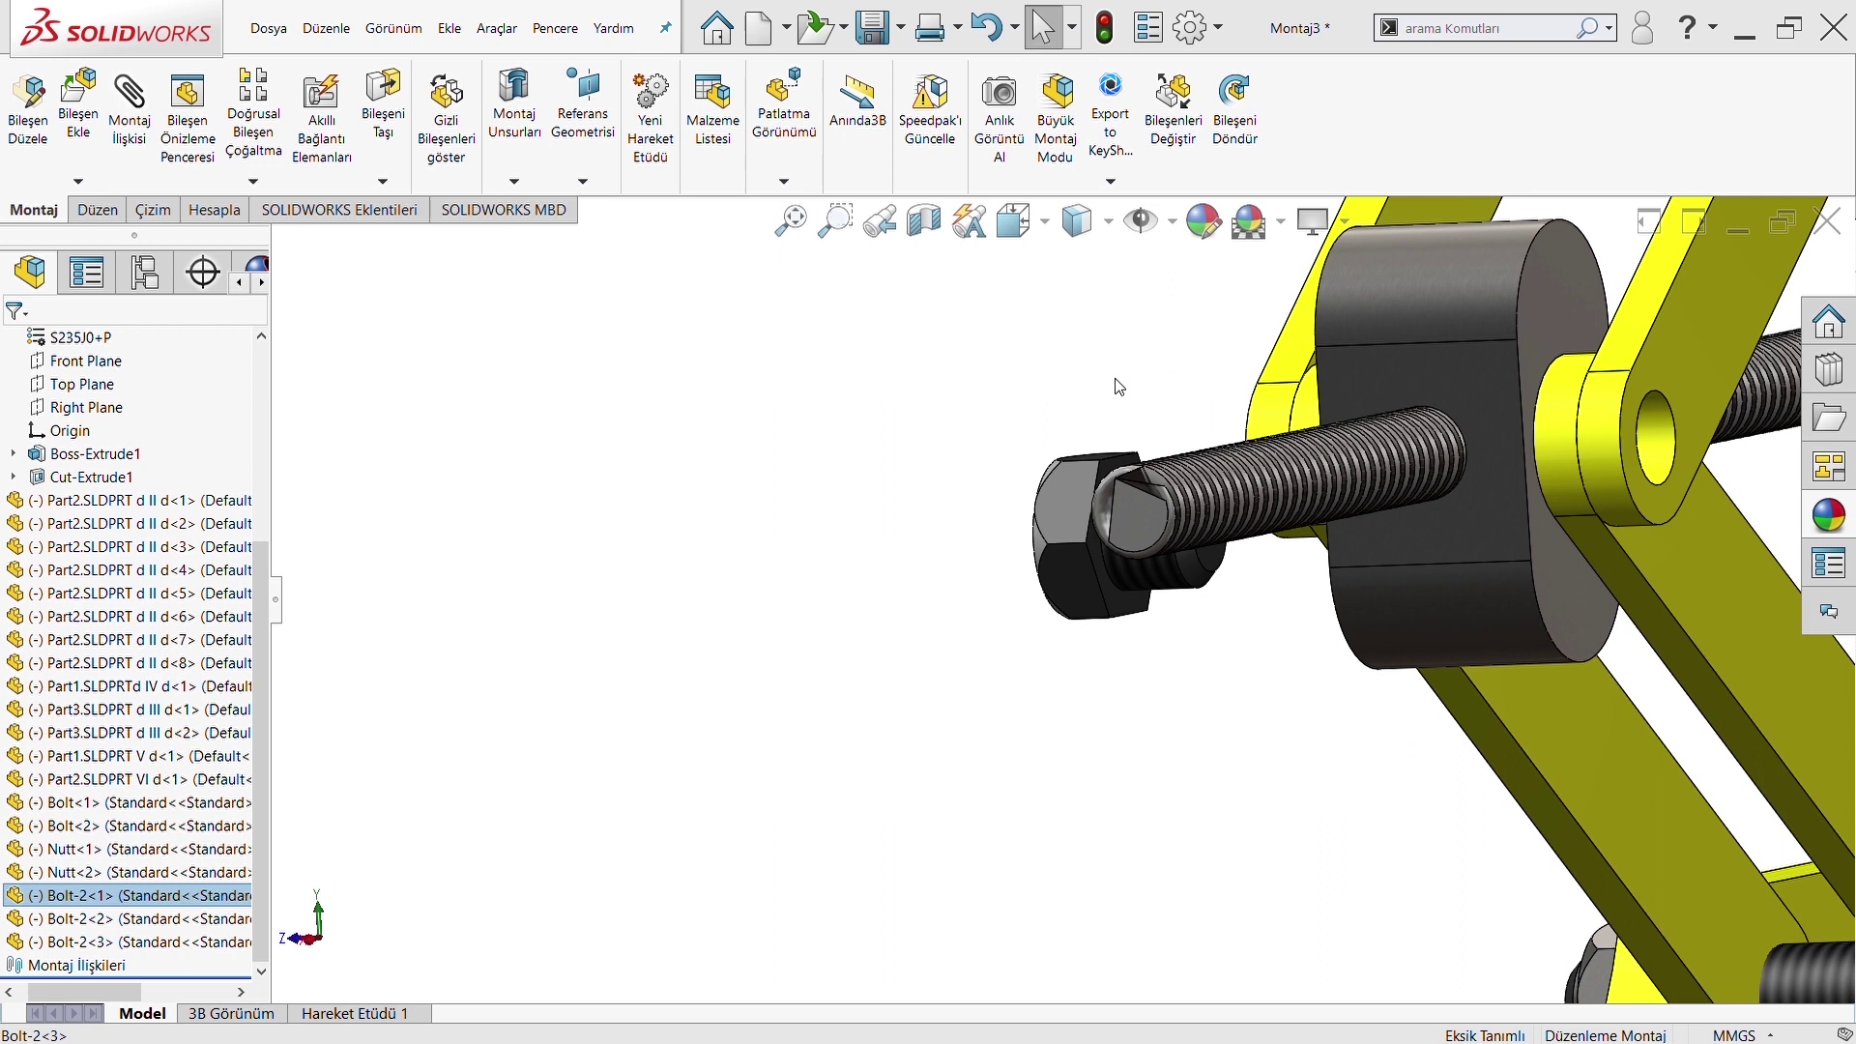
left_click_drag(1121, 468, 1149, 476)
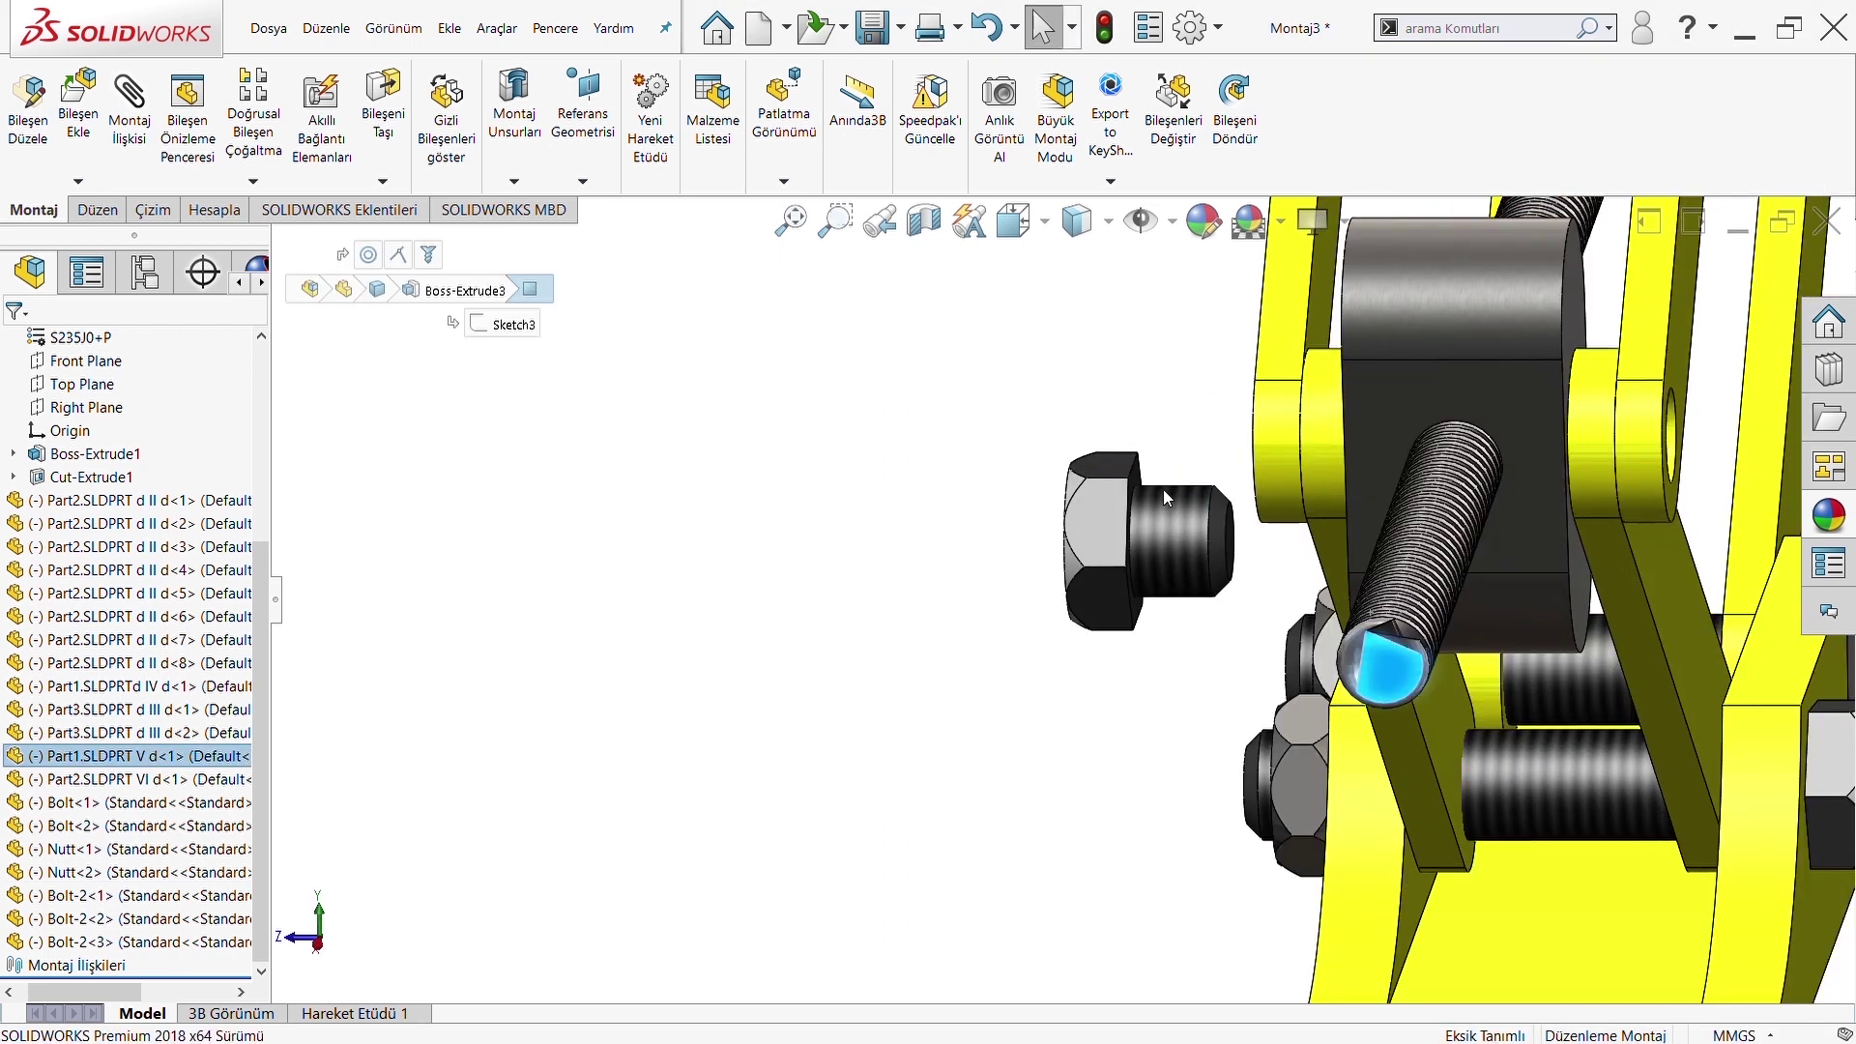
Mate the third bolt concentric with the Part2 pivot hole after discarding a tangent mate
left_click(1148, 476)
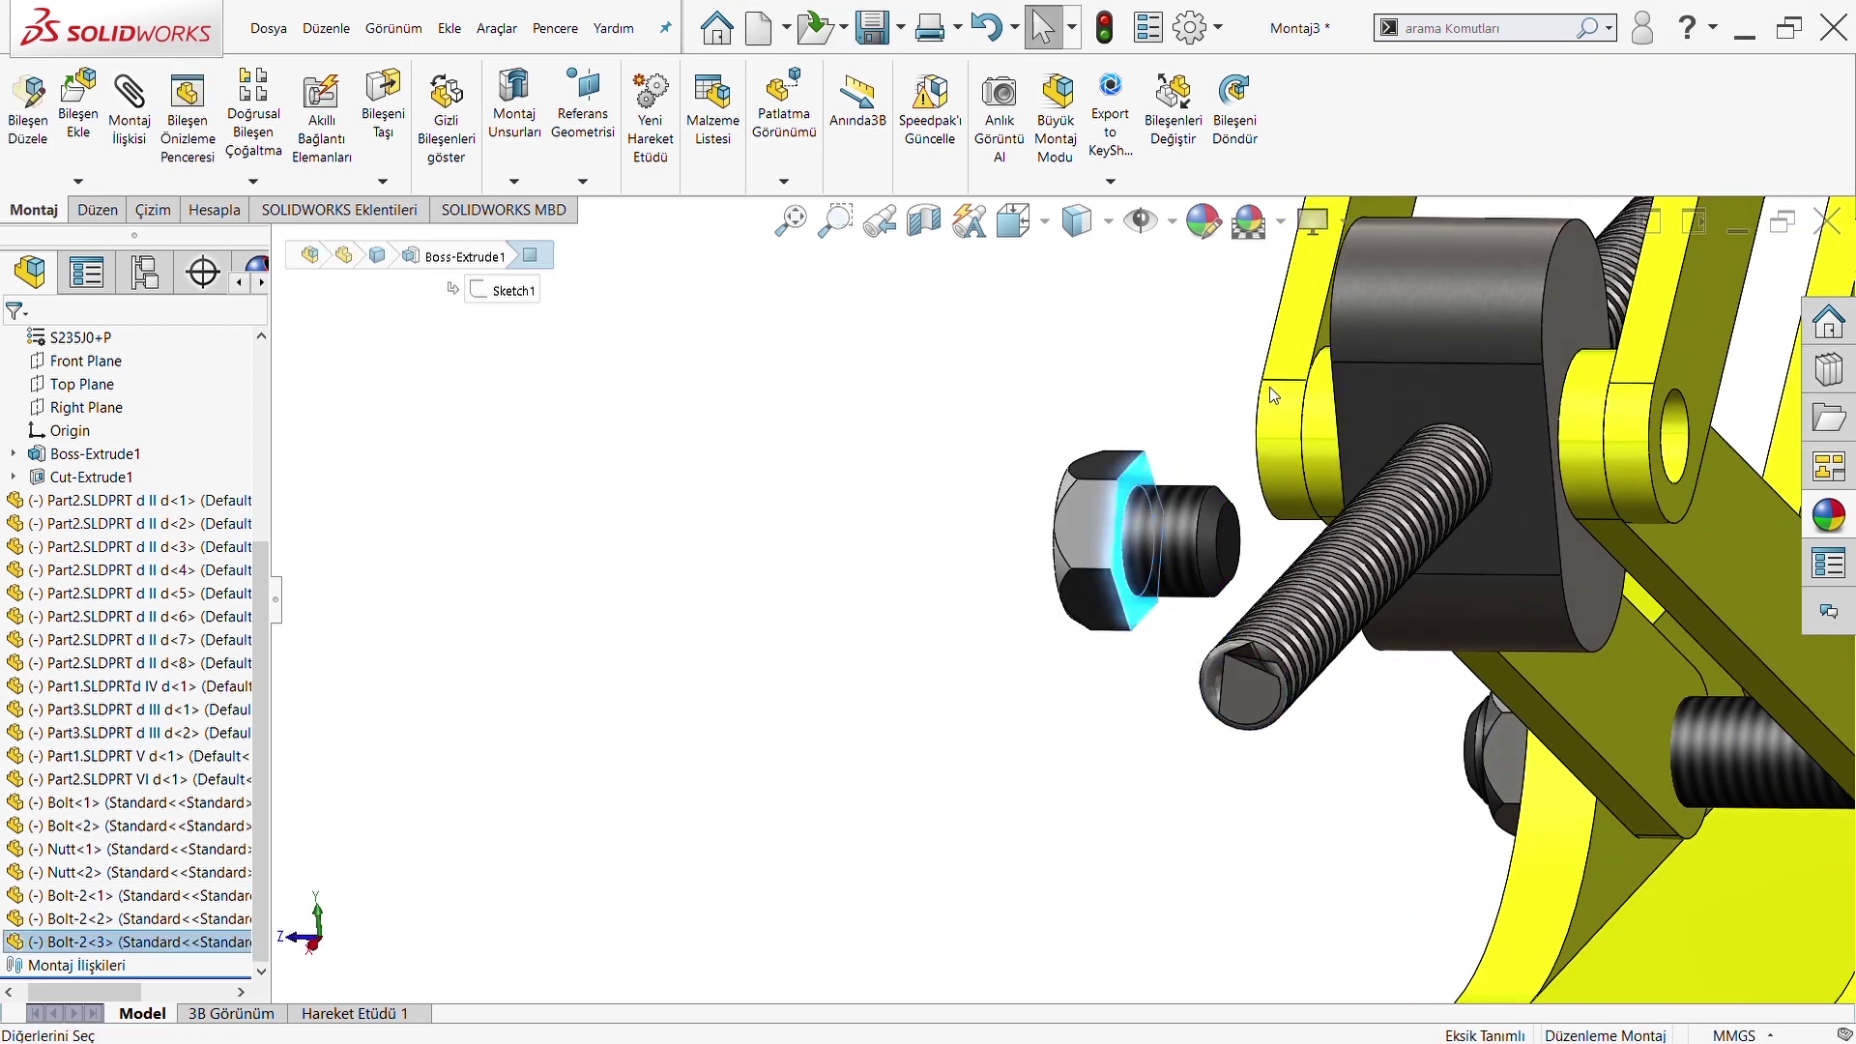
left_click_drag(1274, 397, 561, 209)
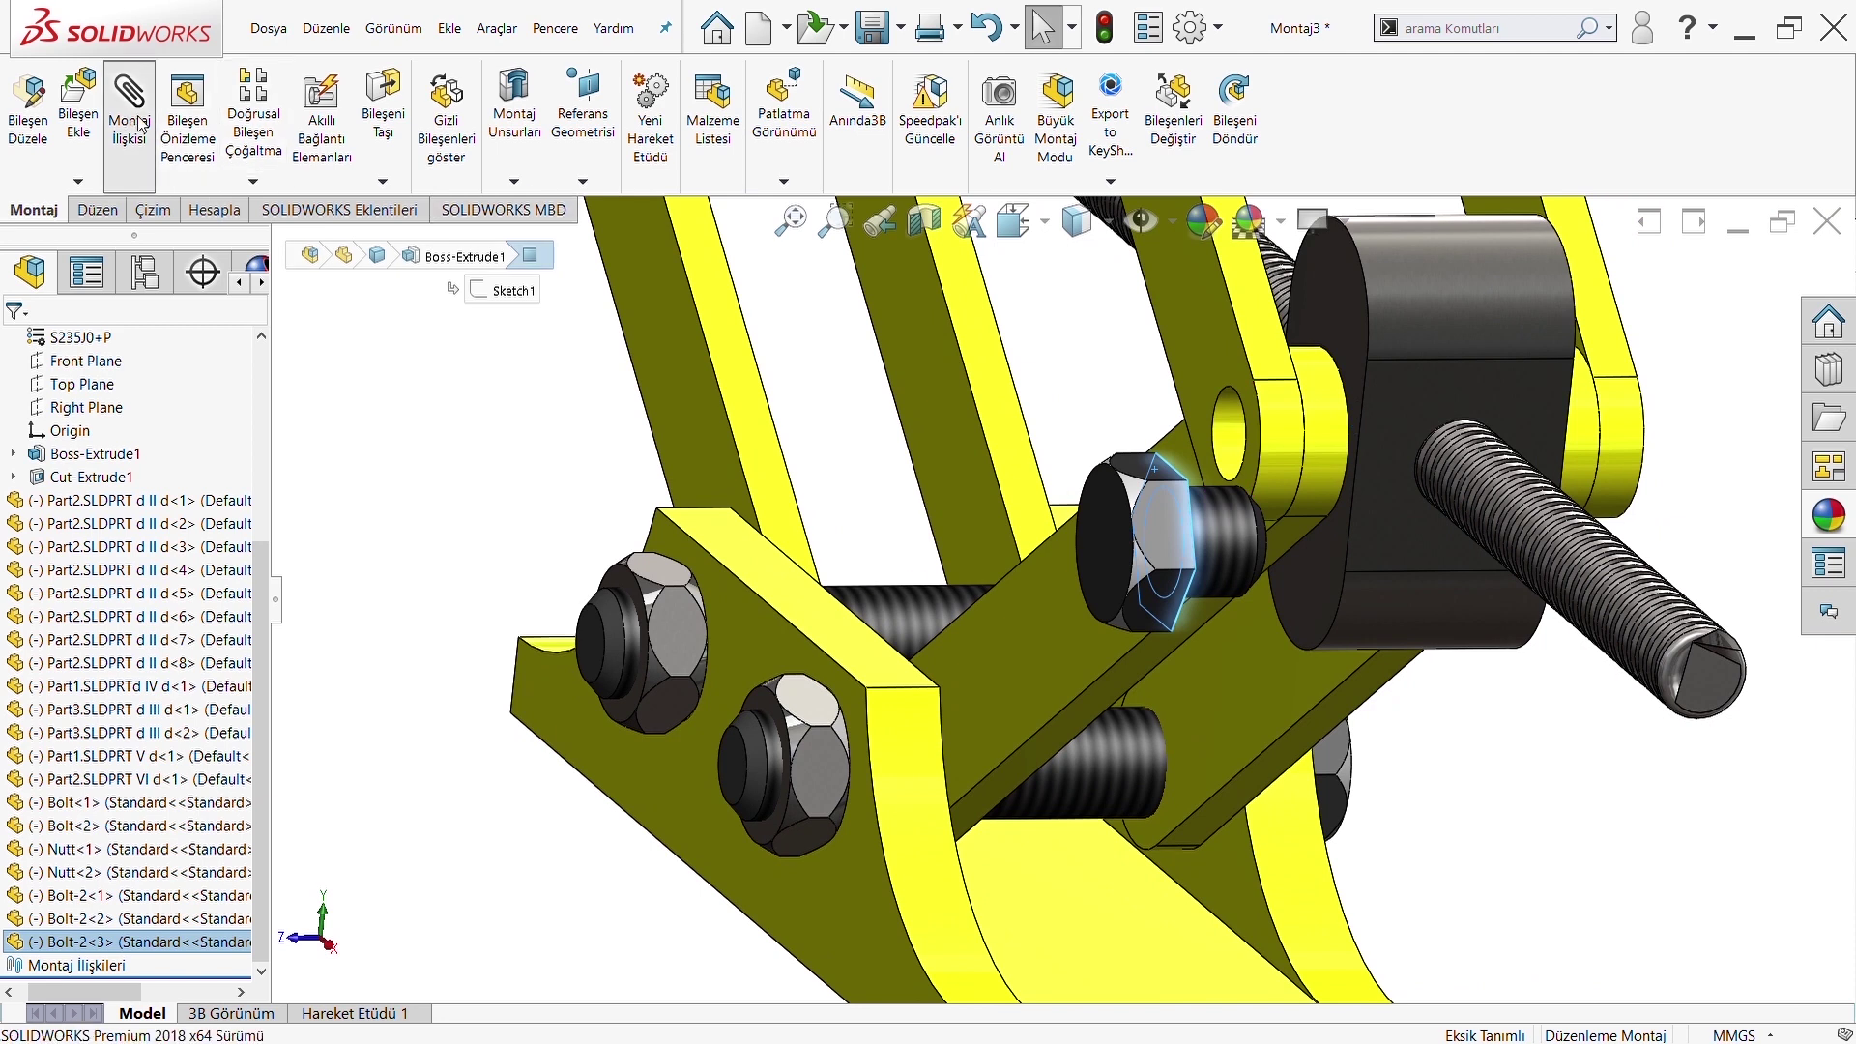
left_click(140, 123)
left_click(1233, 425)
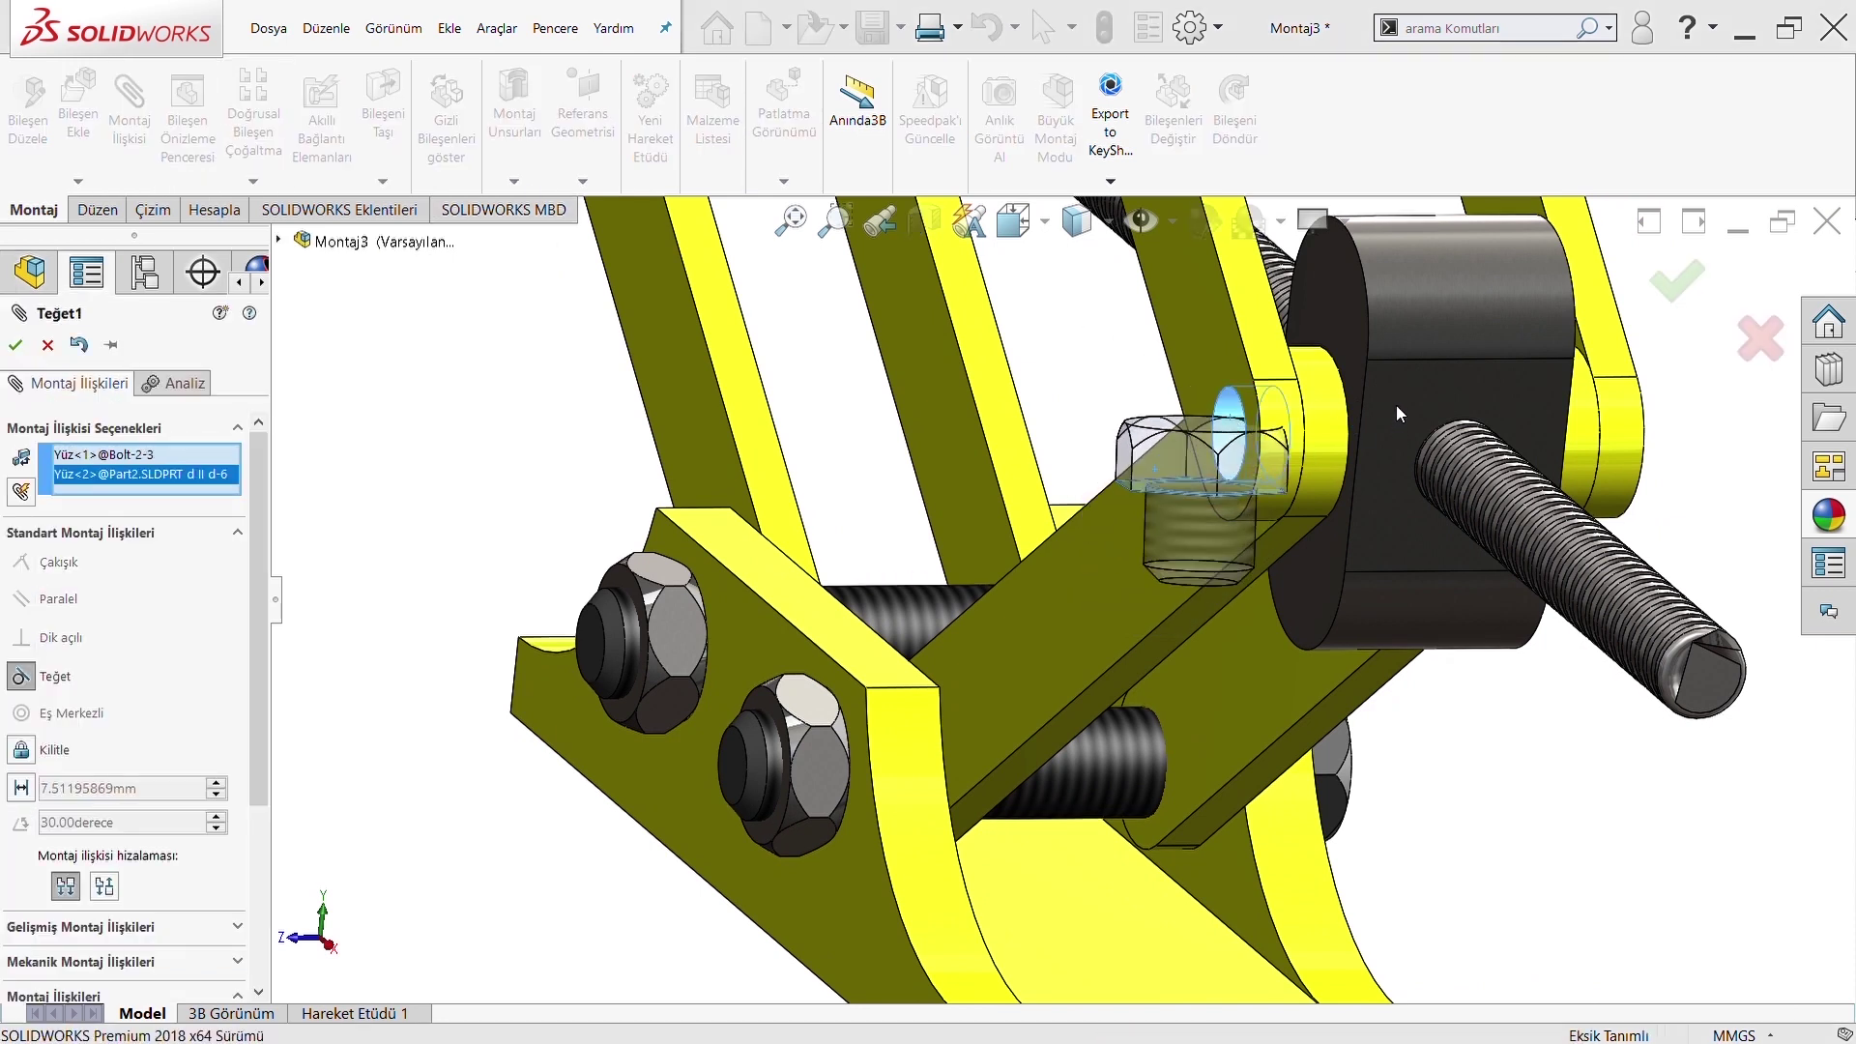
key("Return")
left_click(1234, 512)
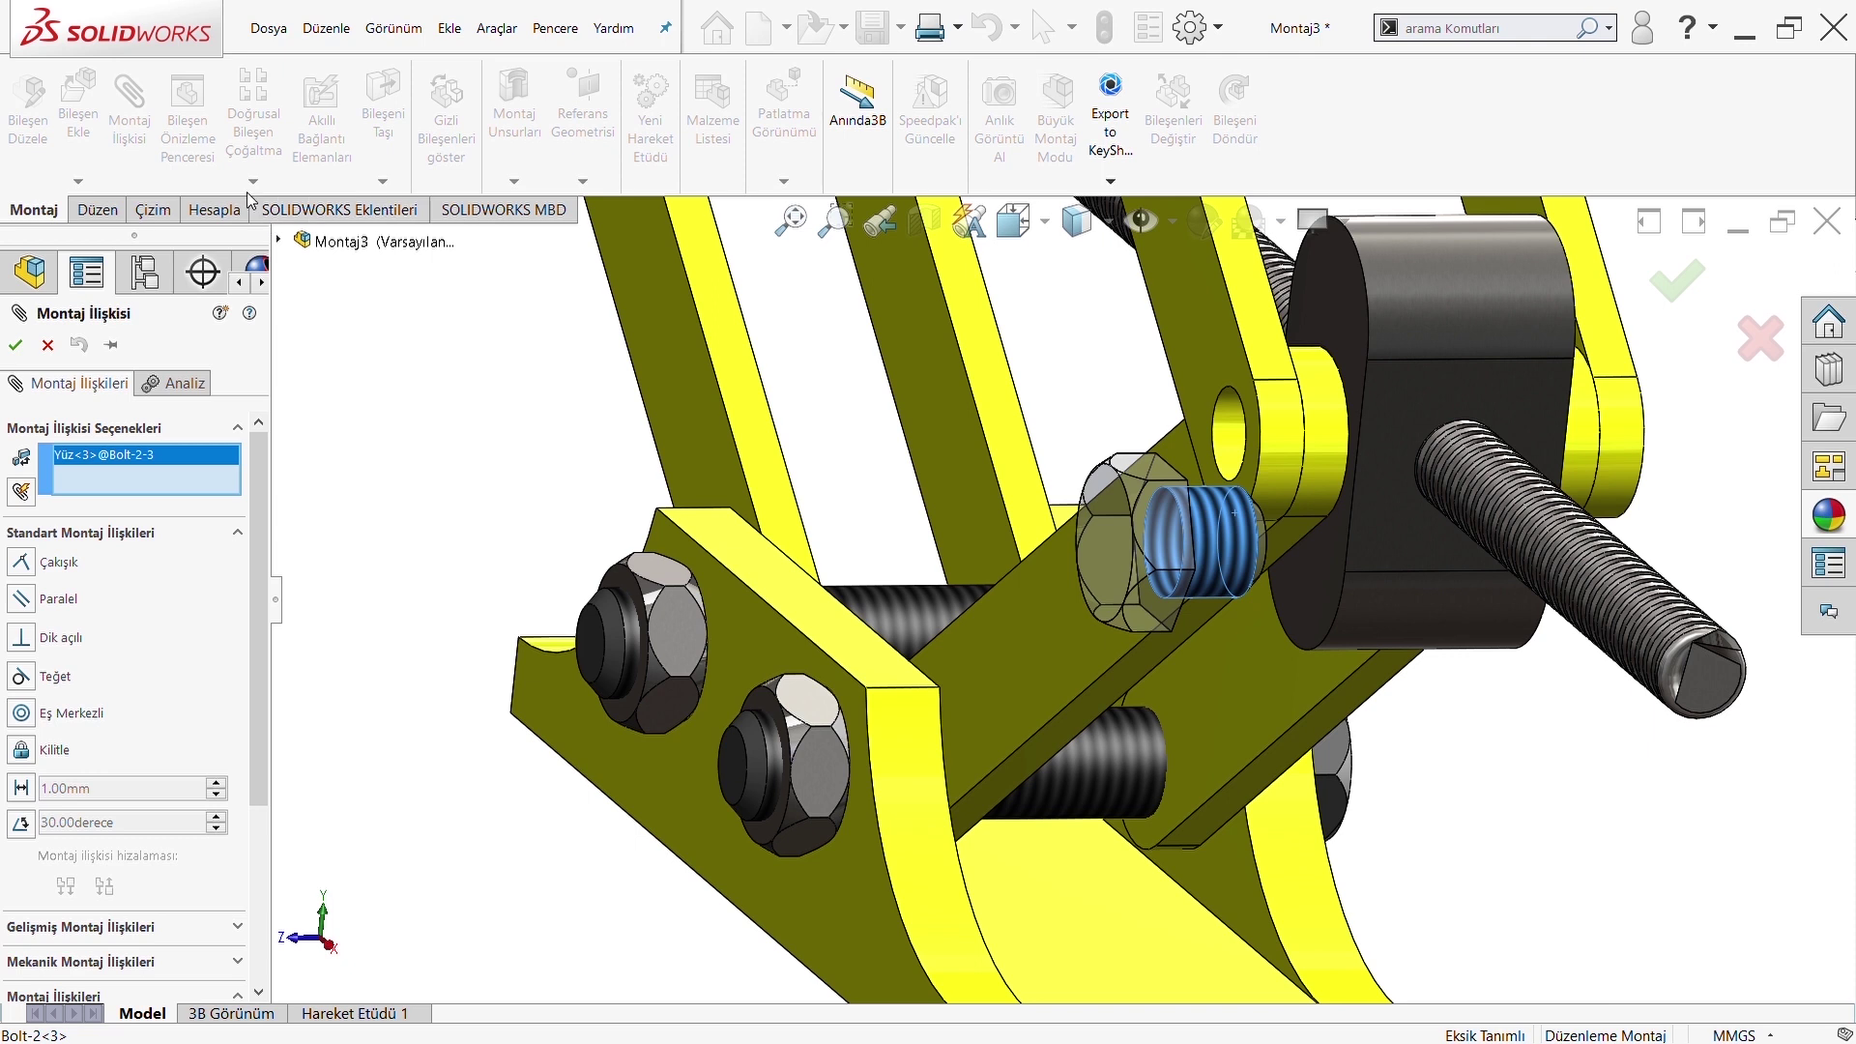
left_click(1223, 431)
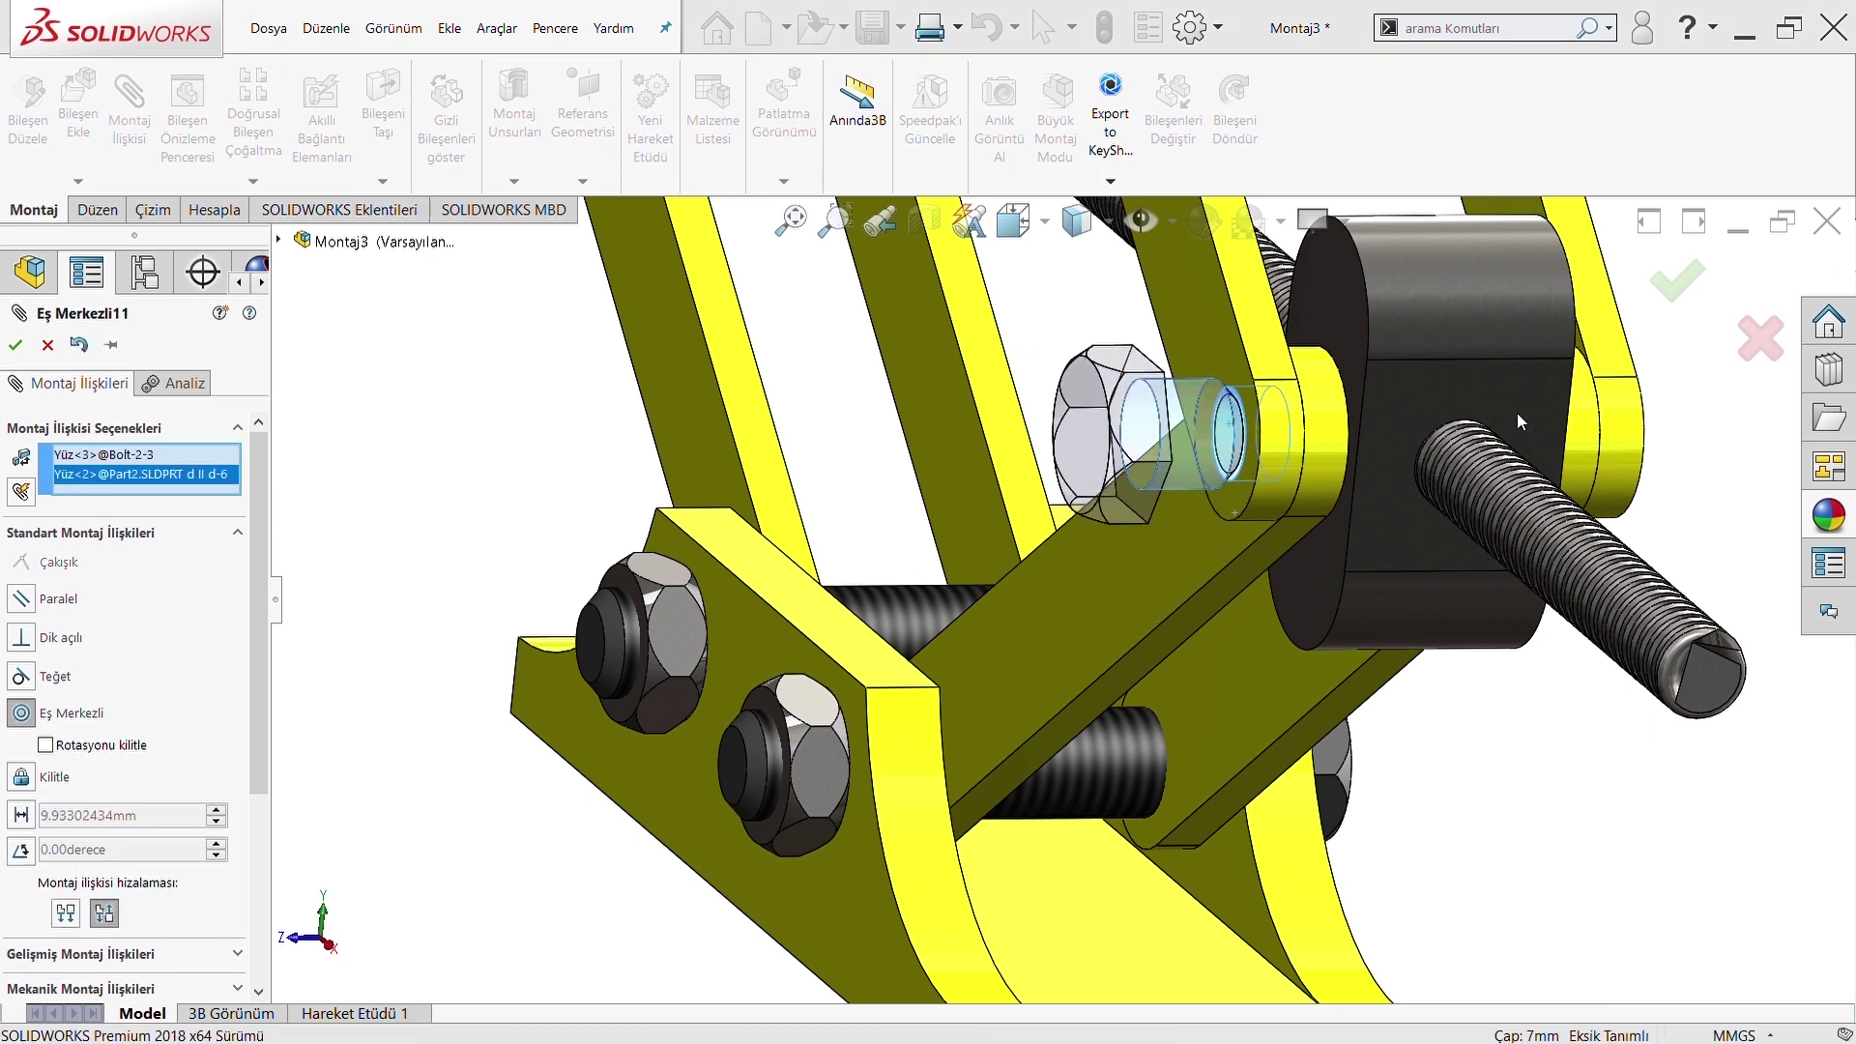
key("Return")
key("Return")
scroll(1188, 430, "down", 3)
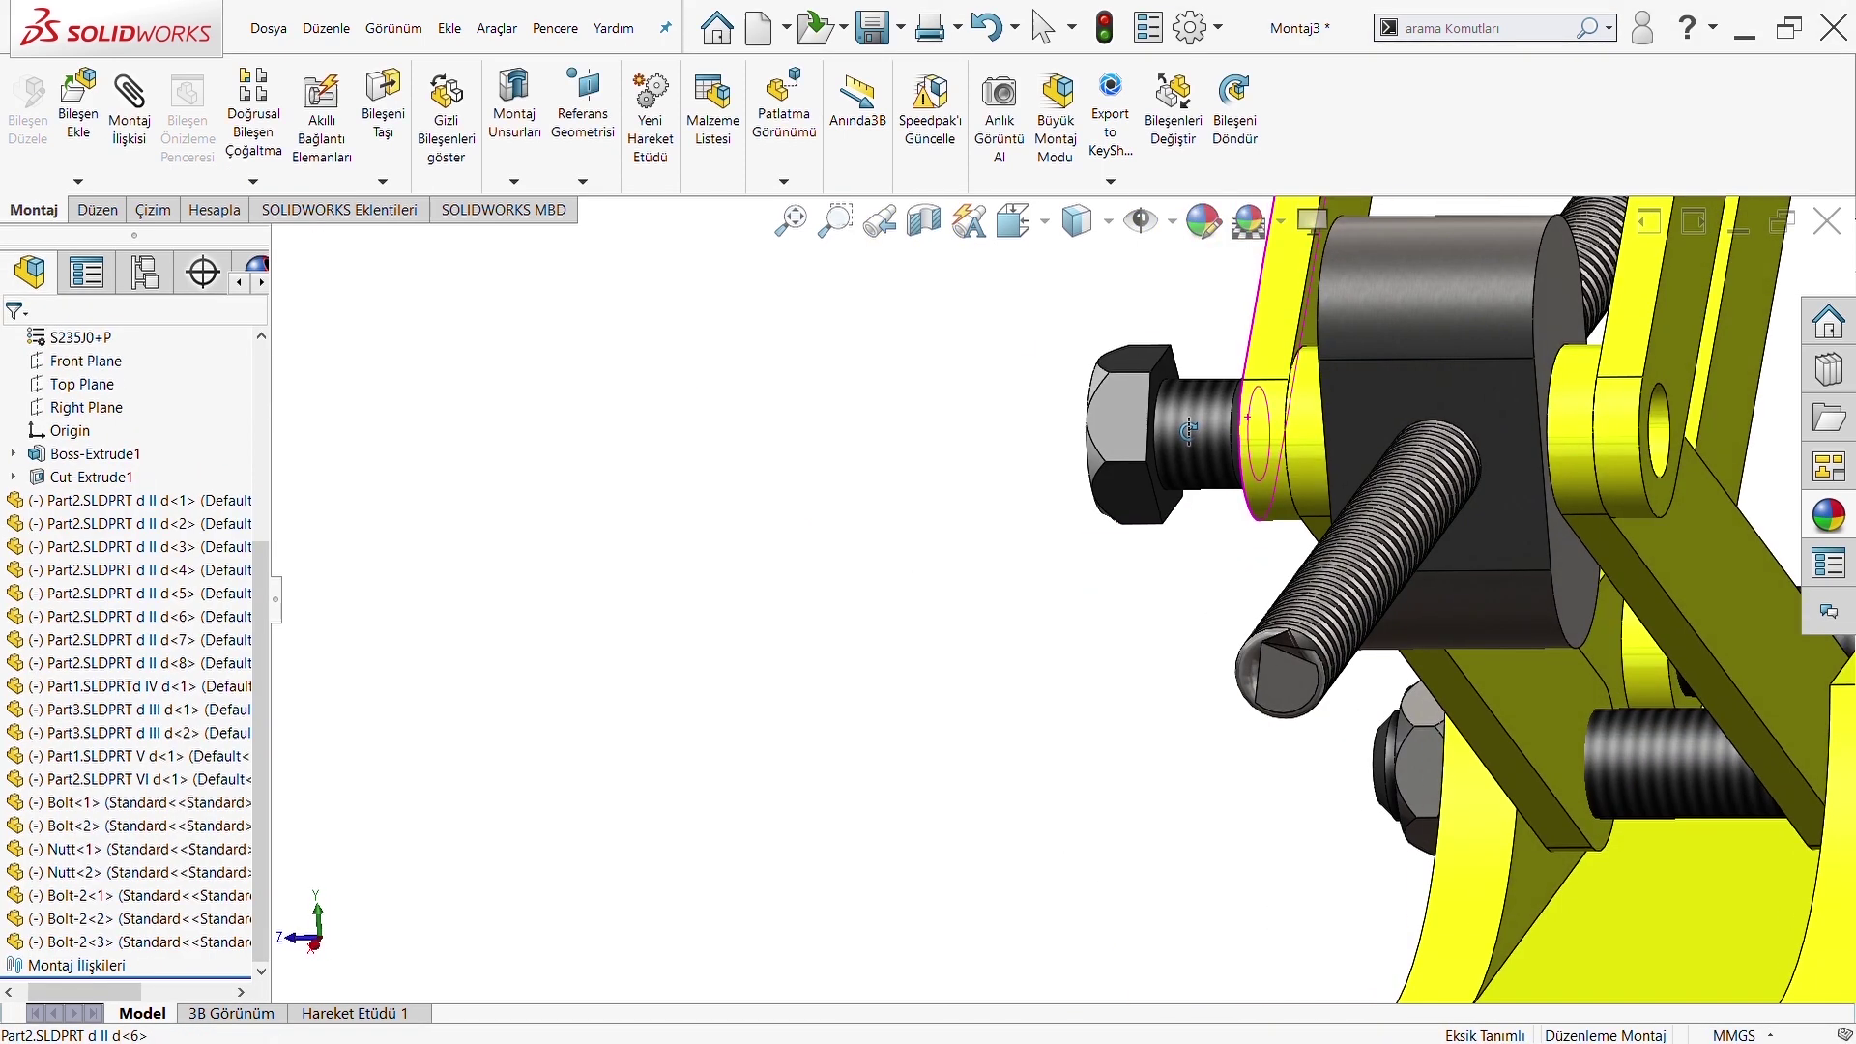
Mate the third bolt's head coincident with the link face
left_click(1163, 381)
middle_click_drag(1162, 381, 460, 162)
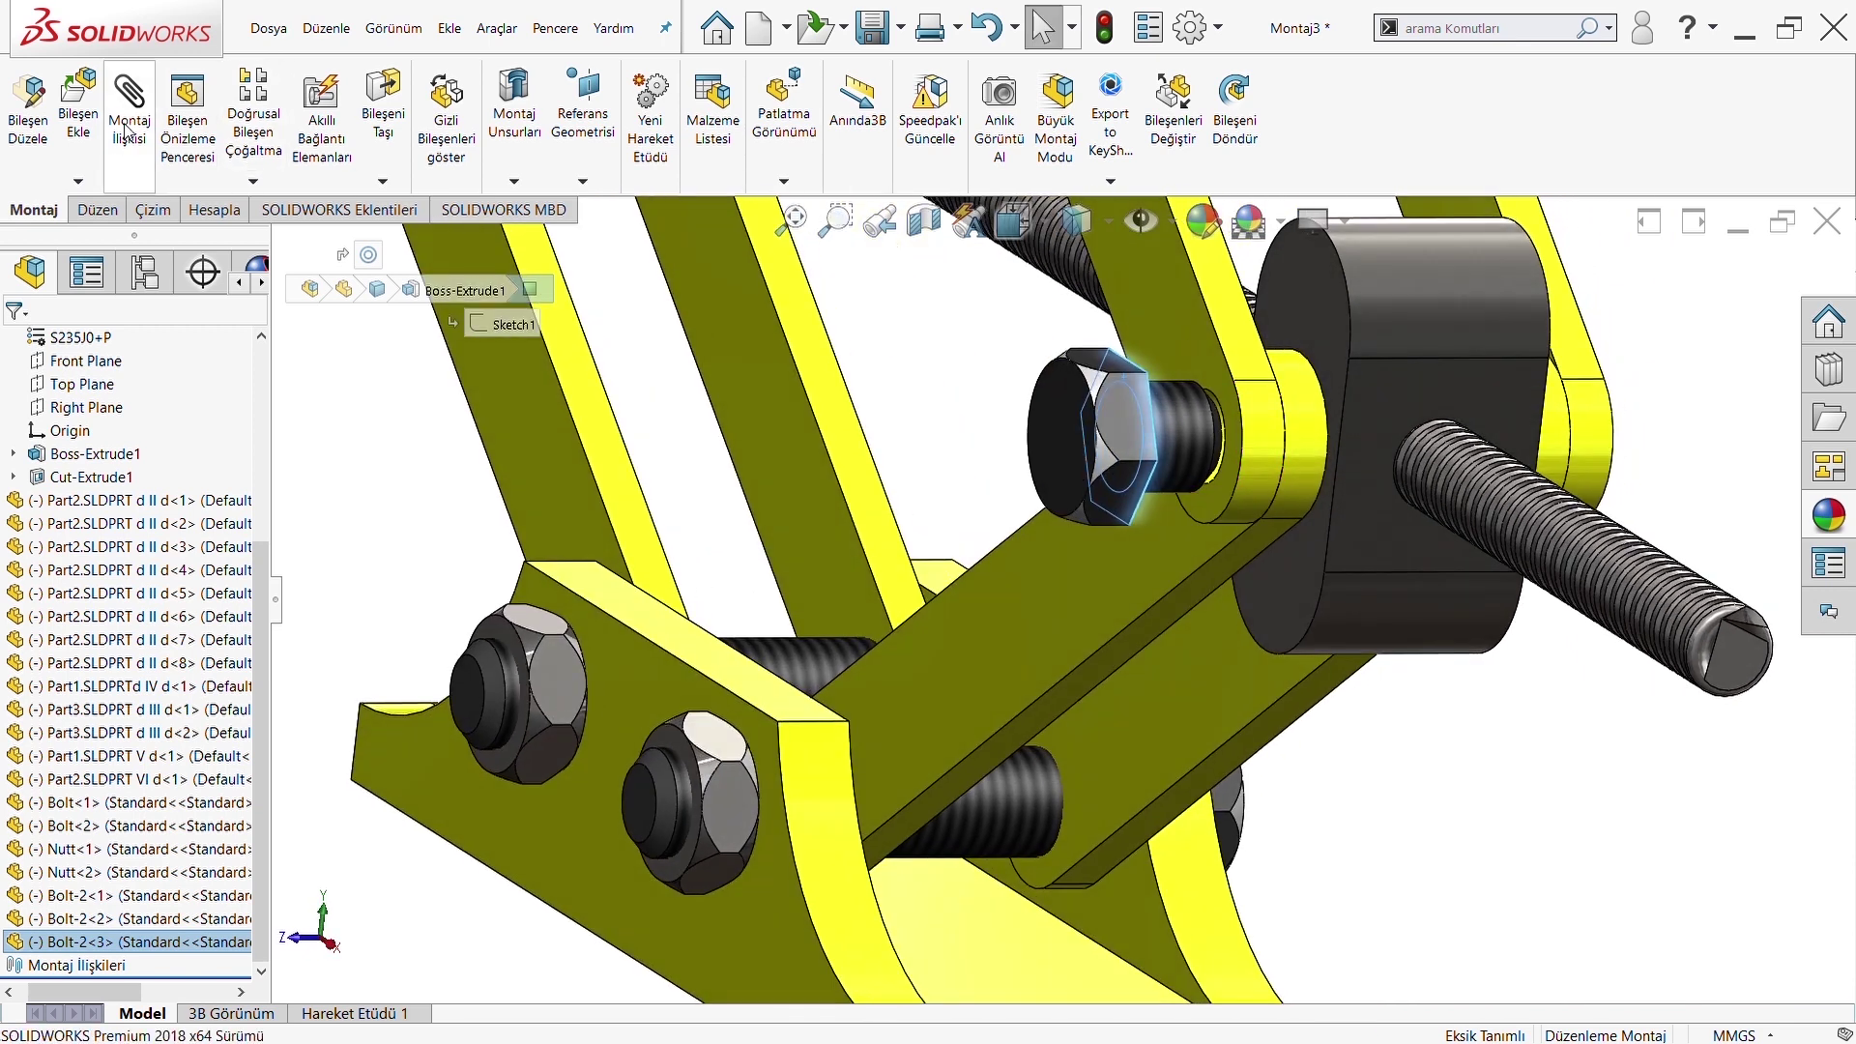
left_click(140, 144)
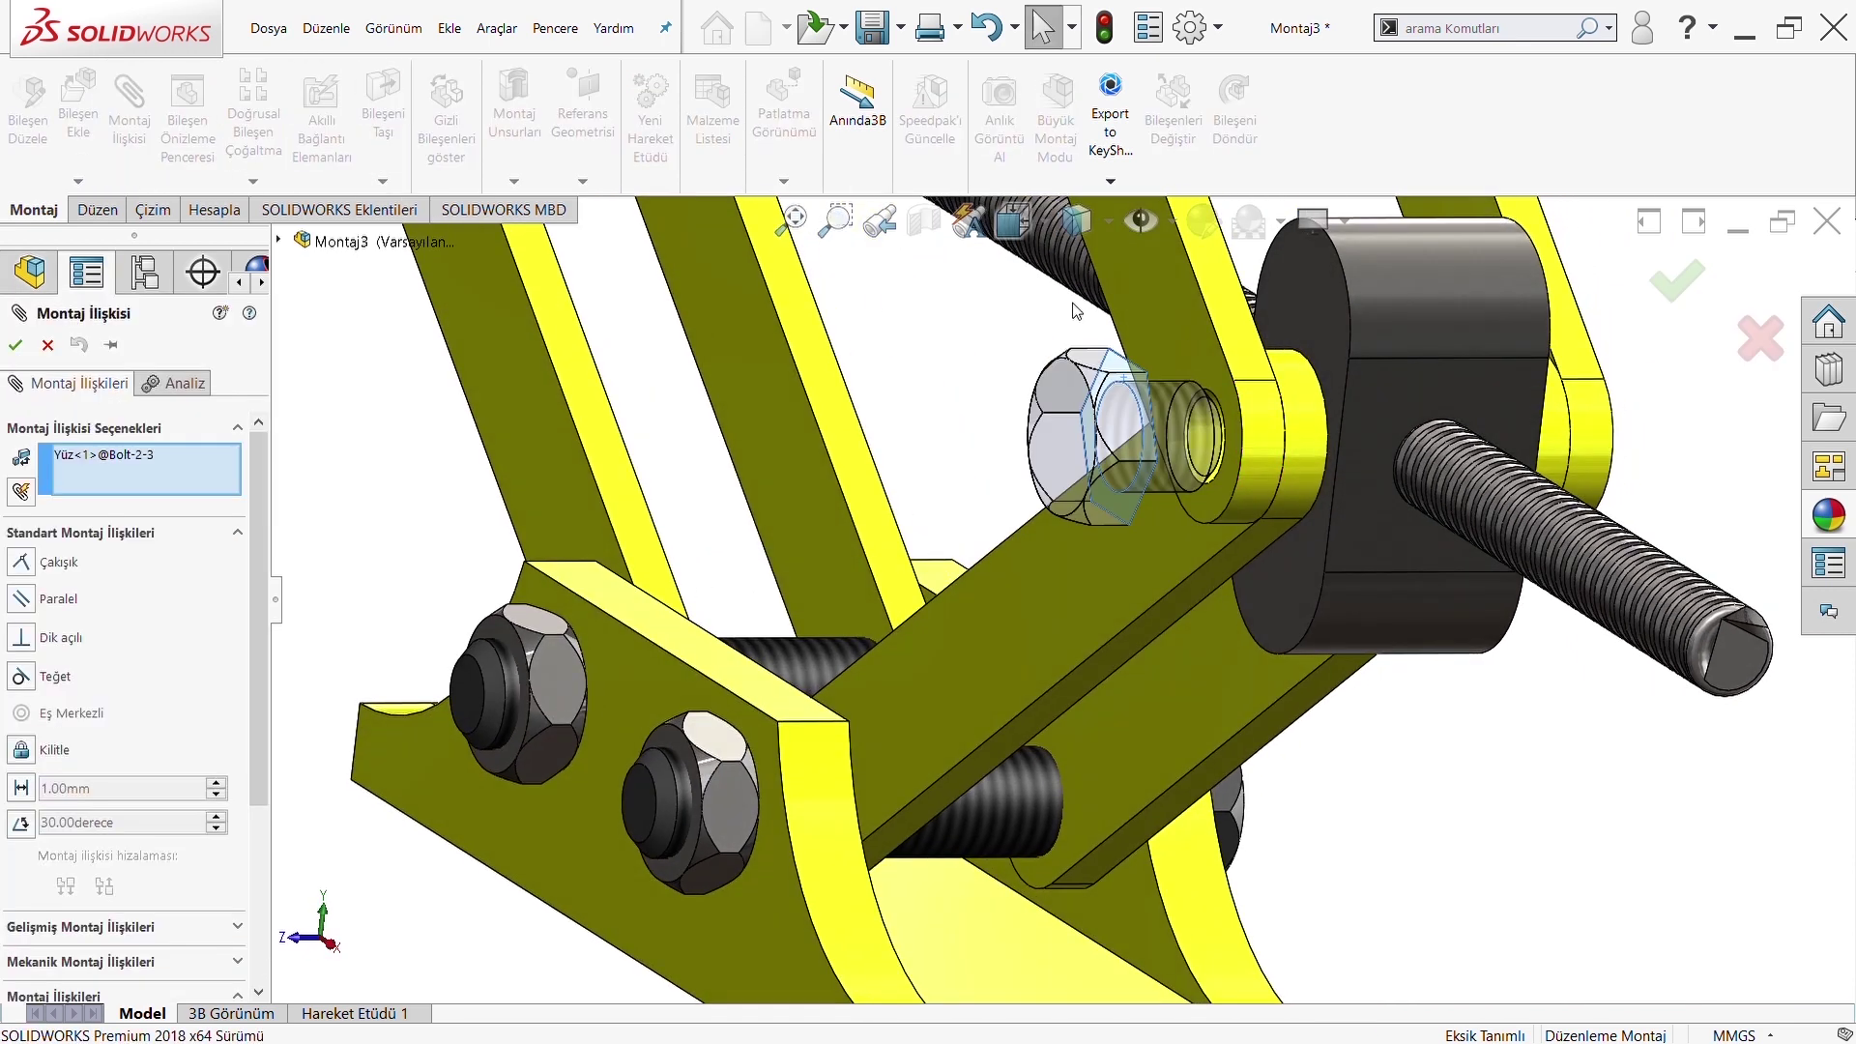
left_click(1148, 303)
key("Return")
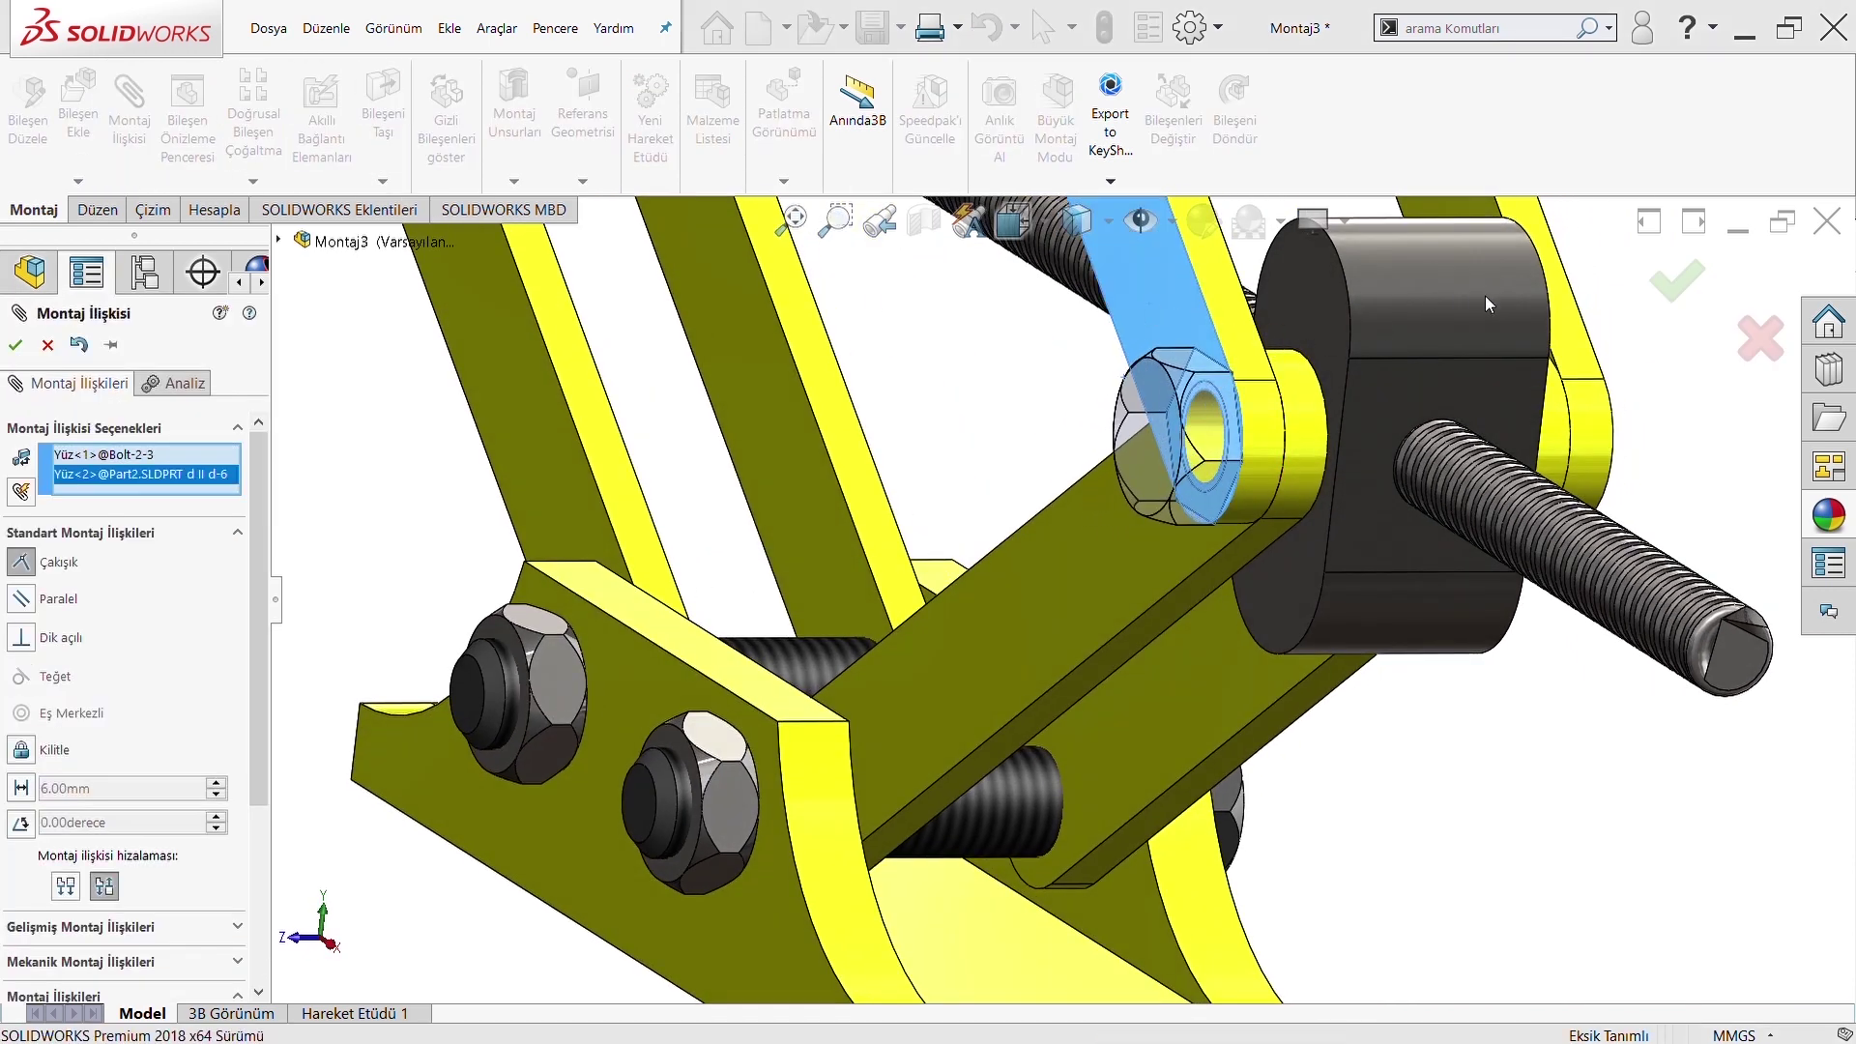
key("Return")
Ctrl-drag a fourth bolt copy, Bolt-2<4>, beside the nut block
scroll(1353, 426, "up", 3)
scroll(1119, 567, "down", 3)
scroll(940, 660, "down", 3)
mouse_move(940, 659)
left_mouse_down()
mouse_move(1585, 439)
mouse_move(1577, 513)
left_mouse_up()
left_click(1578, 513)
Rotate Bolt-2<4> so its head faces outward
scroll(1480, 582, "up", 5)
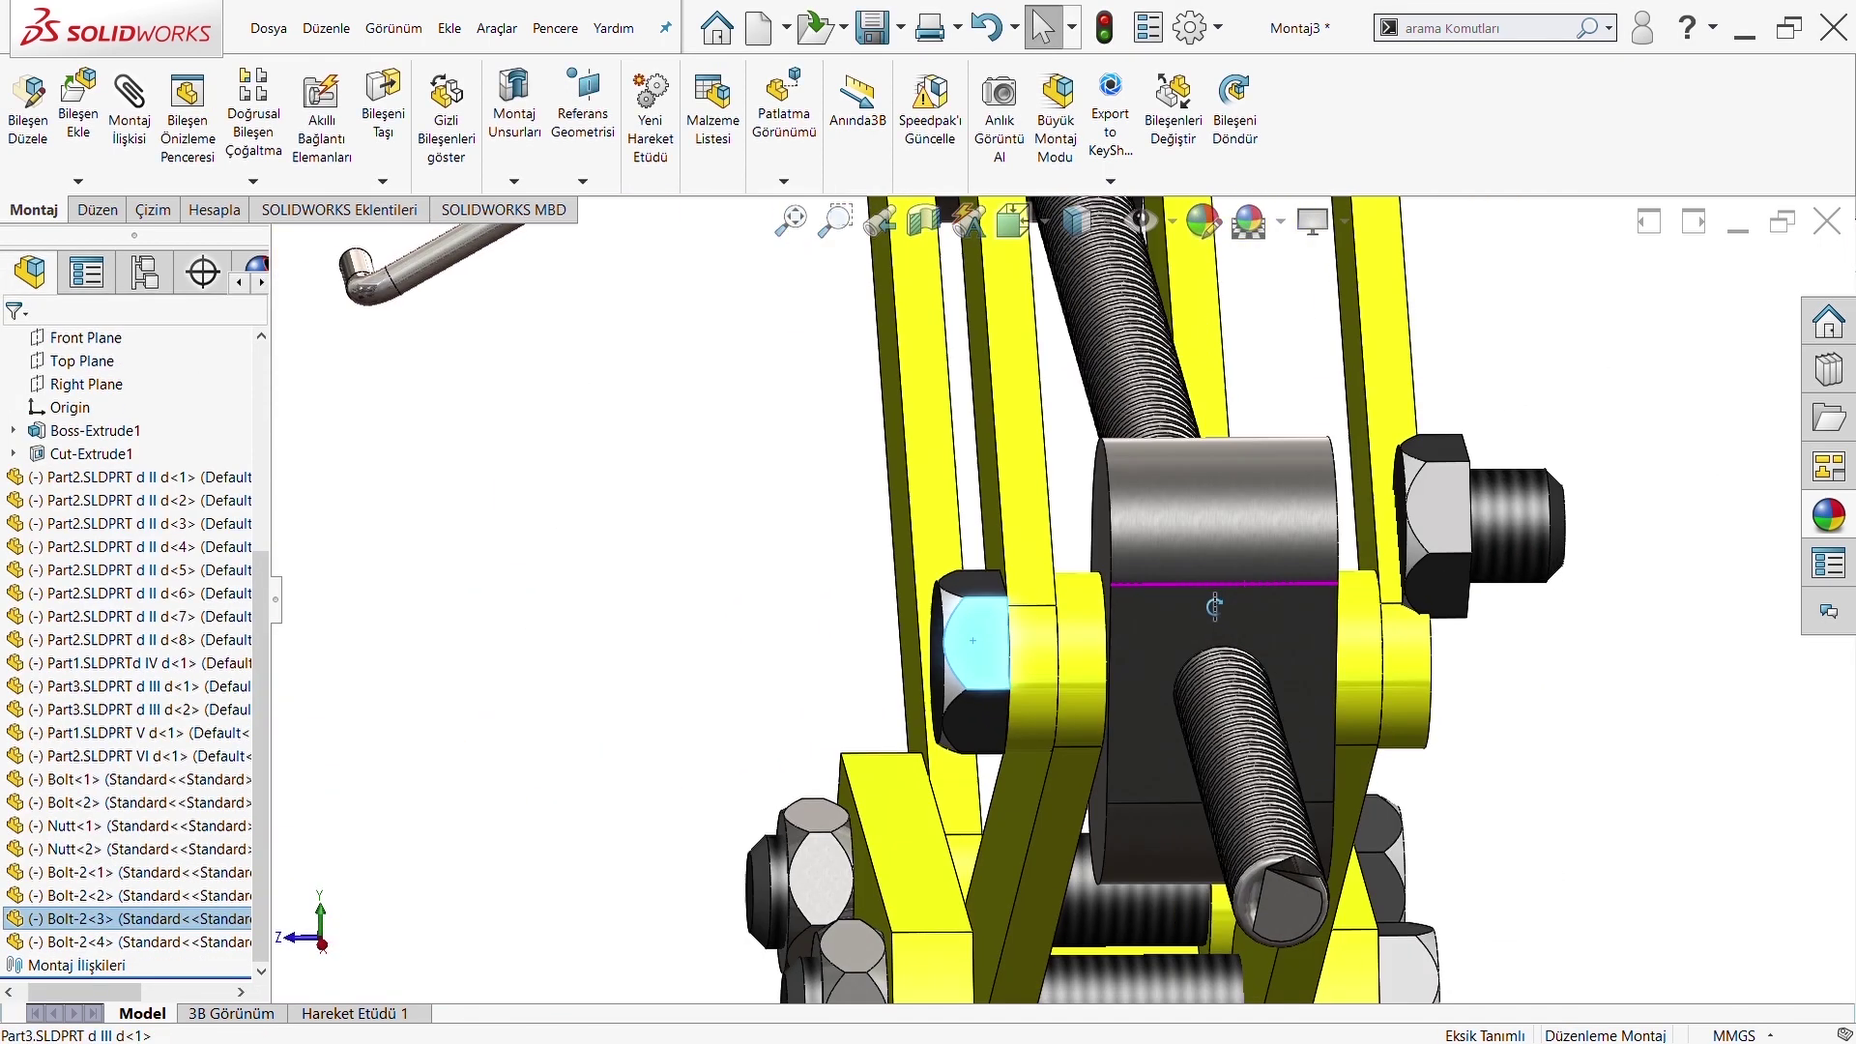
left_click(1234, 106)
mouse_move(1334, 565)
left_mouse_down()
mouse_move(1338, 344)
mouse_move(1692, 600)
left_mouse_up()
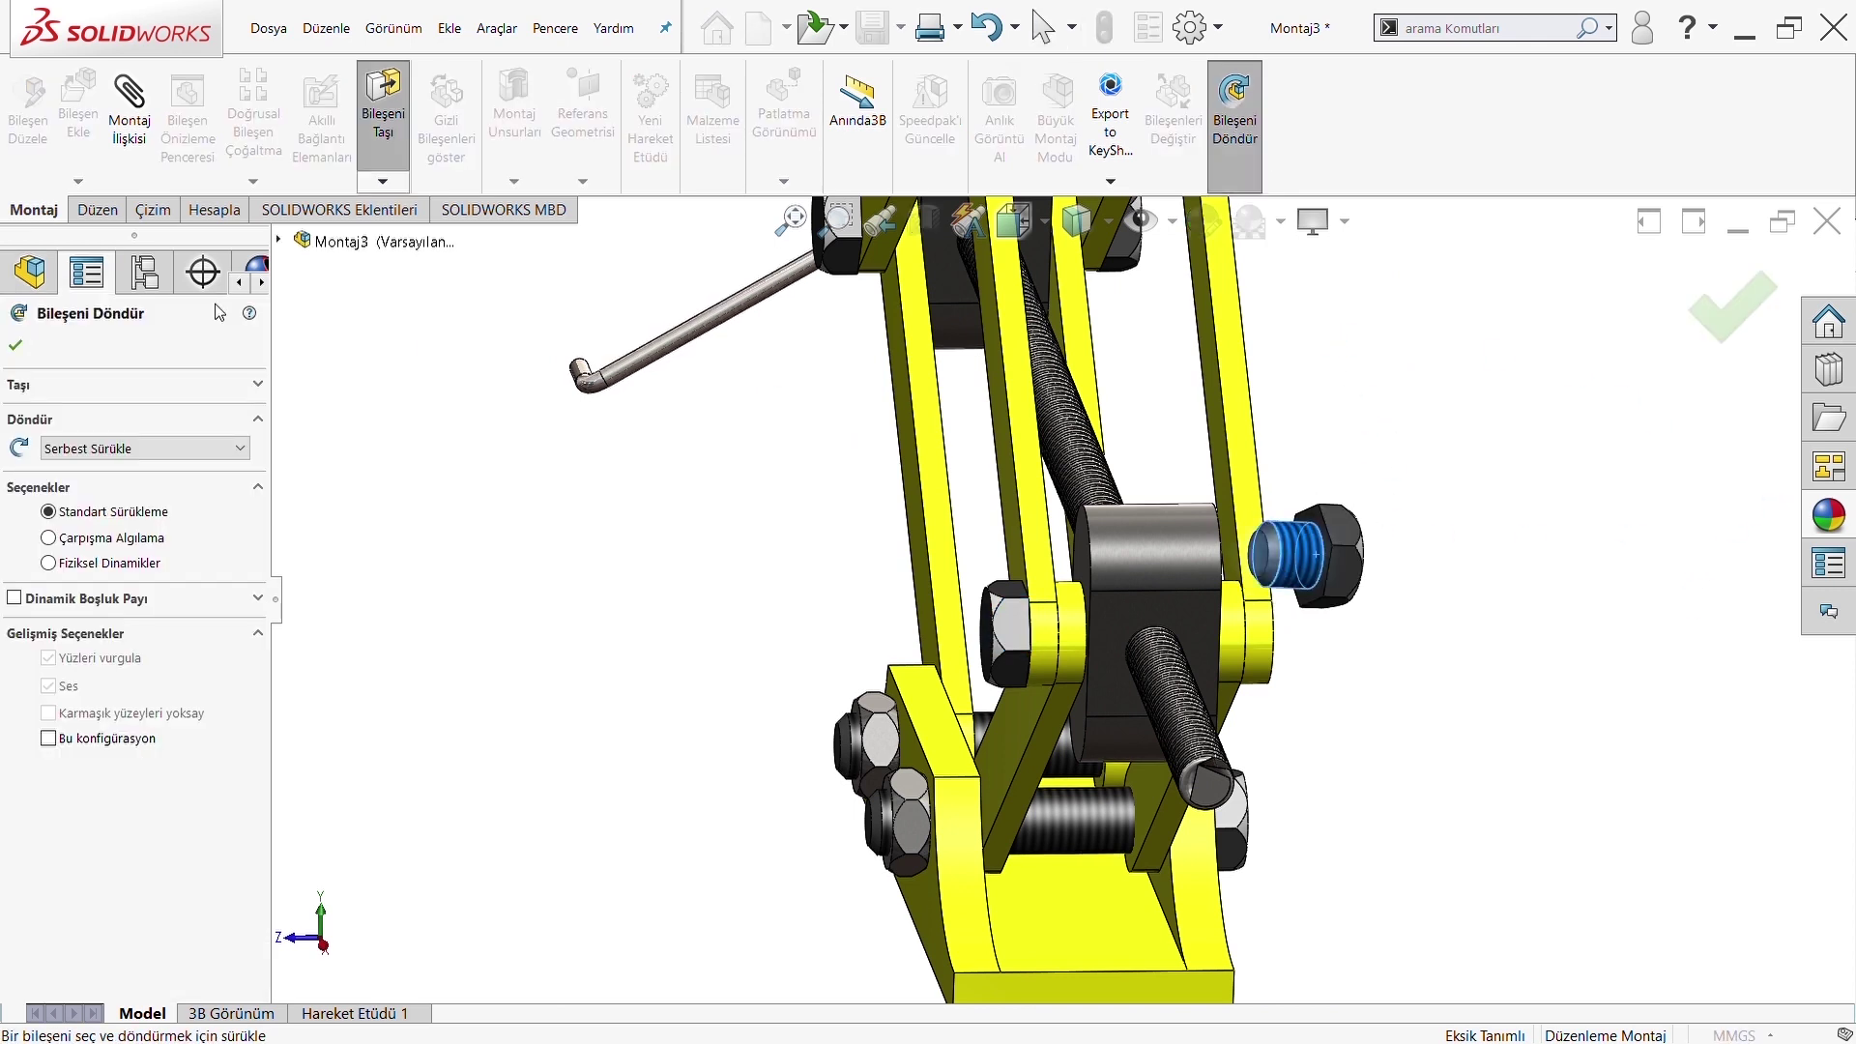
left_click(18, 346)
Mate the bolt shank concentric with the Part2 link pivot hole beside the nut block
scroll(1297, 549, "down", 3)
left_click(1295, 545)
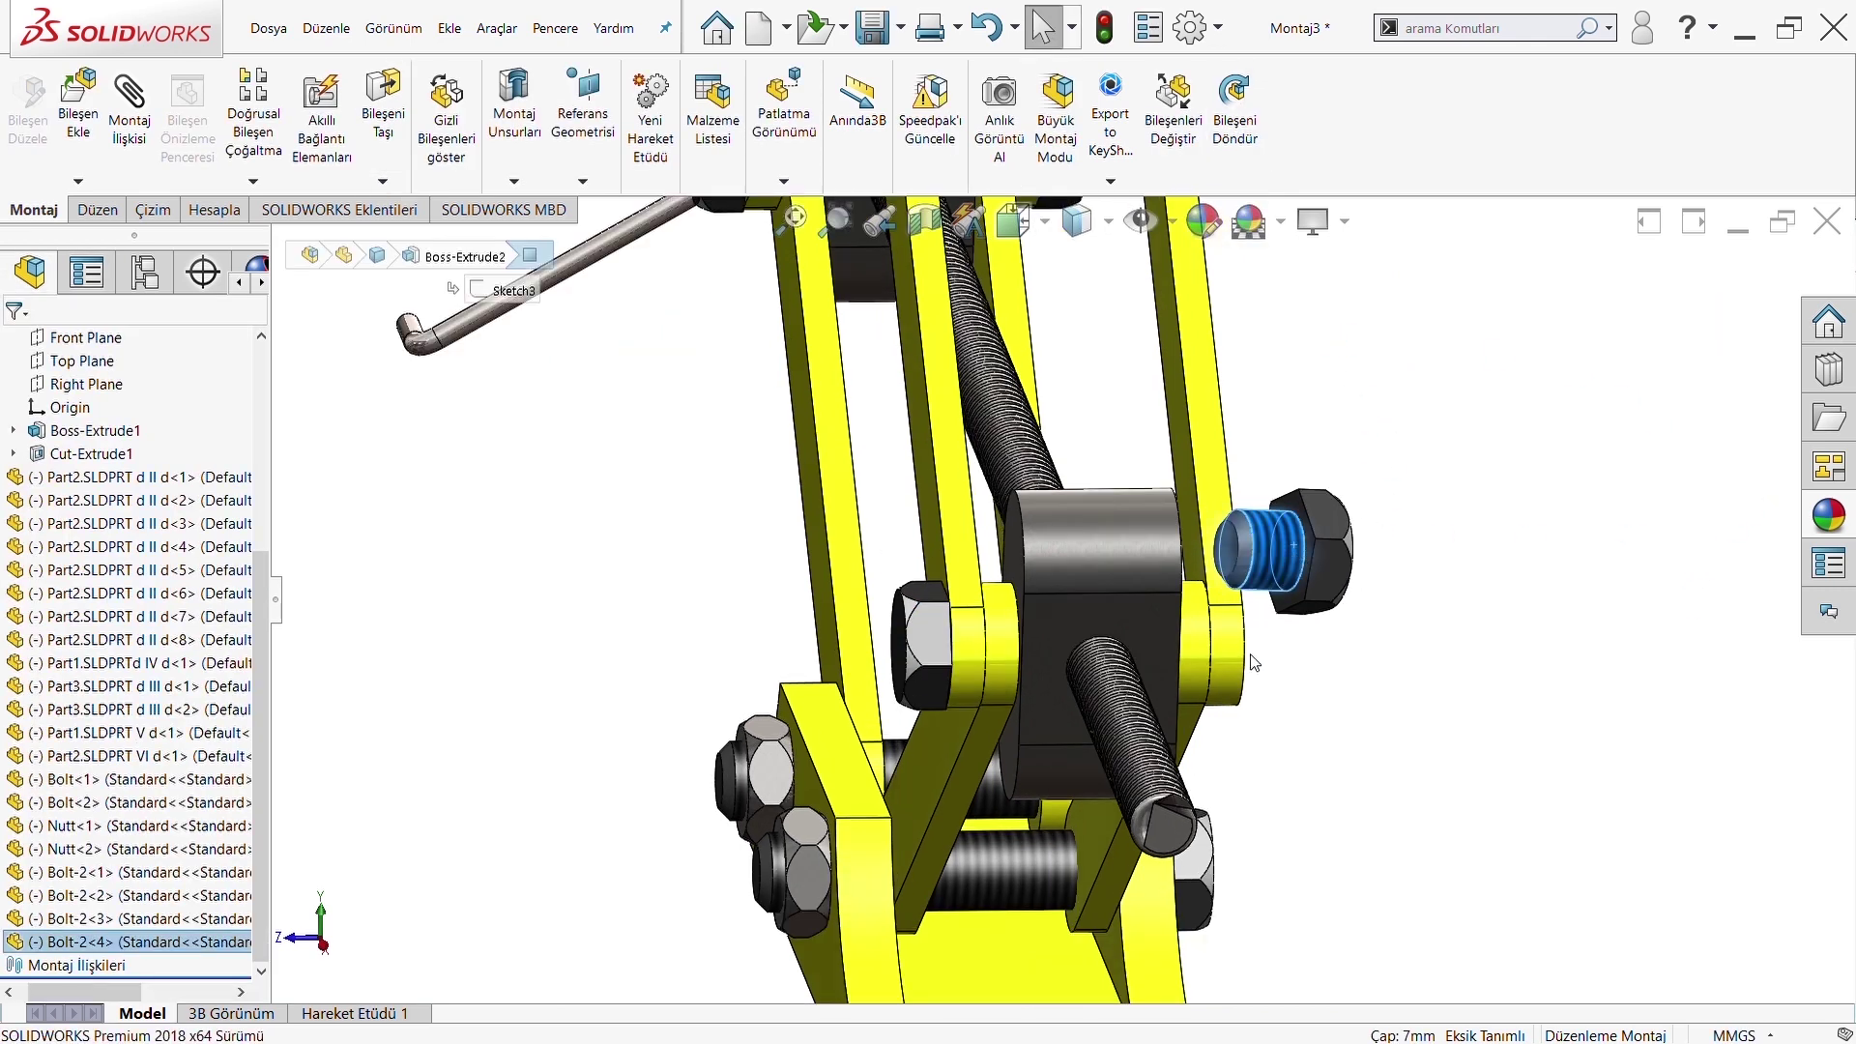
scroll(1156, 588, "down", 5)
left_click(145, 140)
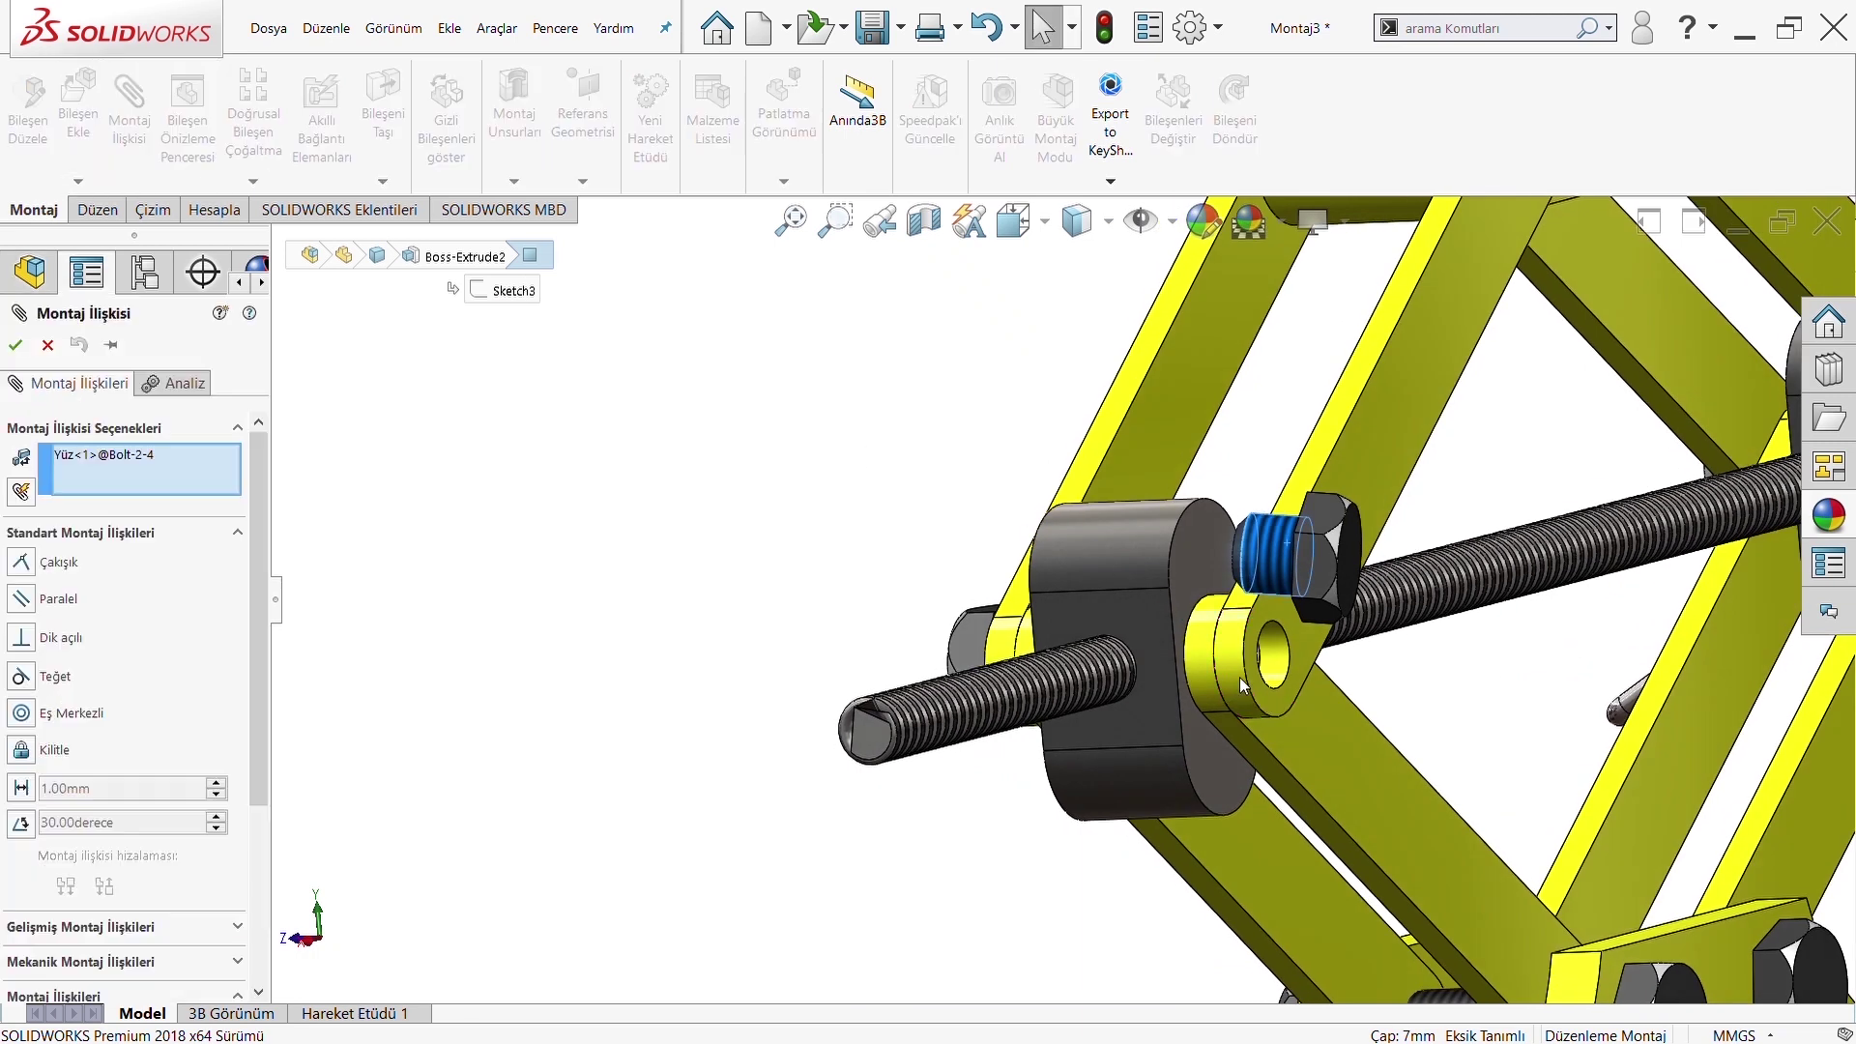
left_click(1247, 667)
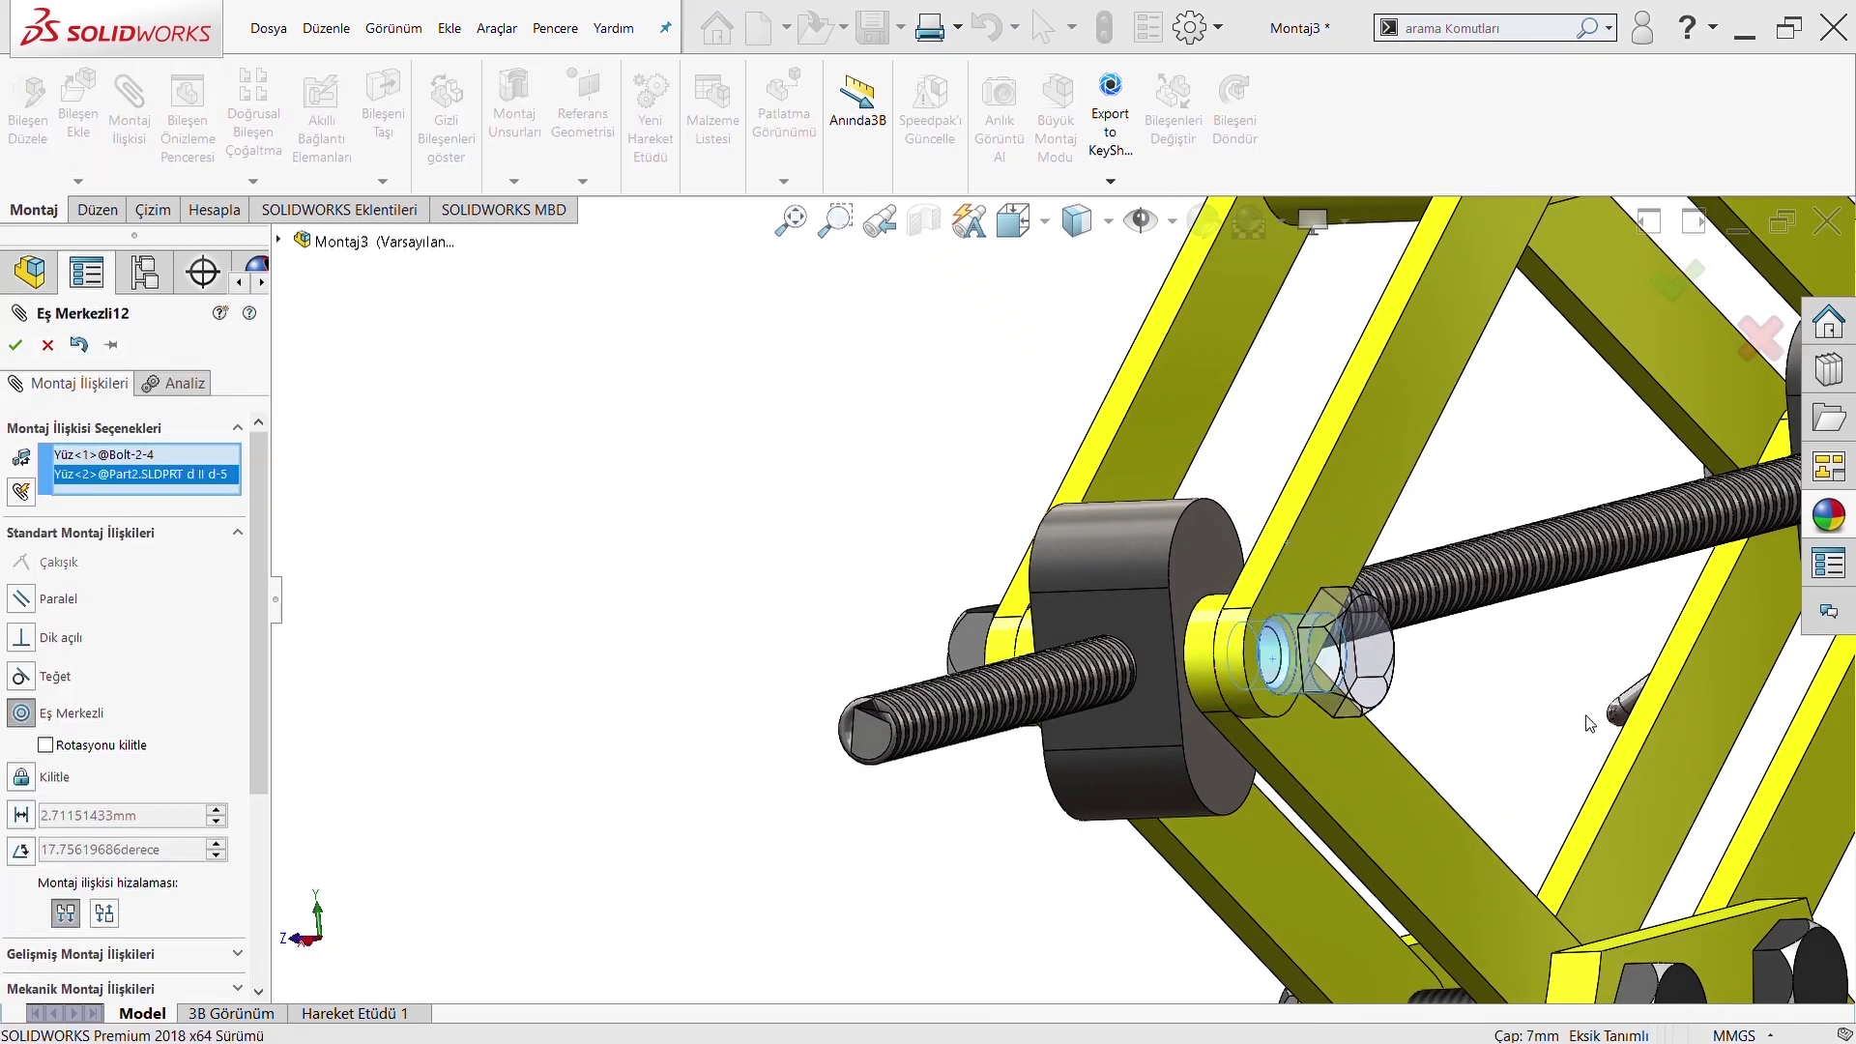
key("Return")
key("Return")
Mate the underside of the bolt head coincident with the link face so it sits flush
mouse_move(1274, 677)
middle_mouse_down()
mouse_move(1272, 606)
mouse_move(743, 427)
middle_mouse_up()
scroll(1272, 606, "down", 3)
left_click(1272, 605)
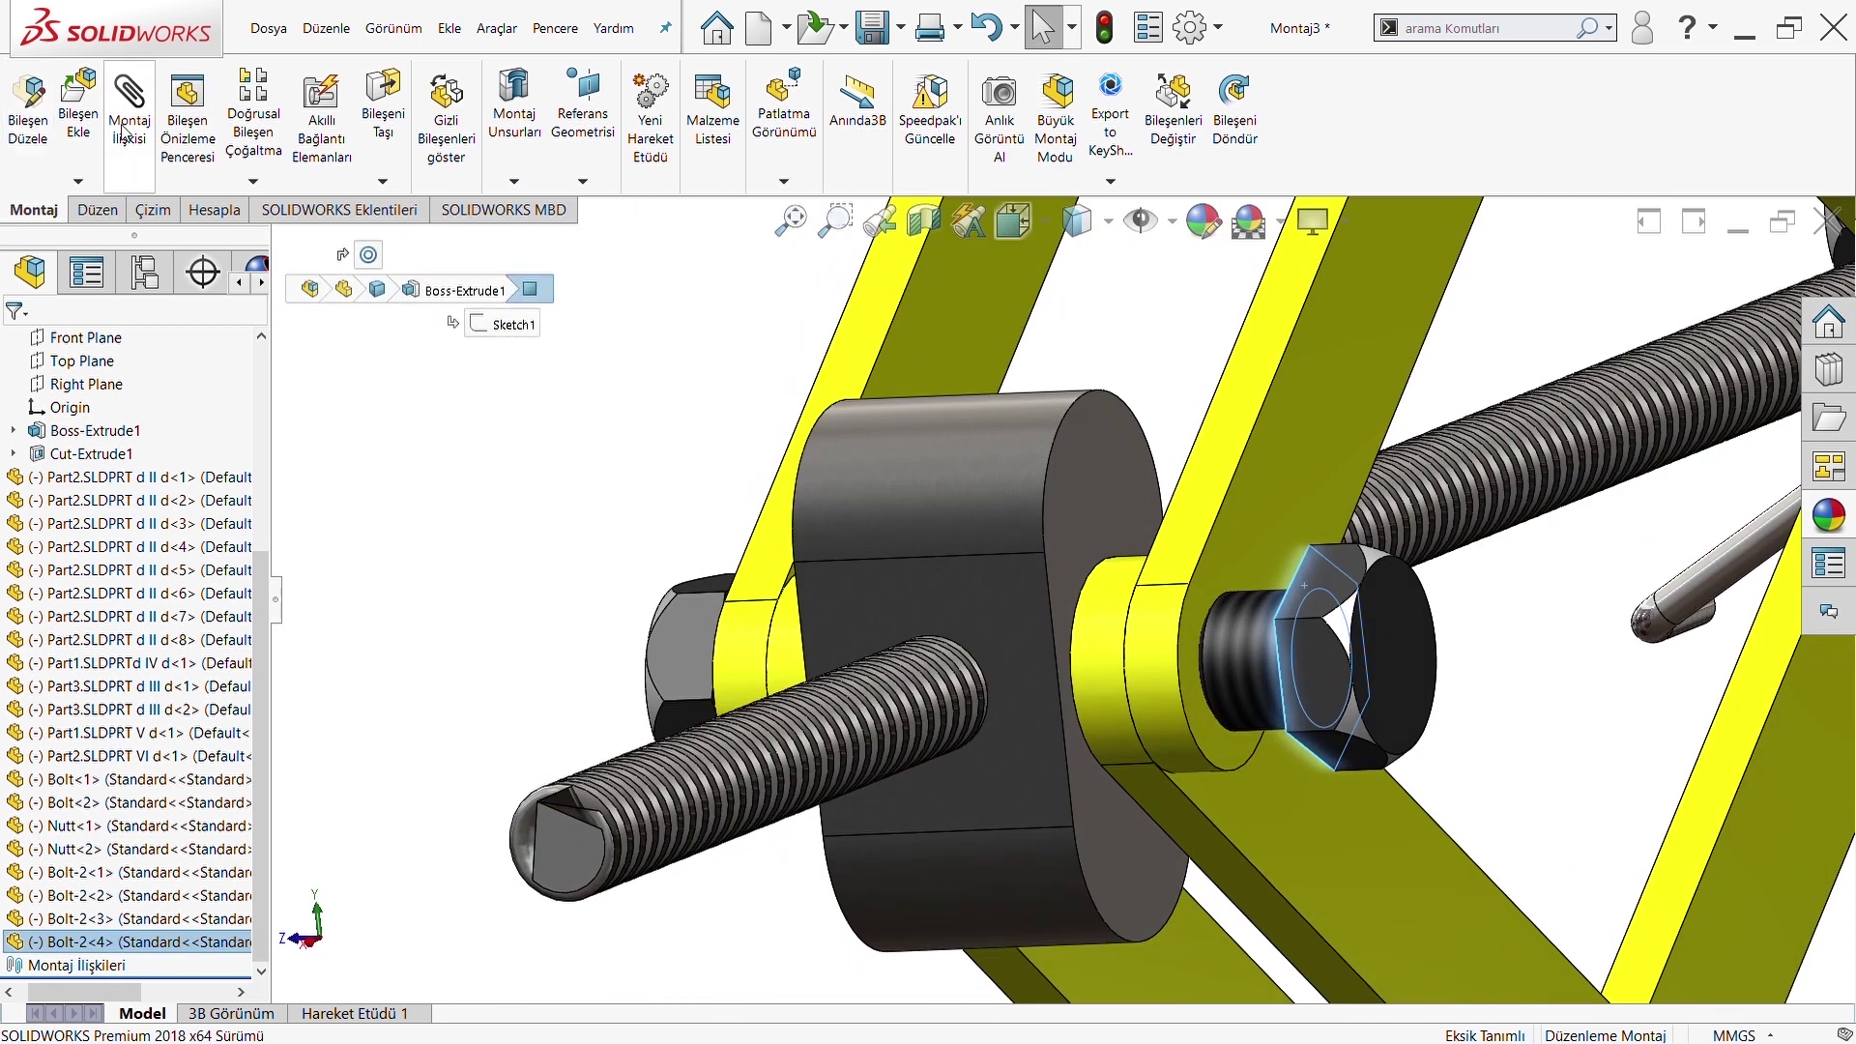
left_click(1171, 439)
left_click(1284, 449)
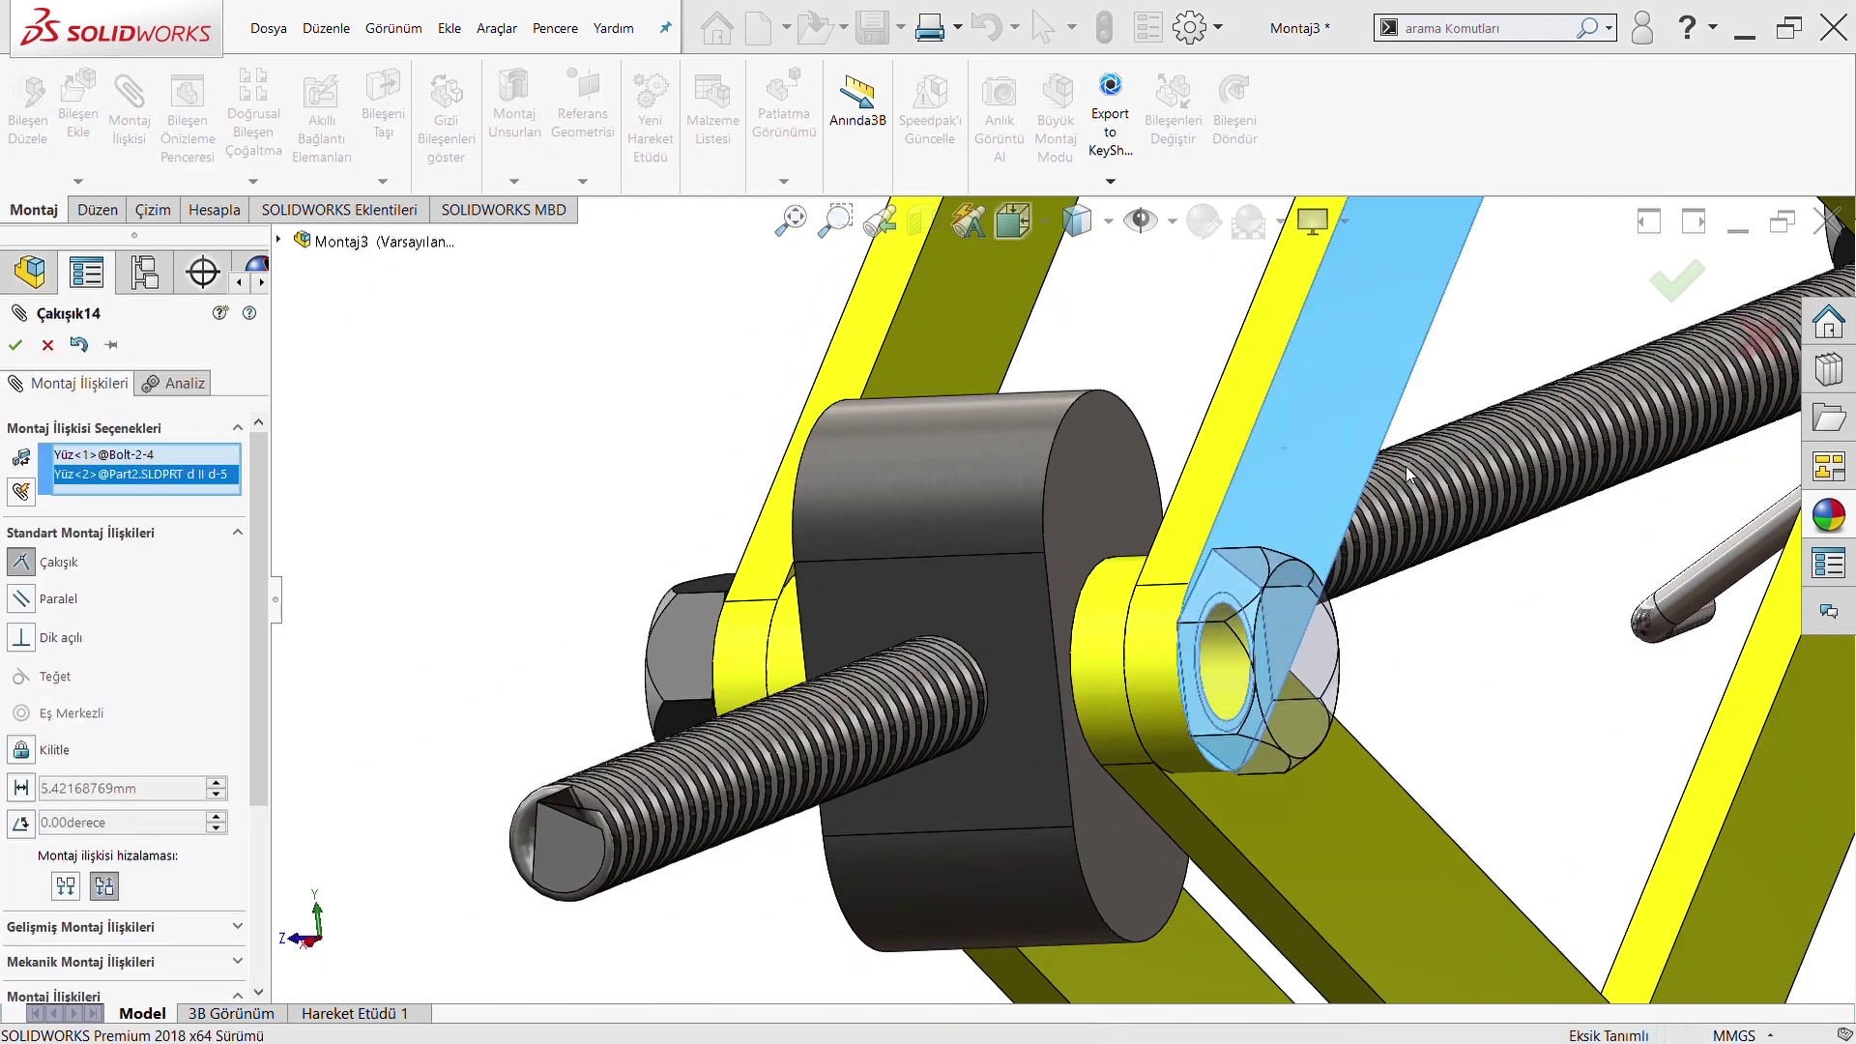
key("Return")
key("Return")
scroll(1280, 531, "up", 3)
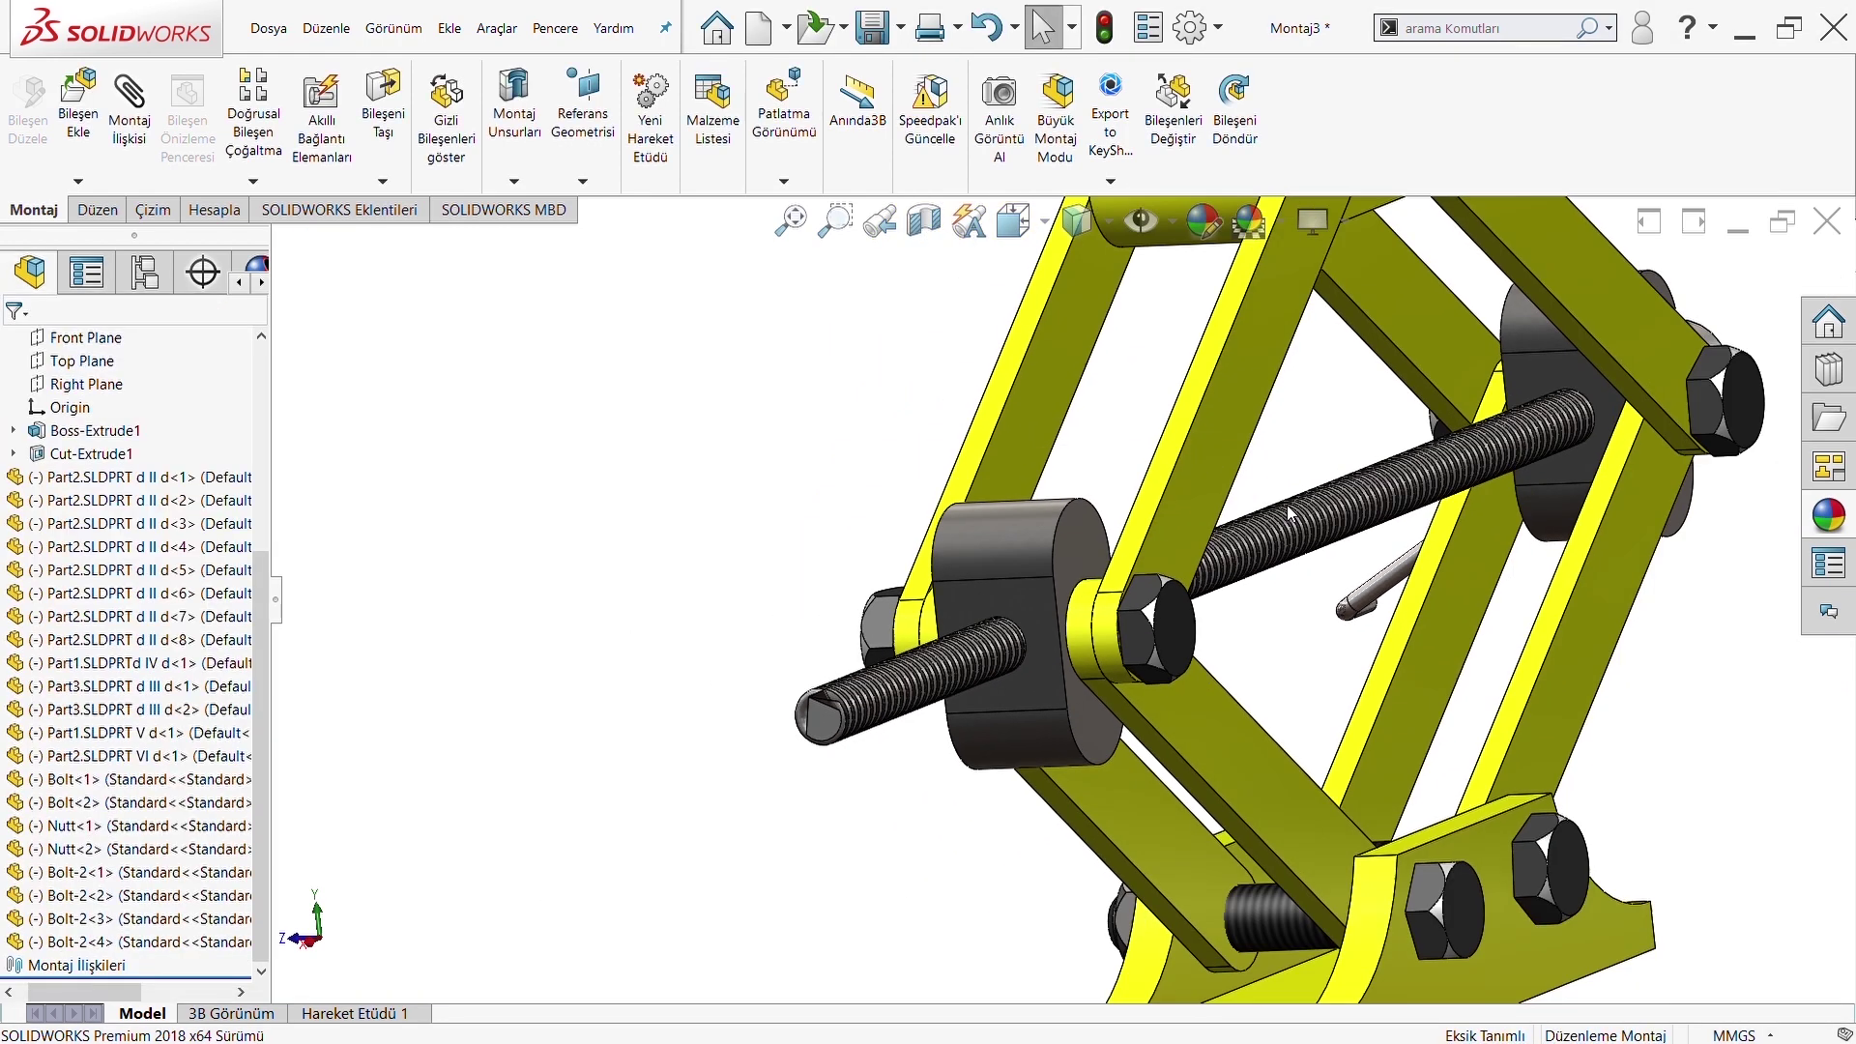
scroll(1213, 450, "up", 2)
Ctrl-drag two copies of the hex bolt and drop them beside the jack
mouse_move(1213, 450)
middle_mouse_down()
mouse_move(1173, 526)
mouse_move(934, 490)
middle_mouse_up()
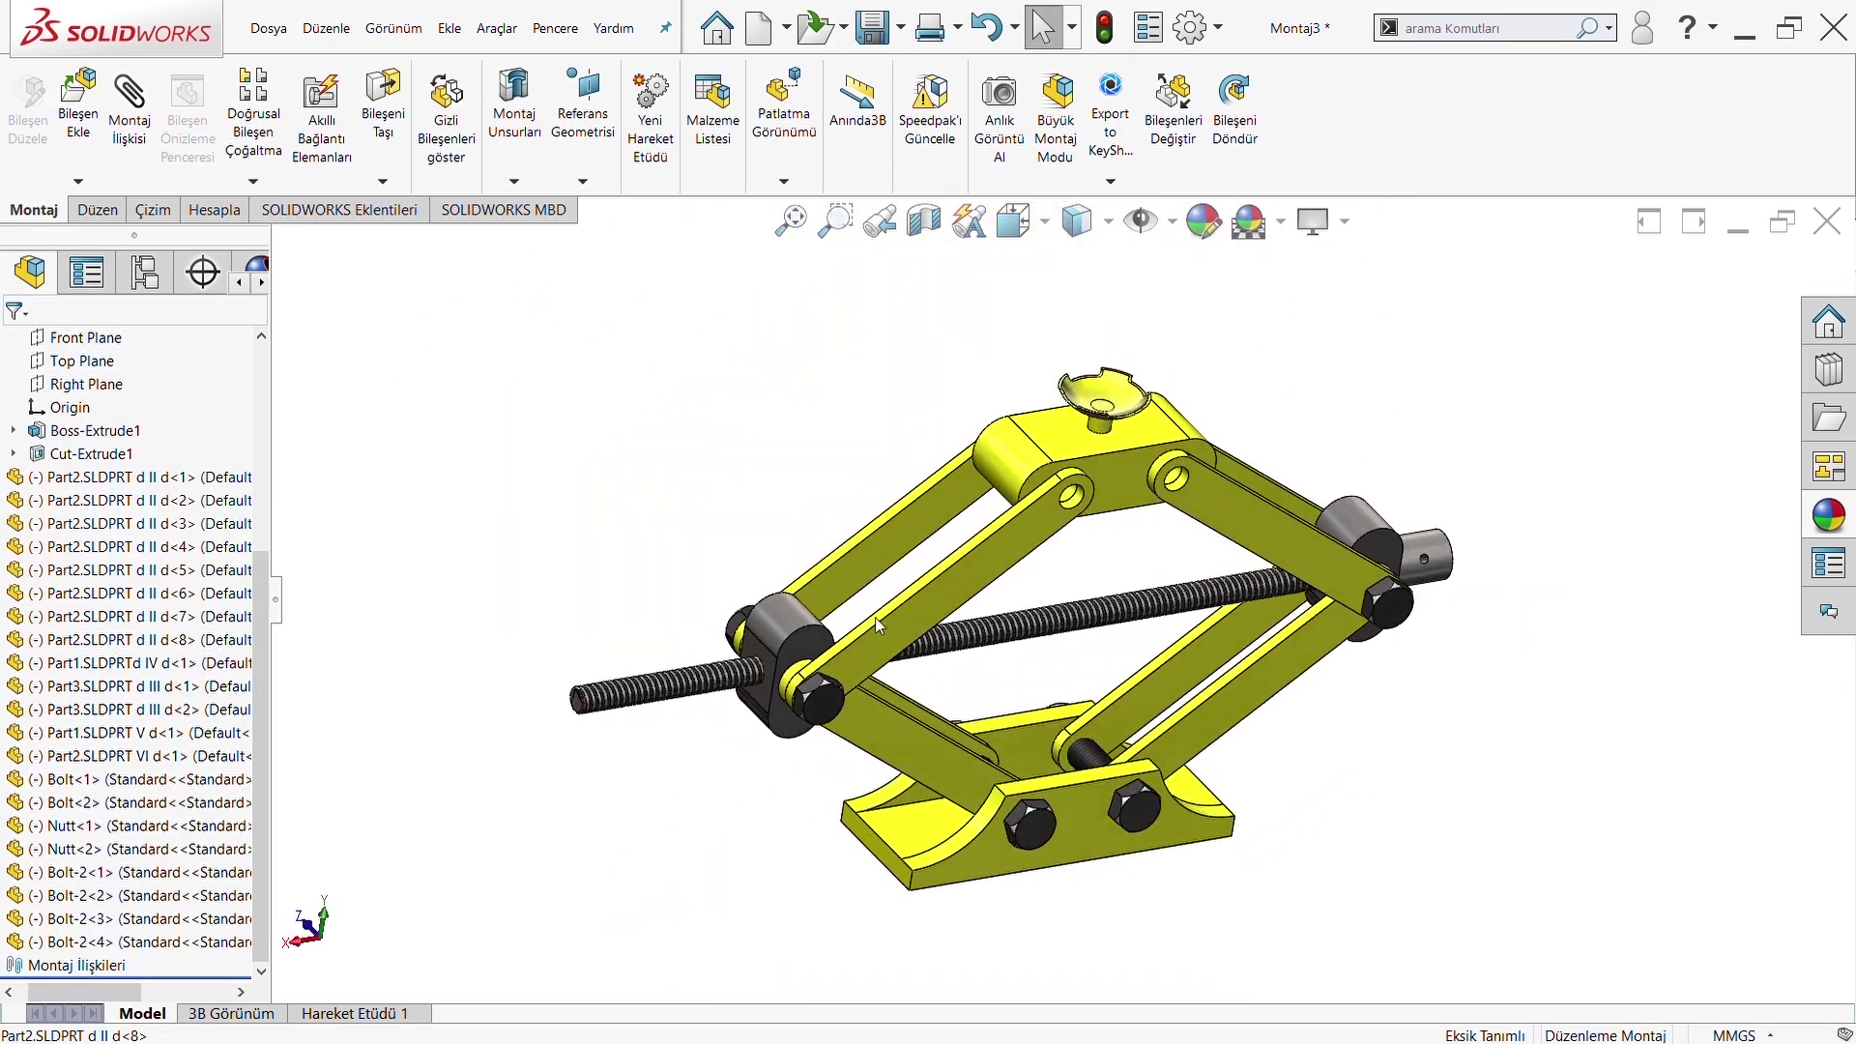
scroll(833, 724, "down", 5)
left_click_drag(836, 735, 1571, 387, "ctrl")
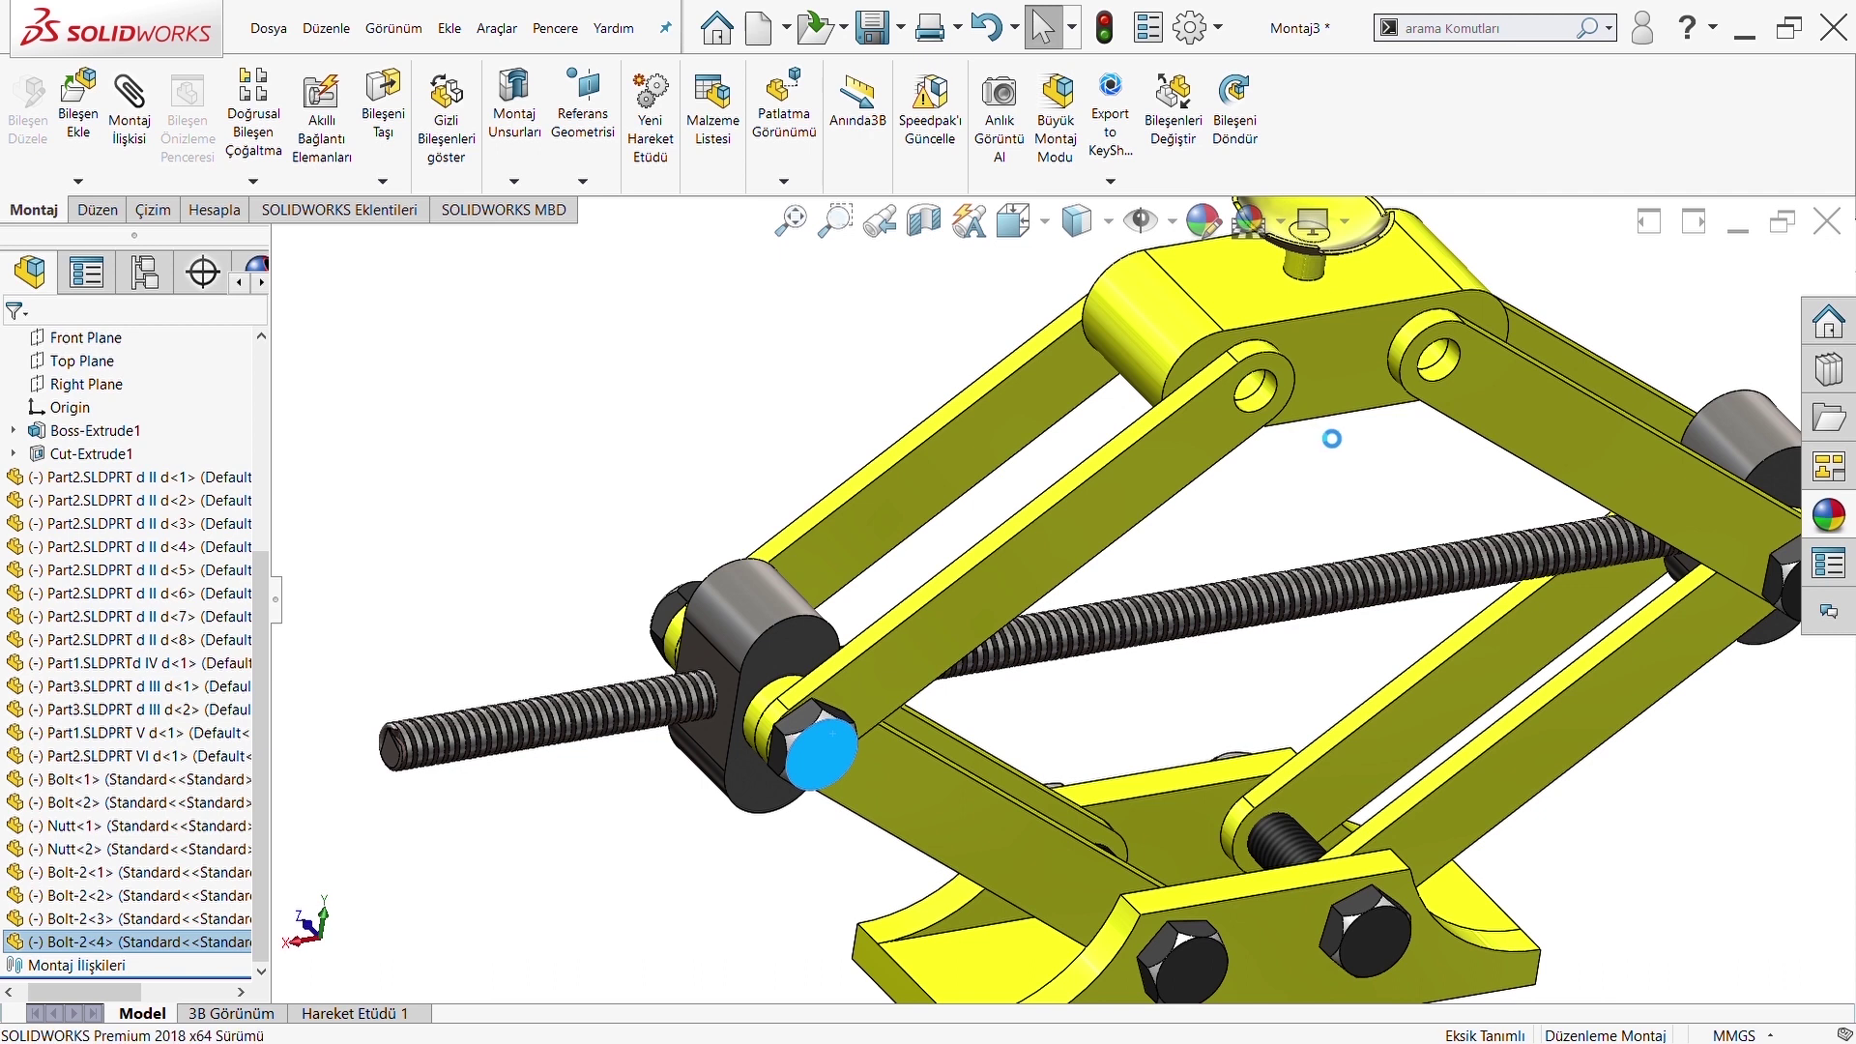
left_click_drag(1416, 455, 1416, 454, "ctrl")
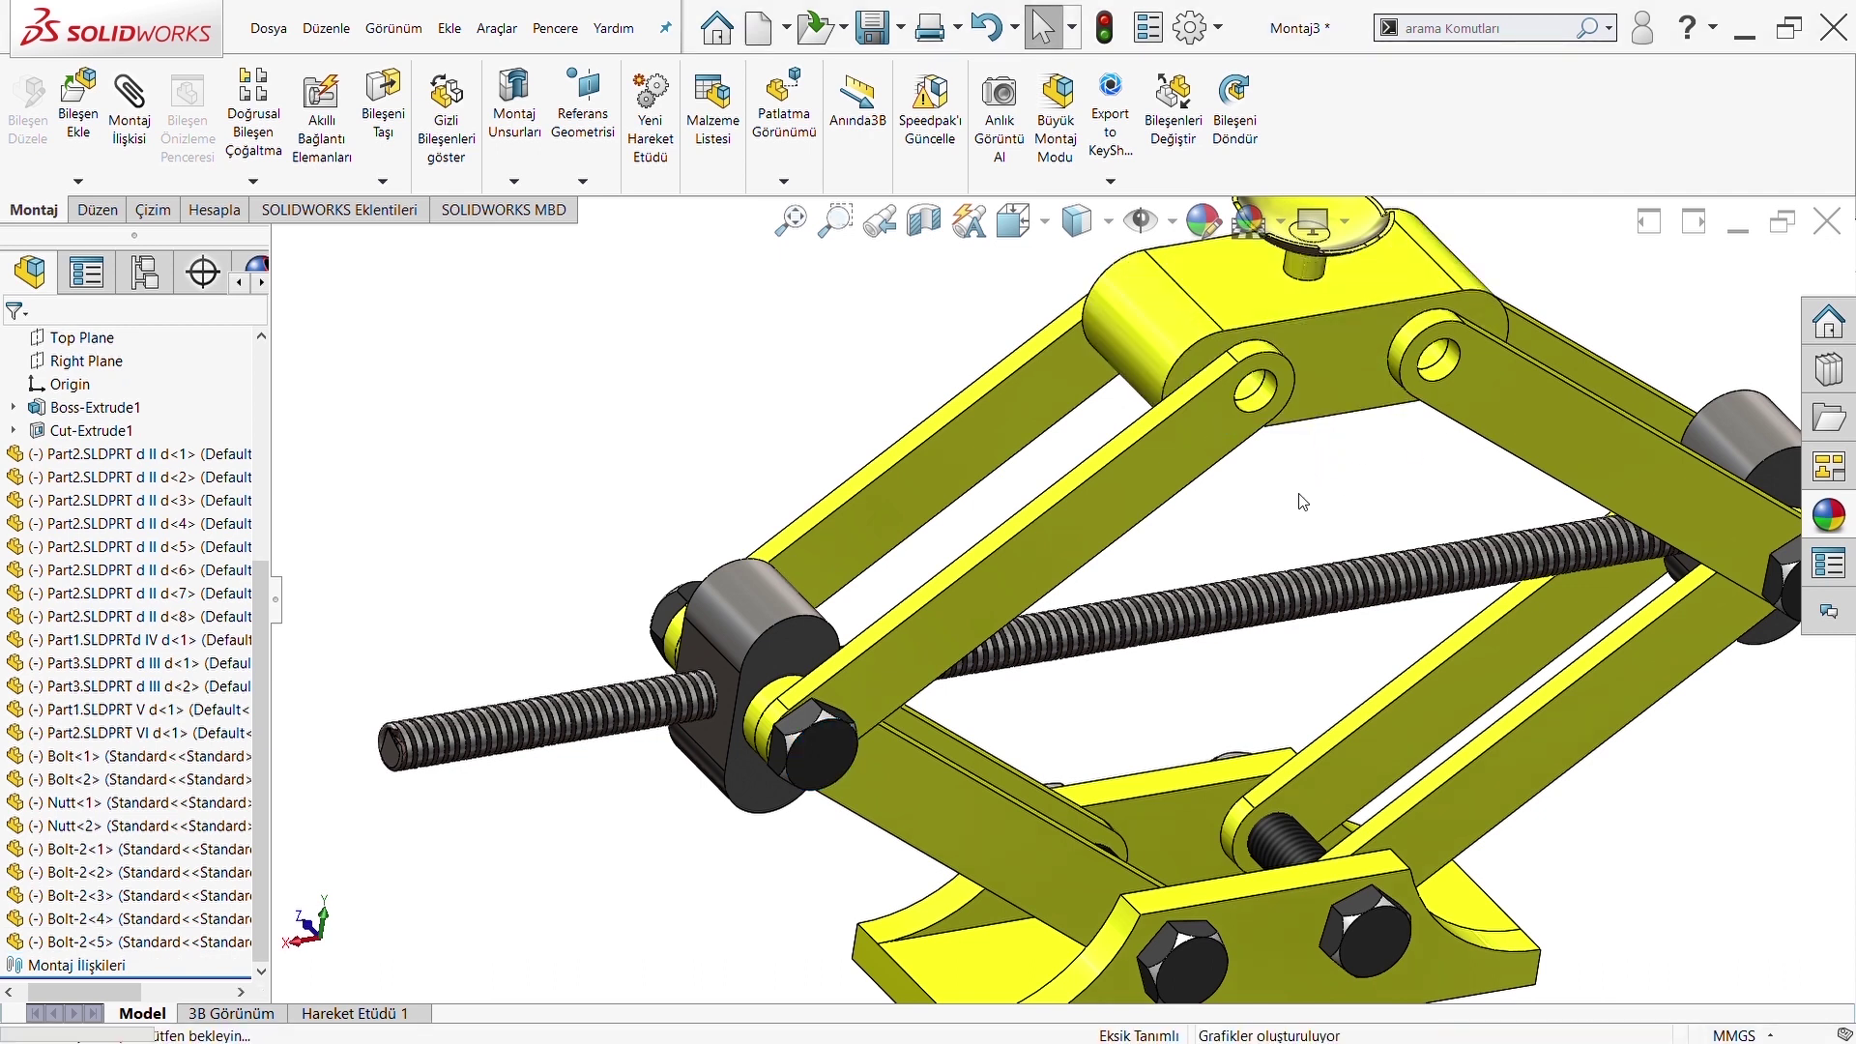
scroll(1285, 522, "up", 5)
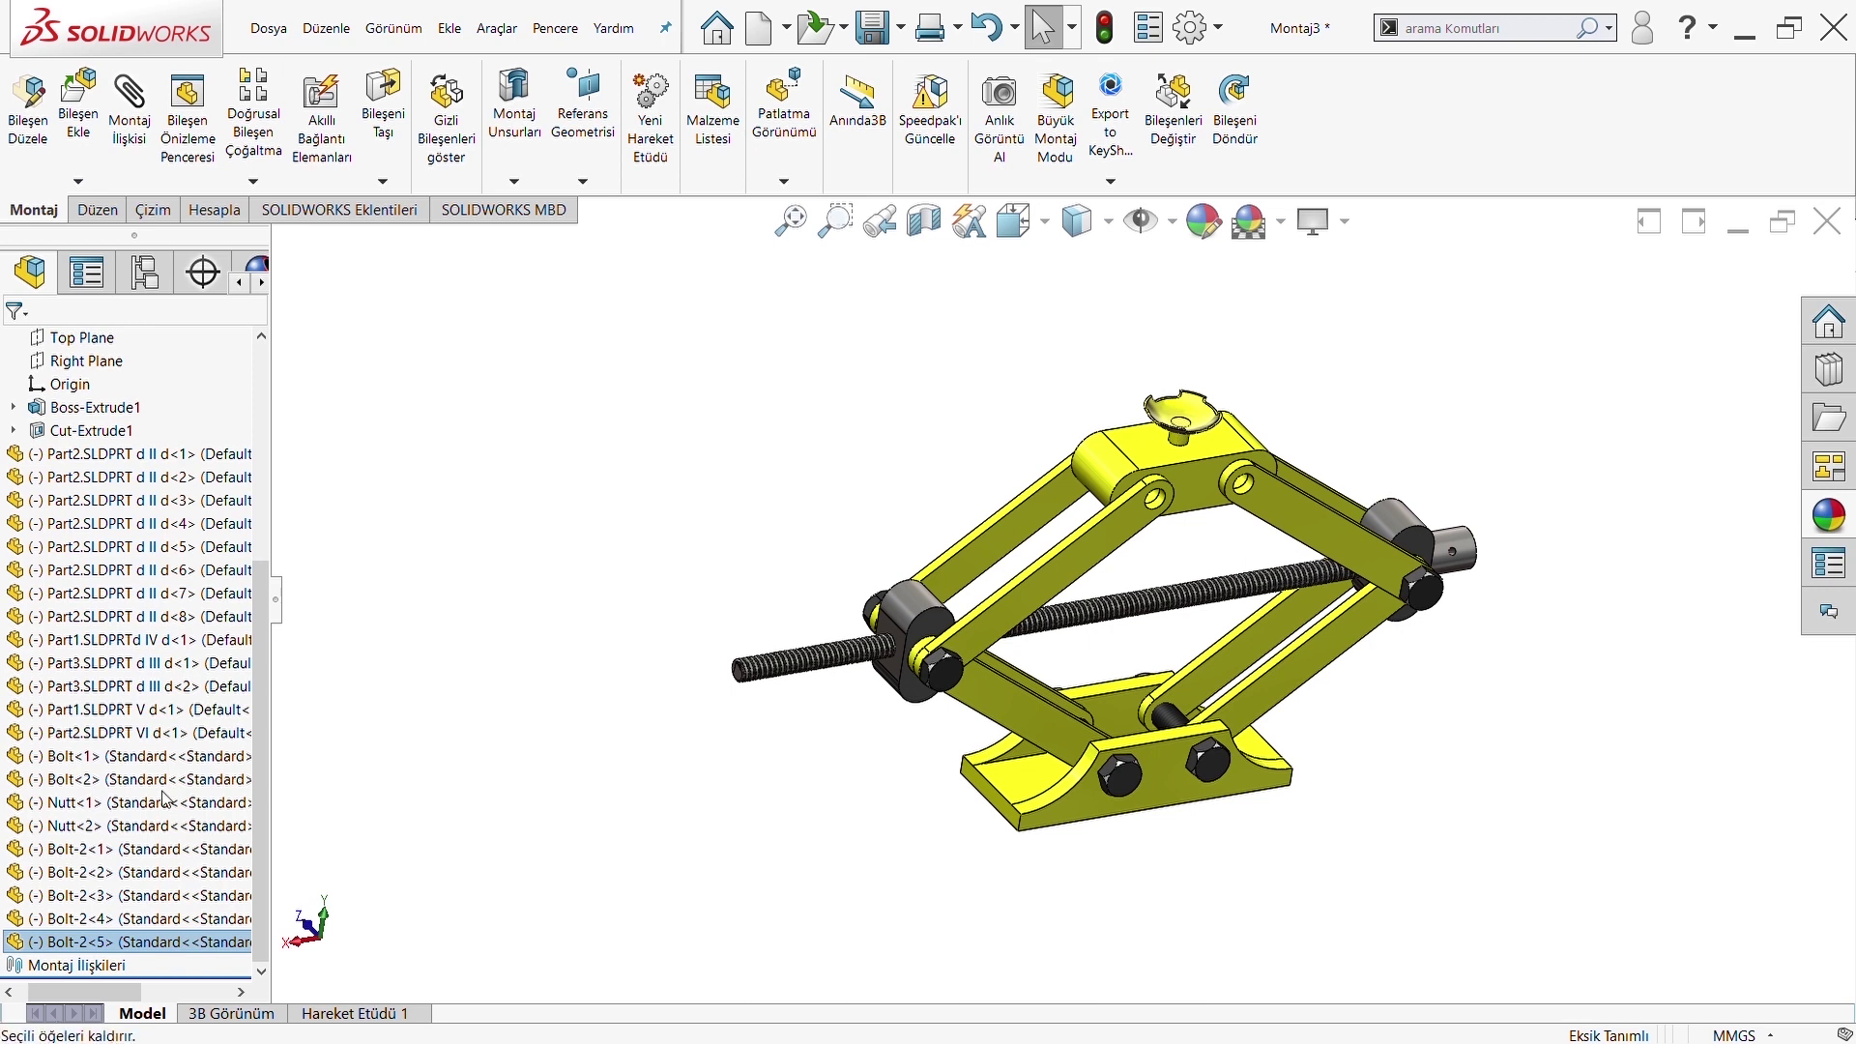
middle_click_drag(1027, 670, 1057, 692)
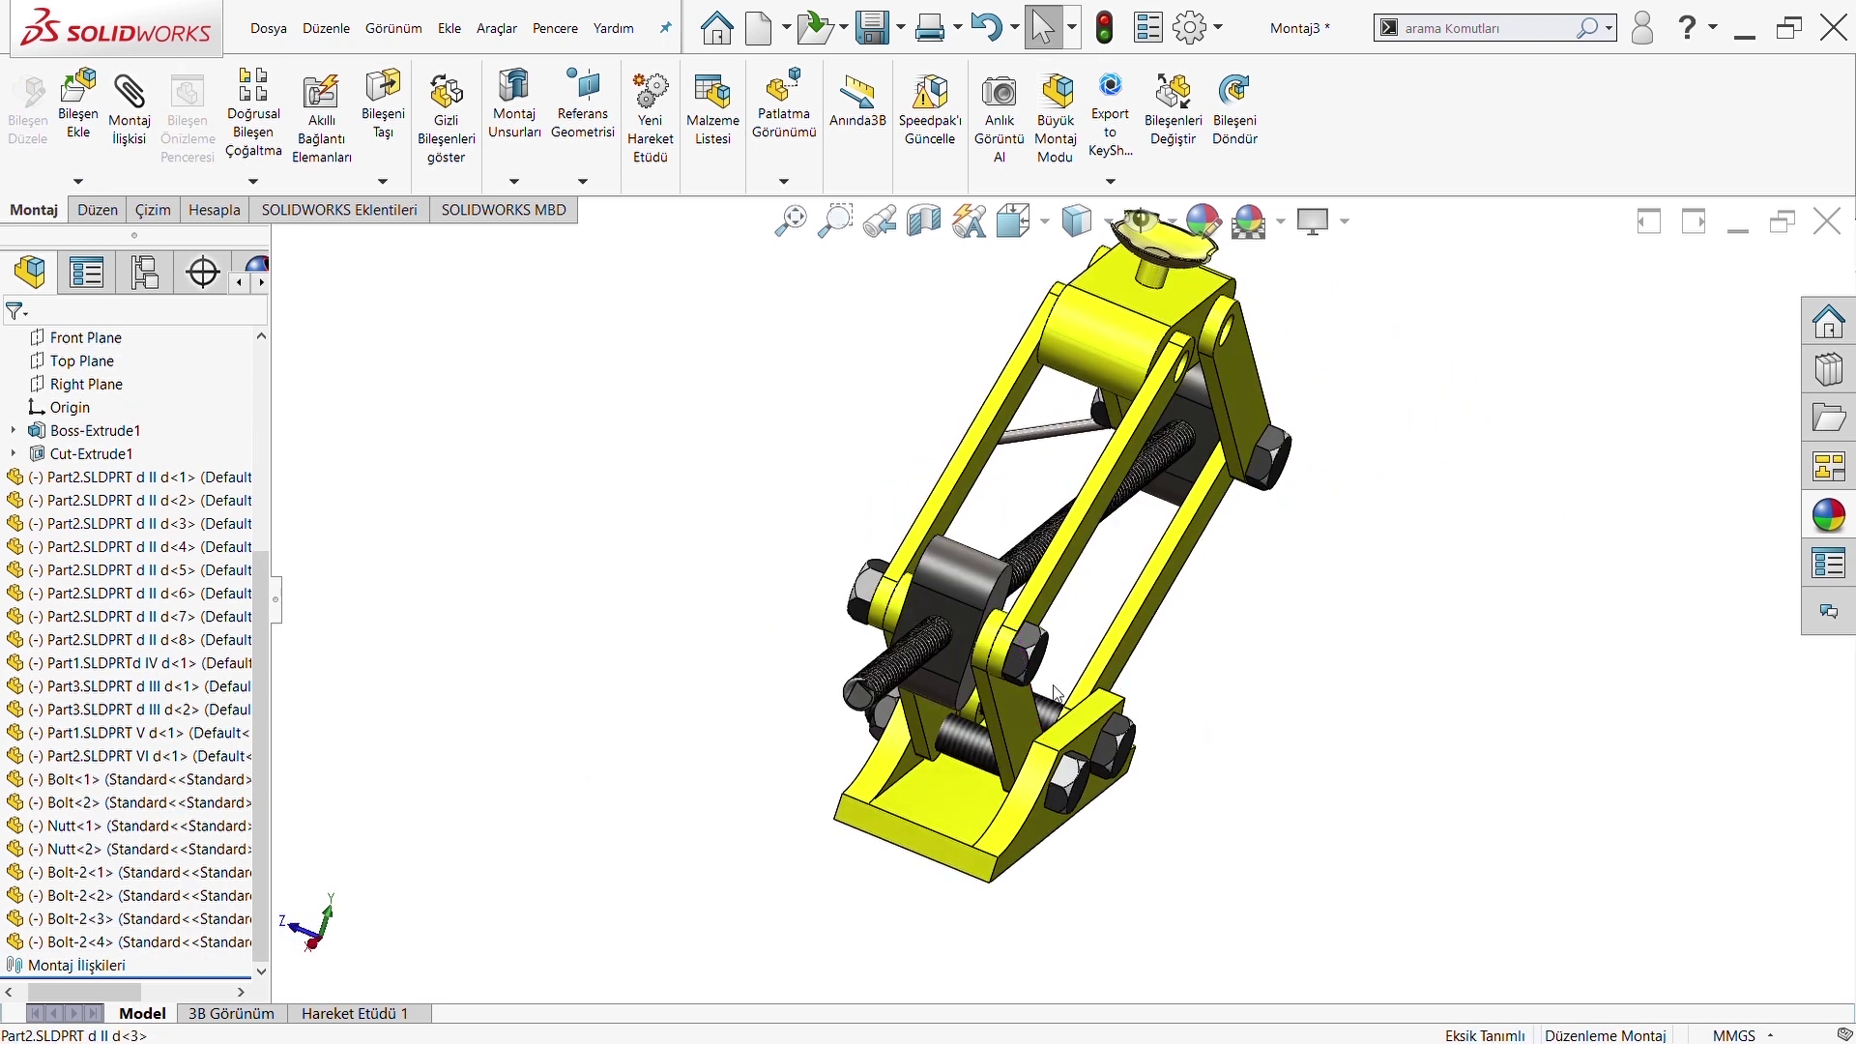
left_click_drag(1057, 664, 1278, 486)
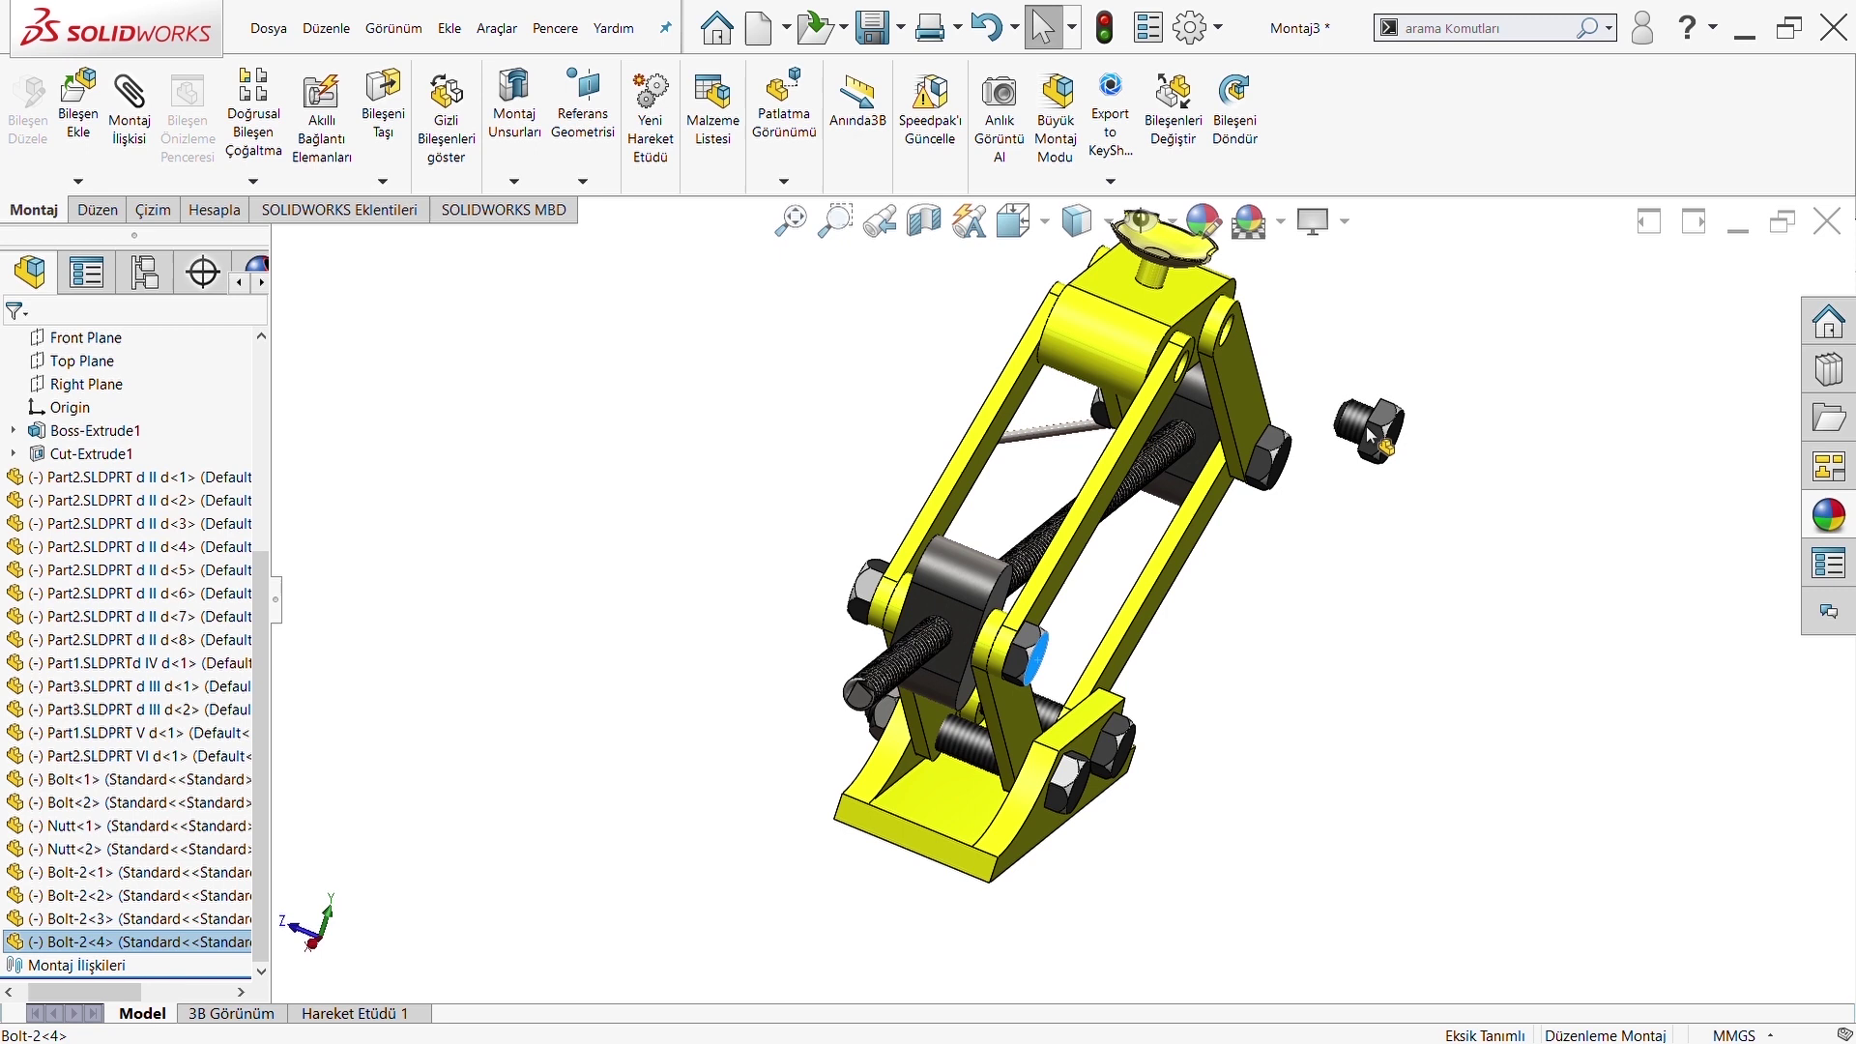
left_click_drag(1371, 435, 1371, 435, "ctrl")
scroll(1253, 394, "down", 3)
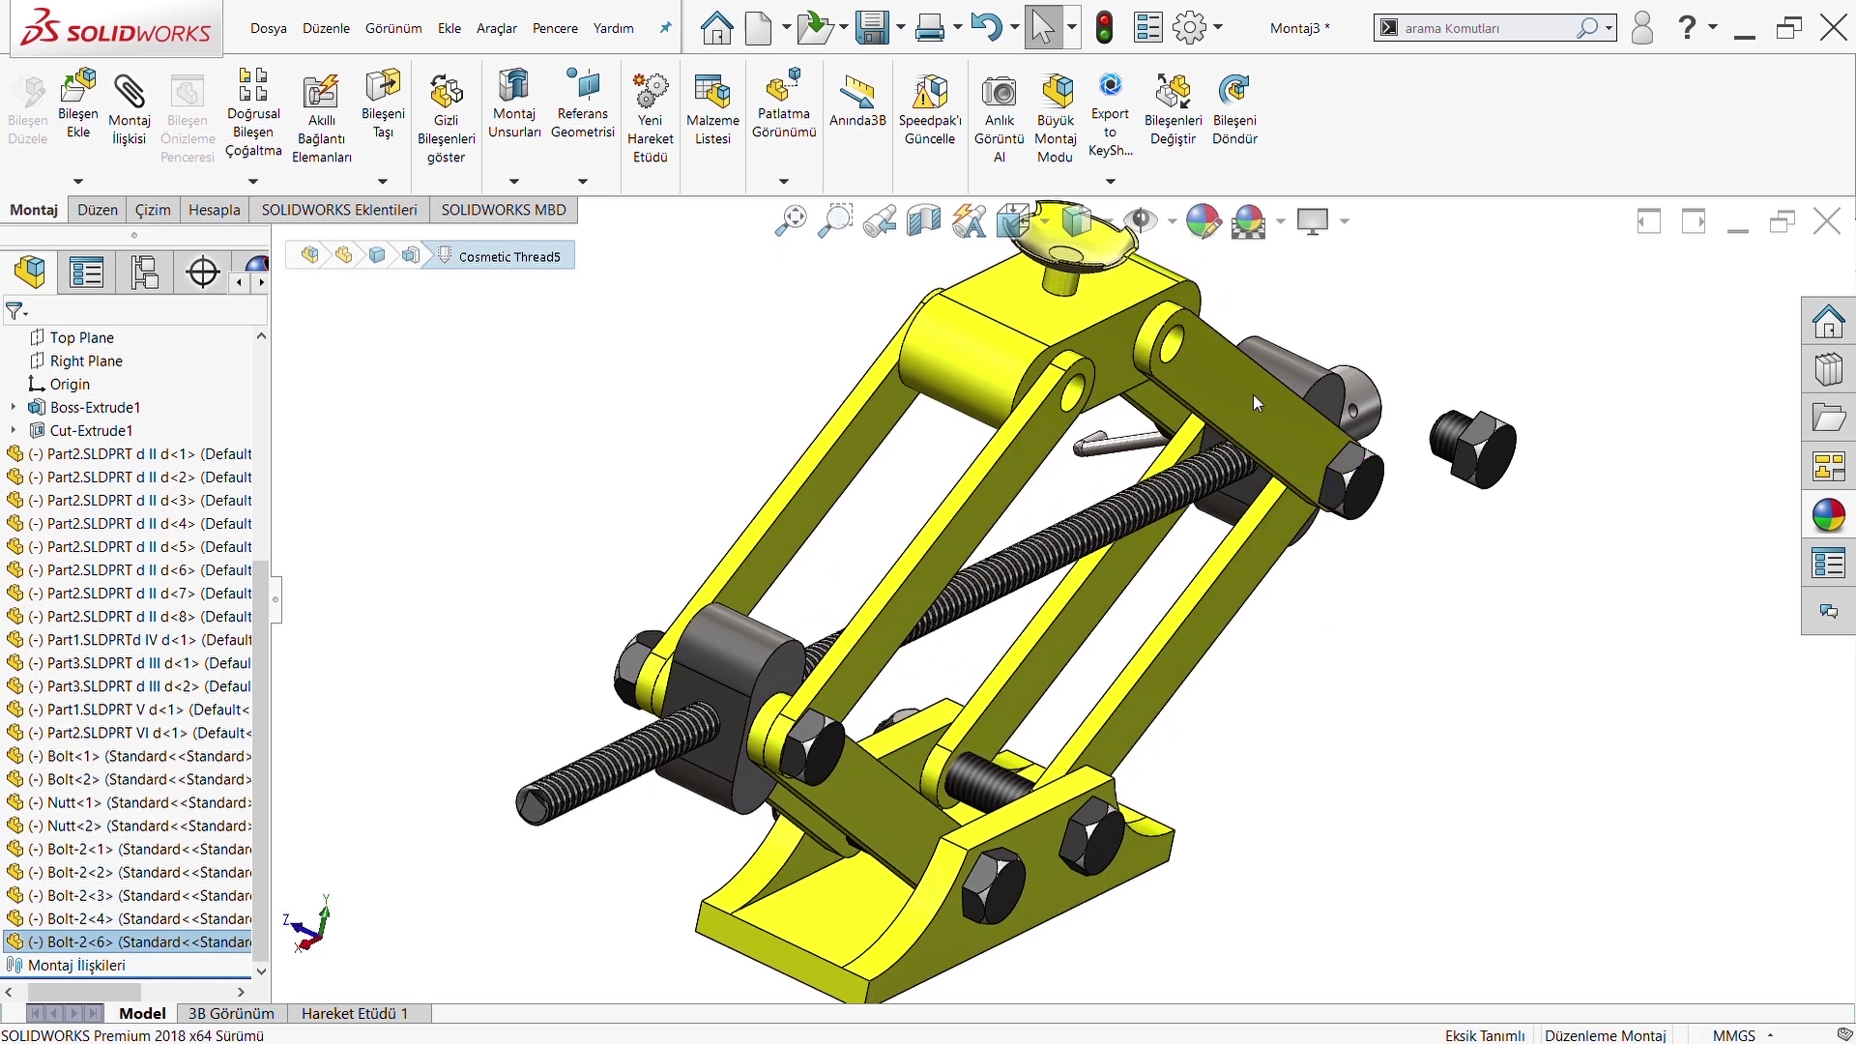
Mate the new bolt Bolt-2<6> concentric with the upper link pivot hole
left_click(1446, 435)
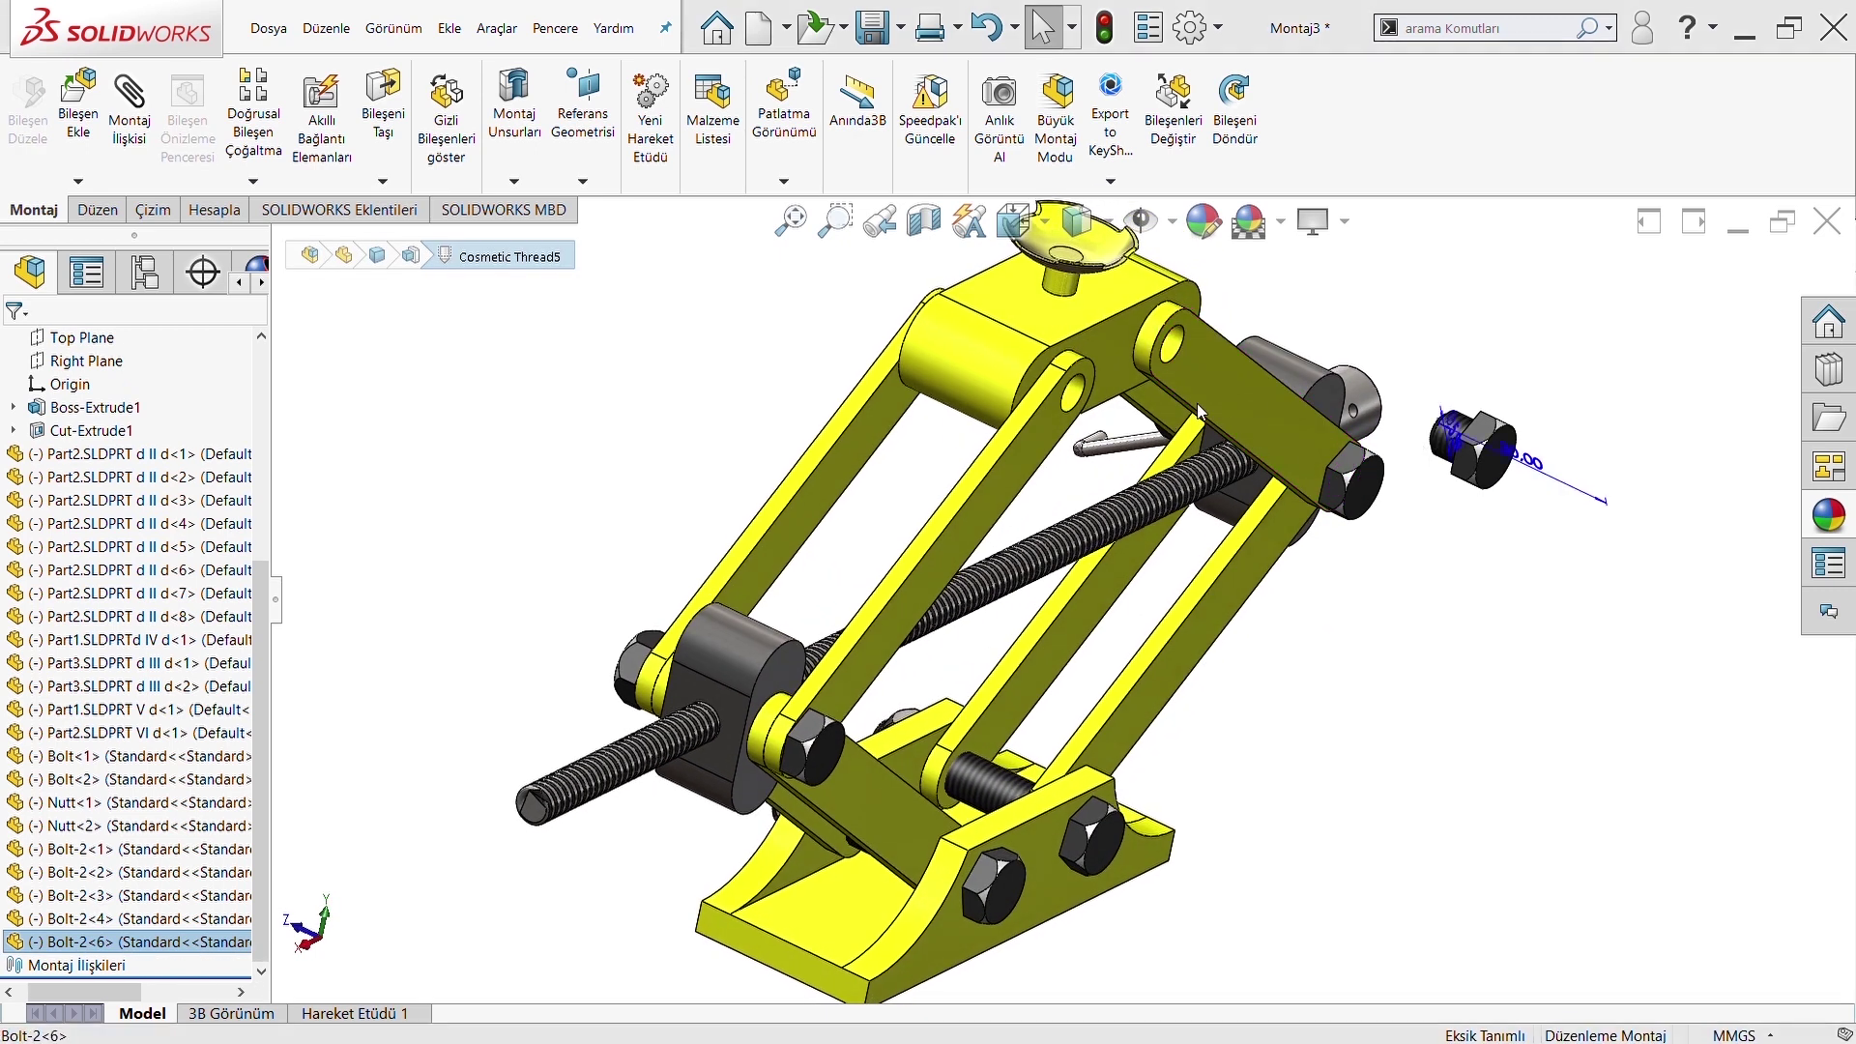
left_click(1445, 529)
scroll(1417, 444, "down", 4)
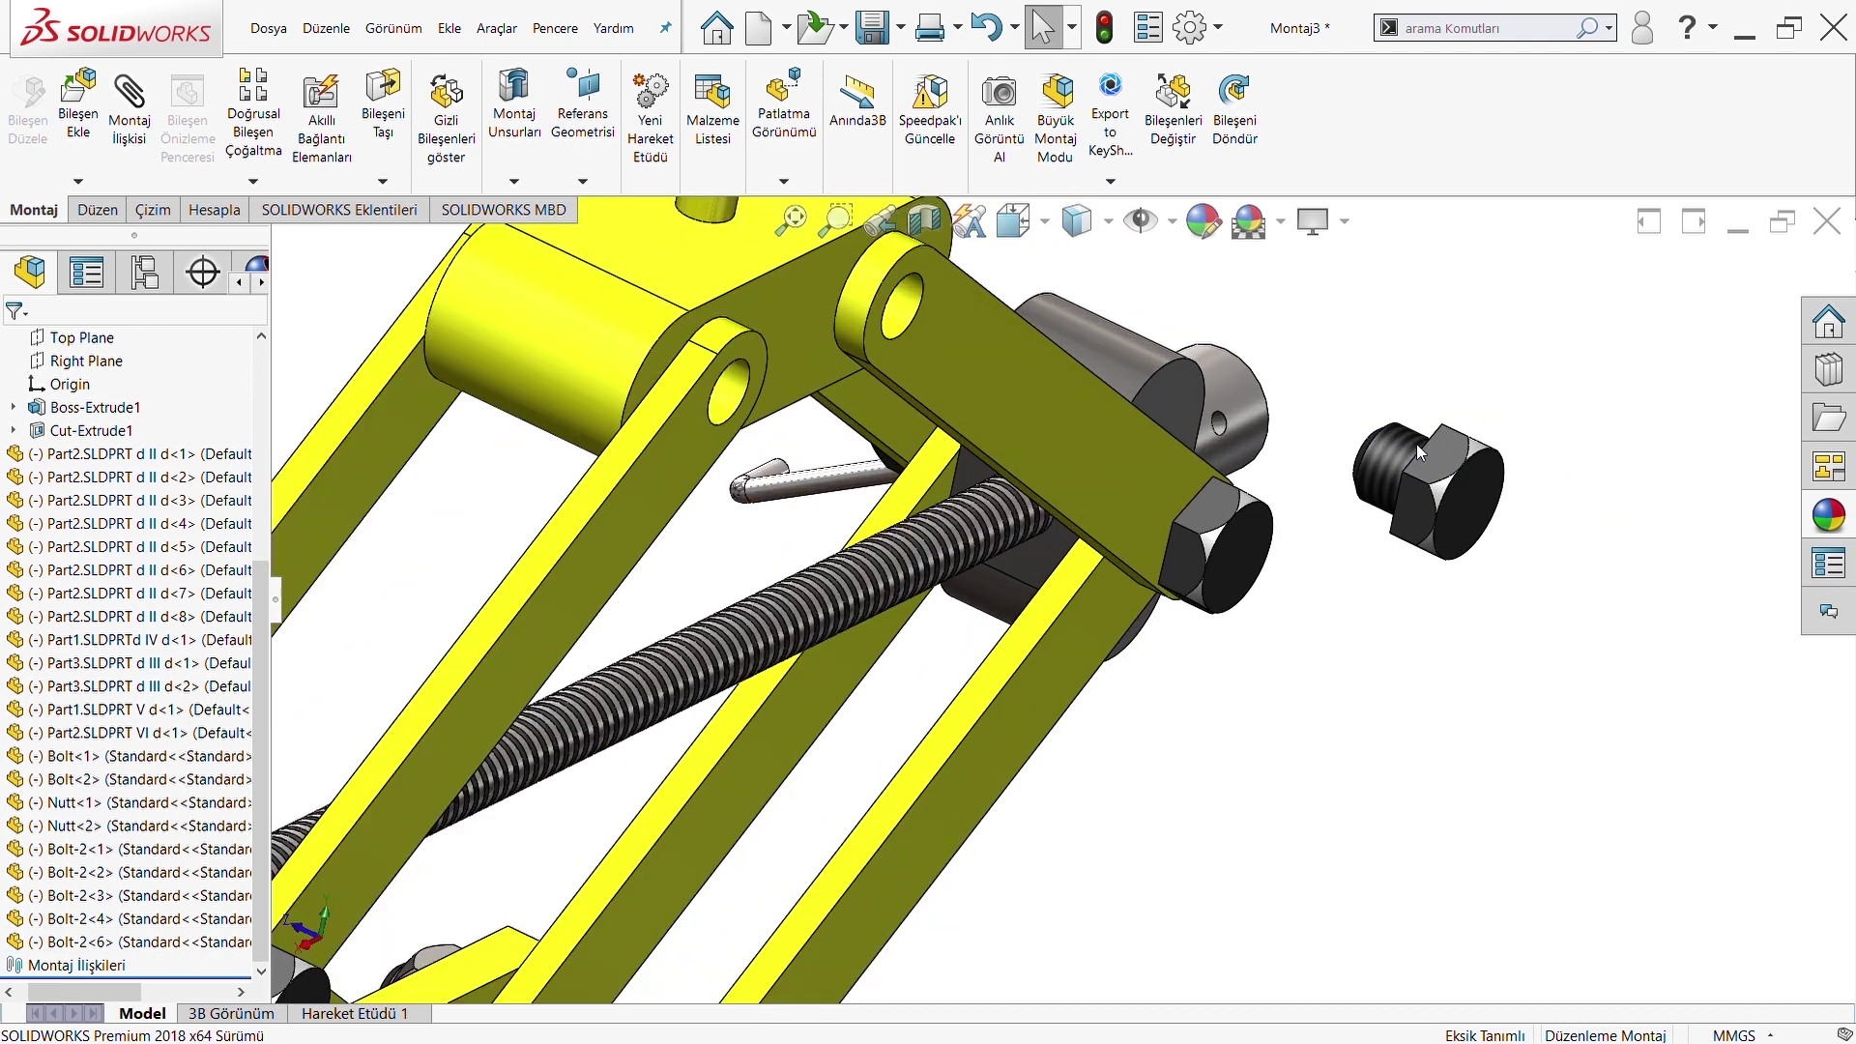
left_click(1417, 444)
scroll(1054, 602, "up", 3)
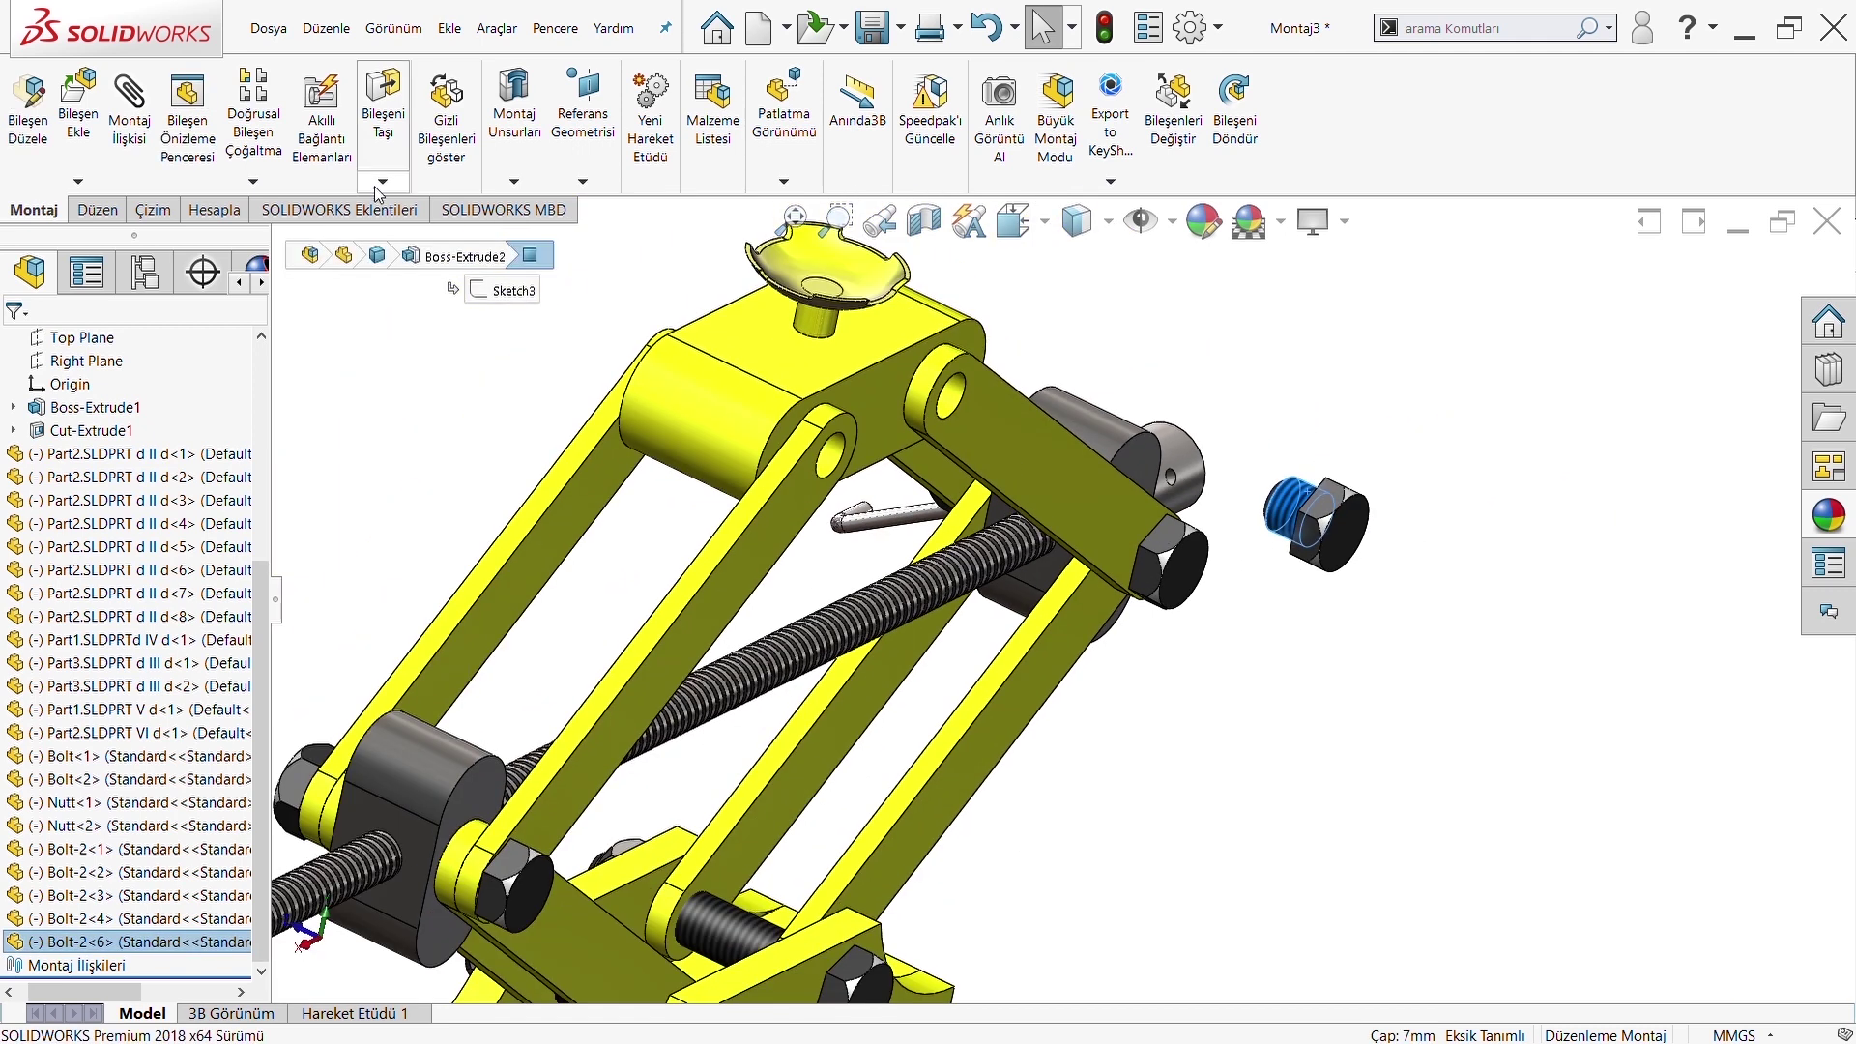
left_click(130, 123)
left_click(957, 405)
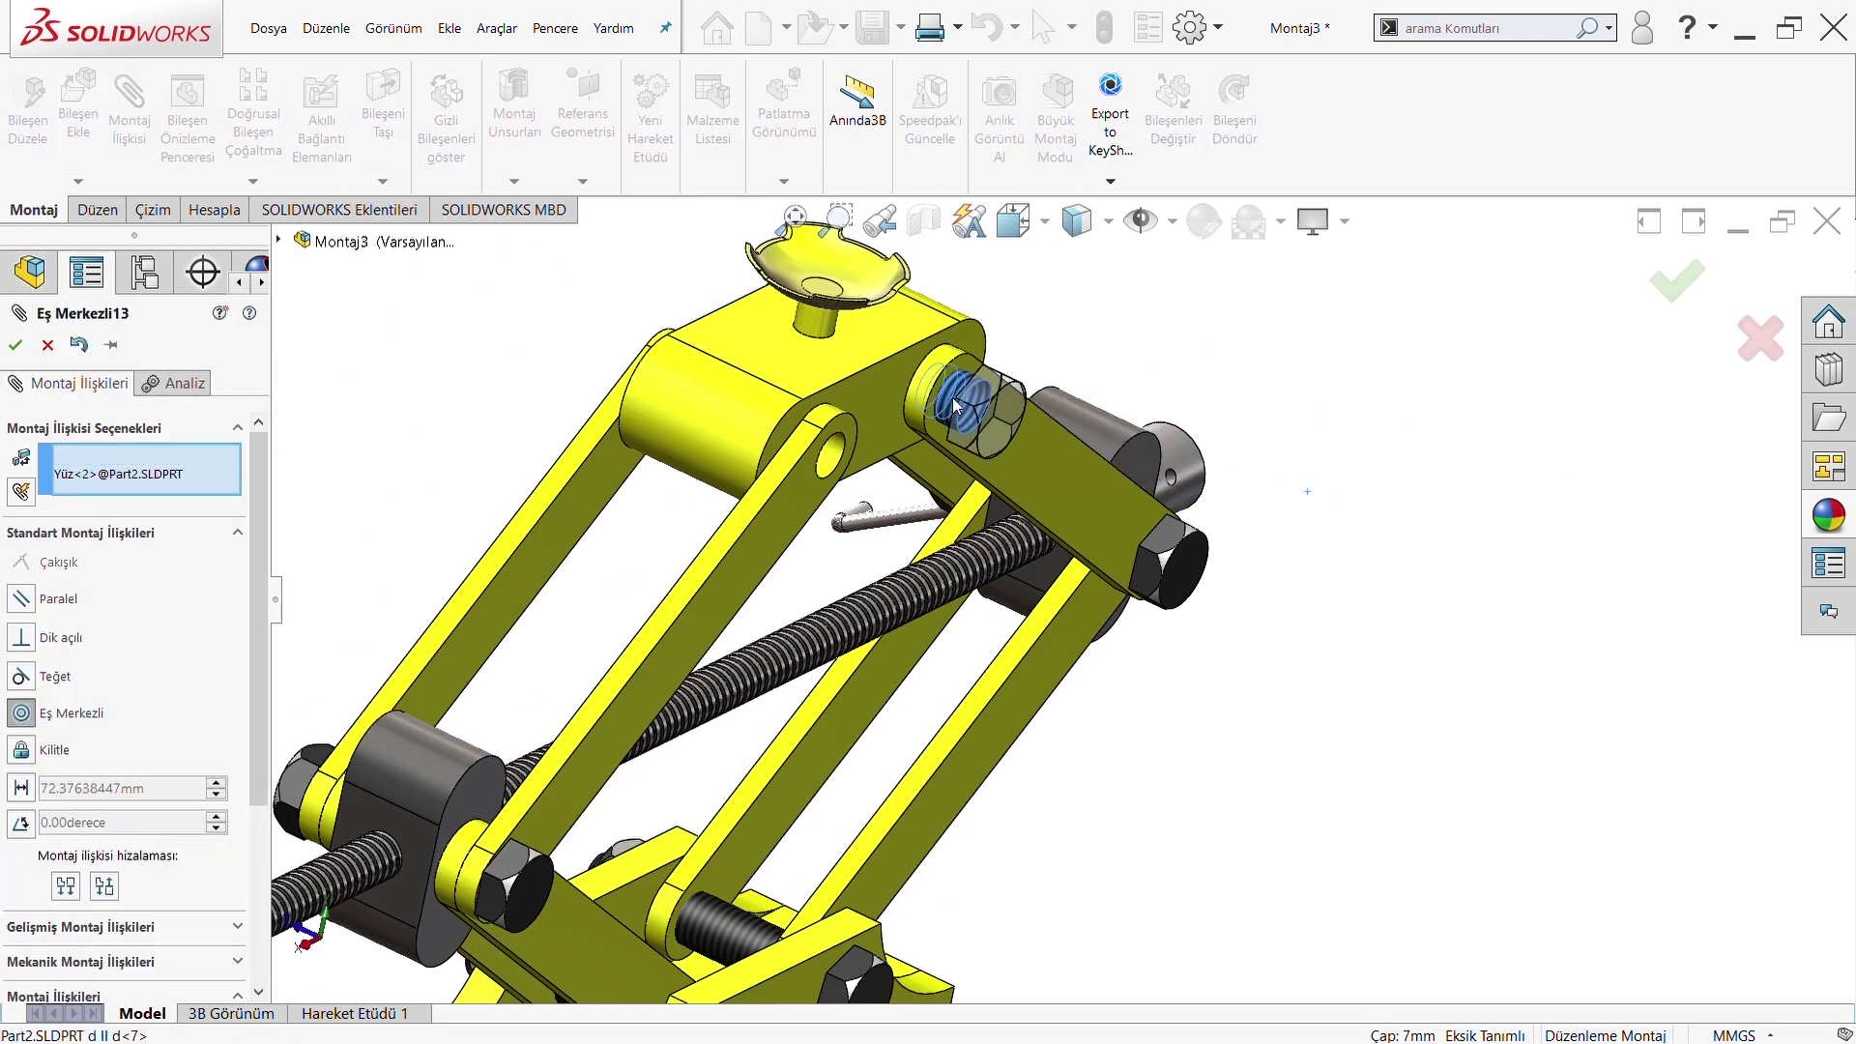
left_click(957, 405)
key("Return")
key("Return")
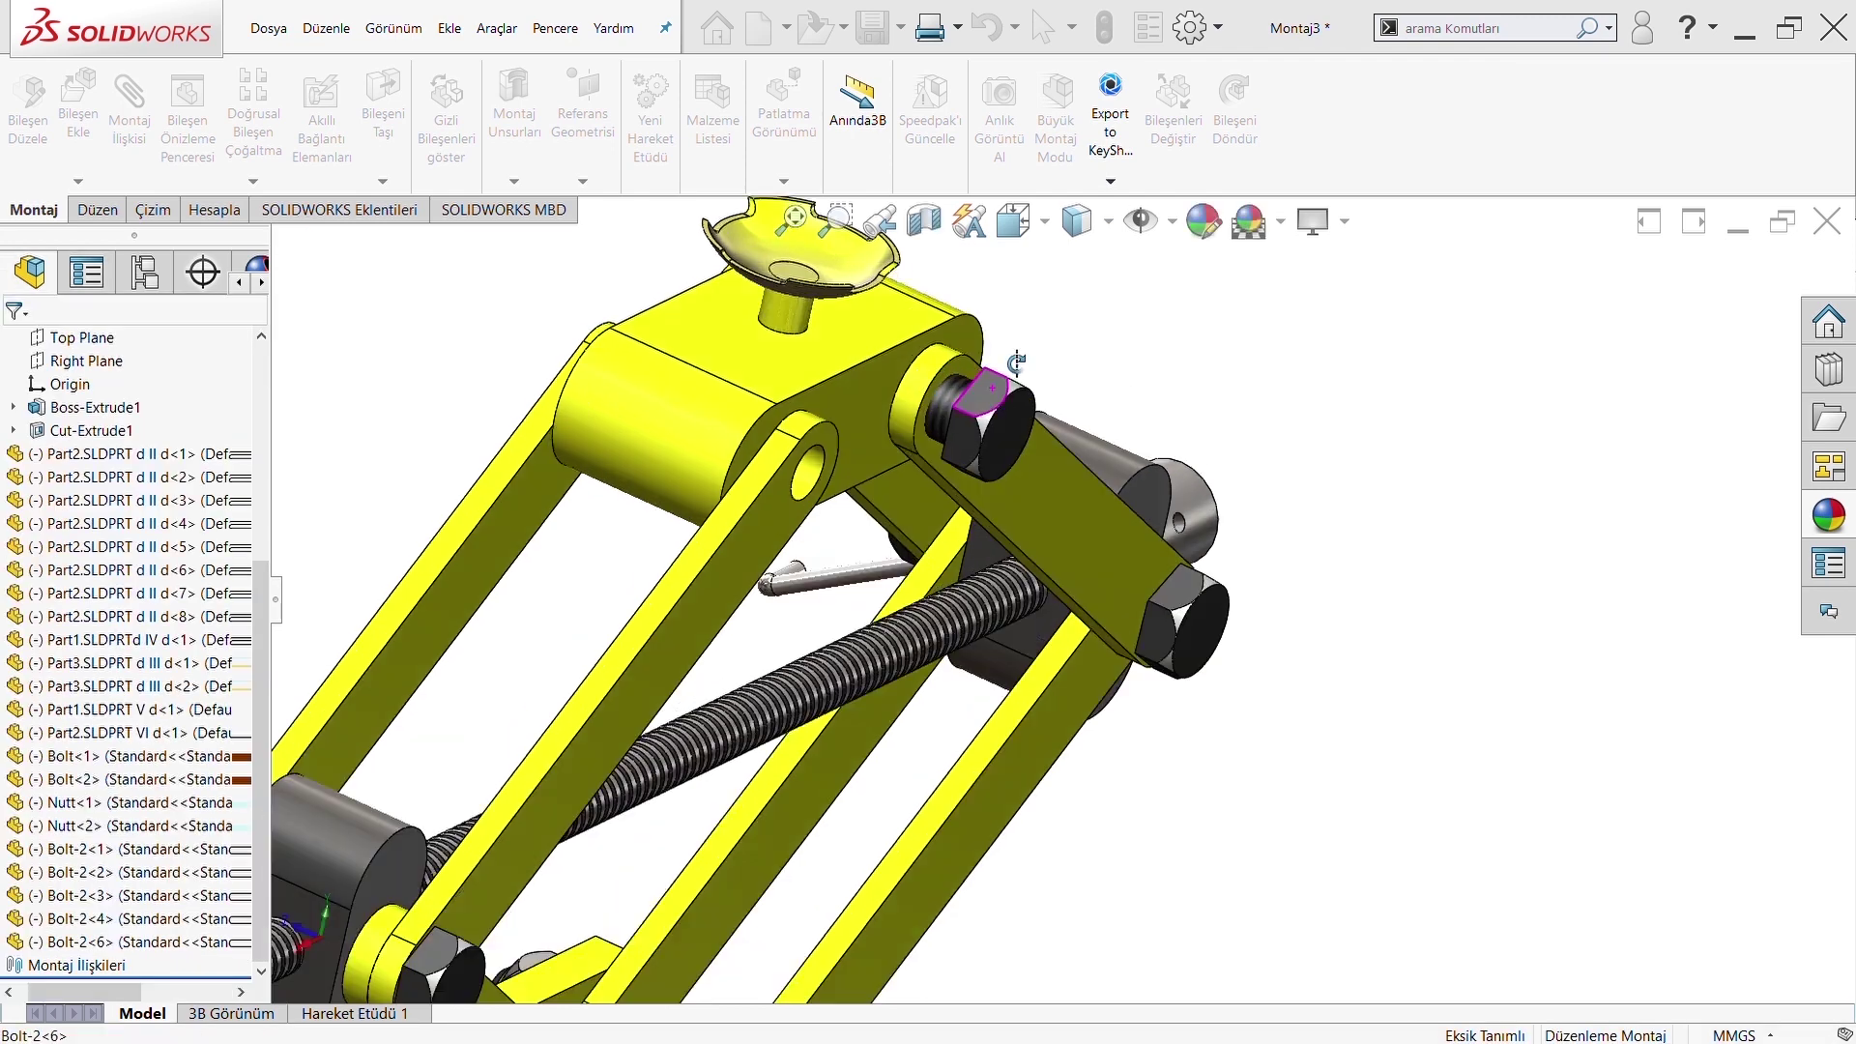
Seat the bolt head flush against the link face, then drag out another bolt copy
middle_click_drag(1006, 373, 650, 344)
scroll(1020, 420, "up", 3)
left_click(1020, 427)
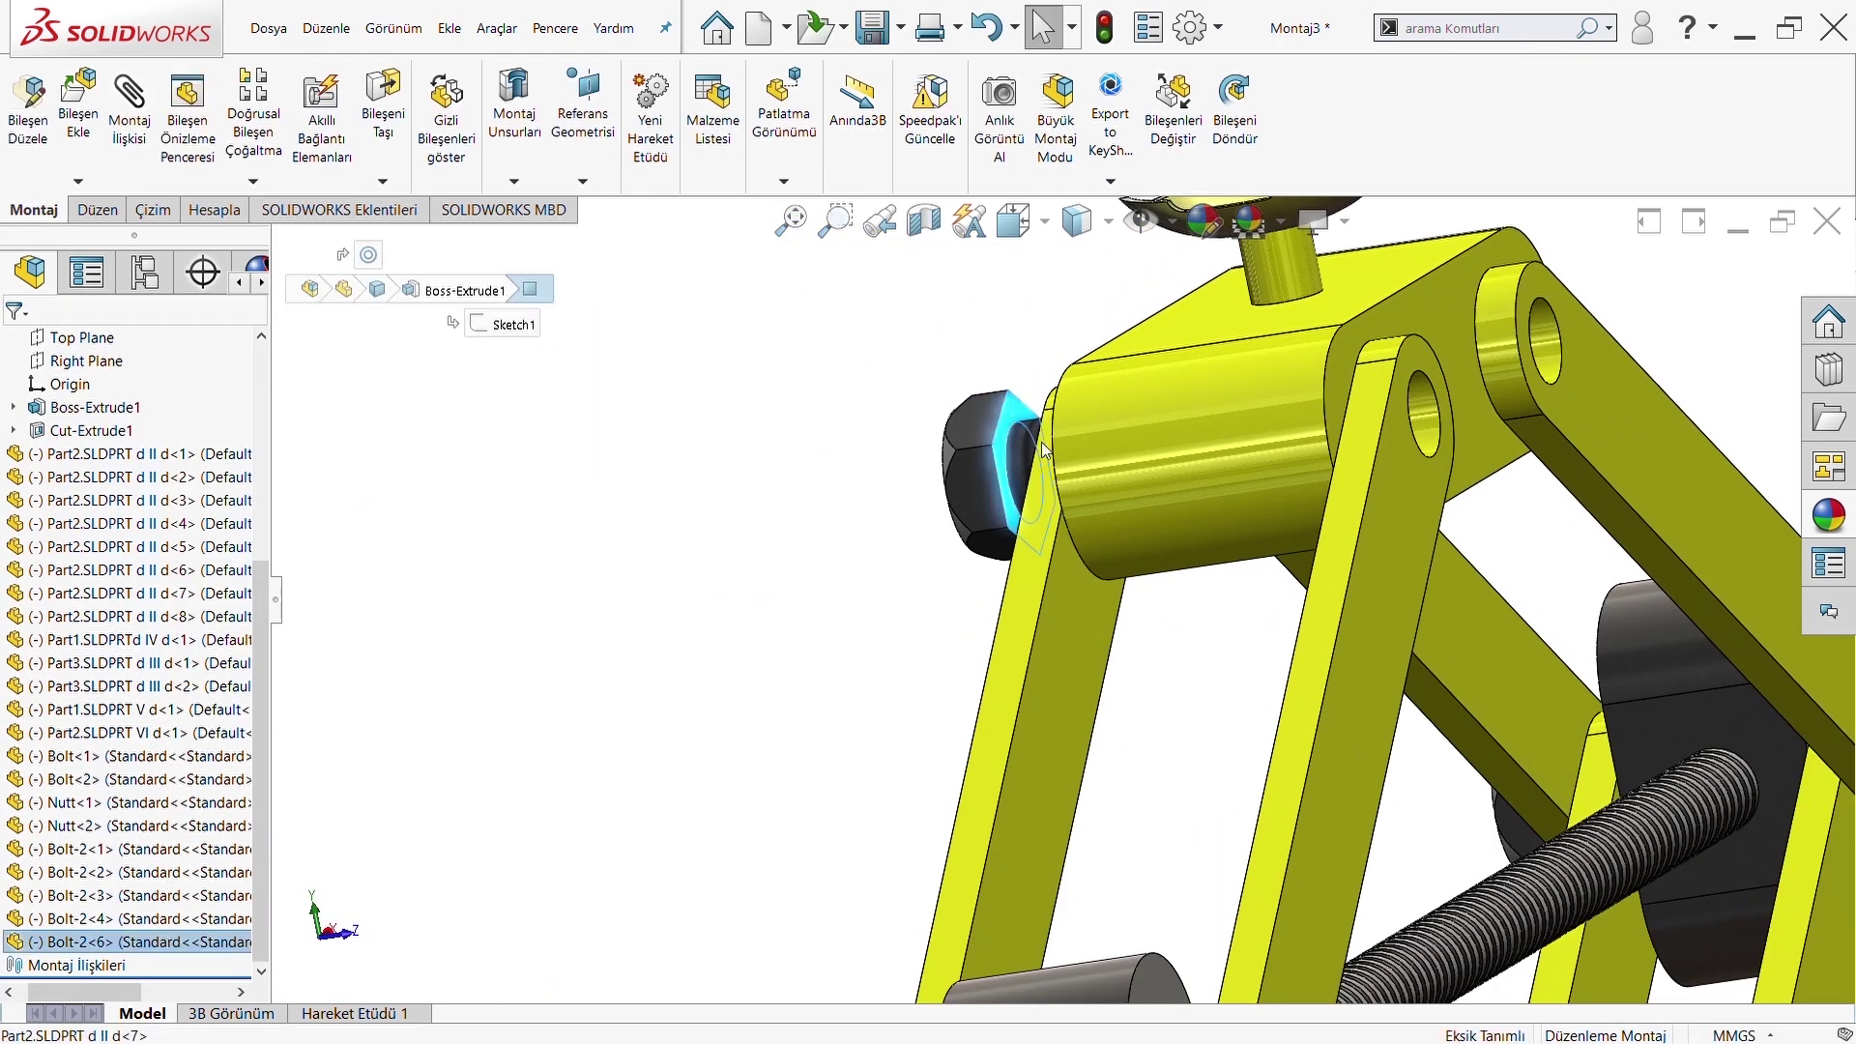
middle_click_drag(1021, 427, 1022, 467)
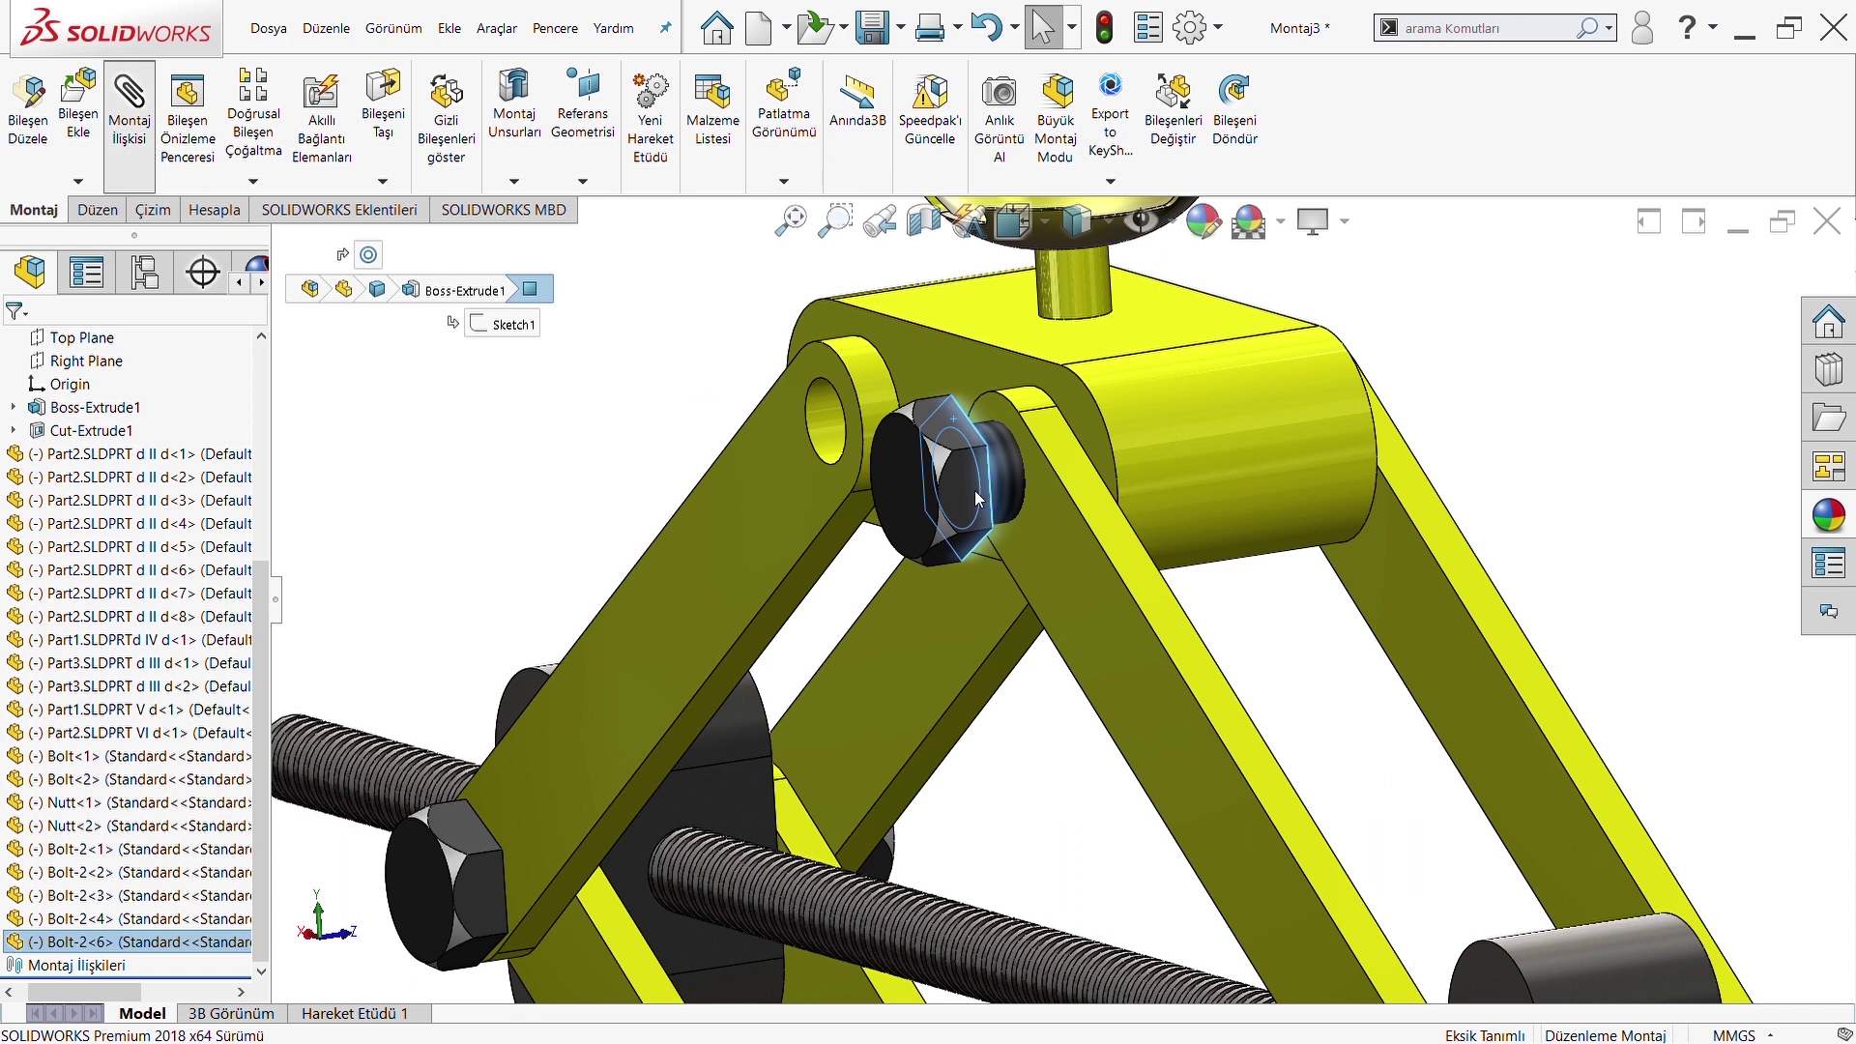
left_click(1040, 523)
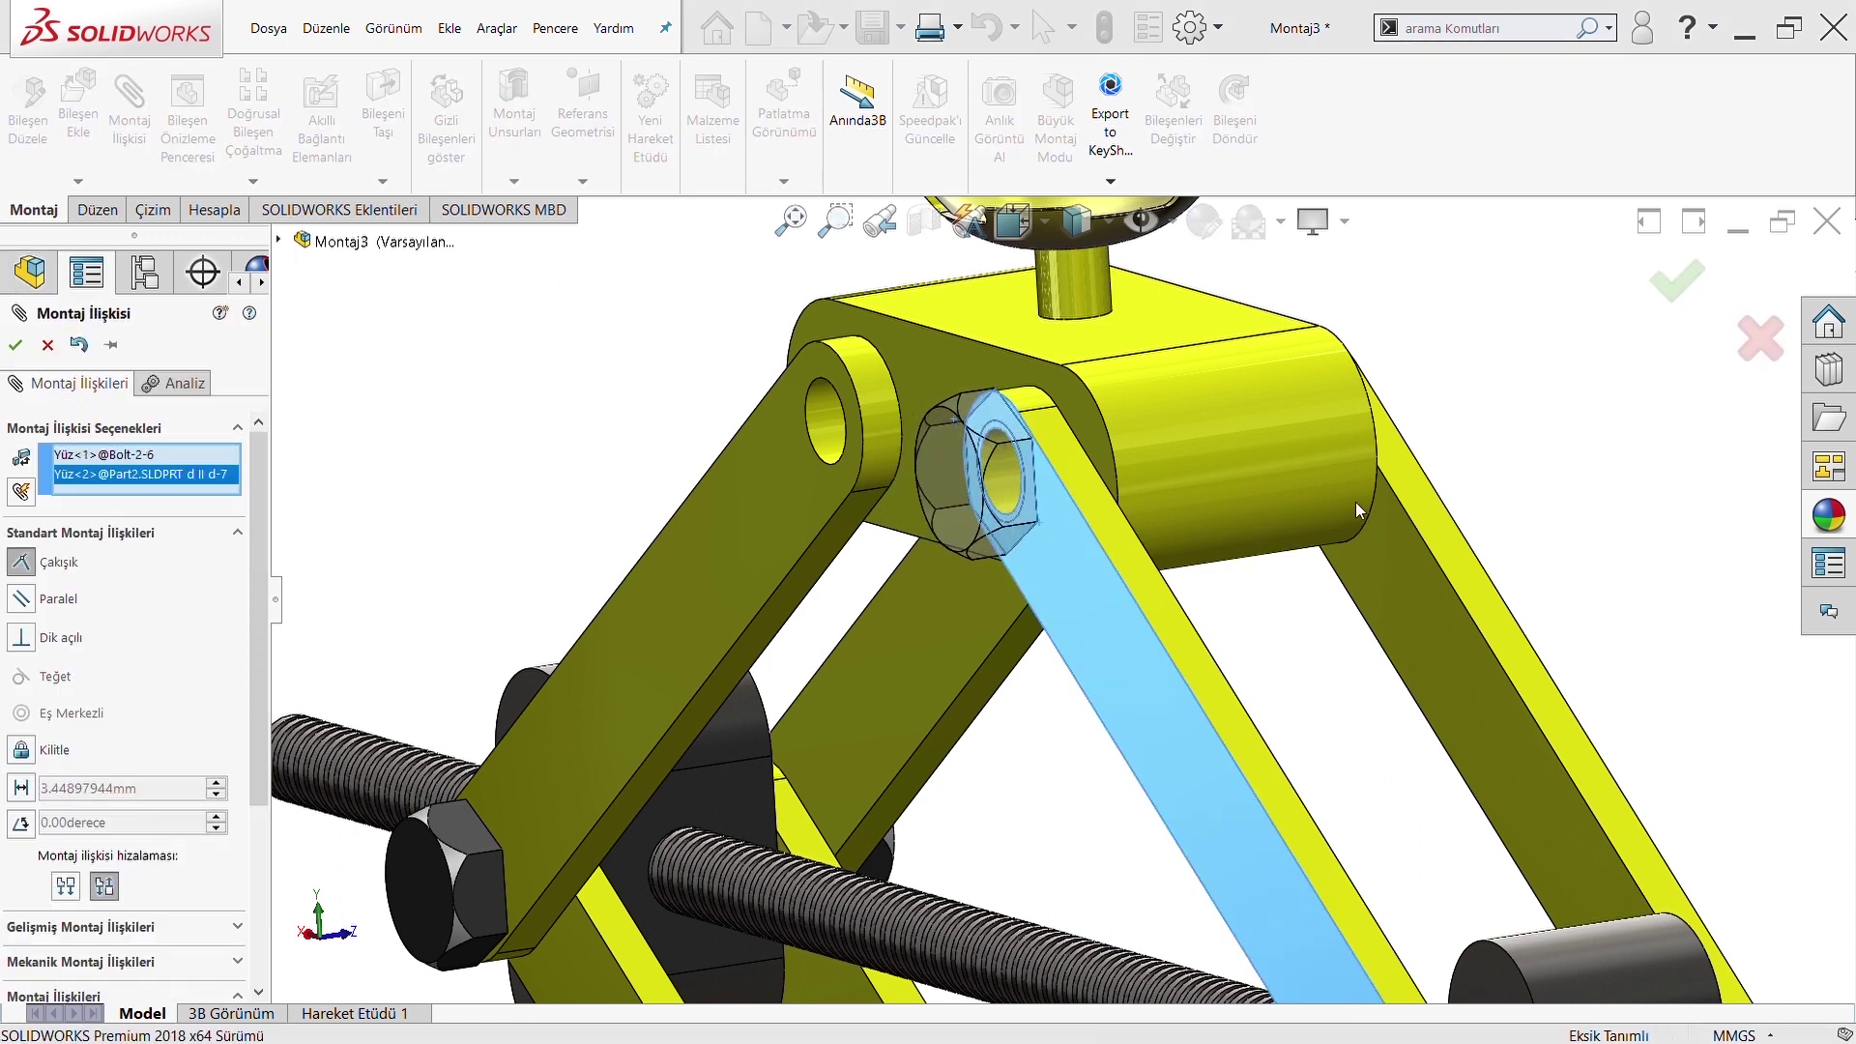
key("Return")
key("Return")
left_click_drag(965, 497, 619, 398, "ctrl")
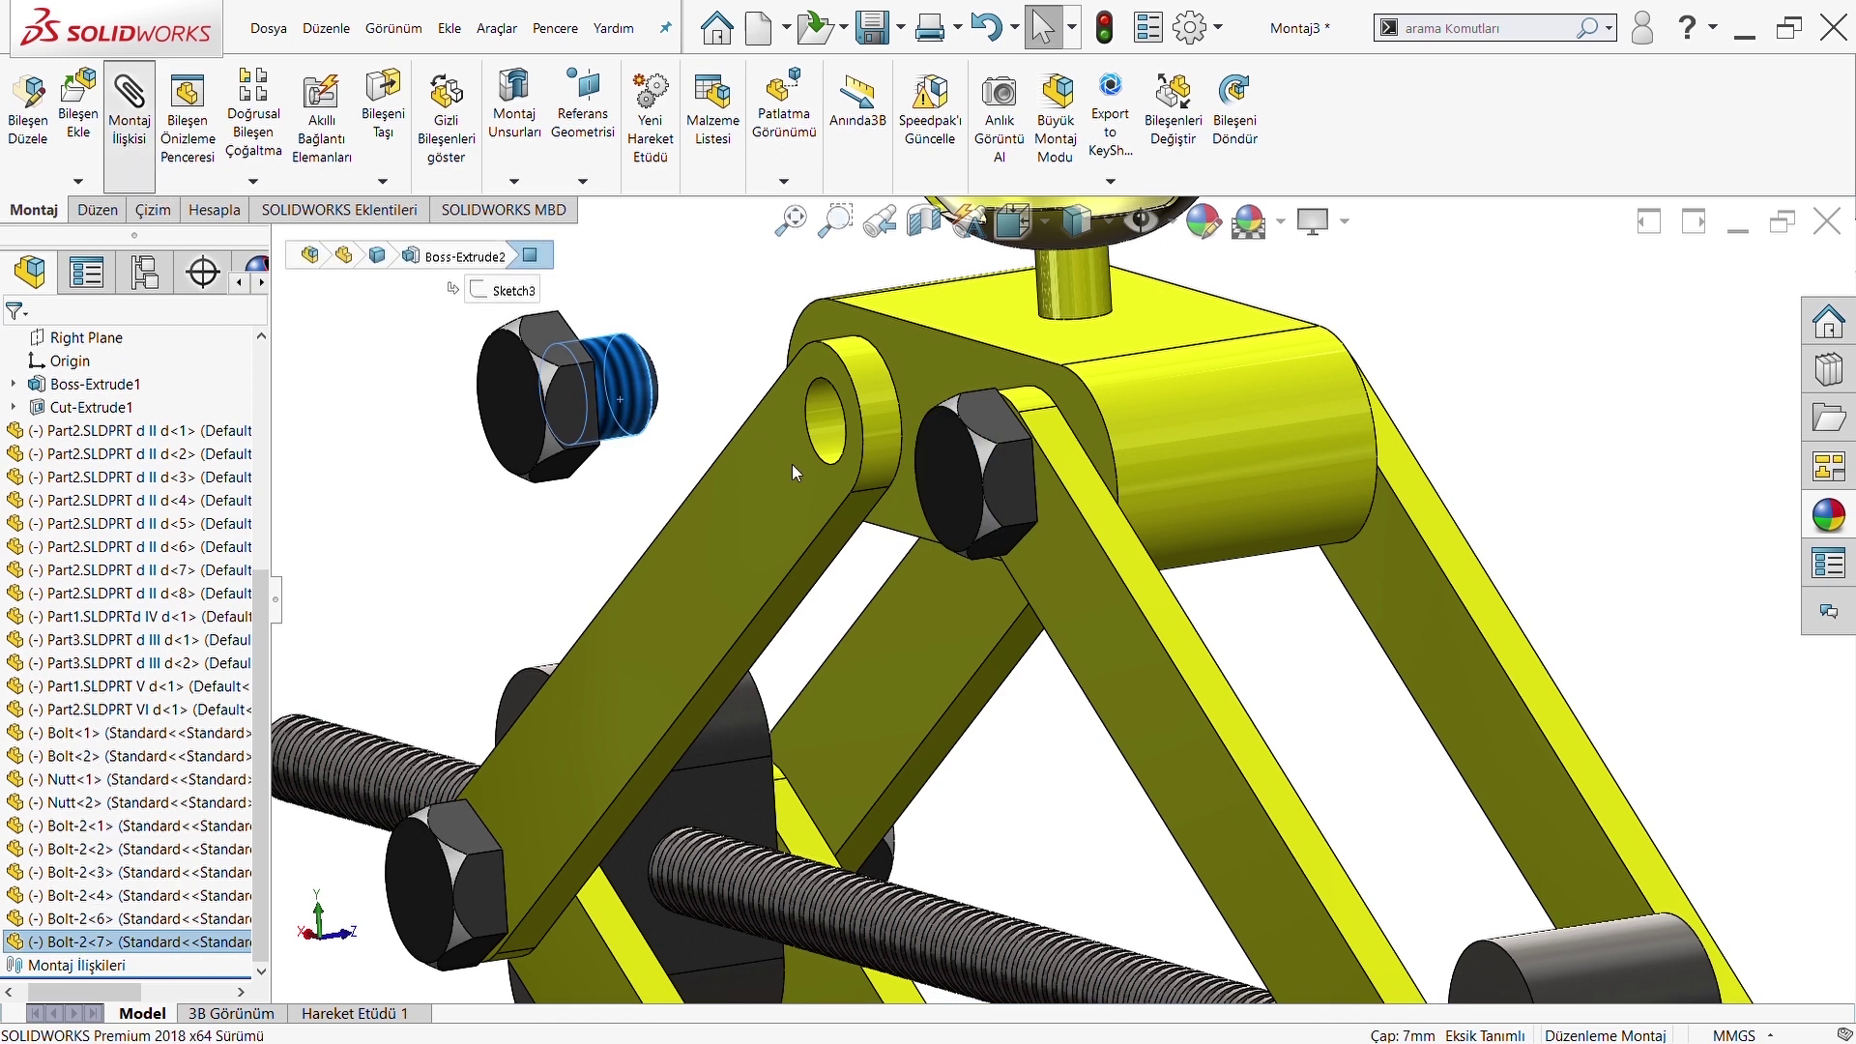
Mate Bolt-2<7> concentric in the empty upper link hole with its head coincident to the link face
key("m")
left_click(825, 424)
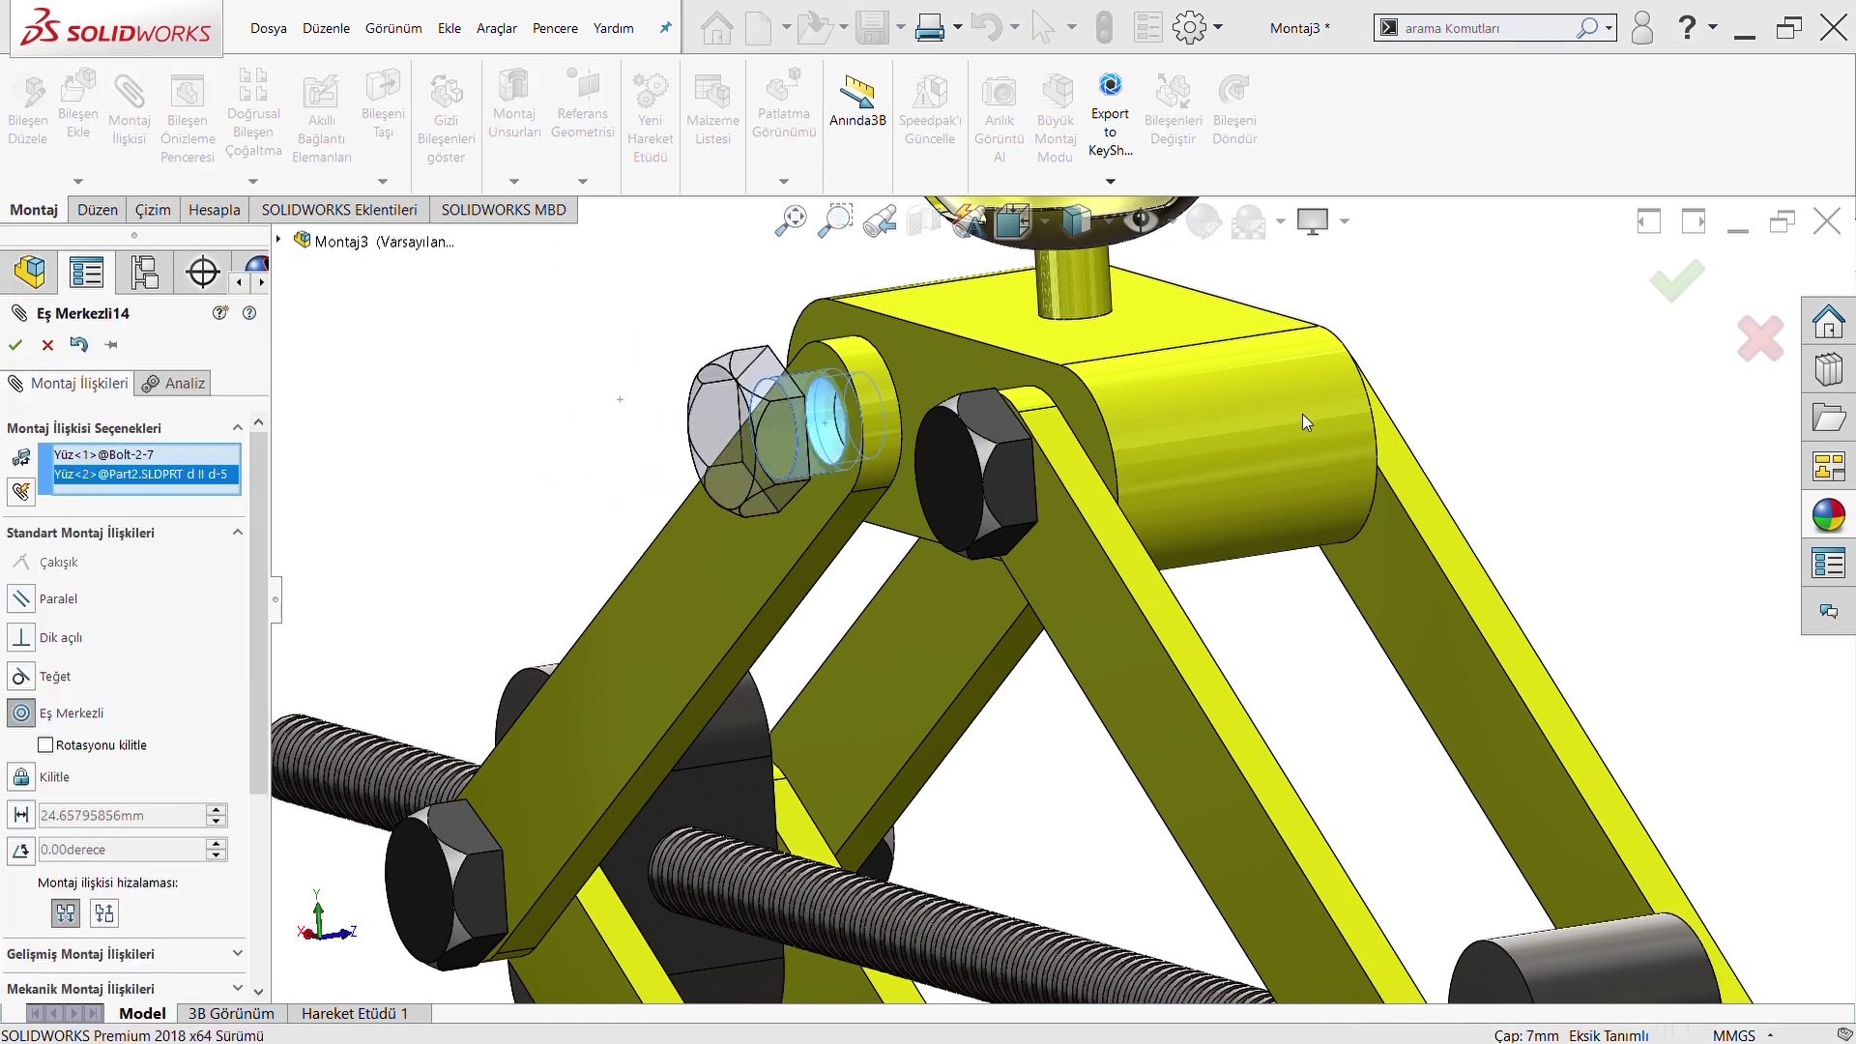
key("Return")
key("Return")
mouse_move(1303, 409)
middle_mouse_down()
mouse_move(796, 390)
mouse_move(761, 328)
middle_mouse_up()
left_click(762, 328)
scroll(856, 356, "down", 3)
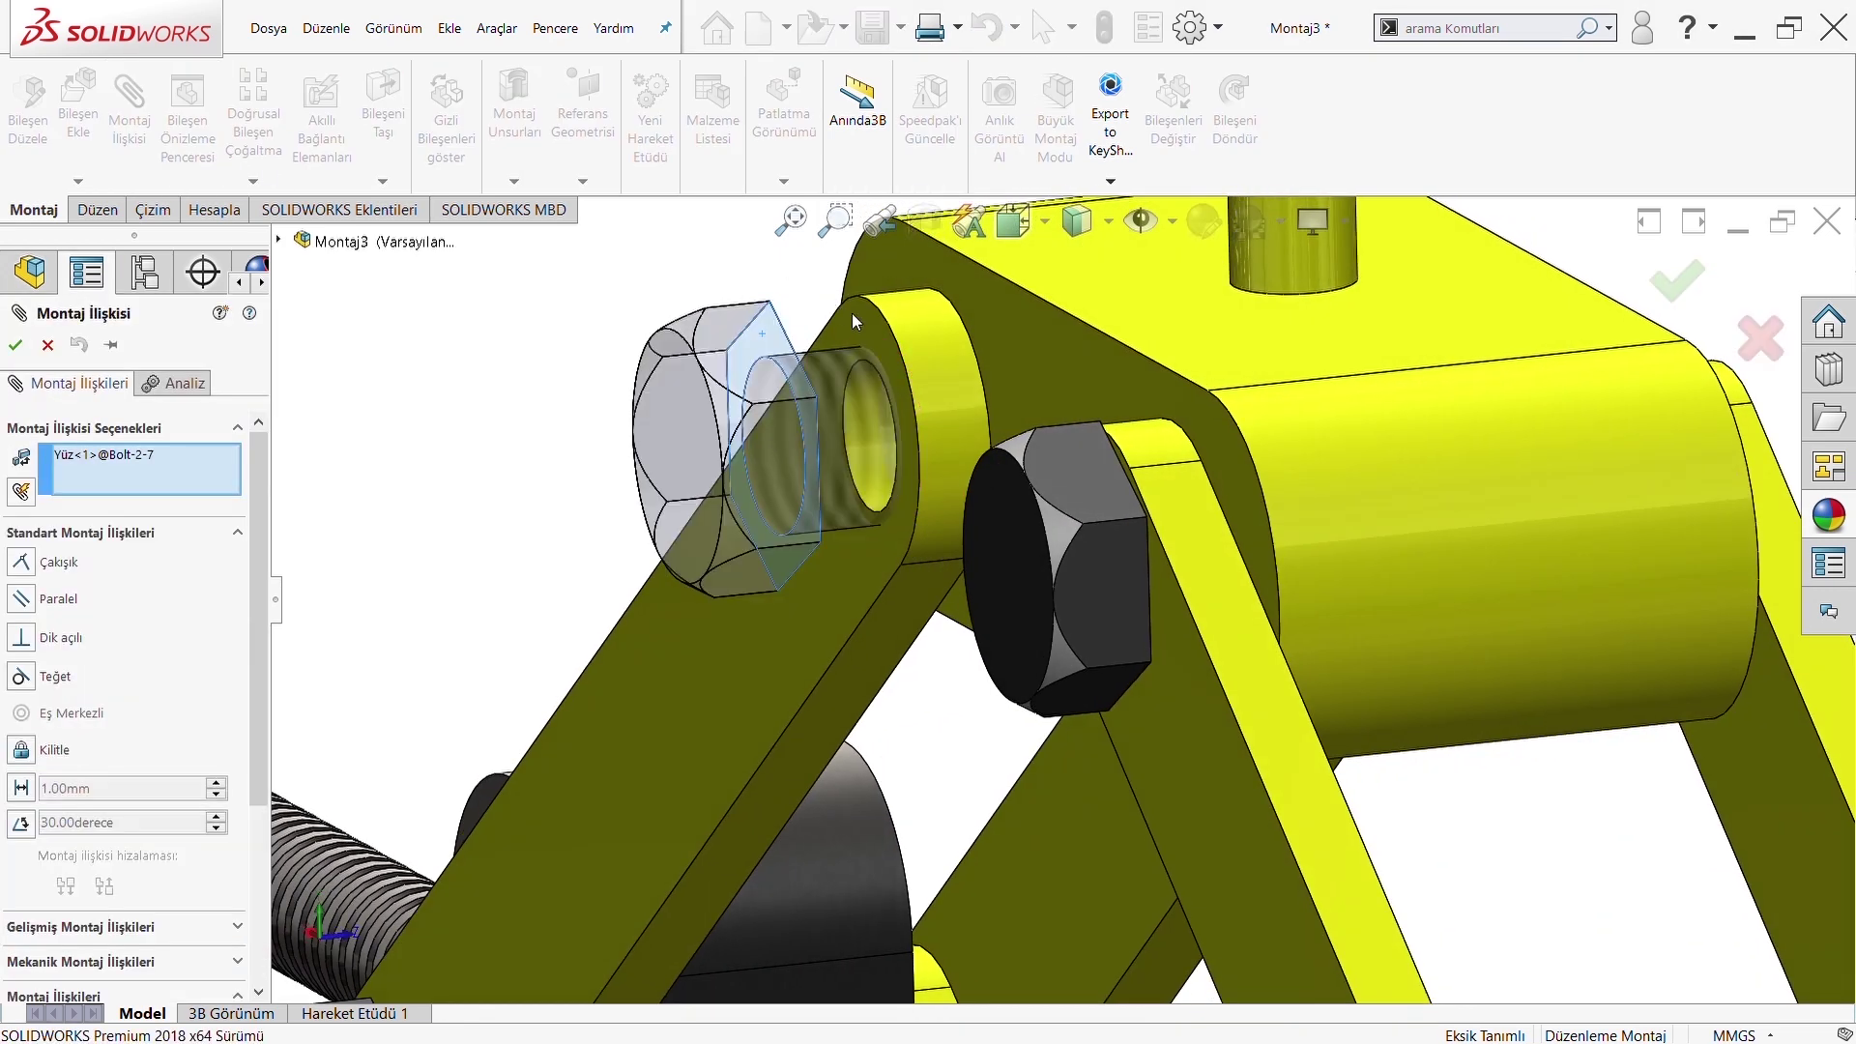
left_click(857, 315)
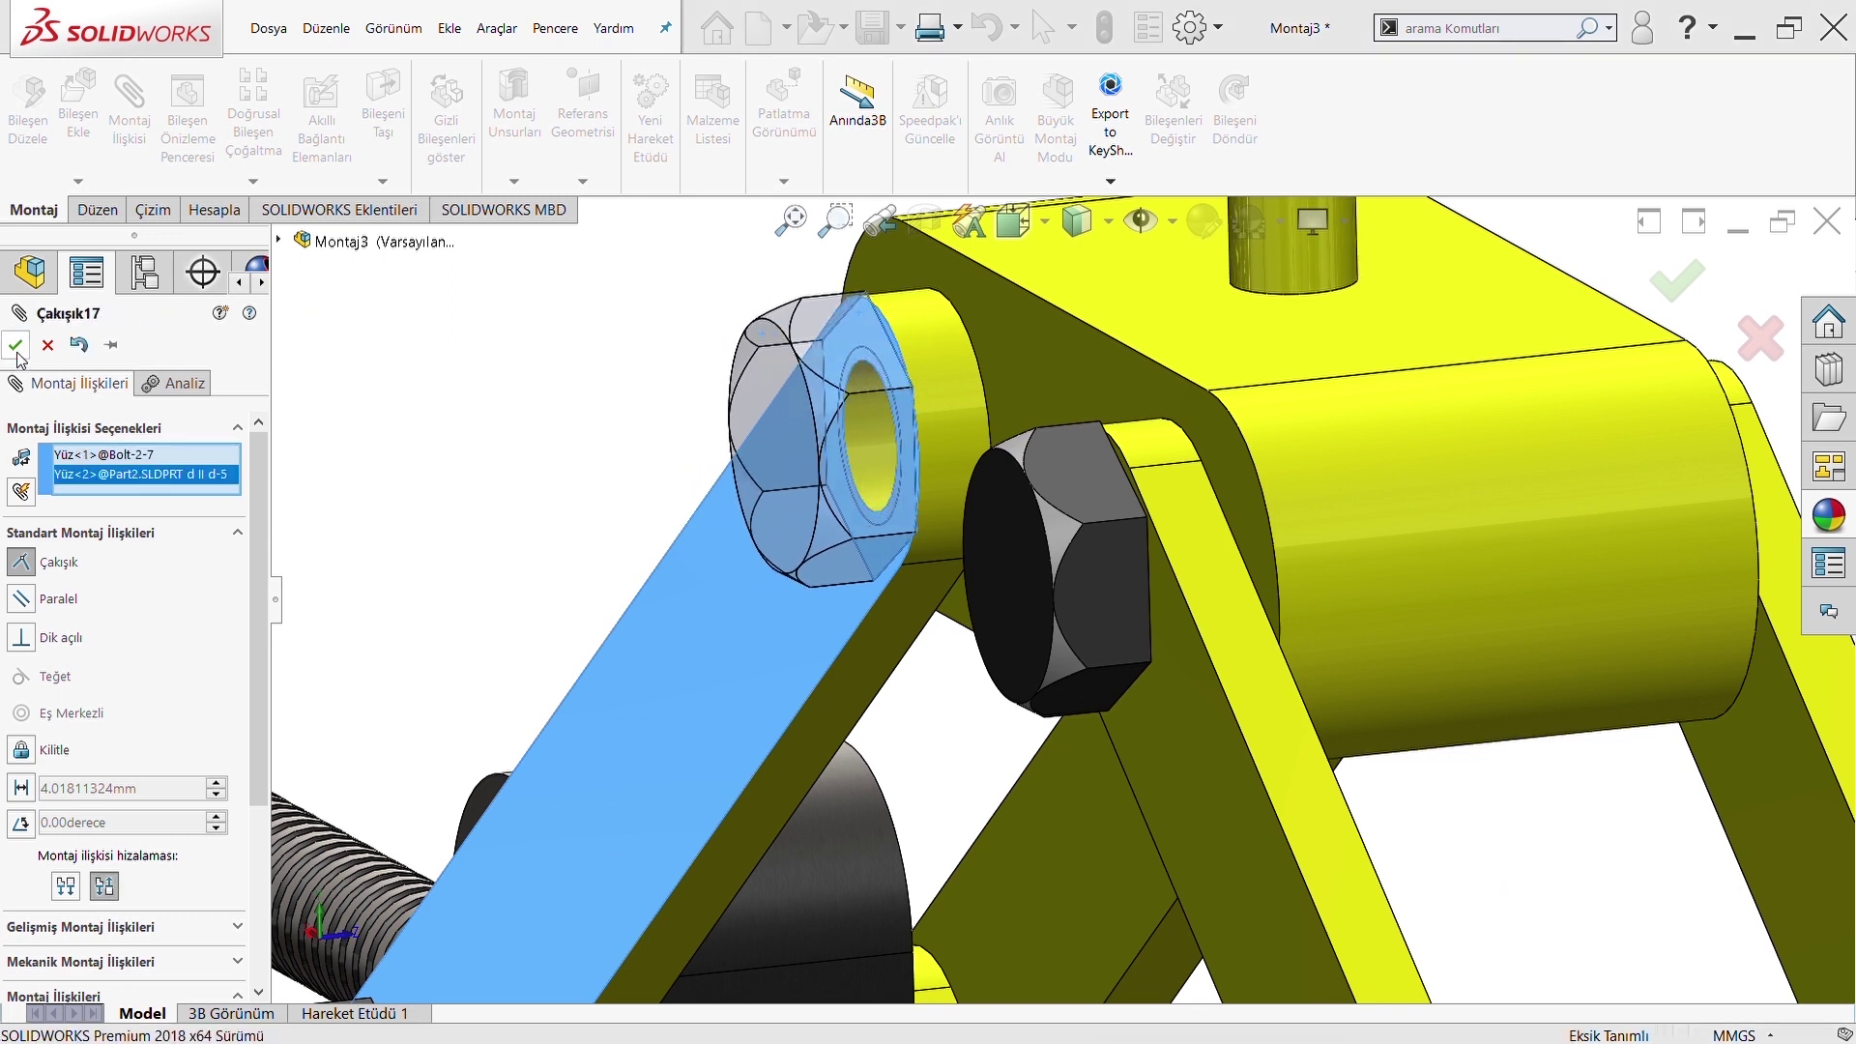
left_click(15, 345)
Turn the new bolt copy so it points toward the jack
scroll(1094, 509, "up", 5)
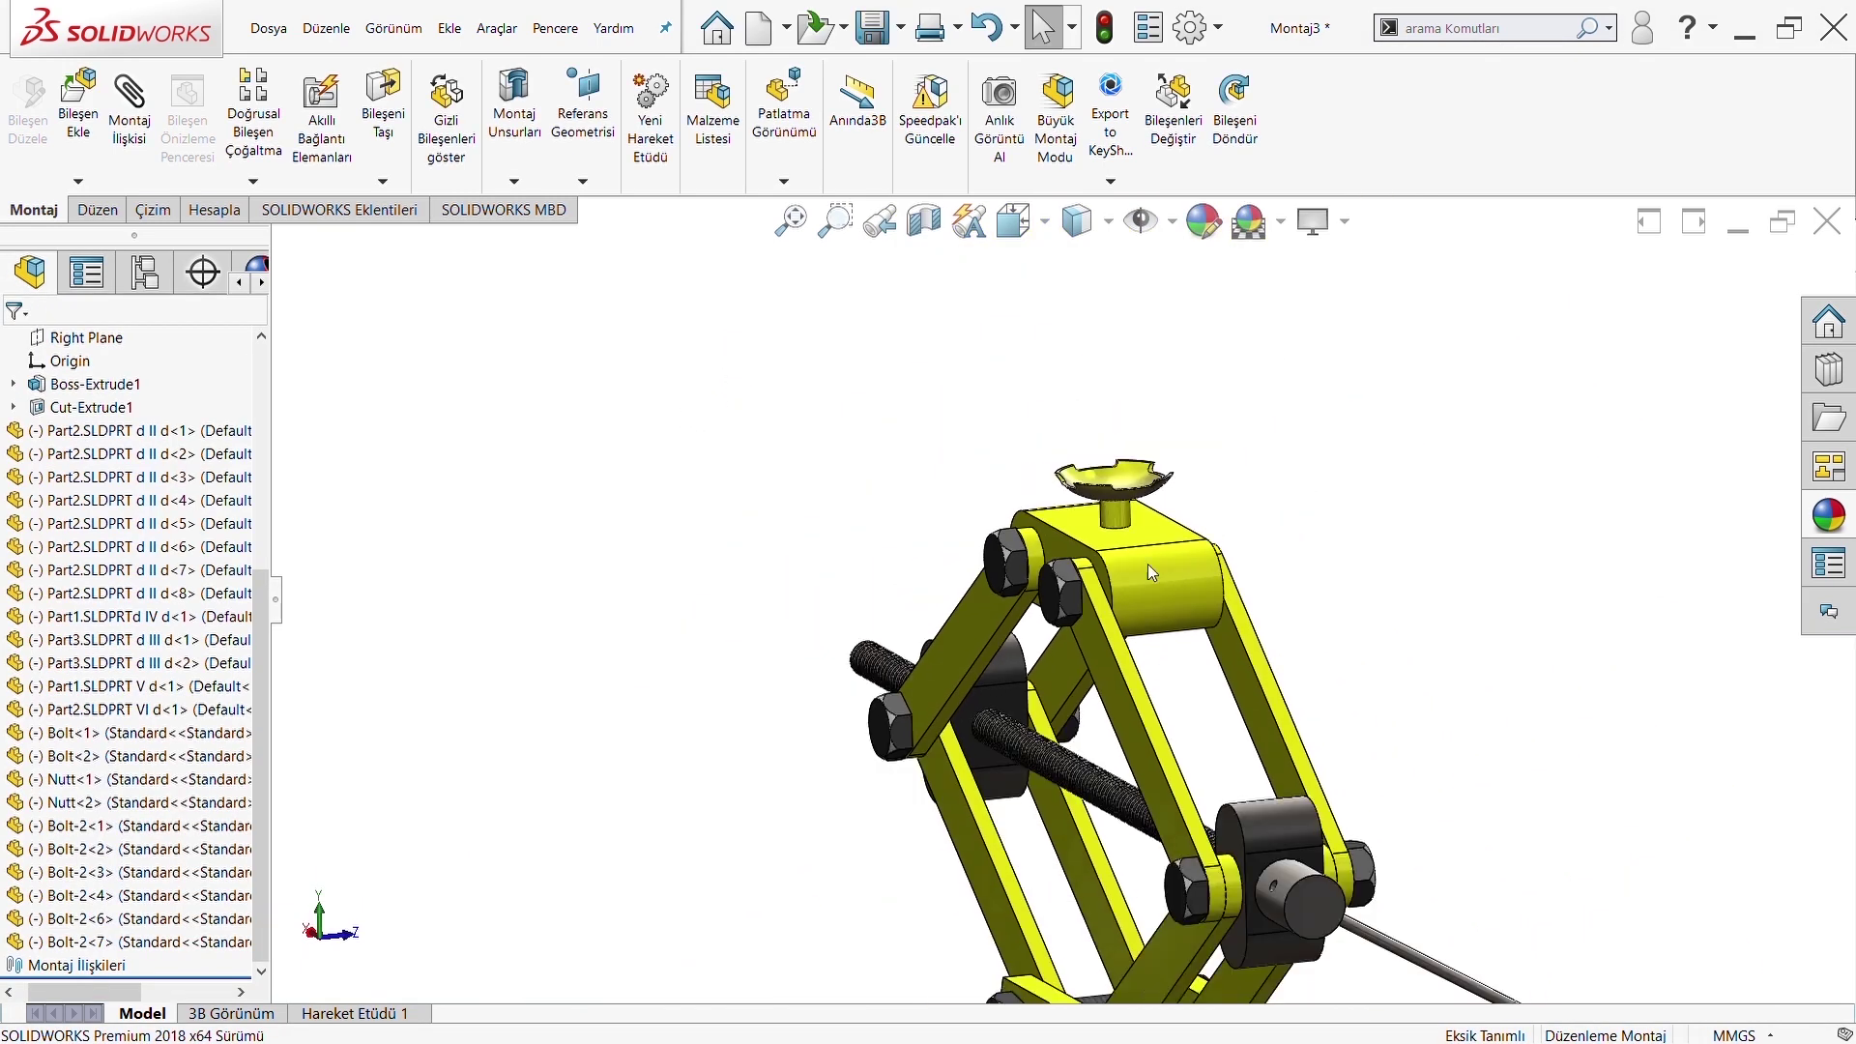
scroll(1147, 565, "down", 2)
left_click(1053, 611)
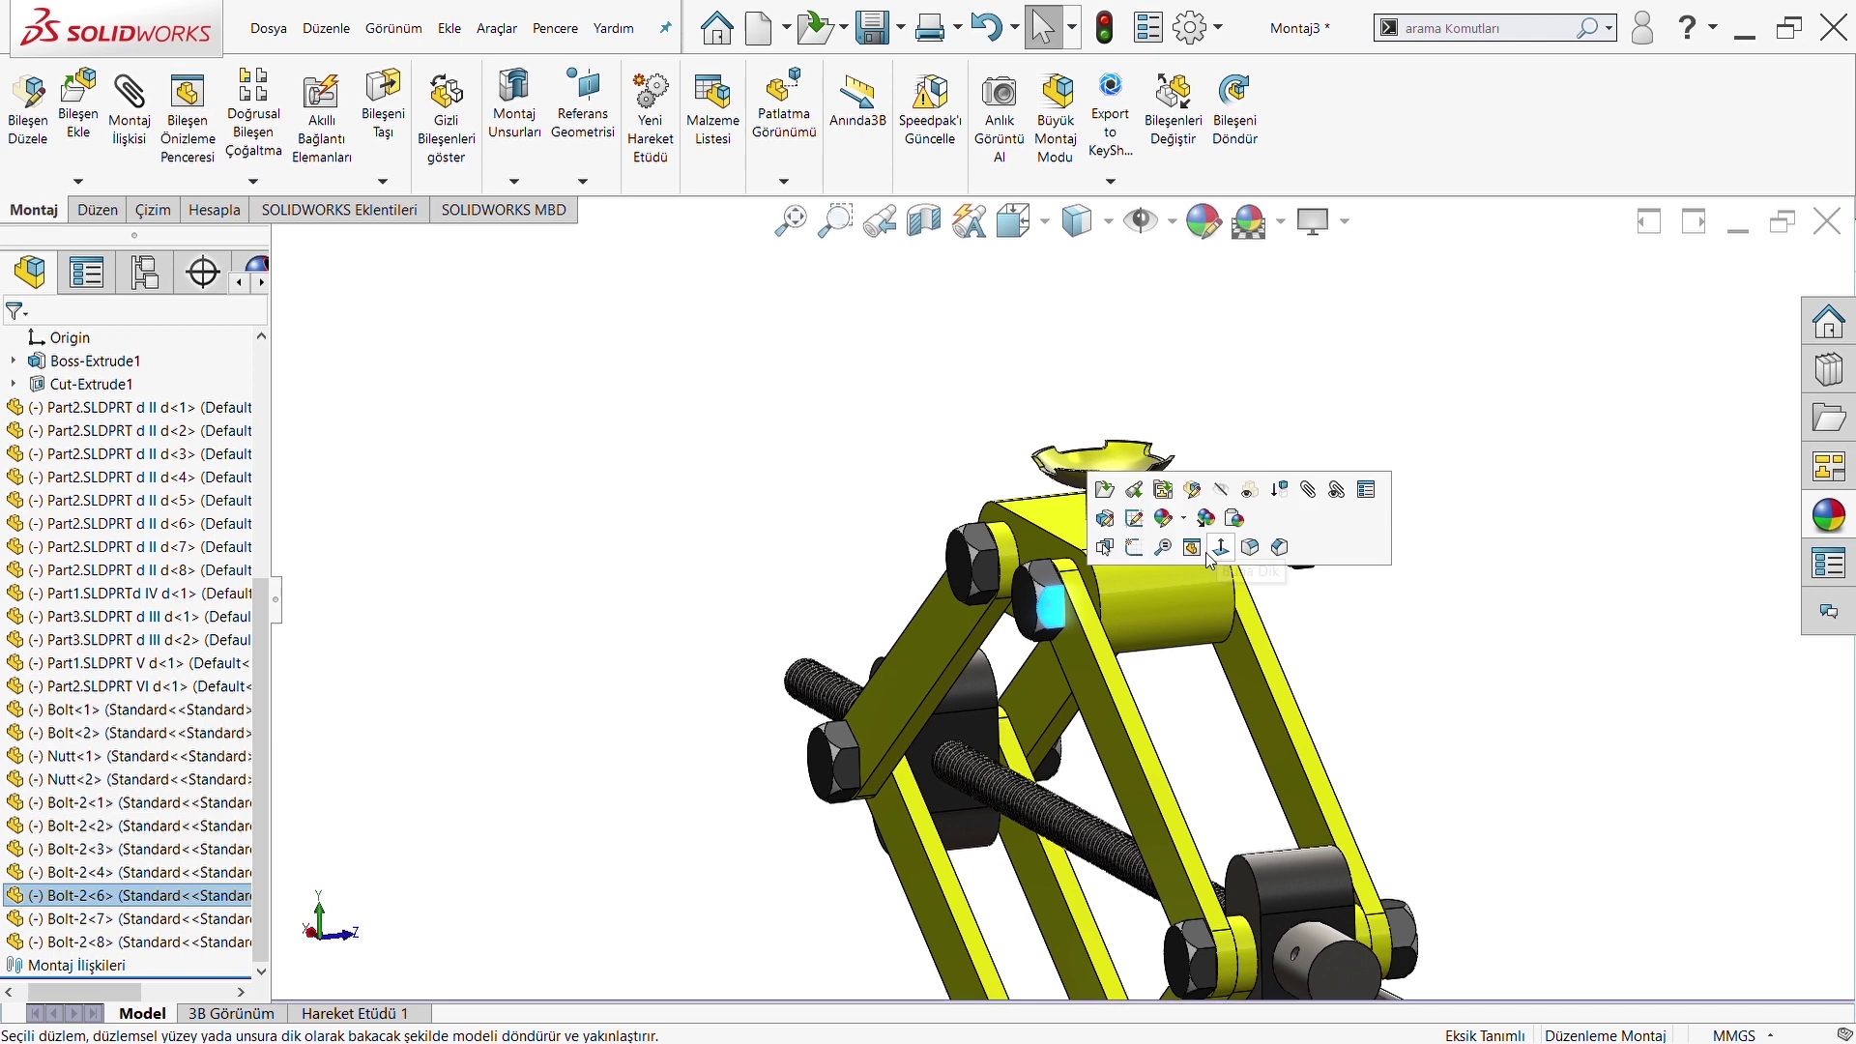
left_click(1216, 432)
scroll(1295, 522, "down", 3)
scroll(1326, 565, "down", 2)
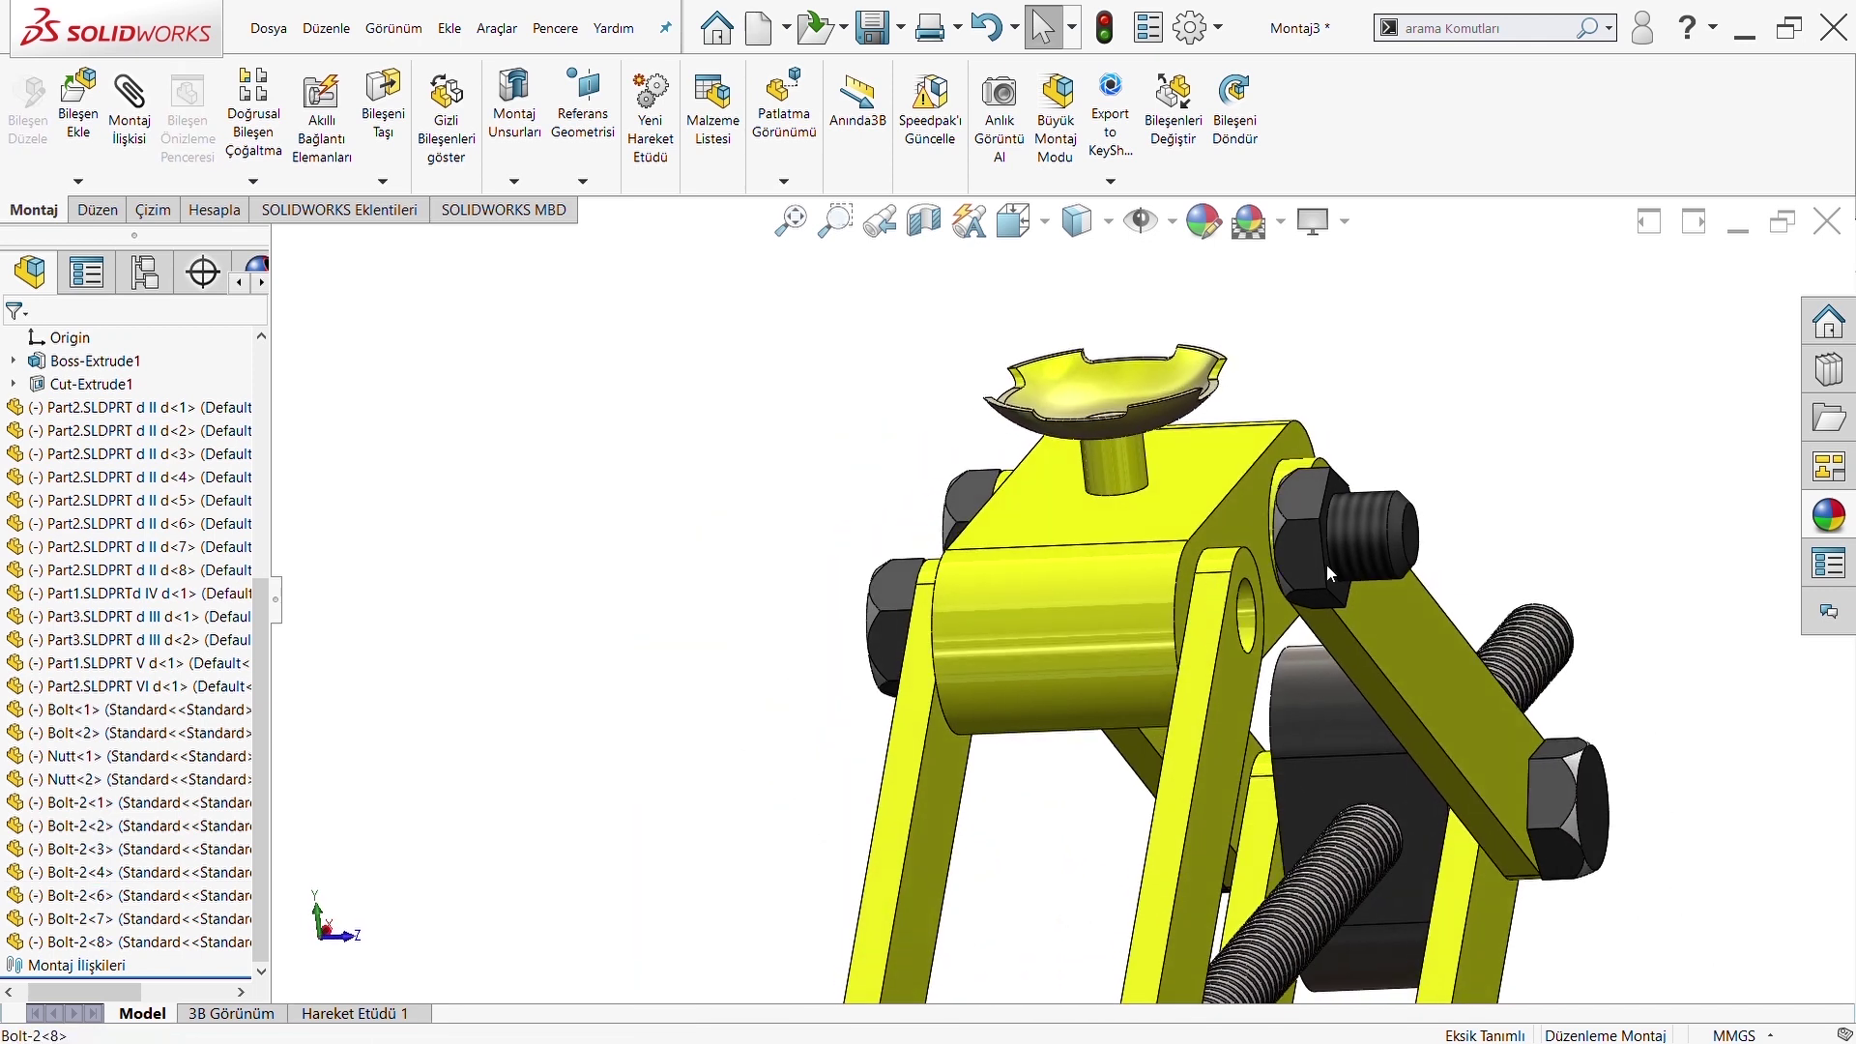
left_click(1365, 545)
mouse_move(1375, 555)
left_mouse_down()
mouse_move(1386, 723)
mouse_move(1373, 696)
left_mouse_up()
left_click(1610, 488)
Mate the bolt shank concentric with the pivot hole on the other upper link
mouse_move(1609, 489)
middle_mouse_down()
mouse_move(1397, 566)
mouse_move(138, 213)
middle_mouse_up()
left_click(1397, 566)
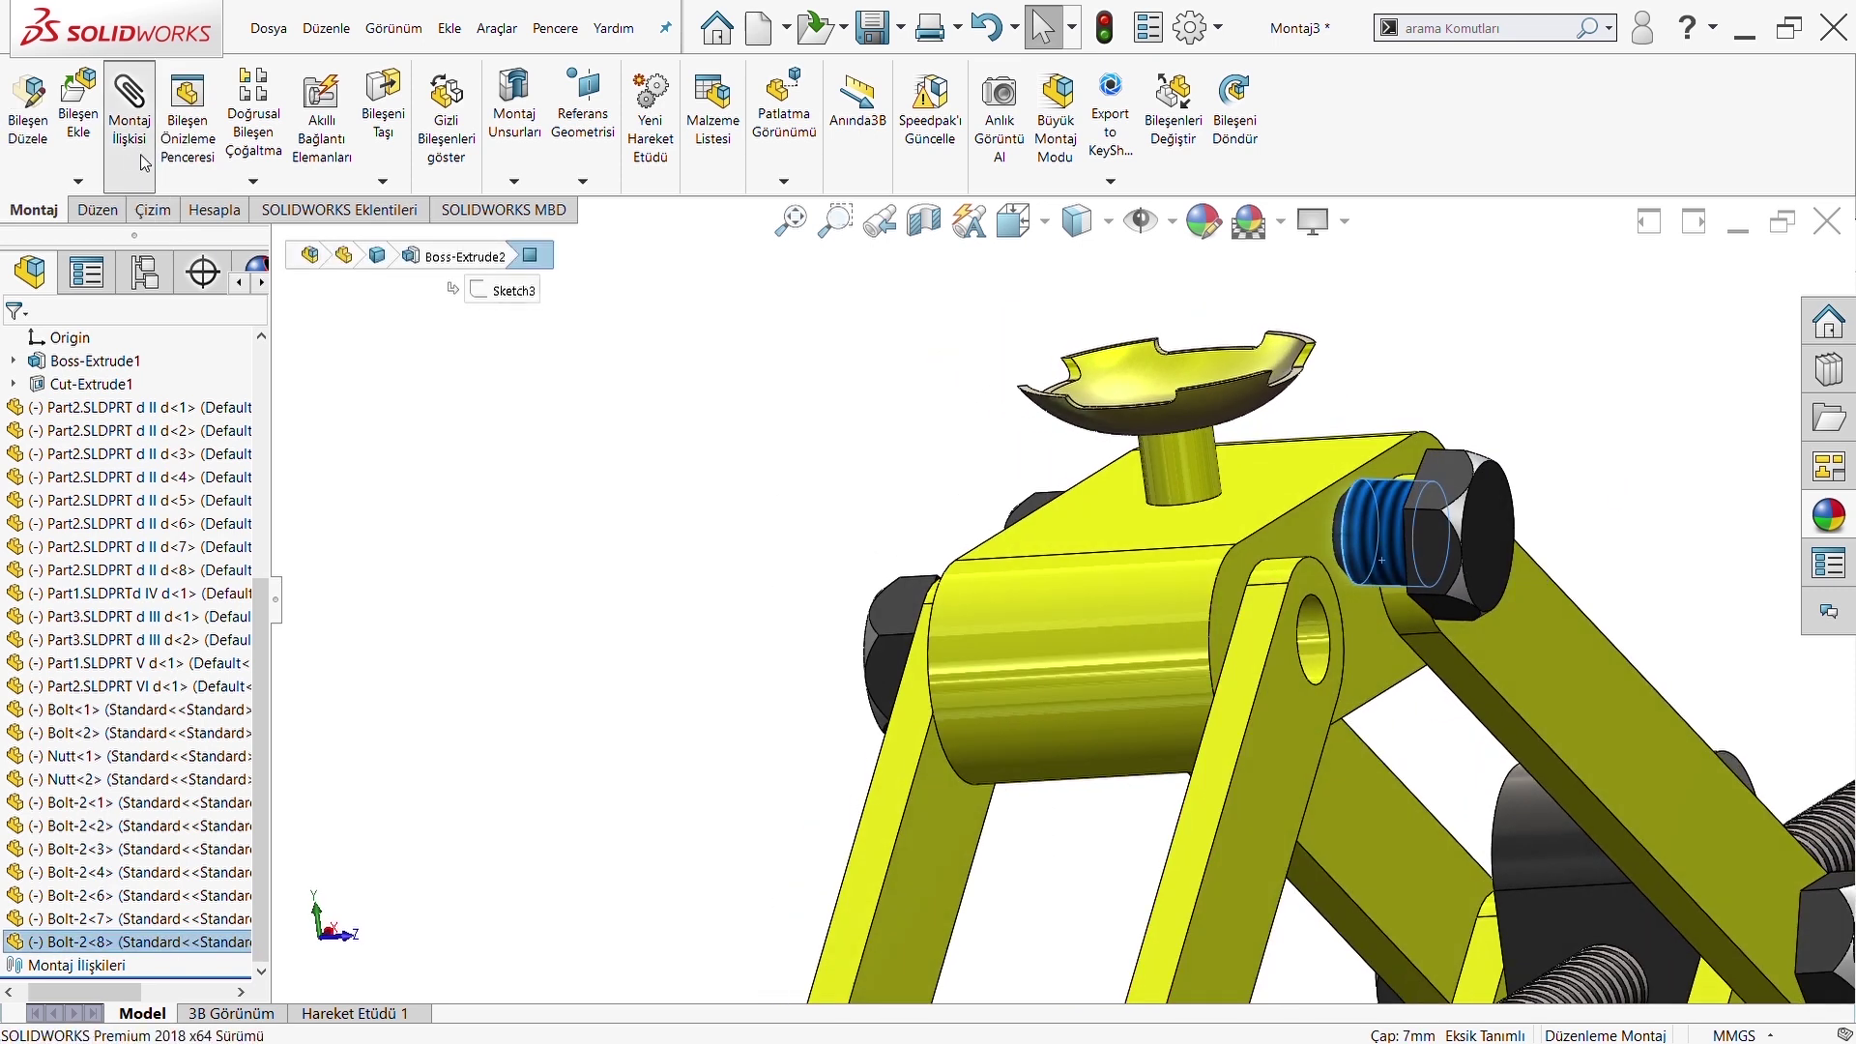
left_click(1310, 643)
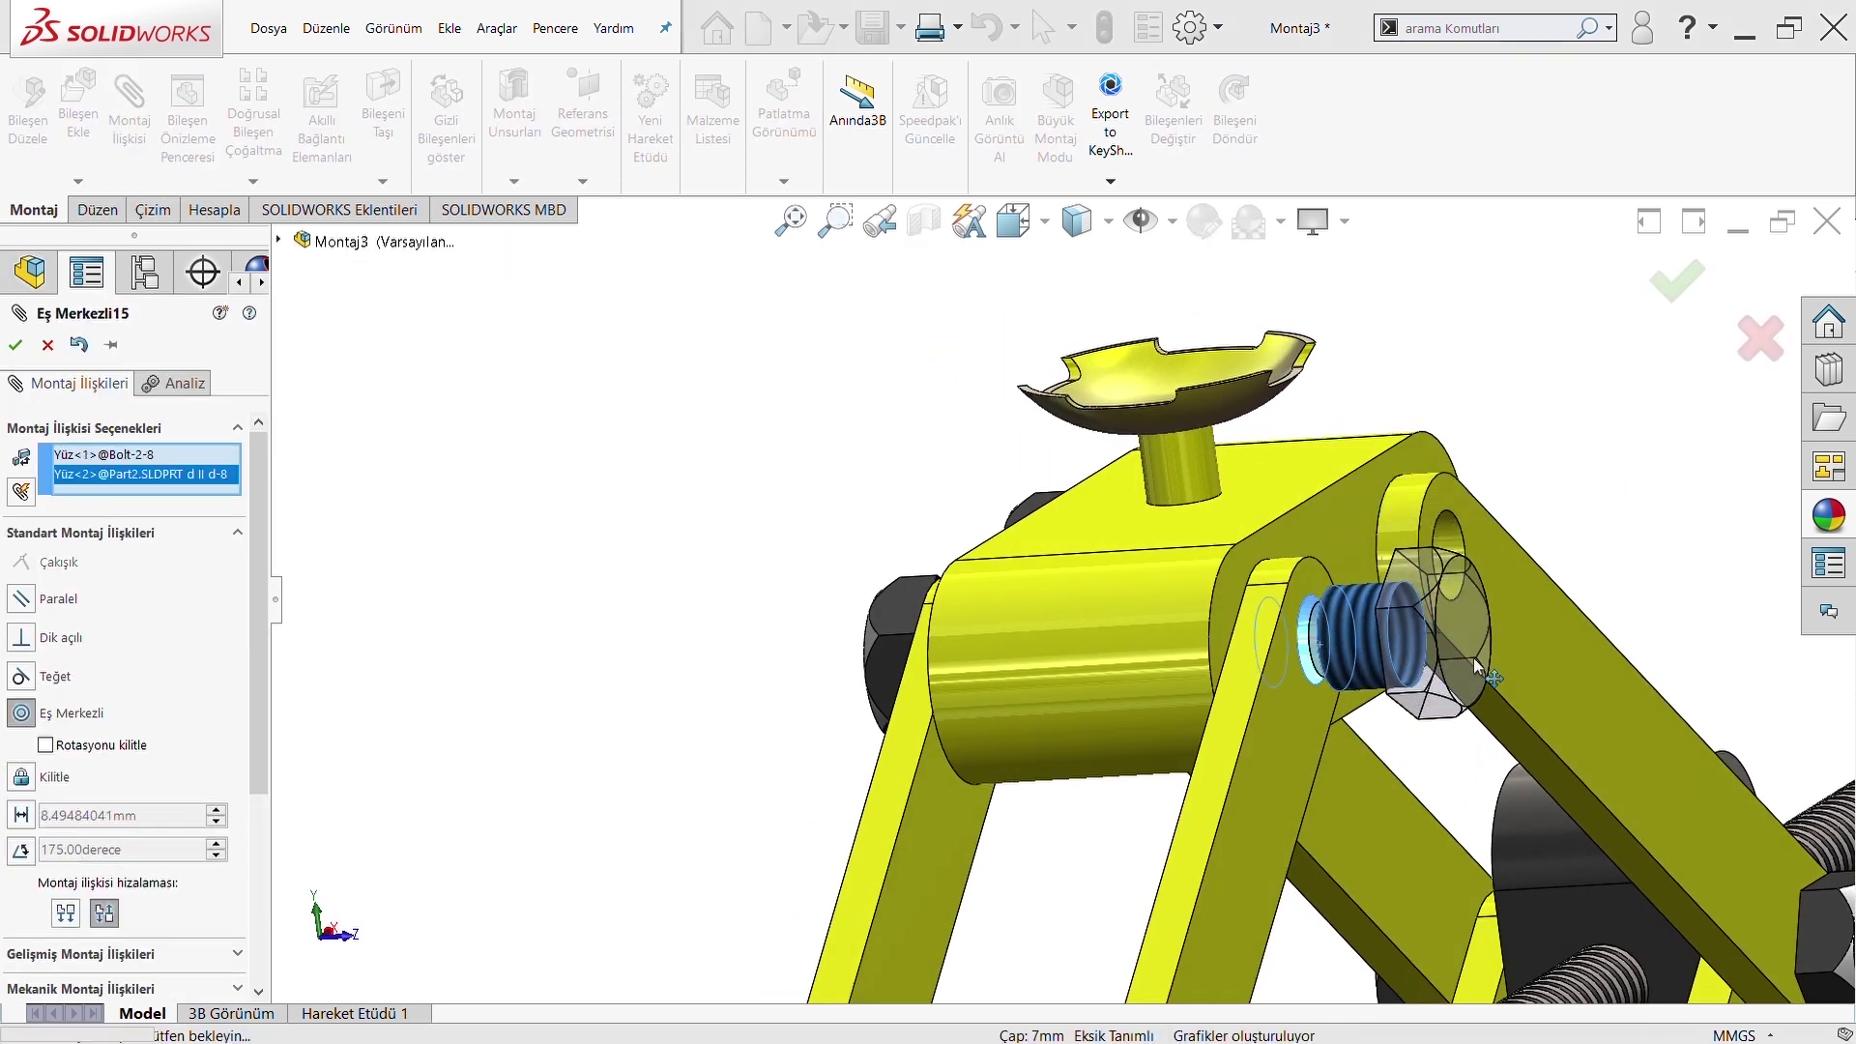
key("Return")
key("Return")
Seat the bolt head coincident with the link, then place another bolt copy beside the pivot
mouse_move(1483, 663)
middle_mouse_down()
mouse_move(1327, 570)
mouse_move(1489, 638)
middle_mouse_up()
left_click(1493, 638)
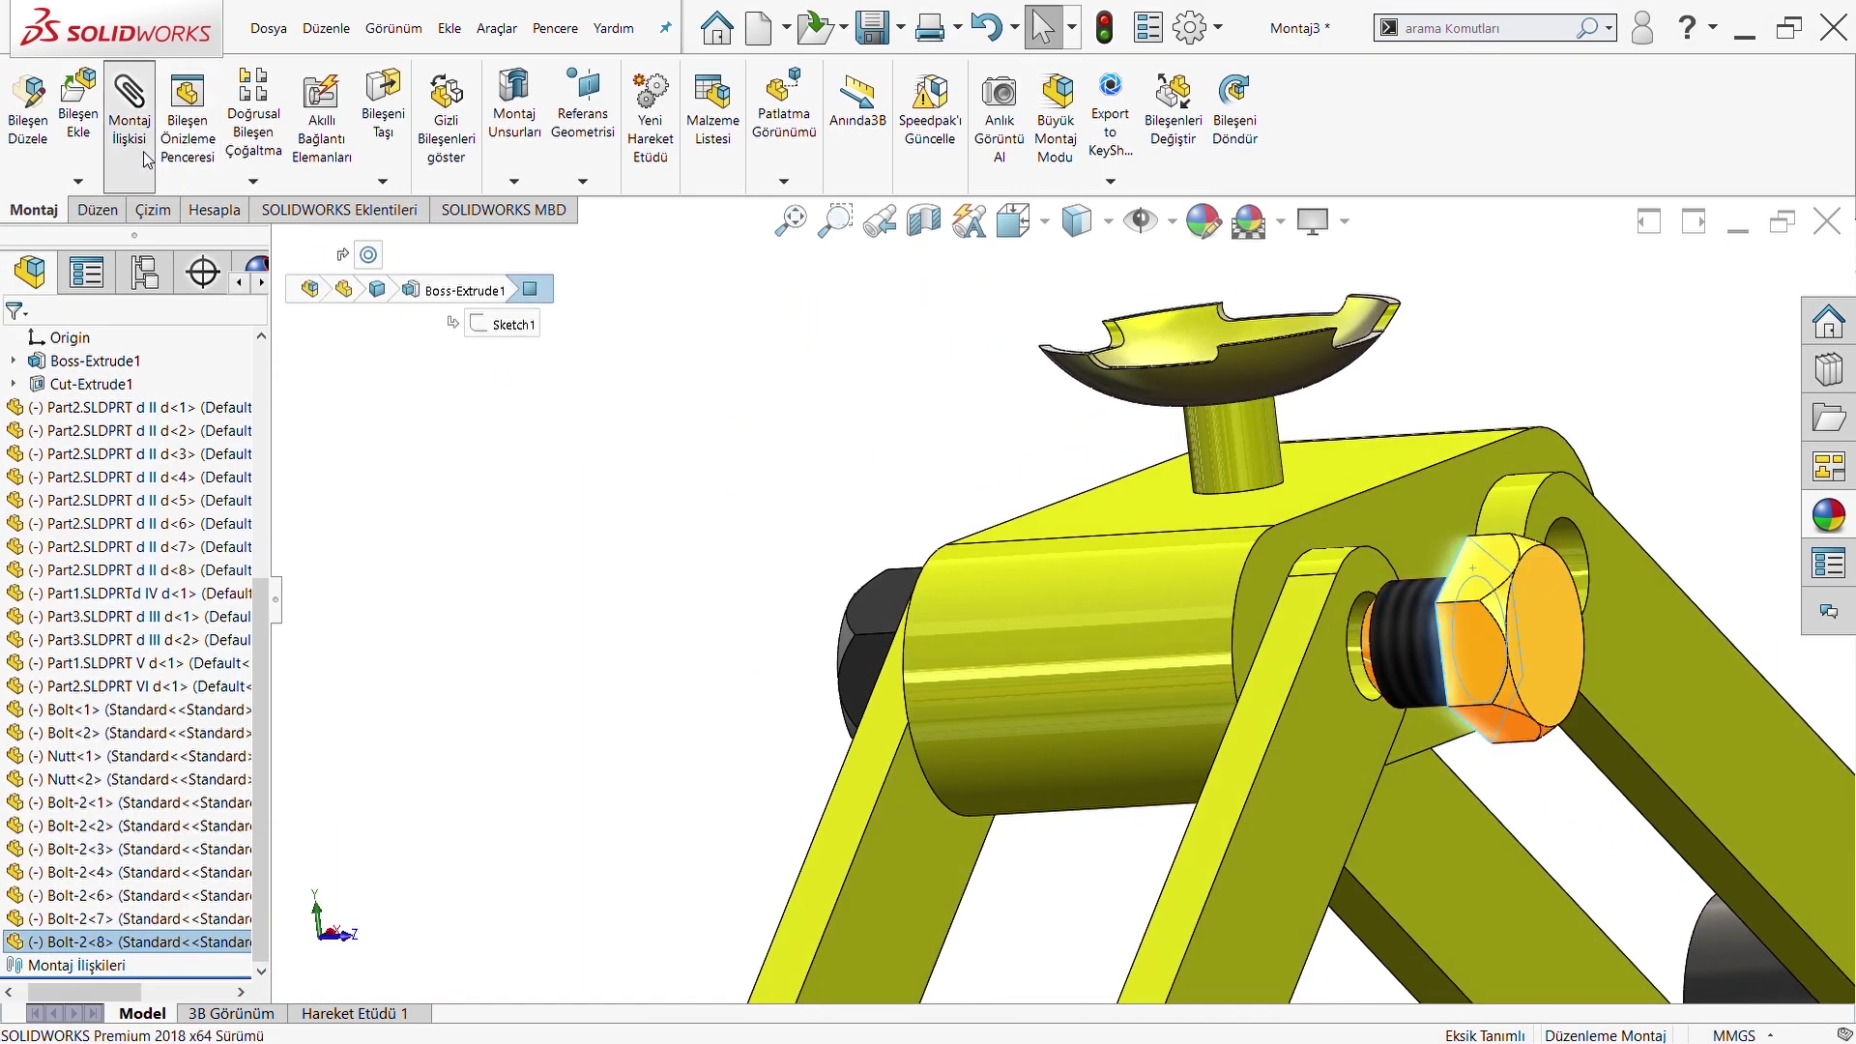
left_click(1322, 704)
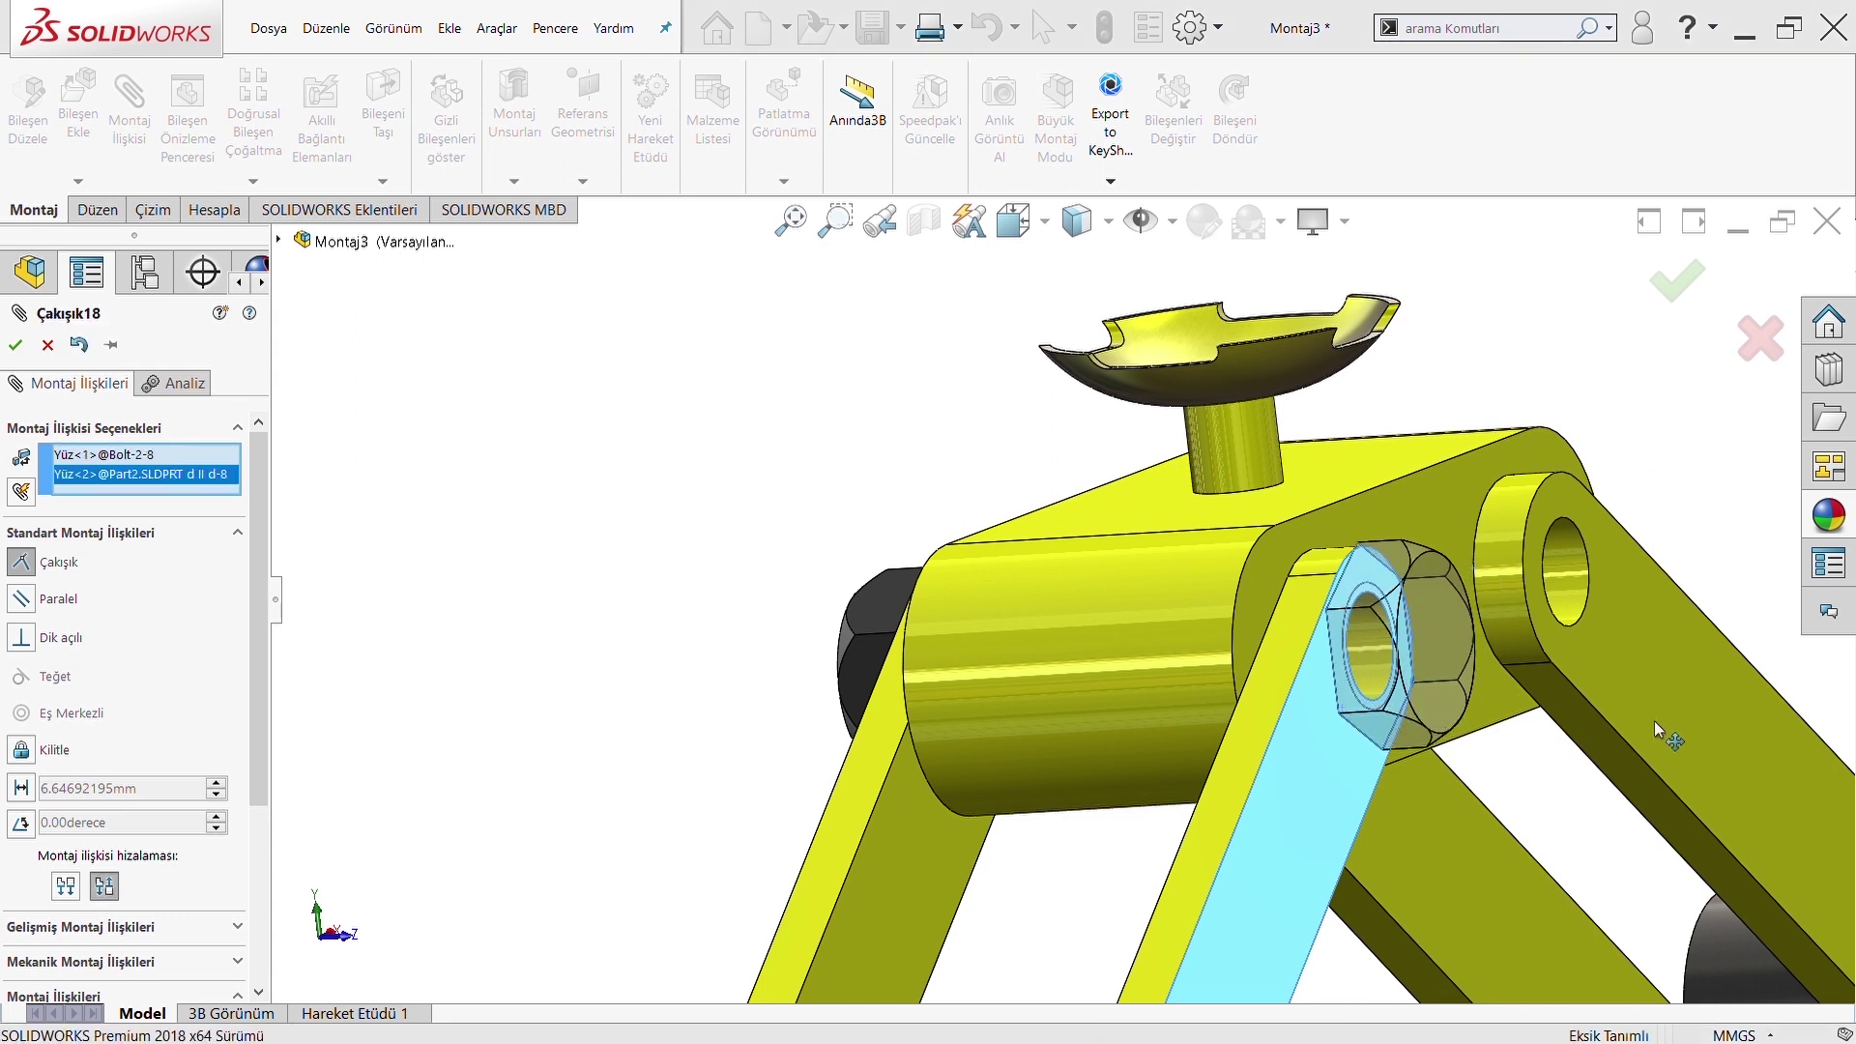
key("Return")
key("Return")
left_click(1633, 575)
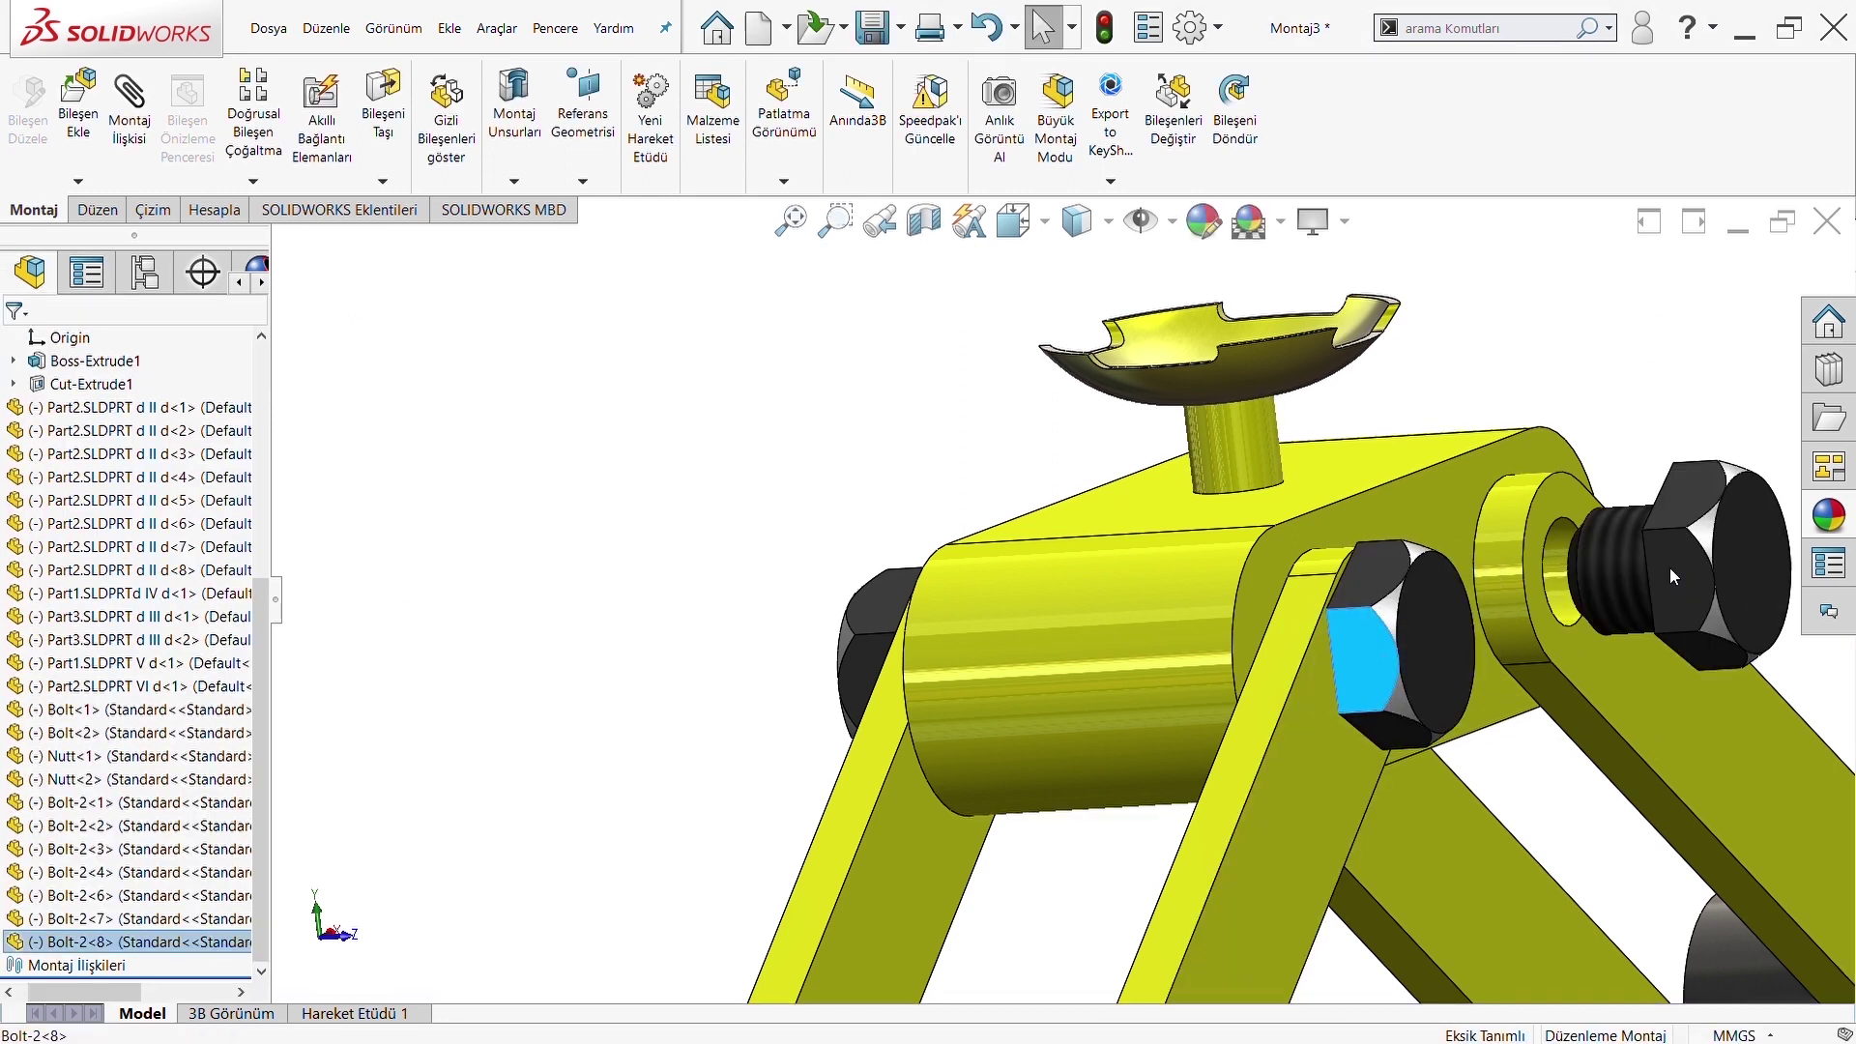
middle_click_drag(1546, 599, 1615, 491)
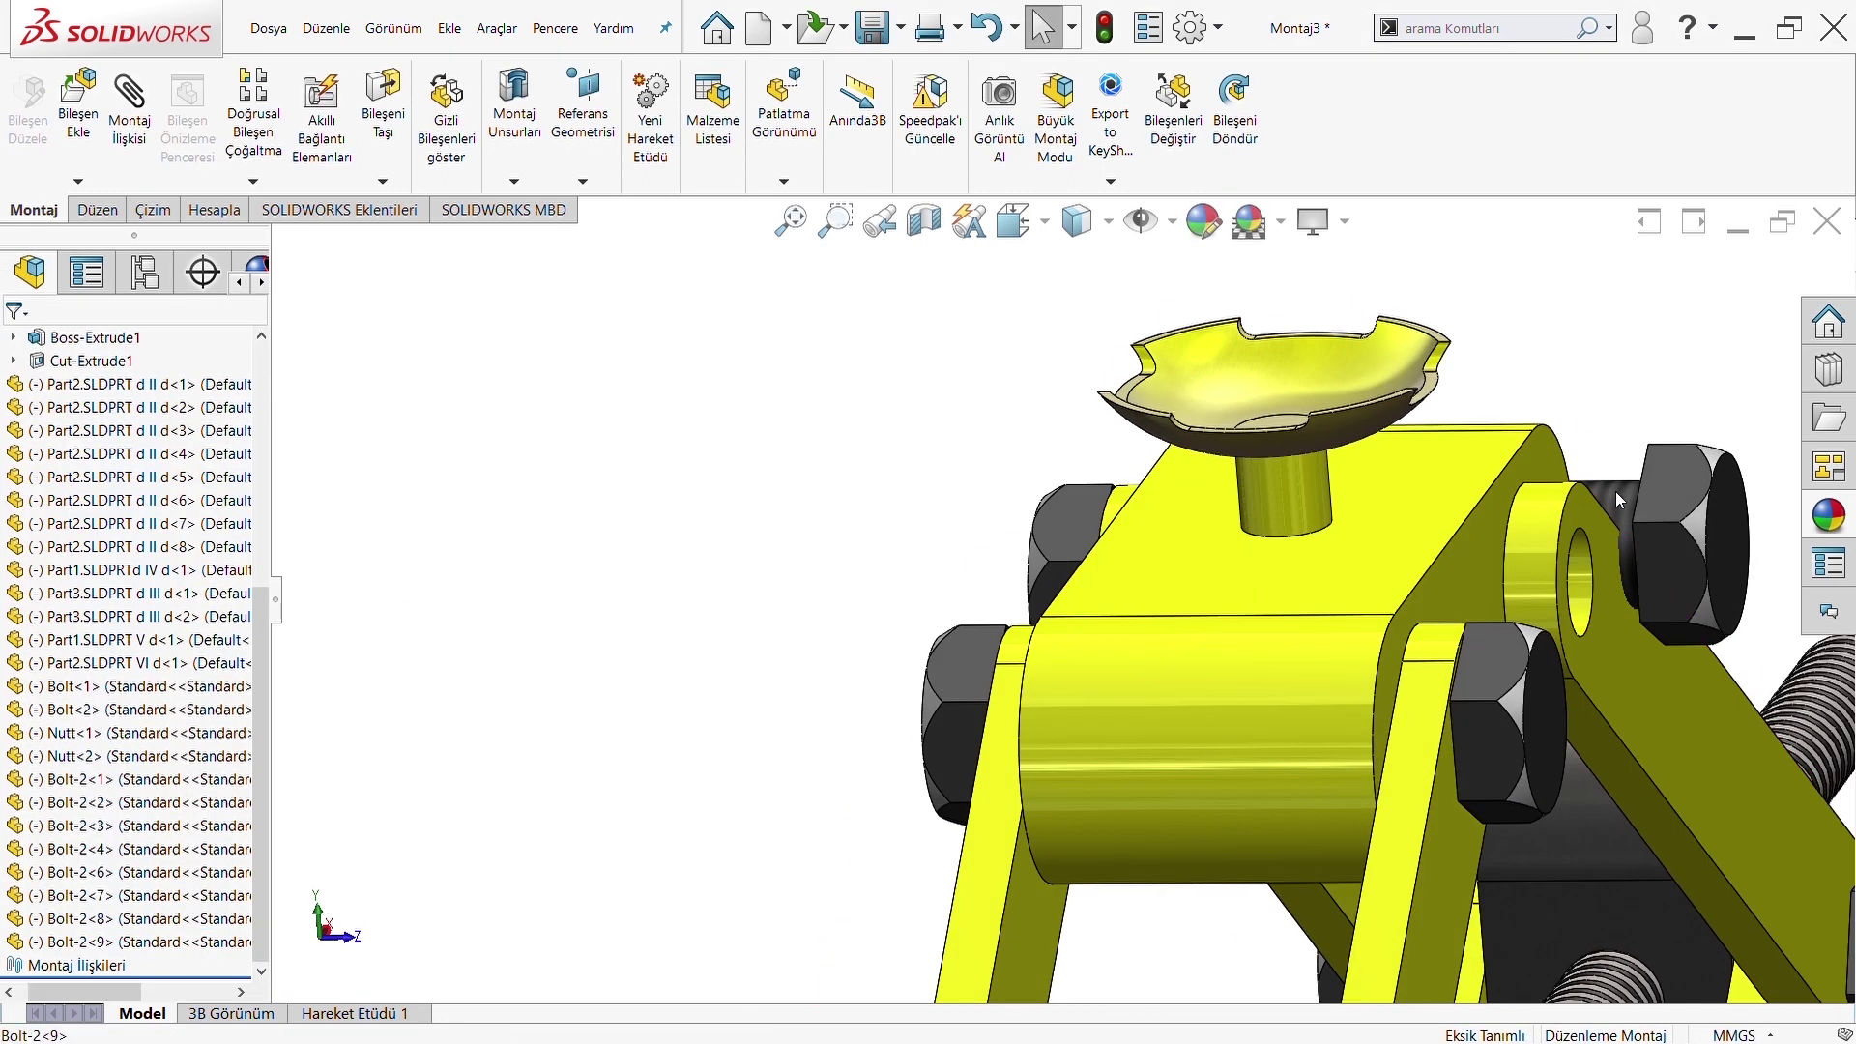
Mate Bolt-2<9> concentric in the remaining upper link pivot hole
left_click(1615, 491)
left_click(1581, 578)
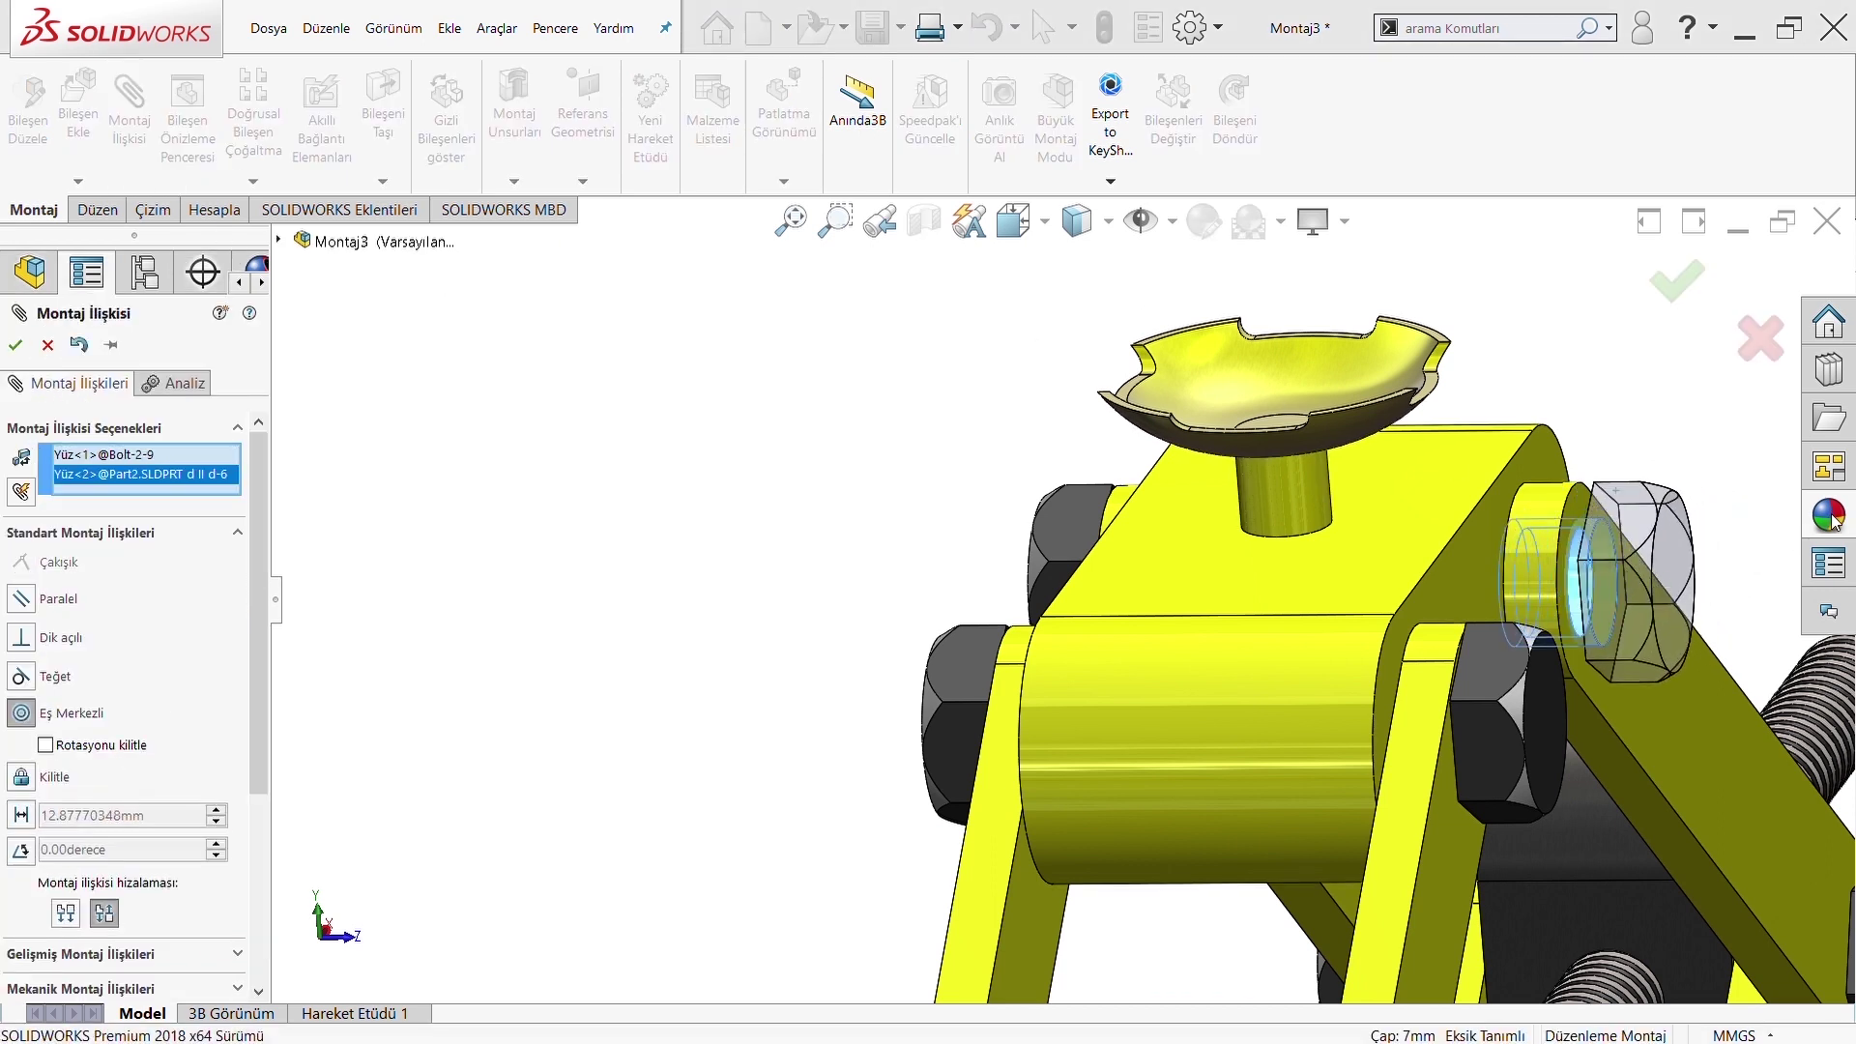
key("Return")
middle_click_drag(1167, 473, 1565, 538)
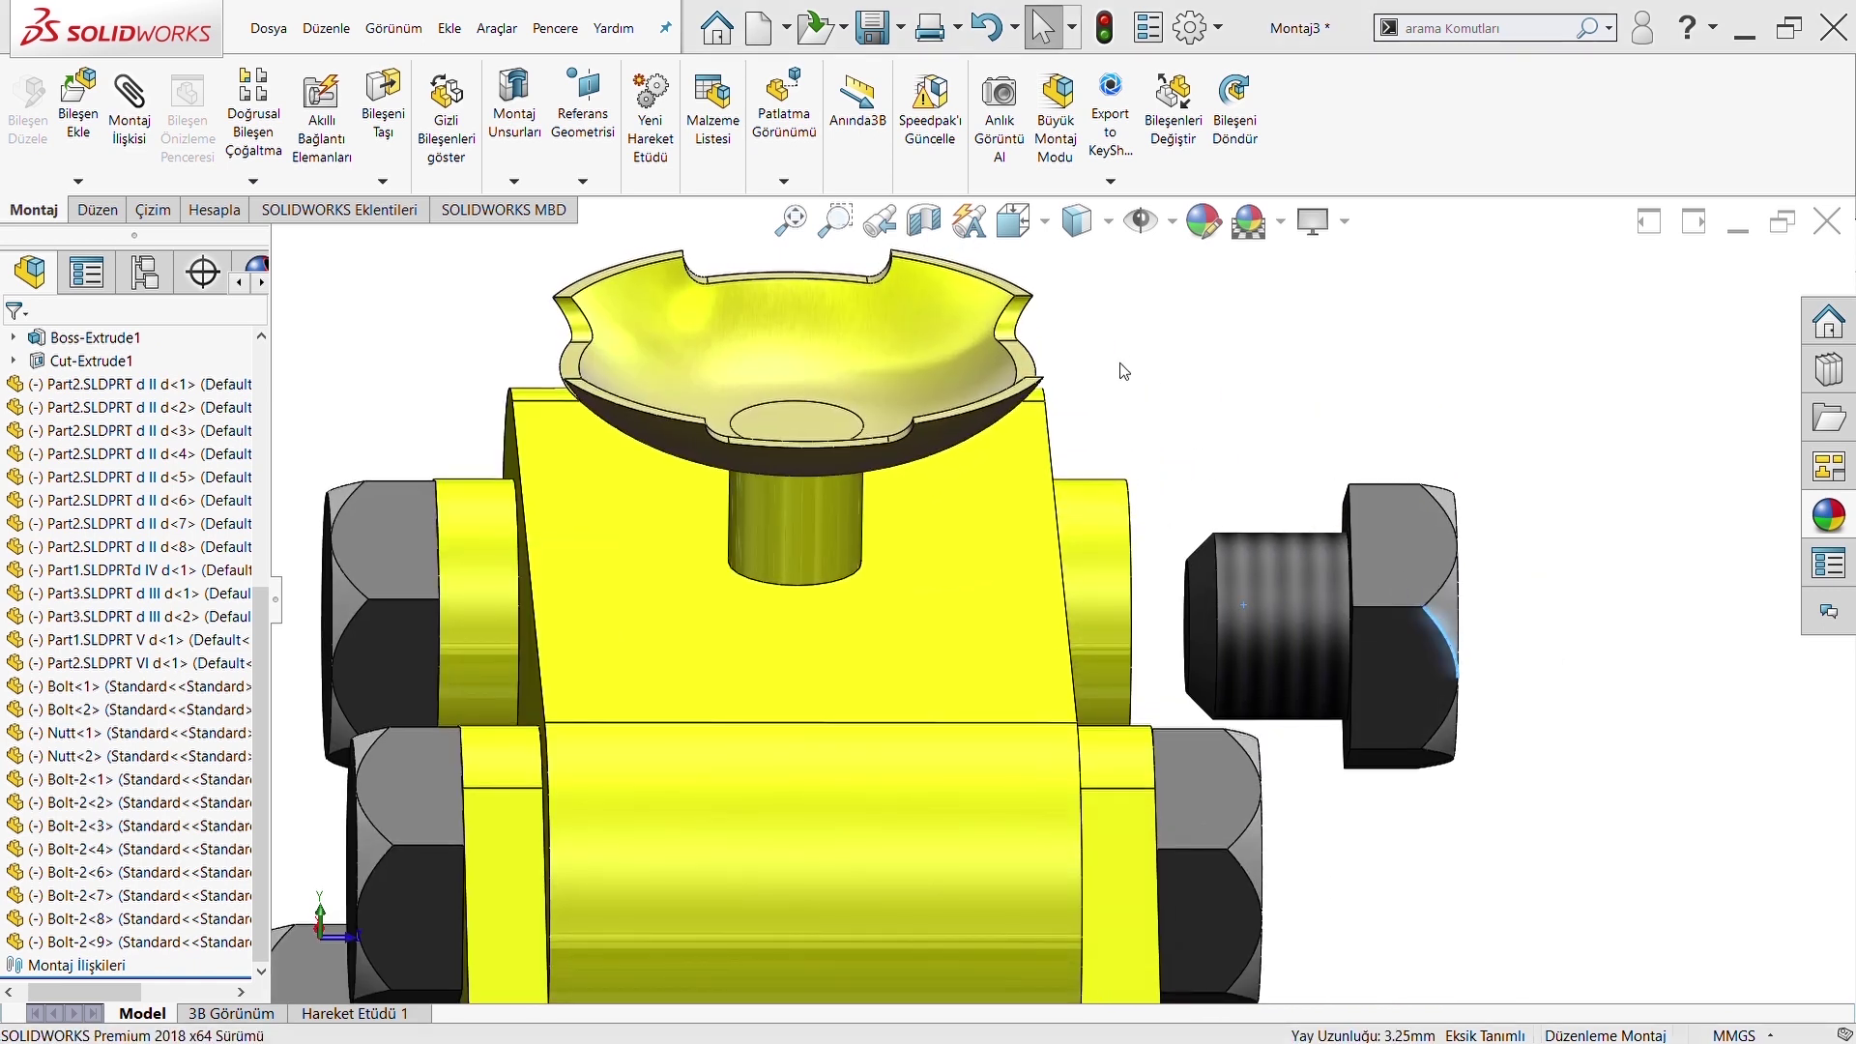
middle_click_drag(1121, 370, 1326, 524)
Mate the bolt head coincident with the link face and switch to the back view
left_click(1326, 523)
scroll(1165, 577, "down", 2)
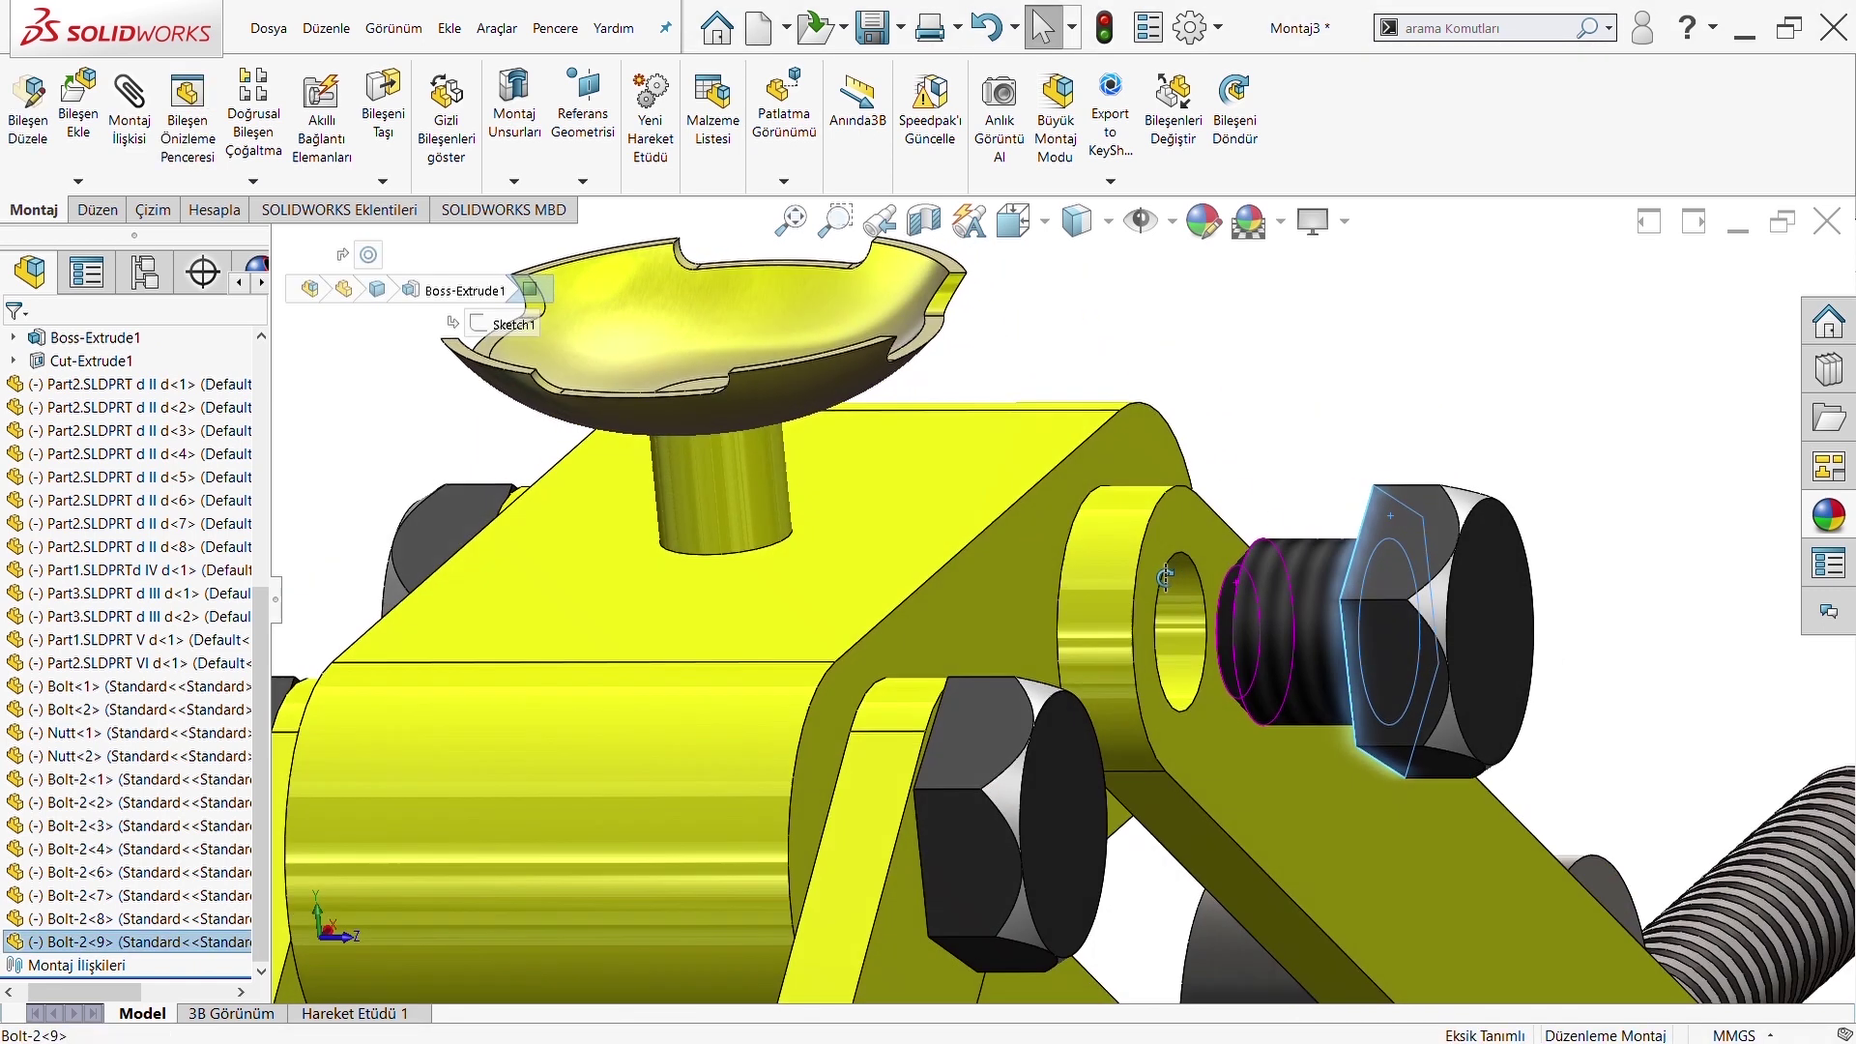
middle_click_drag(1164, 577, 325, 196)
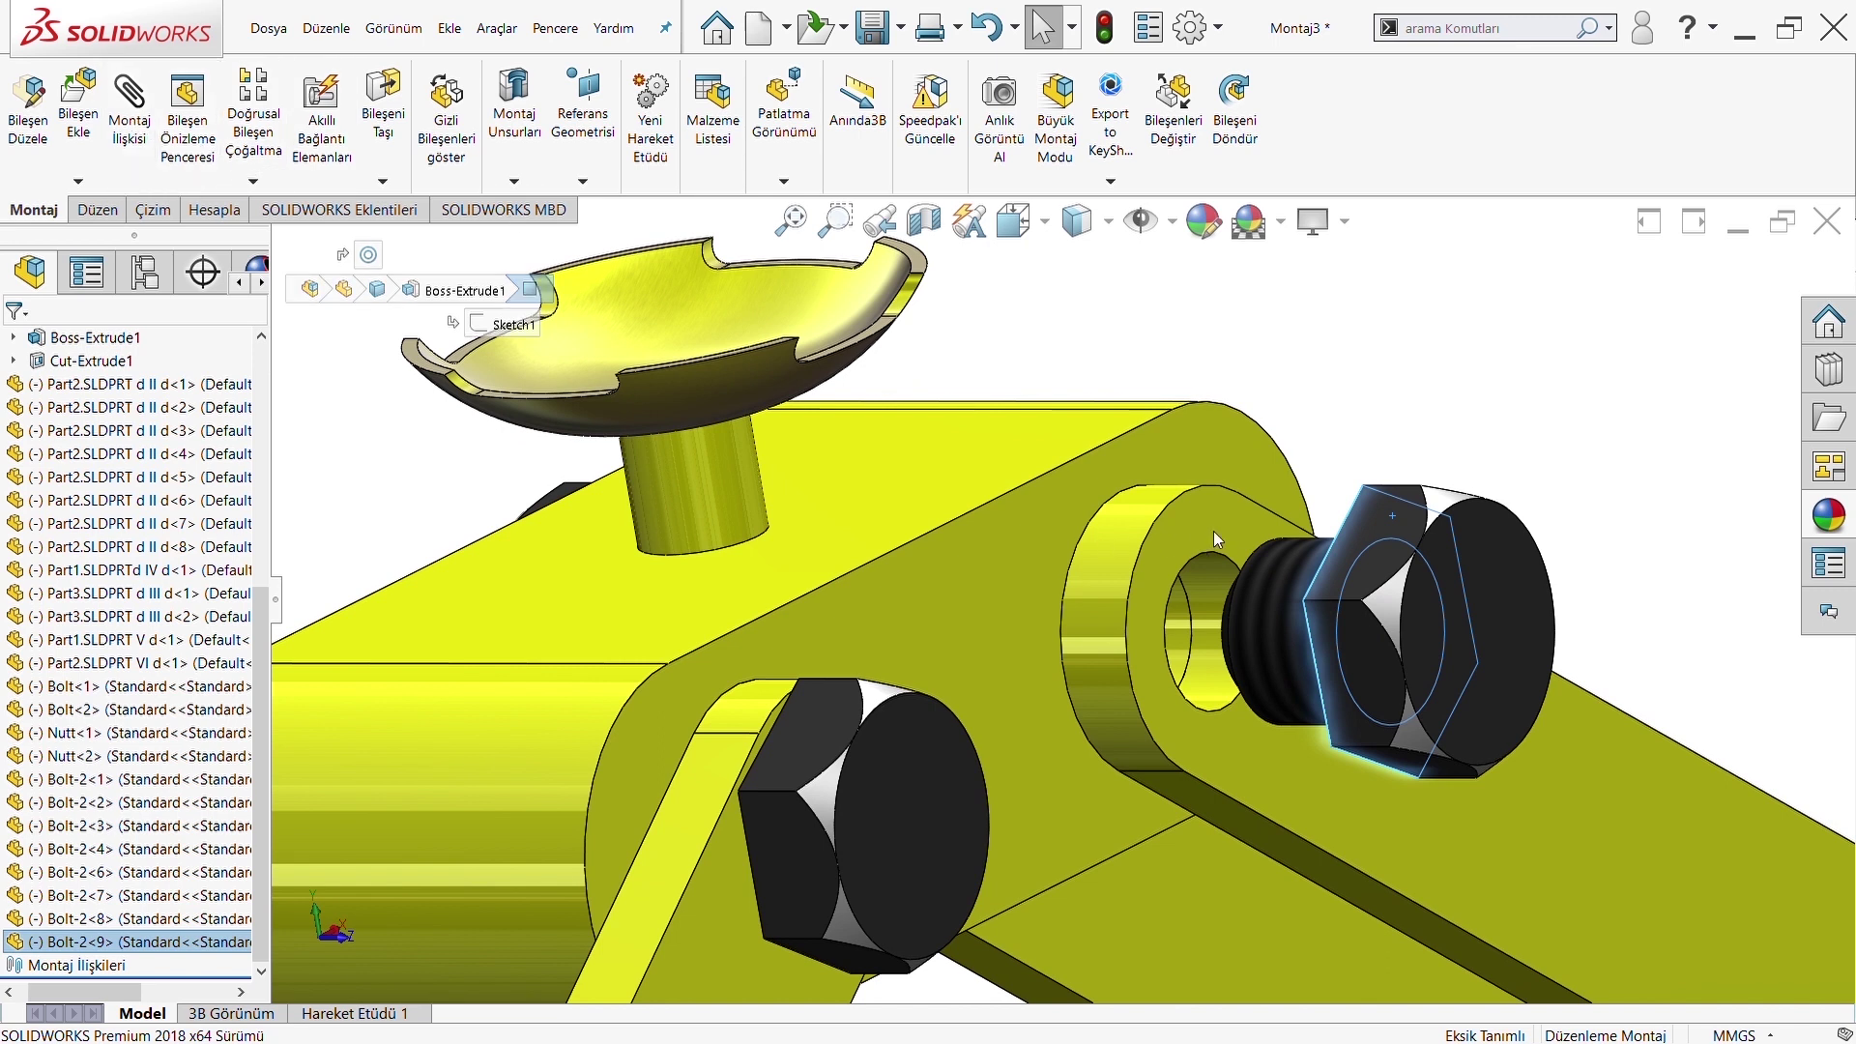
left_click(1214, 530)
middle_click_drag(1212, 530, 1531, 522)
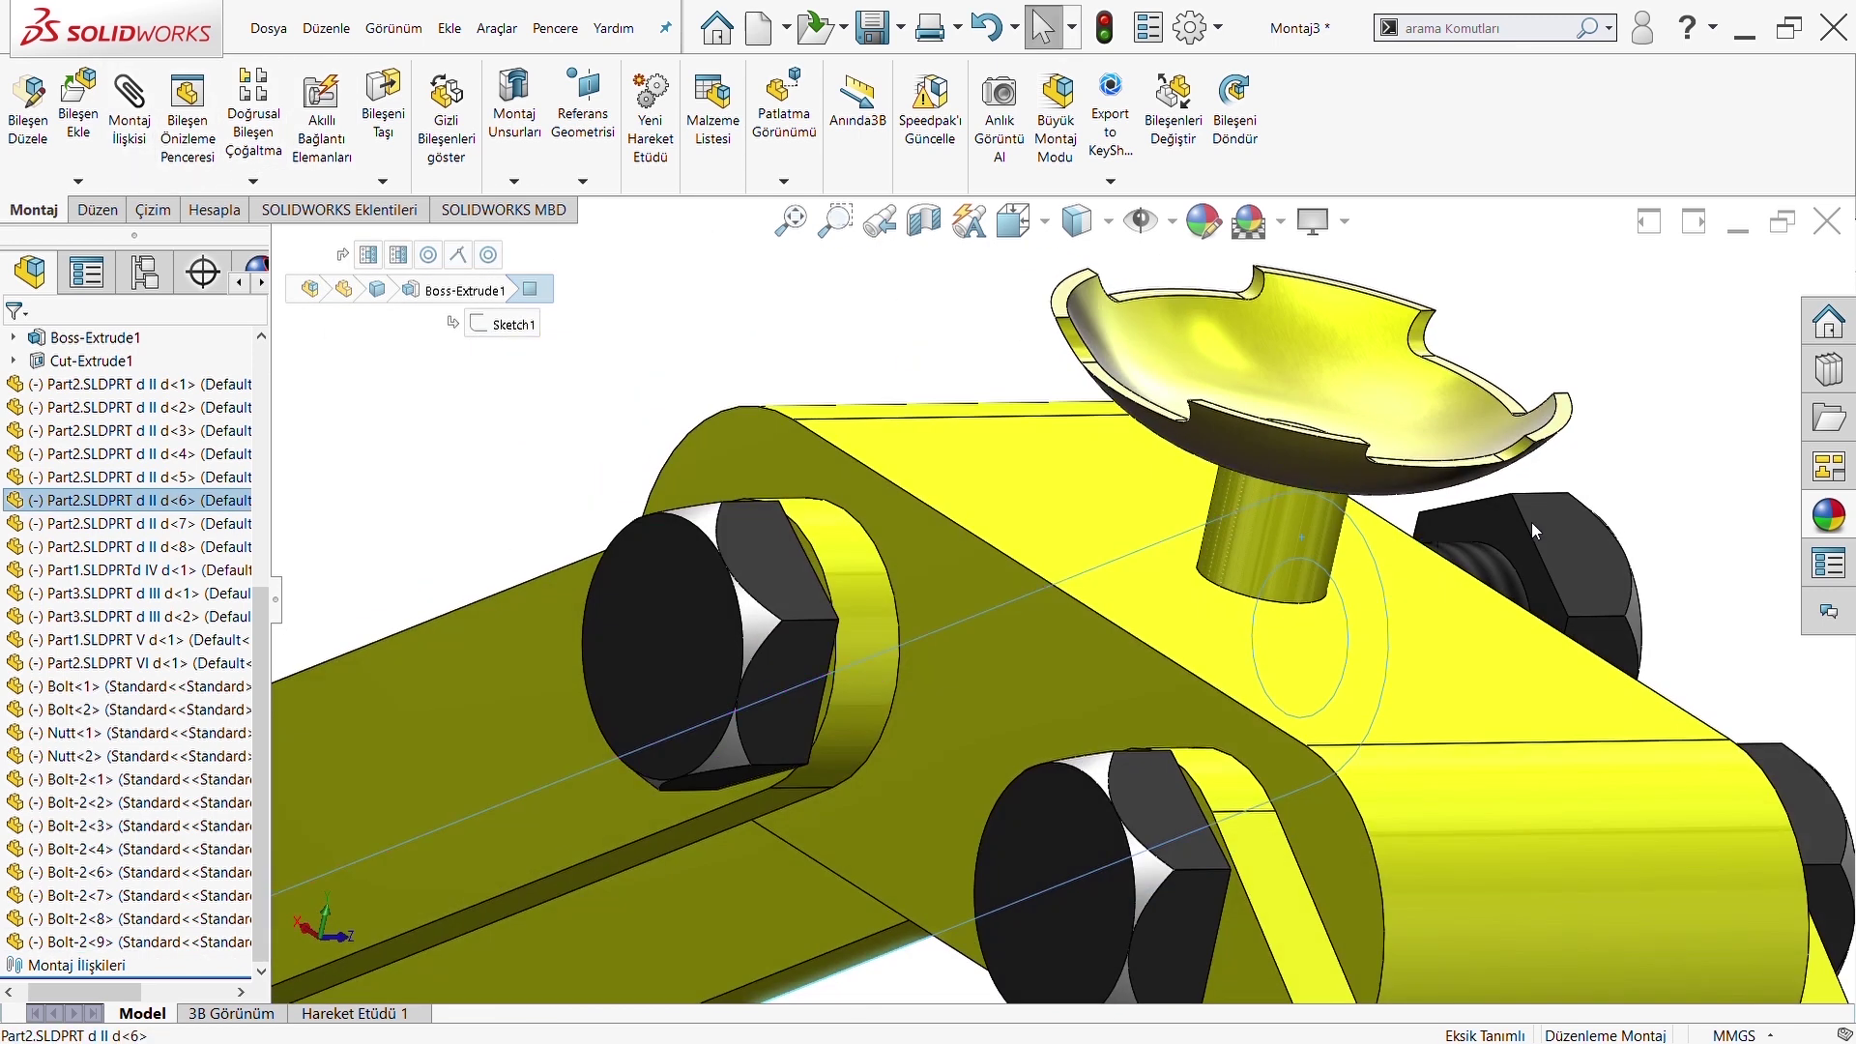
left_click(1485, 523)
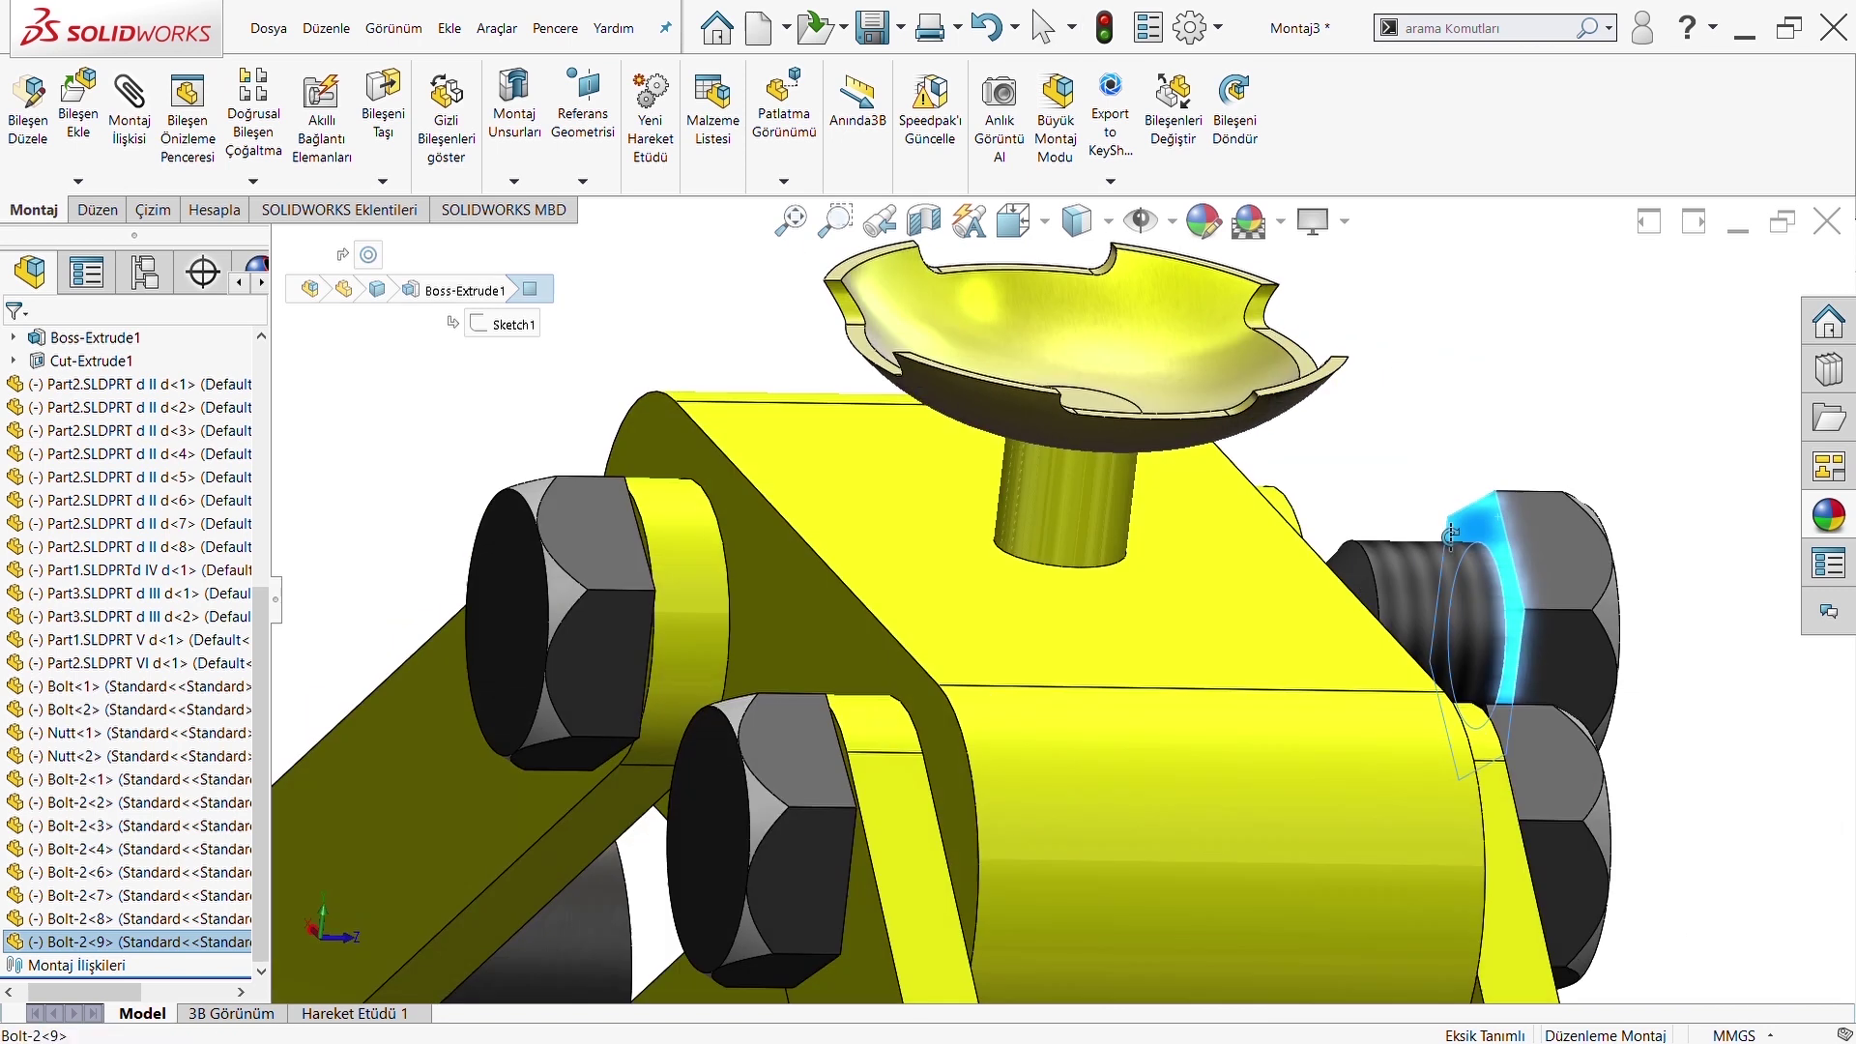
middle_click_drag(1411, 522, 580, 319)
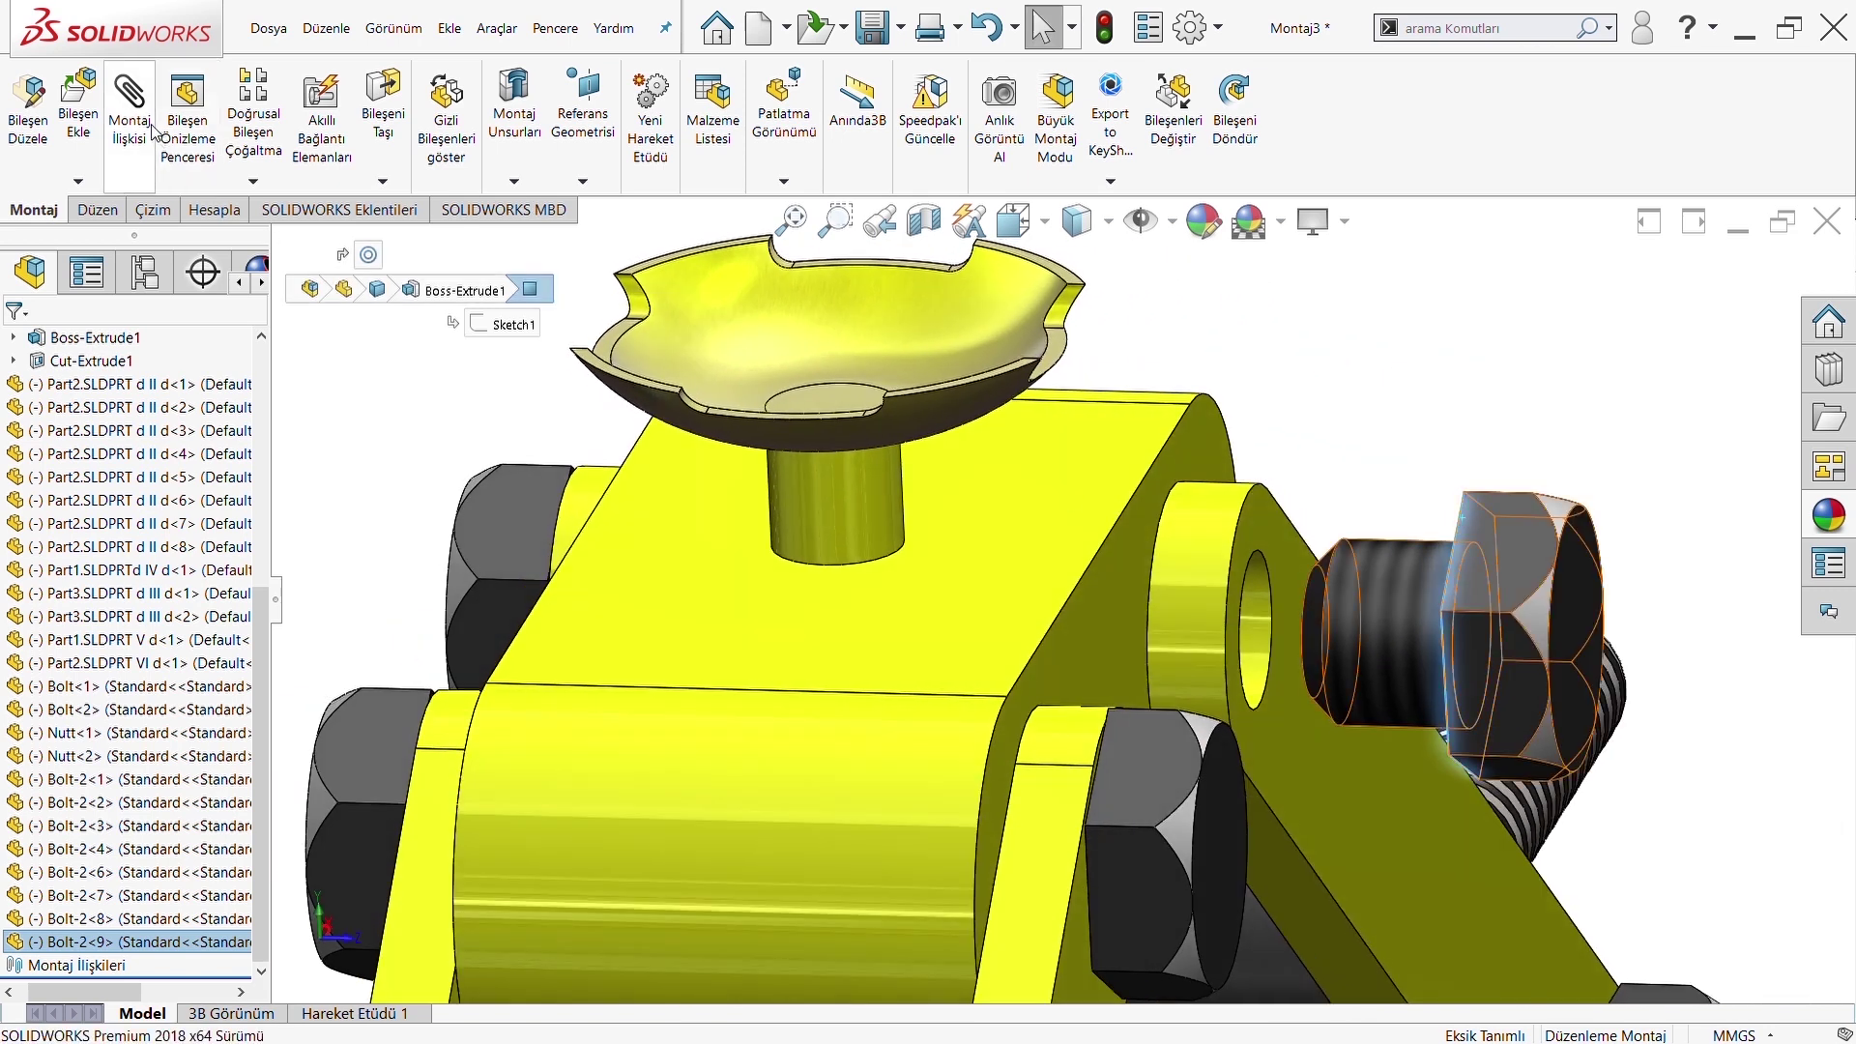
left_click(128, 106)
left_click(1261, 528)
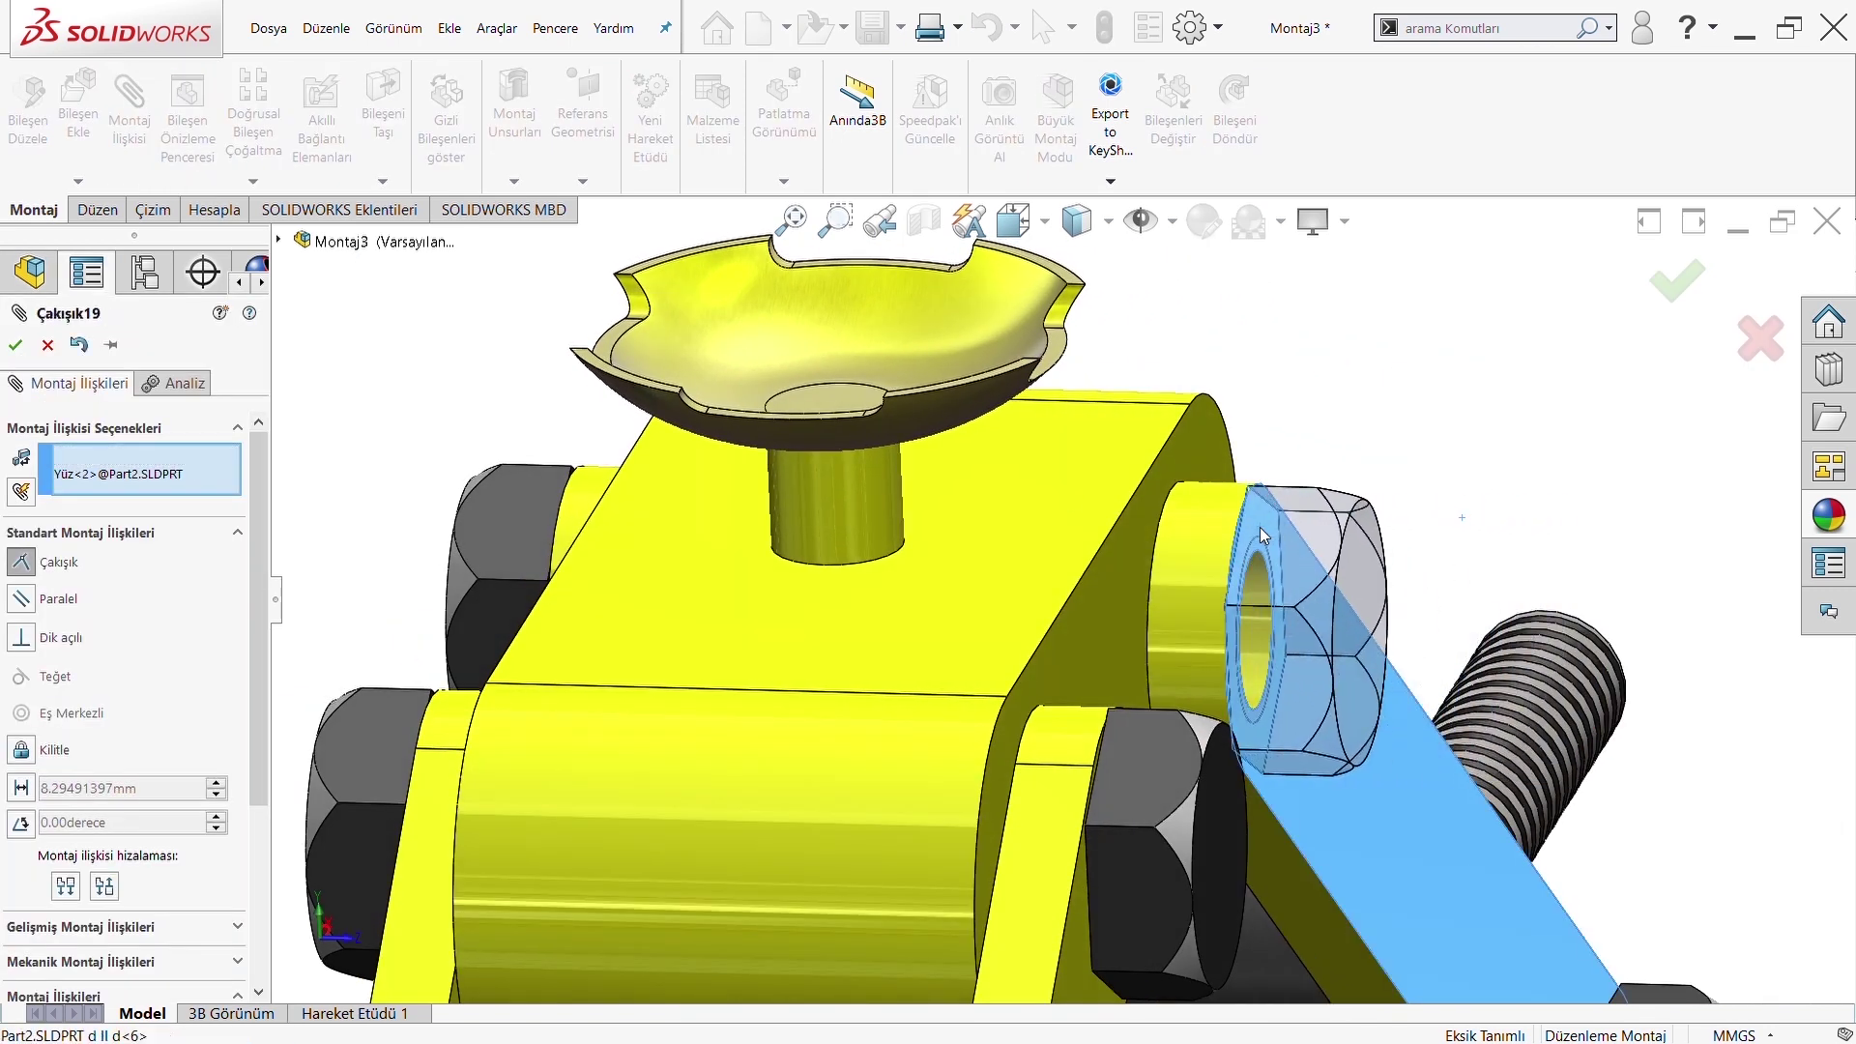
key("Return")
key("Return")
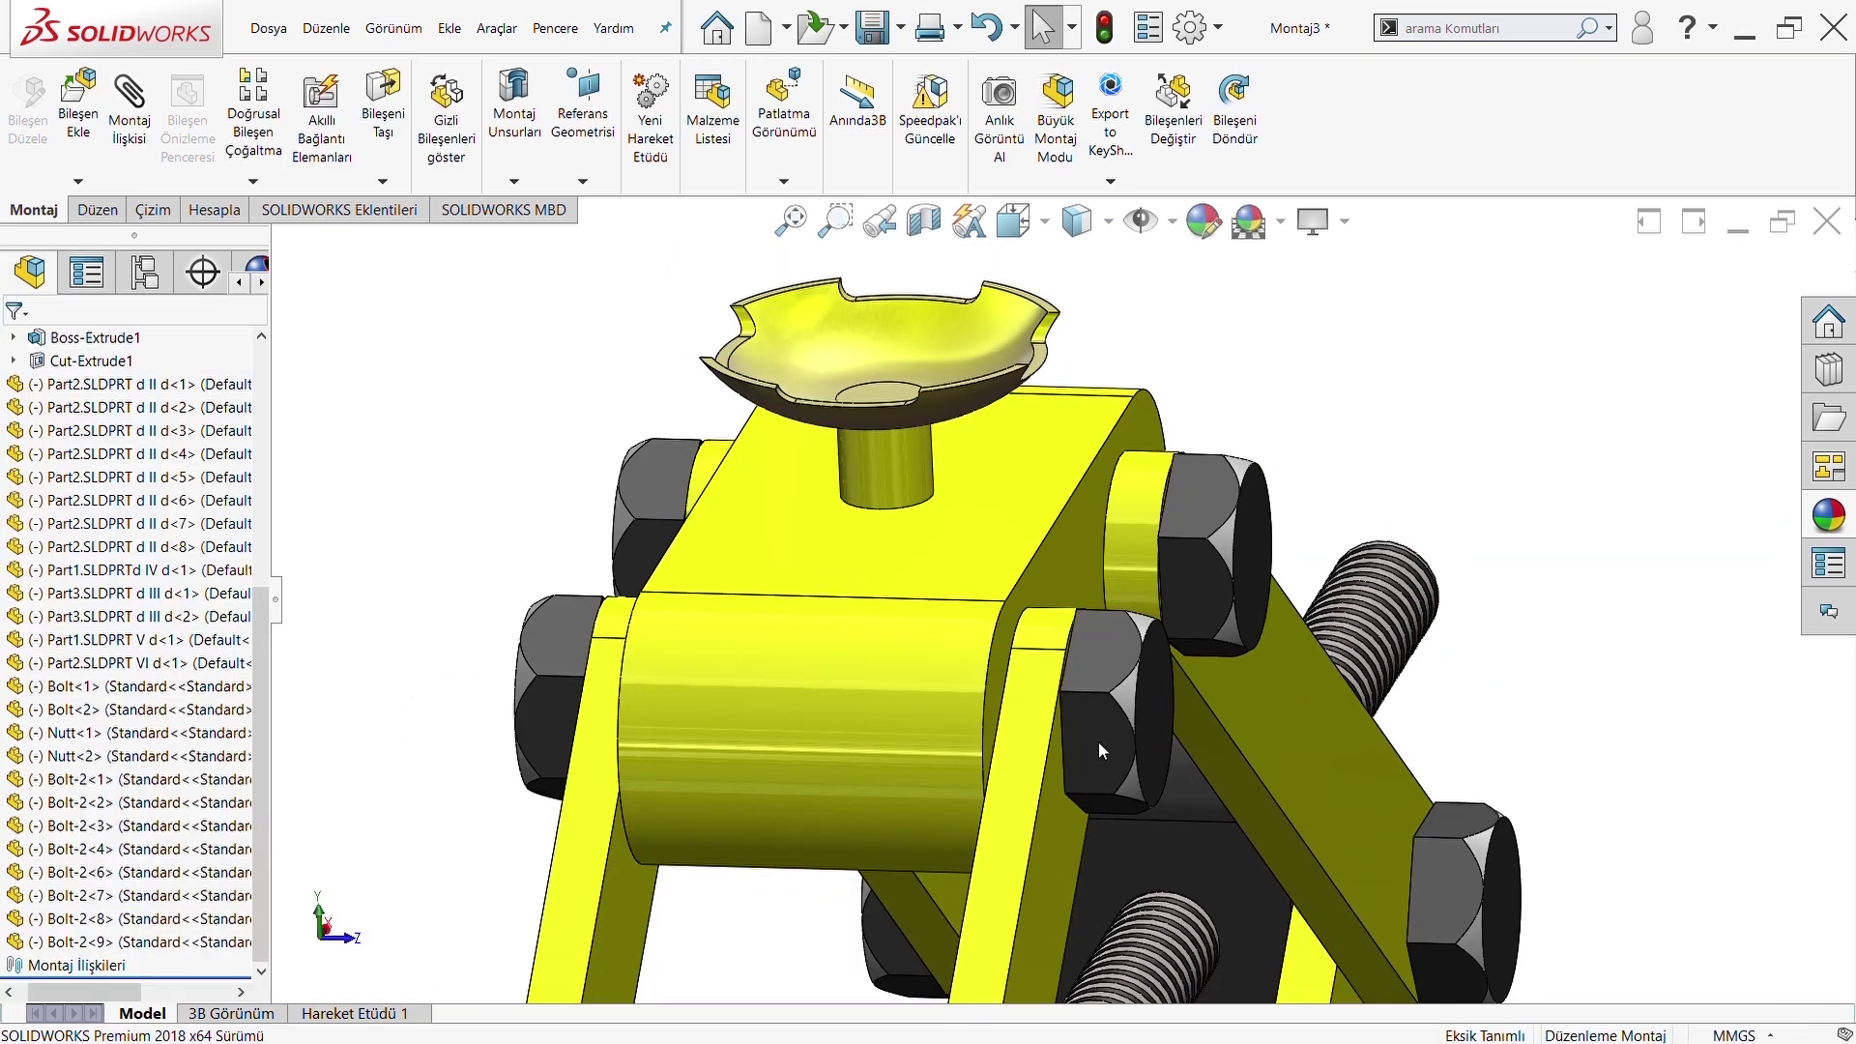
key("ctrl+2")
Try an advanced Distance mate, entering 20100 in the distance field
mouse_move(1324, 715)
middle_mouse_down()
mouse_move(1145, 570)
mouse_move(985, 601)
mouse_move(1010, 633)
middle_mouse_up()
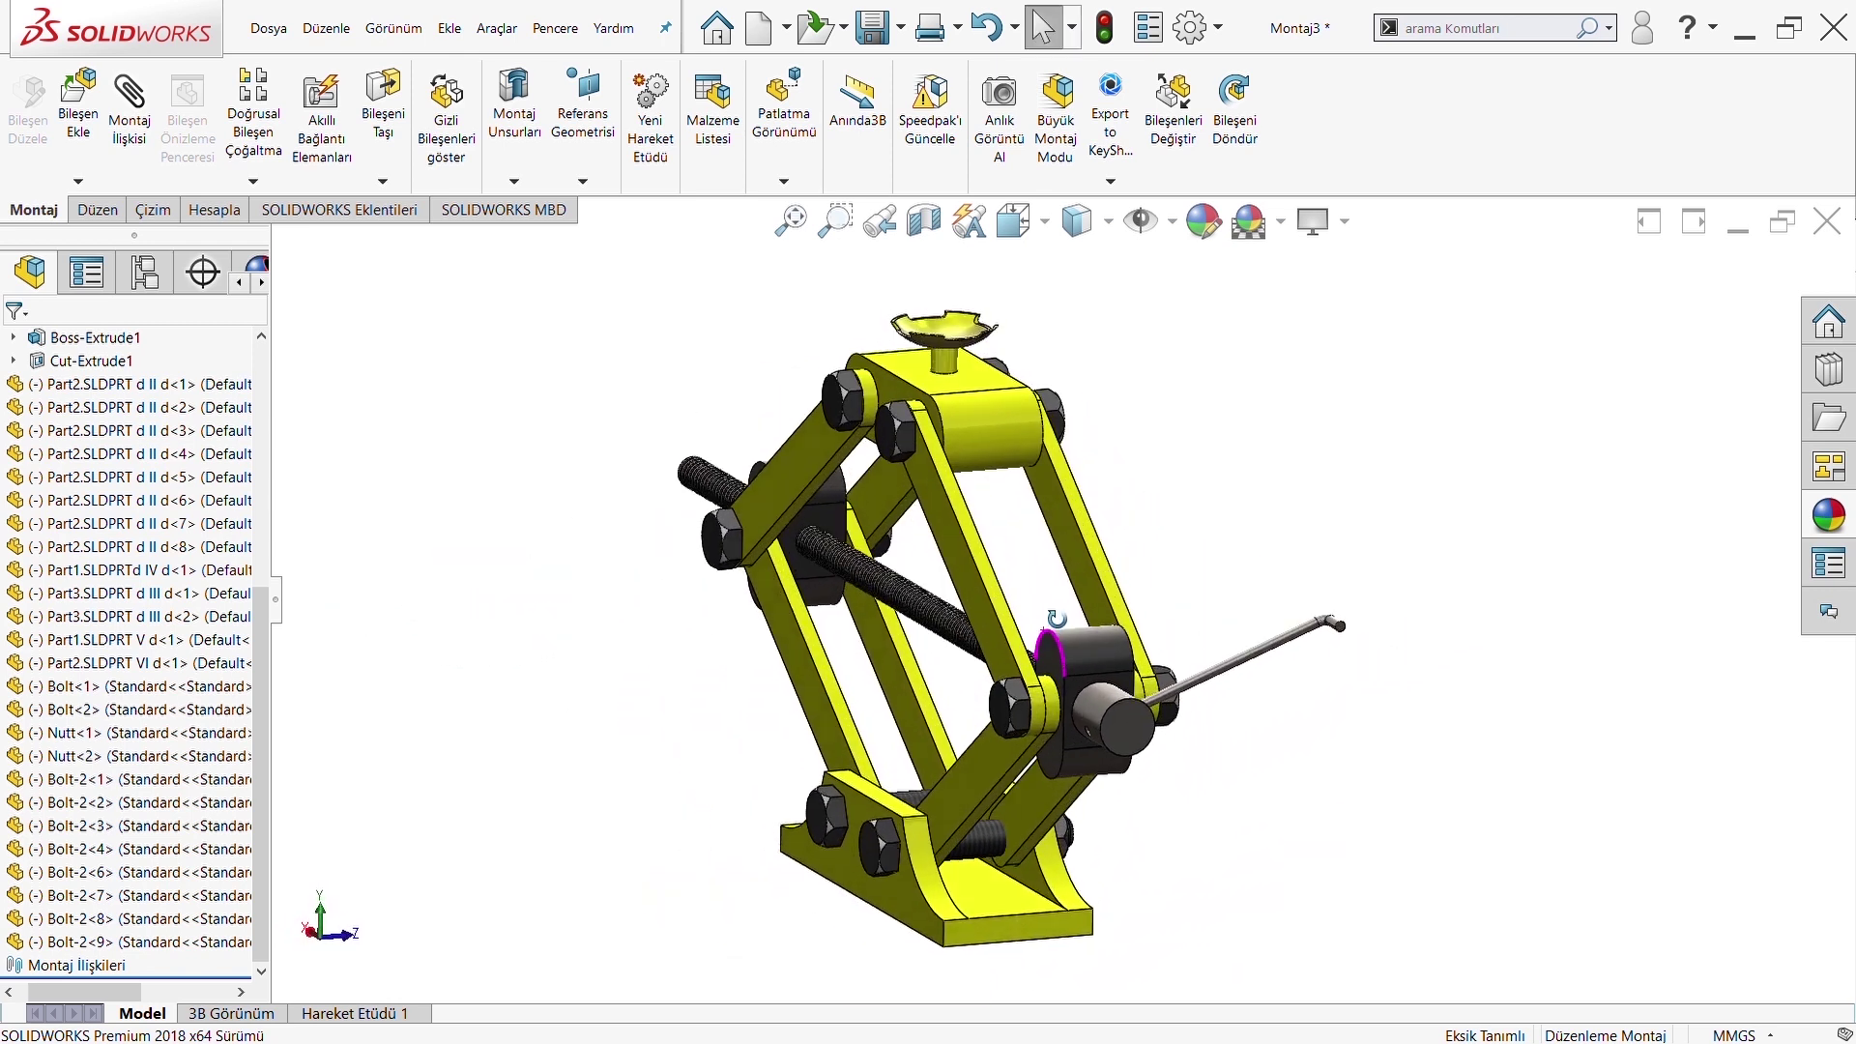
middle_click_drag(947, 702, 931, 665)
scroll(1005, 665, "down", 4)
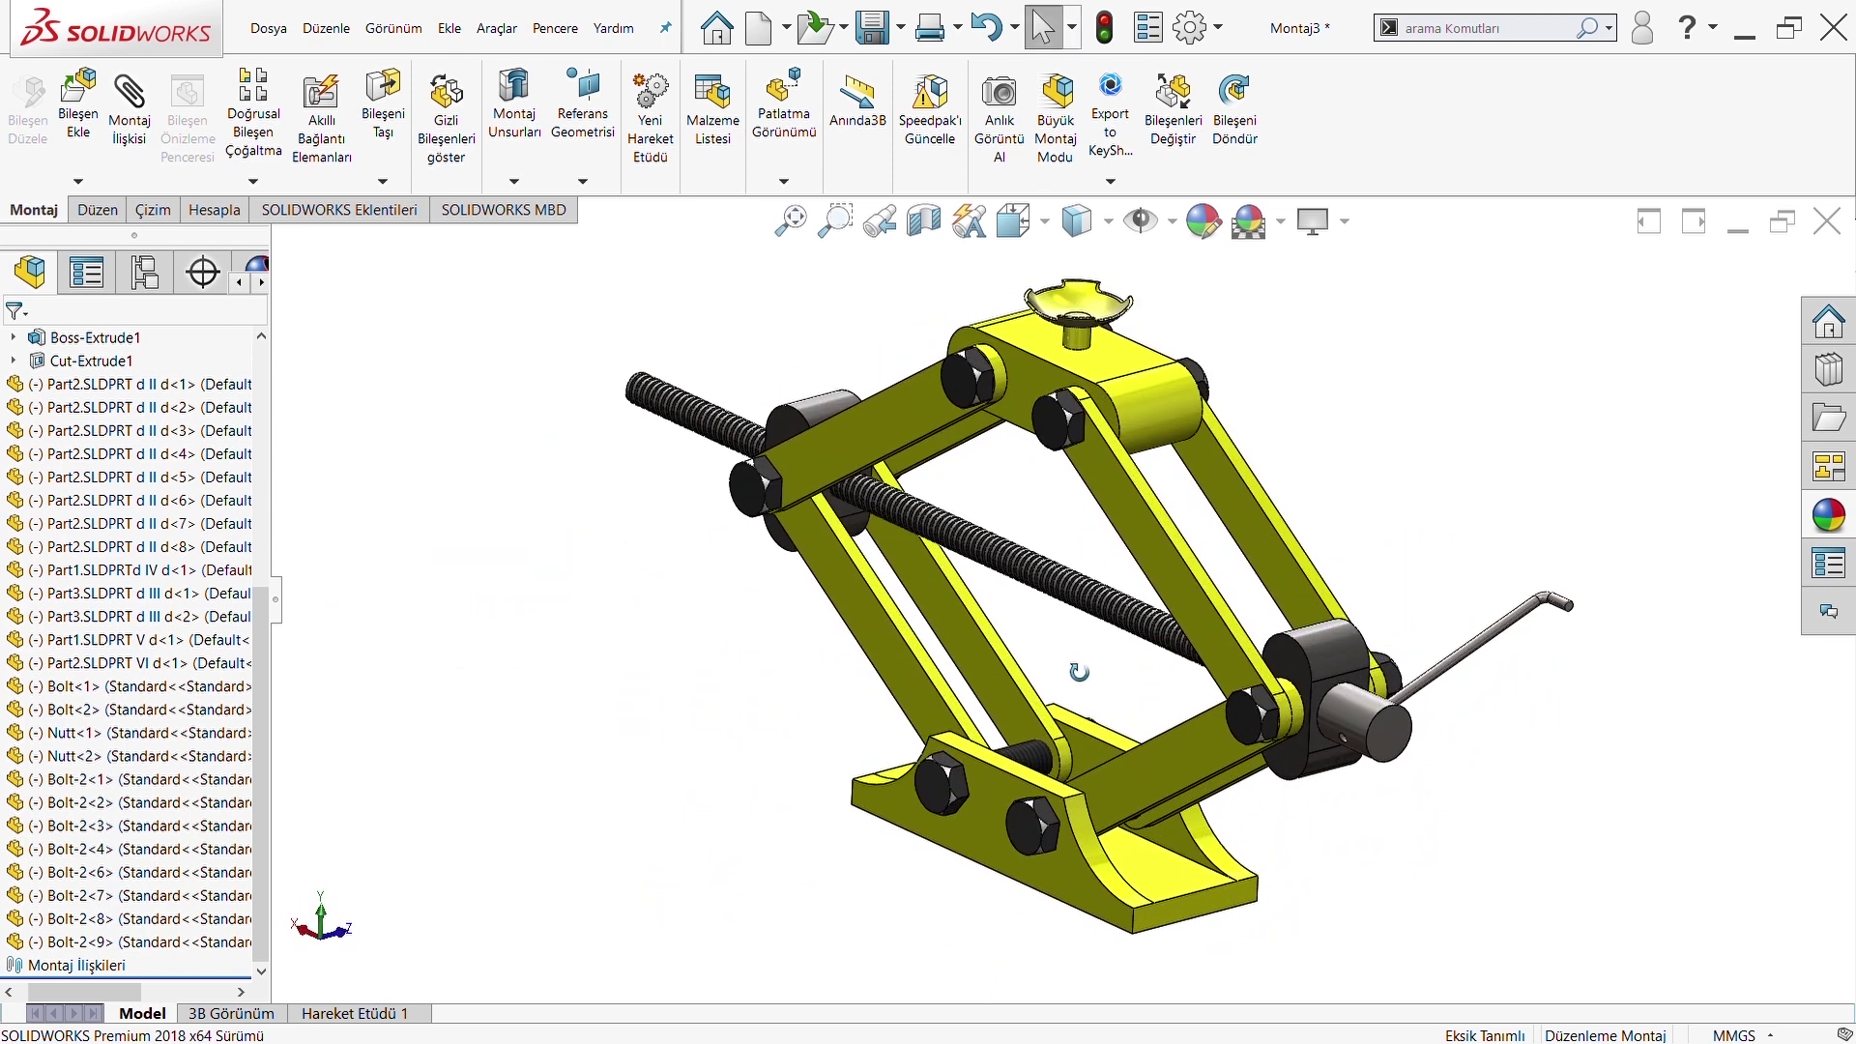
scroll(1054, 638, "up", 1)
left_click(141, 152)
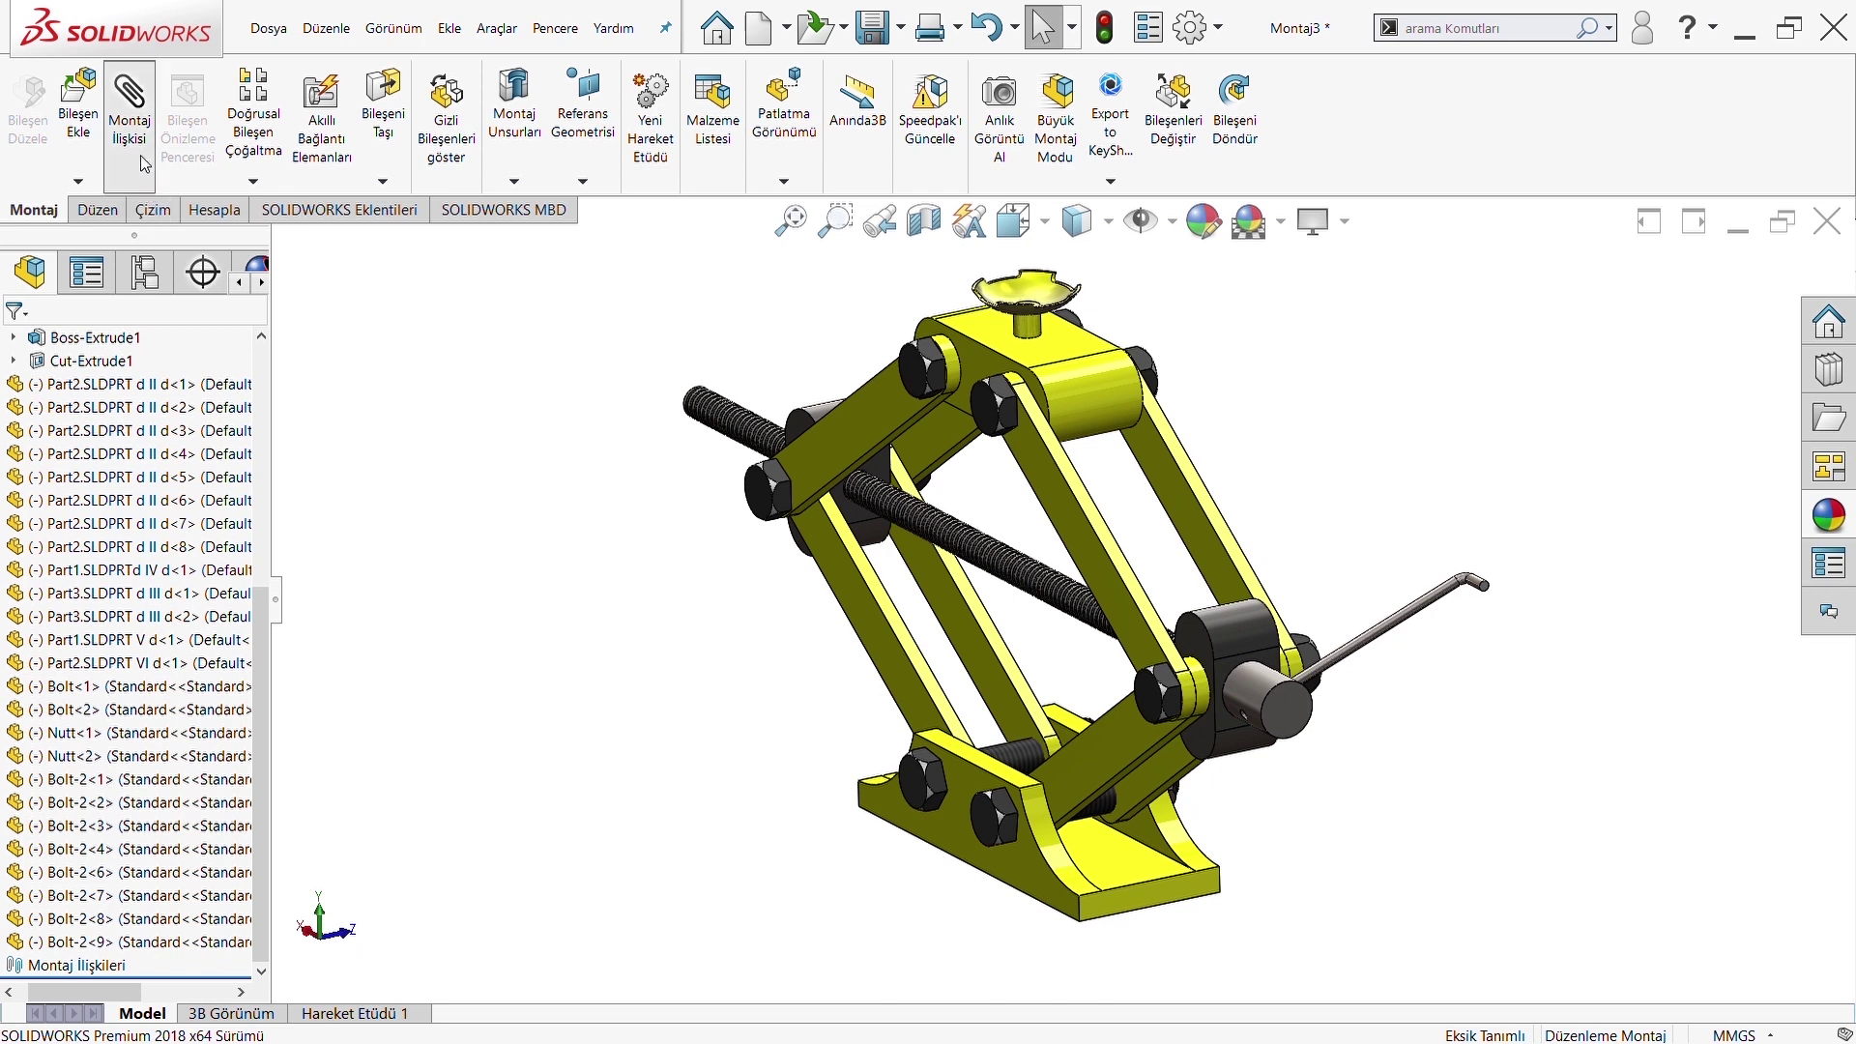
scroll(77, 710, "down", 3)
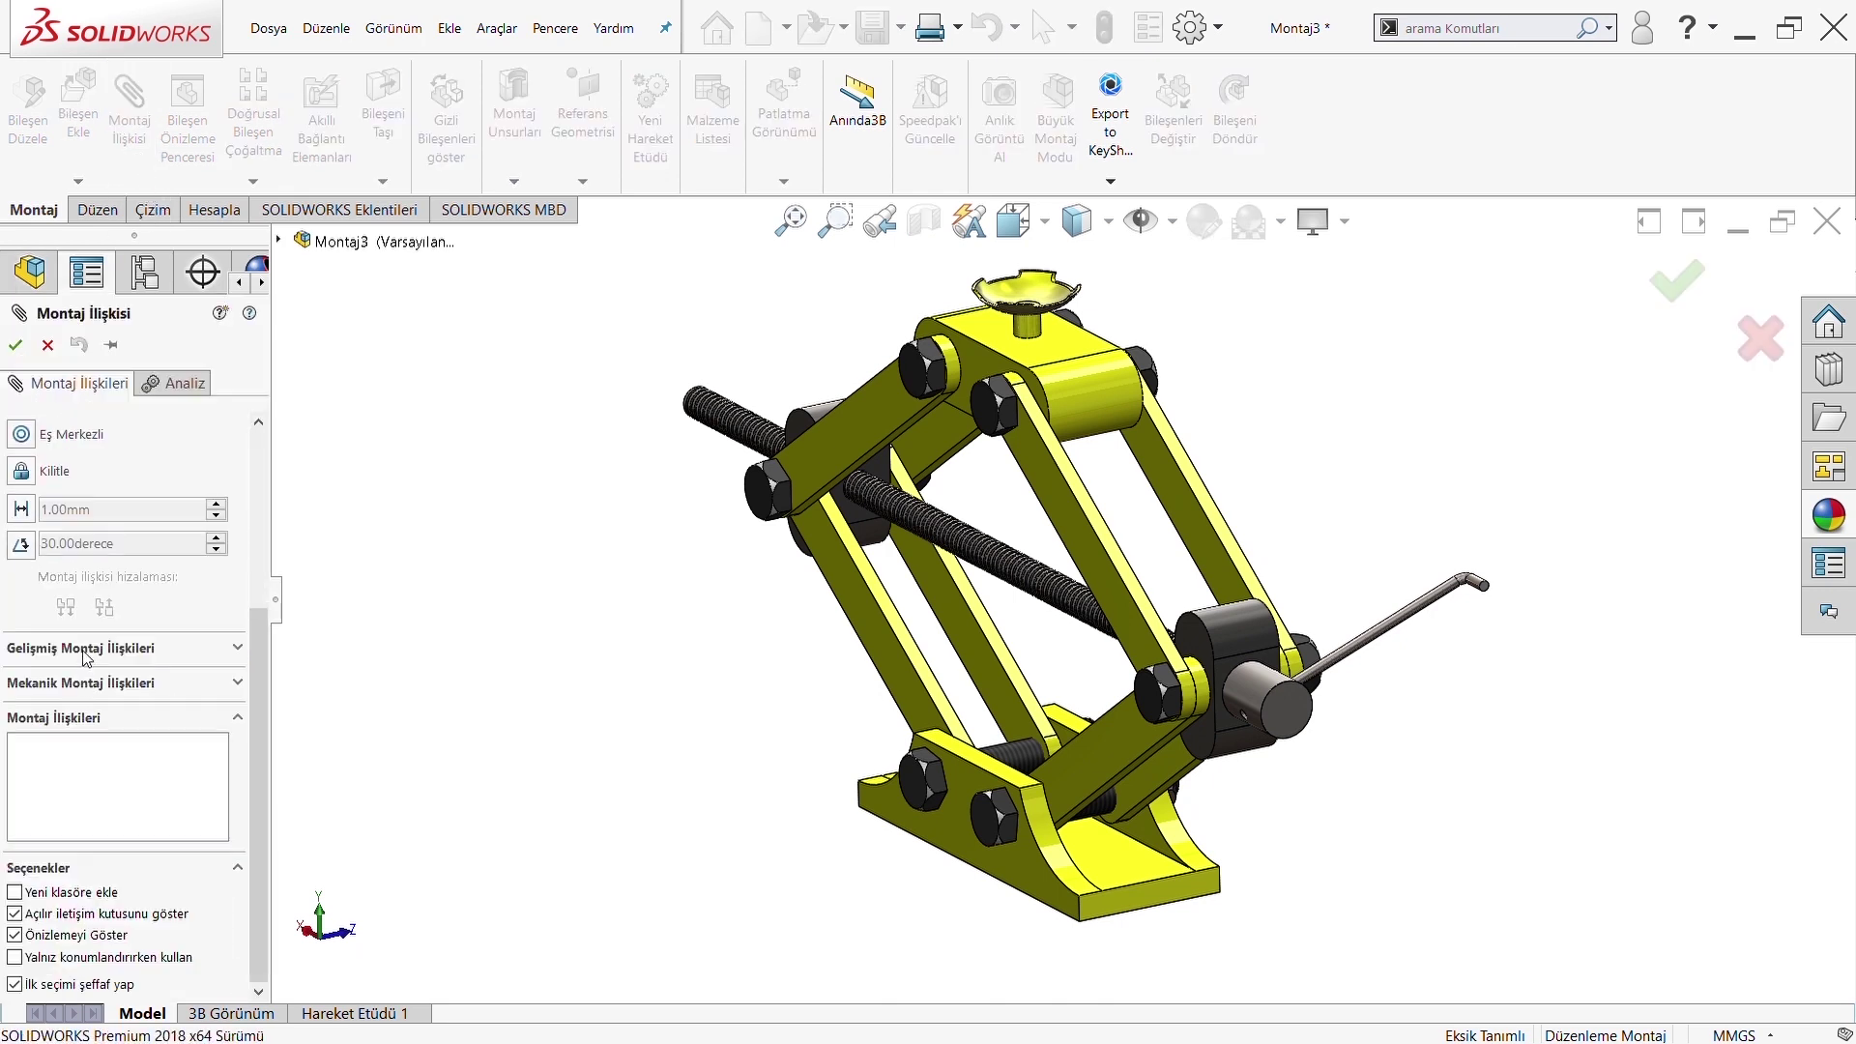
left_click(83, 649)
left_click(27, 704)
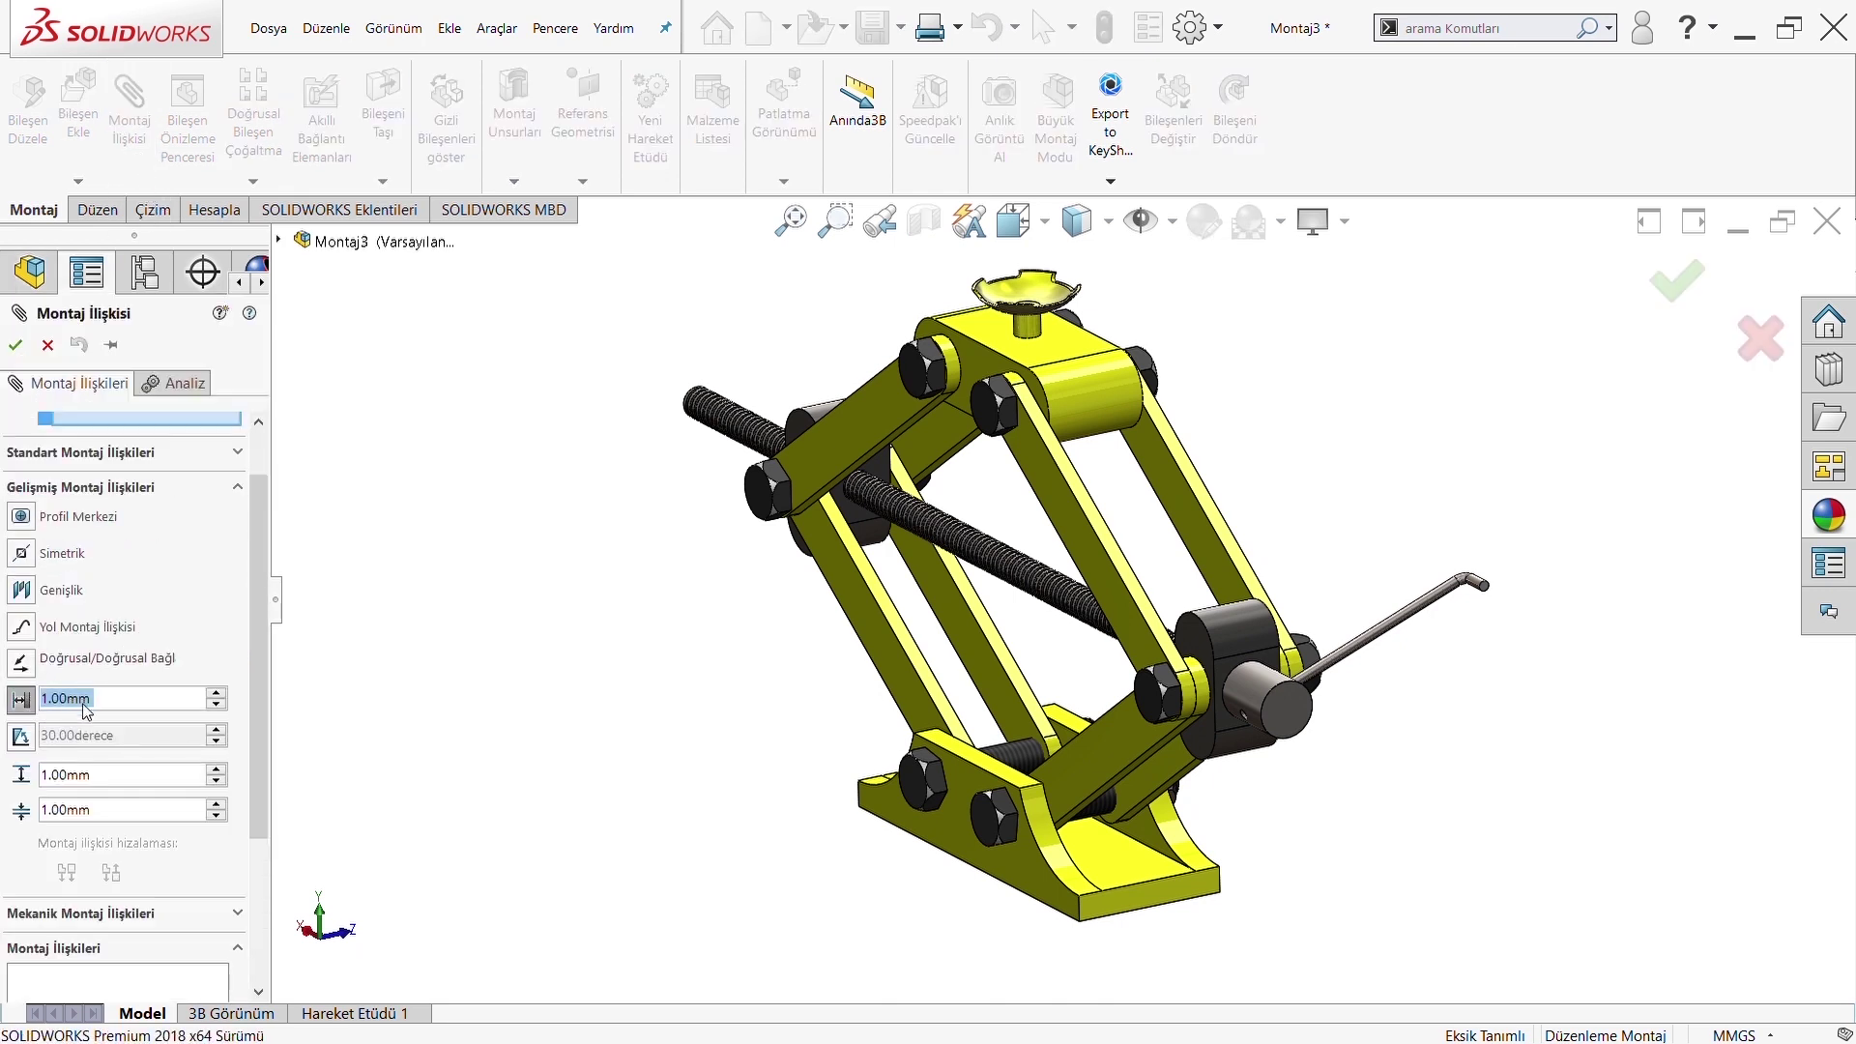
mouse_move(96, 812)
left_mouse_down()
mouse_move(14, 808)
mouse_move(17, 783)
left_mouse_up()
type("20")
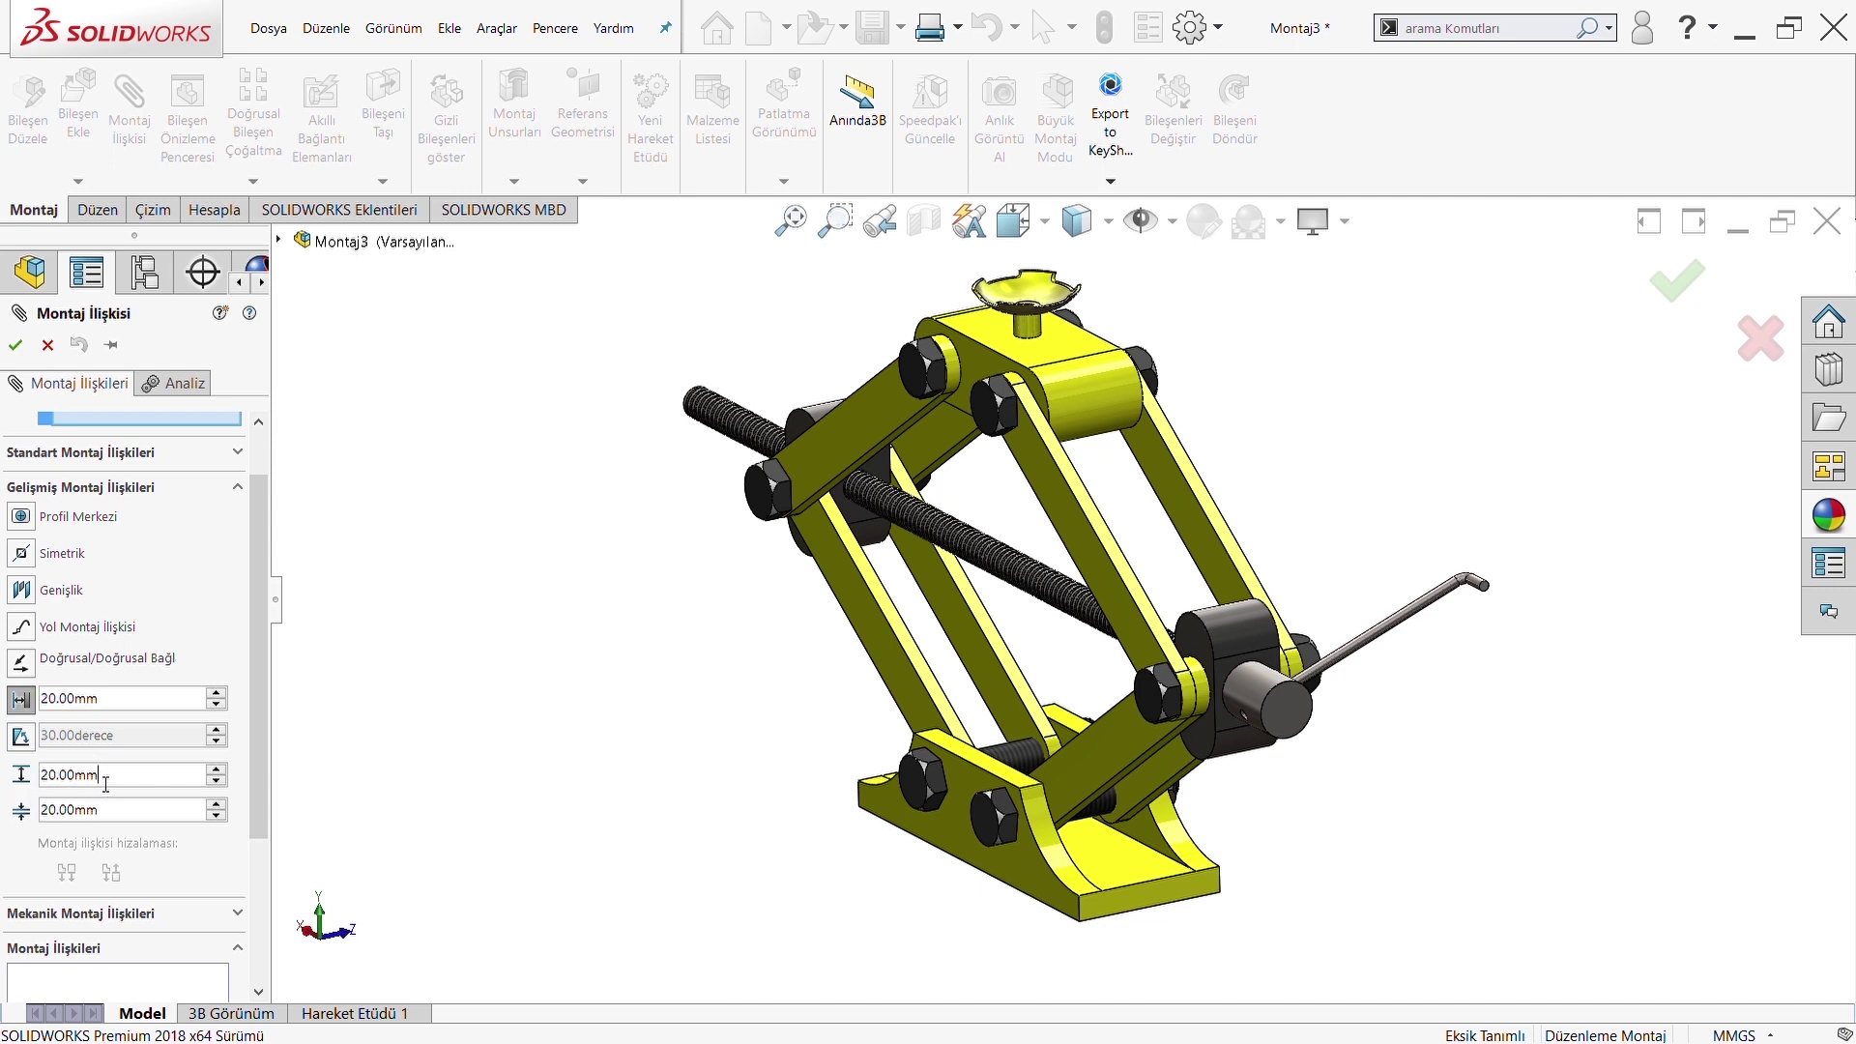
type("100")
Cancel the mate and expand the Mates folder to review the existing mates
left_click(15, 345)
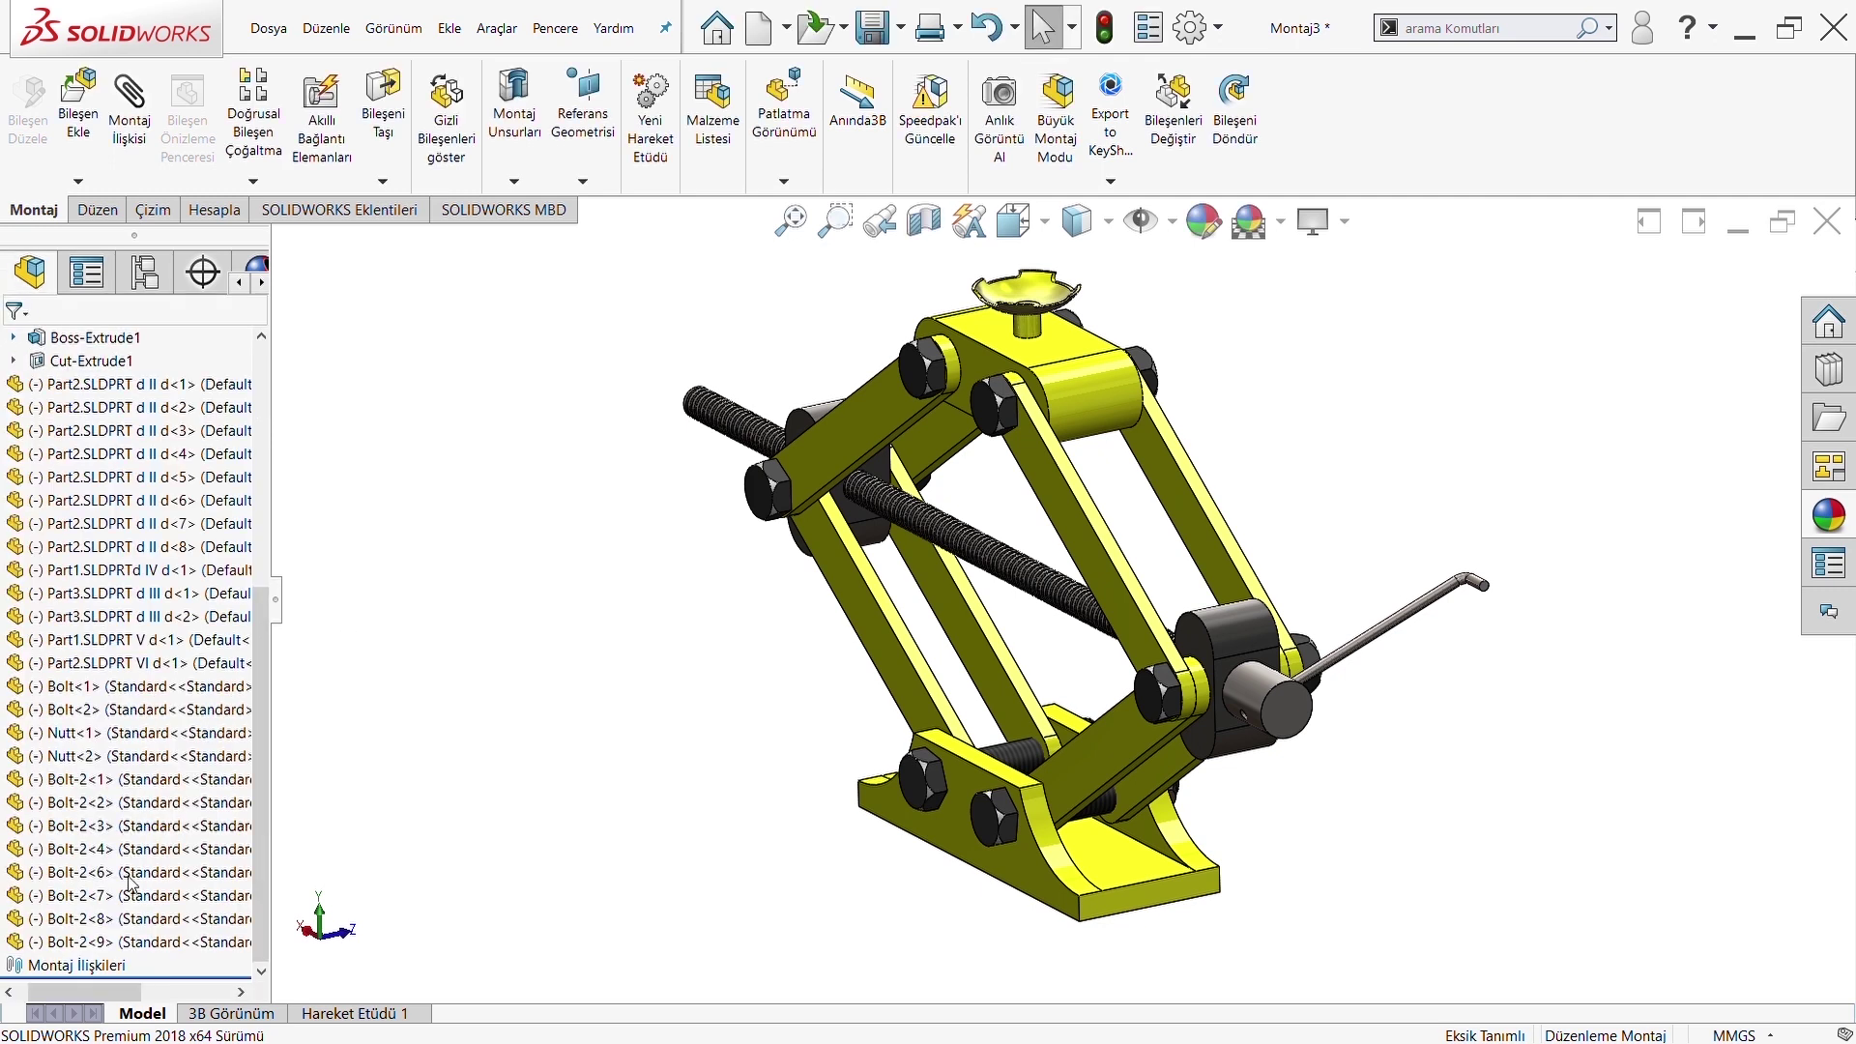
double_click(32, 967)
scroll(65, 967, "down", 3)
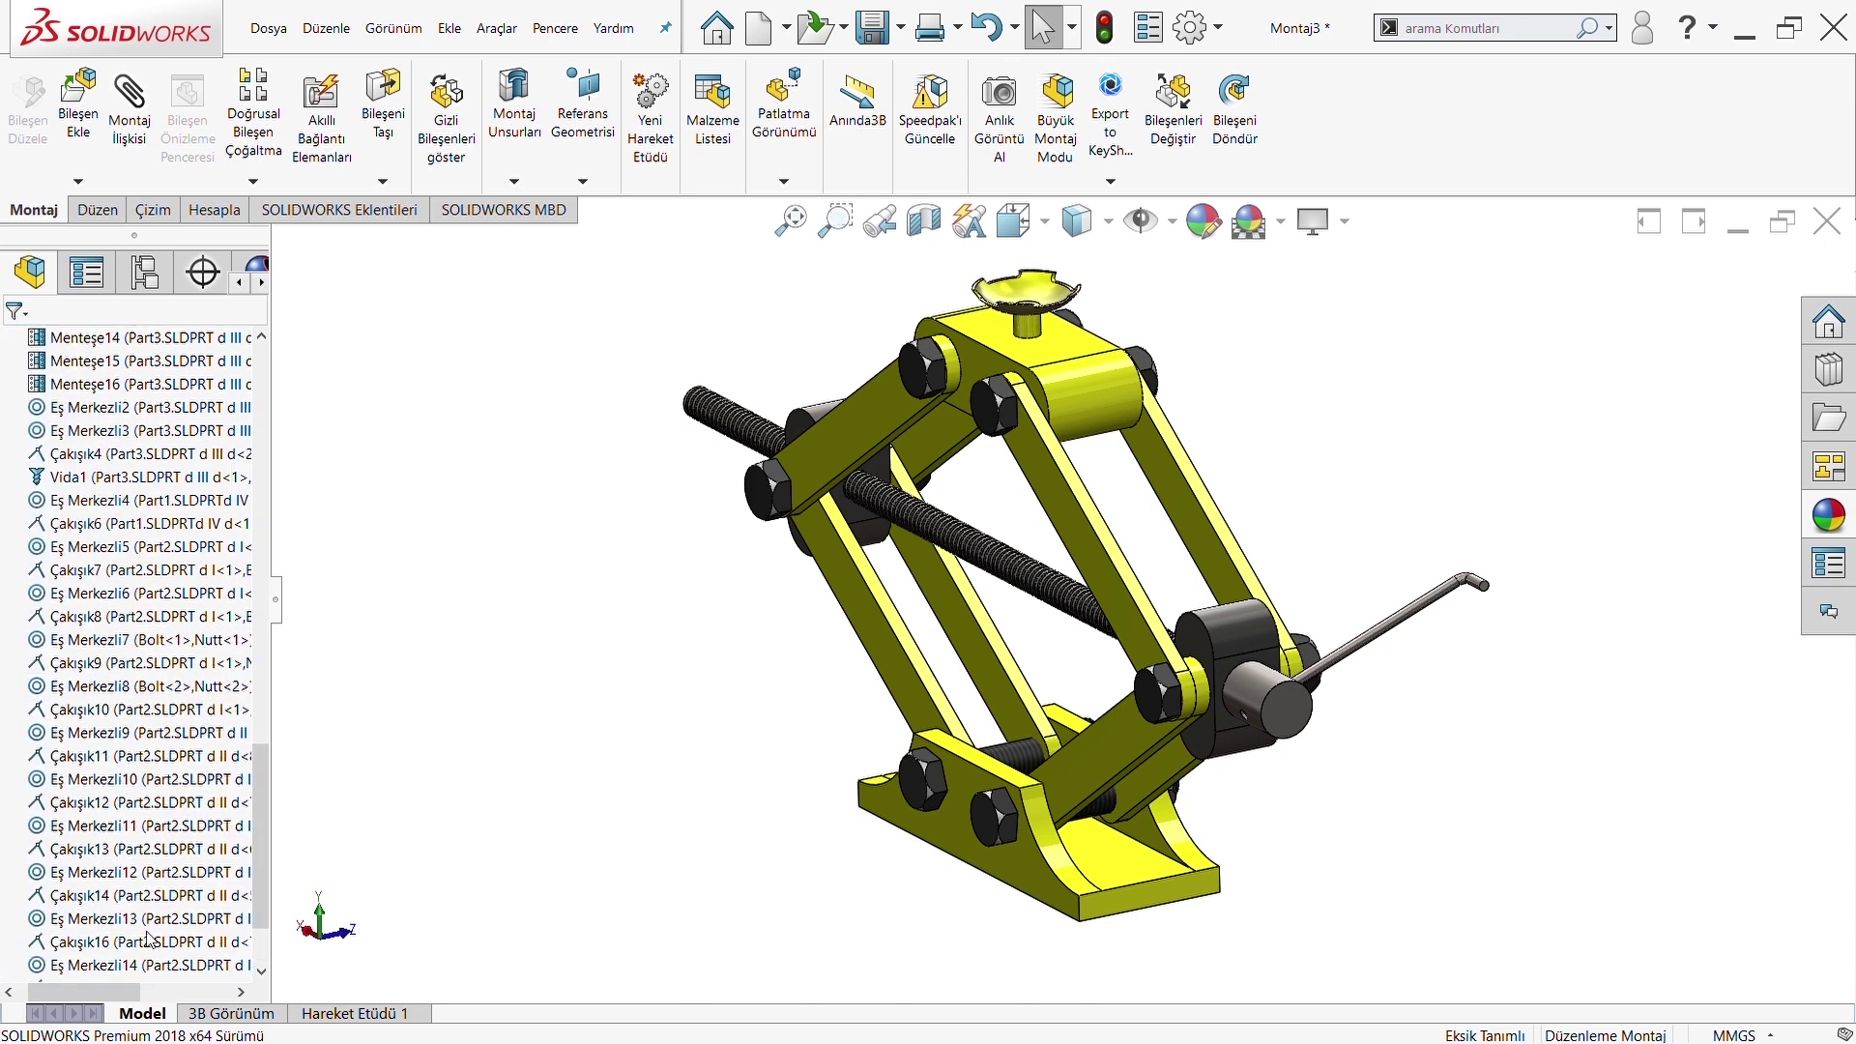
scroll(124, 961, "down", 3)
scroll(194, 589, "up", 5)
scroll(193, 580, "up", 5)
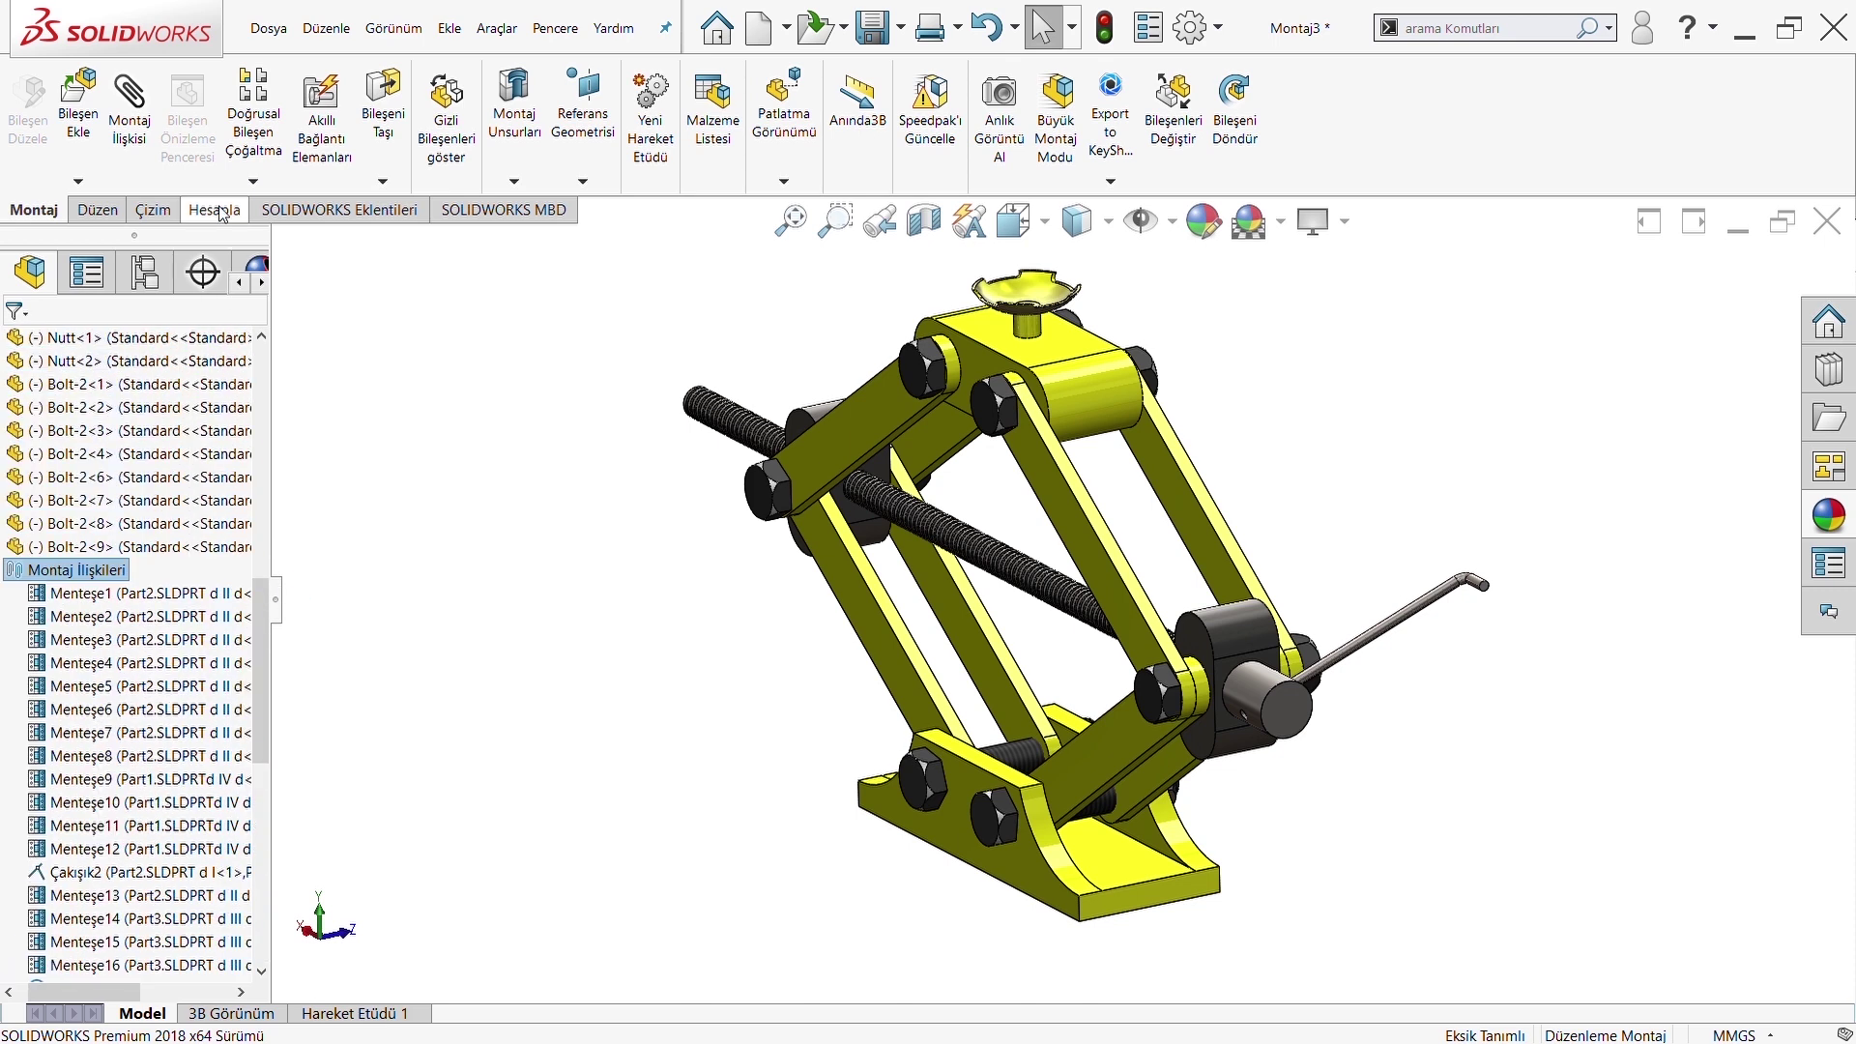
Choose the advanced Distance mate and select the Part1 and Part2 faces
scroll(667, 501, "down", 3)
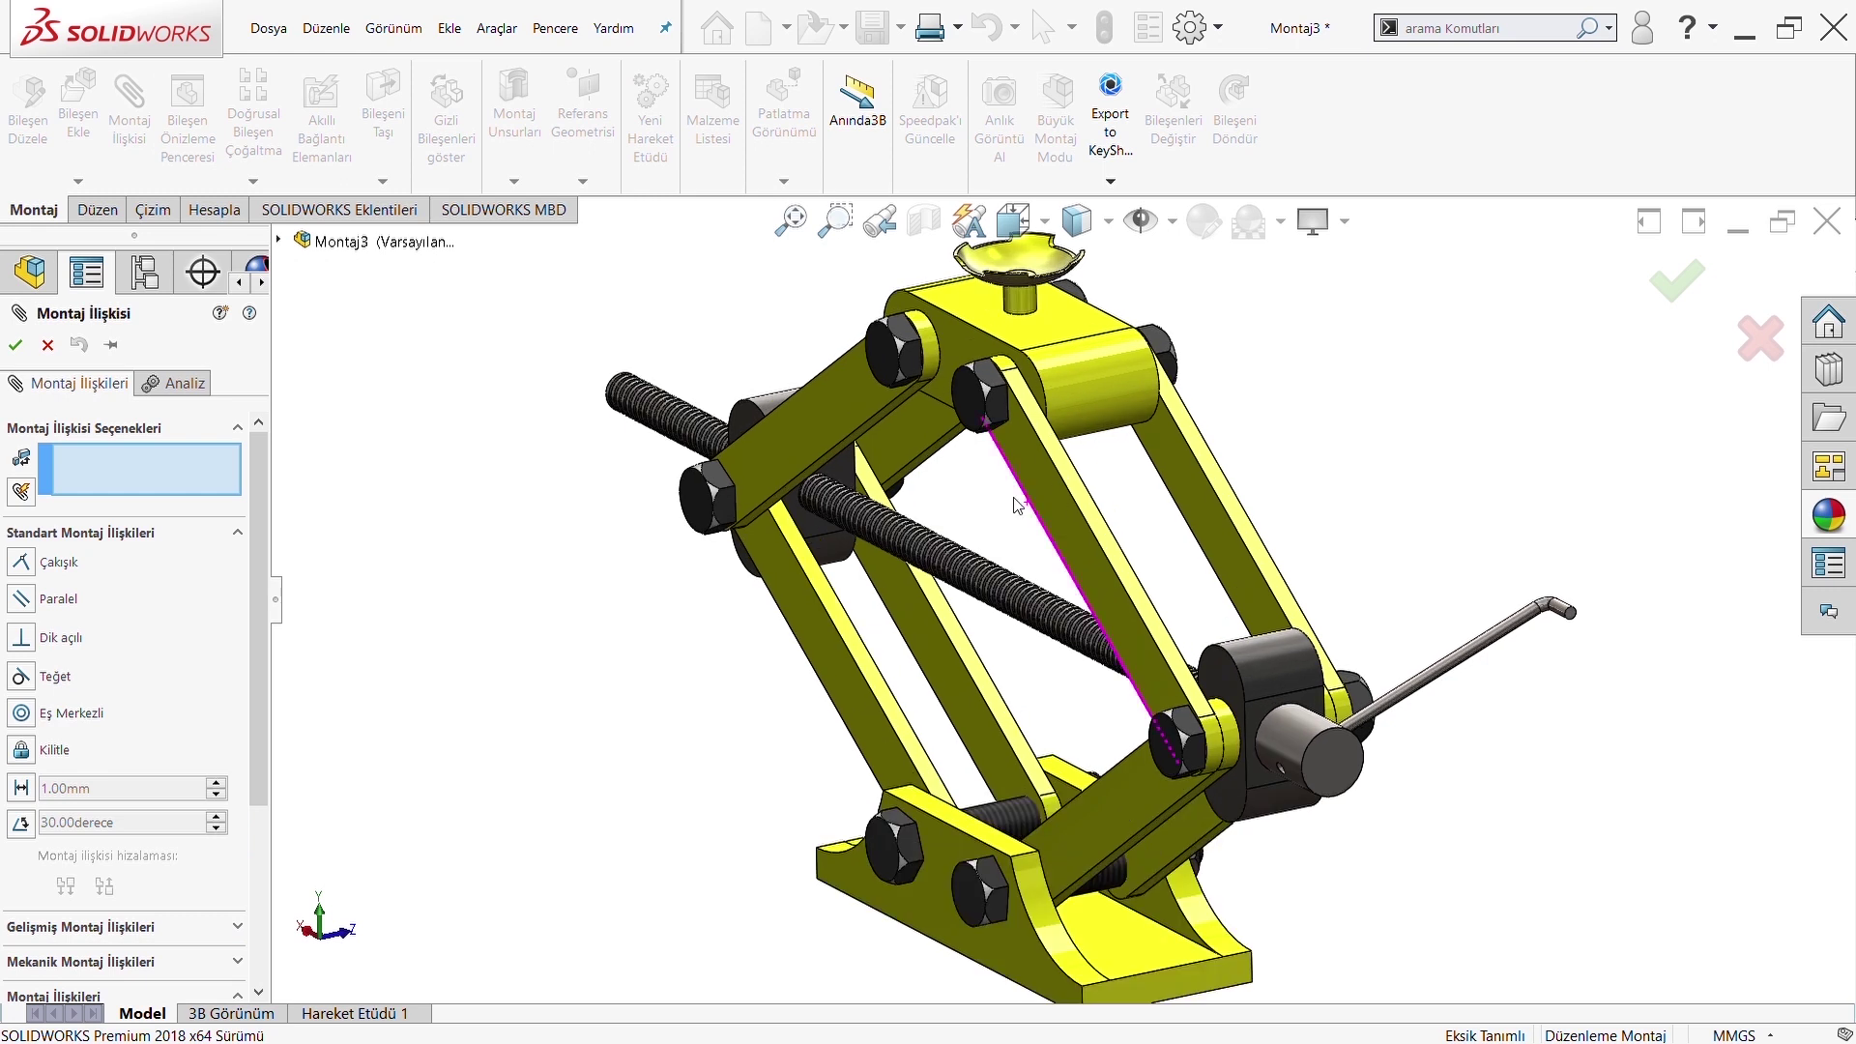
middle_click_drag(1063, 491, 947, 574)
scroll(109, 817, "down", 3)
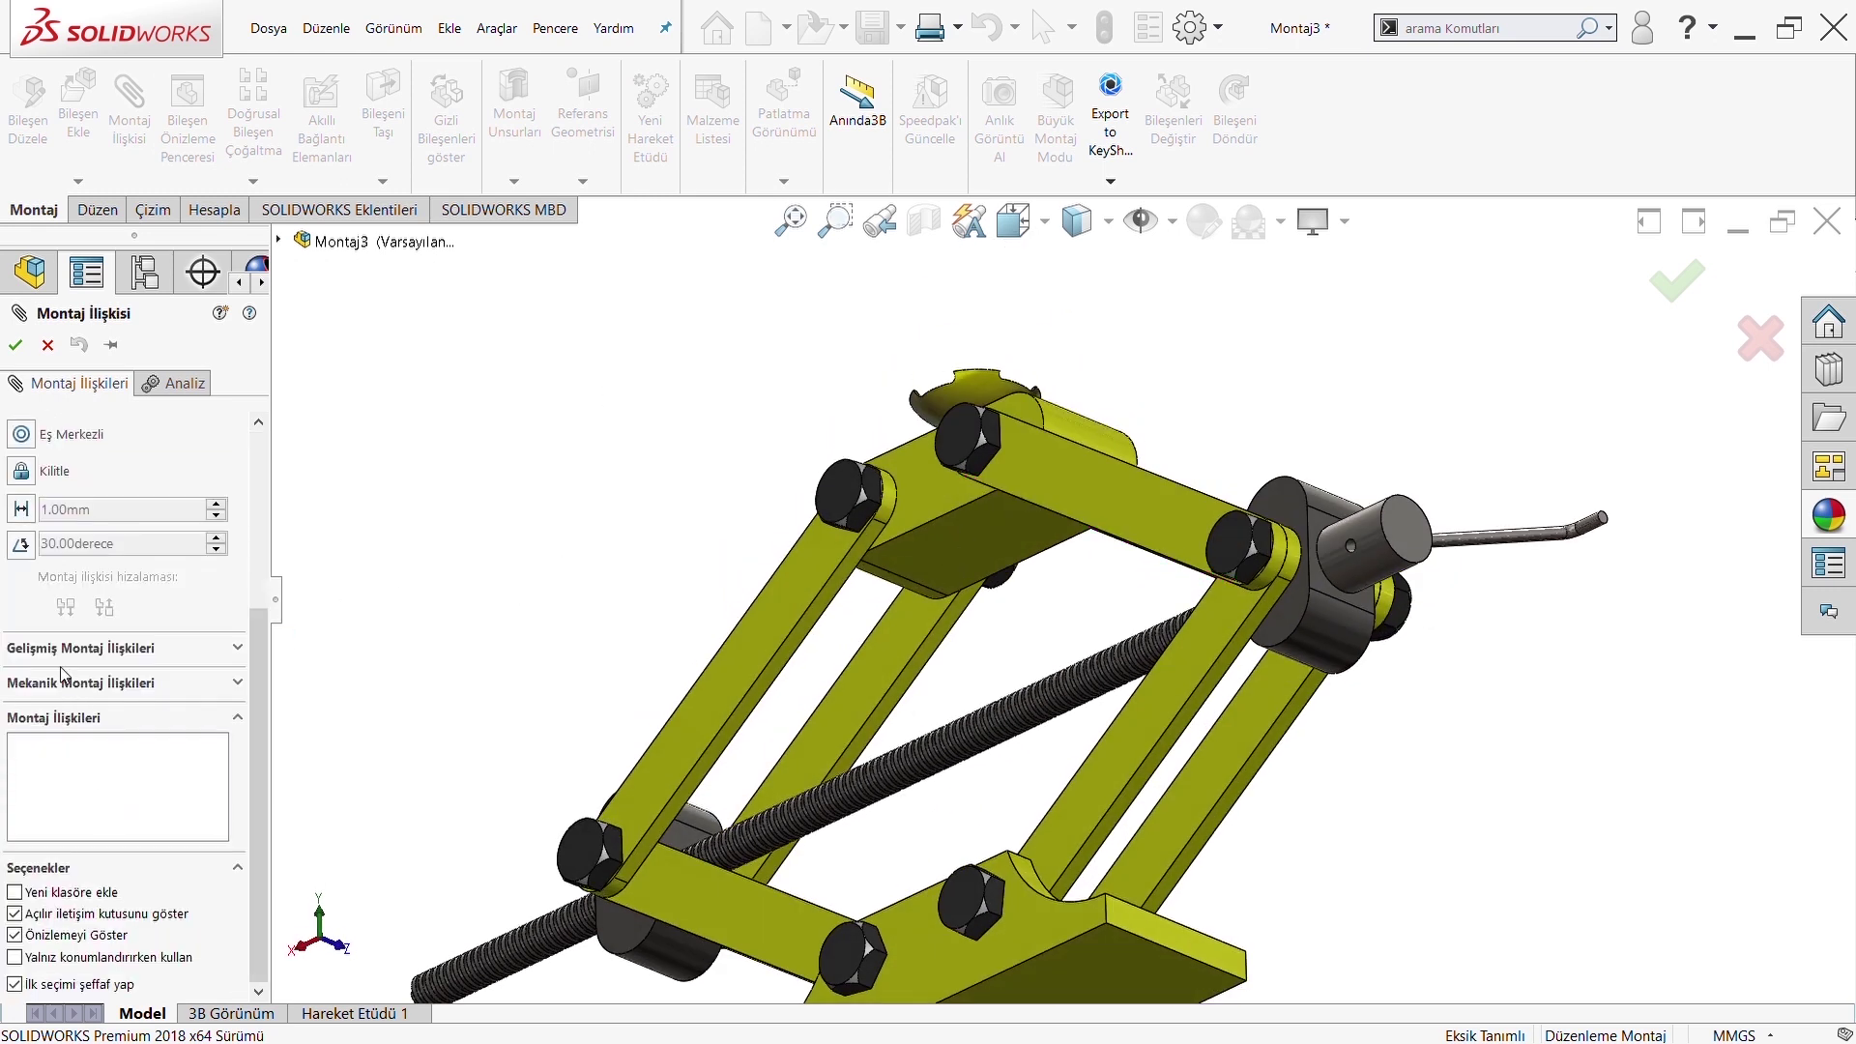
left_click(34, 682)
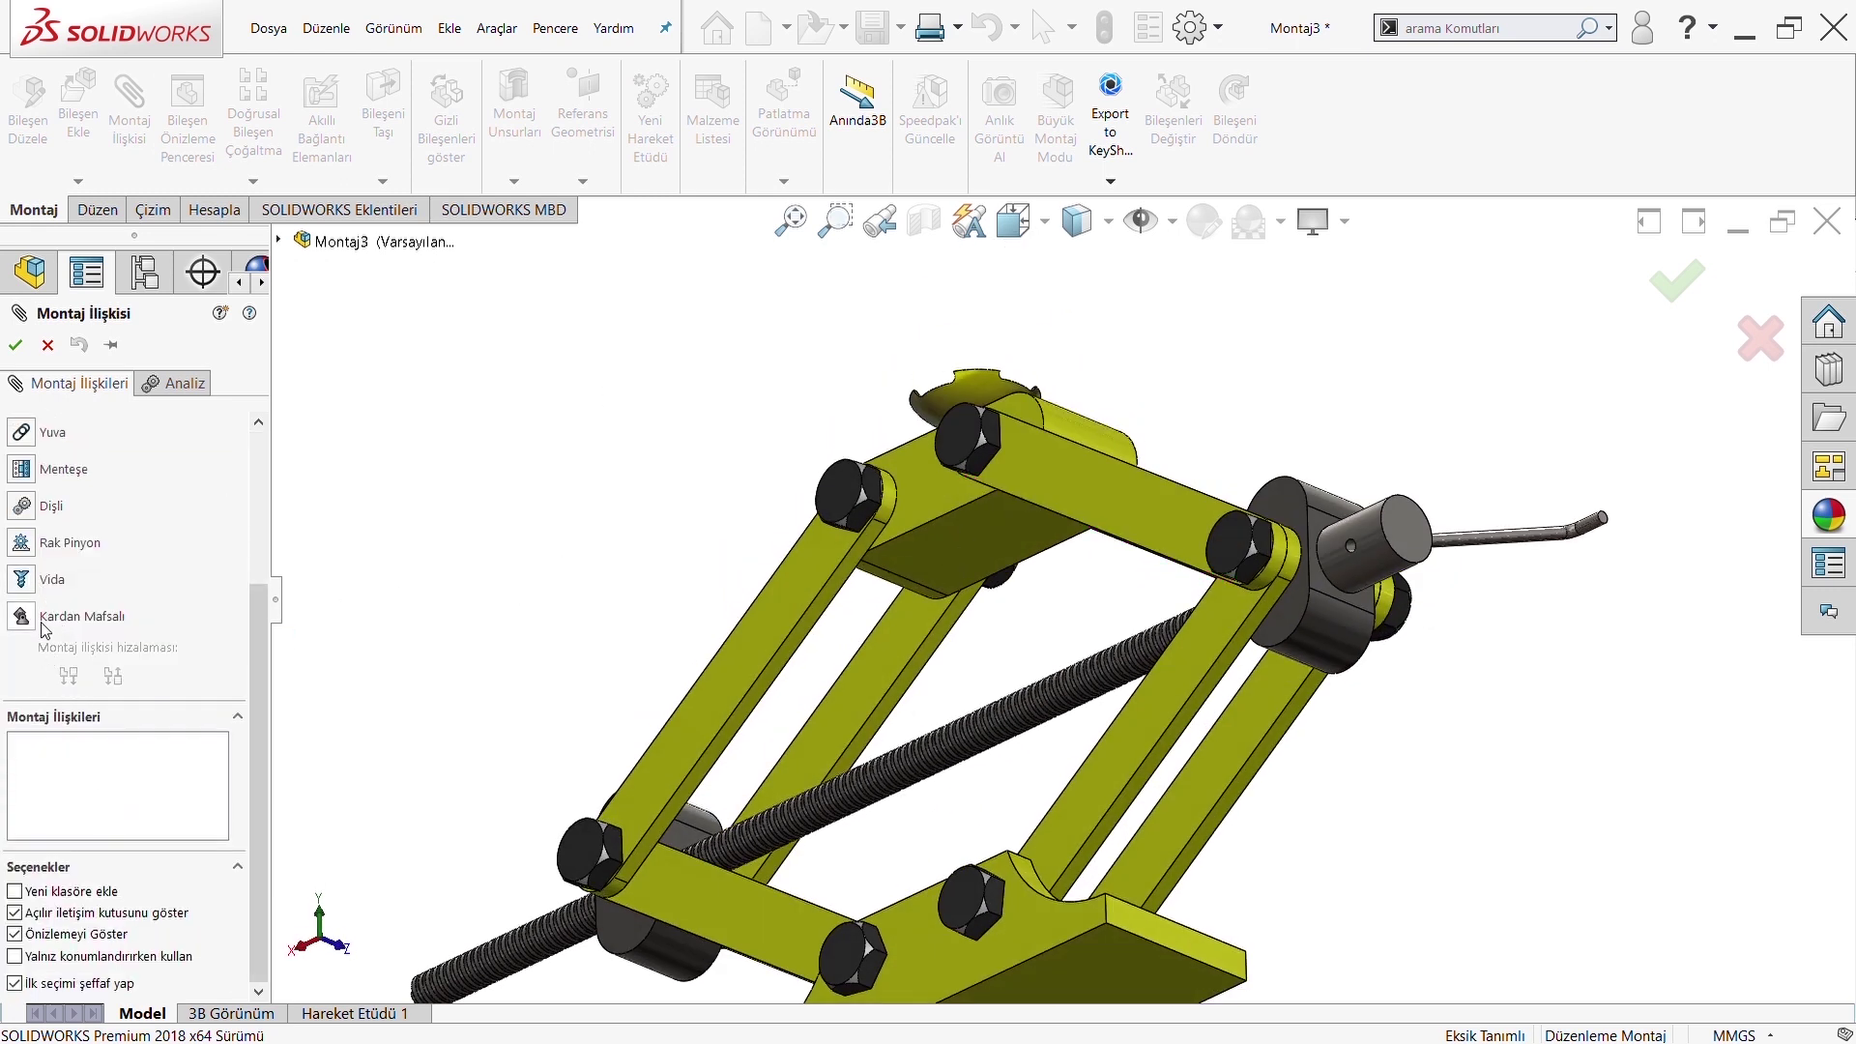
scroll(58, 618, "up", 3)
left_click(44, 490)
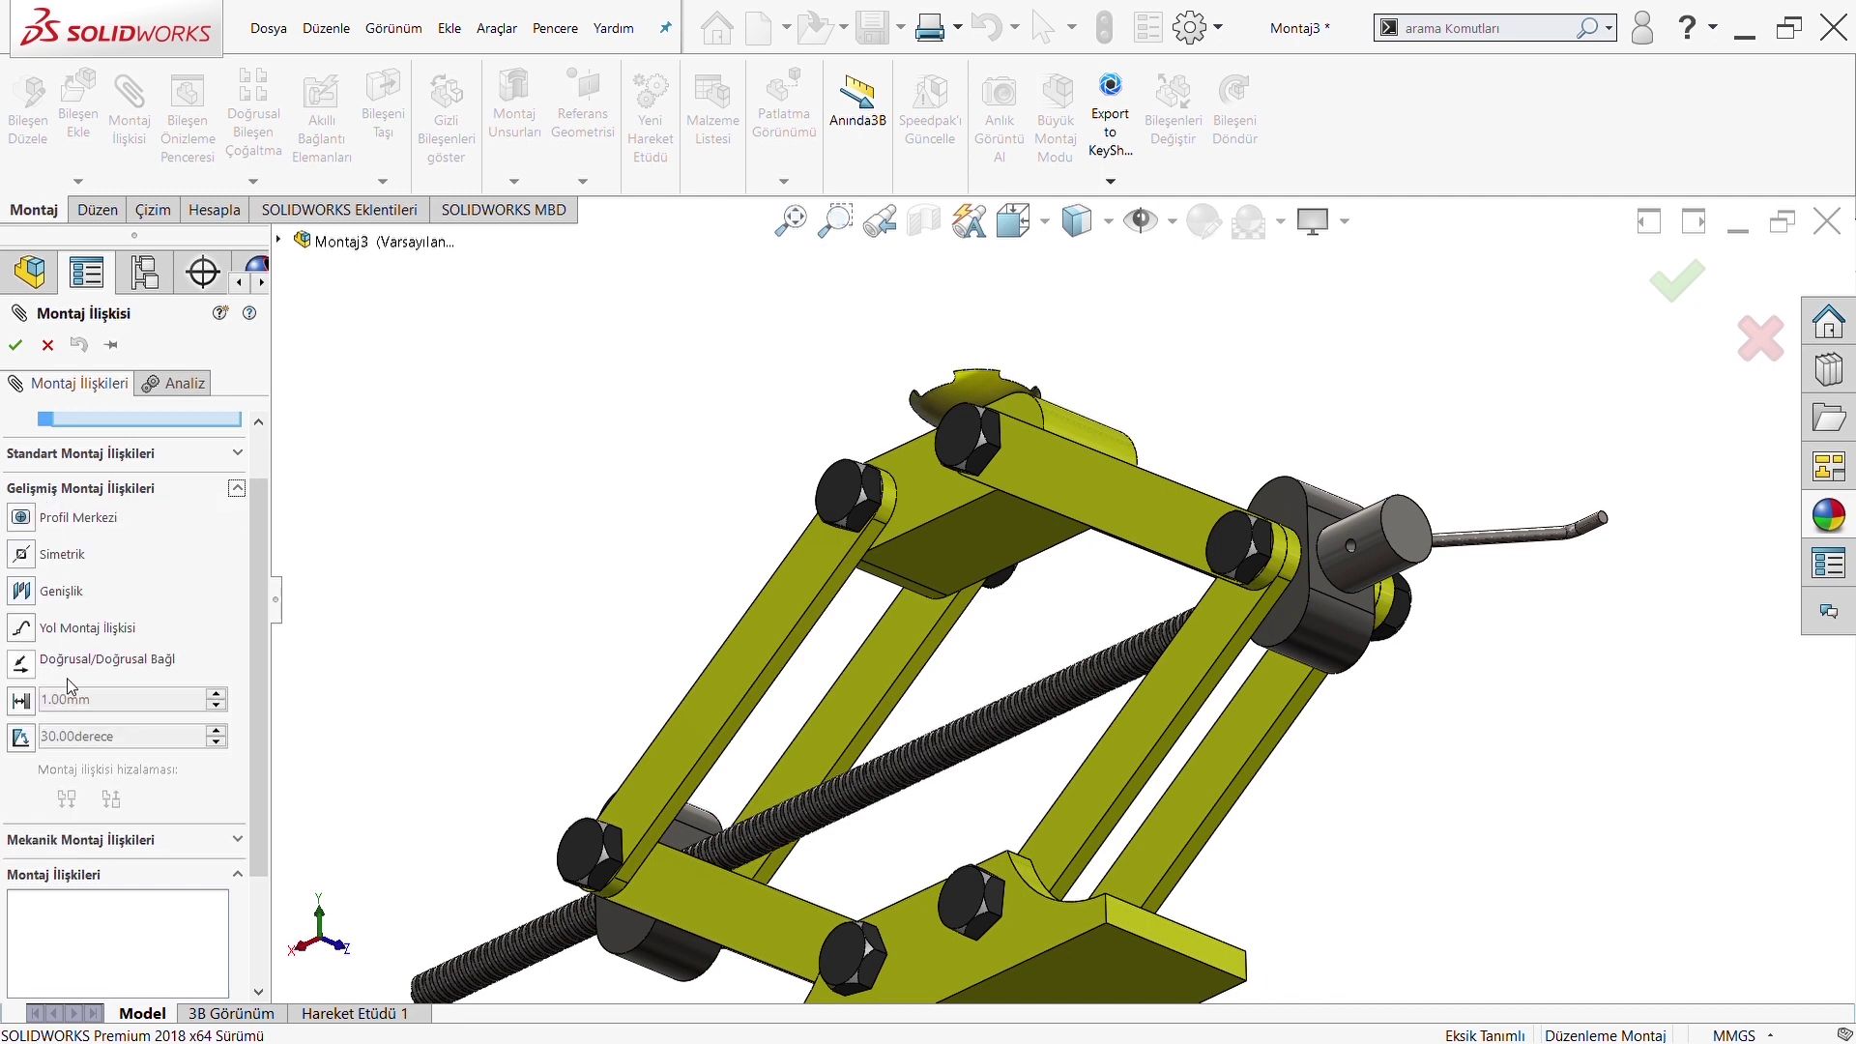
left_click(25, 704)
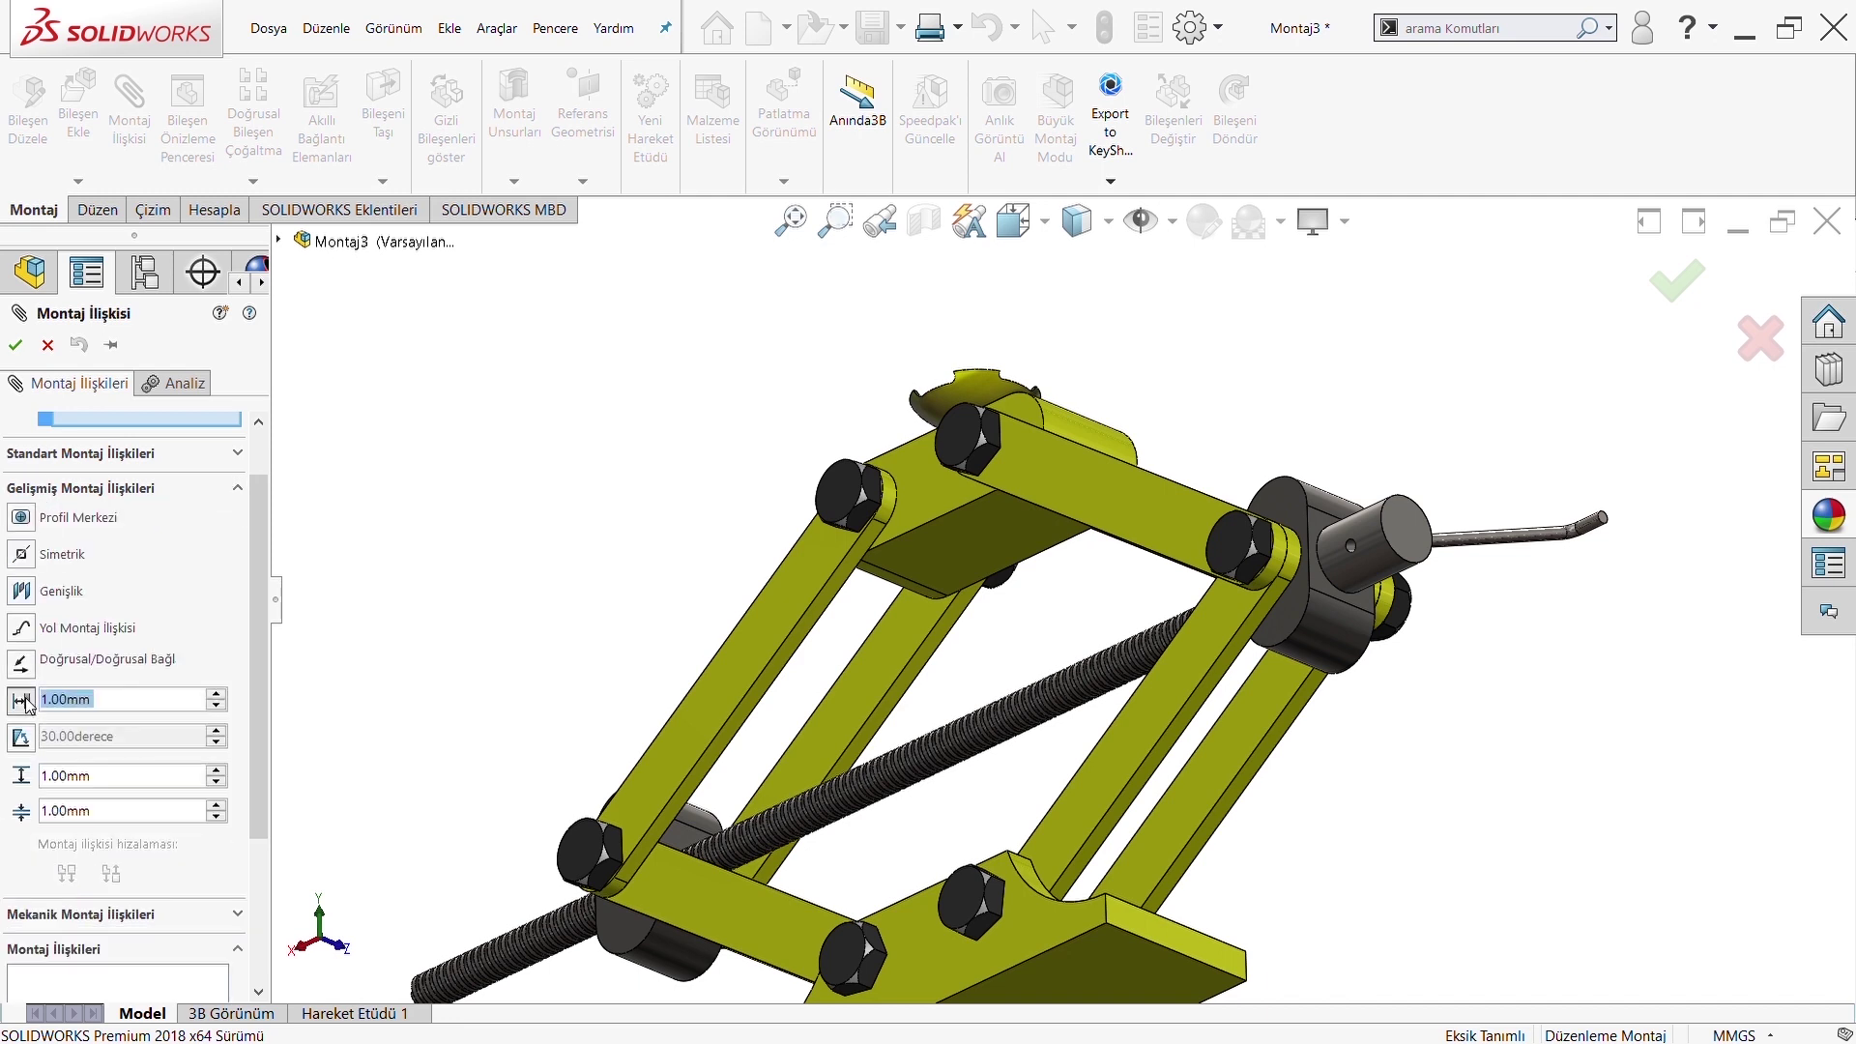
left_click(882, 547)
scroll(1083, 718, "down", 5)
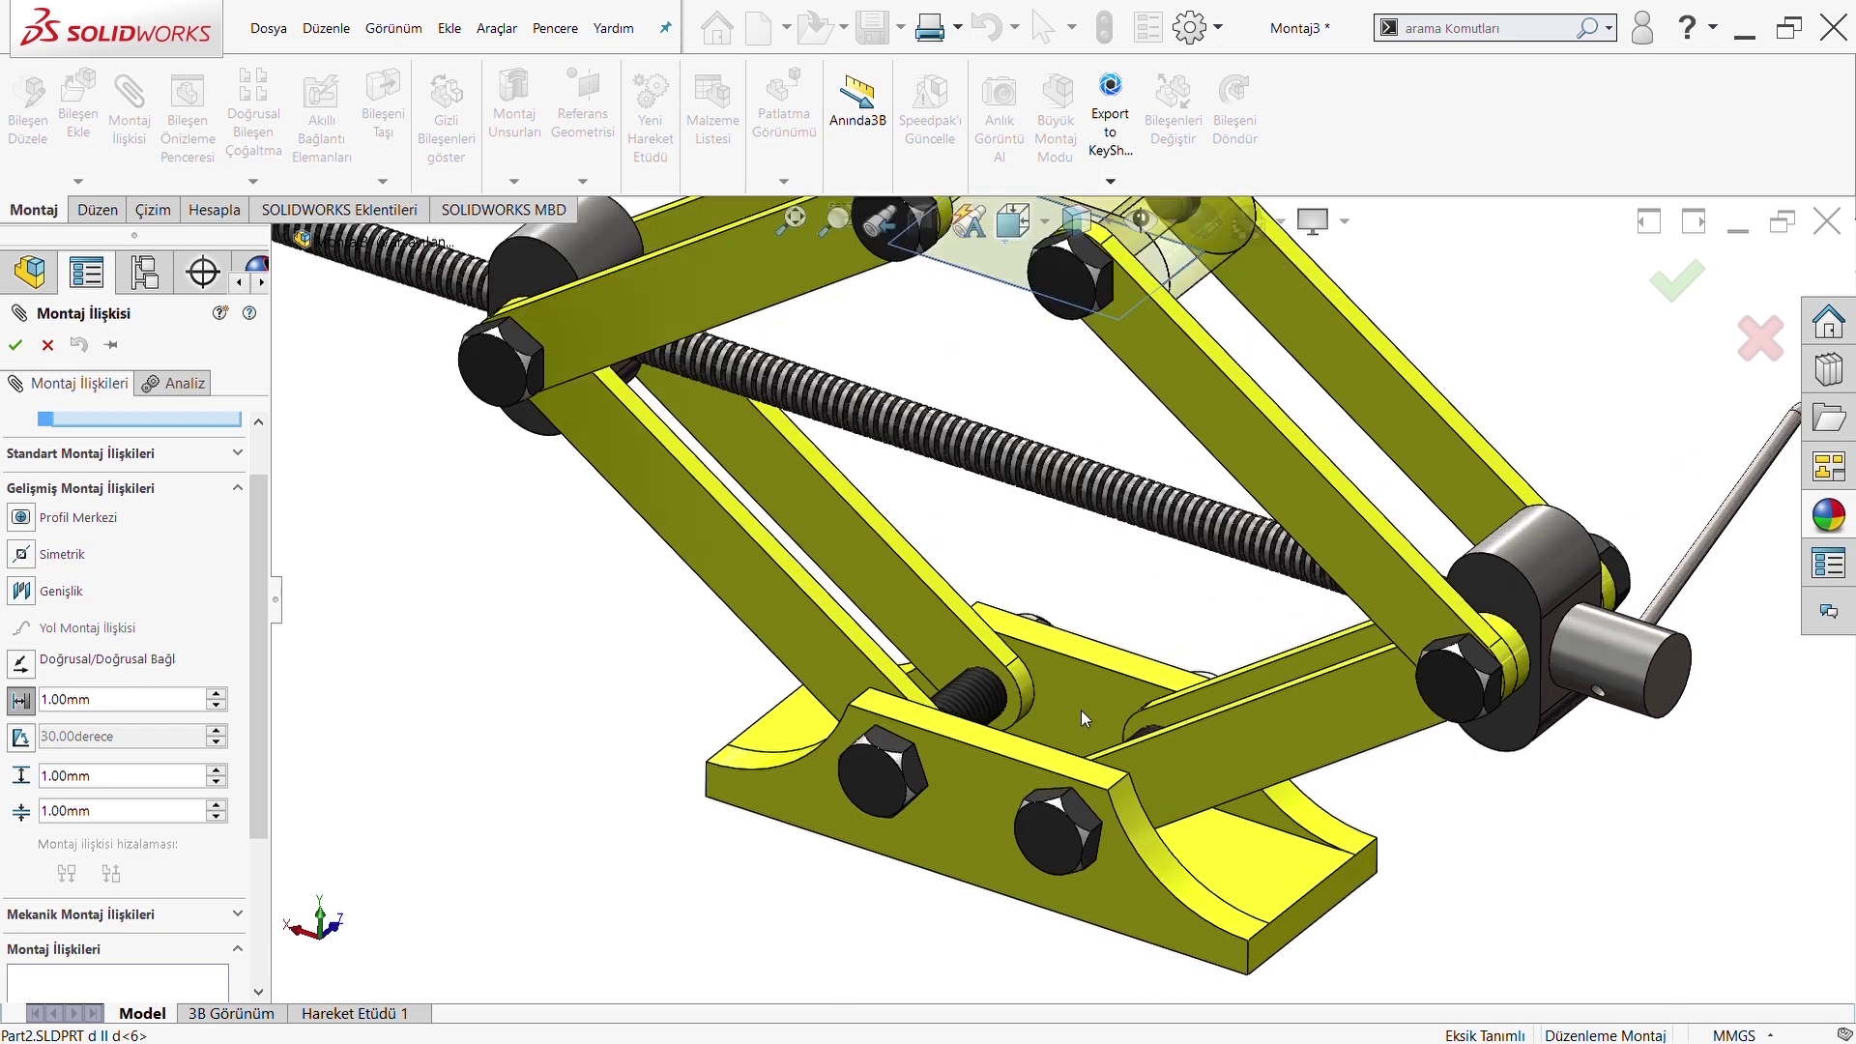
scroll(1084, 717, "down", 2)
left_click(909, 690)
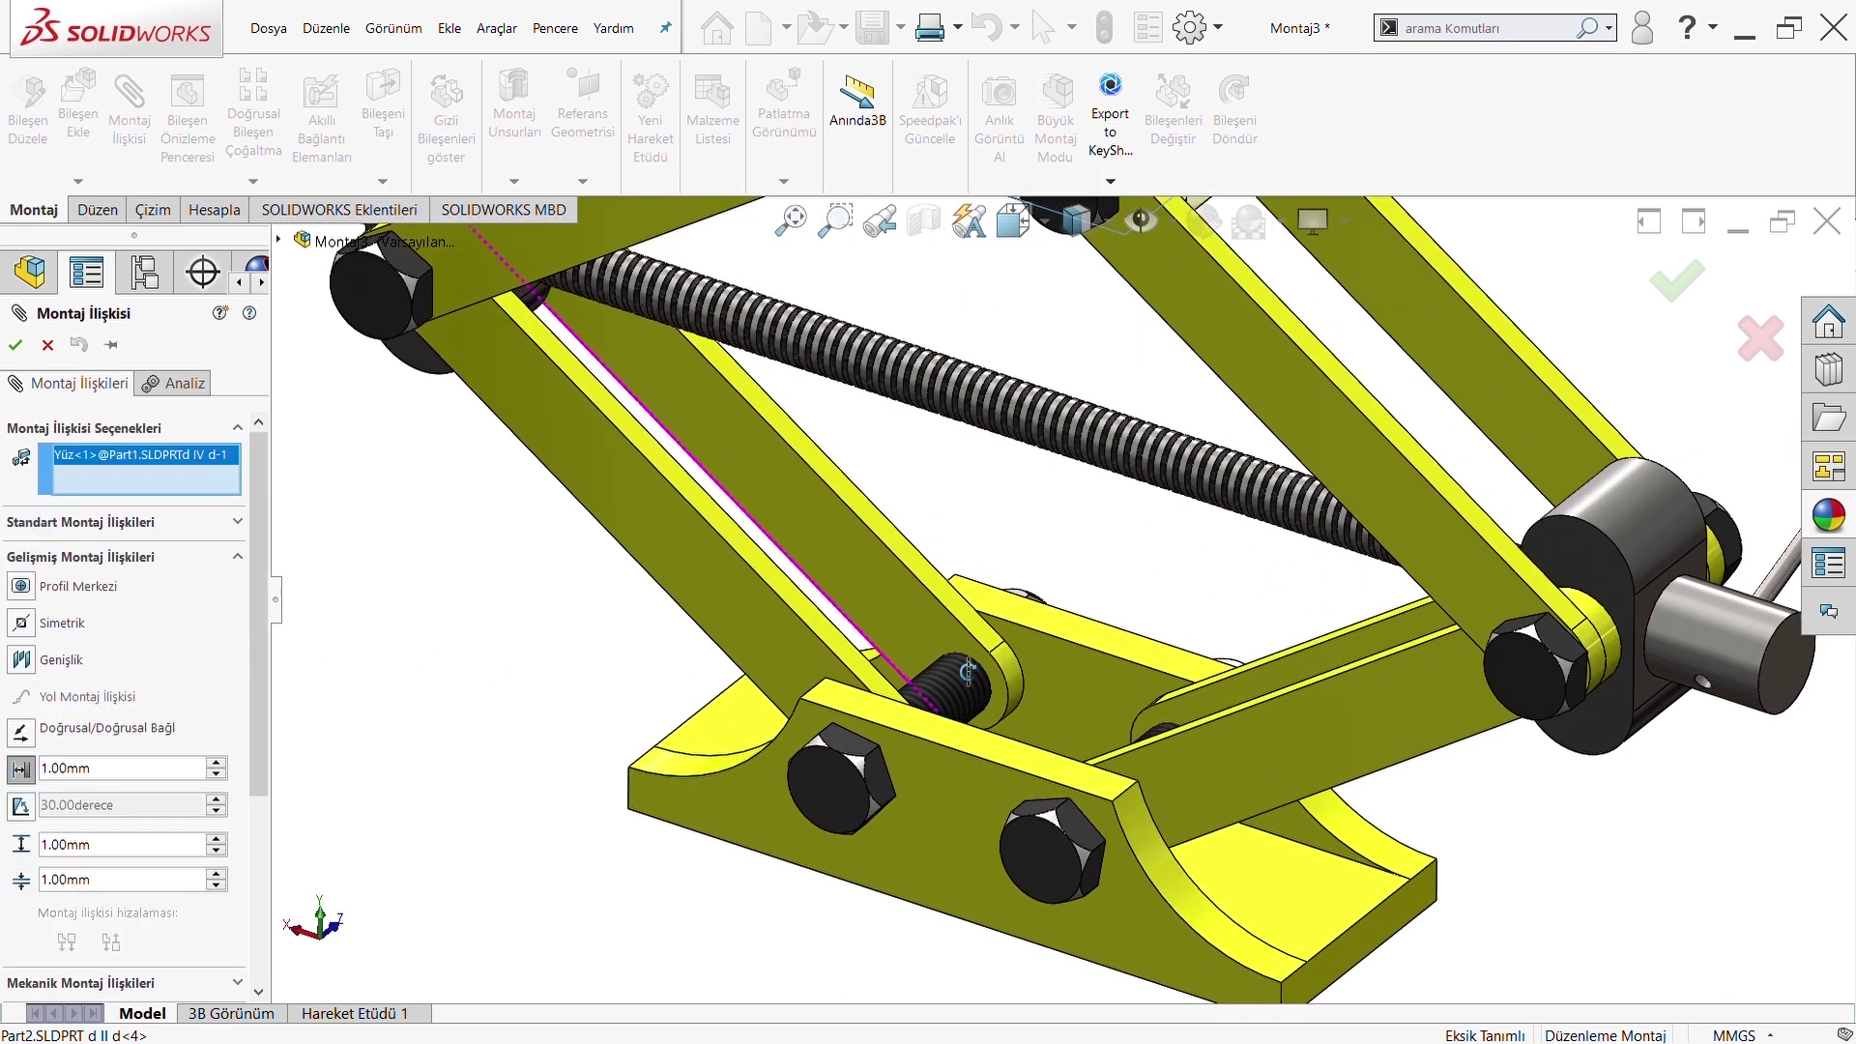
left_click(1167, 670)
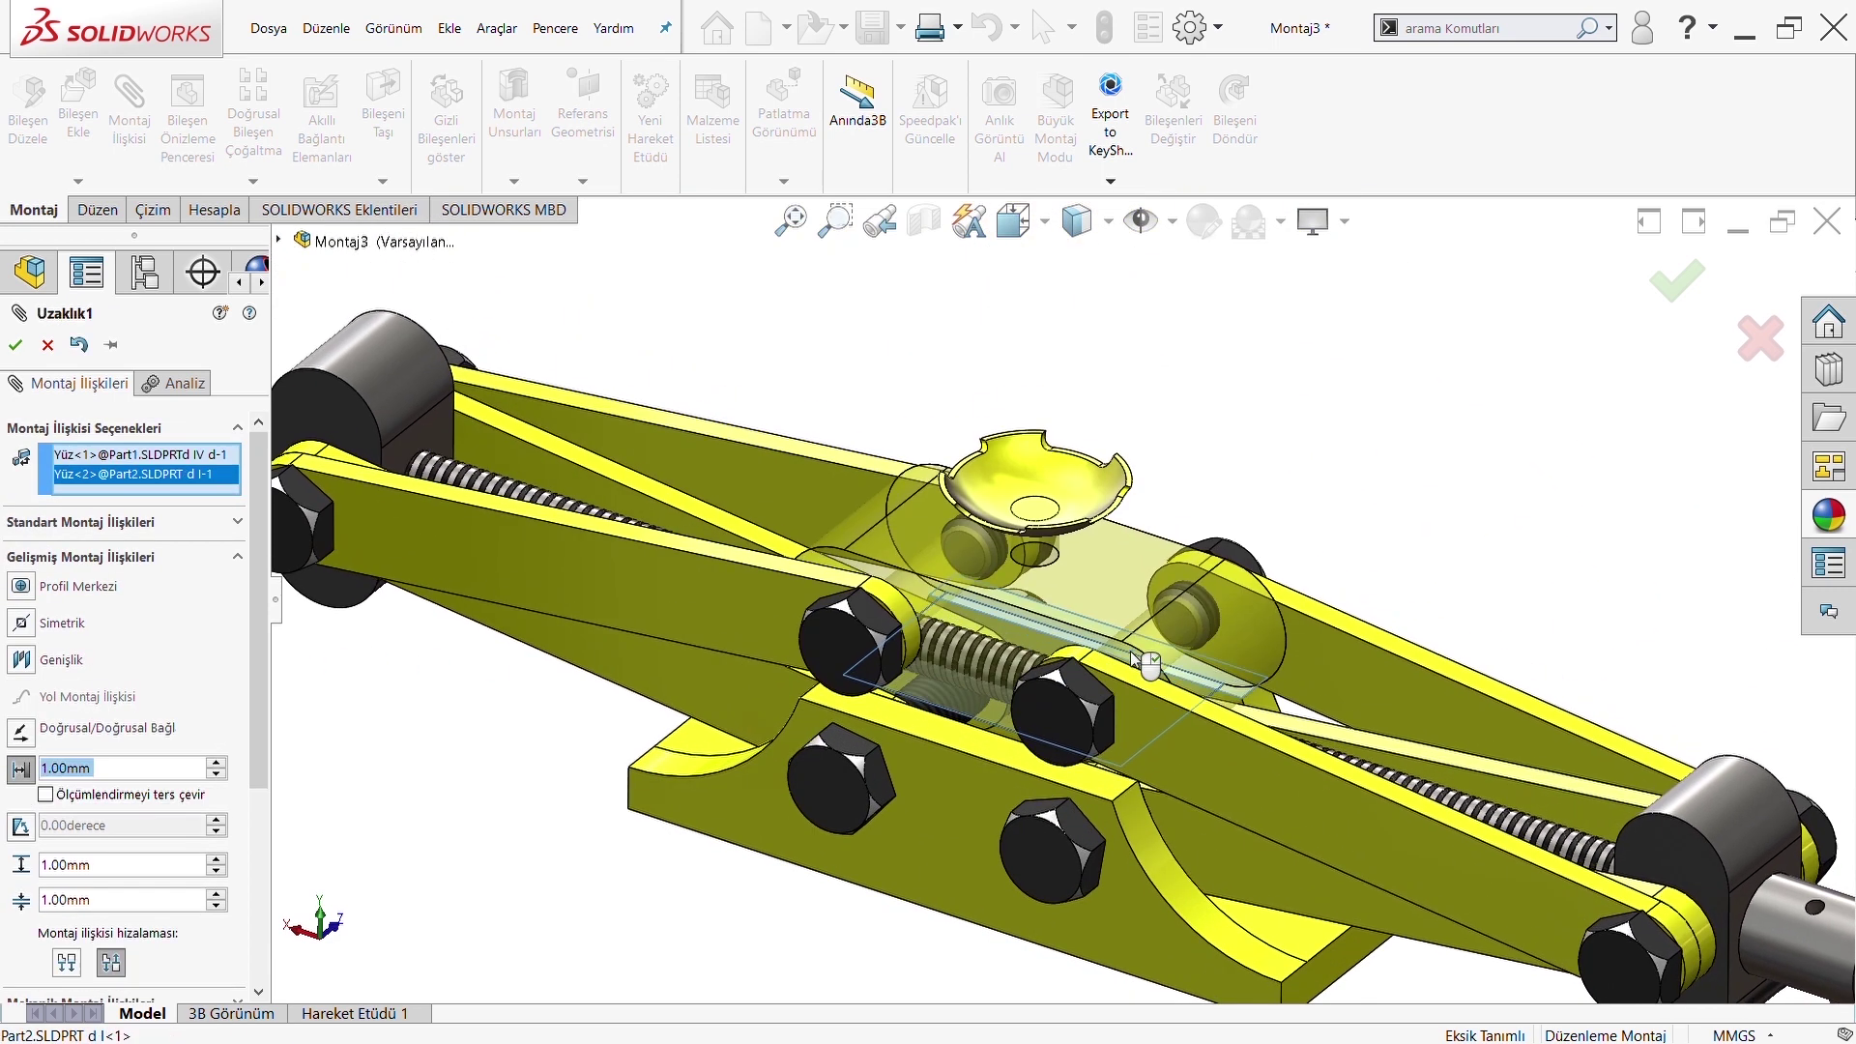
Set the distance limits to 20 mm minimum and 100 mm maximum, and accept the mate
double_click(99, 875)
type("1")
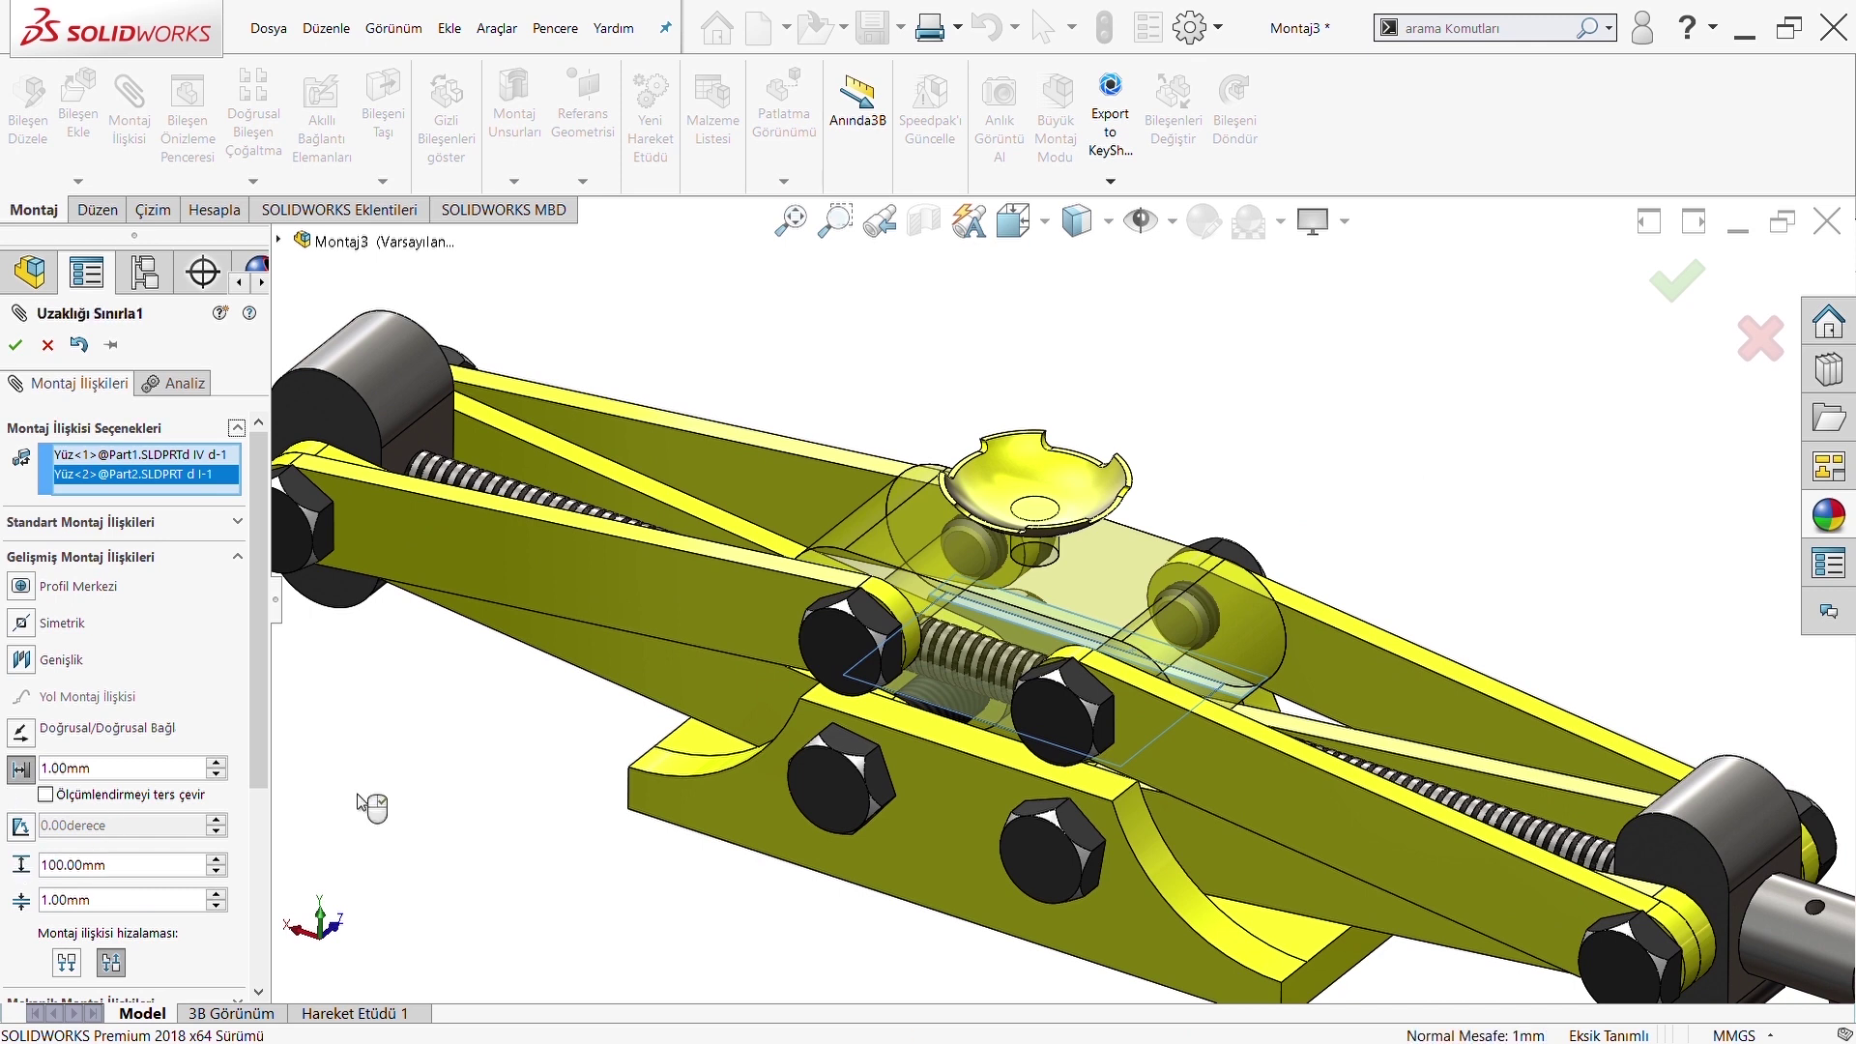
double_click(40, 900)
type("20")
key("Return")
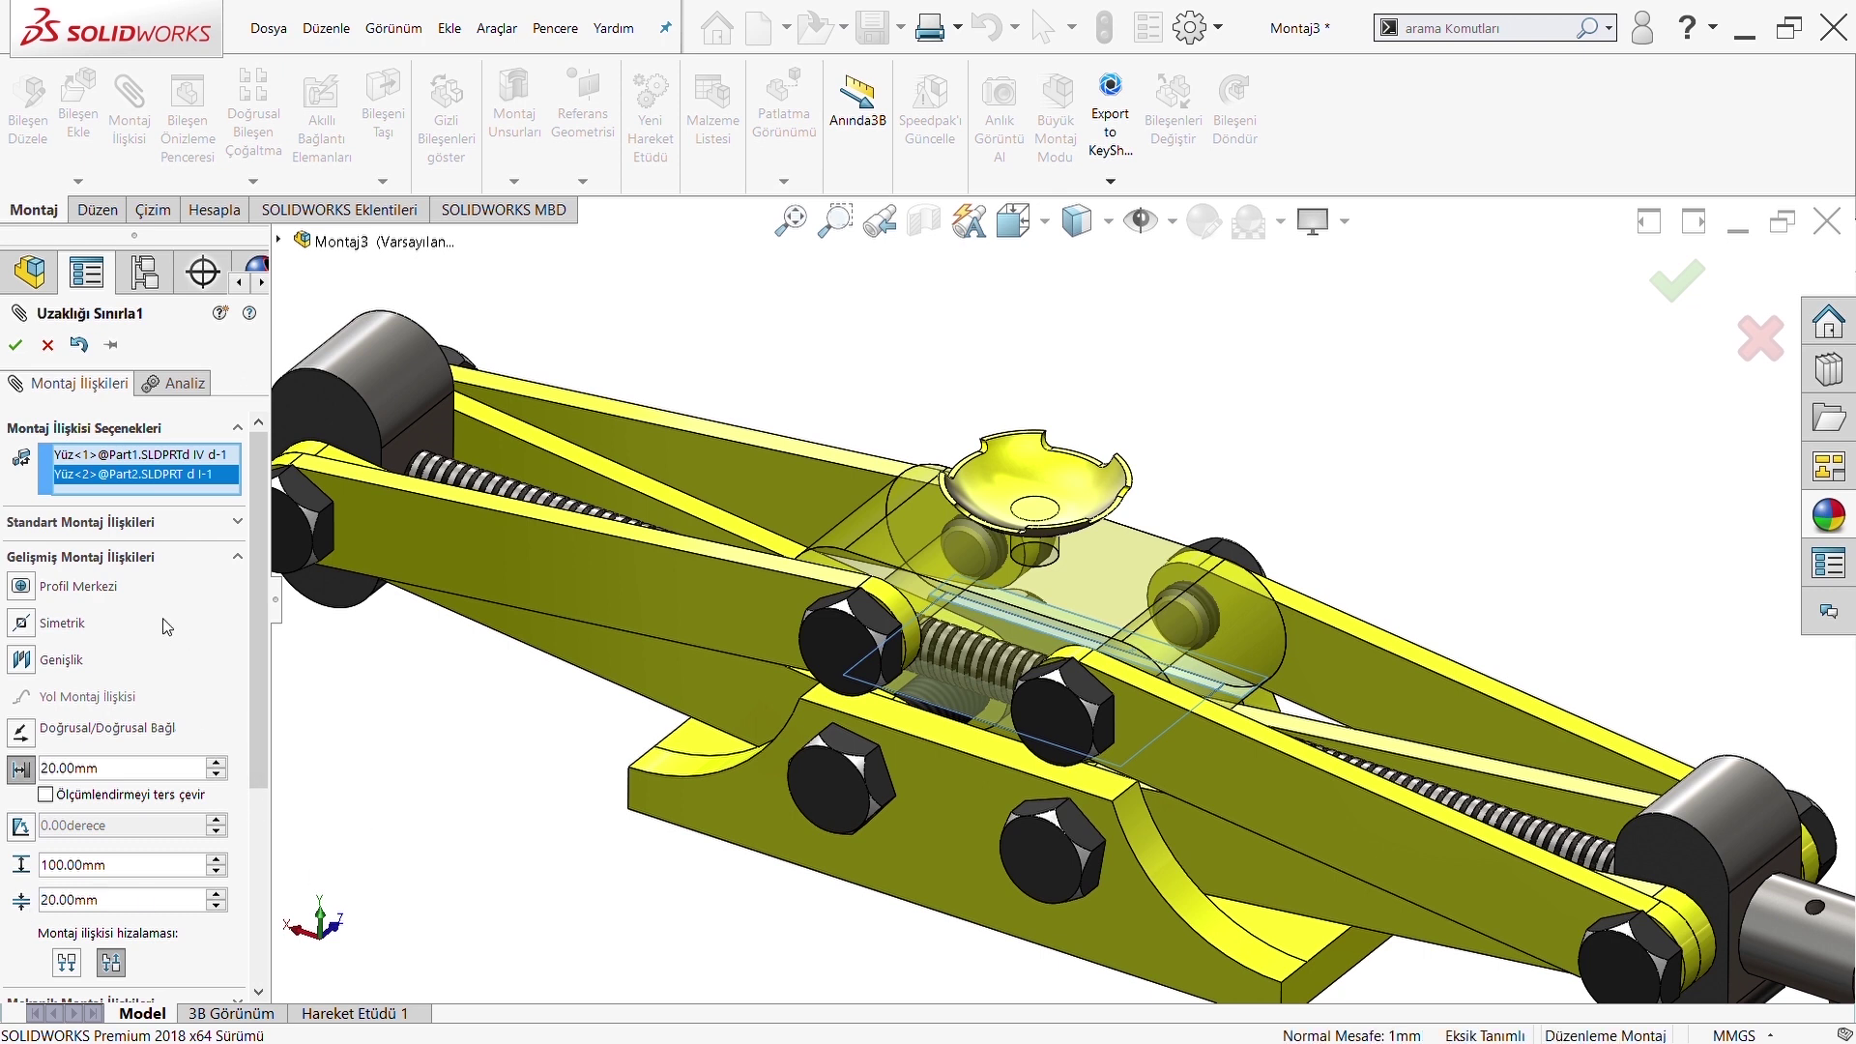
left_click(15, 344)
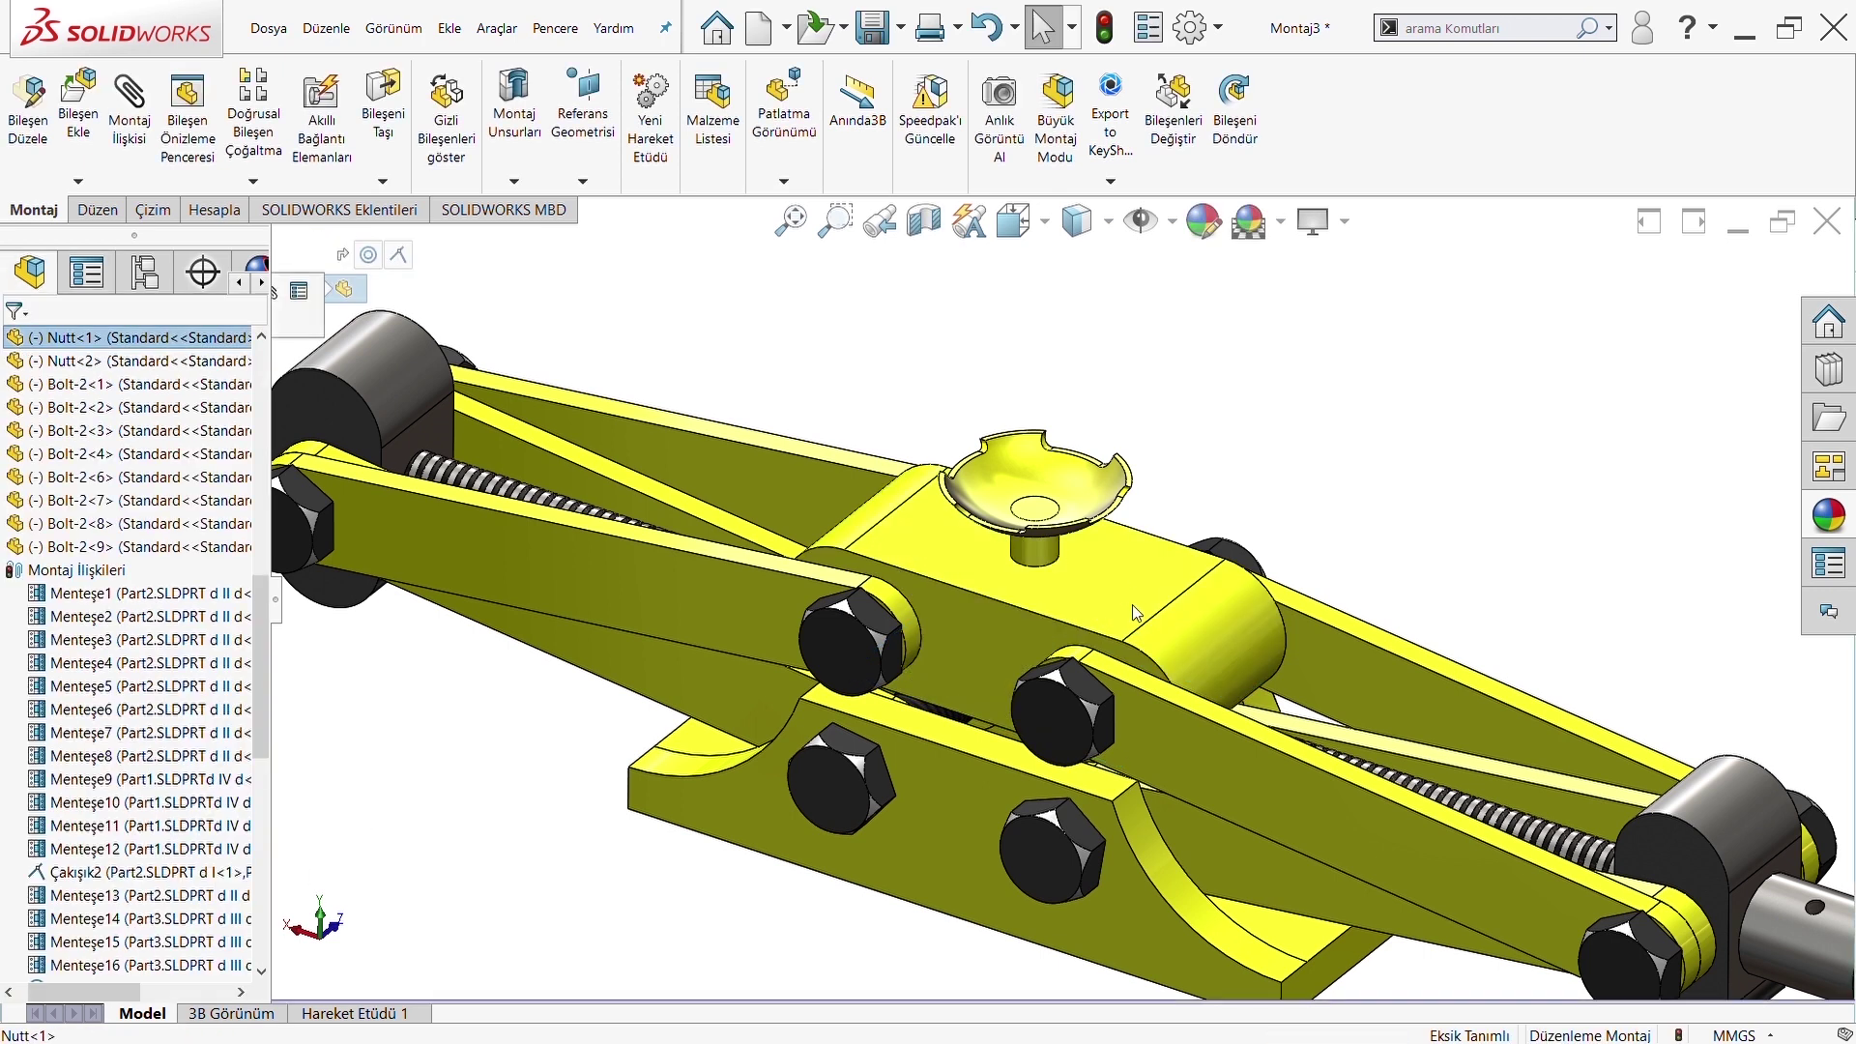
Drag the jack's top piece down so the scissor collapses
left_click(1106, 599)
scroll(1107, 600, "up", 3)
mouse_move(1109, 435)
middle_mouse_down()
mouse_move(1109, 486)
mouse_move(850, 444)
middle_mouse_up()
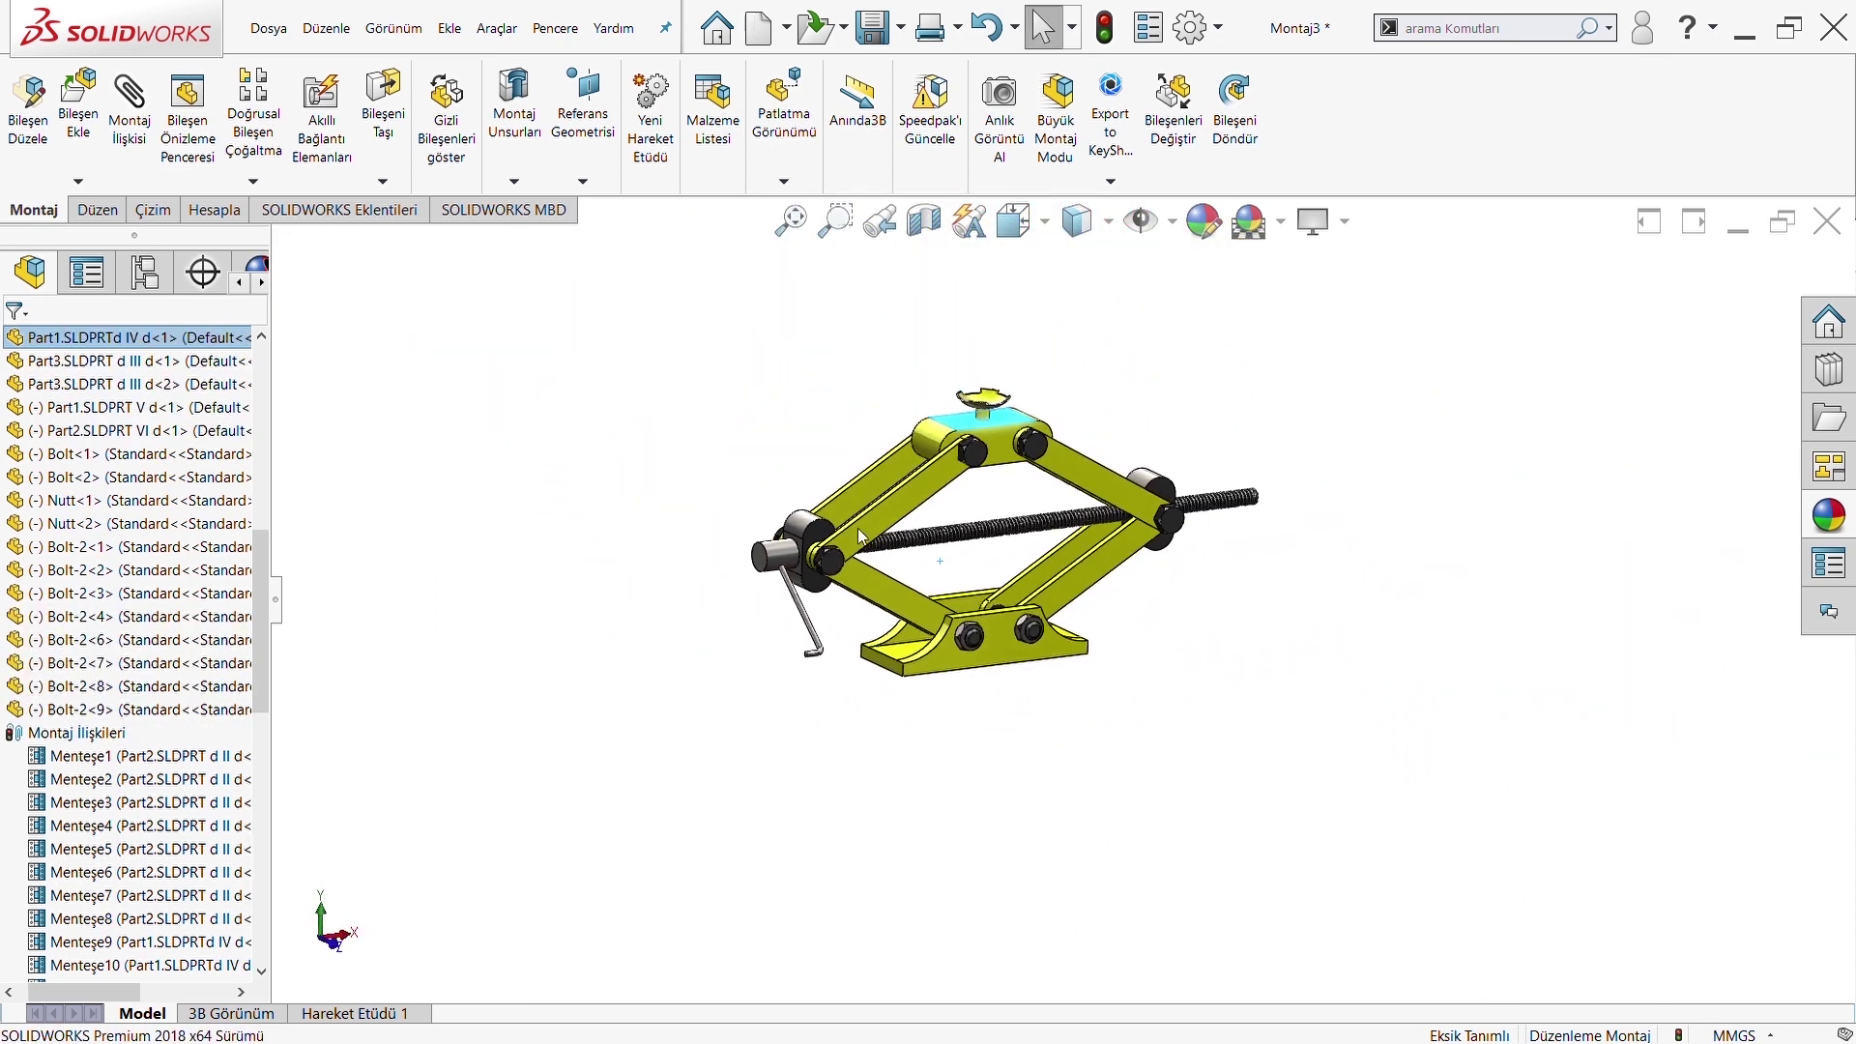
scroll(20, 793, "down", 6)
scroll(36, 815, "down", 7)
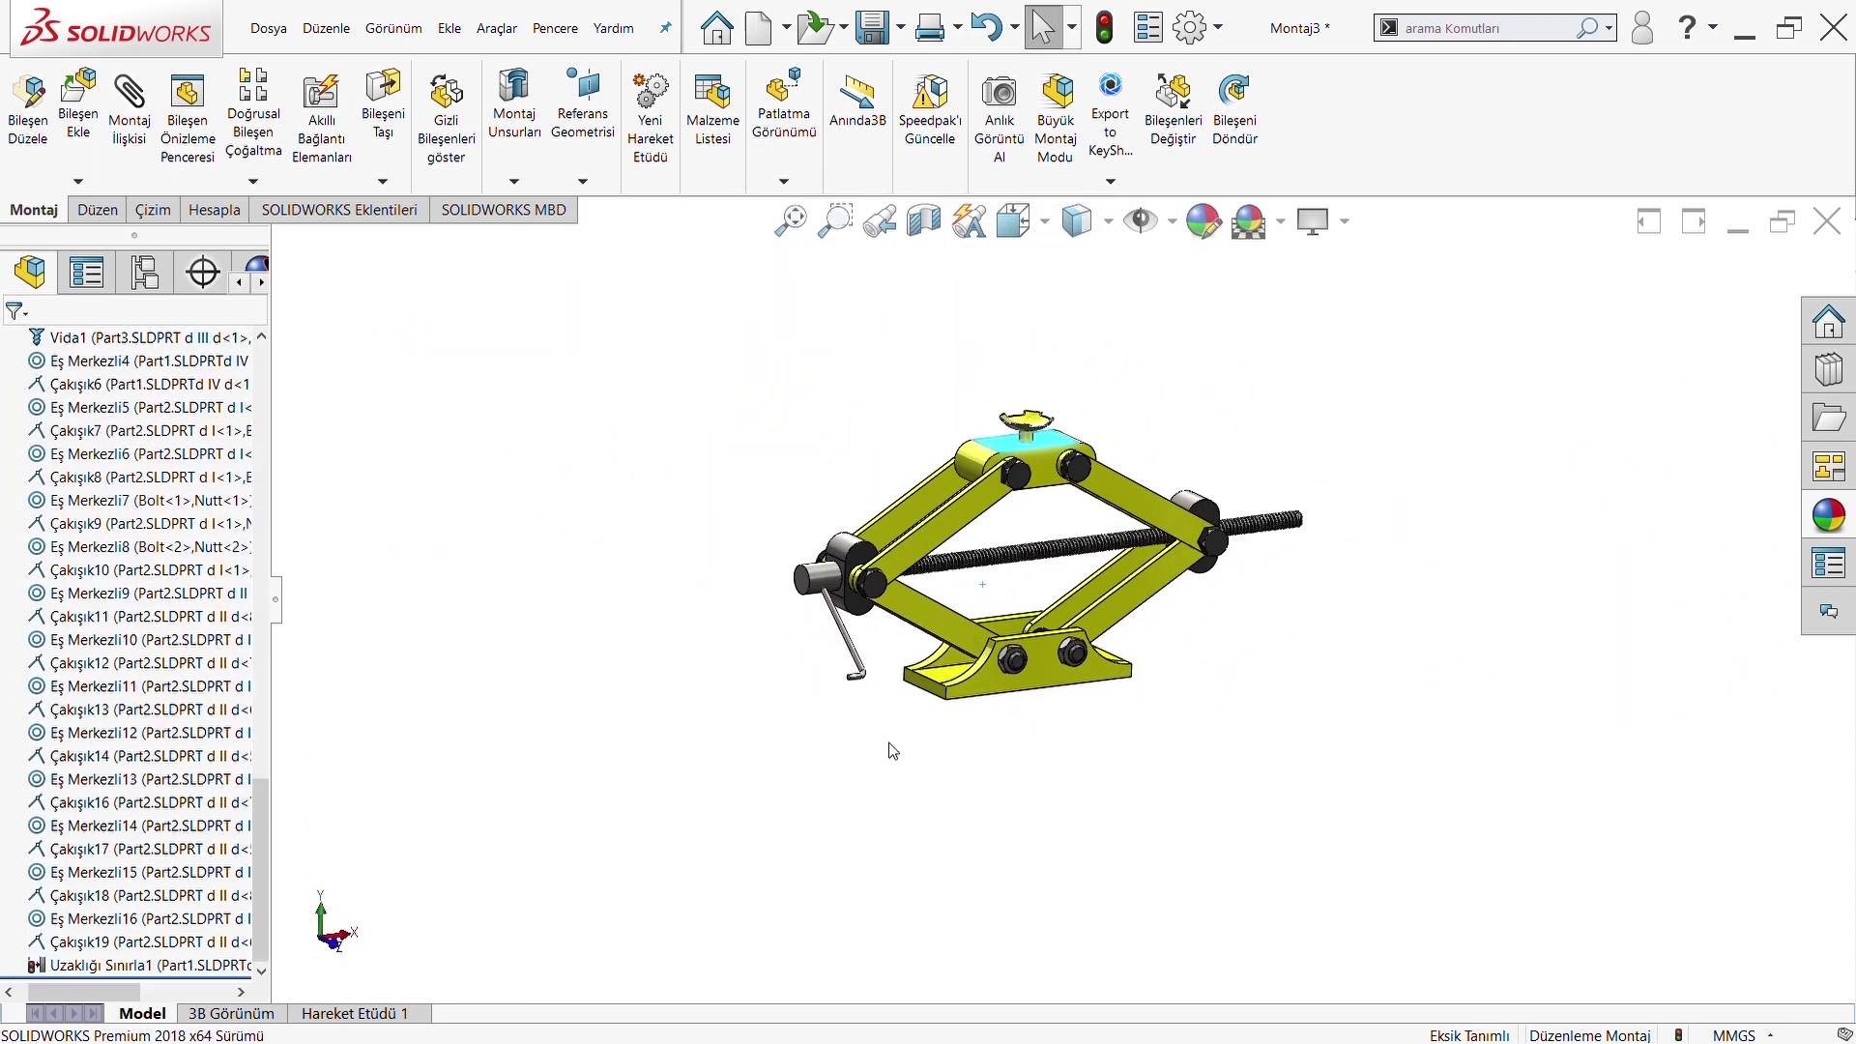
scroll(1018, 425, "down", 2)
scroll(1017, 425, "down", 2)
scroll(1017, 423, "down", 1)
mouse_move(1018, 422)
left_mouse_down()
mouse_move(1034, 710)
mouse_move(1011, 732)
mouse_move(1002, 204)
mouse_move(1010, 527)
left_mouse_up()
key("Escape")
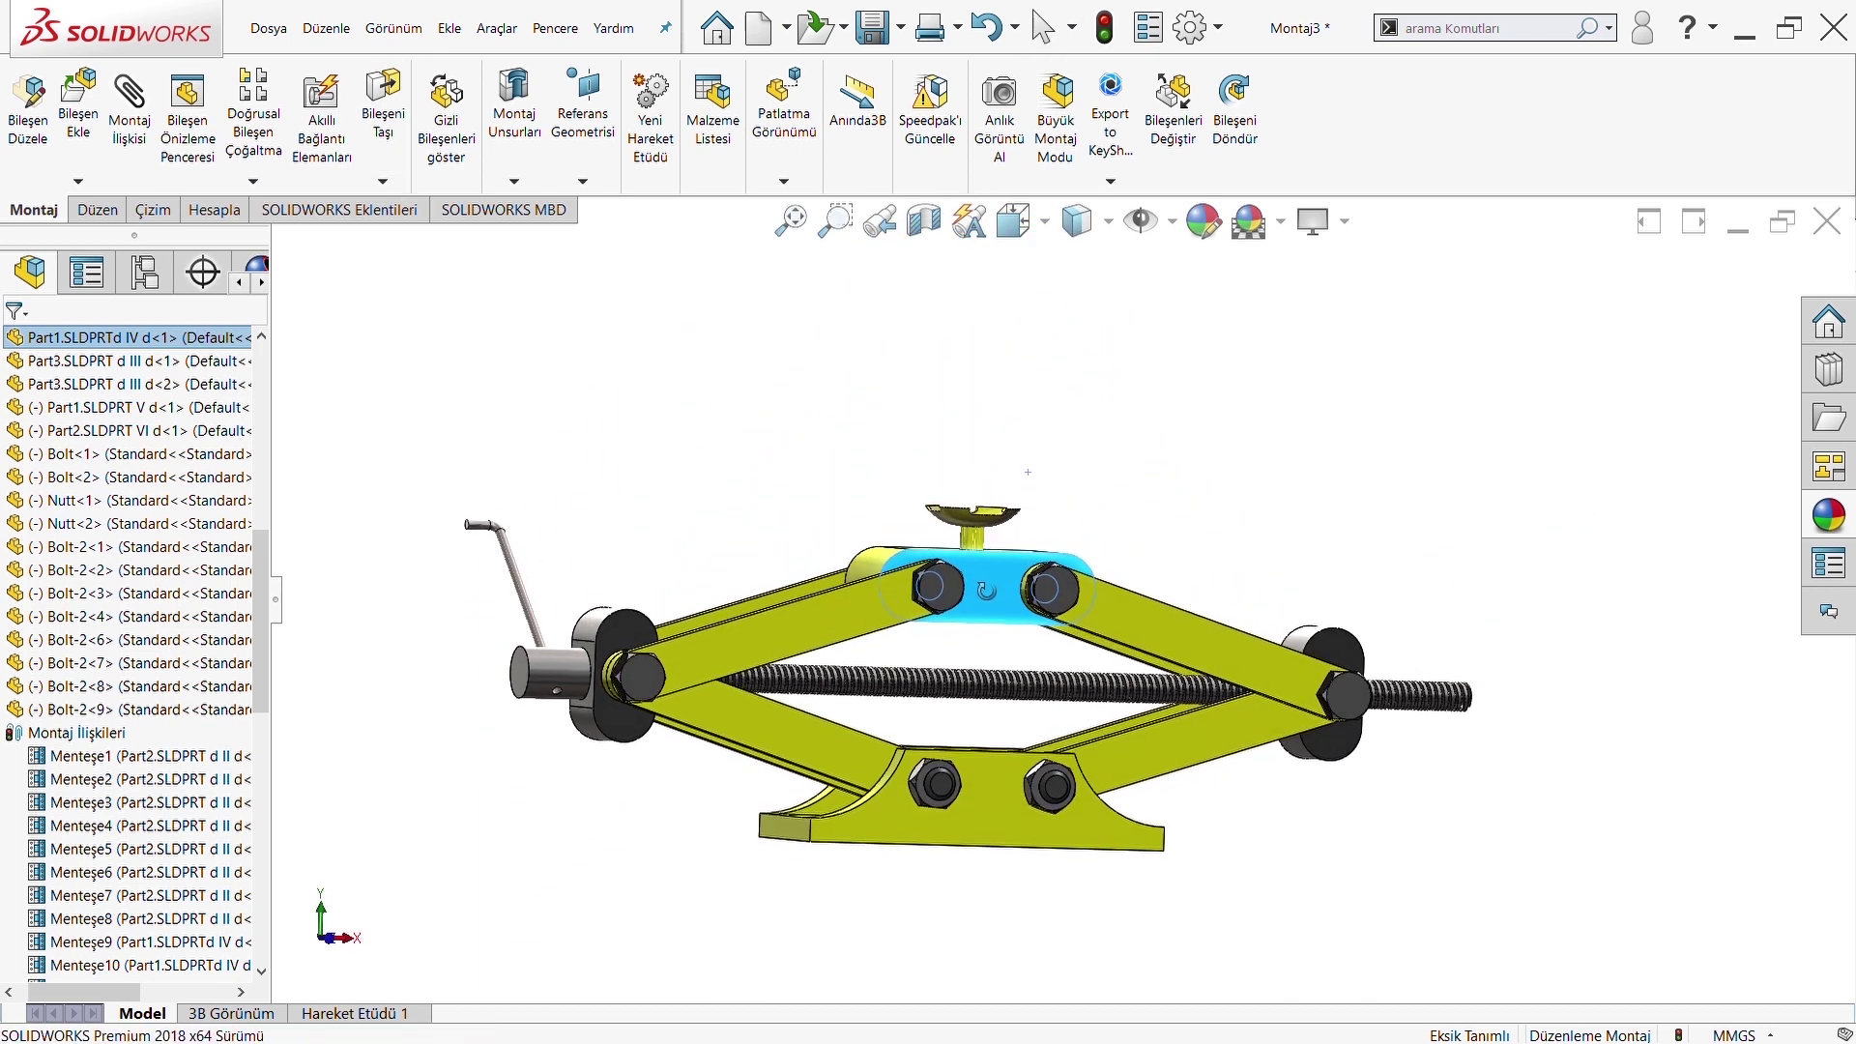
Raise the jack top again and show the isometric view zoomed to fit
key("Escape")
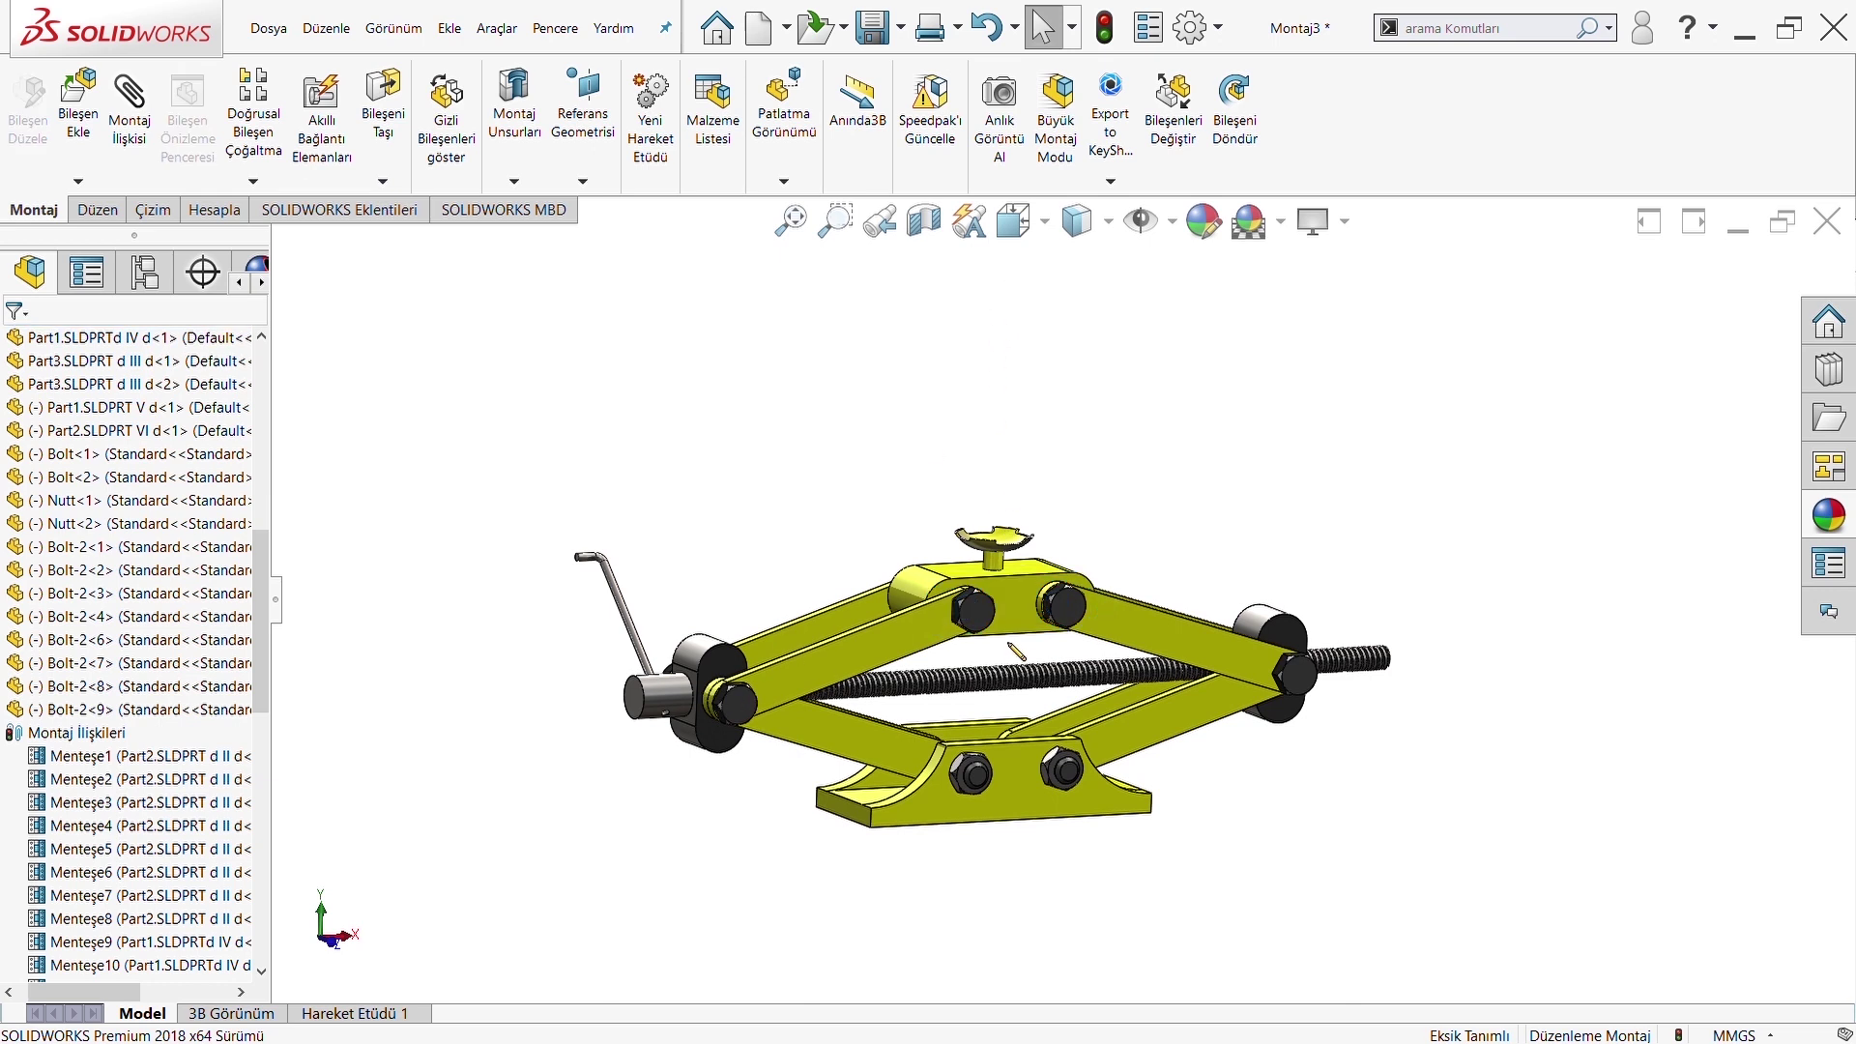
left_click_drag(1015, 648, 1000, 505)
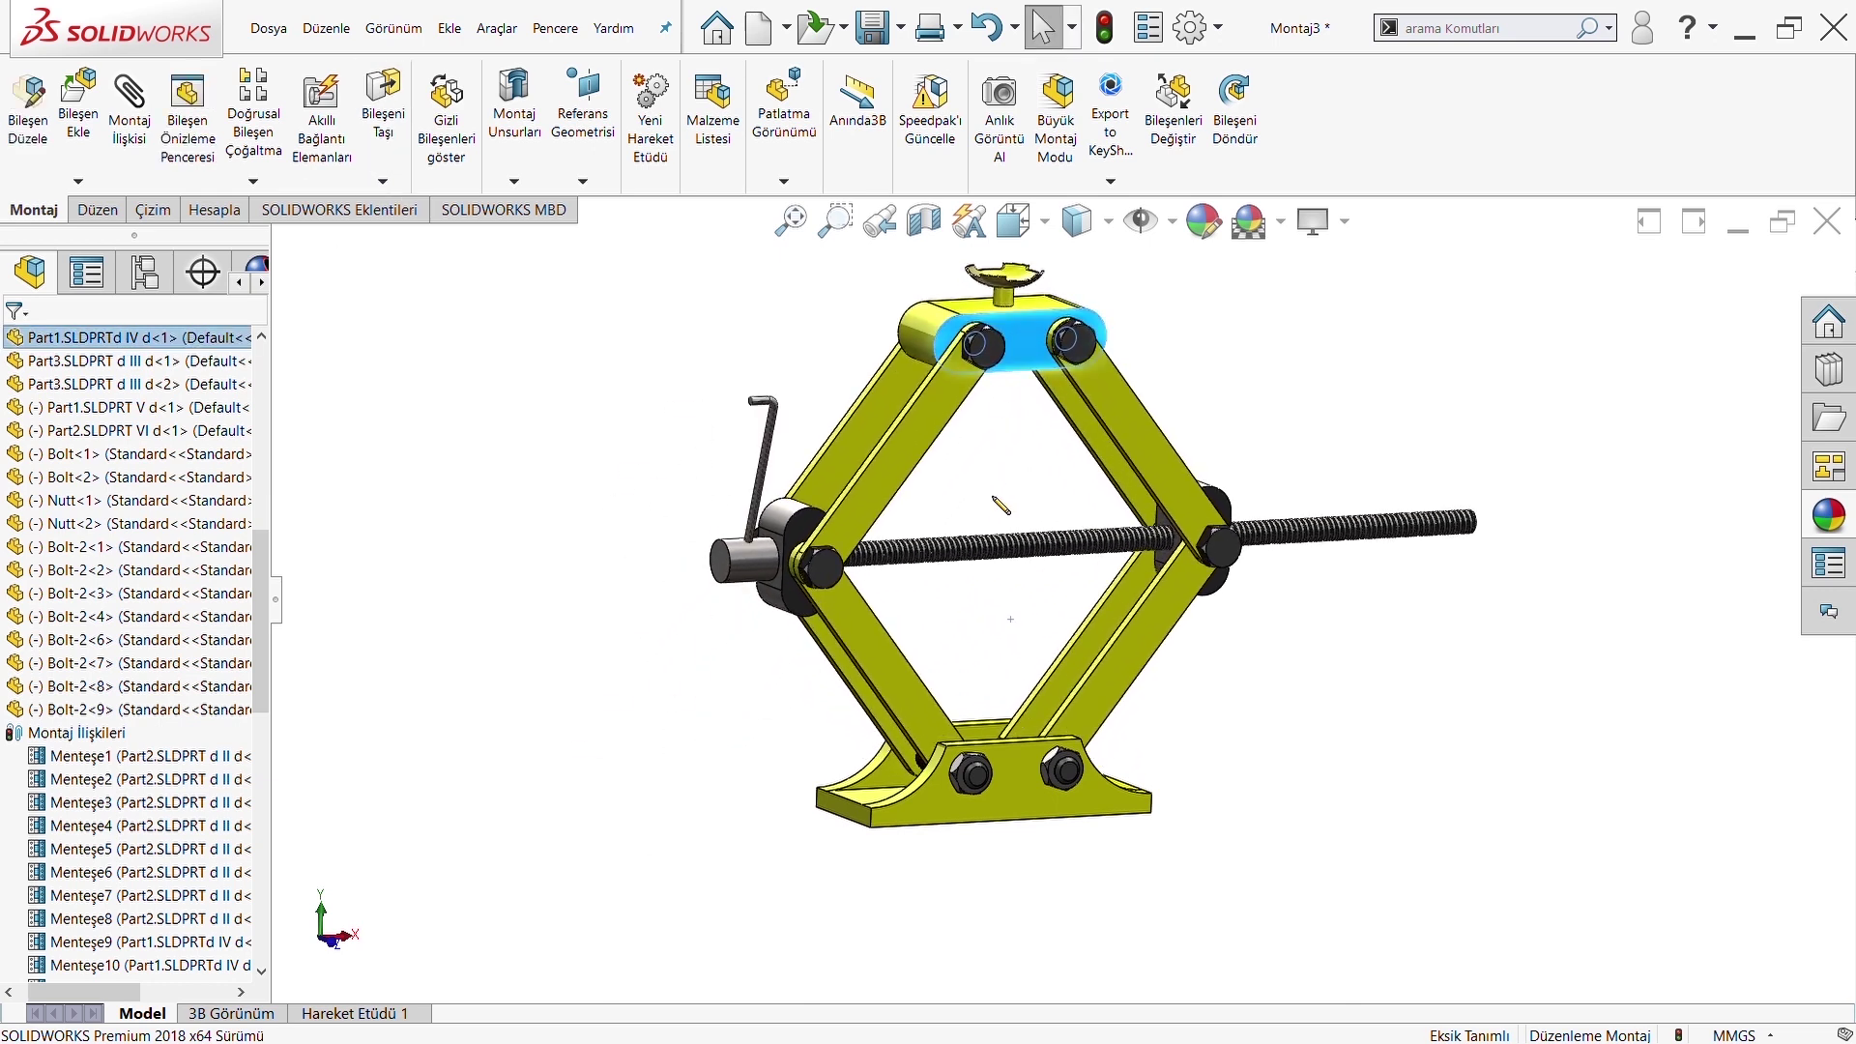
key("ctrl+7")
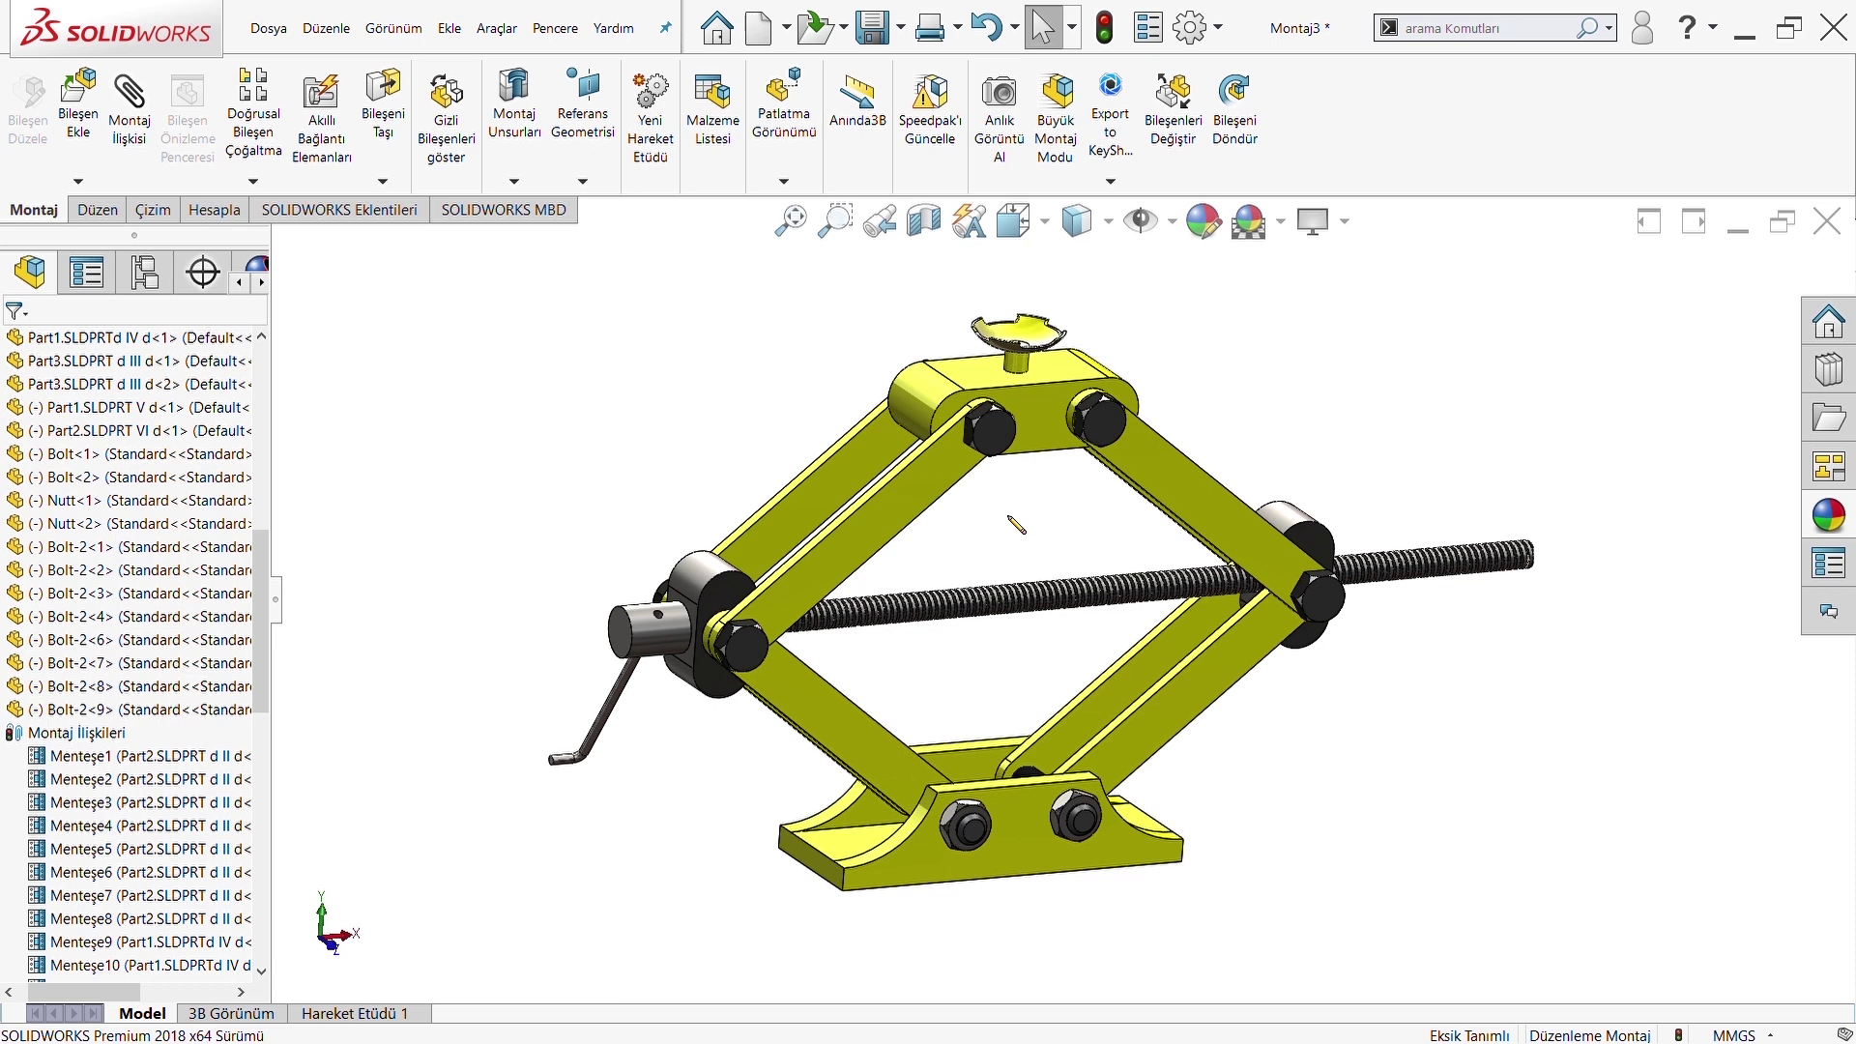
key("f")
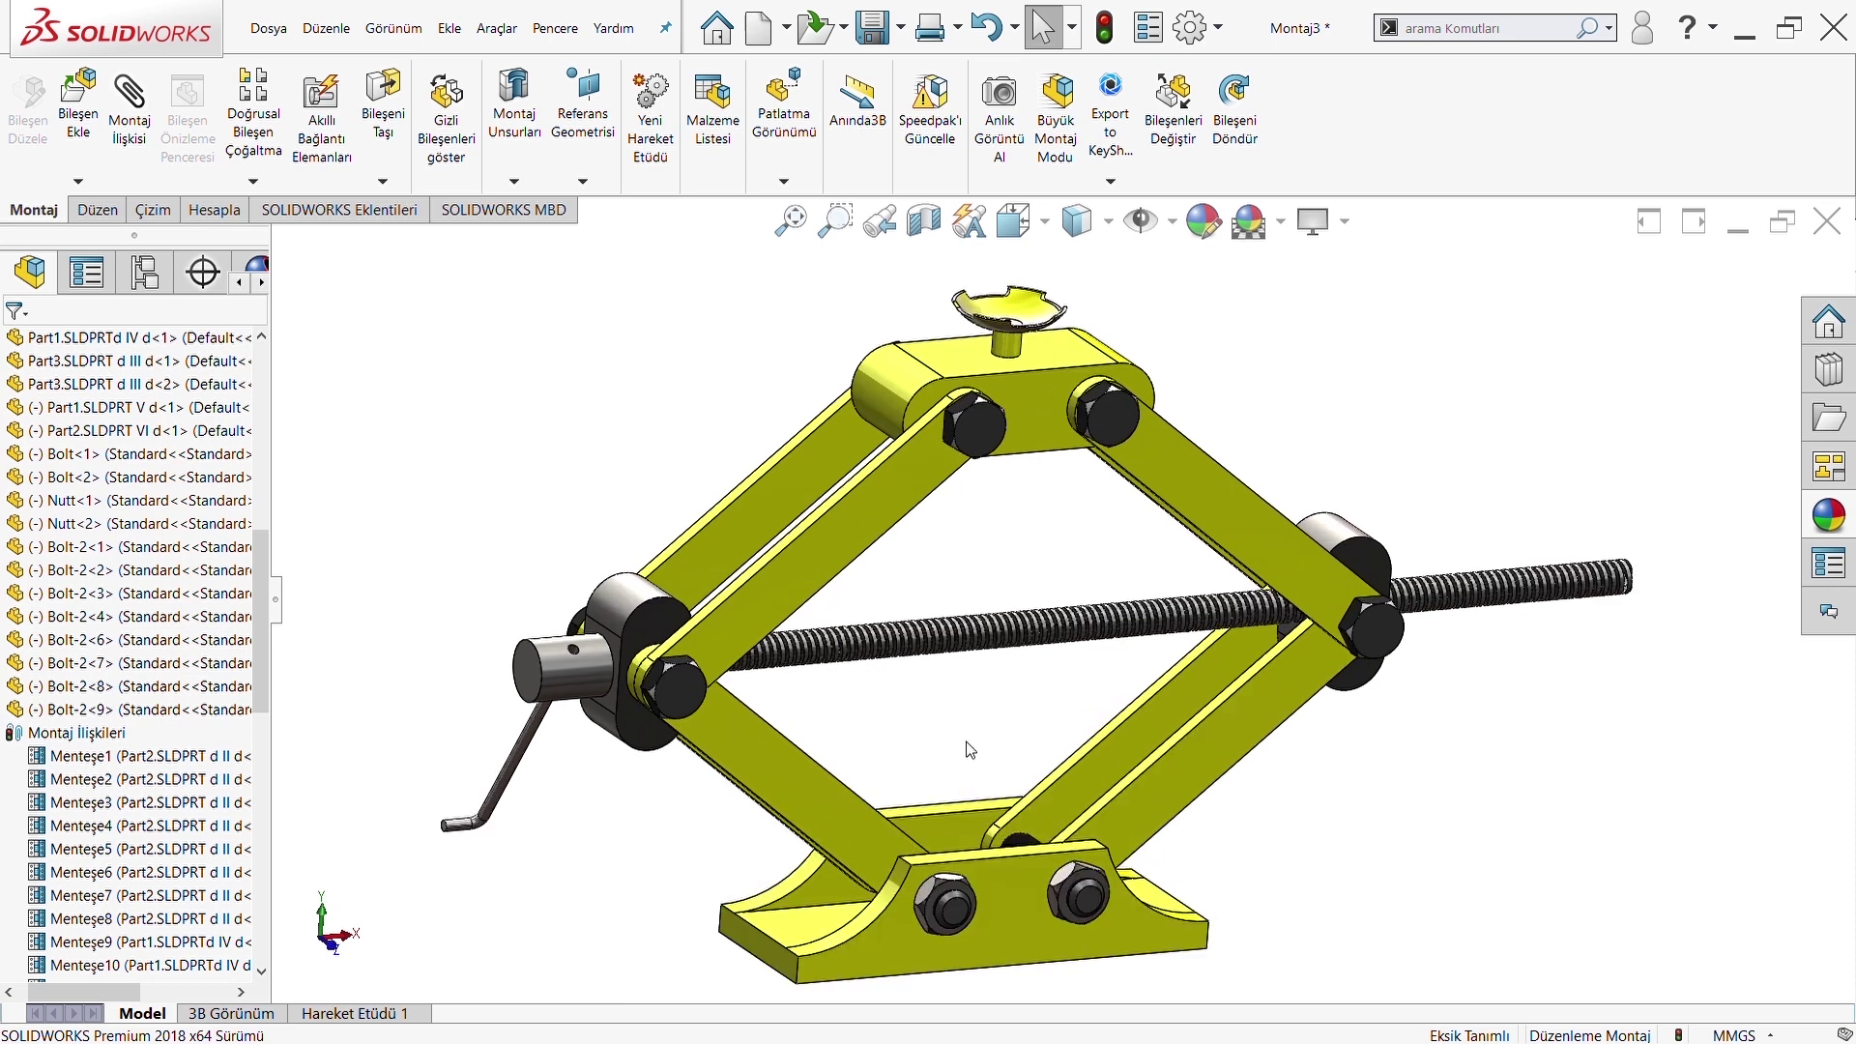